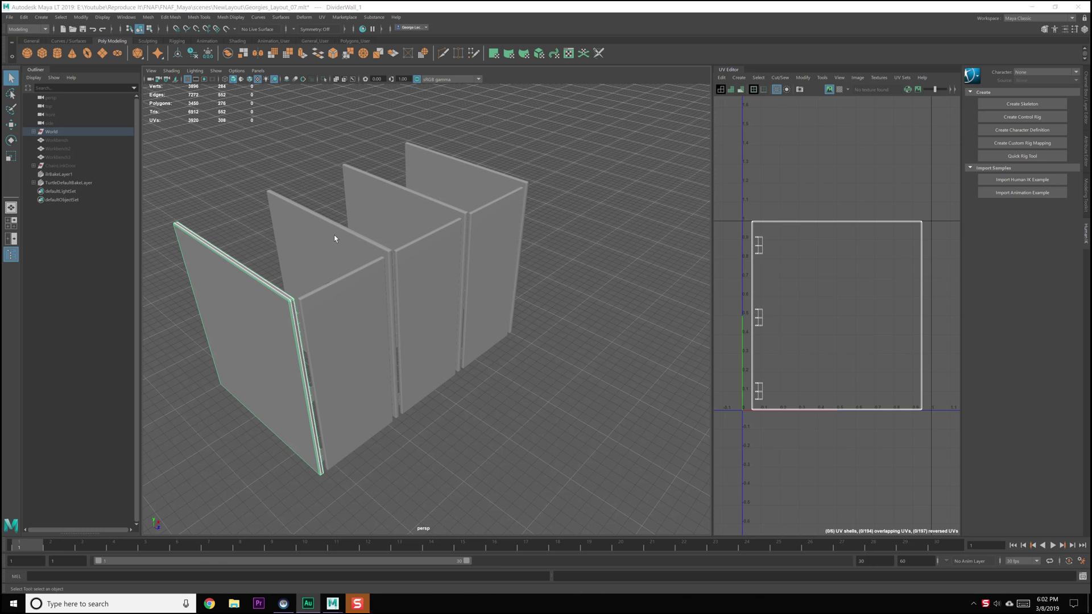
- Examine the stall divider walls and doors one after another along with their UV layouts
{"action": "left_click", "coordinate": [333, 234]}
{"action": "left_click", "coordinate": [387, 233]}
{"action": "left_click", "coordinate": [488, 182]}
{"action": "left_click", "coordinate": [436, 219]}
{"action": "left_click", "coordinate": [341, 248]}
{"action": "left_click", "coordinate": [235, 285]}
{"action": "left_click", "coordinate": [345, 252]}
{"action": "left_click", "coordinate": [410, 212]}
{"action": "left_click", "coordinate": [479, 171]}
{"action": "left_click", "coordinate": [461, 256]}
{"action": "left_click", "coordinate": [415, 275]}
{"action": "left_click", "coordinate": [381, 317]}
{"action": "left_click", "coordinate": [429, 306]}
{"action": "left_click", "coordinate": [470, 287]}
{"action": "left_click", "coordinate": [442, 296]}
{"action": "left_click", "coordinate": [323, 349]}
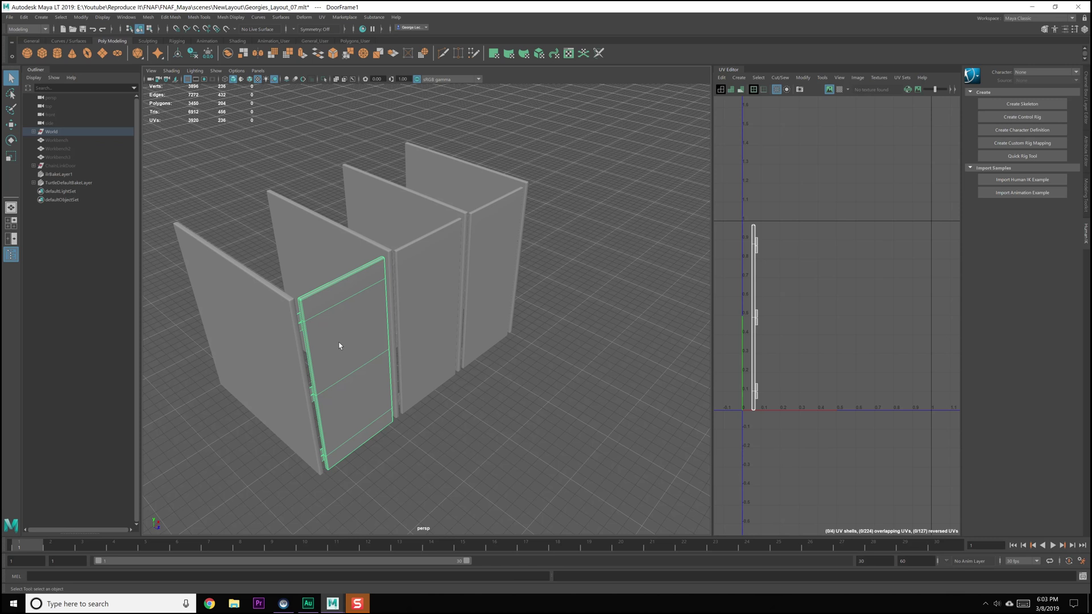
- Expand the BathroomStalls_Male group and go through its dispensers, door frames and divider walls one by one
{"action": "left_click_drag", "start_coordinate": [339, 345], "coordinate": [500, 317], "text": "alt"}
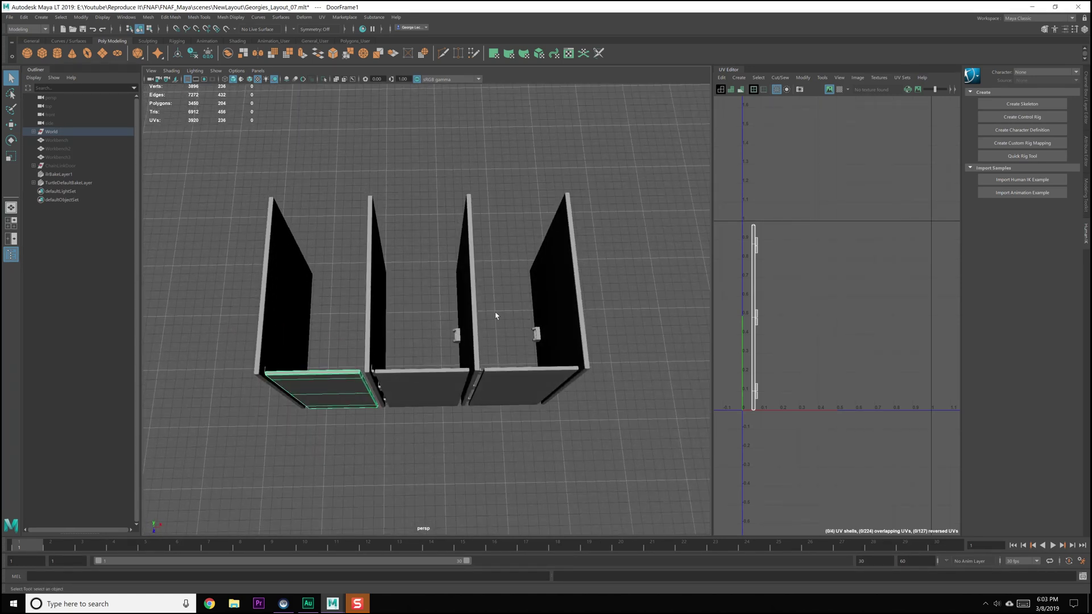
{"action": "left_click", "coordinate": [33, 132]}
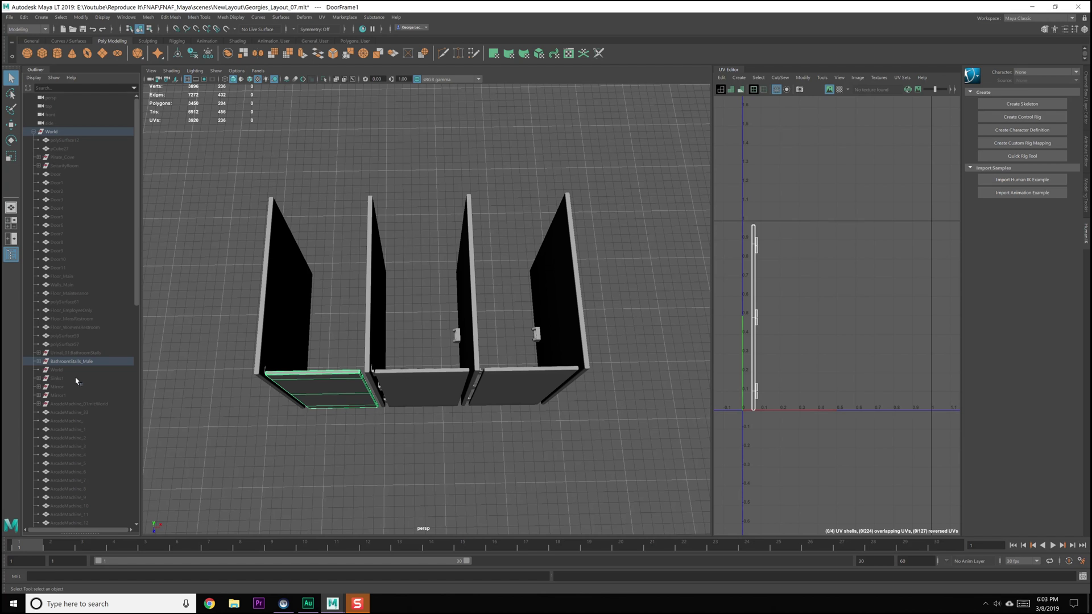
{"action": "left_click", "coordinate": [71, 362]}
{"action": "left_click", "coordinate": [38, 362]}
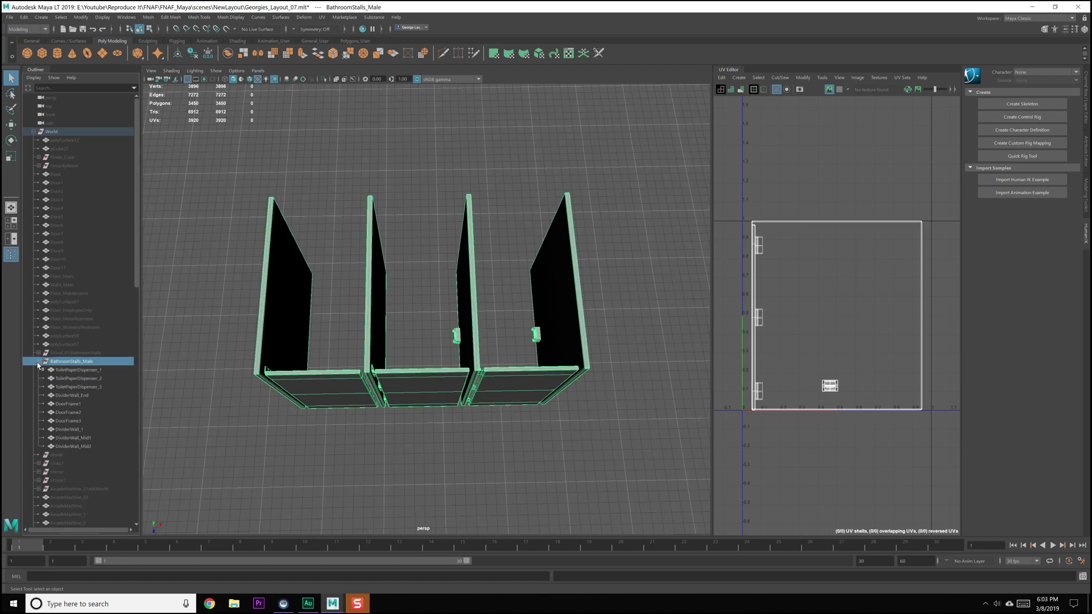
{"action": "left_click", "coordinate": [76, 370]}
{"action": "left_click", "coordinate": [78, 378]}
{"action": "left_click", "coordinate": [79, 387]}
{"action": "left_click", "coordinate": [80, 396]}
{"action": "left_click", "coordinate": [81, 405]}
{"action": "left_click", "coordinate": [83, 413]}
{"action": "left_click", "coordinate": [84, 421]}
{"action": "left_click", "coordinate": [84, 430]}
{"action": "left_click", "coordinate": [86, 438]}
{"action": "left_click", "coordinate": [87, 447]}
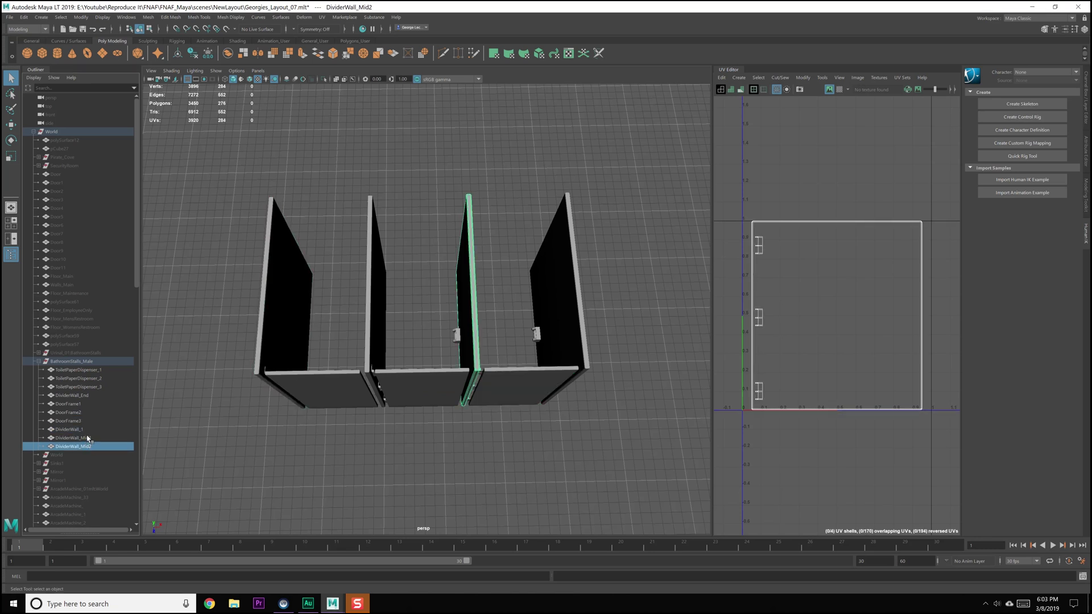
{"action": "left_click", "coordinate": [87, 439]}
{"action": "left_click", "coordinate": [86, 430]}
- Examine up close how the hinges are divided between the stall doors and the divider walls
{"action": "left_click_drag", "start_coordinate": [336, 419], "coordinate": [180, 281], "text": "alt"}
{"action": "right_click_drag", "start_coordinate": [180, 281], "coordinate": [452, 316], "text": "alt"}
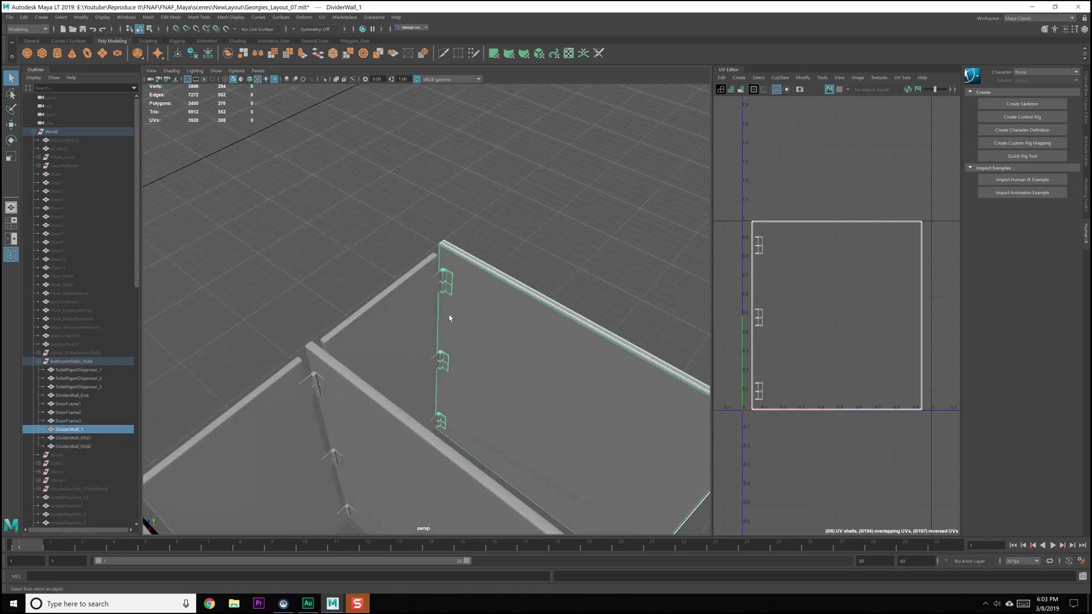
{"action": "scroll", "coordinate": [451, 315], "scroll_direction": "up", "scroll_amount": 5}
{"action": "scroll", "coordinate": [451, 316], "scroll_direction": "down", "scroll_amount": 1}
{"action": "left_click", "coordinate": [95, 420]}
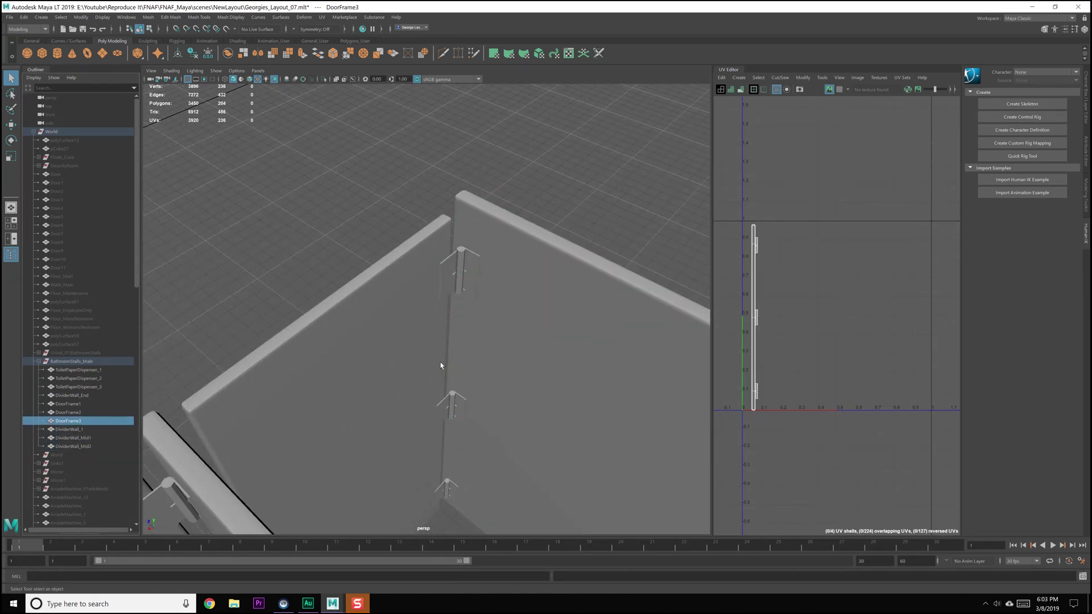
{"action": "left_click_drag", "start_coordinate": [444, 366], "coordinate": [463, 283], "text": "alt"}
{"action": "left_click", "coordinate": [463, 282]}
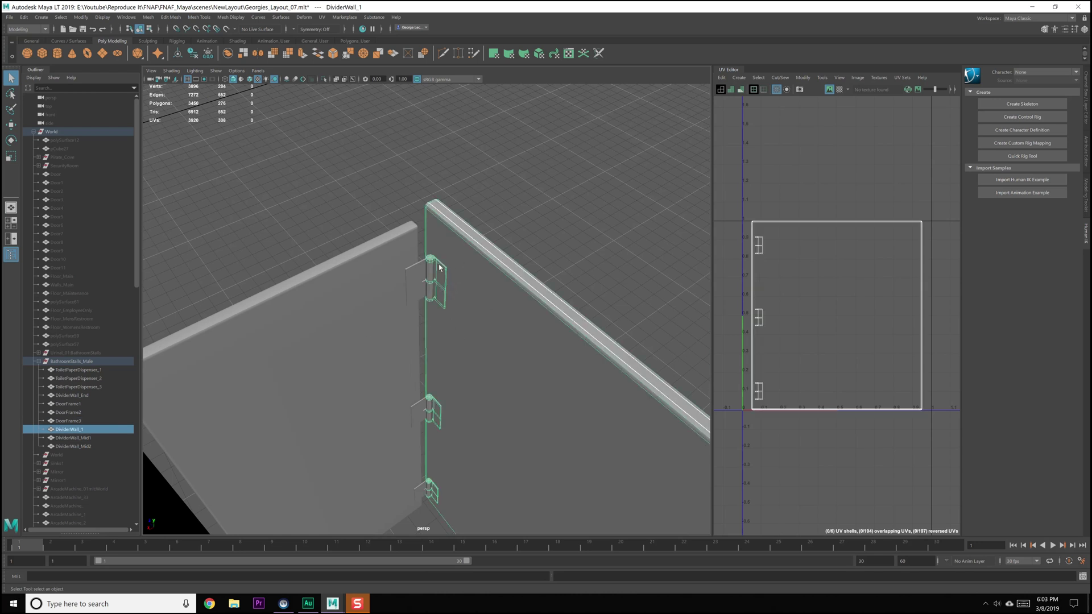
{"action": "left_click", "coordinate": [381, 268]}
{"action": "left_click", "coordinate": [445, 292]}
{"action": "left_click", "coordinate": [399, 257]}
{"action": "right_click_drag", "start_coordinate": [380, 302], "coordinate": [296, 452], "text": "alt"}
{"action": "left_click_drag", "start_coordinate": [296, 452], "coordinate": [451, 368], "text": "alt"}
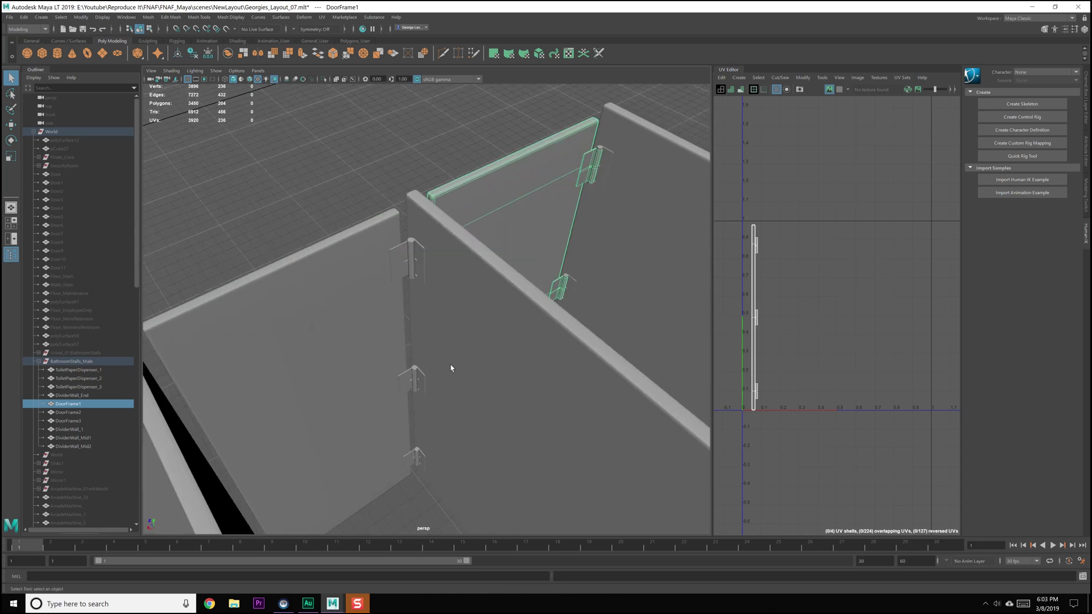
- Compare the four divider walls and their UV layouts, including the end wall
{"action": "scroll", "coordinate": [458, 368], "scroll_direction": "down", "scroll_amount": 3}
{"action": "left_click", "coordinate": [324, 458]}
{"action": "scroll", "coordinate": [326, 455], "scroll_direction": "down", "scroll_amount": 2}
{"action": "left_click_drag", "start_coordinate": [328, 441], "coordinate": [418, 388], "text": "alt"}
{"action": "left_click", "coordinate": [435, 386]}
{"action": "left_click", "coordinate": [500, 324]}
{"action": "left_click", "coordinate": [556, 266]}
{"action": "left_click", "coordinate": [600, 213]}
{"action": "left_click_drag", "start_coordinate": [601, 214], "coordinate": [518, 257], "text": "alt"}
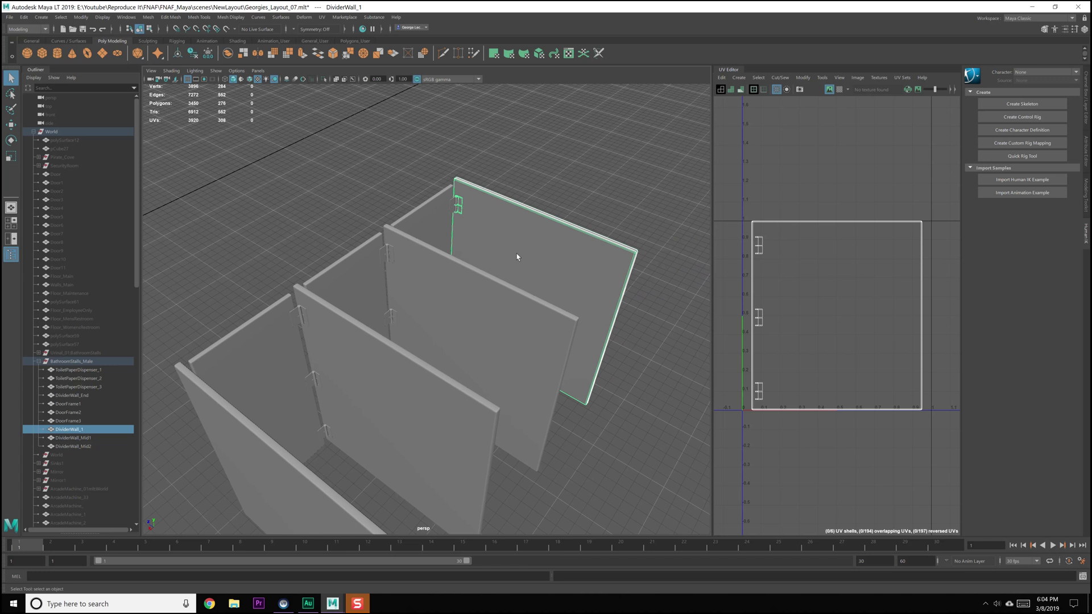
{"action": "left_click", "coordinate": [492, 293]}
{"action": "left_click", "coordinate": [378, 402]}
{"action": "left_click", "coordinate": [292, 477]}
{"action": "left_click", "coordinate": [360, 415]}
{"action": "left_click", "coordinate": [455, 331]}
{"action": "scroll", "coordinate": [511, 276], "scroll_direction": "down", "scroll_amount": 3}
{"action": "left_click", "coordinate": [322, 445]}
{"action": "scroll", "coordinate": [339, 439], "scroll_direction": "up", "scroll_amount": 1}
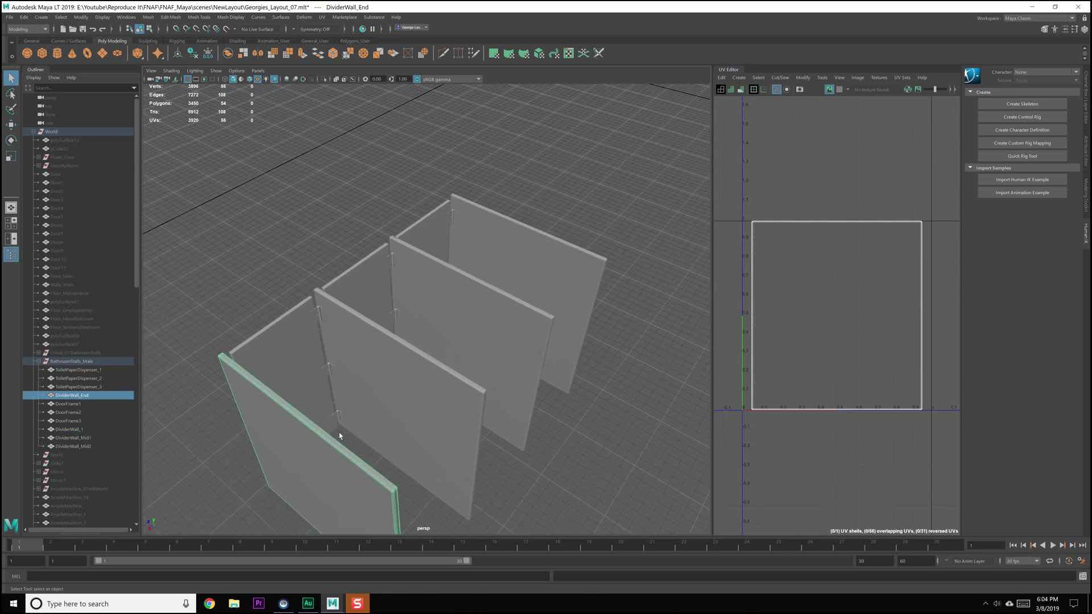
- Examine the three stall doors and their UV layouts
{"action": "middle_click_drag", "start_coordinate": [339, 438], "coordinate": [401, 390], "text": "alt"}
{"action": "mouse_move", "coordinate": [401, 390]}
{"action": "left_mouse_down", "text": "alt"}
{"action": "mouse_move", "coordinate": [386, 376]}
{"action": "mouse_move", "coordinate": [398, 375]}
{"action": "mouse_move", "coordinate": [383, 377]}
{"action": "mouse_move", "coordinate": [413, 393]}
{"action": "left_mouse_up", "text": "alt"}
{"action": "left_click", "coordinate": [367, 325]}
{"action": "left_click", "coordinate": [439, 263]}
{"action": "left_click", "coordinate": [515, 214]}
{"action": "left_click", "coordinate": [480, 243]}
{"action": "left_click", "coordinate": [436, 265]}
{"action": "left_click", "coordinate": [515, 215]}
- Compare the UV layouts of the three hinged divider walls with one another
{"action": "left_click_drag", "start_coordinate": [481, 317], "coordinate": [402, 336], "text": "alt"}
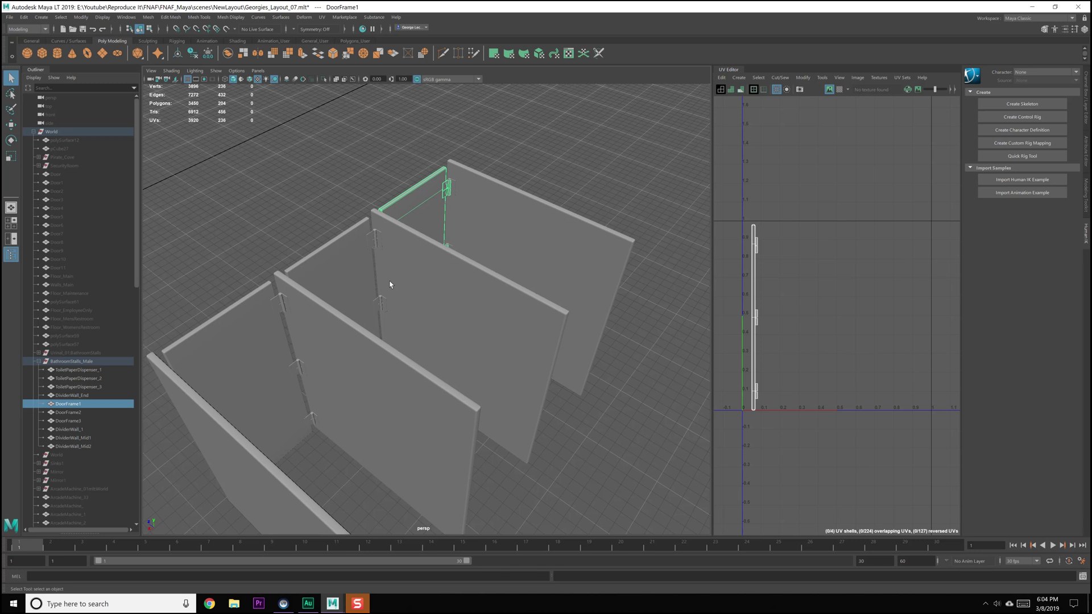
{"action": "scroll", "coordinate": [390, 284], "scroll_direction": "up", "scroll_amount": 2}
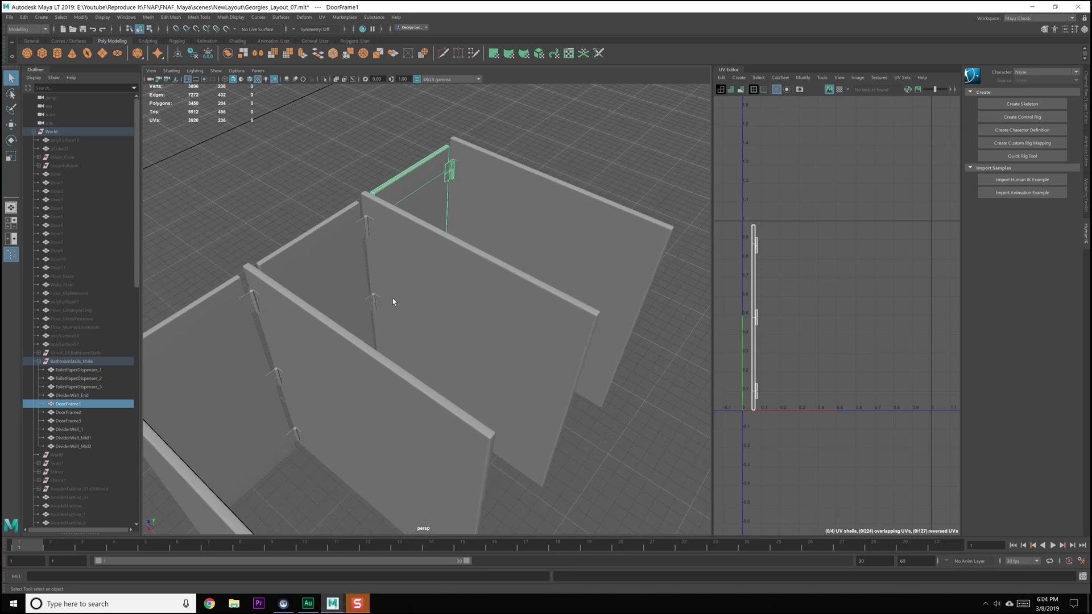
{"action": "scroll", "coordinate": [392, 301], "scroll_direction": "down", "scroll_amount": 1}
{"action": "left_click", "coordinate": [499, 238]}
{"action": "left_click", "coordinate": [398, 319]}
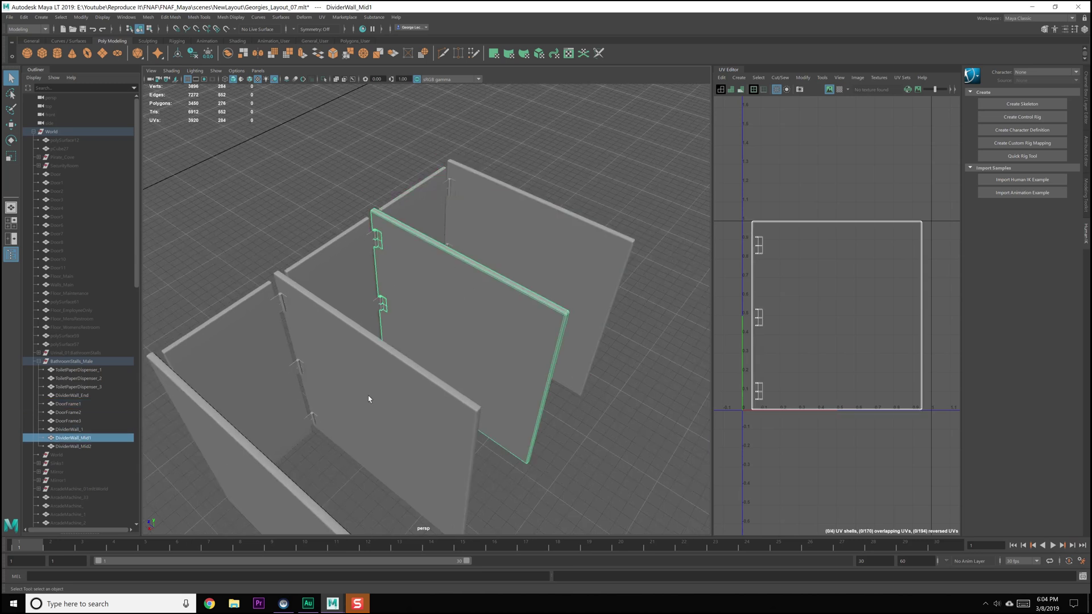
{"action": "left_click", "coordinate": [368, 395]}
{"action": "left_click", "coordinate": [503, 218]}
{"action": "left_click", "coordinate": [418, 318]}
{"action": "left_click", "coordinate": [359, 395]}
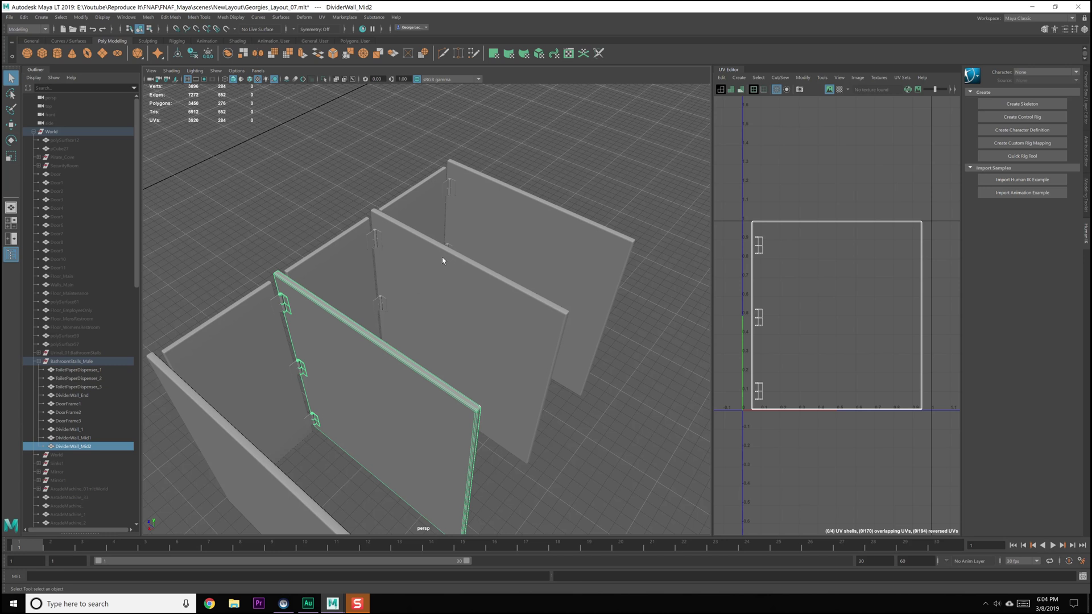
{"action": "left_click", "coordinate": [504, 234]}
{"action": "left_click", "coordinate": [466, 318]}
{"action": "key", "text": "Caps_Lock"}
{"action": "left_click", "coordinate": [405, 397]}
{"action": "left_click", "coordinate": [555, 239]}
{"action": "left_click", "coordinate": [470, 349]}
{"action": "left_click", "coordinate": [454, 409]}
{"action": "left_click", "coordinate": [495, 317]}
- Assign a new Phong material to DividerWall_1, DividerWall_Mid1 and DividerWall_Mid2
{"action": "left_click", "coordinate": [591, 273]}
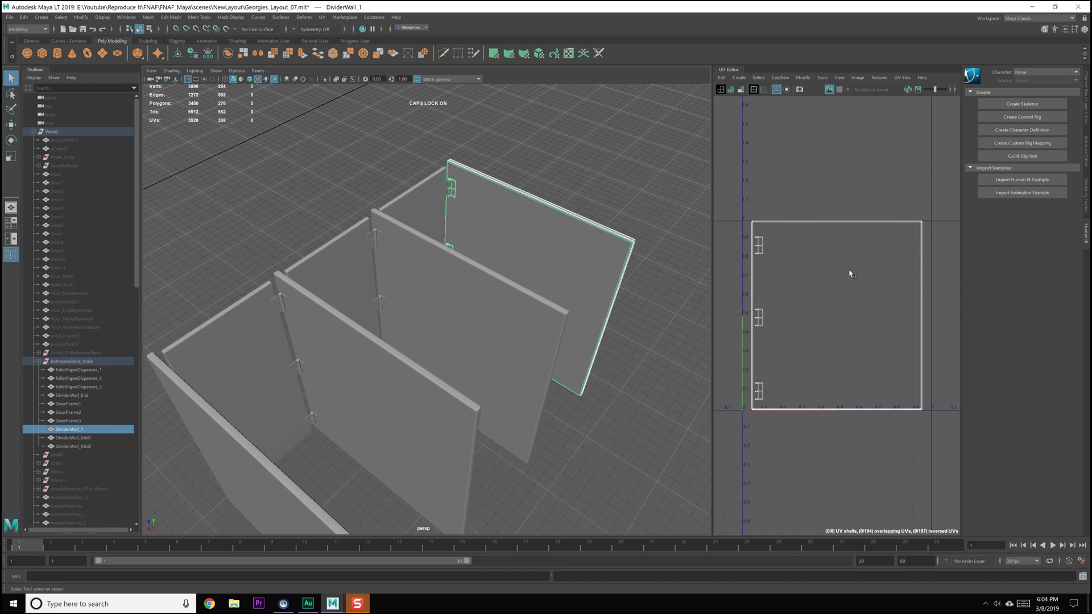
{"action": "scroll", "coordinate": [790, 349], "scroll_direction": "up", "scroll_amount": 1}
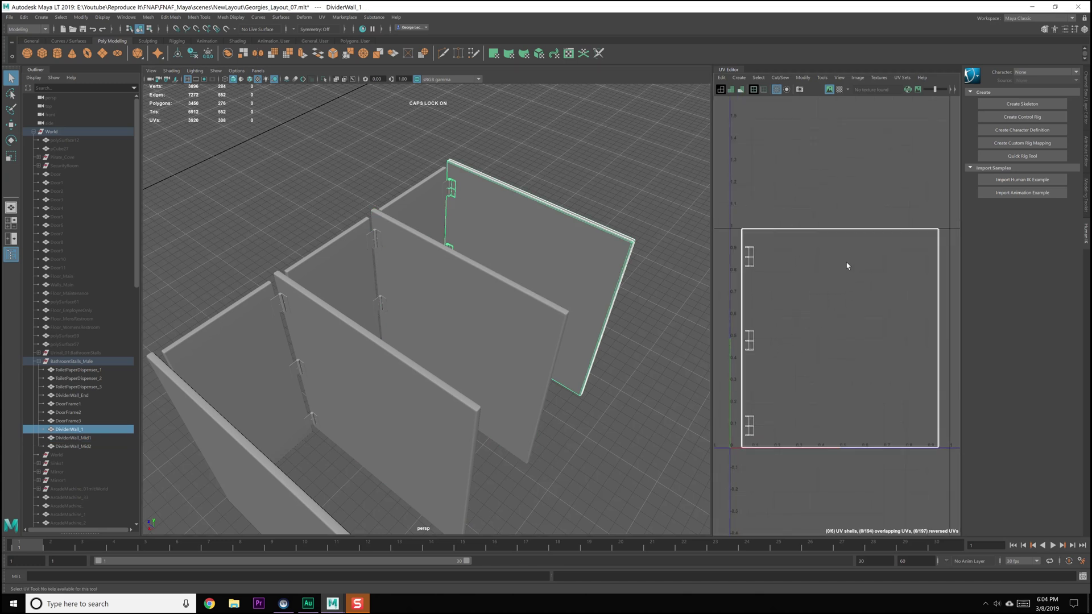
{"action": "left_click", "coordinate": [493, 318], "text": "shift"}
{"action": "left_click", "coordinate": [385, 403], "text": "shift"}
{"action": "right_click_drag", "start_coordinate": [466, 301], "coordinate": [469, 500]}
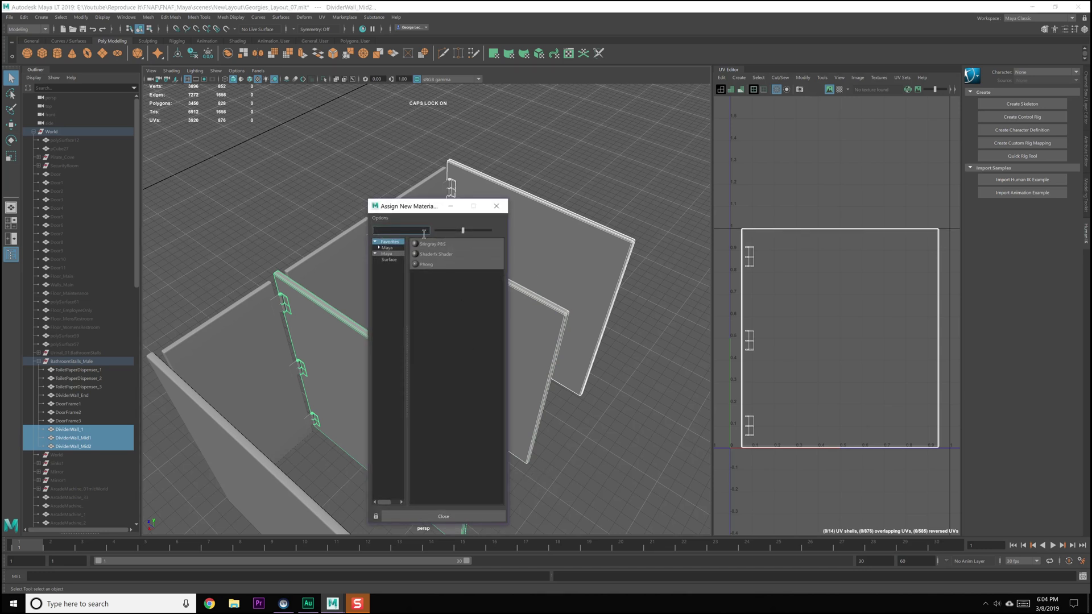
{"action": "left_click", "coordinate": [423, 264]}
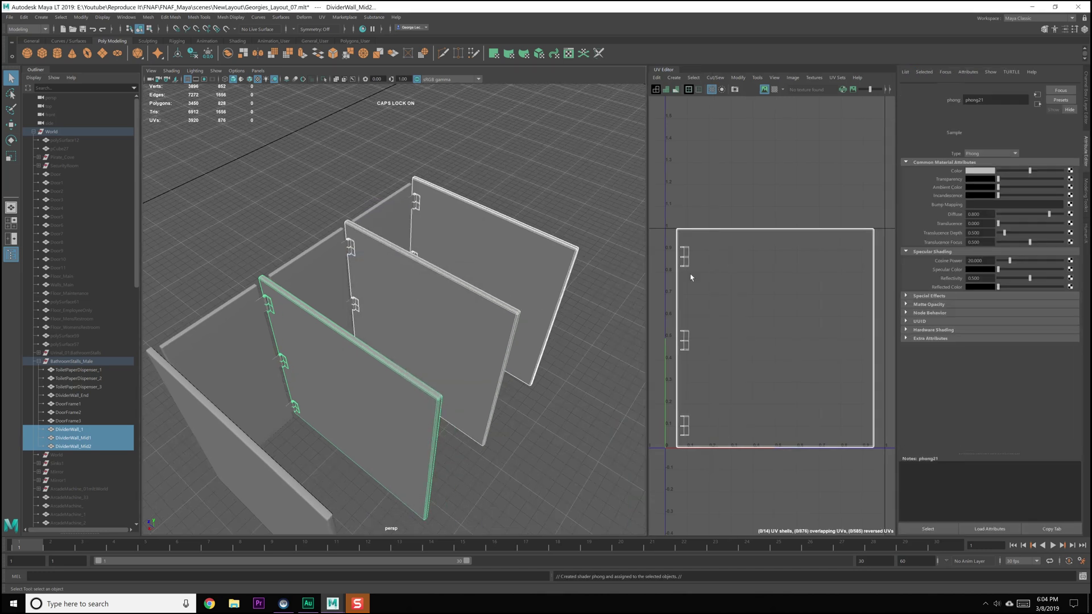
- Delete the construction history of the three hinged divider walls
{"action": "left_click", "coordinate": [24, 17]}
{"action": "mouse_move", "coordinate": [114, 117]}
{"action": "left_click", "coordinate": [170, 123]}
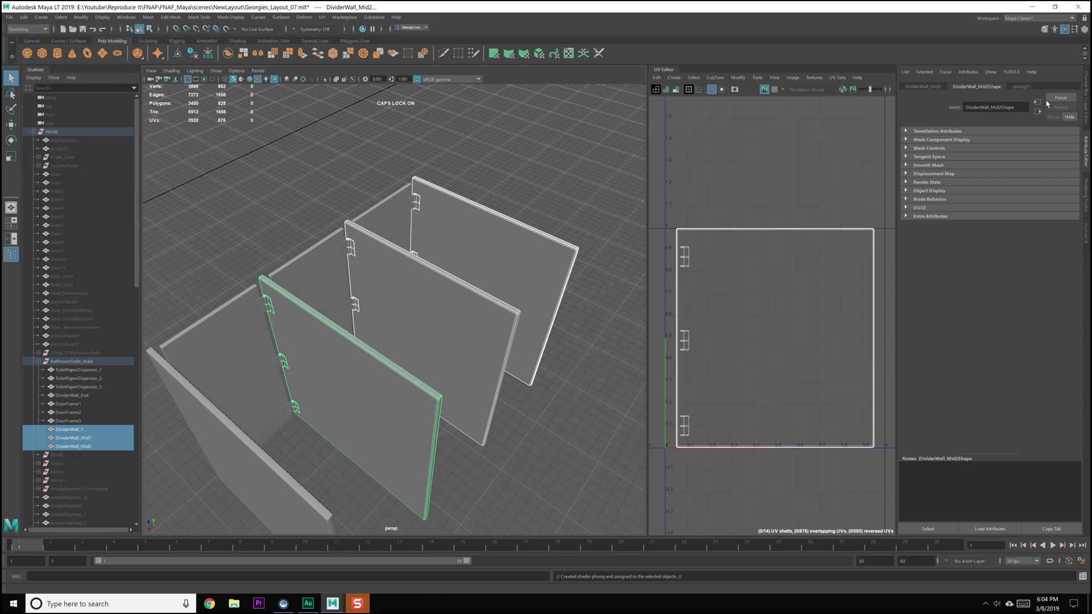
- Rename the divider walls' Phong material as ToiletWall_M
{"action": "left_click", "coordinate": [1021, 86]}
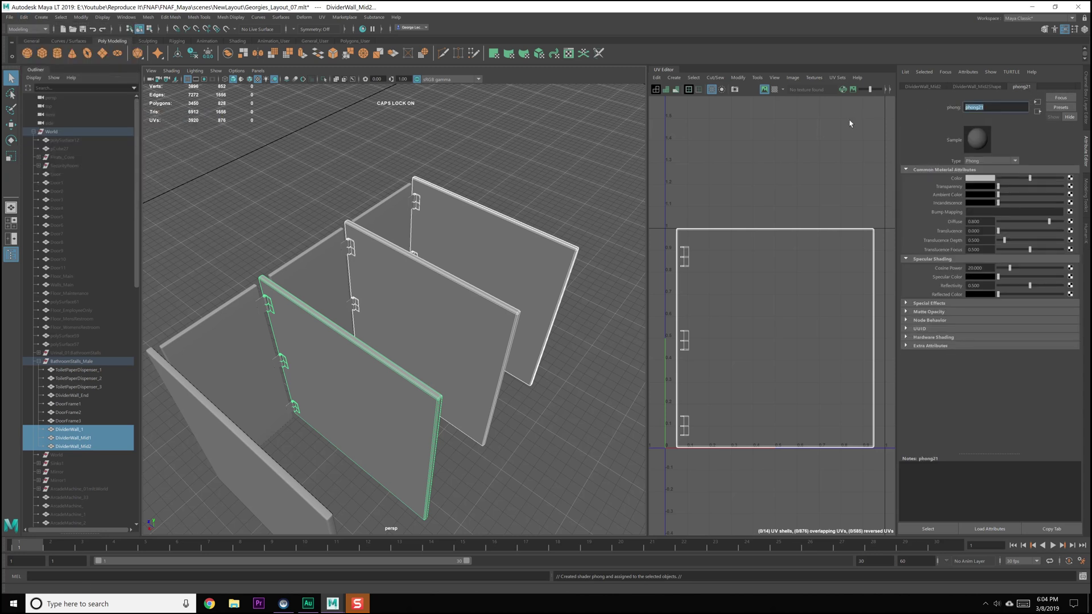
{"action": "type", "text": "tOI"}
{"action": "key", "text": "BackSpace"}
{"action": "key", "text": "BackSpace"}
{"action": "key", "text": "BackSpace"}
{"action": "key", "text": "BackSpace"}
{"action": "key", "text": "BackSpace"}
{"action": "key", "text": "BackSpace"}
{"action": "key", "text": "BackSpace"}
{"action": "key", "text": "BackSpace"}
{"action": "key", "text": "BackSpace"}
{"action": "key", "text": "Caps_Lock"}
{"action": "type", "text": "ToiletWall_M"}
{"action": "key", "text": "Return"}
- Delete the construction history of the end divider wall and the three stall doors
{"action": "left_click", "coordinate": [241, 456]}
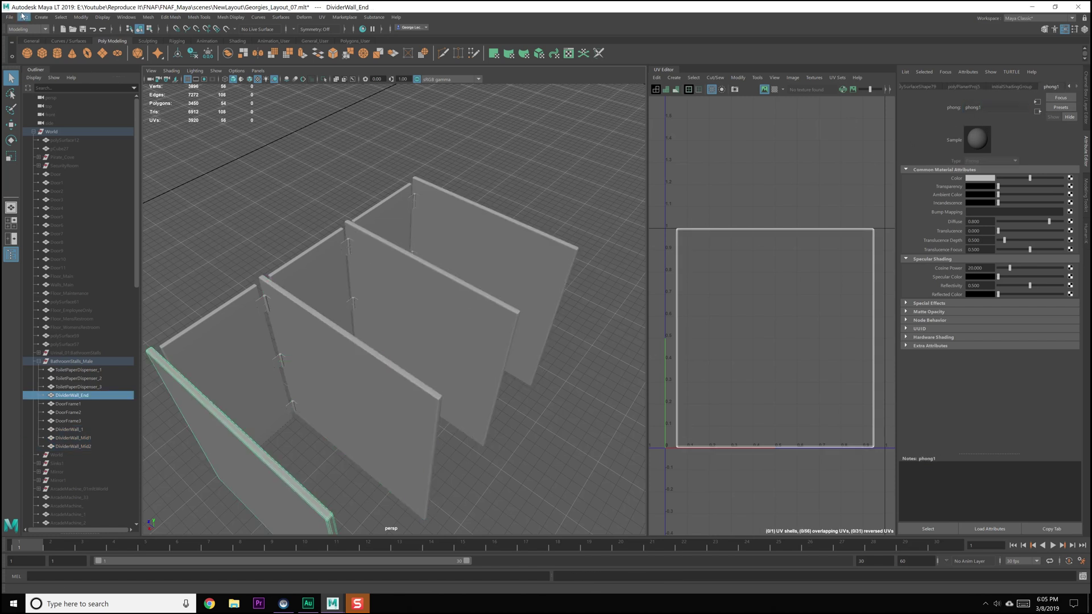
{"action": "left_click", "coordinate": [245, 323], "text": "shift"}
{"action": "left_click", "coordinate": [318, 262], "text": "shift"}
{"action": "left_click", "coordinate": [382, 206], "text": "shift"}
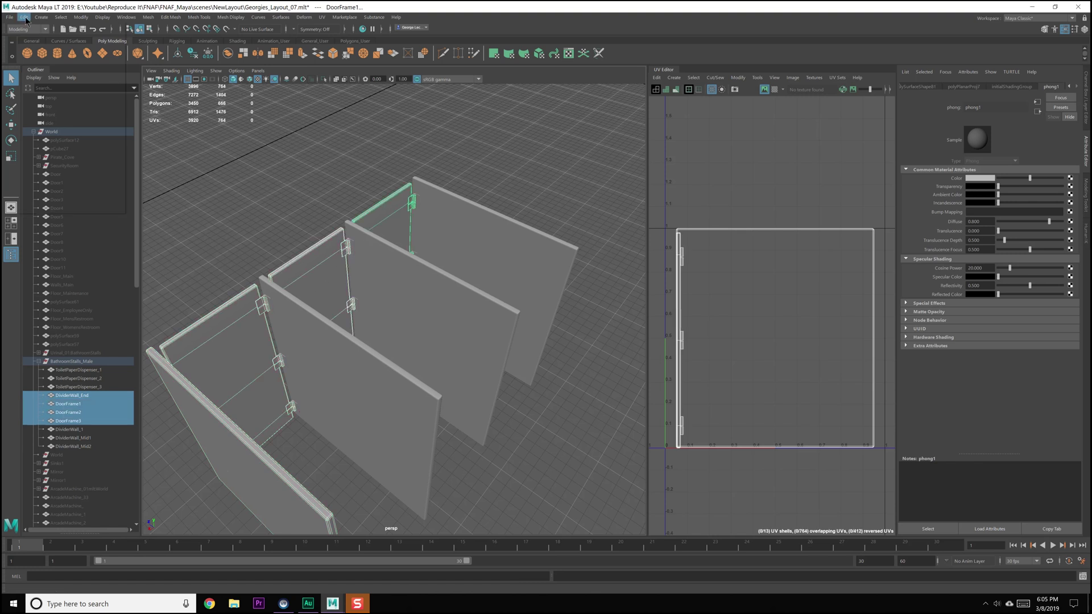
{"action": "left_click", "coordinate": [24, 17]}
{"action": "mouse_move", "coordinate": [76, 126]}
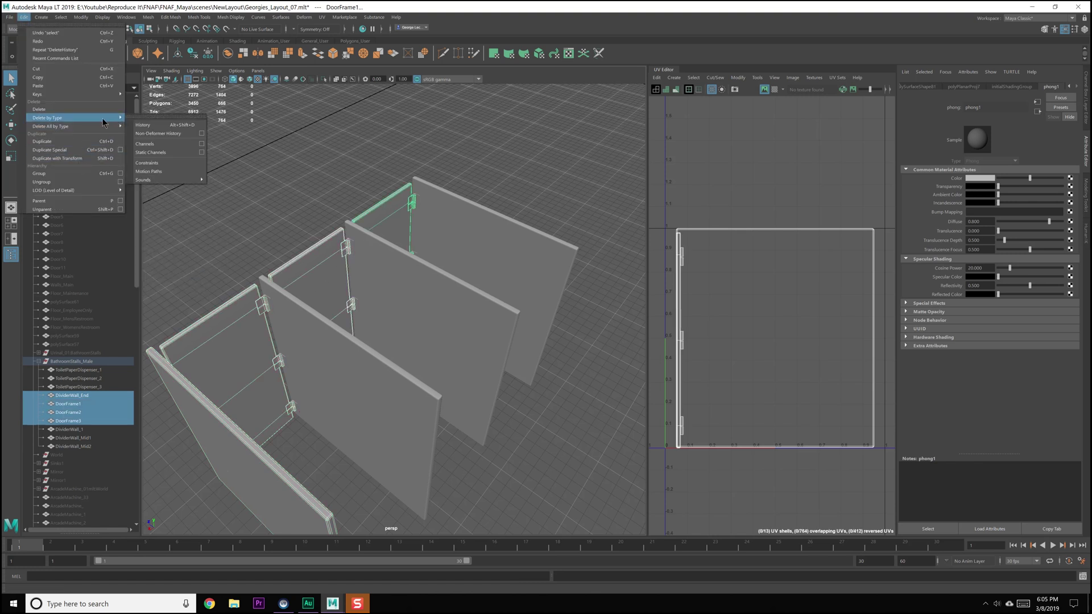
{"action": "left_click", "coordinate": [154, 122]}
- Assign the existing ToiletWall_M material to the end divider wall
{"action": "left_click", "coordinate": [233, 431]}
{"action": "left_click", "coordinate": [353, 404]}
{"action": "left_click_drag", "start_coordinate": [353, 404], "coordinate": [322, 397], "text": "alt"}
{"action": "left_click", "coordinate": [322, 396]}
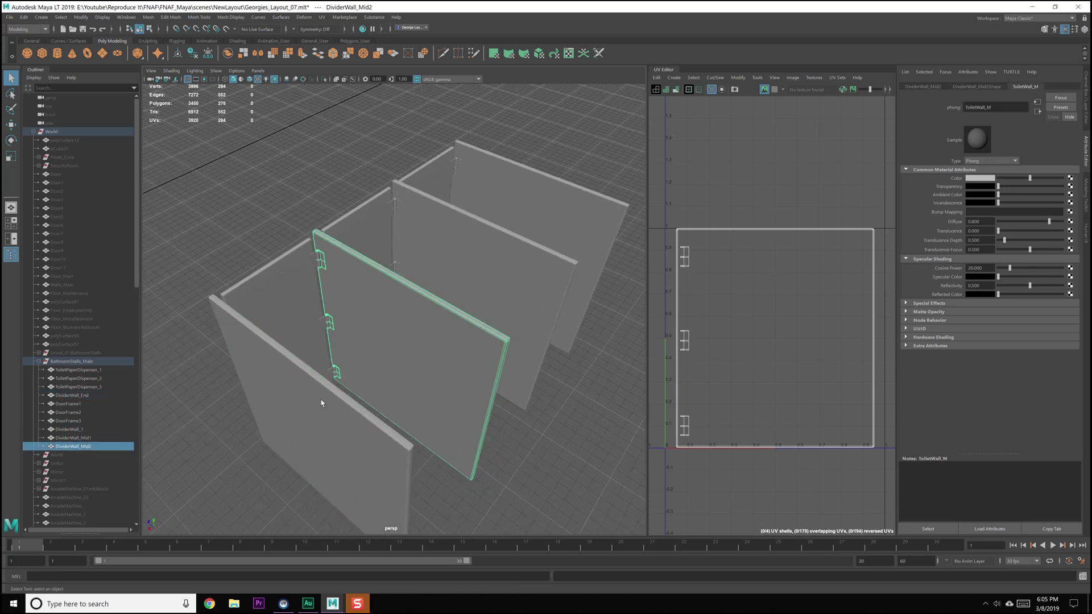
{"action": "left_click", "coordinate": [356, 370]}
{"action": "left_click", "coordinate": [340, 400]}
{"action": "right_click_drag", "start_coordinate": [341, 375], "coordinate": [405, 566]}
- Assign a new Phong material to the three stall doors, DoorFrame1 to DoorFrame3
{"action": "left_click", "coordinate": [302, 307]}
{"action": "middle_click_drag", "start_coordinate": [302, 307], "coordinate": [340, 285], "text": "alt"}
{"action": "left_click", "coordinate": [376, 267], "text": "shift"}
{"action": "left_click", "coordinate": [417, 204], "text": "shift"}
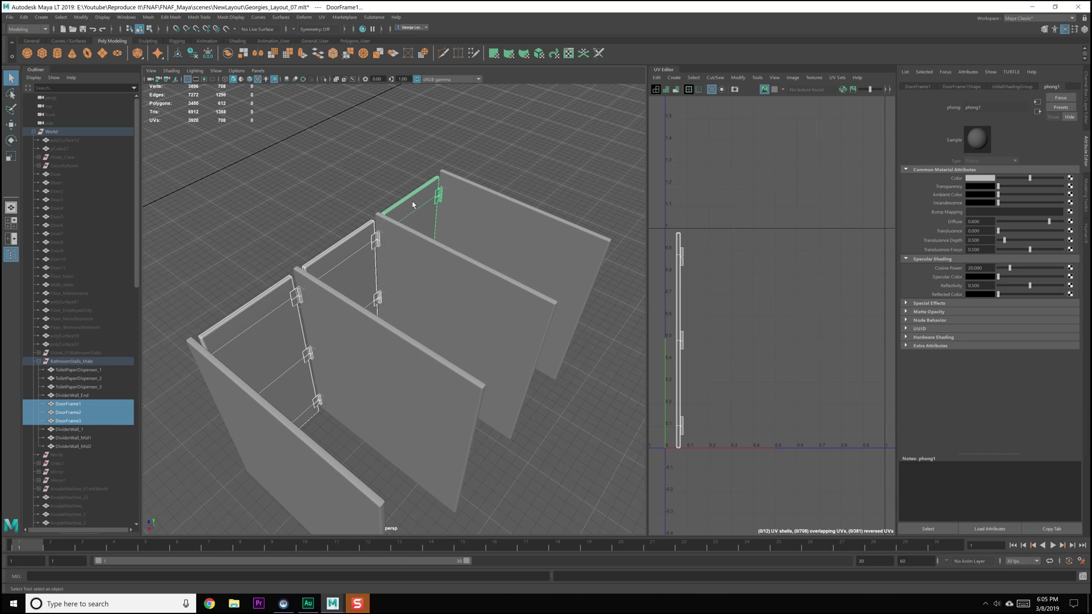
{"action": "right_click_drag", "start_coordinate": [413, 204], "coordinate": [415, 407]}
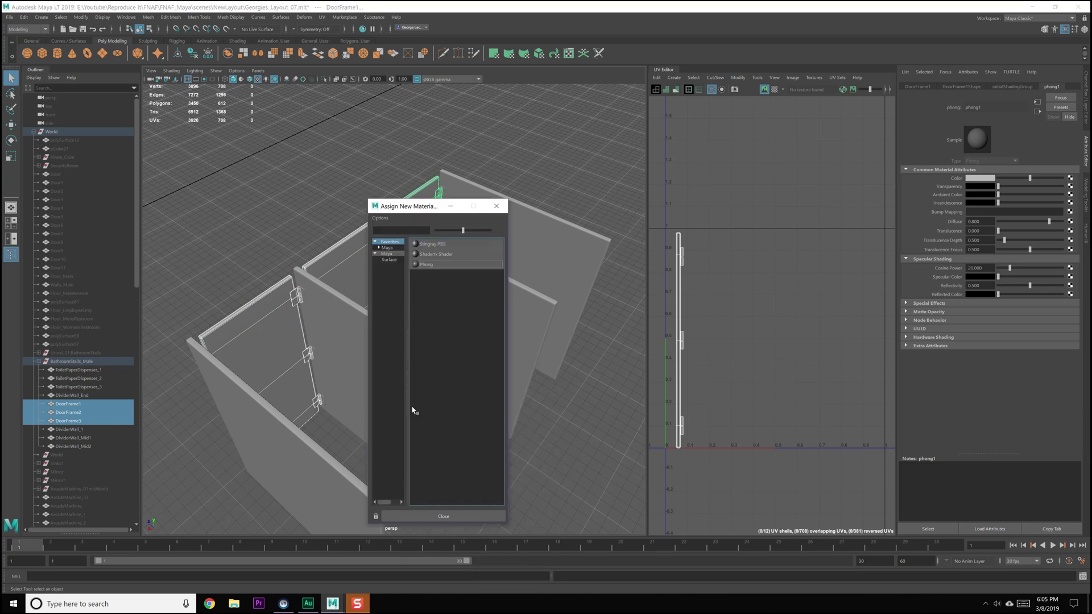
{"action": "left_click", "coordinate": [446, 257]}
- Rename the doors' Phong material as ToiletDoor_M and save the scene
{"action": "double_click", "coordinate": [979, 104]}
{"action": "type", "text": "ToiletDoor_M"}
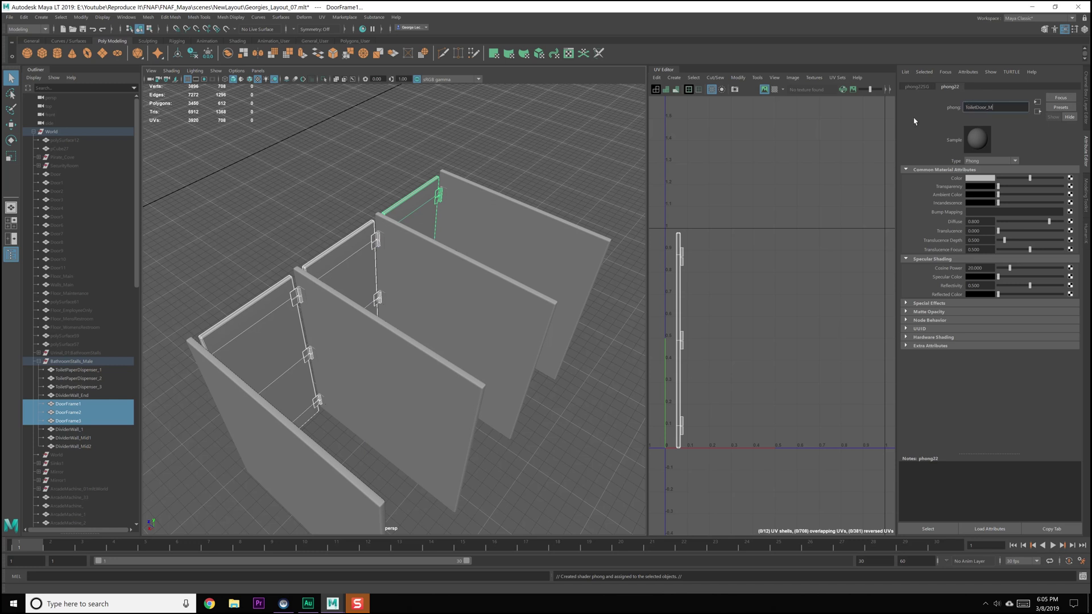
{"action": "key", "text": "Return"}
{"action": "key", "text": "ctrl+s"}
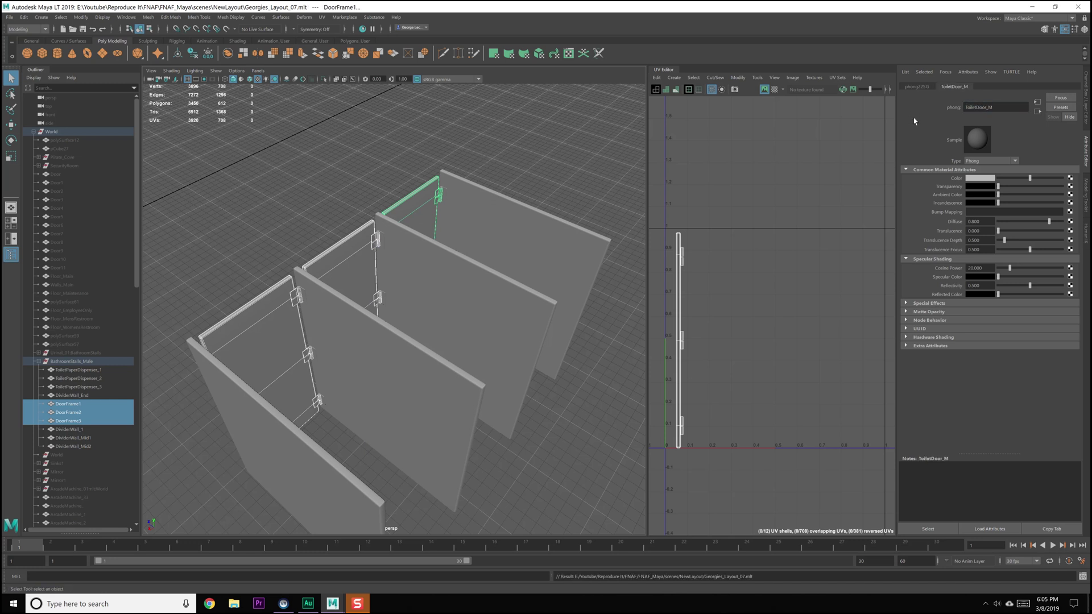
- Cut the UVs of DividerWall_1 along the edges of its narrow rim
{"action": "left_click", "coordinate": [455, 255]}
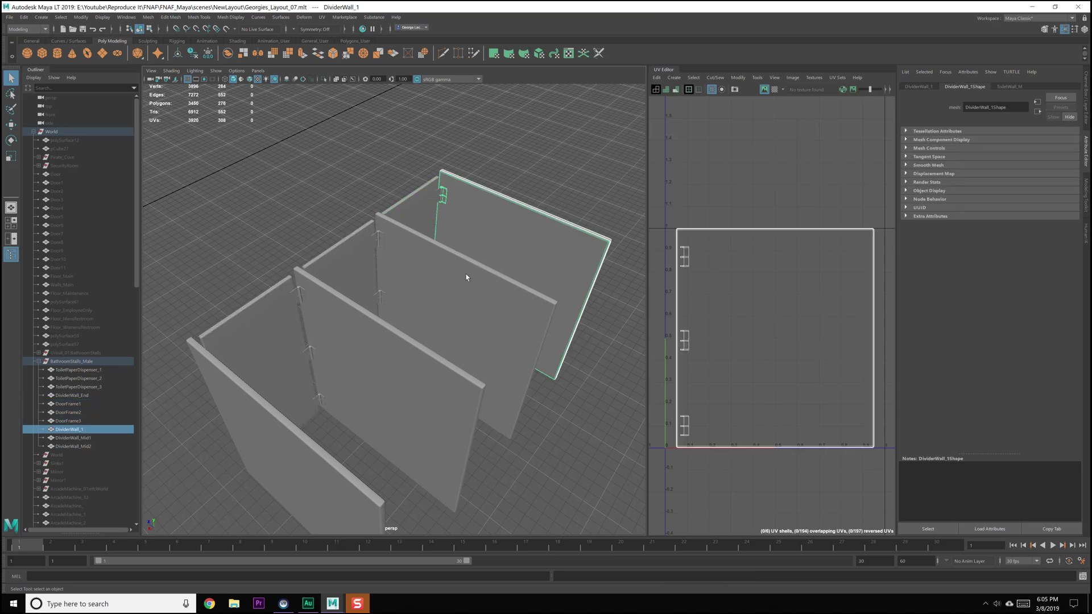
{"action": "left_click_drag", "start_coordinate": [480, 276], "coordinate": [433, 293], "text": "alt"}
{"action": "middle_click_drag", "start_coordinate": [431, 180], "coordinate": [412, 341], "text": "alt"}
{"action": "right_click_drag", "start_coordinate": [411, 341], "coordinate": [423, 339], "text": "alt"}
{"action": "left_click_drag", "start_coordinate": [423, 339], "coordinate": [366, 356], "text": "alt"}
{"action": "left_click_drag", "start_coordinate": [472, 342], "coordinate": [414, 346], "text": "alt"}
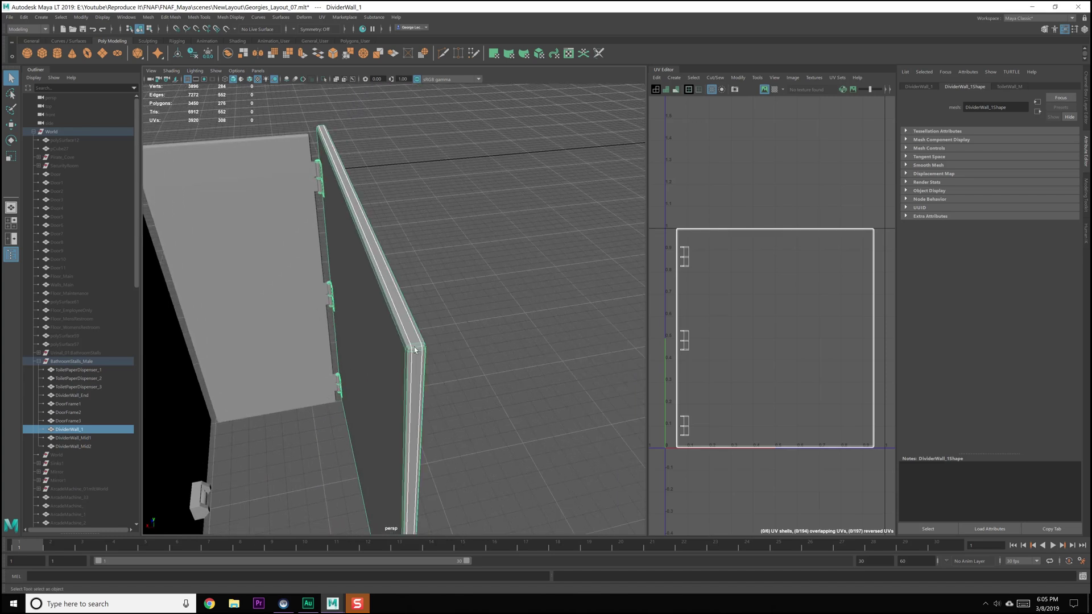
{"action": "scroll", "coordinate": [414, 346], "scroll_direction": "up", "scroll_amount": 3}
{"action": "scroll", "coordinate": [435, 387], "scroll_direction": "down", "scroll_amount": 2}
{"action": "left_click_drag", "start_coordinate": [435, 387], "coordinate": [421, 392], "text": "alt"}
{"action": "right_click_drag", "start_coordinate": [419, 391], "coordinate": [413, 372]}
{"action": "double_click", "coordinate": [388, 287]}
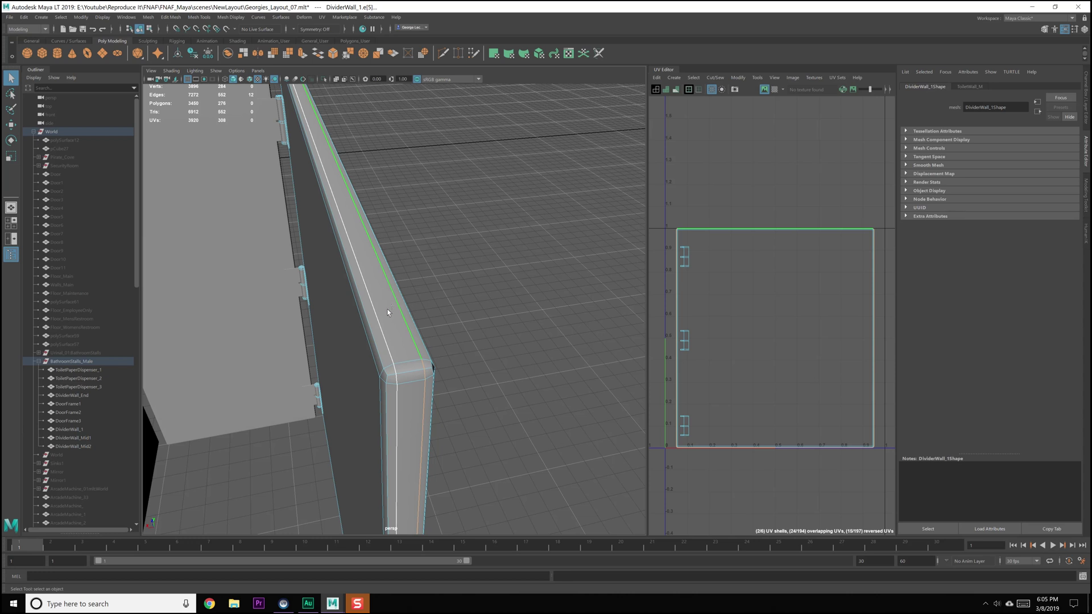
{"action": "left_click", "coordinate": [400, 369]}
{"action": "left_click_drag", "start_coordinate": [400, 368], "coordinate": [414, 381], "text": "alt"}
{"action": "left_click_drag", "start_coordinate": [398, 273], "coordinate": [447, 259], "text": "alt"}
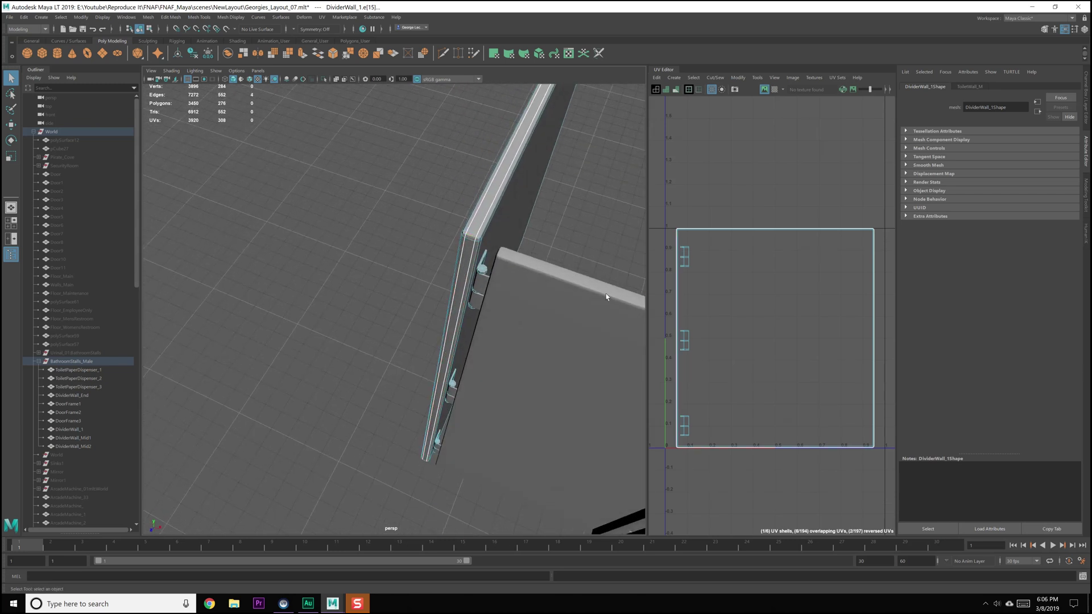
{"action": "right_click_drag", "start_coordinate": [735, 307], "coordinate": [719, 319], "text": "shift"}
- Select the UV shells of DividerWall_1's panel and unfold them
{"action": "right_click_drag", "start_coordinate": [763, 278], "coordinate": [725, 265]}
{"action": "left_click_drag", "start_coordinate": [755, 161], "coordinate": [891, 312]}
{"action": "left_click_drag", "start_coordinate": [770, 163], "coordinate": [910, 500]}
{"action": "left_click_drag", "start_coordinate": [654, 294], "coordinate": [706, 301]}
{"action": "right_click_drag", "start_coordinate": [706, 298], "coordinate": [609, 292], "text": "shift"}
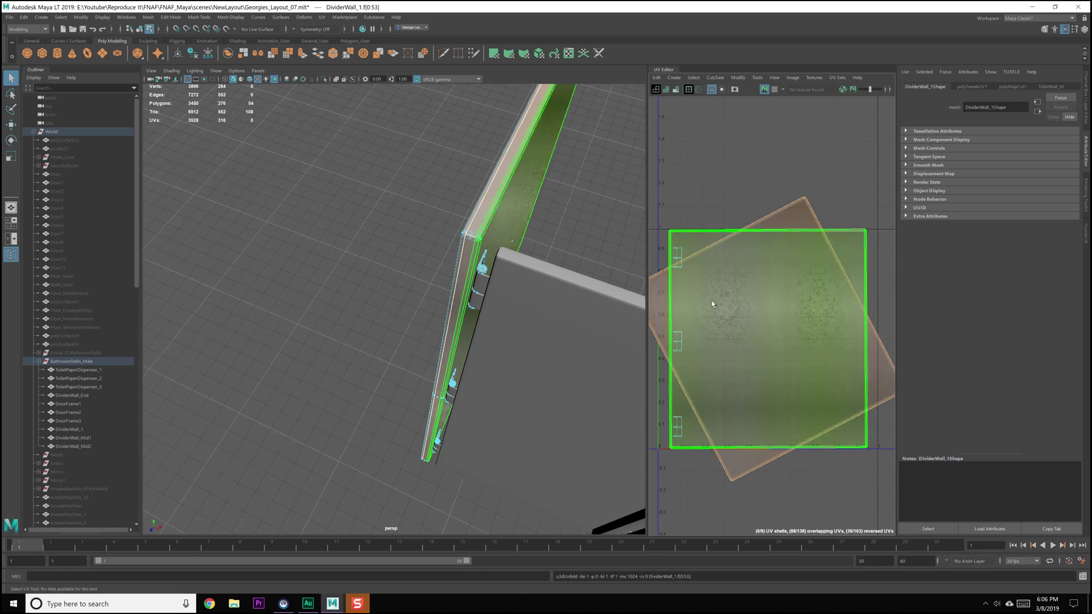
- Square up the unfolded UV shells of DividerWall_1's two panel faces with Orient Shells
{"action": "scroll", "coordinate": [711, 304], "scroll_direction": "down", "scroll_amount": 2}
{"action": "scroll", "coordinate": [708, 350], "scroll_direction": "down", "scroll_amount": 1}
{"action": "right_click_drag", "start_coordinate": [731, 297], "coordinate": [721, 415], "text": "shift"}
{"action": "mouse_move", "coordinate": [751, 326]}
{"action": "right_mouse_down", "text": "shift"}
{"action": "mouse_move", "coordinate": [749, 434]}
{"action": "mouse_move", "coordinate": [751, 296]}
{"action": "mouse_move", "coordinate": [752, 319]}
{"action": "right_mouse_up", "text": "shift"}
- Move the two panel UV shells above the 0 to 1 tile and place them side by side
{"action": "key", "text": "w"}
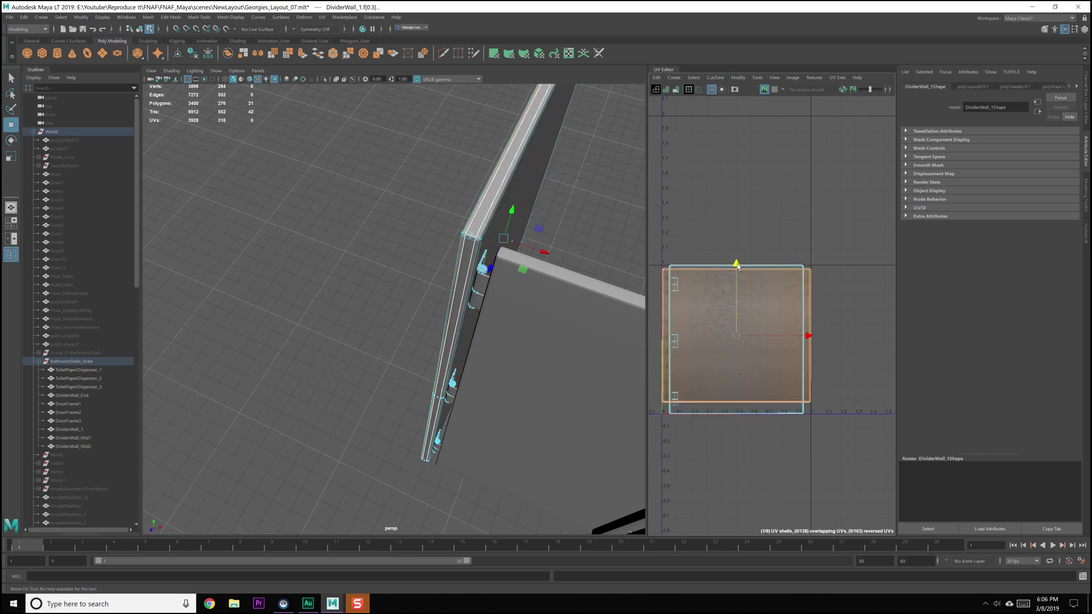
{"action": "left_click_drag", "start_coordinate": [735, 267], "coordinate": [742, 113]}
{"action": "left_click", "coordinate": [750, 361]}
{"action": "left_click_drag", "start_coordinate": [808, 181], "coordinate": [864, 182]}
{"action": "middle_click_drag", "start_coordinate": [818, 261], "coordinate": [770, 318], "text": "alt"}
{"action": "left_click", "coordinate": [712, 292]}
{"action": "middle_click_drag", "start_coordinate": [712, 292], "coordinate": [731, 288], "text": "alt"}
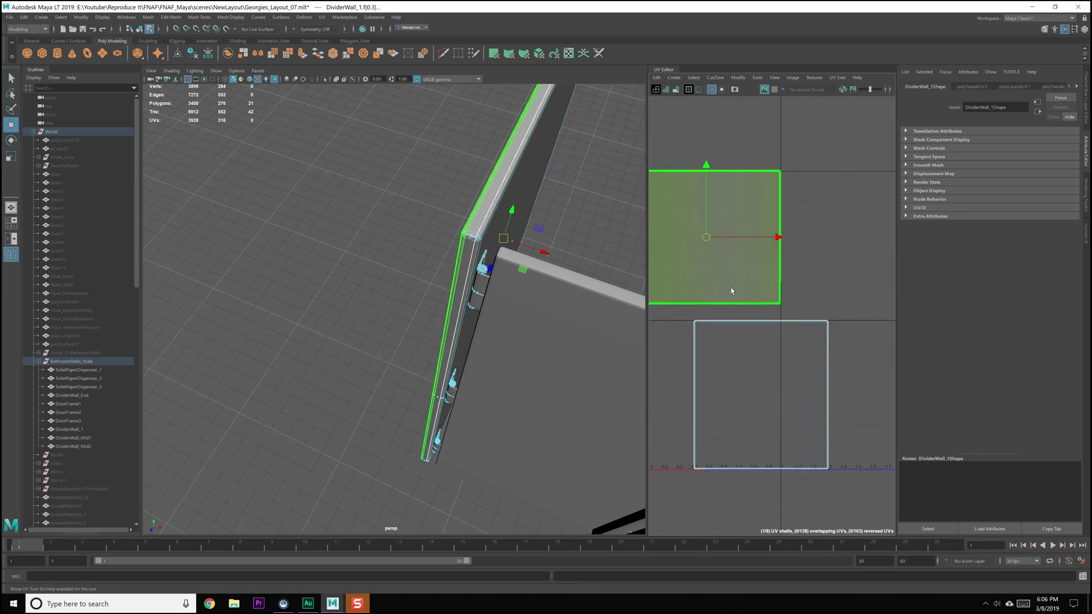
{"action": "left_click_drag", "start_coordinate": [708, 238], "coordinate": [767, 218]}
{"action": "left_click", "coordinate": [765, 380]}
{"action": "left_click_drag", "start_coordinate": [763, 396], "coordinate": [916, 218]}
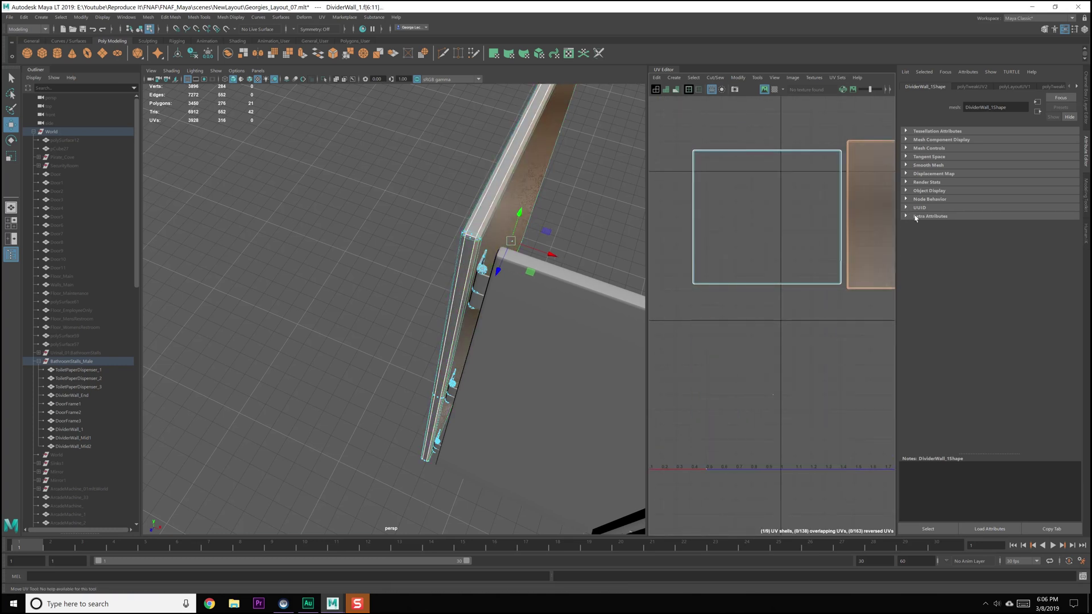
{"action": "left_click", "coordinate": [477, 213]}
{"action": "left_click_drag", "start_coordinate": [477, 213], "coordinate": [531, 340], "text": "alt"}
{"action": "left_click", "coordinate": [483, 326], "text": "shift"}
{"action": "middle_click_drag", "start_coordinate": [381, 332], "coordinate": [390, 335], "text": "alt"}
{"action": "left_click_drag", "start_coordinate": [390, 335], "coordinate": [378, 274], "text": "alt"}
{"action": "left_click", "coordinate": [378, 274], "text": "shift"}
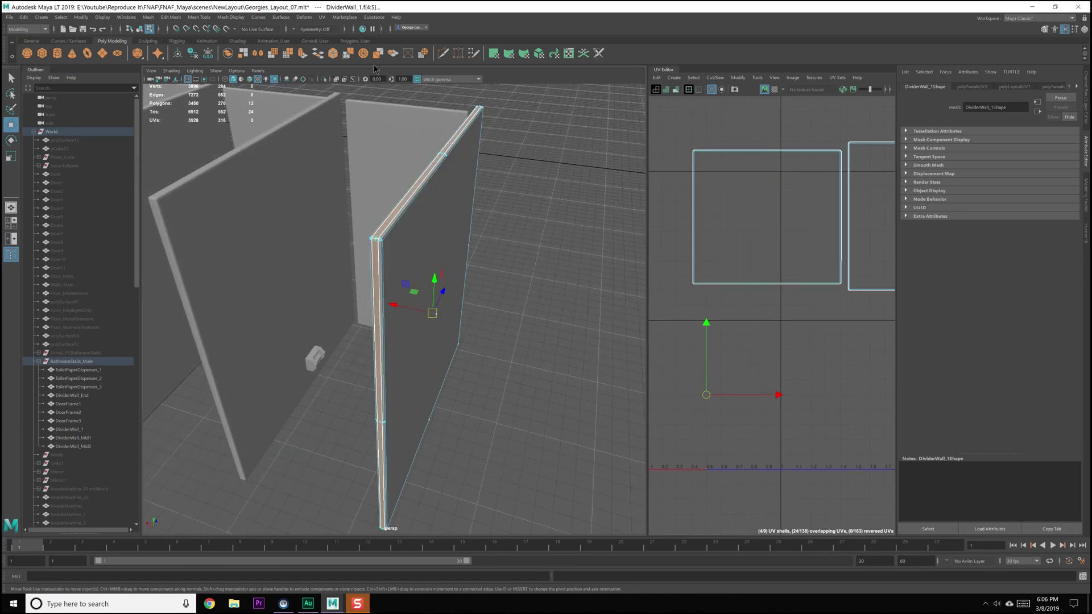
- Planar map the top rim faces of DividerWall_1 from the Y axis and move their UVs below the panel shells
{"action": "left_click", "coordinate": [426, 190]}
{"action": "left_click_drag", "start_coordinate": [426, 190], "coordinate": [426, 358], "text": "alt"}
{"action": "left_click", "coordinate": [427, 358], "text": "shift"}
{"action": "left_click_drag", "start_coordinate": [457, 243], "coordinate": [449, 278], "text": "alt"}
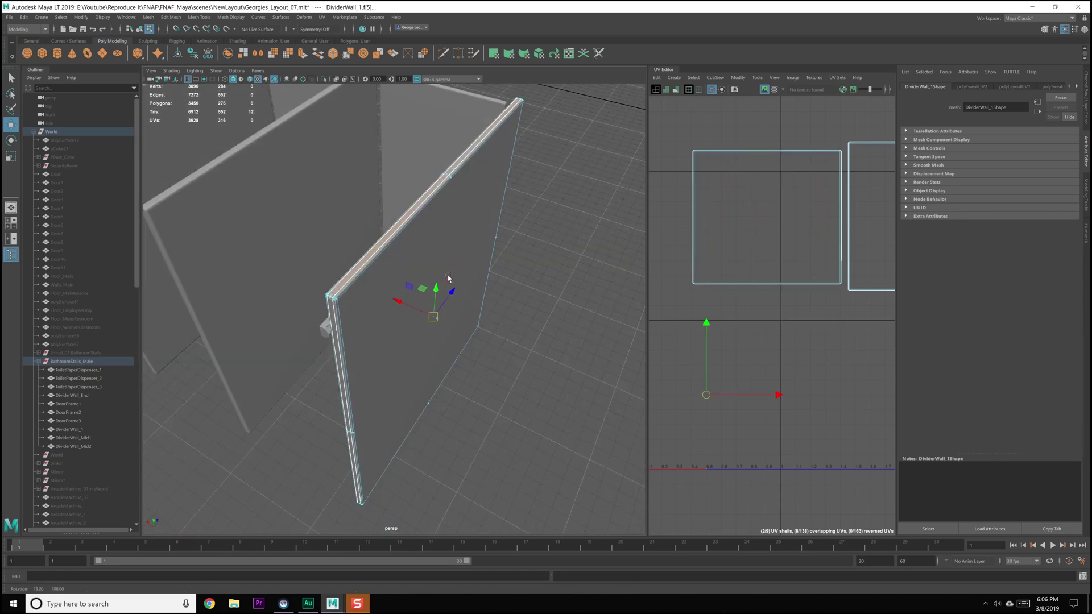
{"action": "left_click", "coordinate": [674, 78]}
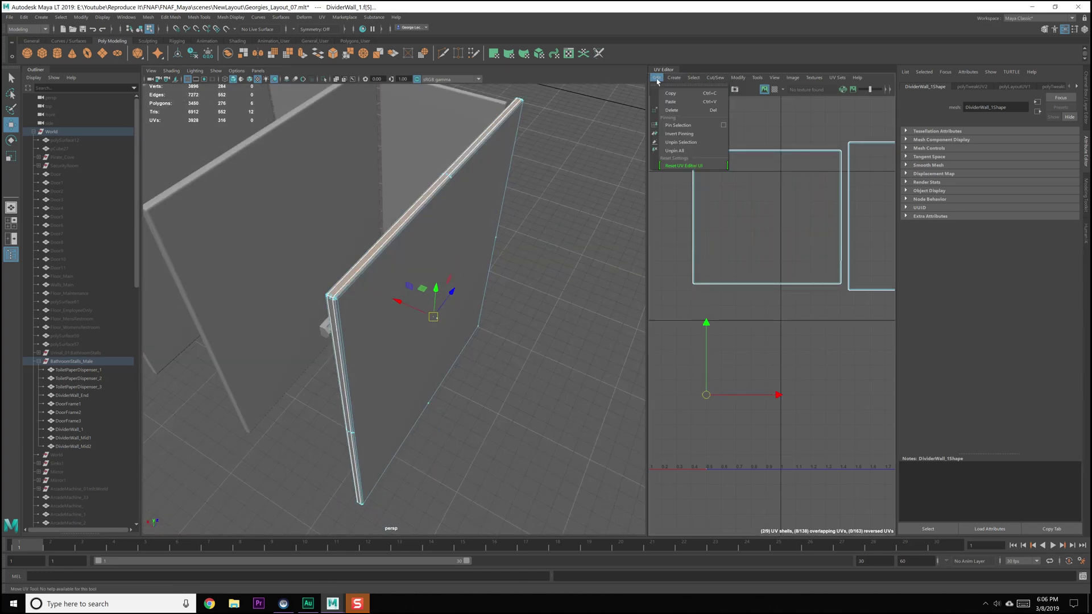
{"action": "left_click", "coordinate": [748, 147]}
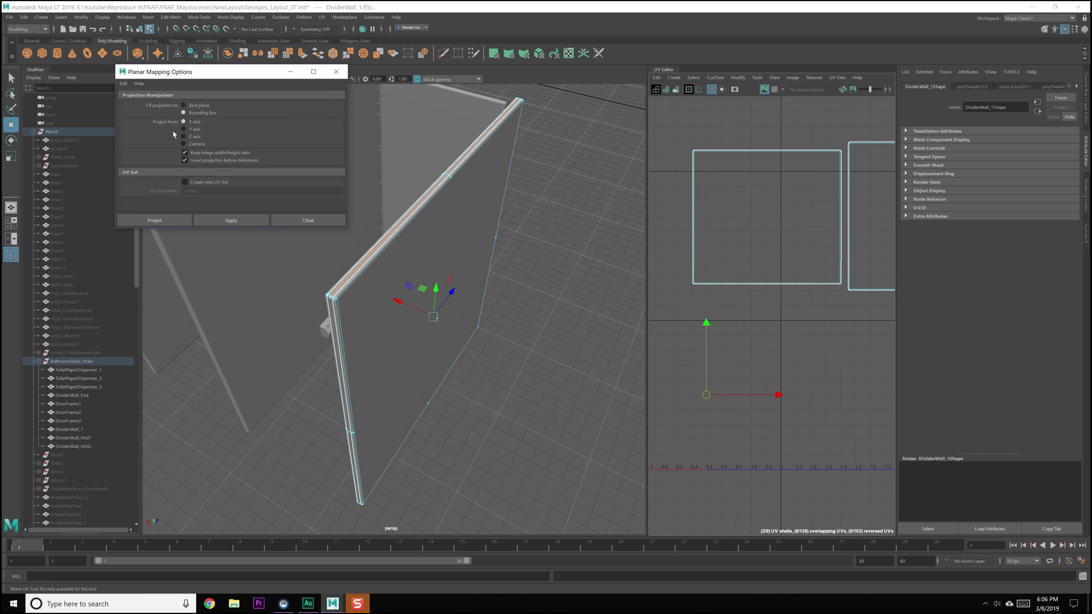
{"action": "left_click", "coordinate": [240, 225]}
{"action": "left_click", "coordinate": [304, 221]}
{"action": "left_click_drag", "start_coordinate": [700, 400], "coordinate": [868, 389]}
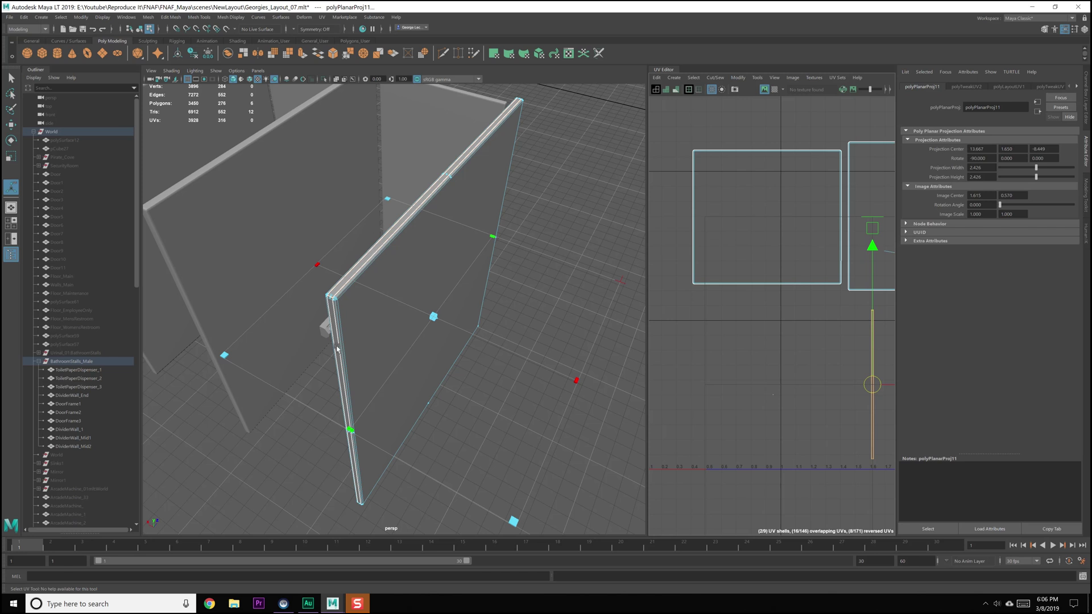
- Planar map the vertical rim faces of DividerWall_1 from the Z axis and move their UVs beside the top rim's strips
{"action": "left_click", "coordinate": [346, 418]}
{"action": "left_click_drag", "start_coordinate": [580, 387], "coordinate": [426, 378], "text": "alt"}
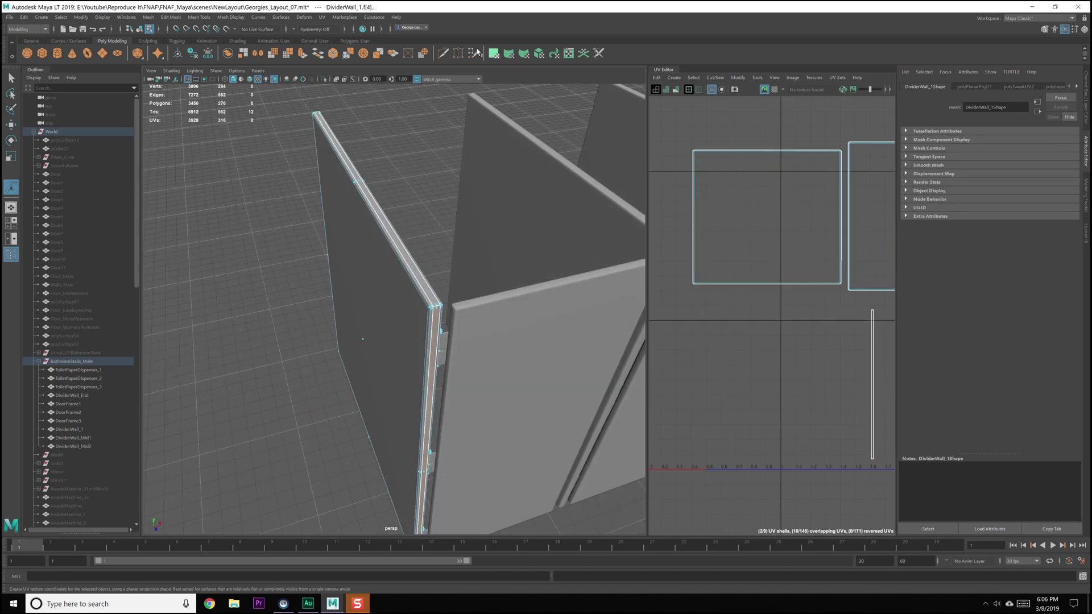
{"action": "left_click", "coordinate": [674, 78]}
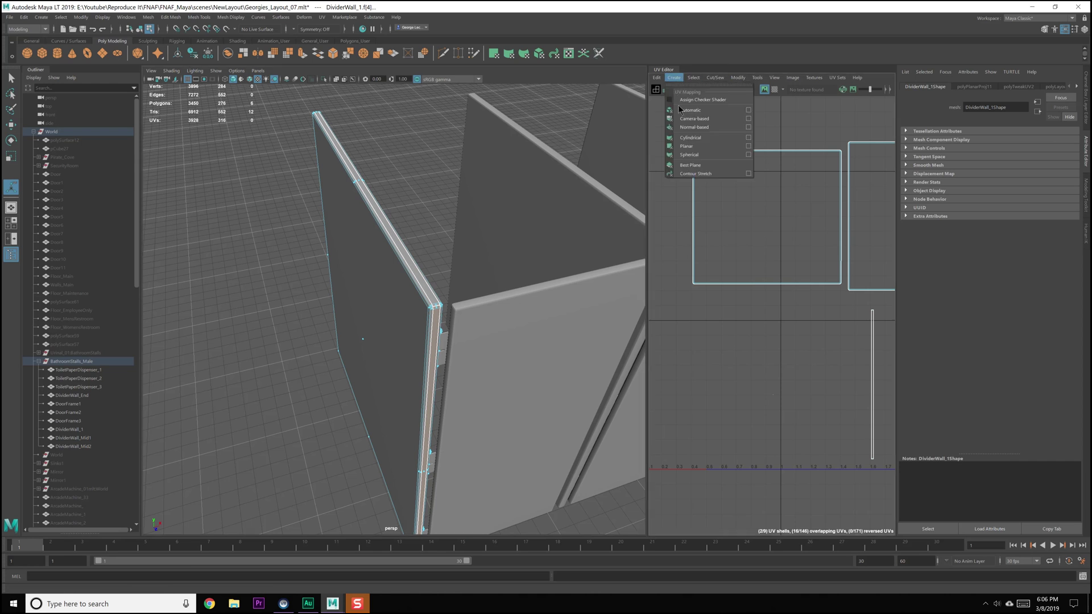
{"action": "left_click", "coordinate": [749, 147]}
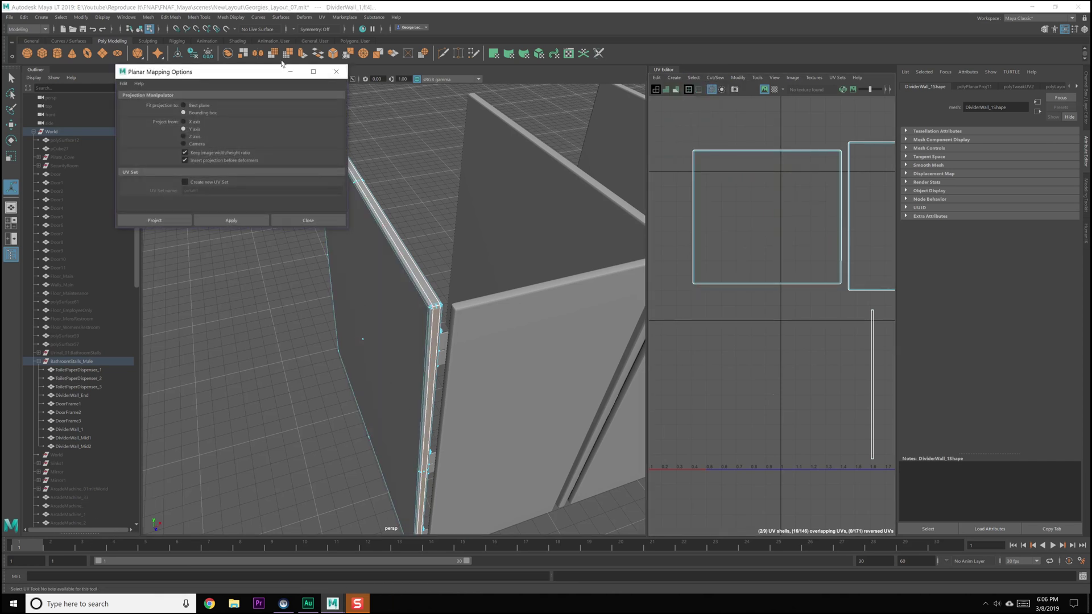
{"action": "left_click", "coordinate": [233, 221]}
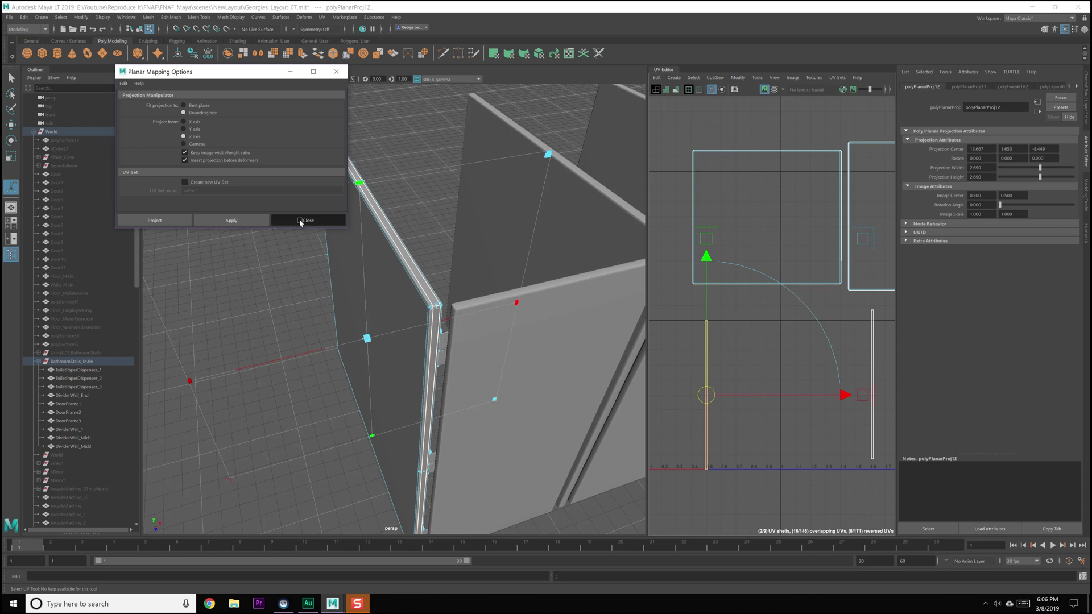
{"action": "left_click", "coordinate": [308, 220]}
{"action": "scroll", "coordinate": [805, 365], "scroll_direction": "down", "scroll_amount": 2}
{"action": "left_click_drag", "start_coordinate": [803, 363], "coordinate": [817, 363]}
- Select all the rim strips' UV shells and unfold them
{"action": "right_click_drag", "start_coordinate": [830, 344], "coordinate": [798, 330]}
{"action": "left_click_drag", "start_coordinate": [788, 328], "coordinate": [830, 348]}
{"action": "right_click", "coordinate": [833, 333], "text": "shift"}
{"action": "right_click_drag", "start_coordinate": [834, 335], "coordinate": [789, 334], "text": "shift"}
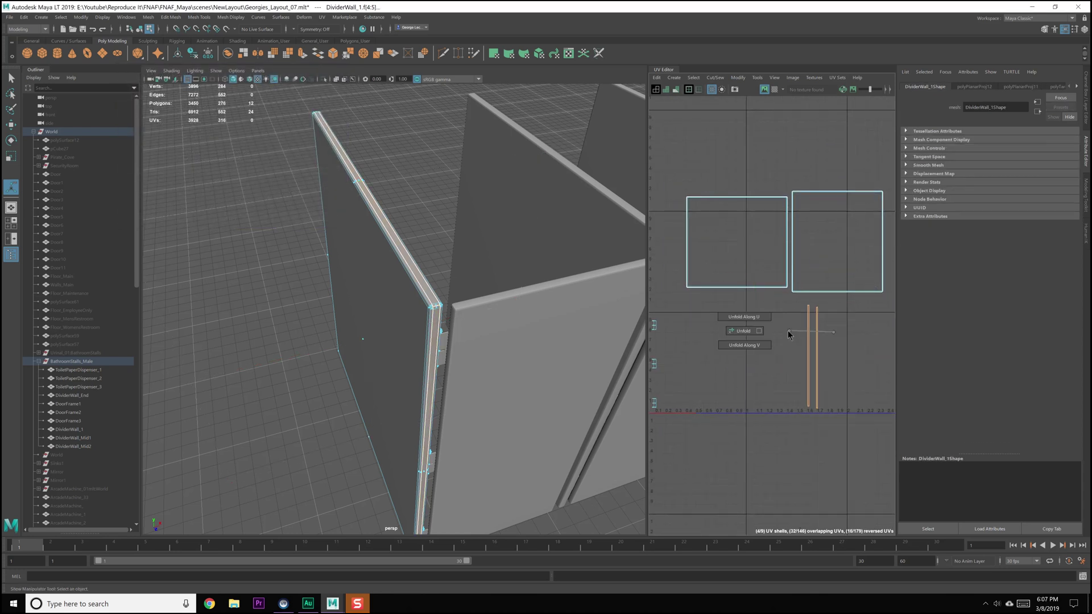
- Straighten the rim strips with Orient Shells and rotate the horizontal strip upright
{"action": "scroll", "coordinate": [756, 336], "scroll_direction": "up", "scroll_amount": 3}
{"action": "right_click_drag", "start_coordinate": [734, 297], "coordinate": [725, 366], "text": "shift"}
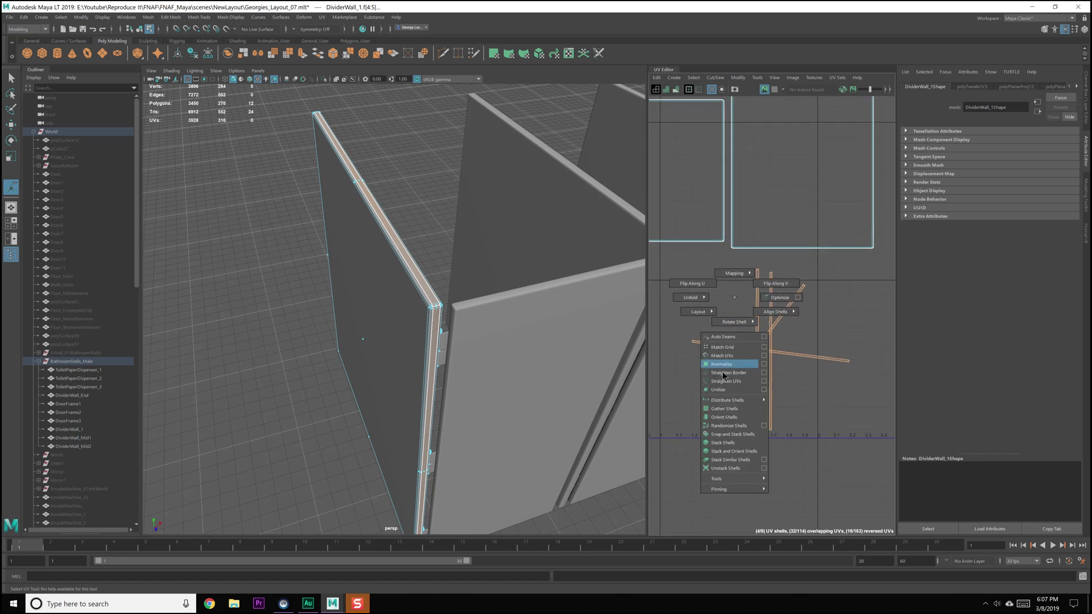
{"action": "right_click_drag", "start_coordinate": [723, 430], "coordinate": [724, 417], "text": "shift"}
{"action": "left_click", "coordinate": [731, 351]}
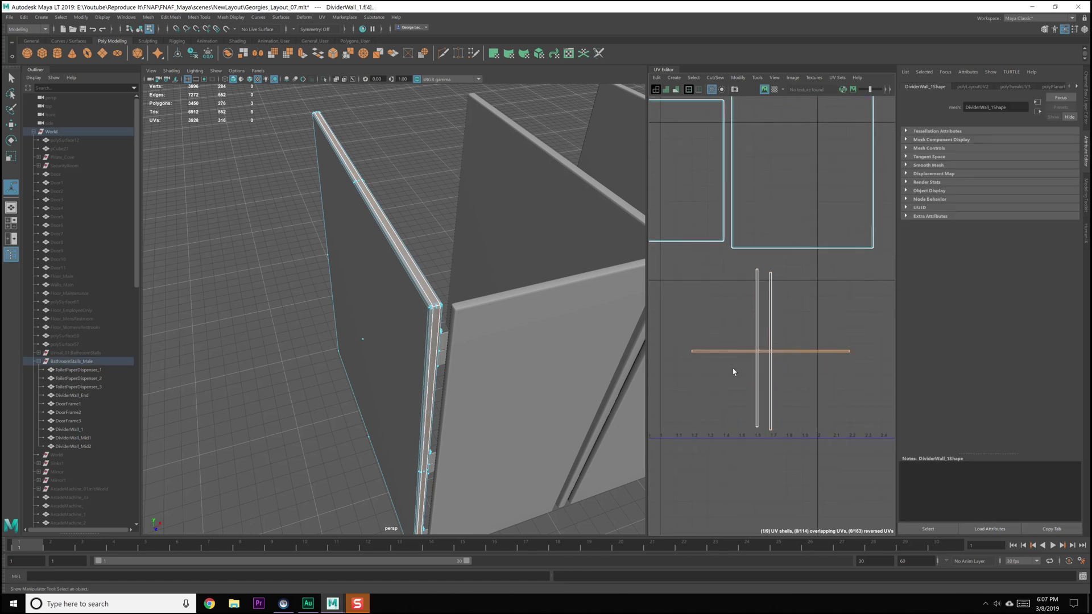
{"action": "right_click_drag", "start_coordinate": [720, 316], "coordinate": [665, 341], "text": "shift"}
{"action": "left_click", "coordinate": [723, 339]}
- Select border UVs on the panel shells to examine which edges of the wall they correspond to
{"action": "scroll", "coordinate": [796, 386], "scroll_direction": "up", "scroll_amount": 1}
{"action": "middle_click_drag", "start_coordinate": [788, 273], "coordinate": [794, 352], "text": "alt"}
{"action": "scroll", "coordinate": [795, 391], "scroll_direction": "down", "scroll_amount": 5}
{"action": "left_click", "coordinate": [762, 293]}
{"action": "left_click", "coordinate": [781, 290]}
{"action": "left_click", "coordinate": [736, 294]}
{"action": "right_click_drag", "start_coordinate": [731, 264], "coordinate": [754, 264]}
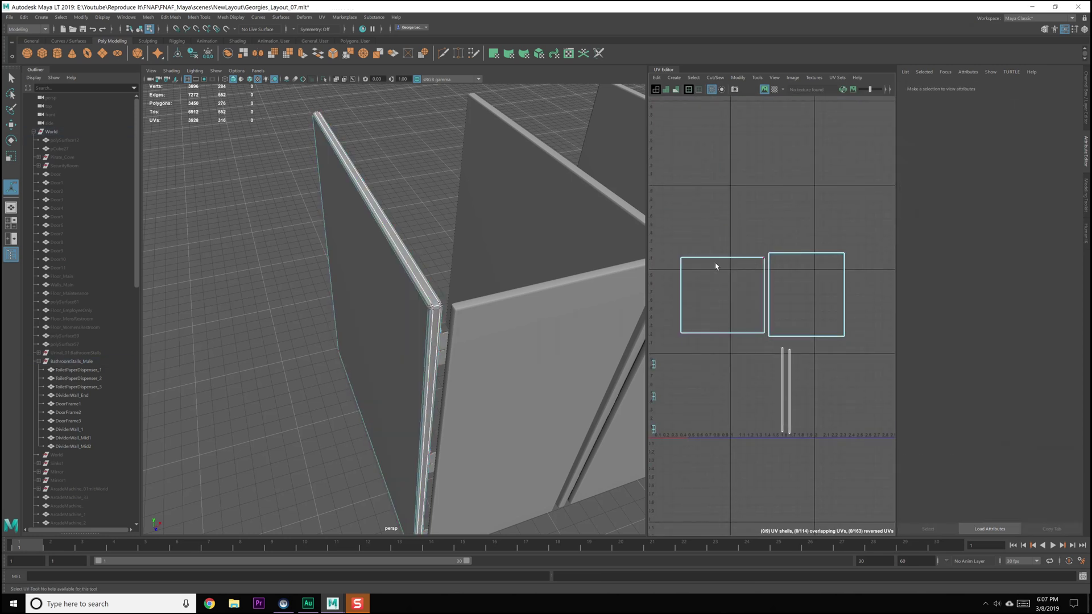
{"action": "left_click_drag", "start_coordinate": [701, 350], "coordinate": [702, 352]}
{"action": "left_click_drag", "start_coordinate": [322, 404], "coordinate": [472, 378], "text": "alt"}
{"action": "middle_click_drag", "start_coordinate": [844, 288], "coordinate": [790, 288], "text": "alt"}
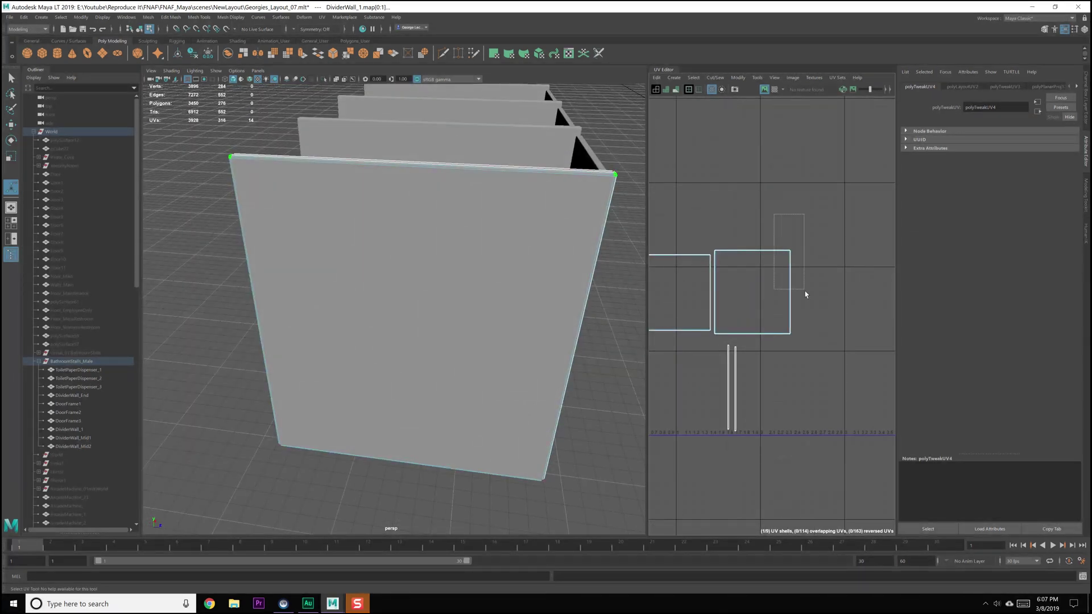
{"action": "left_click_drag", "start_coordinate": [512, 381], "coordinate": [549, 354], "text": "alt"}
- Rotate the UV shell of DividerWall_1's inner, hinge-side face 90 degrees counterclockwise
{"action": "right_click_drag", "start_coordinate": [745, 280], "coordinate": [728, 269]}
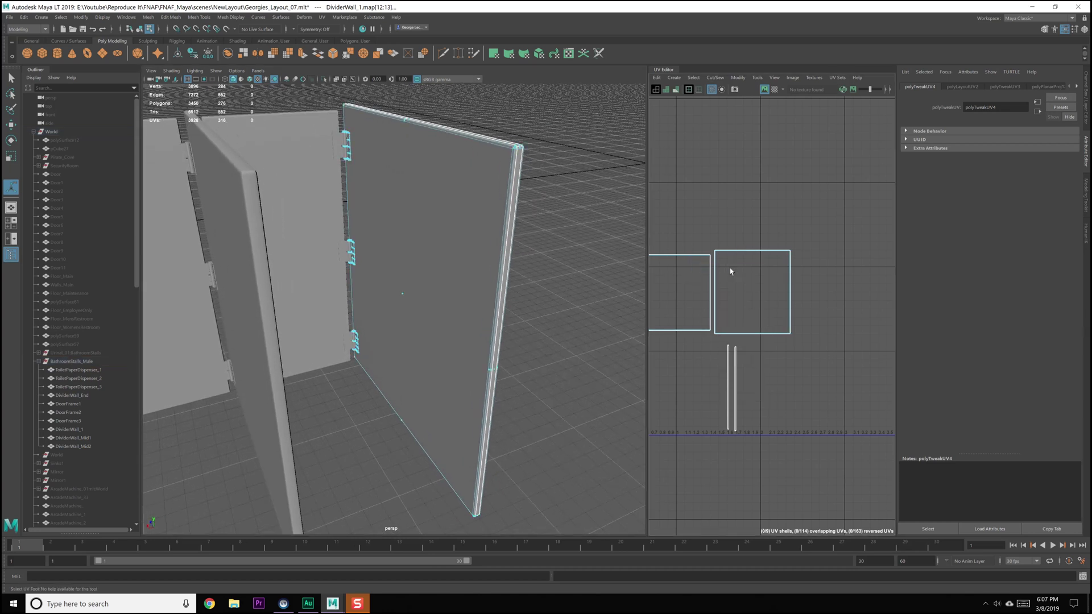
{"action": "left_click", "coordinate": [754, 285]}
{"action": "right_click", "coordinate": [754, 282], "text": "shift"}
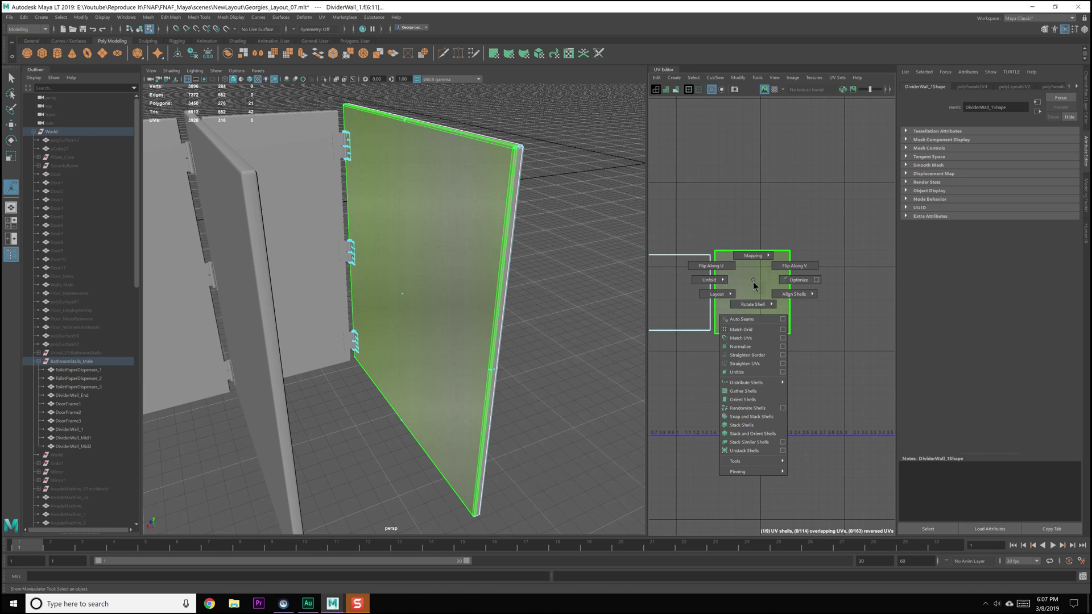
{"action": "left_click", "coordinate": [752, 304]}
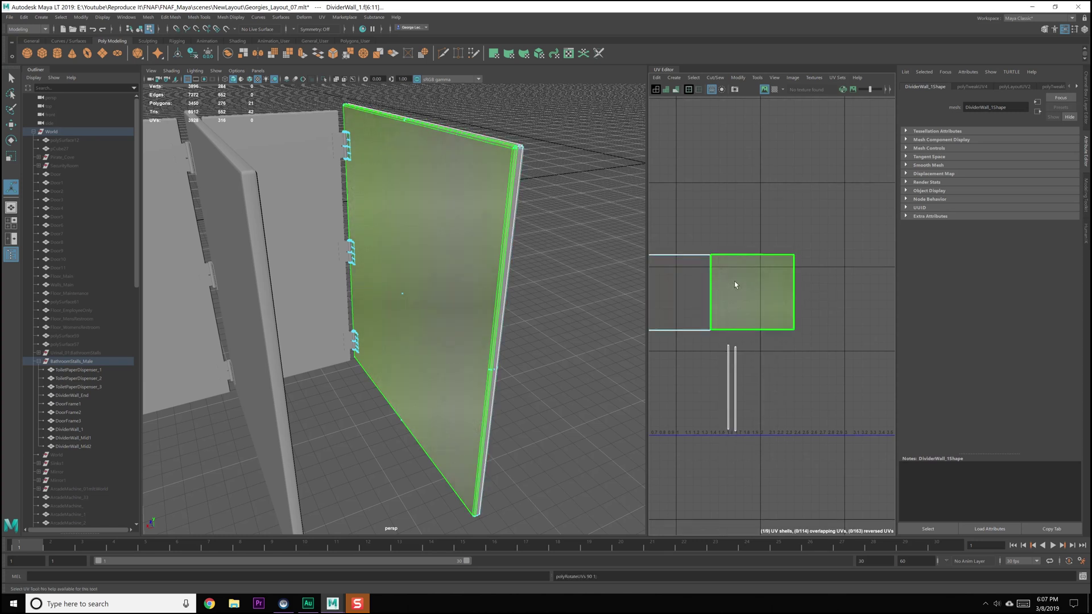
- Move the inner face's UV shell away from the outer one and check its border UVs against the wall
{"action": "middle_click_drag", "start_coordinate": [732, 285], "coordinate": [760, 277], "text": "alt"}
{"action": "right_click_drag", "start_coordinate": [782, 281], "coordinate": [775, 229]}
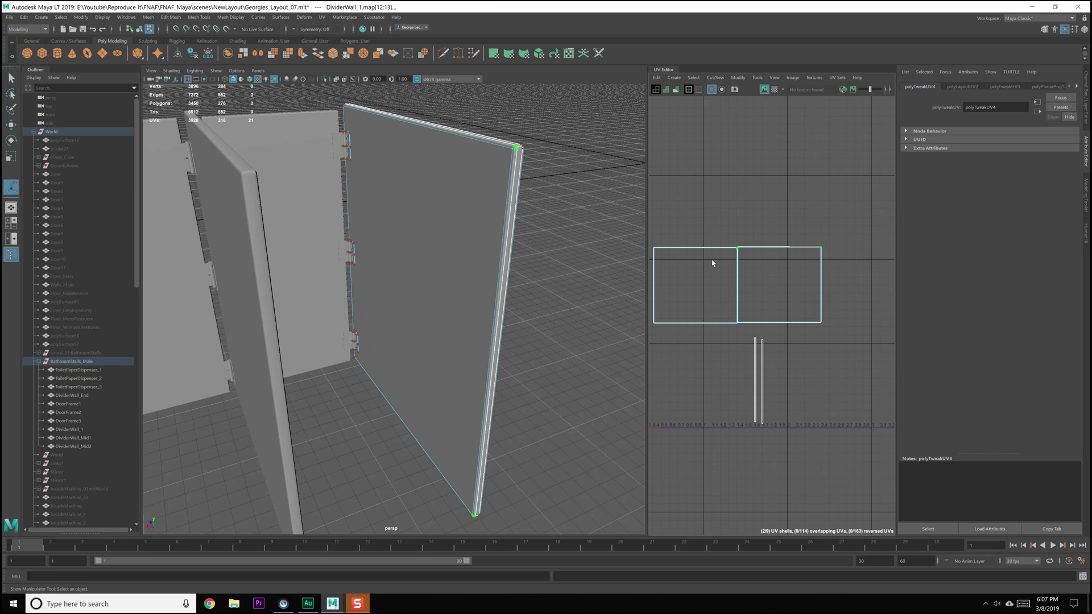
{"action": "right_click_drag", "start_coordinate": [780, 287], "coordinate": [817, 281]}
{"action": "left_click", "coordinate": [789, 276]}
{"action": "key", "text": "w"}
{"action": "left_click_drag", "start_coordinate": [823, 216], "coordinate": [862, 368]}
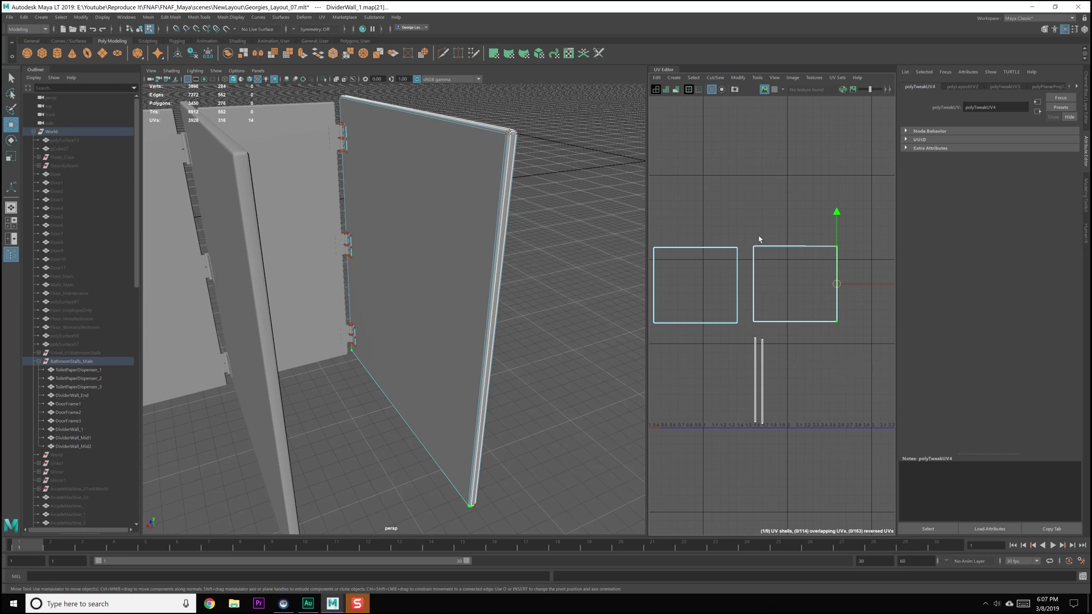
{"action": "left_click_drag", "start_coordinate": [755, 326], "coordinate": [752, 328]}
{"action": "key", "text": "F8"}
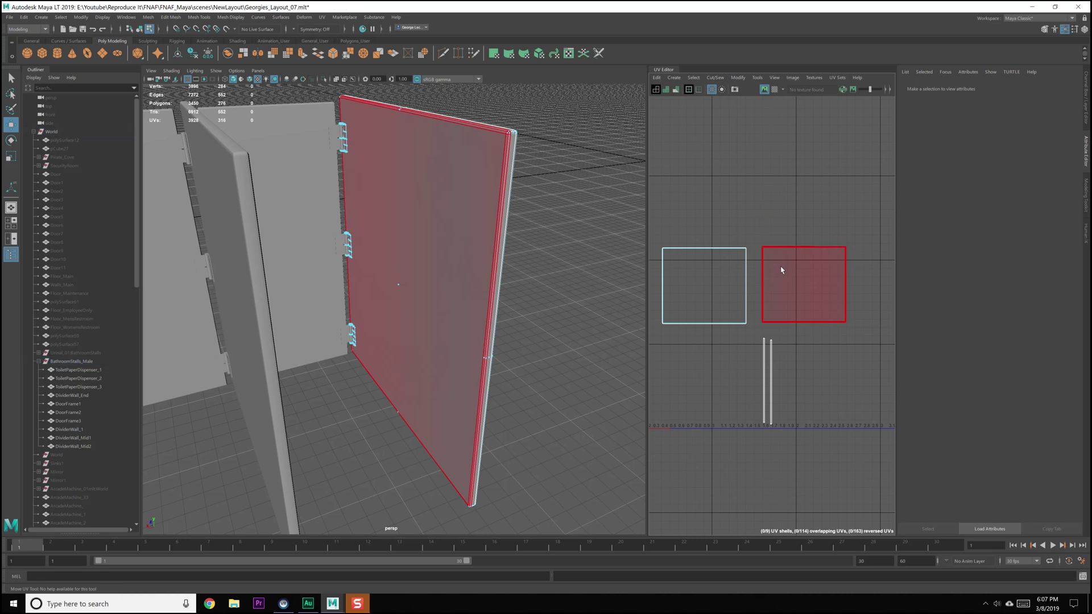
- Try rotating the inner face's UV shell 90 degrees clockwise
{"action": "left_click", "coordinate": [792, 285]}
{"action": "right_click", "coordinate": [797, 287], "text": "shift"}
{"action": "mouse_move", "coordinate": [796, 310]}
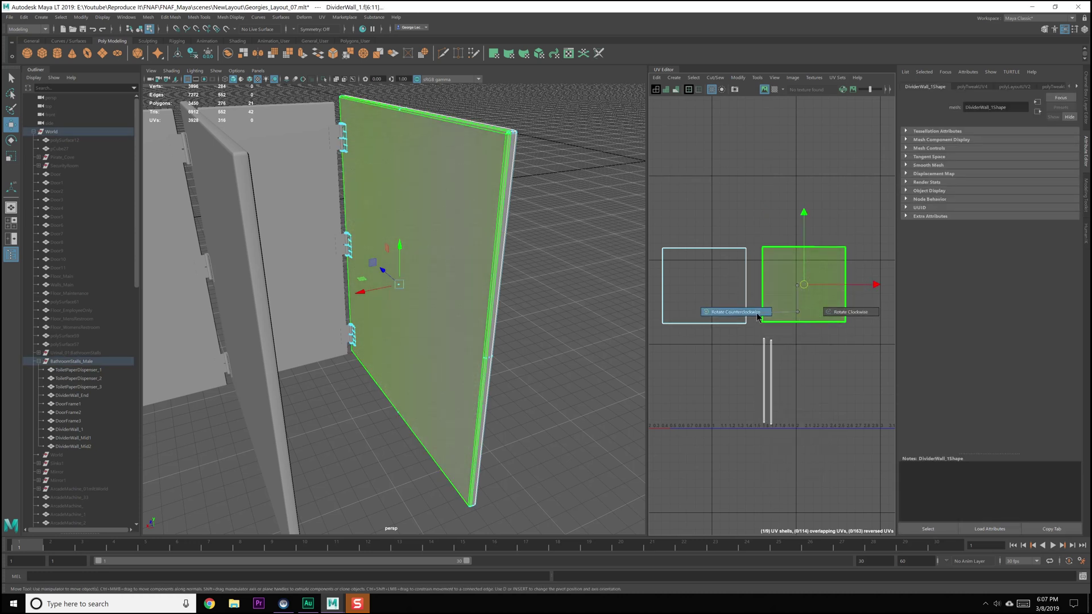
{"action": "left_click", "coordinate": [834, 310]}
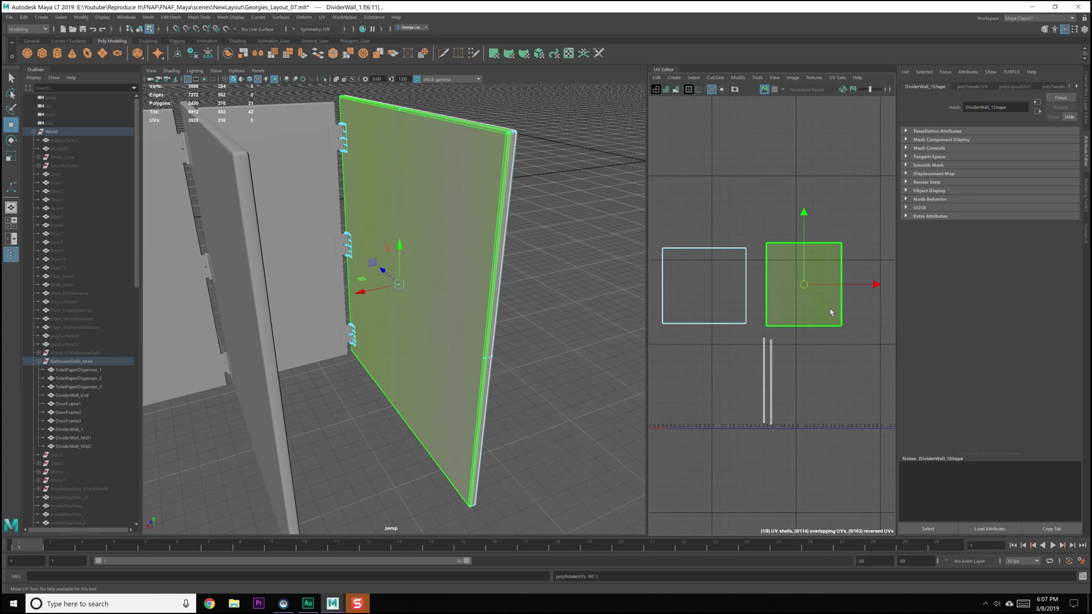
- Move the outer face's UV shell closer to the inner one and compare the upper border UVs of both with the wall
{"action": "left_click", "coordinate": [744, 291]}
{"action": "mouse_move", "coordinate": [708, 286]}
{"action": "left_mouse_down"}
{"action": "mouse_move", "coordinate": [818, 284]}
{"action": "mouse_move", "coordinate": [716, 285]}
{"action": "left_mouse_up"}
{"action": "right_click_drag", "start_coordinate": [715, 285], "coordinate": [704, 262]}
{"action": "left_click_drag", "start_coordinate": [847, 264], "coordinate": [877, 265]}
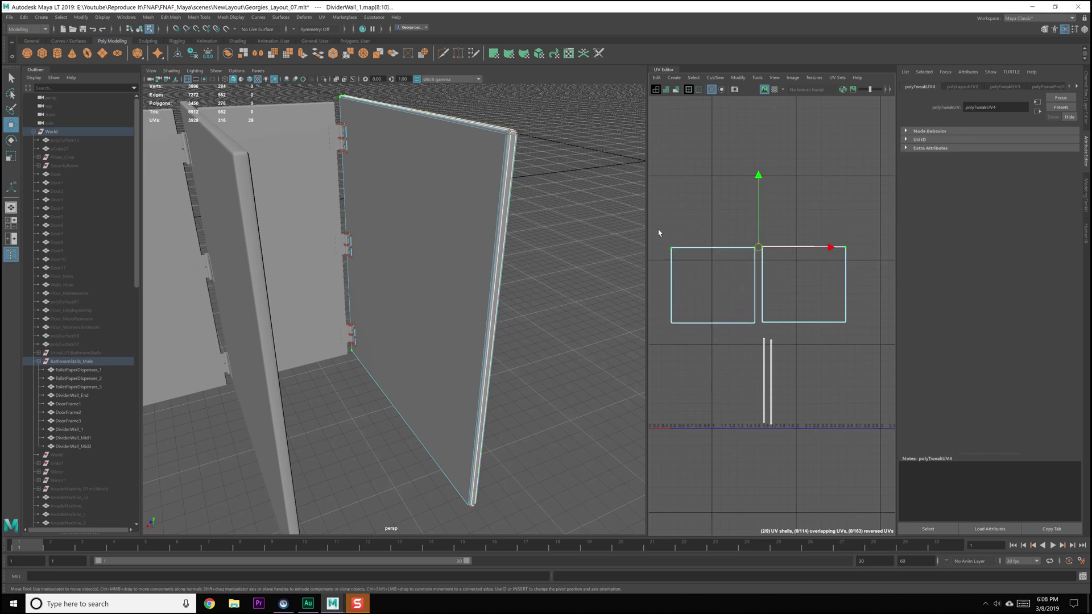
{"action": "left_click_drag", "start_coordinate": [757, 265], "coordinate": [756, 265]}
{"action": "left_click_drag", "start_coordinate": [580, 299], "coordinate": [446, 301], "text": "alt"}
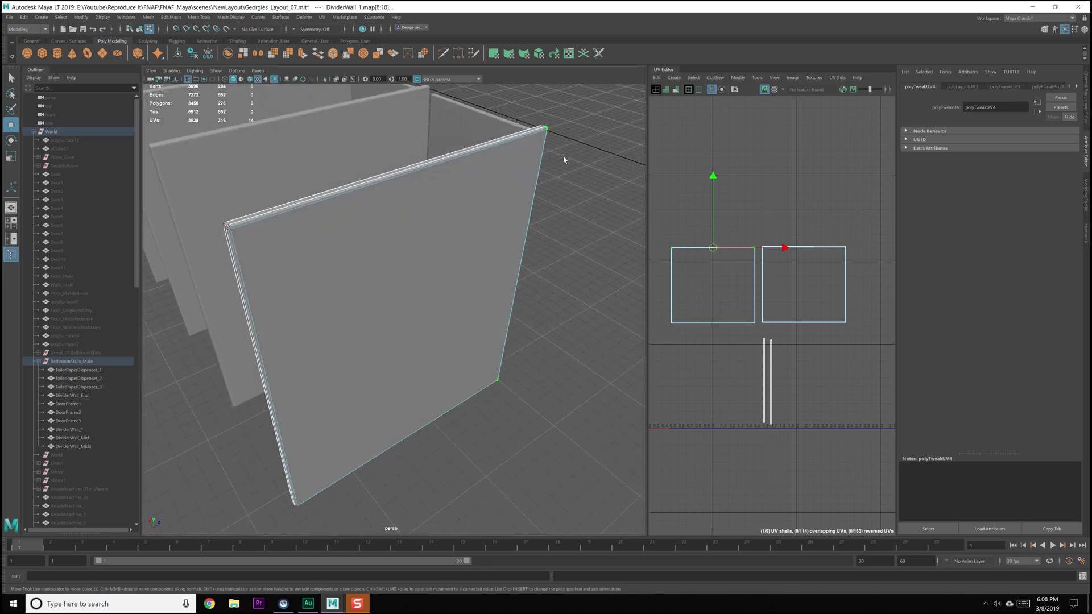
- Turn on the UV Distortion display and select the outer face's UV shell
{"action": "right_click_drag", "start_coordinate": [701, 280], "coordinate": [685, 274]}
{"action": "left_click", "coordinate": [691, 277]}
{"action": "left_click", "coordinate": [786, 263]}
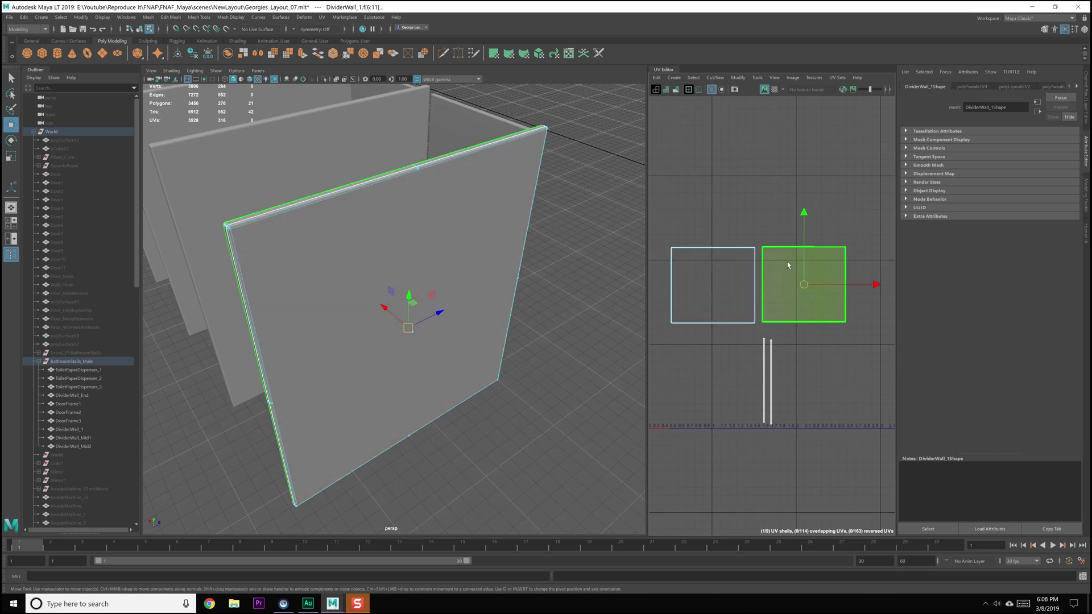
{"action": "left_click", "coordinate": [800, 165]}
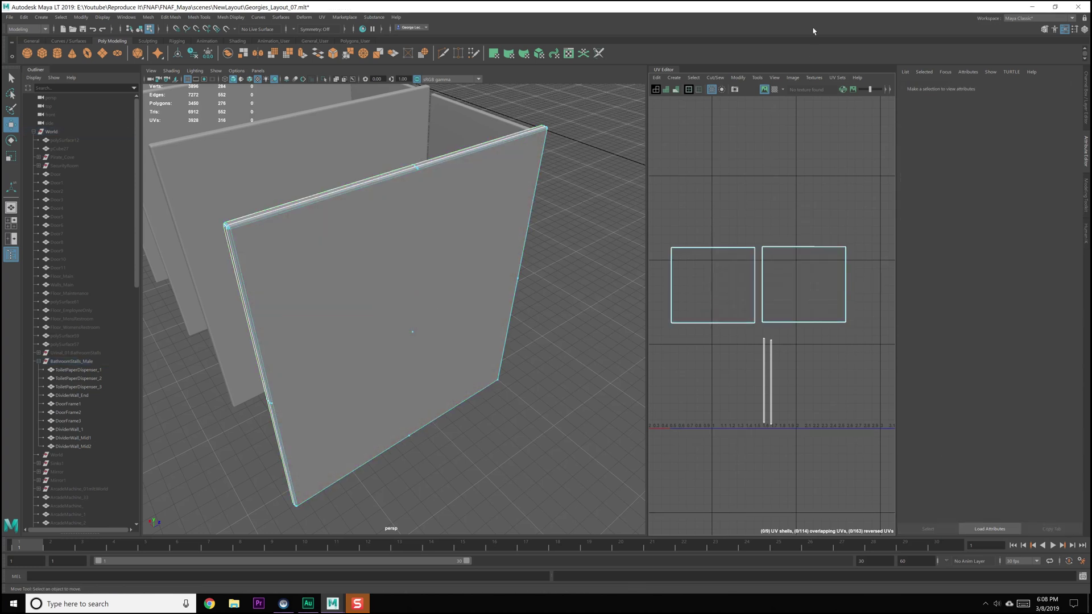
{"action": "left_click", "coordinate": [772, 77]}
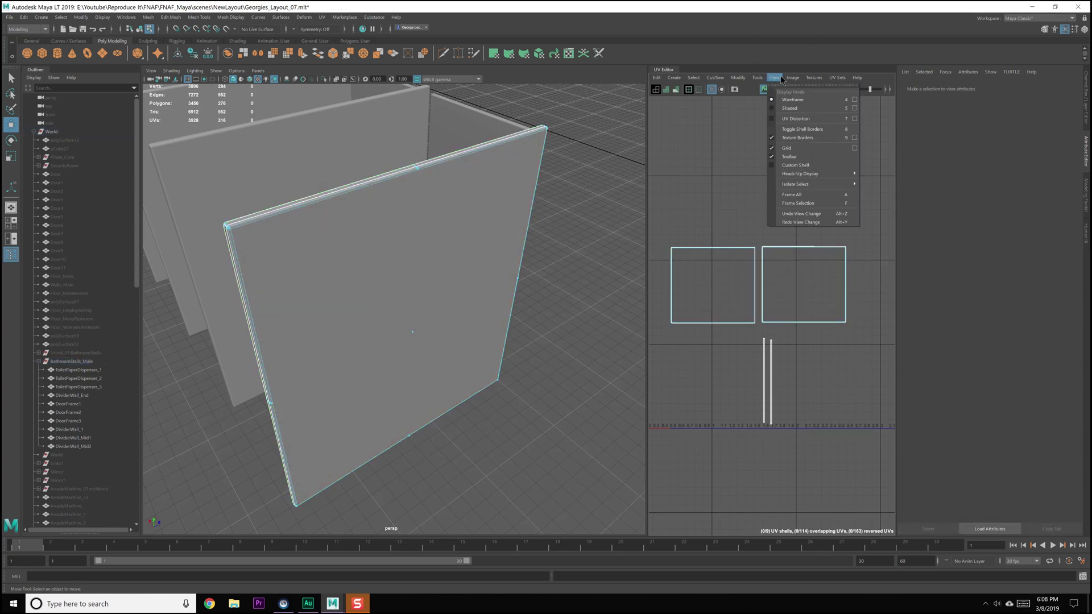
{"action": "left_click", "coordinate": [786, 120]}
{"action": "left_click", "coordinate": [746, 278]}
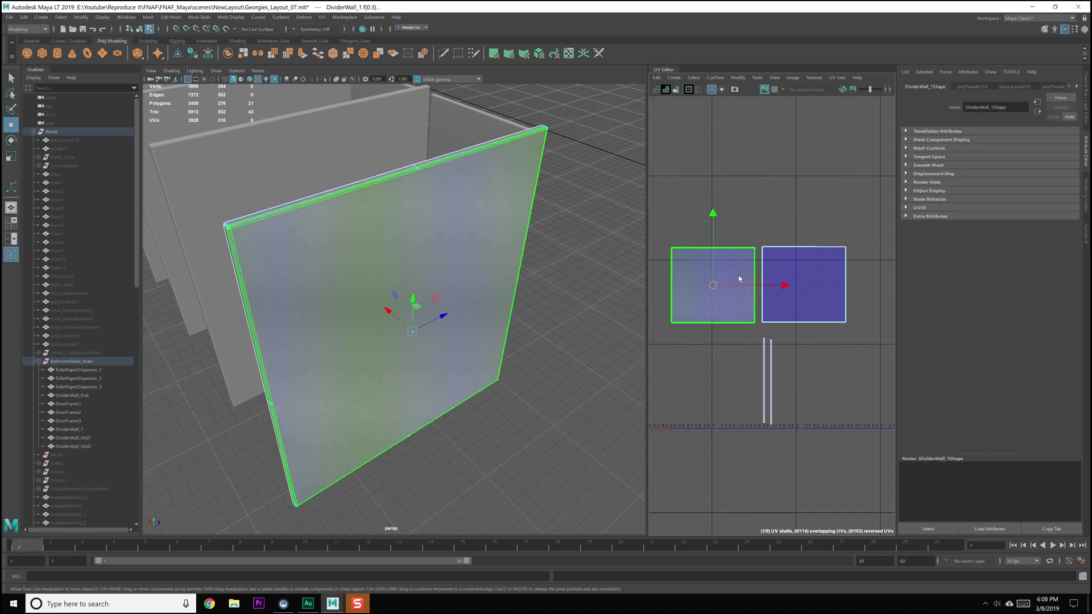
- Select the upper border UVs of each panel shell to examine which wall edges they match
{"action": "middle_click_drag", "start_coordinate": [755, 329], "coordinate": [743, 339], "text": "alt"}
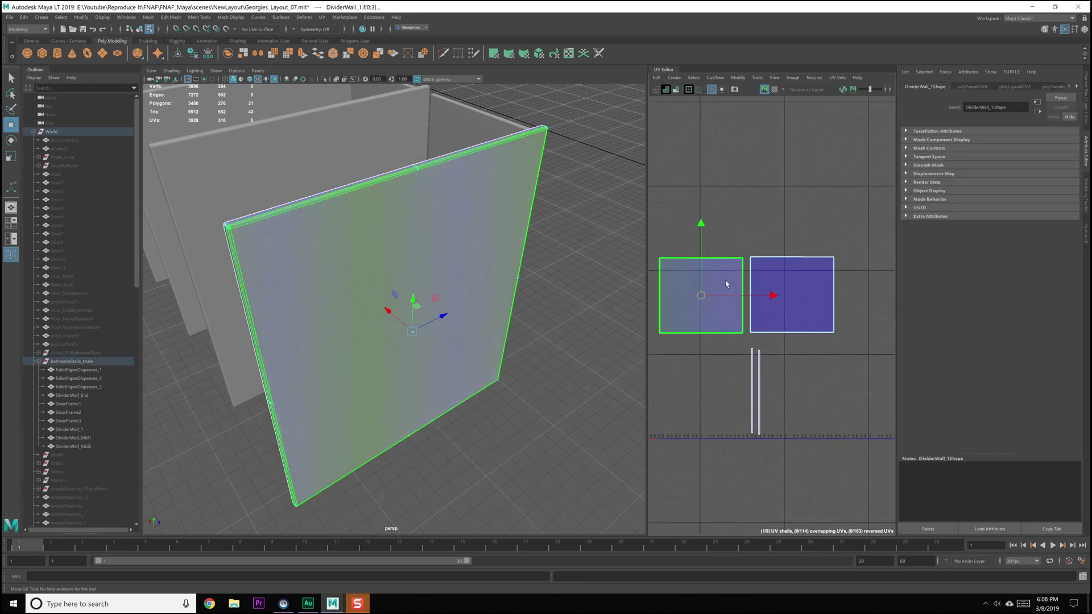
{"action": "right_click_drag", "start_coordinate": [705, 276], "coordinate": [743, 277]}
{"action": "left_click", "coordinate": [744, 245]}
{"action": "left_click_drag", "start_coordinate": [746, 244], "coordinate": [837, 260]}
{"action": "left_click_drag", "start_coordinate": [364, 341], "coordinate": [431, 345], "text": "alt"}
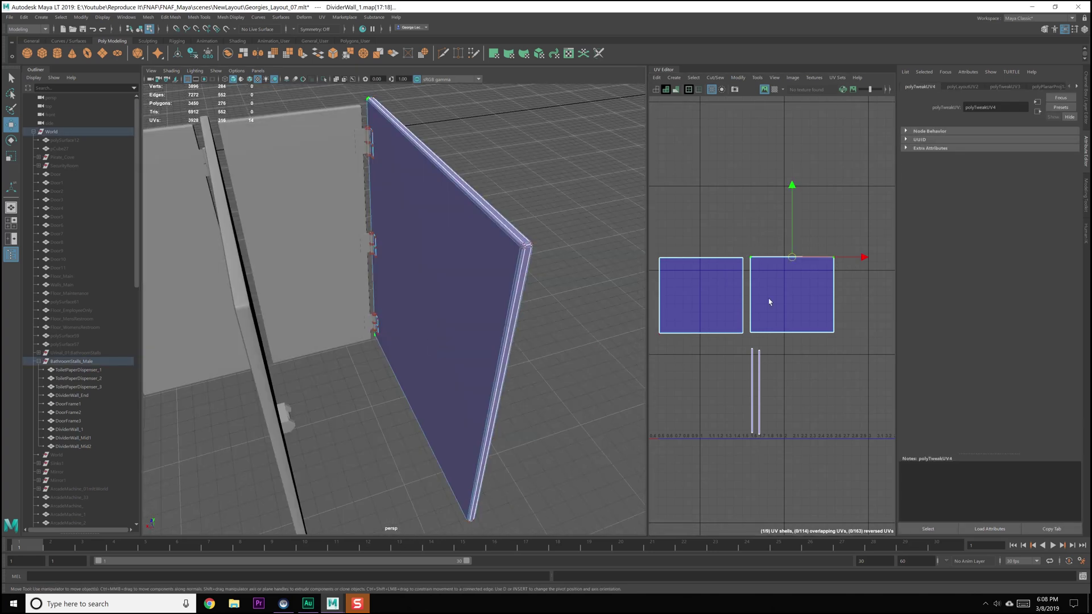
{"action": "left_click_drag", "start_coordinate": [654, 248], "coordinate": [743, 262]}
{"action": "left_click_drag", "start_coordinate": [432, 319], "coordinate": [460, 312], "text": "alt"}
- Rotate both panel UV shells together 90 degrees clockwise
{"action": "right_click_drag", "start_coordinate": [742, 248], "coordinate": [771, 280]}
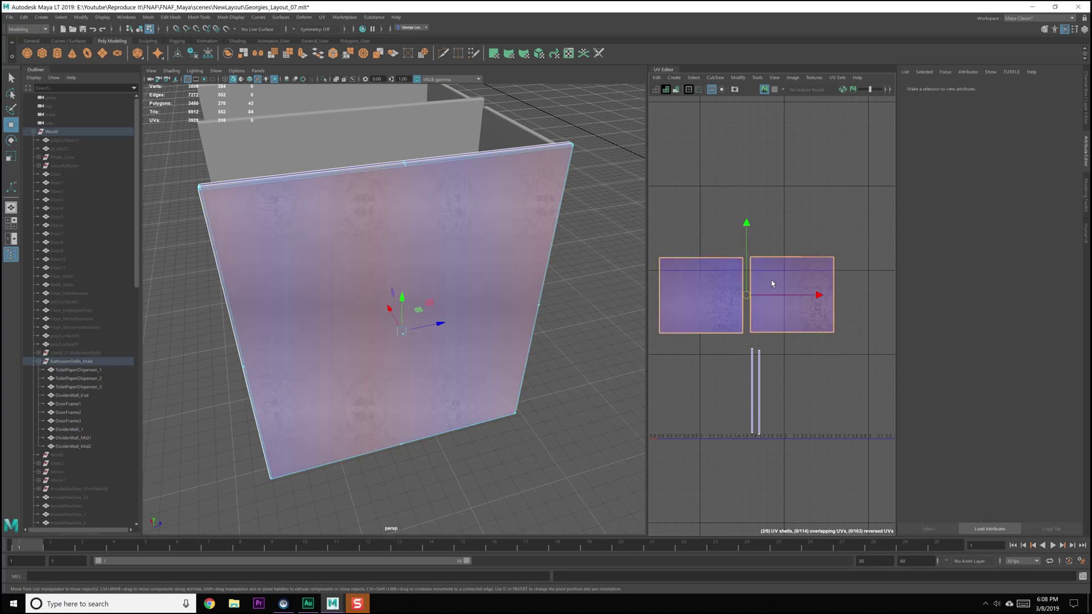
{"action": "right_click", "coordinate": [771, 277], "text": "shift"}
{"action": "left_click", "coordinate": [782, 301]}
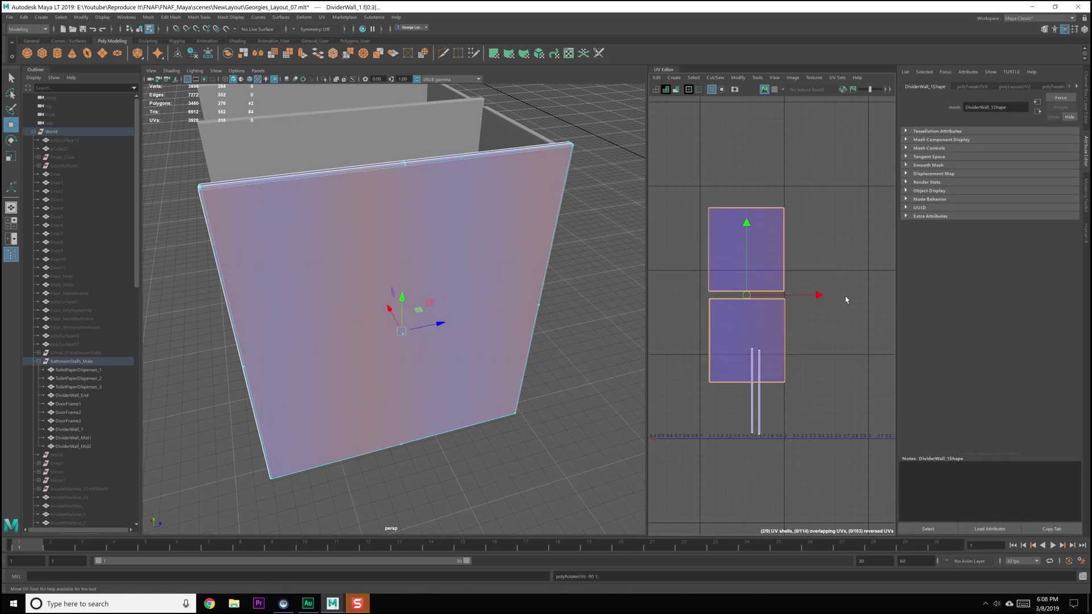
- Move both panel UV shells clear of the edge strips and check the shells' upper border UVs against the wall
{"action": "left_click_drag", "start_coordinate": [748, 297], "coordinate": [819, 281]}
{"action": "left_click", "coordinate": [774, 214]}
{"action": "right_click_drag", "start_coordinate": [774, 213], "coordinate": [796, 203]}
{"action": "left_click_drag", "start_coordinate": [858, 215], "coordinate": [860, 216]}
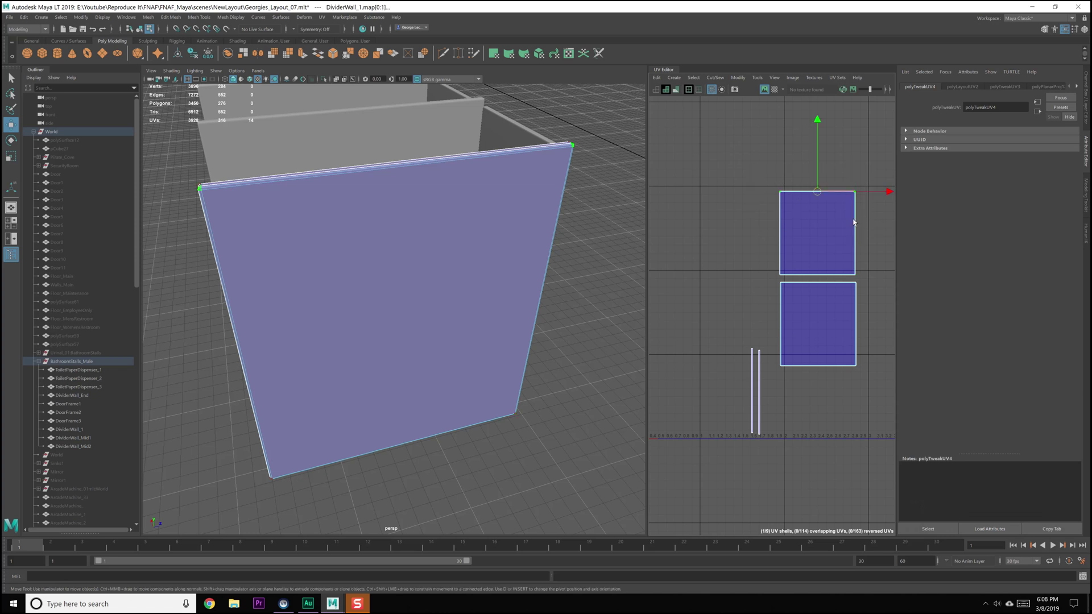
{"action": "left_click", "coordinate": [817, 282]}
{"action": "left_click_drag", "start_coordinate": [432, 319], "coordinate": [540, 310], "text": "alt"}
- Place the two panel UV shells side by side above the edge strip shells, with a narrow gap between them
{"action": "right_click_drag", "start_coordinate": [782, 330], "coordinate": [814, 348]}
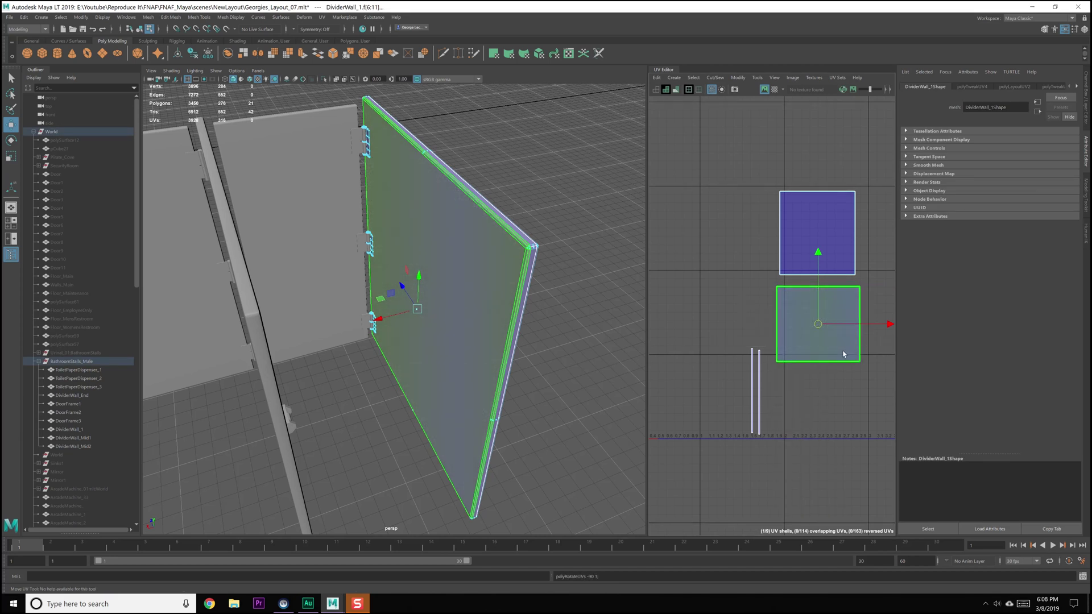
{"action": "left_click", "coordinate": [722, 338]}
{"action": "left_click", "coordinate": [811, 247]}
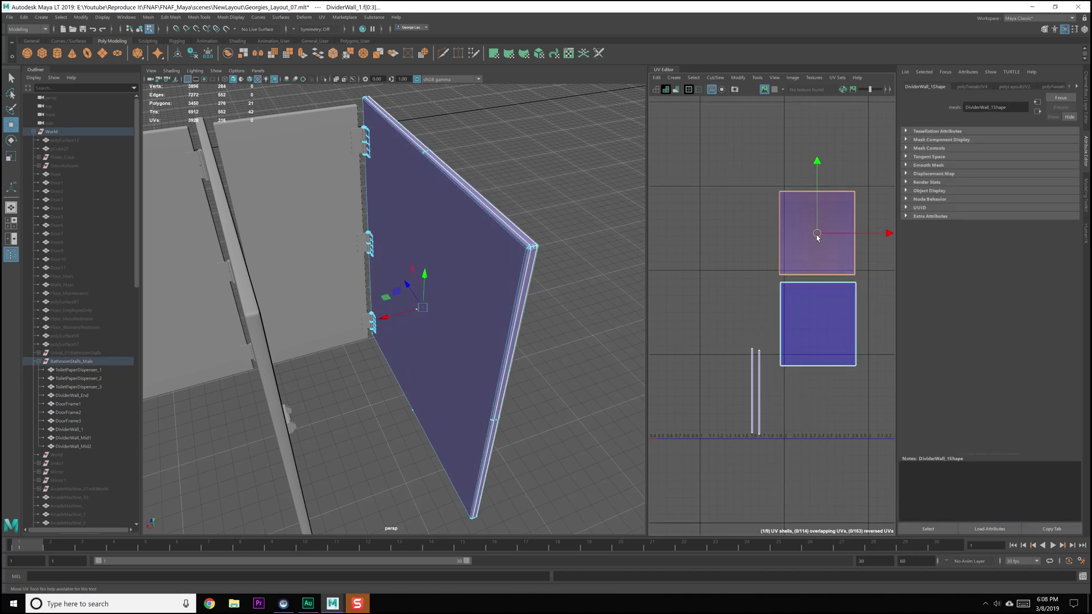
{"action": "left_click_drag", "start_coordinate": [818, 238], "coordinate": [727, 238]}
{"action": "left_click", "coordinate": [830, 299]}
{"action": "left_click_drag", "start_coordinate": [821, 319], "coordinate": [804, 239]}
- Separate the overlapping edge strip UV shells so that four strips stand next to each other
{"action": "left_click", "coordinate": [758, 378]}
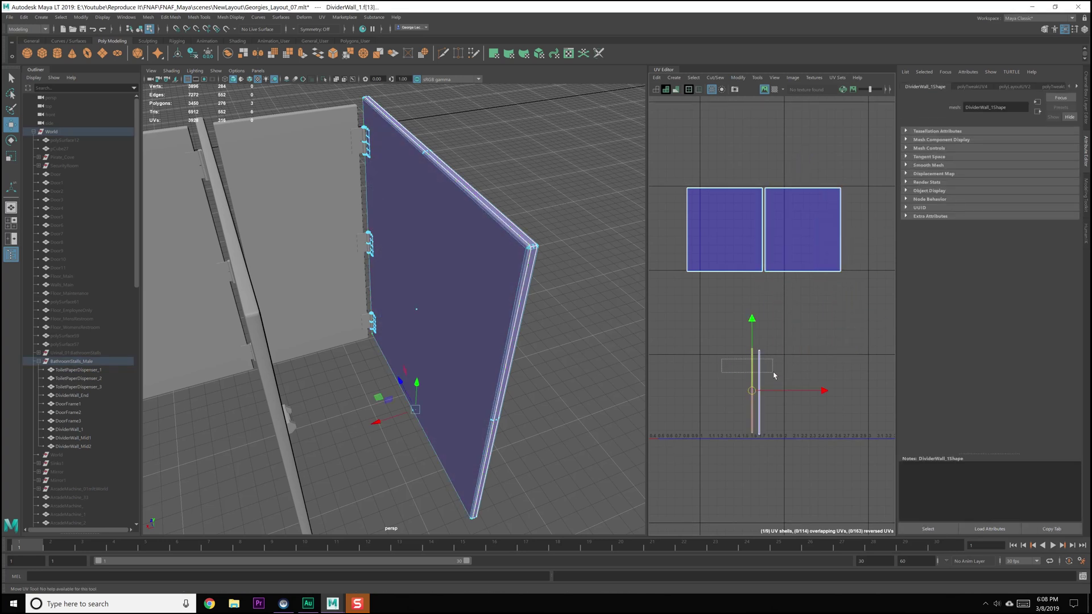
{"action": "scroll", "coordinate": [756, 364], "scroll_direction": "up", "scroll_amount": 5}
{"action": "left_click", "coordinate": [782, 367]}
{"action": "left_click", "coordinate": [760, 368]}
{"action": "left_click_drag", "start_coordinate": [824, 397], "coordinate": [787, 397]}
{"action": "left_click", "coordinate": [740, 407]}
- Select the upper end UVs of the four strip shells and compare them with the corners of the wall
{"action": "scroll", "coordinate": [741, 407], "scroll_direction": "up", "scroll_amount": 2}
{"action": "scroll", "coordinate": [741, 408], "scroll_direction": "up", "scroll_amount": 2}
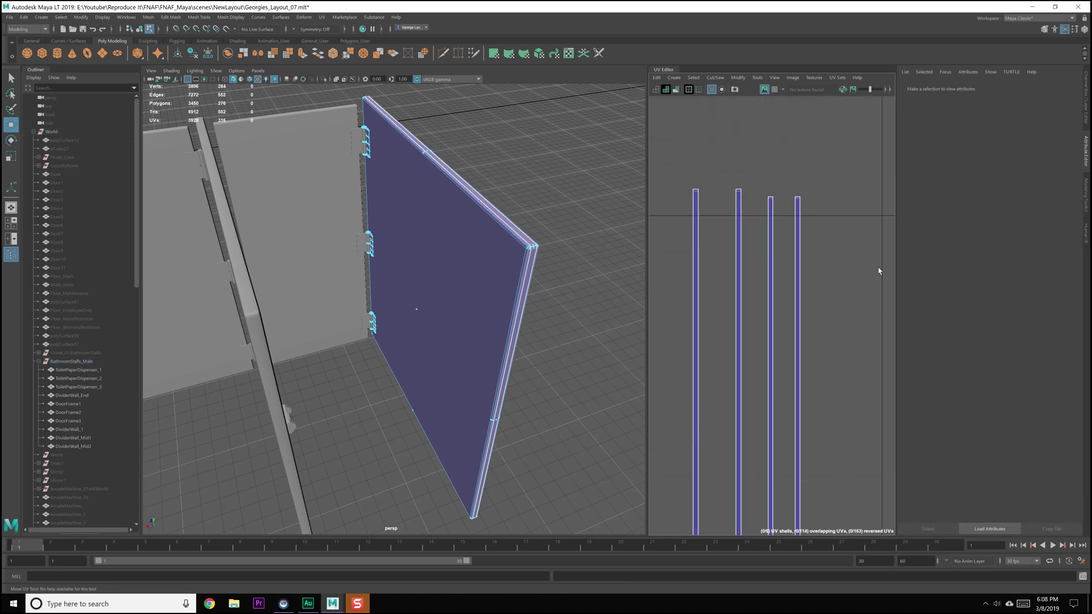
{"action": "right_click_drag", "start_coordinate": [711, 163], "coordinate": [742, 157]}
{"action": "left_click_drag", "start_coordinate": [698, 160], "coordinate": [834, 244]}
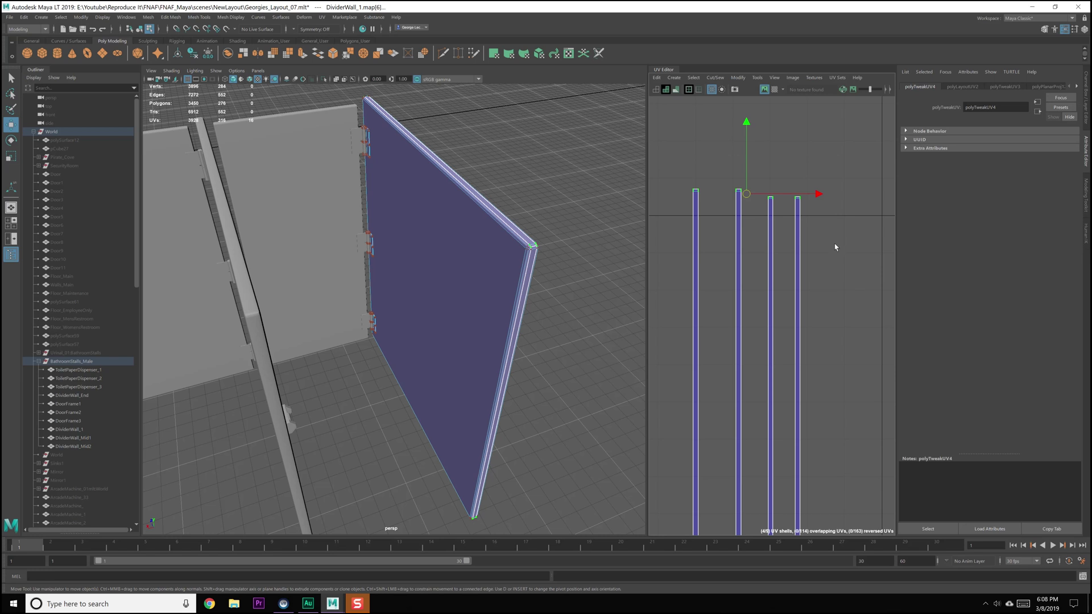
{"action": "left_click_drag", "start_coordinate": [469, 446], "coordinate": [502, 407], "text": "alt"}
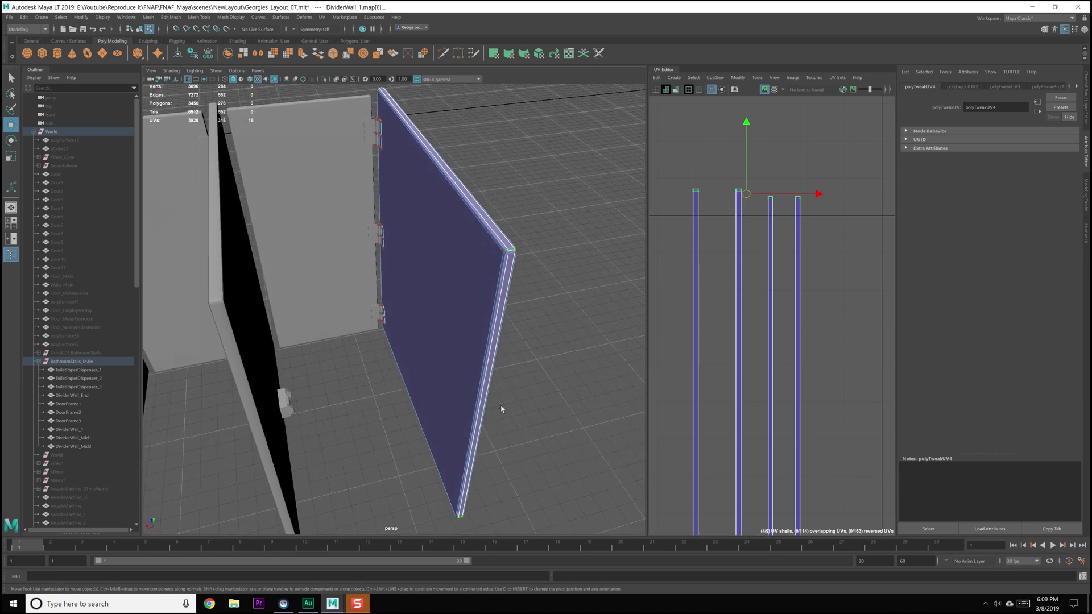
{"action": "scroll", "coordinate": [759, 335], "scroll_direction": "down", "scroll_amount": 3}
{"action": "middle_click_drag", "start_coordinate": [772, 325], "coordinate": [774, 336], "text": "alt"}
- Move the four edge strip UV shells together to the free space beside the panel shells
{"action": "right_click_drag", "start_coordinate": [775, 336], "coordinate": [745, 310]}
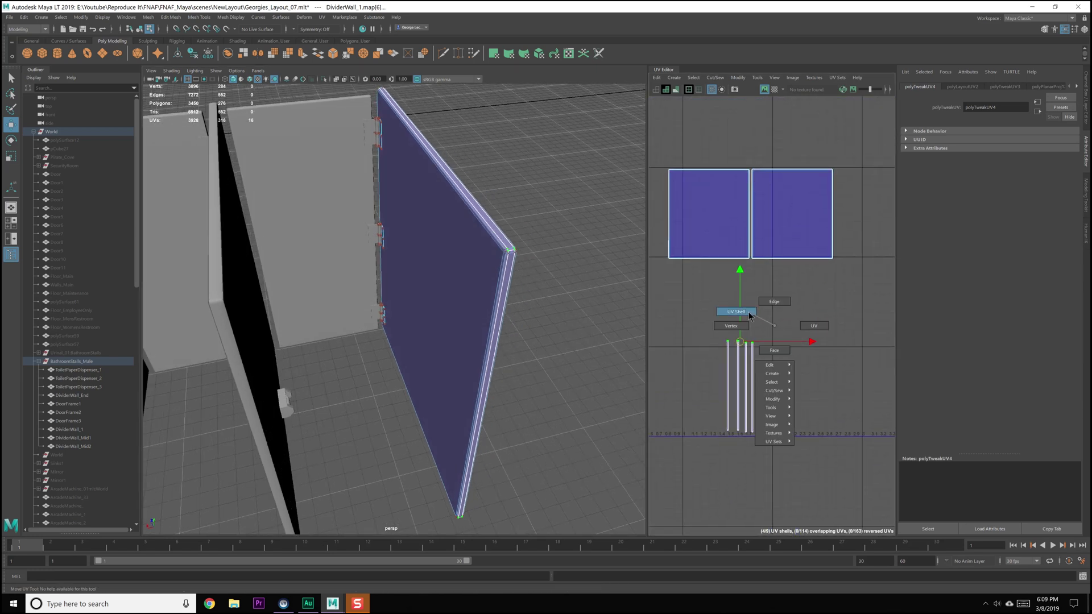
{"action": "scroll", "coordinate": [746, 310], "scroll_direction": "down", "scroll_amount": 2}
{"action": "left_click_drag", "start_coordinate": [821, 419], "coordinate": [821, 419]}
{"action": "middle_click_drag", "start_coordinate": [821, 419], "coordinate": [834, 442], "text": "alt"}
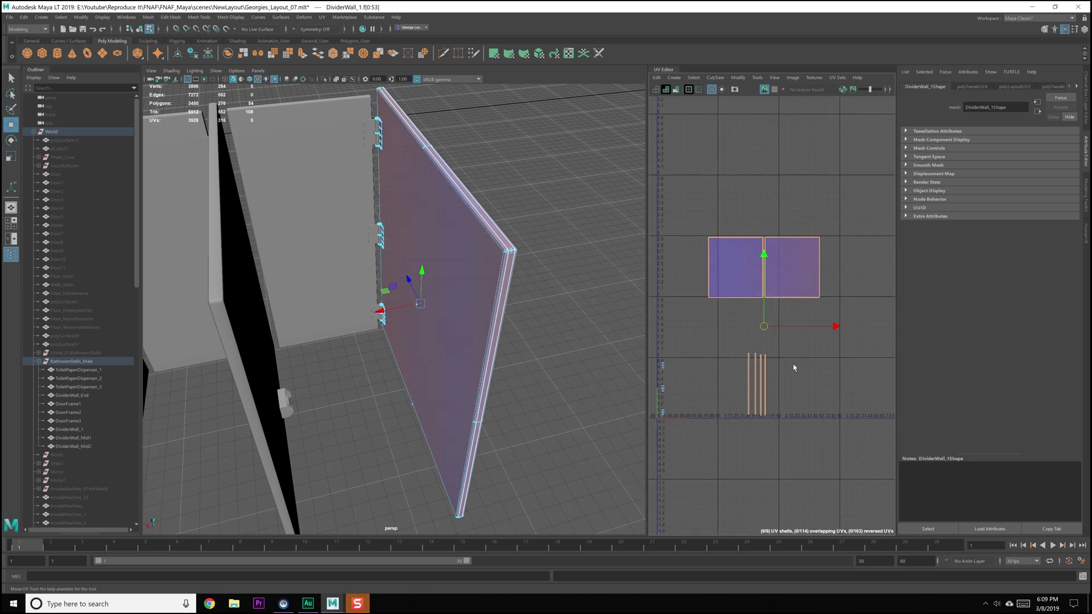
{"action": "left_click", "coordinate": [763, 316]}
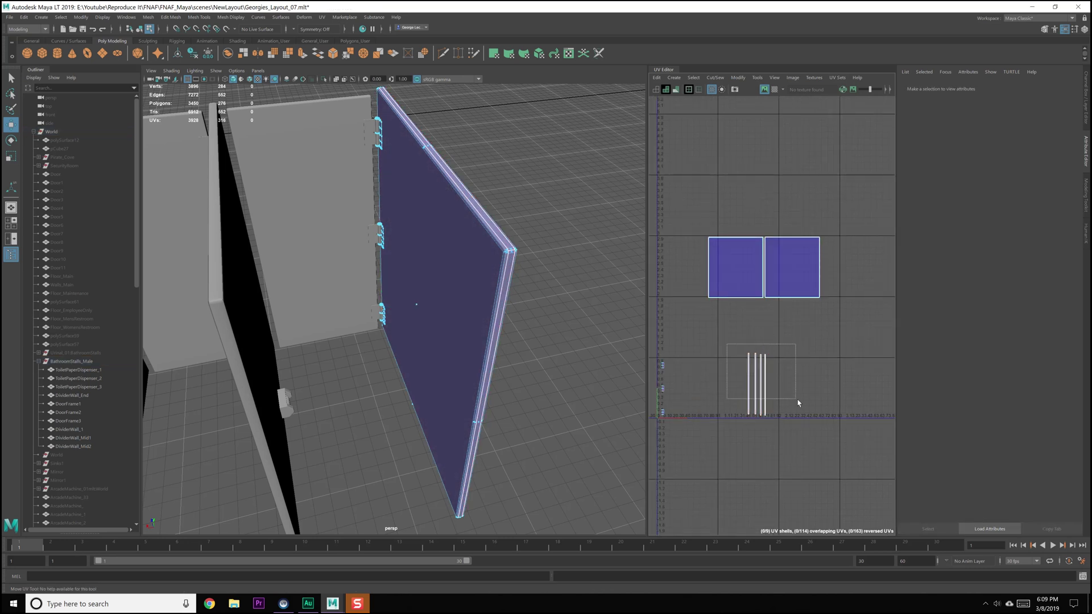
{"action": "left_click", "coordinate": [756, 384]}
{"action": "left_click_drag", "start_coordinate": [756, 383], "coordinate": [851, 270]}
- Examine which wall face each panel shell covers, and inspect the hinges and the adjoining stall door
{"action": "scroll", "coordinate": [832, 271], "scroll_direction": "up", "scroll_amount": 2}
{"action": "left_click", "coordinate": [734, 267]}
{"action": "middle_click_drag", "start_coordinate": [719, 277], "coordinate": [756, 272], "text": "alt"}
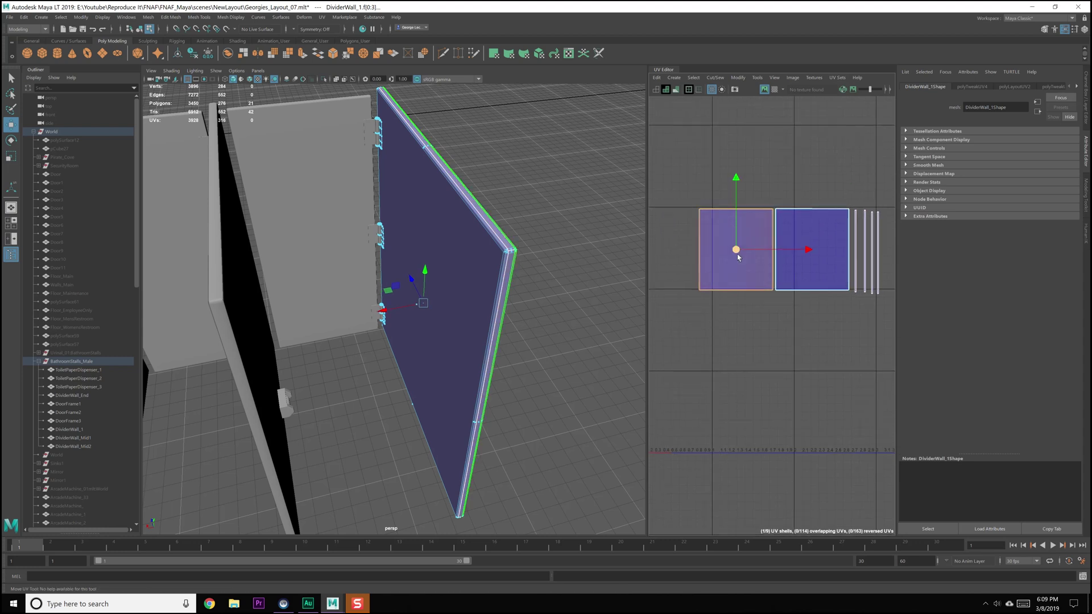
{"action": "left_click_drag", "start_coordinate": [500, 290], "coordinate": [548, 293], "text": "alt"}
{"action": "left_click_drag", "start_coordinate": [428, 271], "coordinate": [431, 264], "text": "alt"}
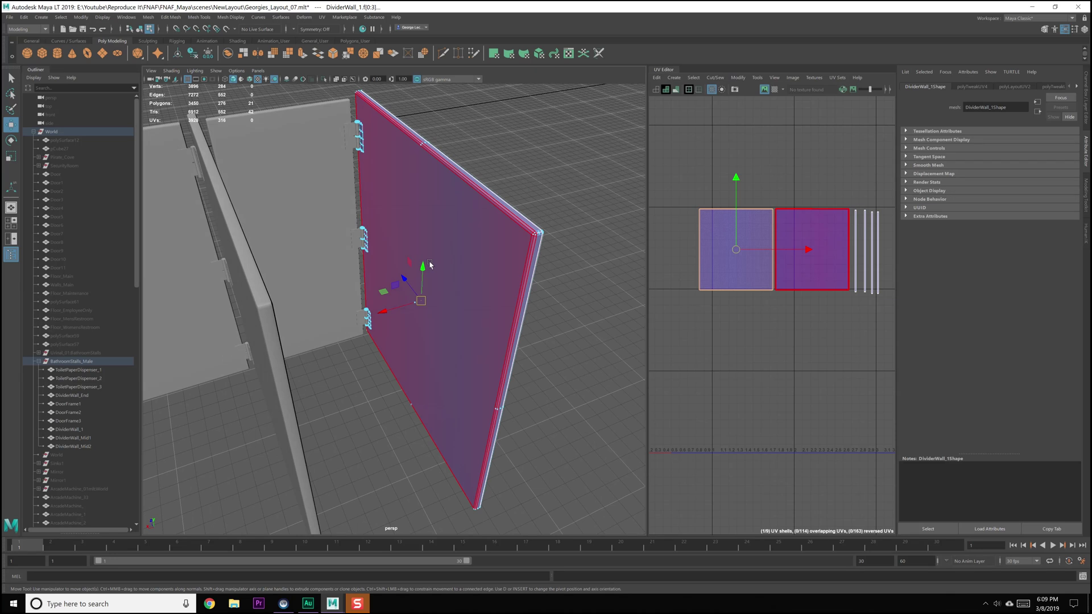
{"action": "left_click_drag", "start_coordinate": [420, 307], "coordinate": [414, 334], "text": "alt"}
{"action": "key", "text": "F8"}
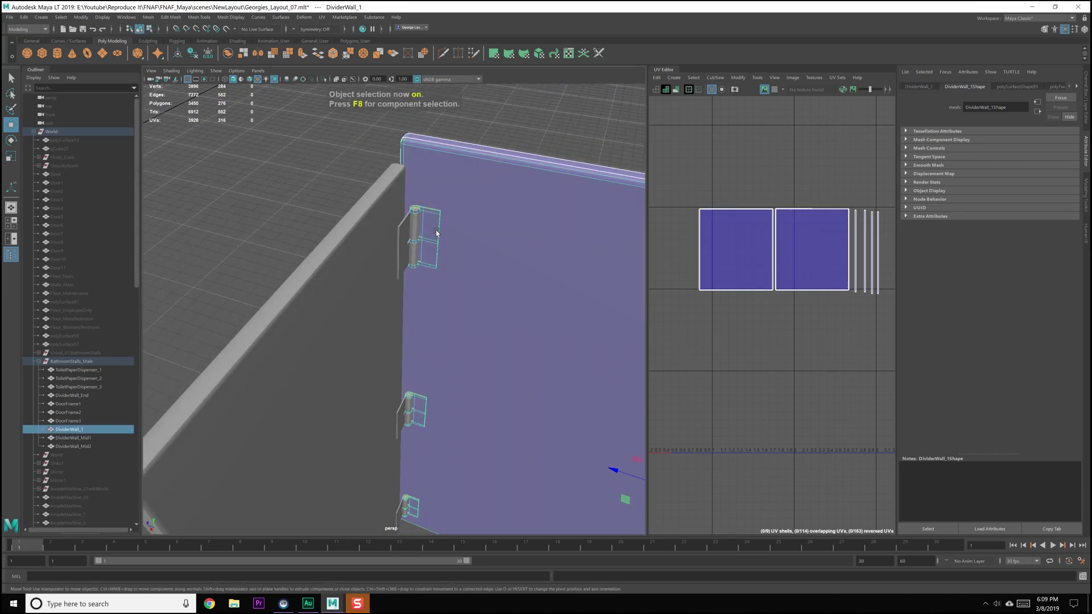
{"action": "left_click_drag", "start_coordinate": [447, 250], "coordinate": [383, 272], "text": "alt"}
{"action": "left_click", "coordinate": [383, 272]}
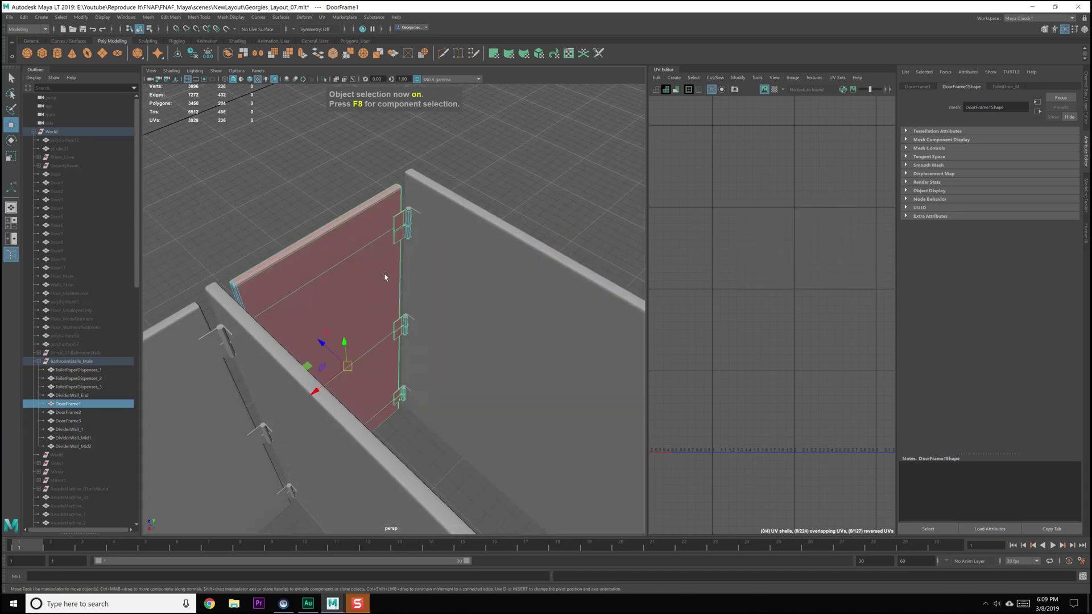
{"action": "scroll", "coordinate": [384, 327], "scroll_direction": "down", "scroll_amount": 3}
{"action": "left_click", "coordinate": [453, 298]}
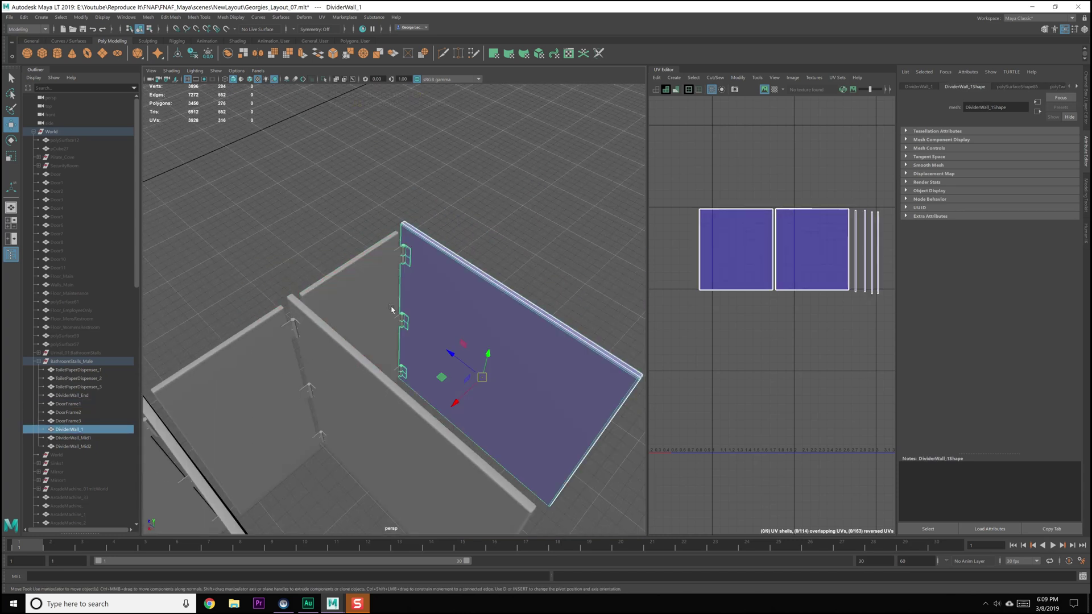
- Scale both panel UV shells together to about half size and fit them side by side within one UV tile
{"action": "right_click_drag", "start_coordinate": [738, 264], "coordinate": [708, 248]}
{"action": "left_click", "coordinate": [728, 253]}
{"action": "left_click", "coordinate": [805, 238], "text": "shift"}
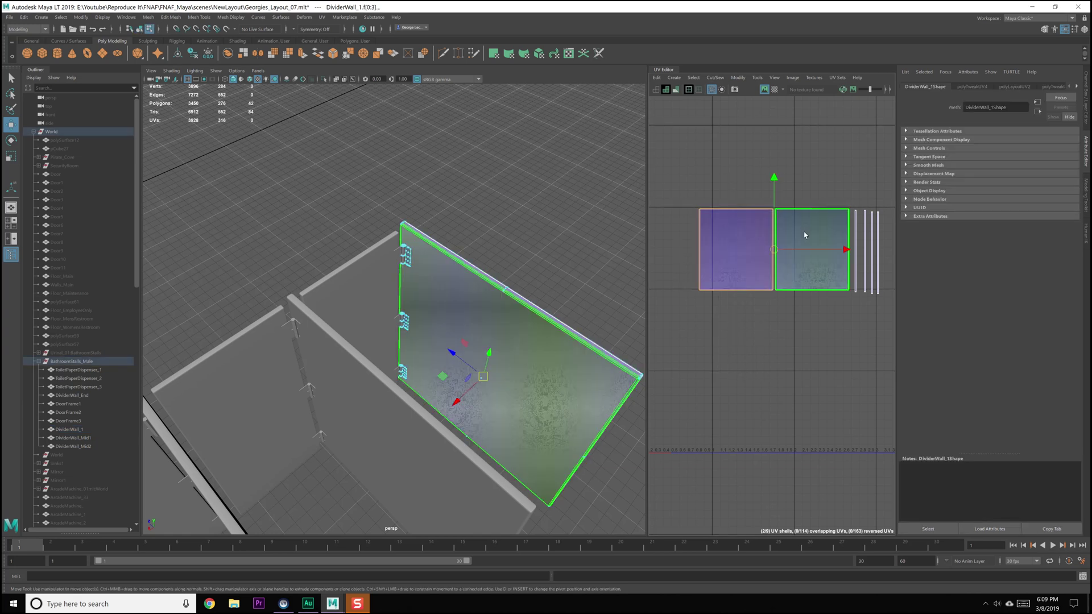
{"action": "key", "text": "r"}
{"action": "left_click_drag", "start_coordinate": [774, 249], "coordinate": [753, 270]}
{"action": "key", "text": "w"}
{"action": "key", "text": "r"}
{"action": "key", "text": "w"}
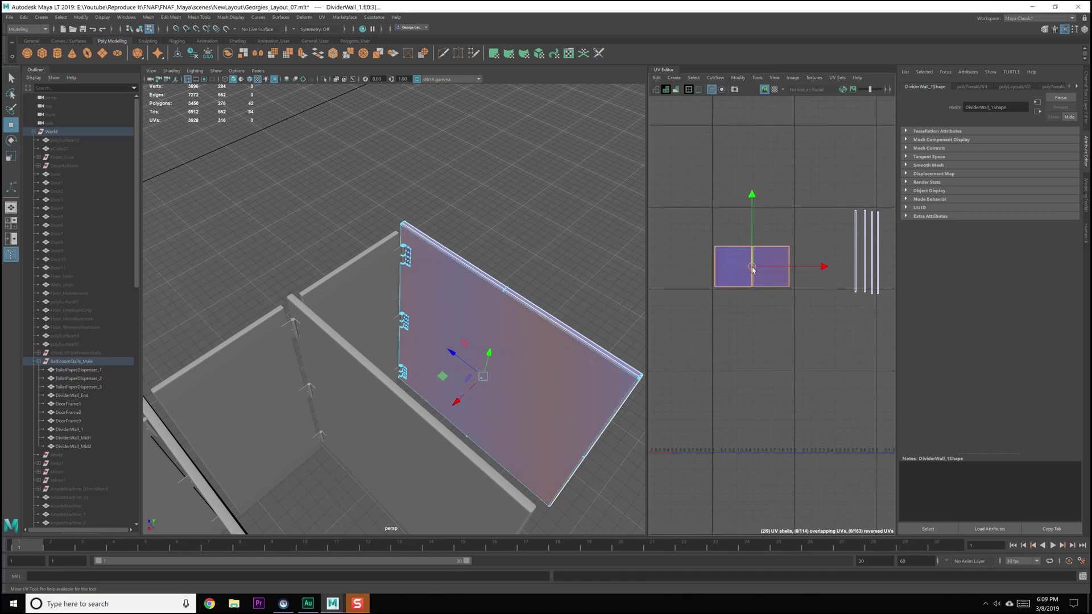
{"action": "left_click_drag", "start_coordinate": [753, 270], "coordinate": [755, 269]}
- Rotate the four edge strip shells 90 degrees clockwise and fit them, scaled down, above the panel shells
{"action": "left_click_drag", "start_coordinate": [880, 235], "coordinate": [881, 236]}
{"action": "middle_click_drag", "start_coordinate": [869, 224], "coordinate": [852, 240], "text": "alt"}
{"action": "key", "text": "e"}
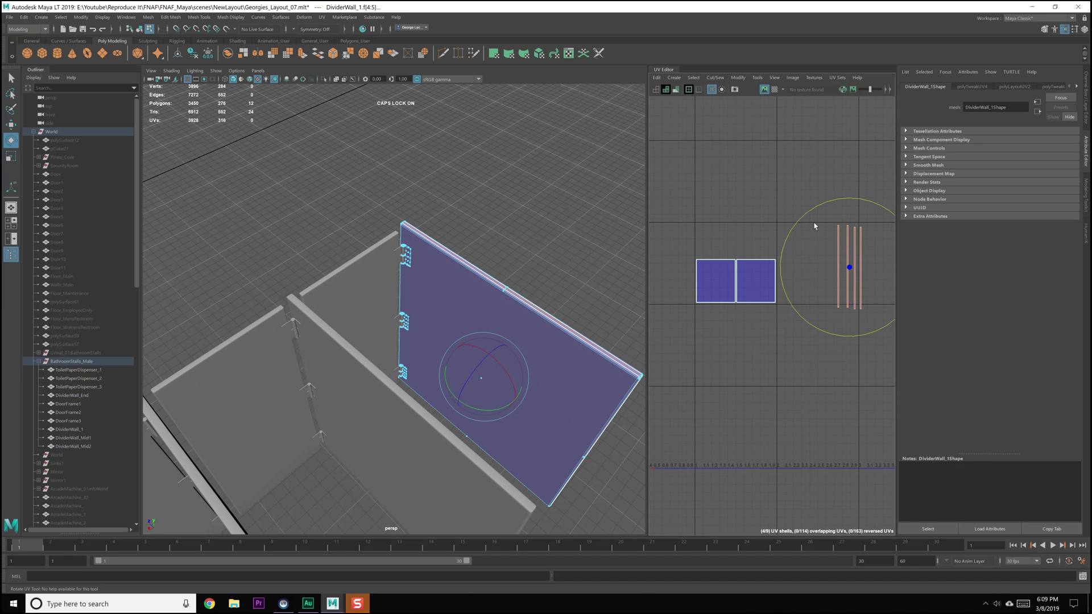
{"action": "right_click", "coordinate": [812, 229], "text": "shift"}
{"action": "left_click", "coordinate": [815, 250]}
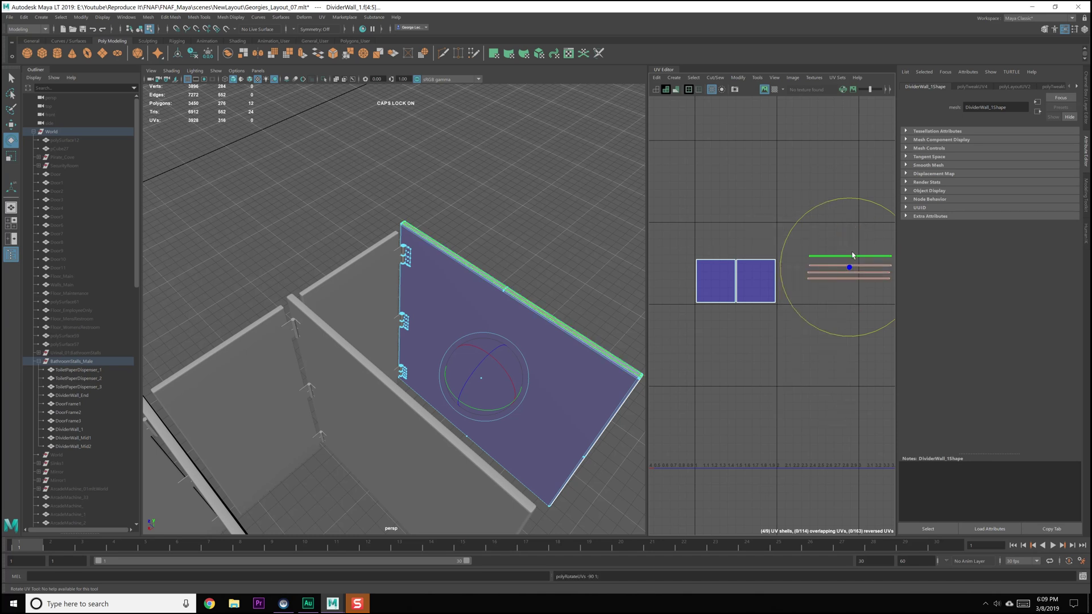
{"action": "key", "text": "w"}
{"action": "left_click_drag", "start_coordinate": [845, 272], "coordinate": [733, 246]}
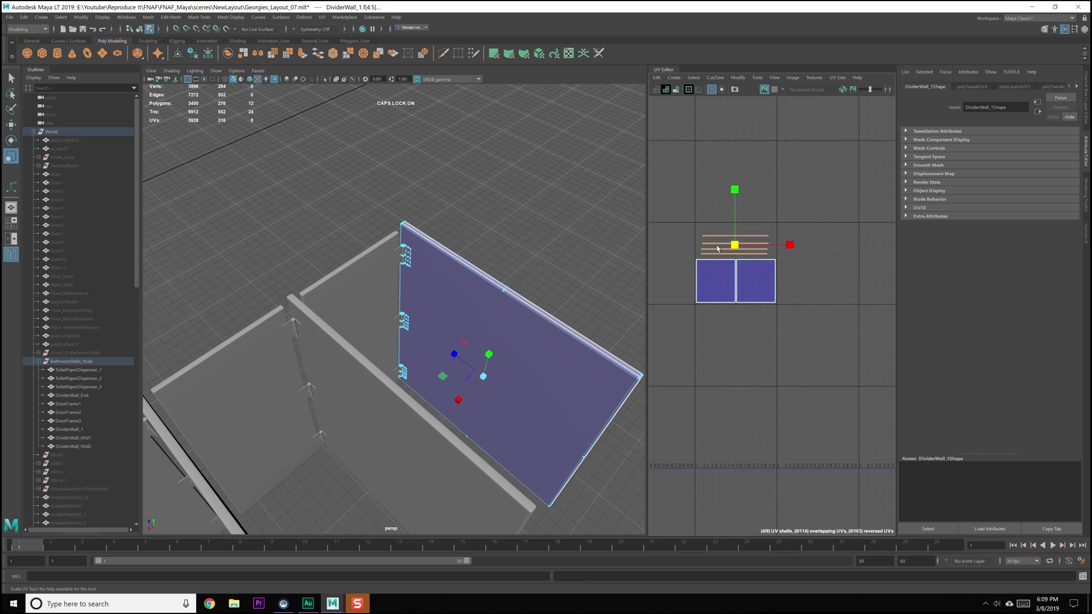
{"action": "scroll", "coordinate": [722, 256], "scroll_direction": "up", "scroll_amount": 4}
{"action": "middle_click_drag", "start_coordinate": [694, 237], "coordinate": [707, 240], "text": "alt"}
- Tighten the vertical spacing between the four strip shells so they form a compact stack above the panels
{"action": "left_click", "coordinate": [708, 218]}
{"action": "left_click_drag", "start_coordinate": [746, 165], "coordinate": [746, 169]}
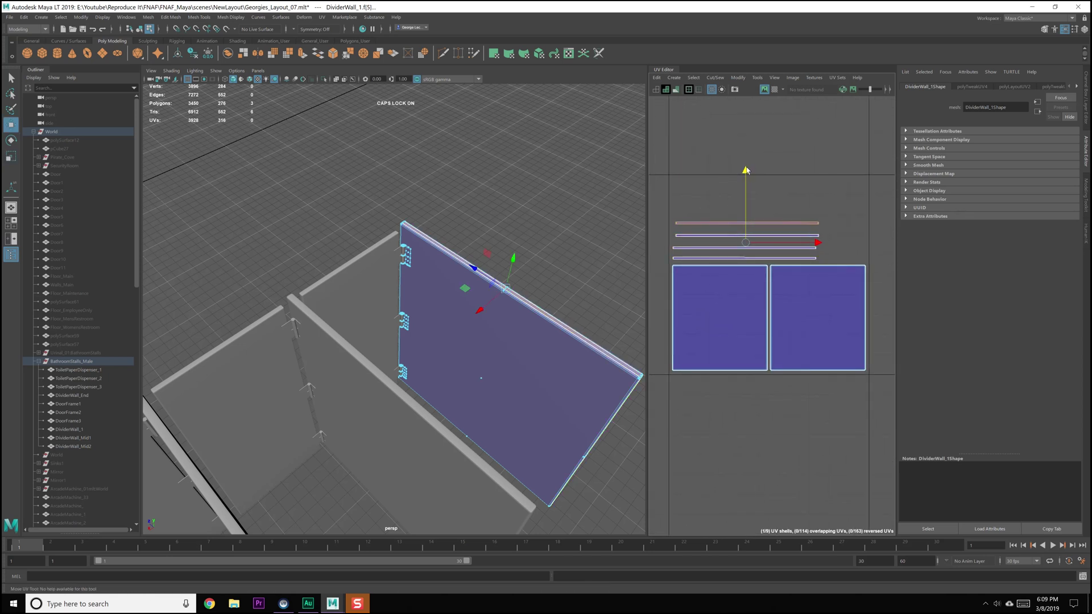
{"action": "left_click_drag", "start_coordinate": [749, 165], "coordinate": [747, 172]}
{"action": "left_click", "coordinate": [729, 261]}
{"action": "left_click_drag", "start_coordinate": [744, 187], "coordinate": [744, 182]}
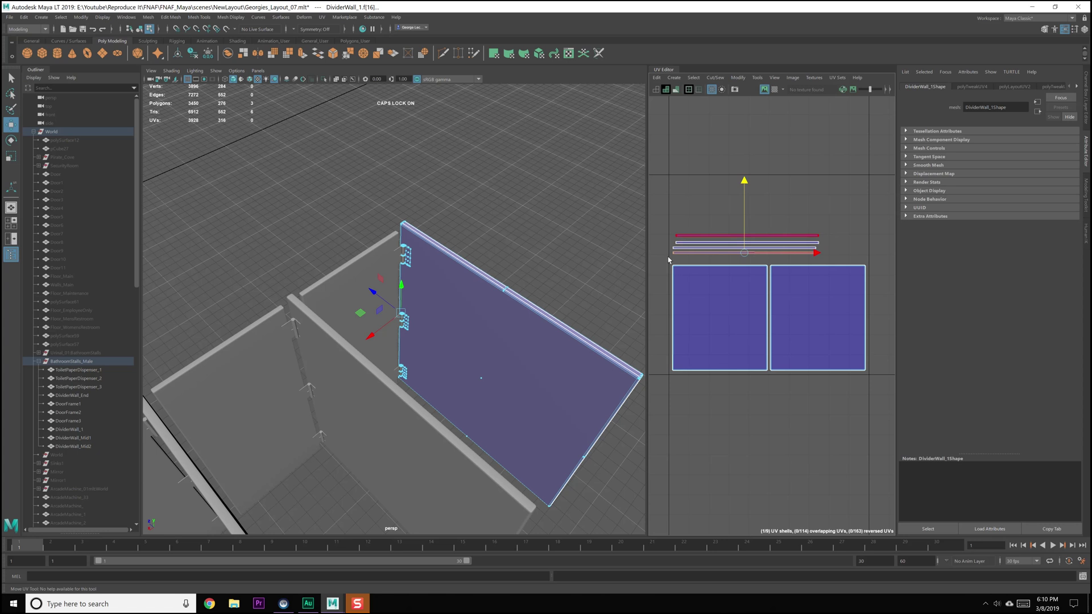
{"action": "left_click_drag", "start_coordinate": [669, 262], "coordinate": [675, 247]}
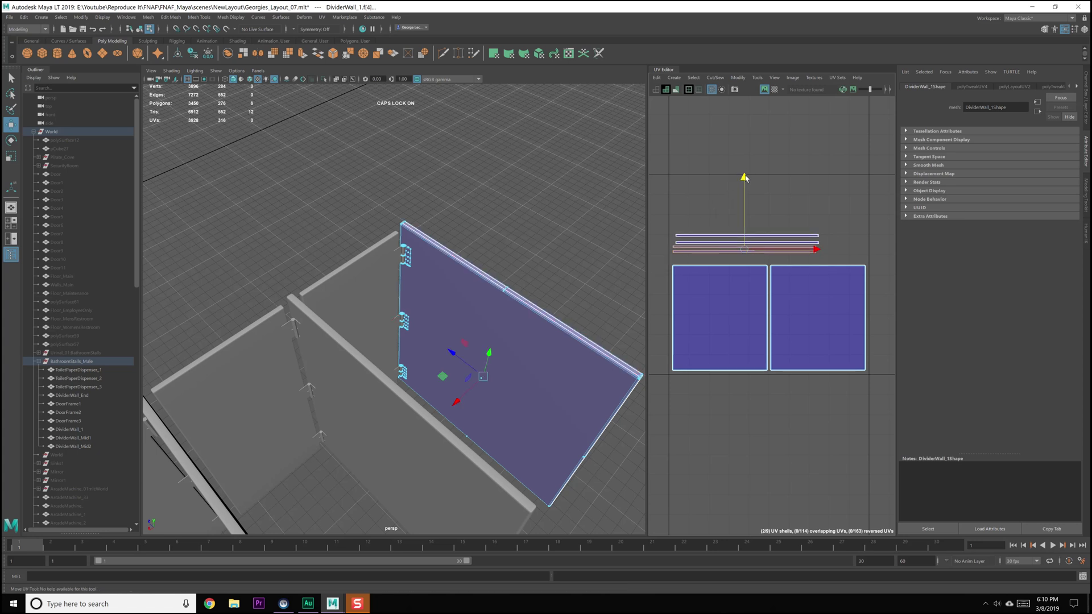
{"action": "left_click", "coordinate": [690, 195]}
- Select the three stall doors in object mode, clear the selection and save the scene
{"action": "key", "text": "F8"}
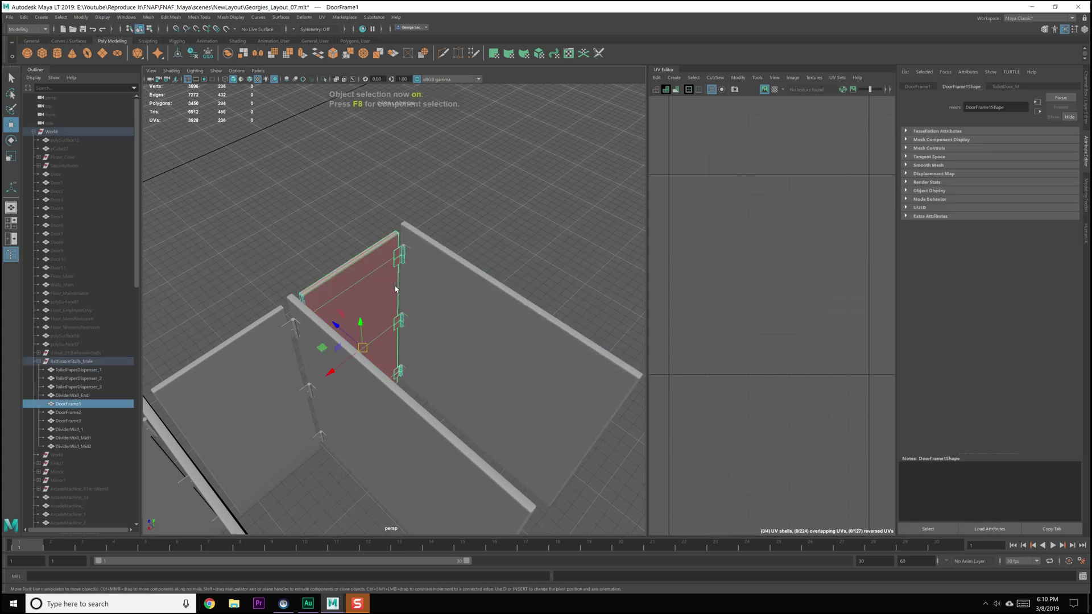
{"action": "mouse_move", "coordinate": [407, 283]}
{"action": "left_mouse_down", "text": "alt"}
{"action": "mouse_move", "coordinate": [370, 307]}
{"action": "mouse_move", "coordinate": [392, 285]}
{"action": "left_mouse_up", "text": "alt"}
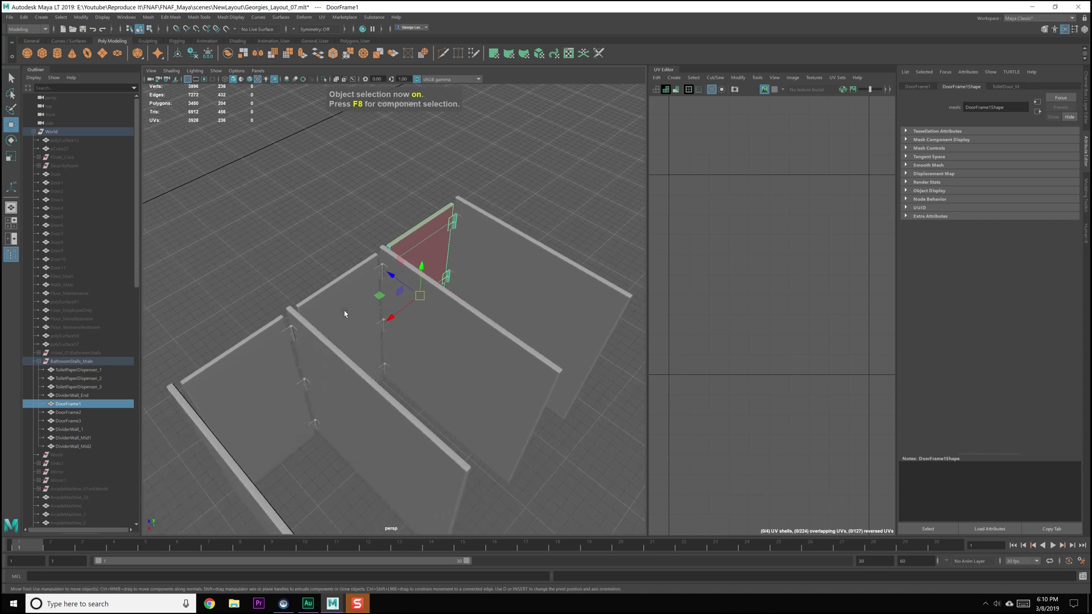
{"action": "left_click", "coordinate": [341, 318], "text": "shift"}
{"action": "left_click", "coordinate": [249, 389], "text": "shift"}
{"action": "key", "text": "Caps_Lock"}
{"action": "right_click_drag", "start_coordinate": [343, 294], "coordinate": [426, 564]}
{"action": "middle_click_drag", "start_coordinate": [463, 275], "coordinate": [428, 327], "text": "alt"}
{"action": "left_click", "coordinate": [437, 265]}
{"action": "scroll", "coordinate": [430, 277], "scroll_direction": "up", "scroll_amount": 3}
{"action": "key", "text": "ctrl+s"}
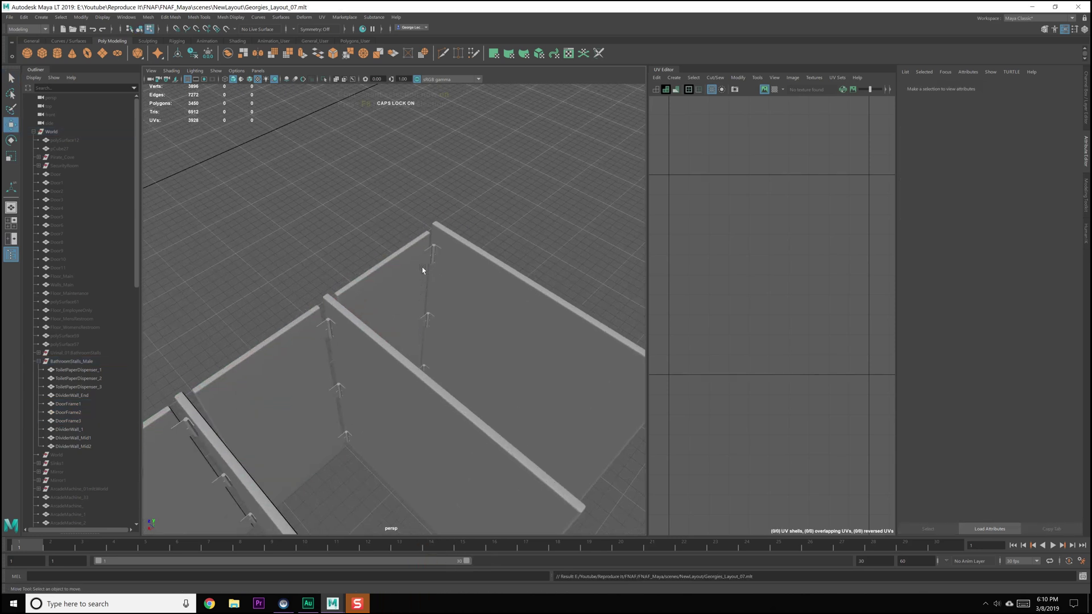
- Select DividerWall_1 and pick a face on each of its hinge plates
{"action": "left_click", "coordinate": [448, 289]}
{"action": "left_click", "coordinate": [405, 273]}
{"action": "middle_click_drag", "start_coordinate": [436, 276], "coordinate": [412, 324], "text": "alt"}
{"action": "left_click", "coordinate": [369, 307]}
{"action": "scroll", "coordinate": [353, 306], "scroll_direction": "up", "scroll_amount": 3}
{"action": "scroll", "coordinate": [341, 300], "scroll_direction": "up", "scroll_amount": 4}
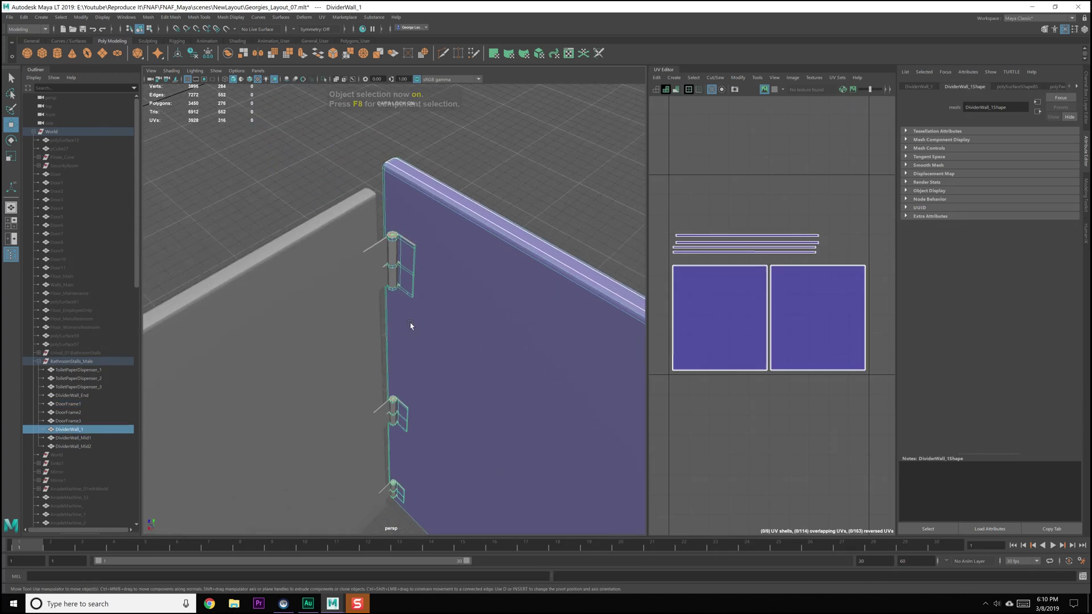
{"action": "scroll", "coordinate": [412, 321], "scroll_direction": "up", "scroll_amount": 3}
{"action": "middle_click_drag", "start_coordinate": [418, 250], "coordinate": [410, 285], "text": "alt"}
{"action": "scroll", "coordinate": [411, 289], "scroll_direction": "up", "scroll_amount": 3}
{"action": "right_click_drag", "start_coordinate": [407, 271], "coordinate": [408, 295]}
{"action": "left_click", "coordinate": [402, 298]}
{"action": "scroll", "coordinate": [402, 301], "scroll_direction": "down", "scroll_amount": 4}
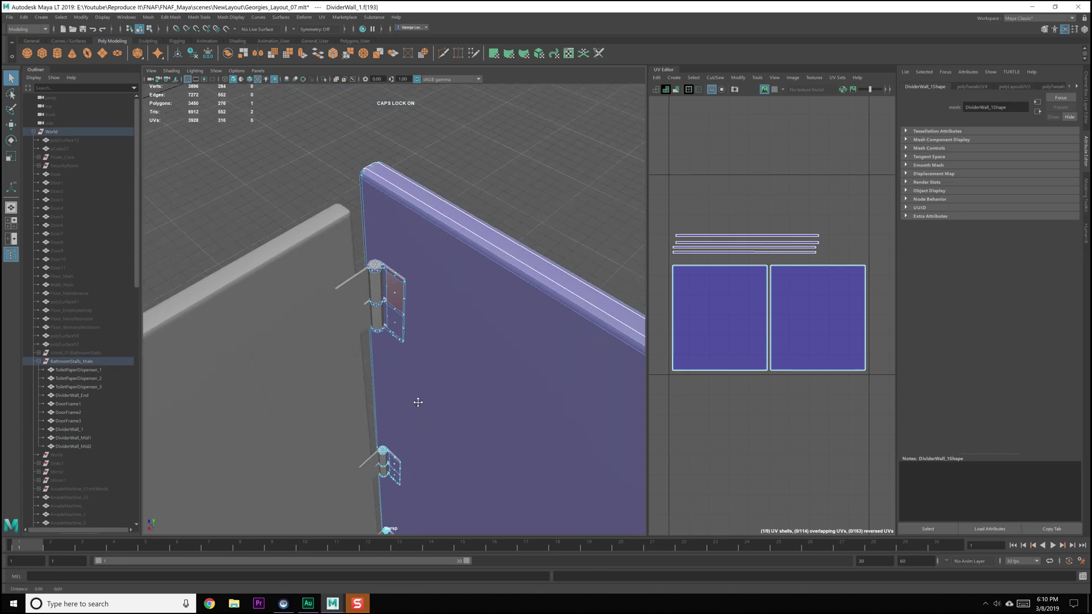
{"action": "middle_click_drag", "start_coordinate": [419, 418], "coordinate": [415, 313], "text": "alt"}
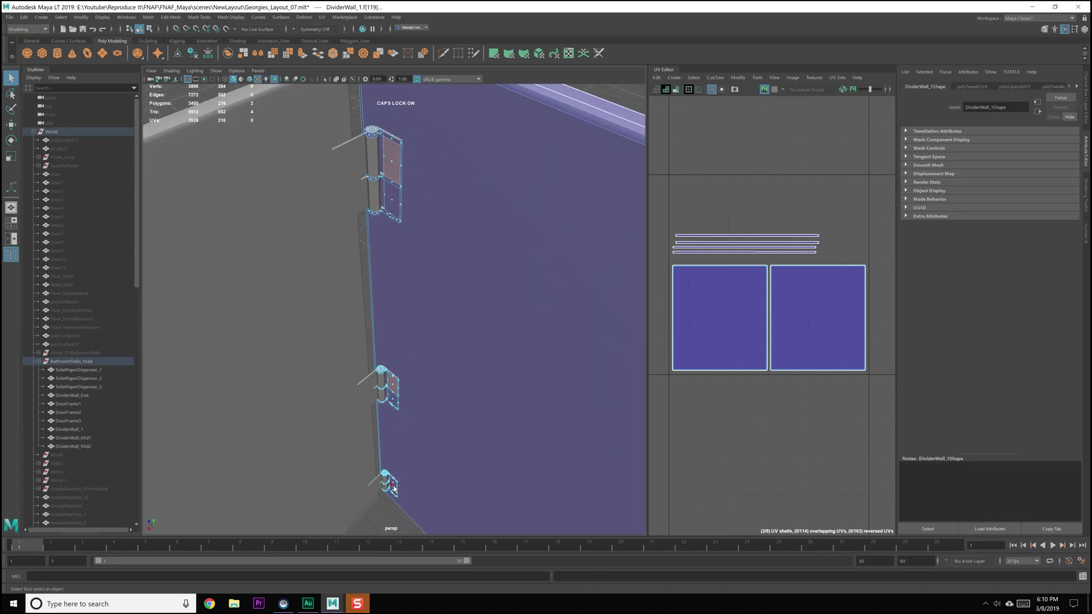
- Grow the face selection until it covers all three hinges of the wall completely
{"action": "right_click_drag", "start_coordinate": [390, 343], "coordinate": [429, 330], "text": "ctrl"}
{"action": "key", "text": "g"}
{"action": "key", "text": "g"}
{"action": "key", "text": "g"}
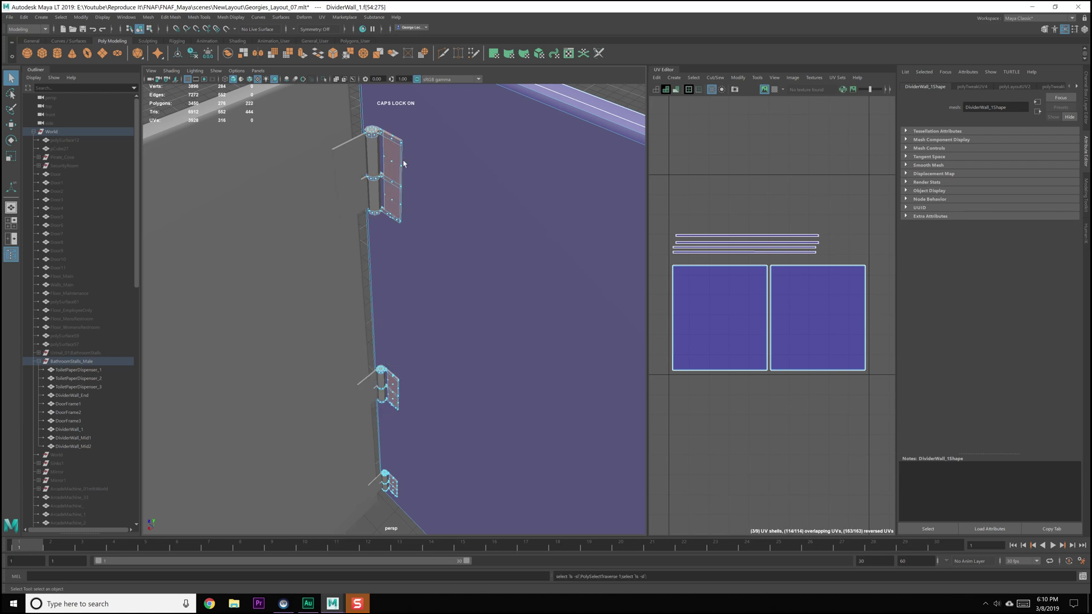
- Apply a planar UV projection from the X axis to the selected hinge faces, keeping the image width/height ratio
{"action": "middle_click_drag", "start_coordinate": [812, 271], "coordinate": [775, 288], "text": "alt"}
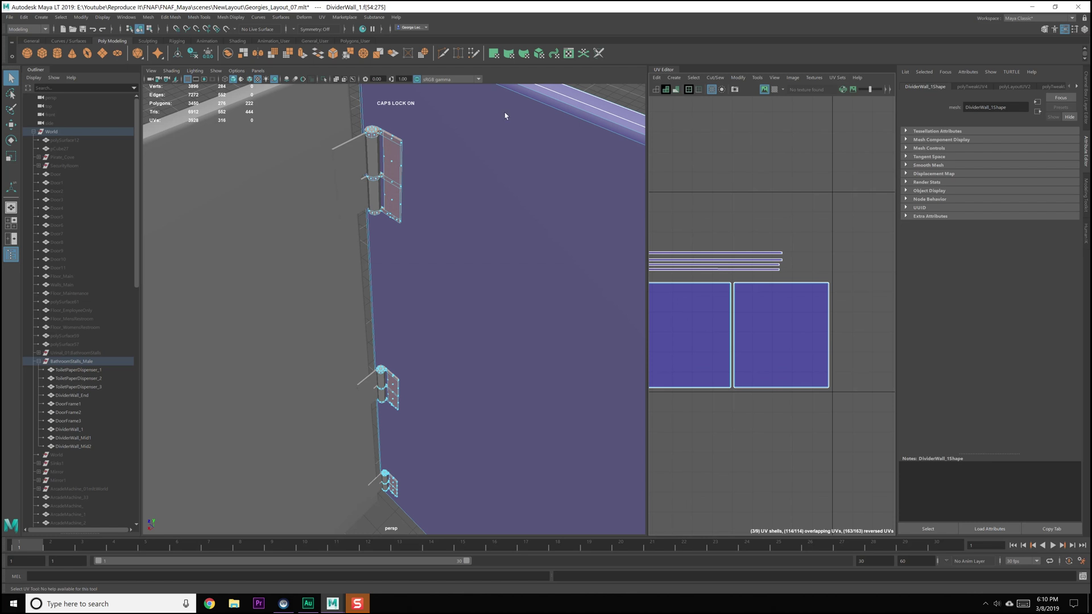
{"action": "left_click", "coordinate": [674, 77]}
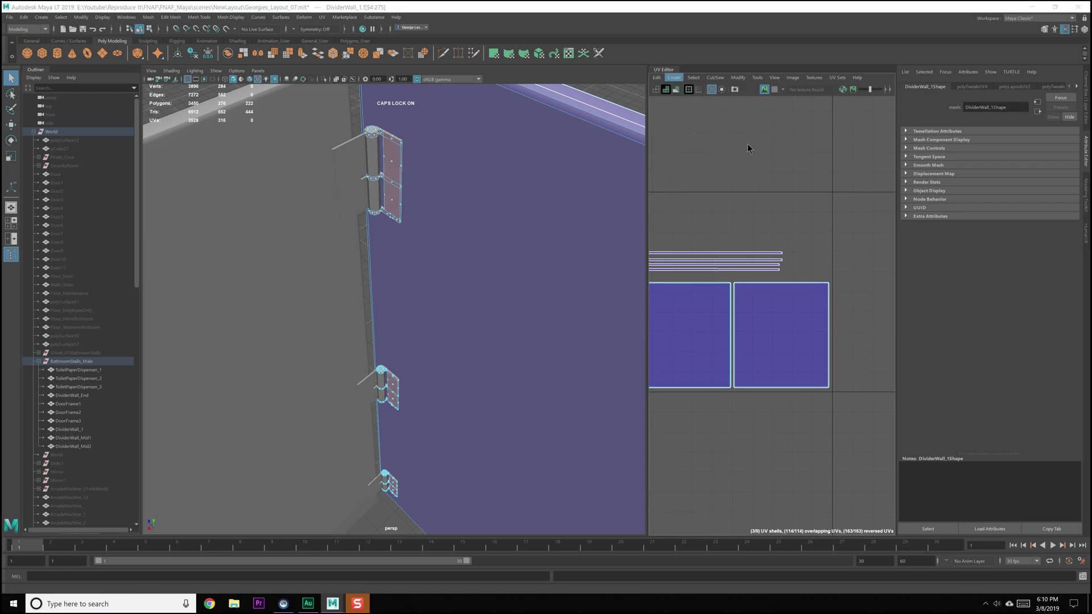
{"action": "left_click", "coordinate": [748, 147]}
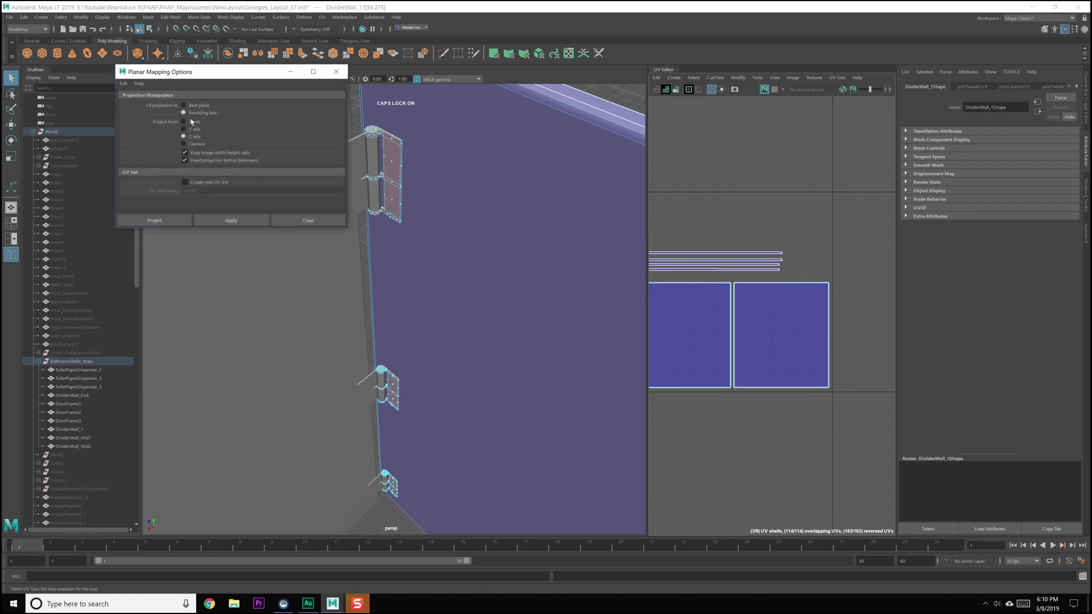
{"action": "left_click", "coordinate": [230, 220]}
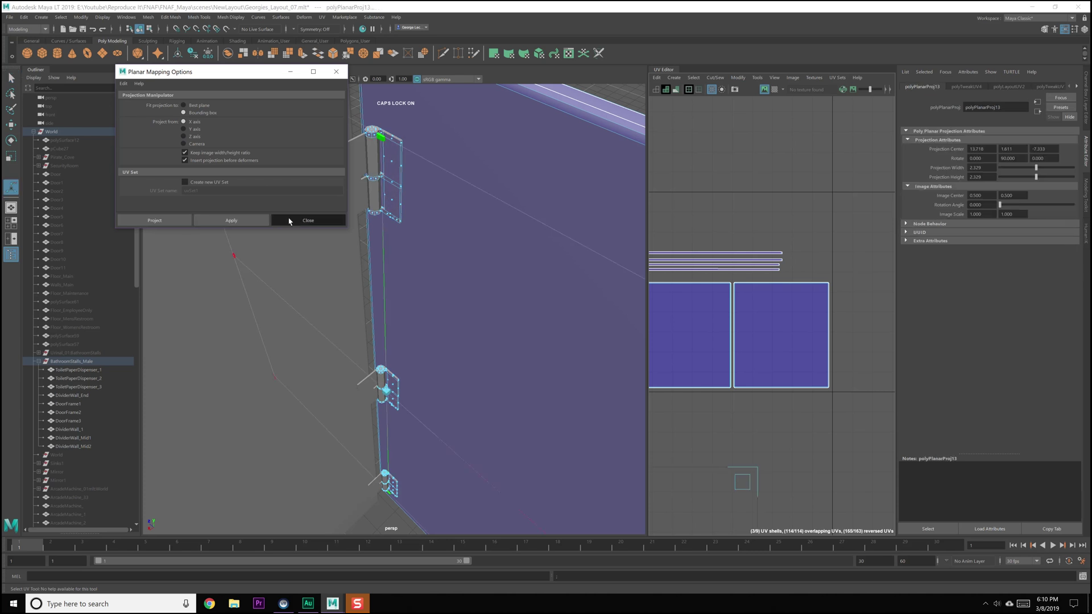
{"action": "left_click", "coordinate": [308, 220]}
- Move the projected hinge UVs into the free space below the panel shells
{"action": "scroll", "coordinate": [718, 446], "scroll_direction": "down", "scroll_amount": 3}
{"action": "left_click_drag", "start_coordinate": [708, 400], "coordinate": [748, 335]}
{"action": "scroll", "coordinate": [784, 312], "scroll_direction": "up", "scroll_amount": 8}
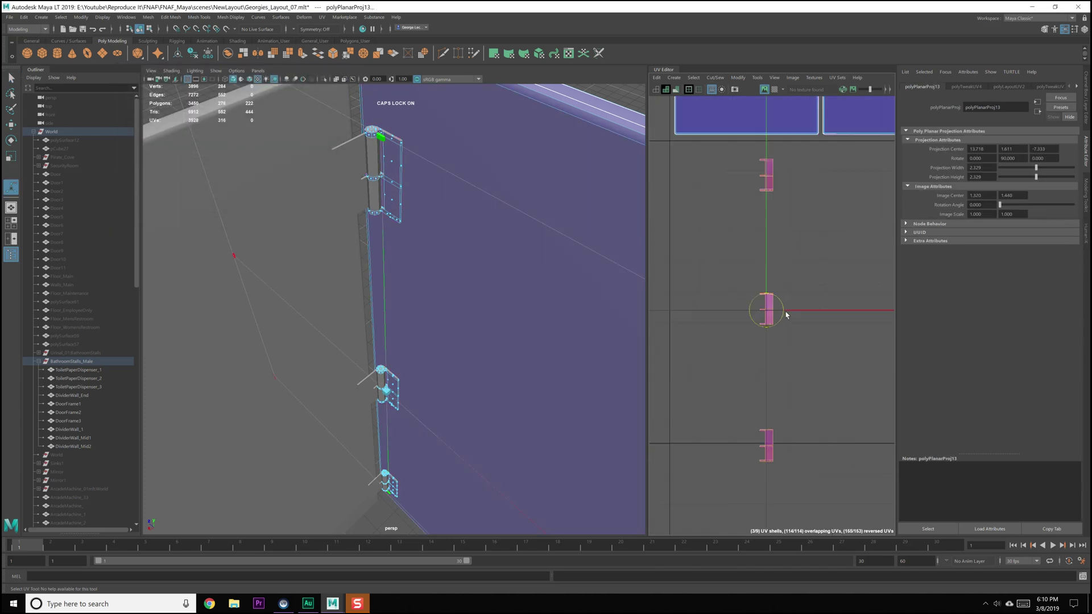
- Clear the hinge UV selection and examine DividerWall_1's upper hinge where it meets the door
{"action": "middle_click_drag", "start_coordinate": [760, 377], "coordinate": [773, 305], "text": "alt"}
{"action": "key", "text": "q"}
{"action": "left_click", "coordinate": [713, 364]}
{"action": "left_click_drag", "start_coordinate": [504, 298], "coordinate": [448, 287], "text": "alt"}
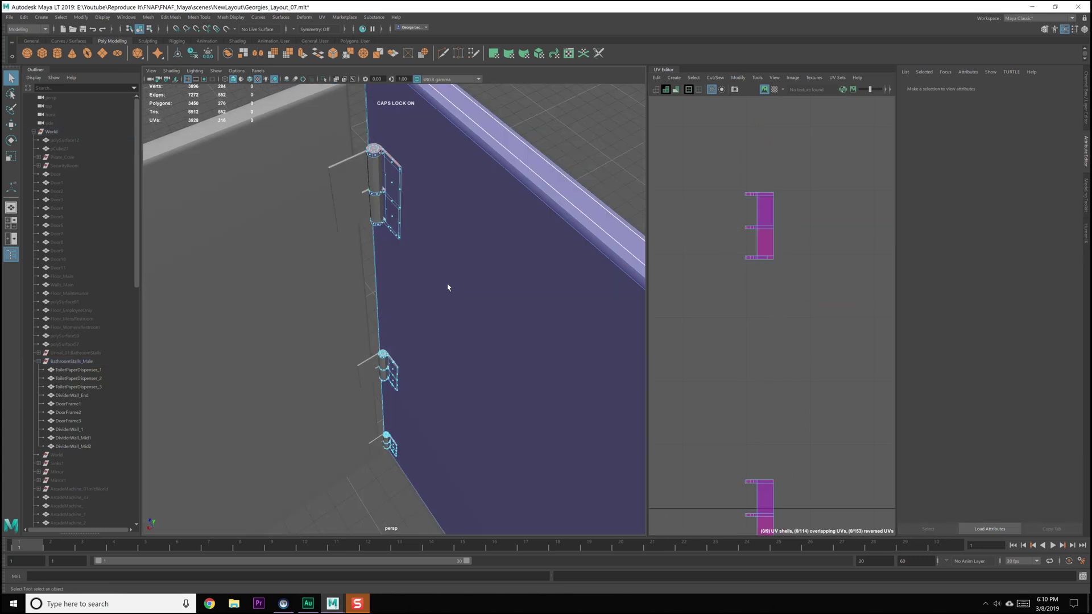
{"action": "scroll", "coordinate": [394, 184], "scroll_direction": "up", "scroll_amount": 4}
{"action": "middle_click_drag", "start_coordinate": [394, 184], "coordinate": [433, 323], "text": "alt"}
{"action": "scroll", "coordinate": [452, 289], "scroll_direction": "up", "scroll_amount": 5}
{"action": "right_click_drag", "start_coordinate": [450, 284], "coordinate": [449, 262]}
{"action": "right_click_drag", "start_coordinate": [449, 267], "coordinate": [495, 324], "text": "alt"}
{"action": "middle_click_drag", "start_coordinate": [494, 324], "coordinate": [458, 319], "text": "alt"}
{"action": "left_click_drag", "start_coordinate": [459, 319], "coordinate": [416, 300], "text": "alt"}
{"action": "scroll", "coordinate": [415, 310], "scroll_direction": "down", "scroll_amount": 14}
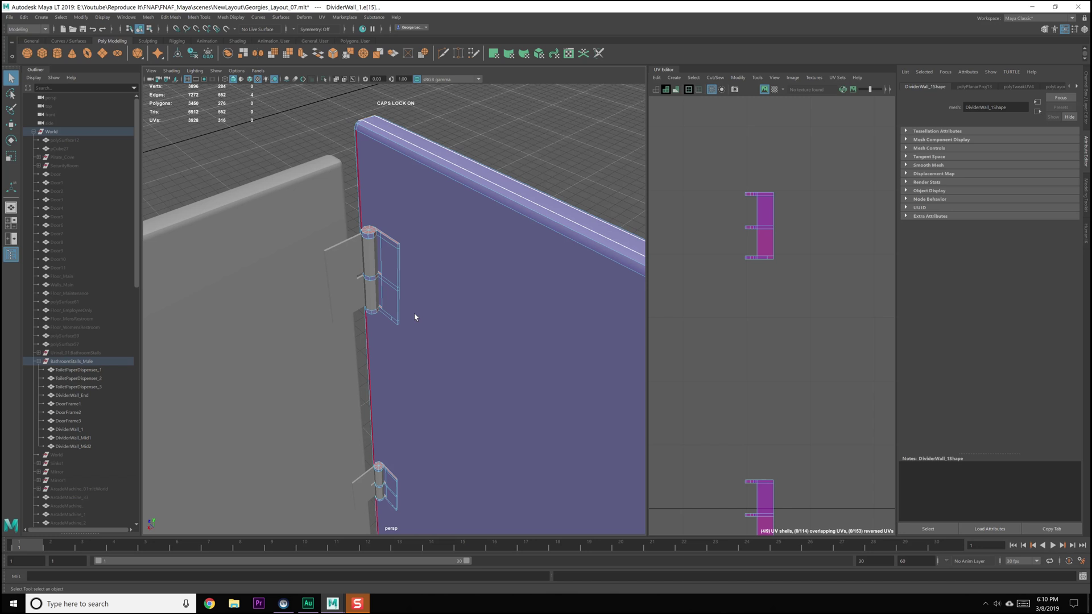
- Return to object selection, select the three stall doors DoorFrame1, DoorFrame2 and DoorFrame3, and hide them
{"action": "key", "text": "F8"}
{"action": "left_click", "coordinate": [329, 274]}
{"action": "left_click", "coordinate": [360, 329]}
{"action": "scroll", "coordinate": [361, 355], "scroll_direction": "down", "scroll_amount": 4}
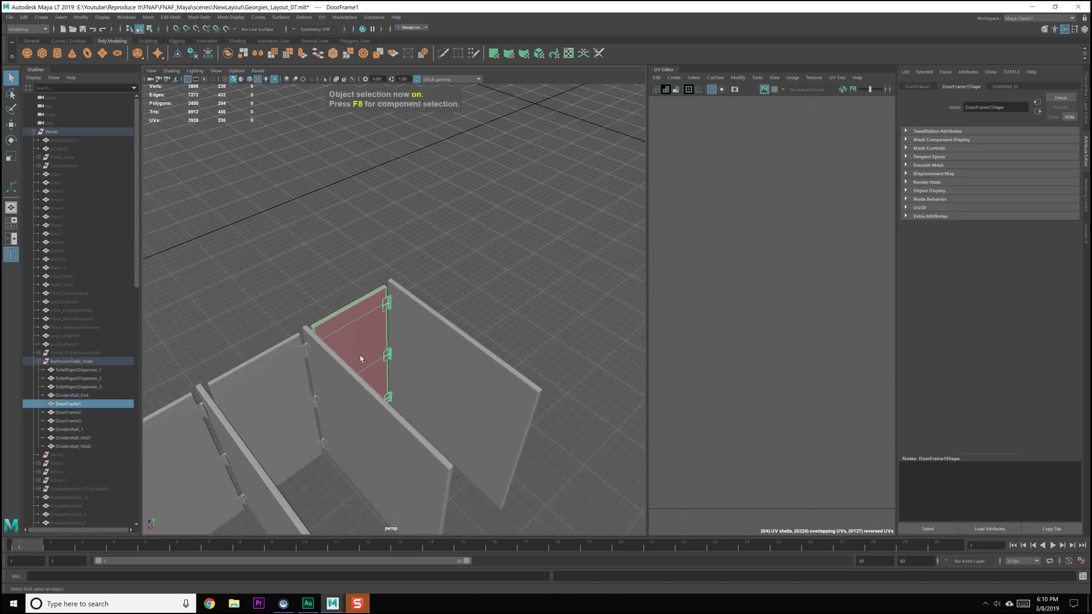
{"action": "middle_click_drag", "start_coordinate": [360, 358], "coordinate": [409, 320], "text": "alt"}
{"action": "left_click", "coordinate": [336, 347], "text": "shift"}
{"action": "left_click", "coordinate": [228, 411], "text": "shift"}
{"action": "middle_click_drag", "start_coordinate": [229, 412], "coordinate": [301, 349], "text": "alt"}
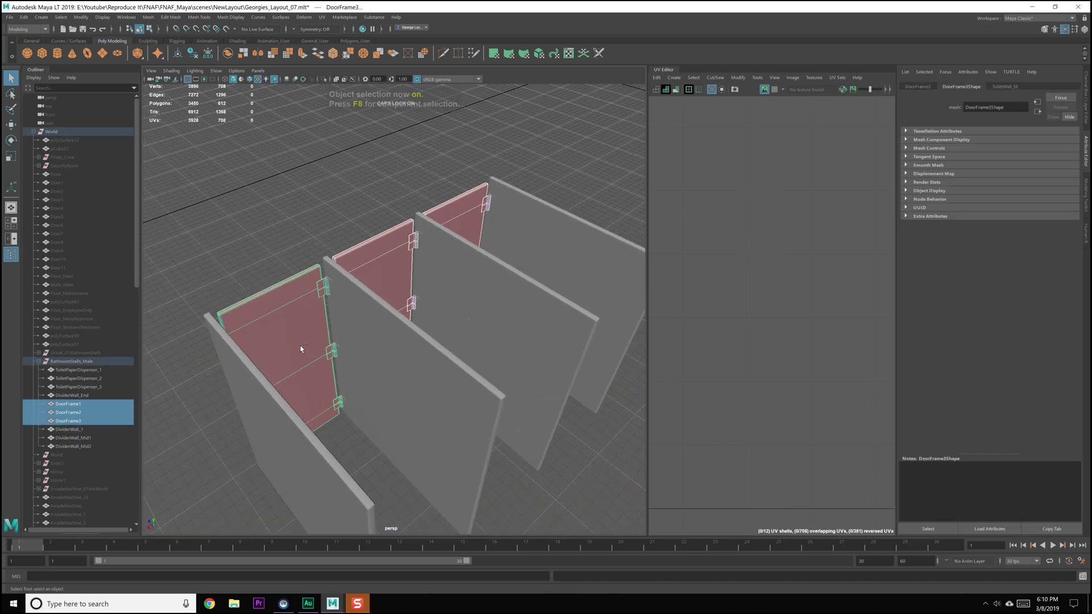
{"action": "key", "text": "ctrl+h"}
- Select DividerWall_1 and switch it to face selection with the back of its upper hinge in reach
{"action": "scroll", "coordinate": [382, 336], "scroll_direction": "up", "scroll_amount": 10}
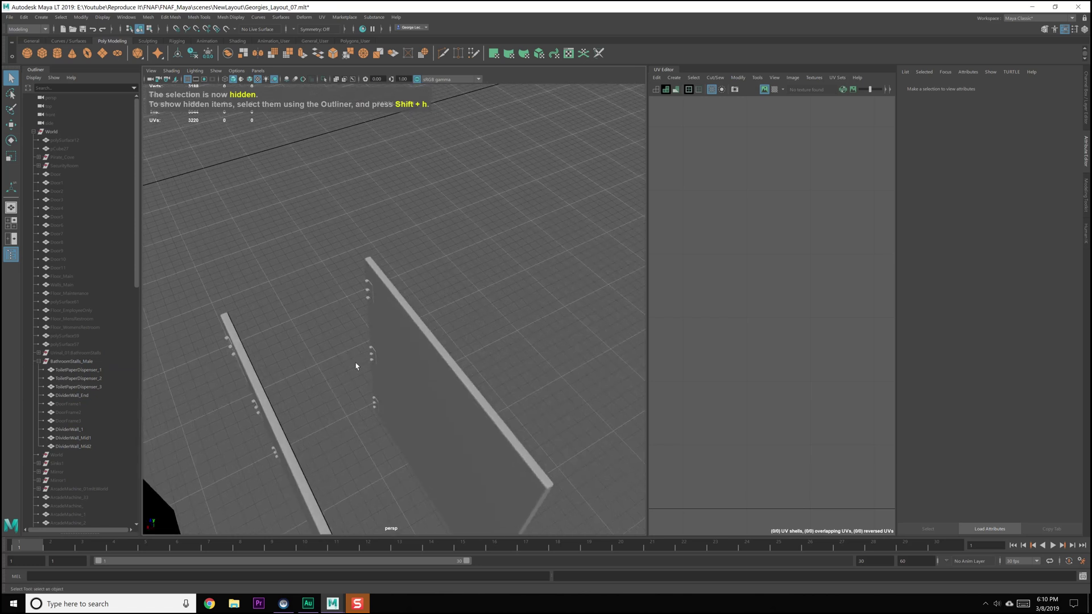
{"action": "scroll", "coordinate": [330, 364], "scroll_direction": "up", "scroll_amount": 5}
{"action": "left_click", "coordinate": [364, 364]}
{"action": "scroll", "coordinate": [377, 319], "scroll_direction": "up", "scroll_amount": 5}
{"action": "middle_click_drag", "start_coordinate": [377, 319], "coordinate": [356, 284], "text": "alt"}
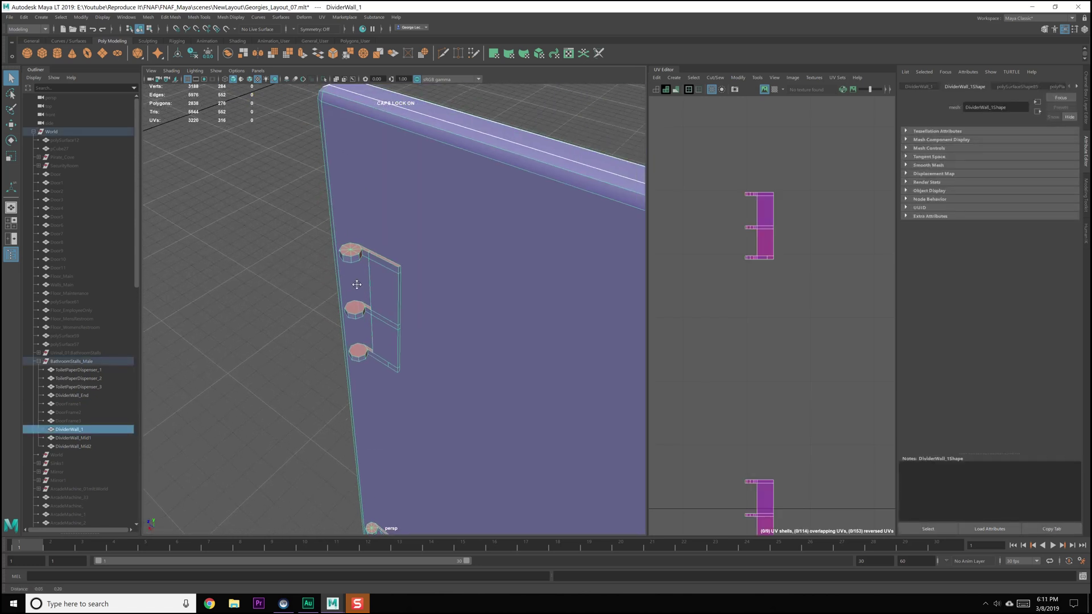
{"action": "scroll", "coordinate": [360, 292], "scroll_direction": "up", "scroll_amount": 10}
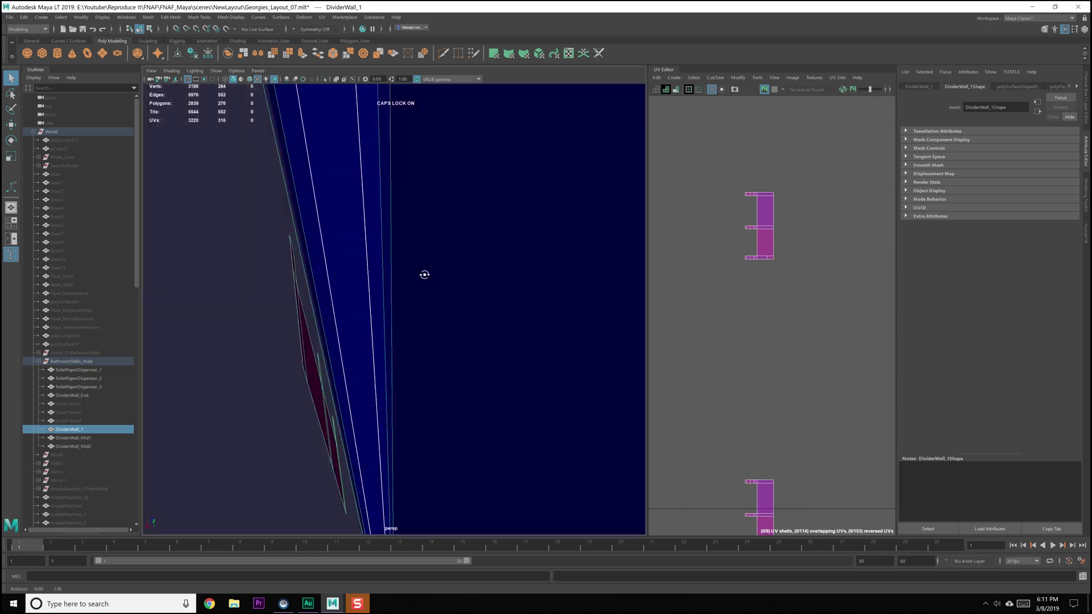
{"action": "left_click_drag", "start_coordinate": [425, 275], "coordinate": [370, 276], "text": "alt"}
{"action": "middle_click_drag", "start_coordinate": [370, 276], "coordinate": [406, 264], "text": "alt"}
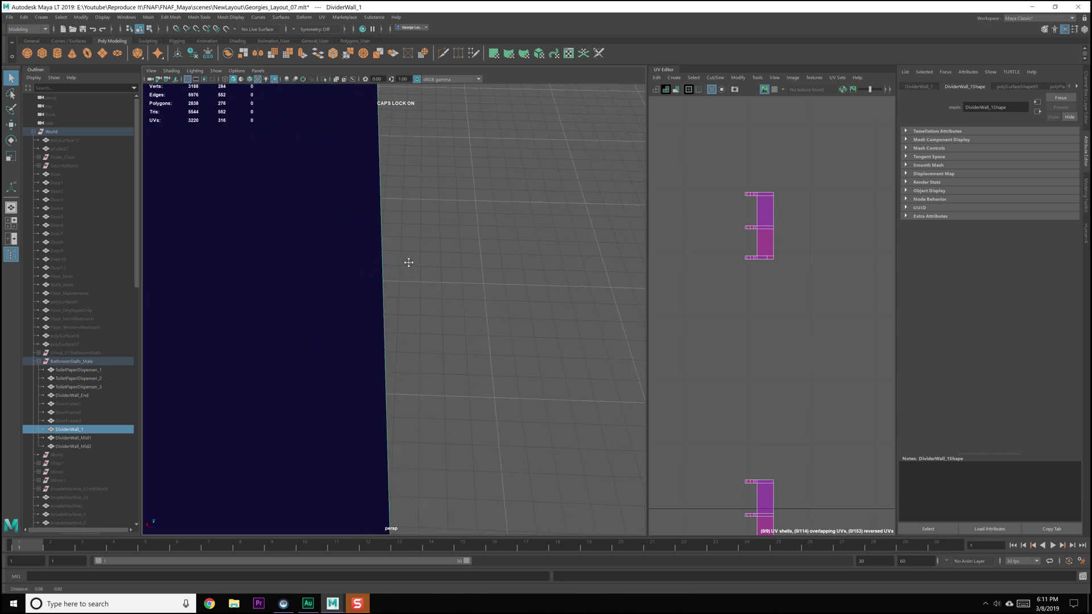
{"action": "left_click_drag", "start_coordinate": [406, 263], "coordinate": [429, 253], "text": "alt"}
{"action": "key", "text": "f"}
{"action": "right_click", "coordinate": [476, 254]}
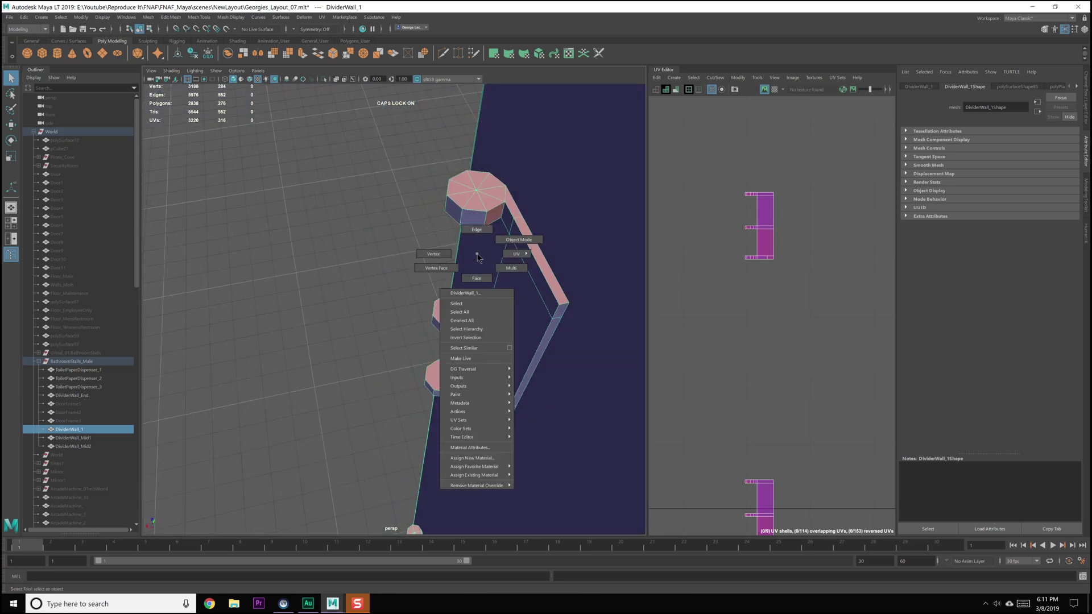
{"action": "right_click_drag", "start_coordinate": [477, 254], "coordinate": [476, 278]}
{"action": "left_click_drag", "start_coordinate": [473, 279], "coordinate": [418, 258], "text": "alt"}
{"action": "right_click_drag", "start_coordinate": [418, 259], "coordinate": [420, 256], "text": "alt"}
- Delete the hidden back faces of DividerWall_1's upper hinge plate, leaving the wall faces out of the selection
{"action": "left_click", "coordinate": [323, 113]}
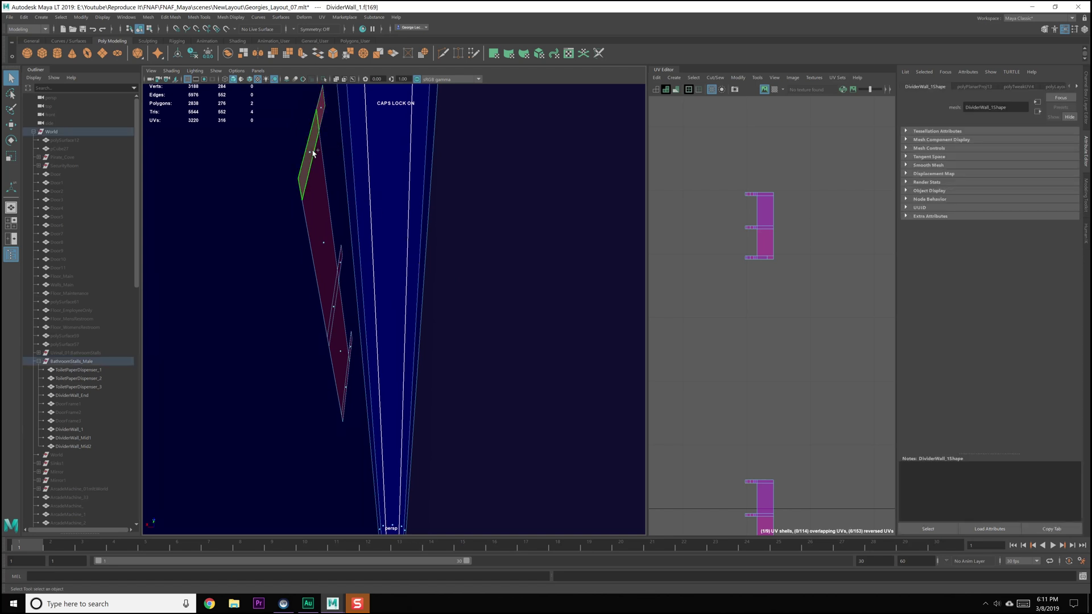
{"action": "left_click", "coordinate": [329, 250], "text": "shift"}
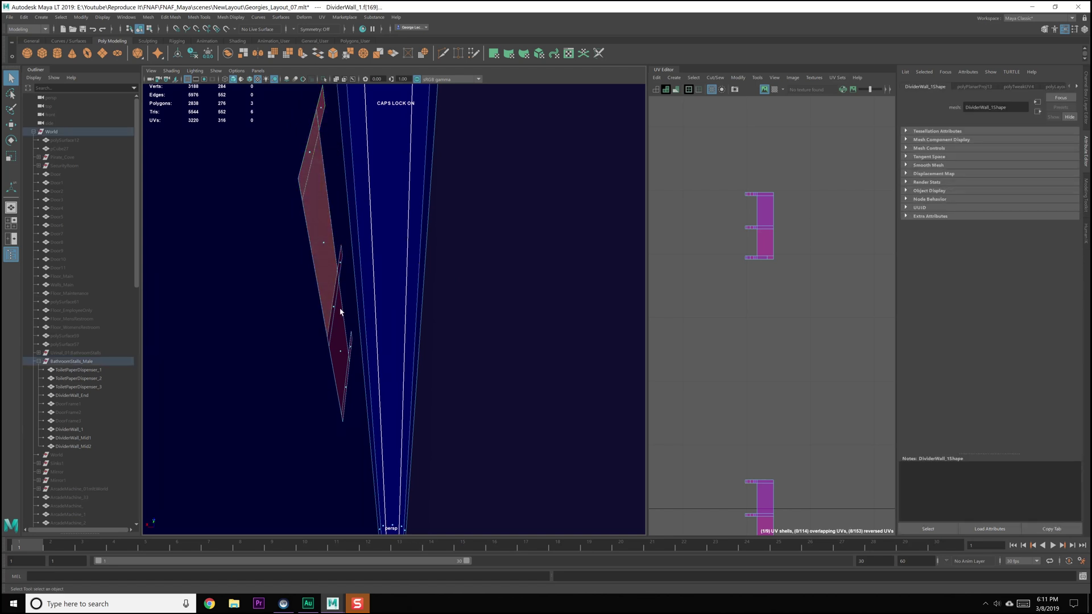
{"action": "left_click", "coordinate": [350, 353], "text": "shift"}
{"action": "left_click_drag", "start_coordinate": [357, 376], "coordinate": [376, 364], "text": "alt"}
{"action": "left_click", "coordinate": [792, 78]}
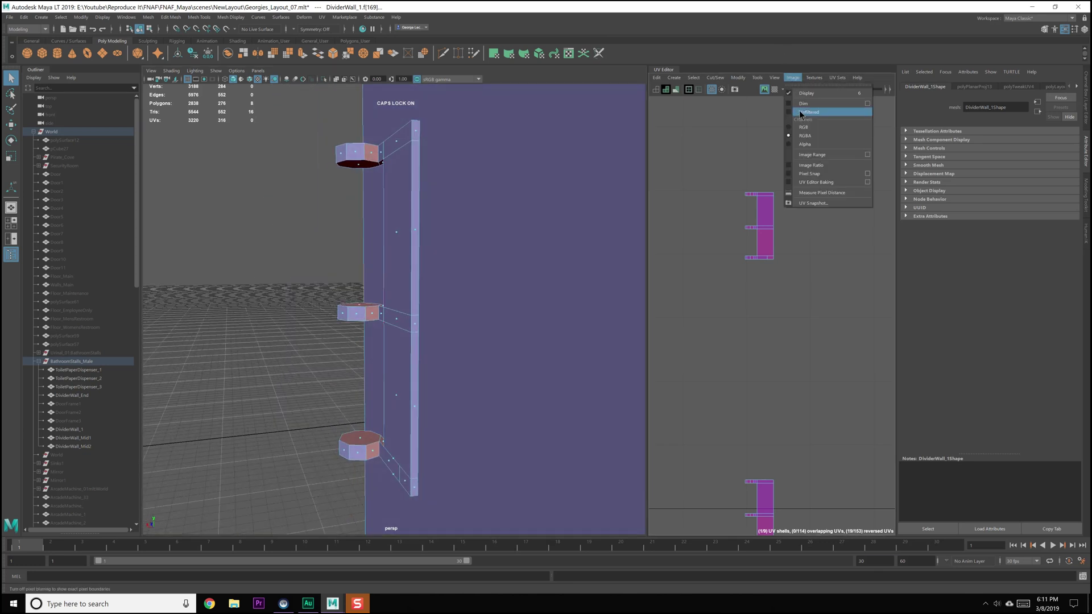
{"action": "mouse_move", "coordinate": [775, 79]}
{"action": "left_click", "coordinate": [592, 219]}
{"action": "left_click_drag", "start_coordinate": [592, 220], "coordinate": [488, 306], "text": "alt"}
{"action": "left_click", "coordinate": [390, 471], "text": "ctrl"}
{"action": "left_click_drag", "start_coordinate": [390, 472], "coordinate": [416, 477], "text": "alt"}
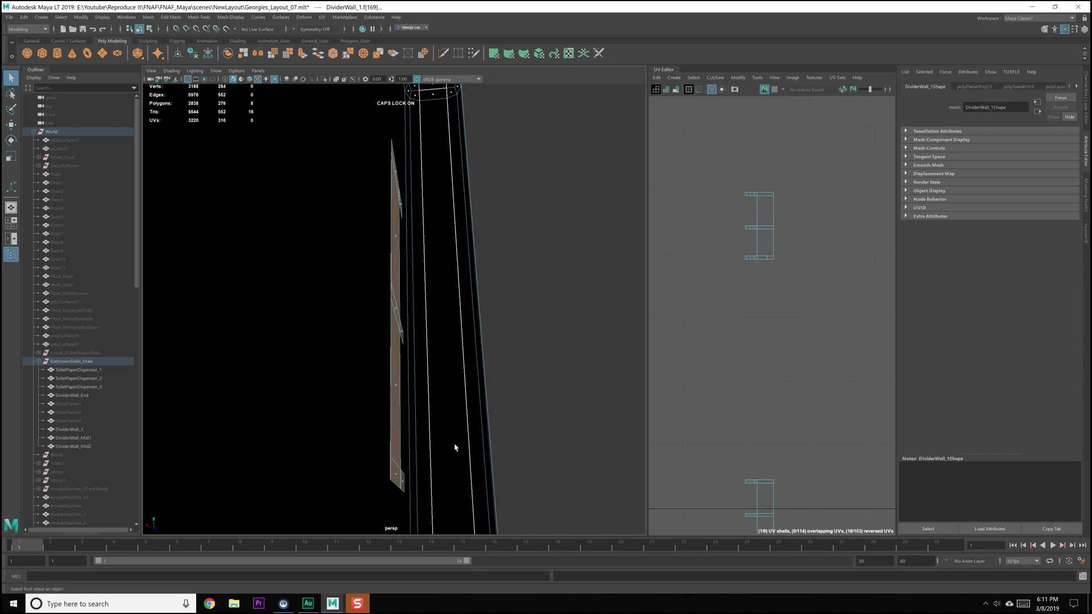
{"action": "key", "text": "Delete"}
- Delete the hidden back faces of DividerWall_1's middle hinge plate
{"action": "left_click_drag", "start_coordinate": [462, 441], "coordinate": [437, 418], "text": "alt"}
{"action": "mouse_move", "coordinate": [437, 418]}
{"action": "middle_mouse_down", "text": "alt"}
{"action": "mouse_move", "coordinate": [477, 409]}
{"action": "mouse_move", "coordinate": [424, 385]}
{"action": "mouse_move", "coordinate": [427, 436]}
{"action": "middle_mouse_up", "text": "alt"}
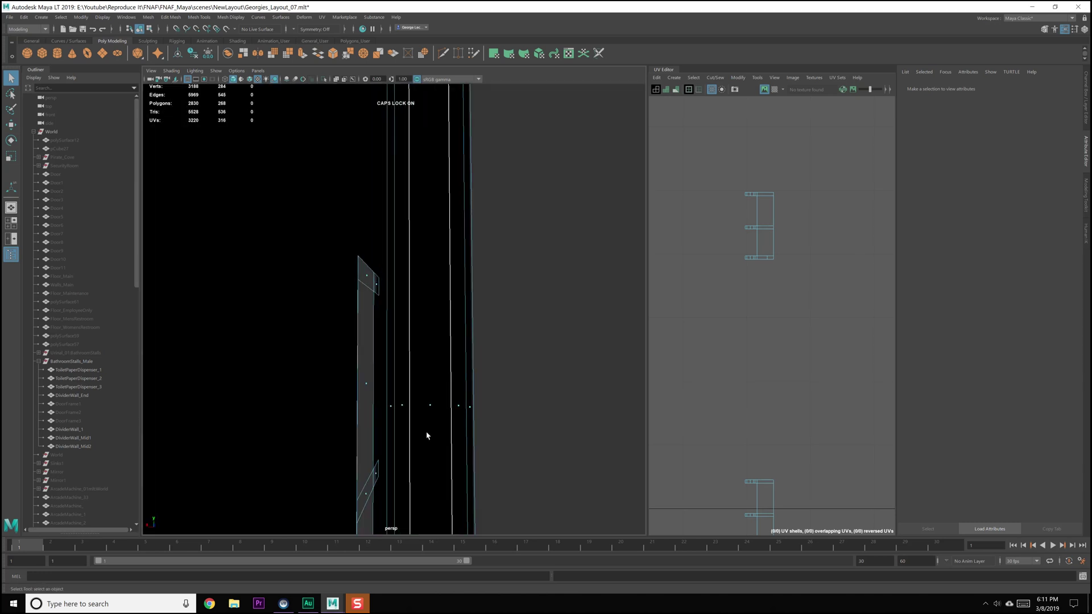
{"action": "left_click", "coordinate": [367, 277]}
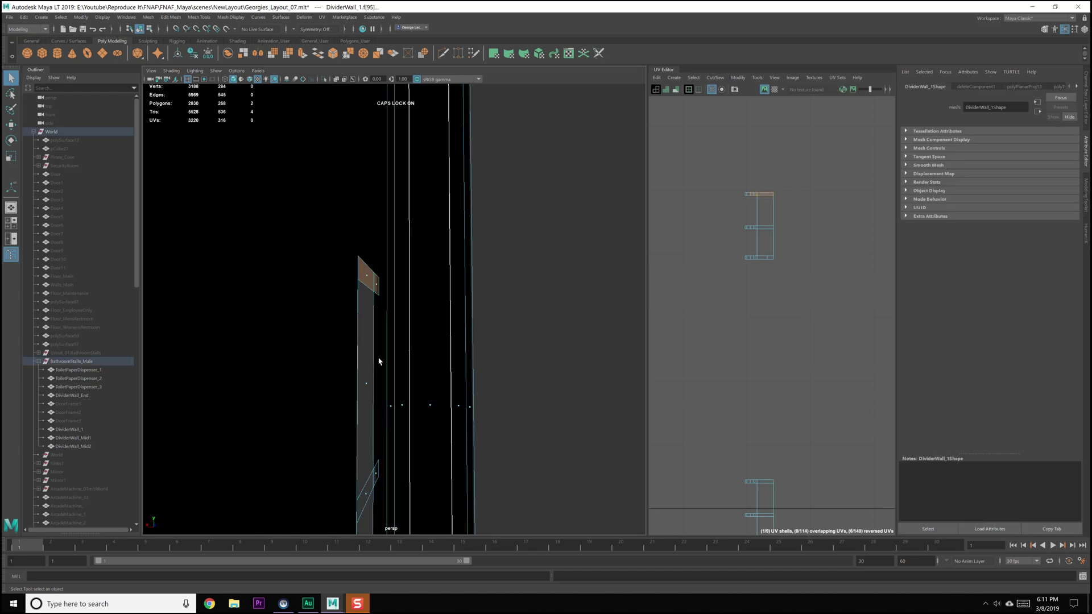
{"action": "left_click", "coordinate": [369, 387], "text": "shift"}
{"action": "middle_click_drag", "start_coordinate": [370, 434], "coordinate": [373, 369], "text": "alt"}
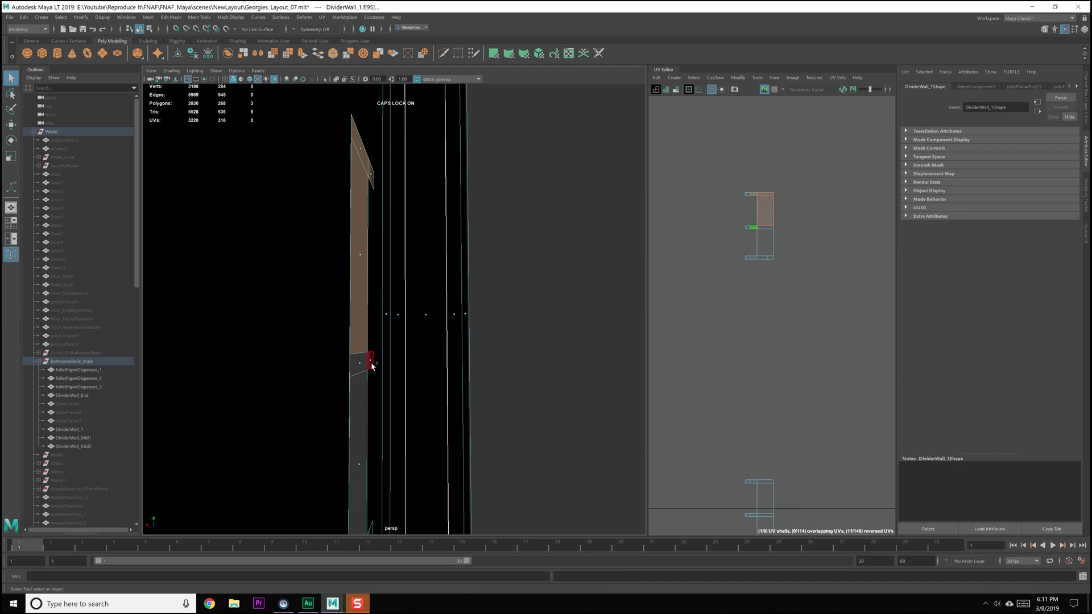
{"action": "left_click", "coordinate": [358, 366], "text": "shift"}
{"action": "mouse_move", "coordinate": [359, 366]}
{"action": "middle_mouse_down", "text": "alt"}
{"action": "mouse_move", "coordinate": [370, 426]}
{"action": "mouse_move", "coordinate": [349, 370]}
{"action": "middle_mouse_up", "text": "alt"}
{"action": "left_click", "coordinate": [351, 398], "text": "shift"}
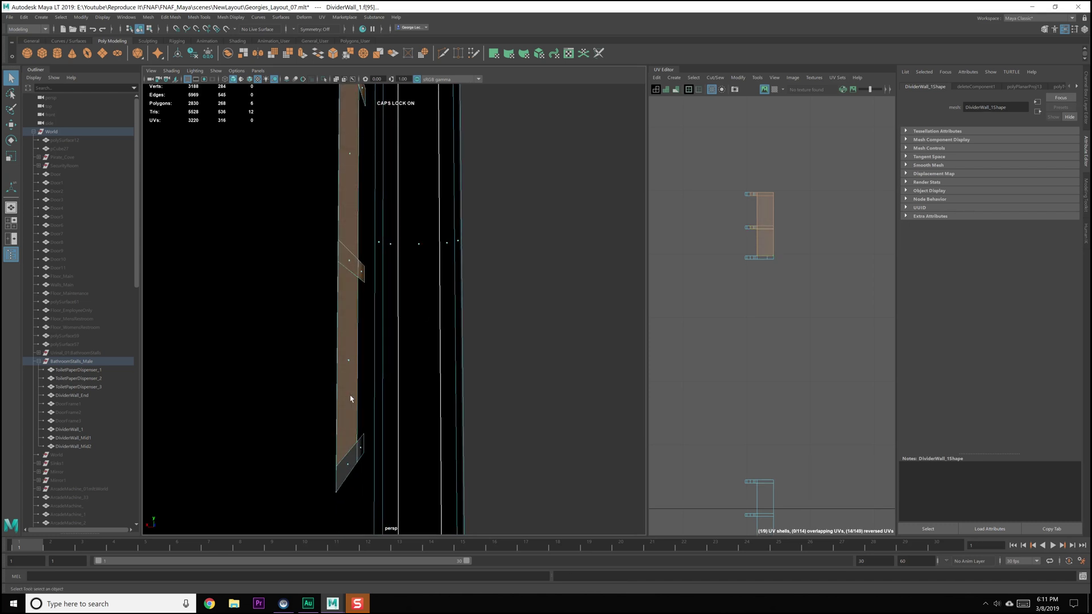
{"action": "key", "text": "w"}
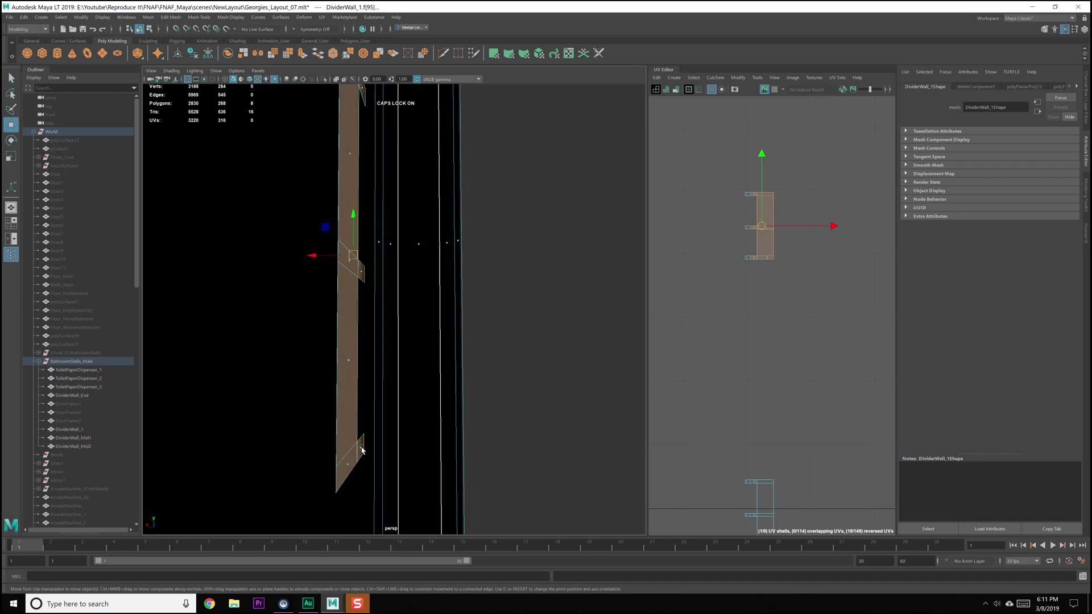
{"action": "left_click_drag", "start_coordinate": [386, 387], "coordinate": [391, 383], "text": "alt"}
{"action": "key", "text": "Delete"}
- Set the selection constraint to Angle with a value of 1 and delete the back faces of DividerWall_1's bottom hinge
{"action": "middle_click_drag", "start_coordinate": [434, 455], "coordinate": [361, 430], "text": "alt"}
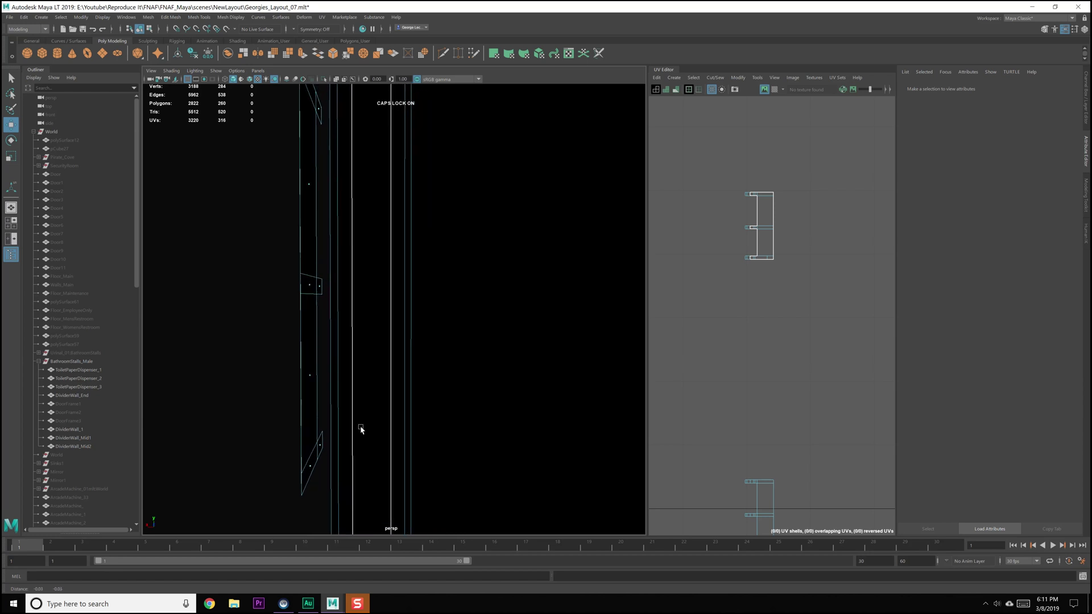
{"action": "left_click", "coordinate": [1065, 30]}
{"action": "left_click", "coordinate": [1043, 30]}
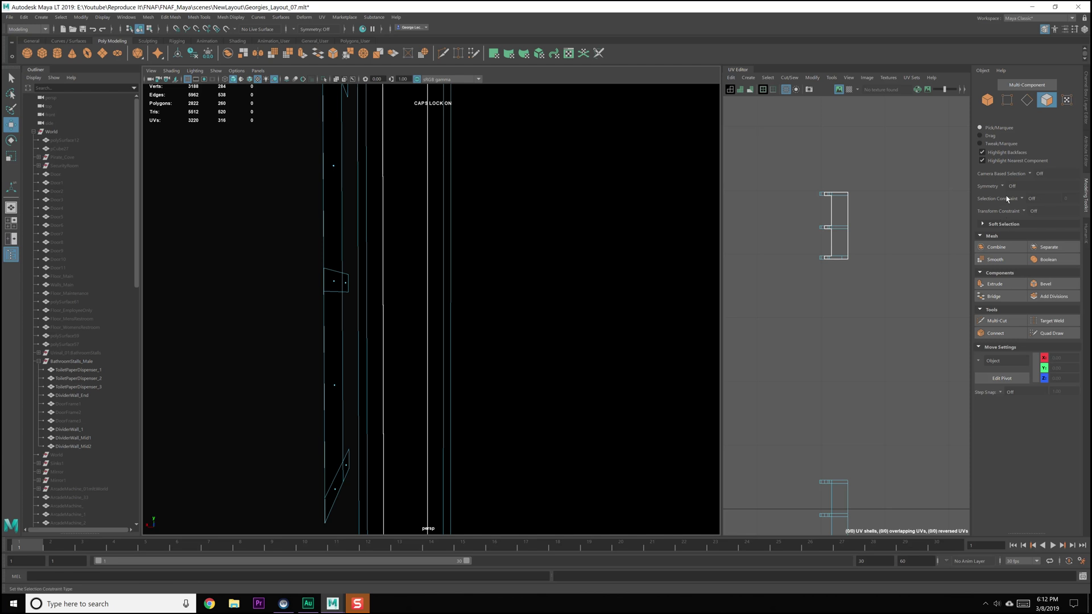
{"action": "left_click", "coordinate": [1027, 206]}
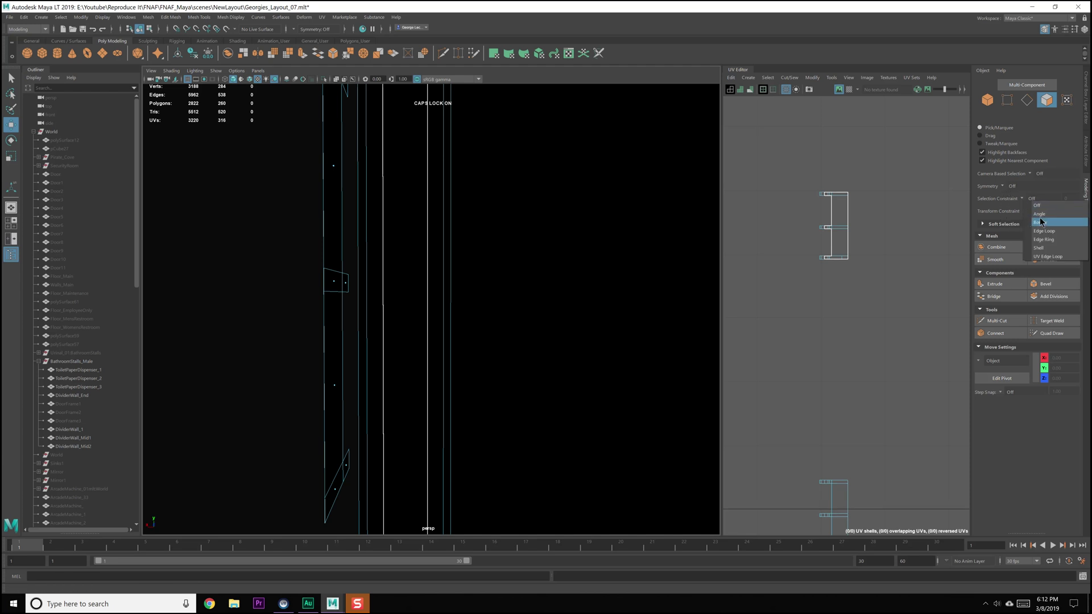
{"action": "left_click", "coordinate": [1043, 213]}
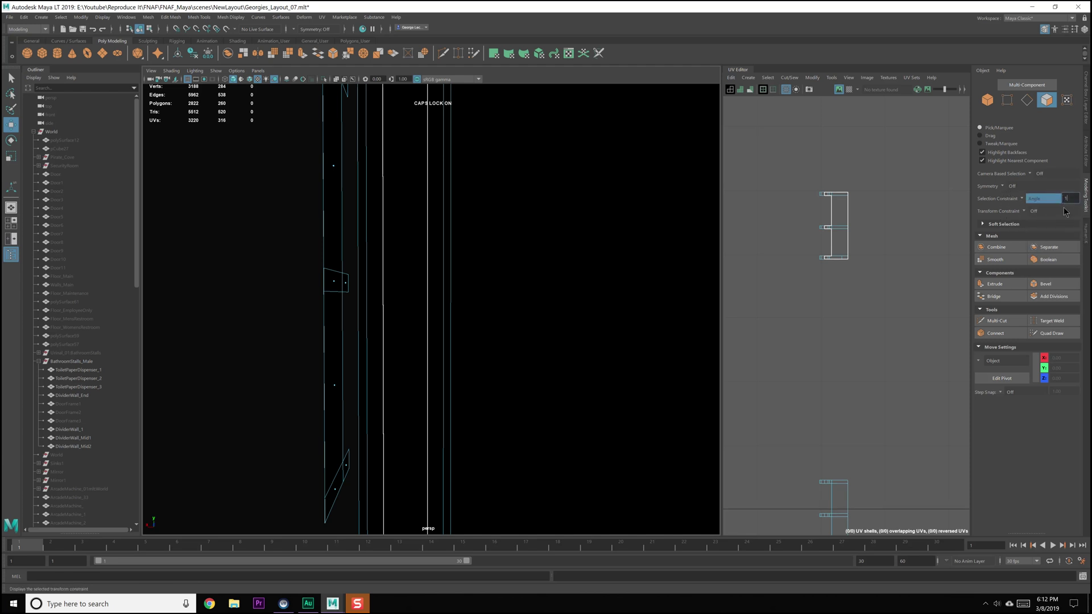
{"action": "left_click", "coordinate": [337, 283]}
{"action": "key", "text": "Delete"}
- Select the hidden back faces of all three hinges on DividerWall_Mid2 and delete them
{"action": "right_click_drag", "start_coordinate": [268, 270], "coordinate": [385, 316], "text": "alt"}
{"action": "left_click", "coordinate": [401, 315]}
{"action": "left_click", "coordinate": [380, 343]}
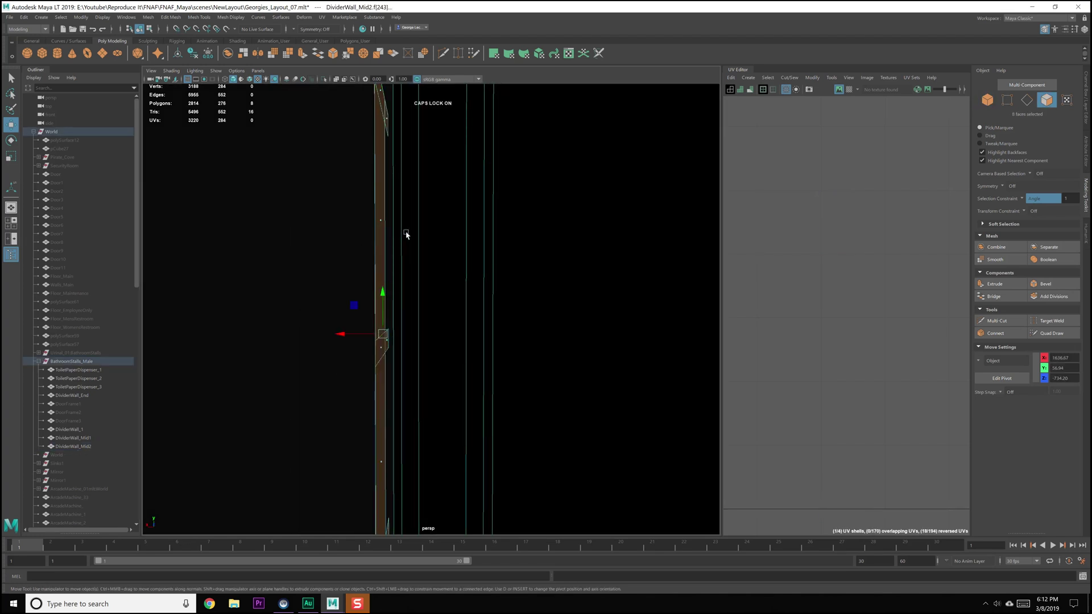
{"action": "right_click_drag", "start_coordinate": [405, 260], "coordinate": [386, 304], "text": "alt"}
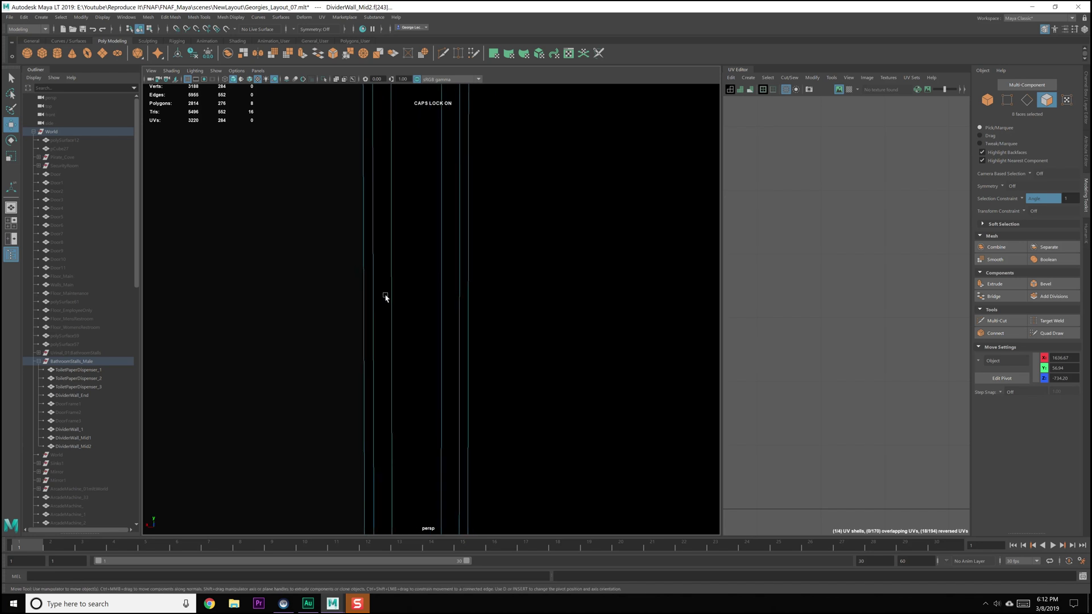
{"action": "left_click", "coordinate": [357, 243], "text": "shift"}
{"action": "right_click_drag", "start_coordinate": [382, 246], "coordinate": [366, 182], "text": "alt"}
{"action": "left_click", "coordinate": [370, 183], "text": "shift"}
{"action": "key", "text": "Delete"}
- Bring the back of DividerWall_Mid1's hinges into reach and switch that wall to face selection
{"action": "right_click_drag", "start_coordinate": [421, 232], "coordinate": [468, 268], "text": "alt"}
{"action": "left_click_drag", "start_coordinate": [467, 269], "coordinate": [415, 247], "text": "alt"}
{"action": "right_click_drag", "start_coordinate": [415, 247], "coordinate": [417, 274], "text": "alt"}
{"action": "left_click_drag", "start_coordinate": [382, 273], "coordinate": [459, 277], "text": "alt"}
{"action": "left_click", "coordinate": [447, 211]}
{"action": "right_click_drag", "start_coordinate": [440, 195], "coordinate": [441, 212]}
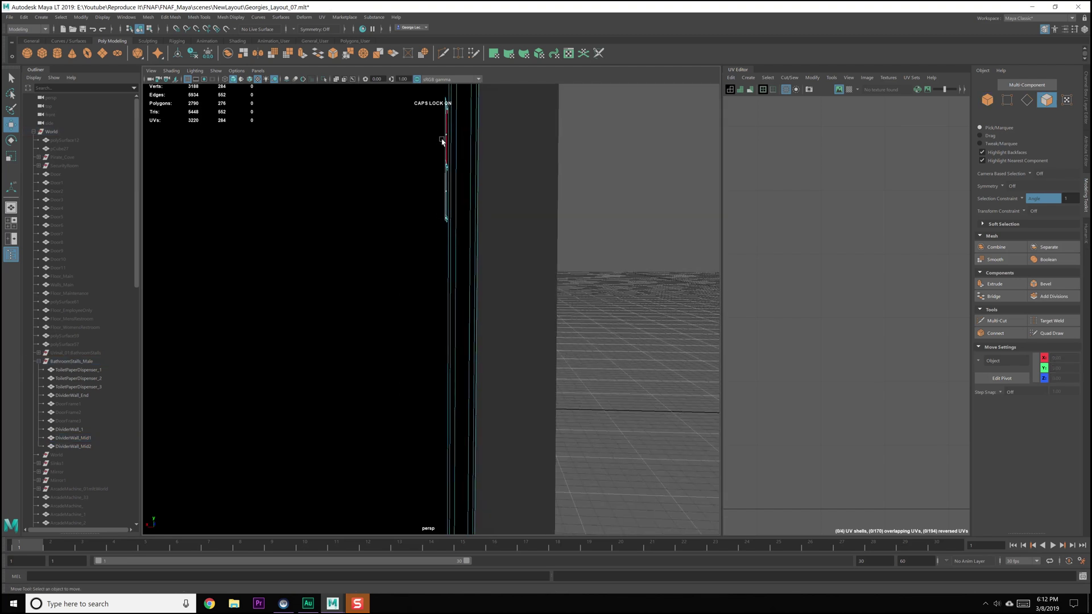
- Select the hidden back faces of all three hinges on DividerWall_Mid1 and delete them
{"action": "left_click", "coordinate": [444, 154]}
{"action": "left_click_drag", "start_coordinate": [447, 235], "coordinate": [450, 316], "text": "alt"}
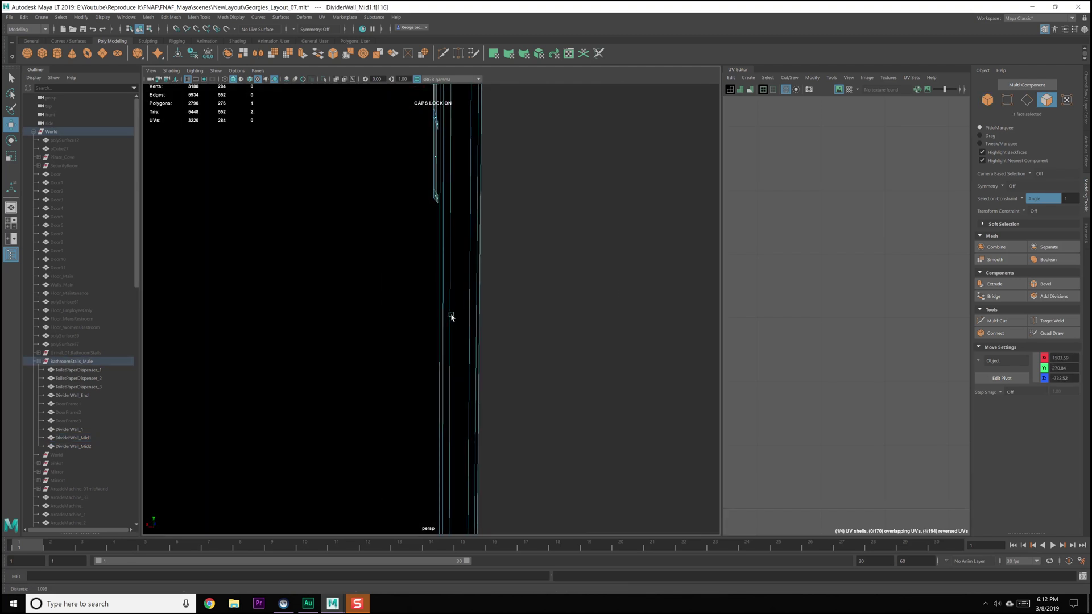
{"action": "left_click_drag", "start_coordinate": [423, 277], "coordinate": [420, 252], "text": "alt"}
{"action": "left_click_drag", "start_coordinate": [410, 348], "coordinate": [390, 282], "text": "alt"}
{"action": "left_click", "coordinate": [443, 225], "text": "shift"}
{"action": "left_click_drag", "start_coordinate": [430, 367], "coordinate": [443, 282], "text": "alt"}
{"action": "middle_click_drag", "start_coordinate": [443, 282], "coordinate": [432, 224], "text": "alt"}
{"action": "left_click_drag", "start_coordinate": [432, 224], "coordinate": [425, 302], "text": "alt"}
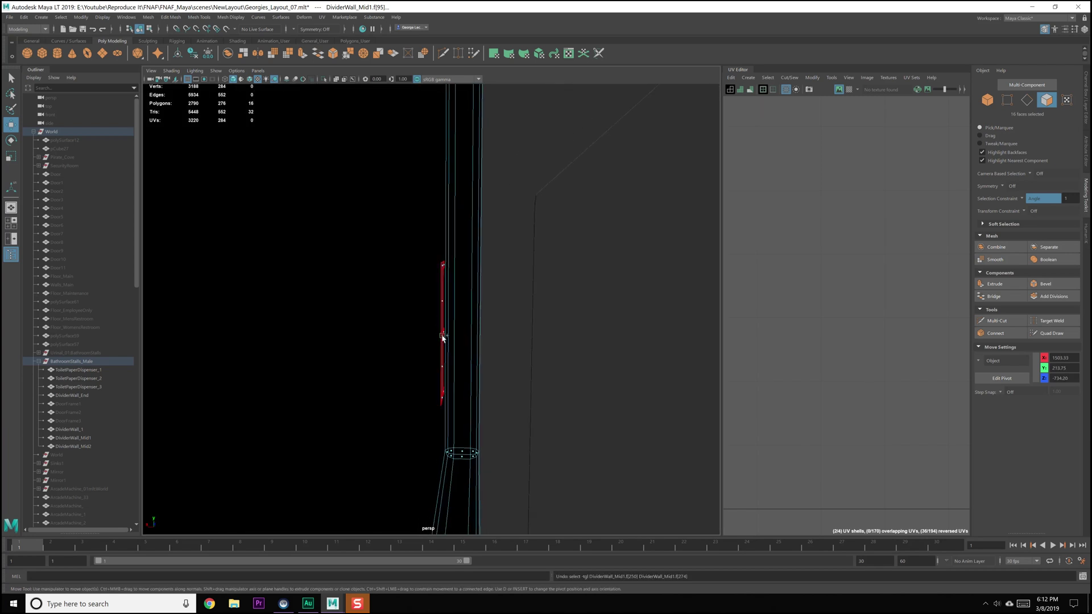
{"action": "left_click_drag", "start_coordinate": [441, 321], "coordinate": [436, 288], "text": "alt"}
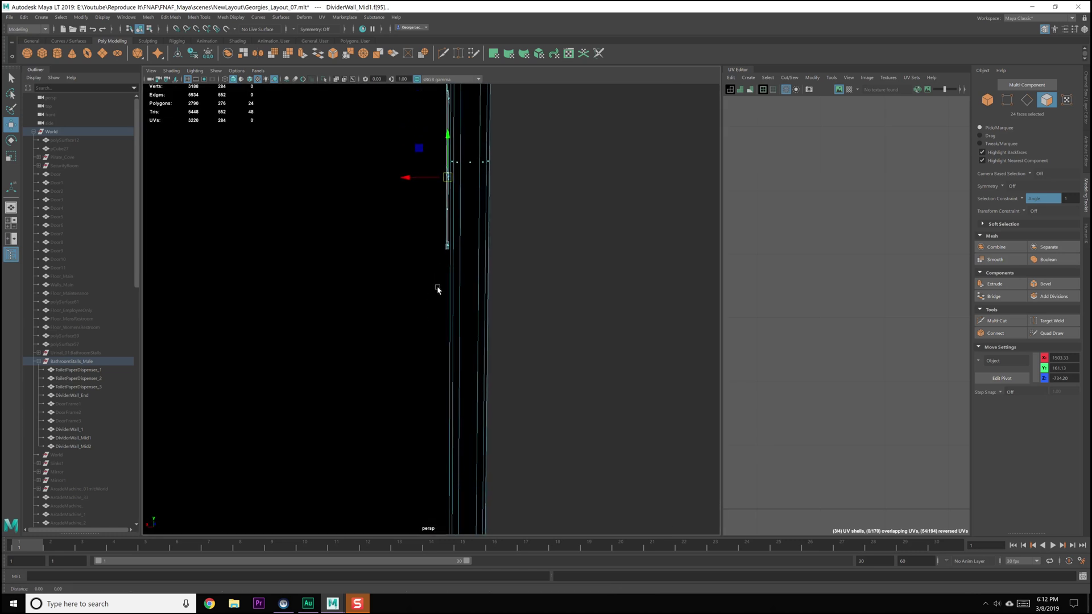
{"action": "key", "text": "Delete"}
- Leave face editing, return to object selection and deselect everything
{"action": "scroll", "coordinate": [434, 283], "scroll_direction": "down", "scroll_amount": 10}
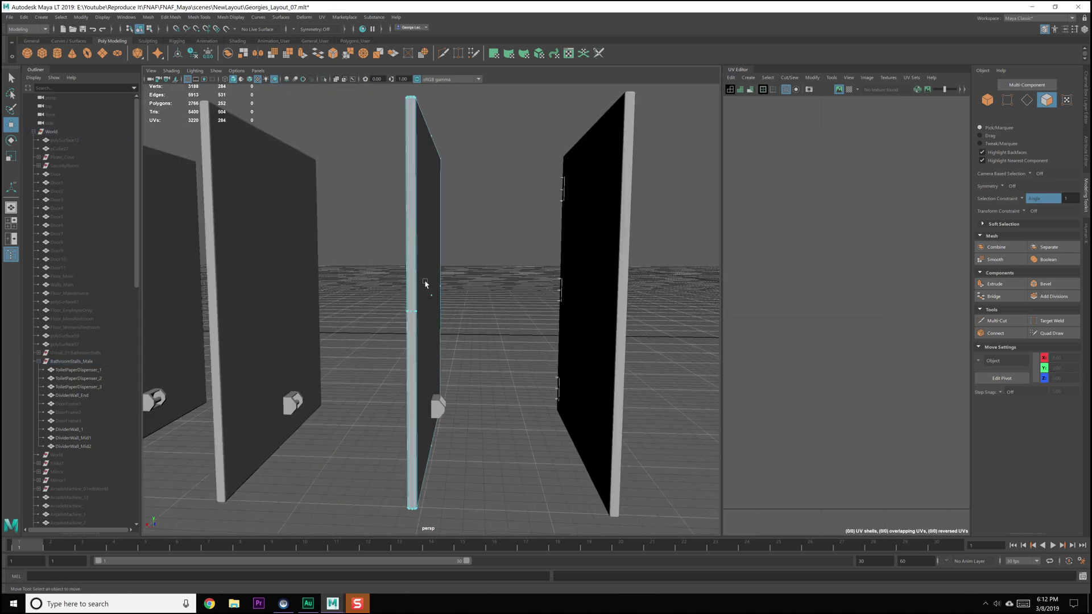
{"action": "key", "text": "q"}
{"action": "left_click_drag", "start_coordinate": [425, 284], "coordinate": [413, 313], "text": "alt"}
{"action": "left_click_drag", "start_coordinate": [405, 239], "coordinate": [383, 244], "text": "alt"}
{"action": "key", "text": "F8"}
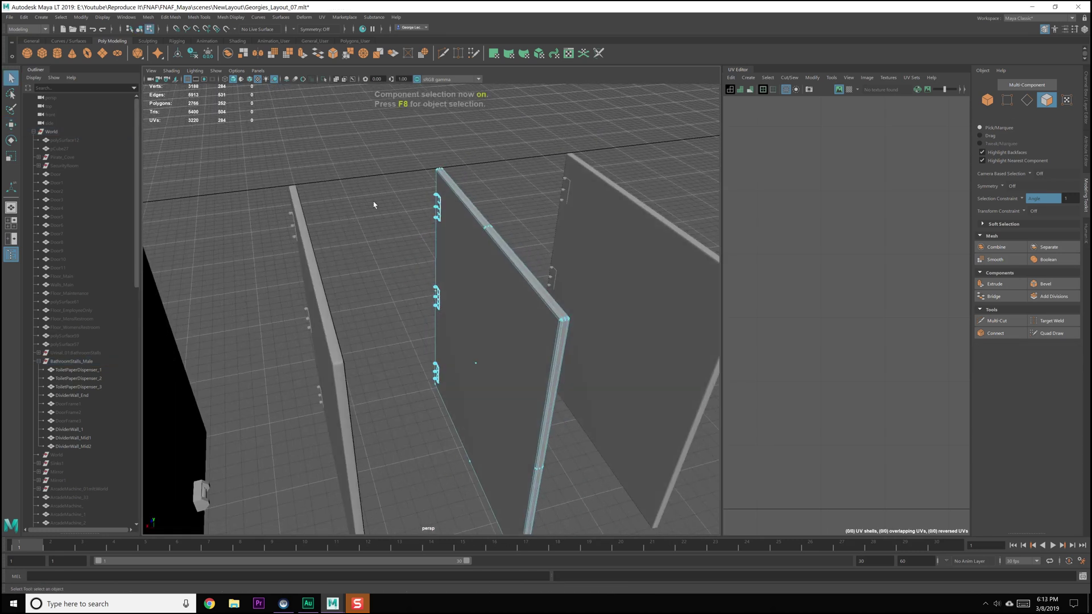
{"action": "left_click", "coordinate": [385, 196]}
- Save the scene as a new version named Georgies_Layout_08.mlt
{"action": "left_click", "coordinate": [13, 20]}
{"action": "left_click", "coordinate": [34, 57]}
{"action": "left_click", "coordinate": [162, 389]}
{"action": "type", "text": "8"}
{"action": "key", "text": "Return"}
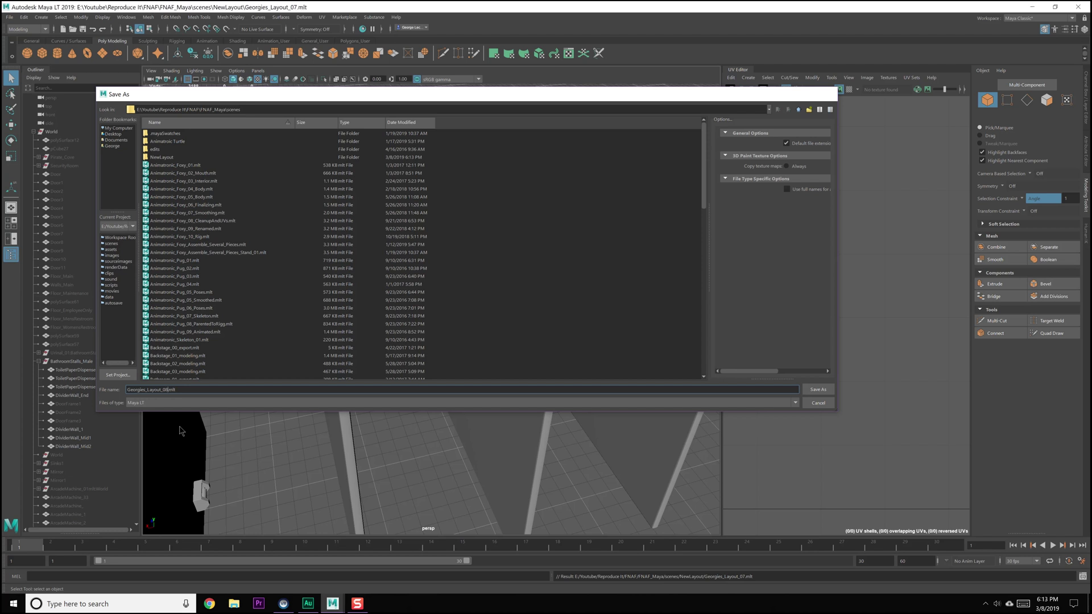
- Select DividerWall_1, switch it to face selection and pick the upward-facing faces of its upper hinge
{"action": "left_click", "coordinate": [599, 324]}
{"action": "left_click_drag", "start_coordinate": [597, 323], "coordinate": [365, 359], "text": "alt"}
{"action": "scroll", "coordinate": [374, 360], "scroll_direction": "up", "scroll_amount": 8}
{"action": "middle_click_drag", "start_coordinate": [266, 279], "coordinate": [413, 276], "text": "alt"}
{"action": "scroll", "coordinate": [421, 346], "scroll_direction": "up", "scroll_amount": 10}
{"action": "middle_click_drag", "start_coordinate": [368, 206], "coordinate": [404, 298], "text": "alt"}
{"action": "right_click_drag", "start_coordinate": [373, 174], "coordinate": [374, 194]}
{"action": "left_click", "coordinate": [373, 171]}
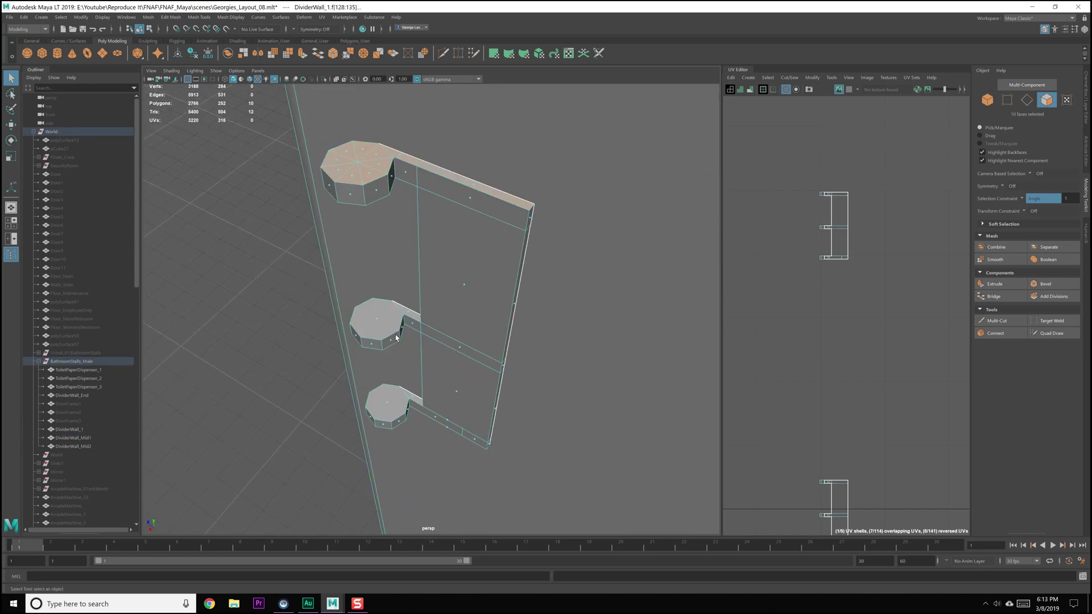
{"action": "left_click", "coordinate": [392, 399], "text": "shift"}
- Add the remaining upward-facing faces and the undersides of the upper hinge on DividerWall_1 to the face selection
{"action": "left_click_drag", "start_coordinate": [392, 398], "coordinate": [400, 381], "text": "alt"}
{"action": "middle_click_drag", "start_coordinate": [341, 327], "coordinate": [358, 378], "text": "alt"}
{"action": "middle_click_drag", "start_coordinate": [367, 245], "coordinate": [400, 418], "text": "alt"}
{"action": "left_click_drag", "start_coordinate": [401, 423], "coordinate": [404, 349], "text": "alt"}
{"action": "middle_click_drag", "start_coordinate": [454, 212], "coordinate": [427, 260], "text": "alt"}
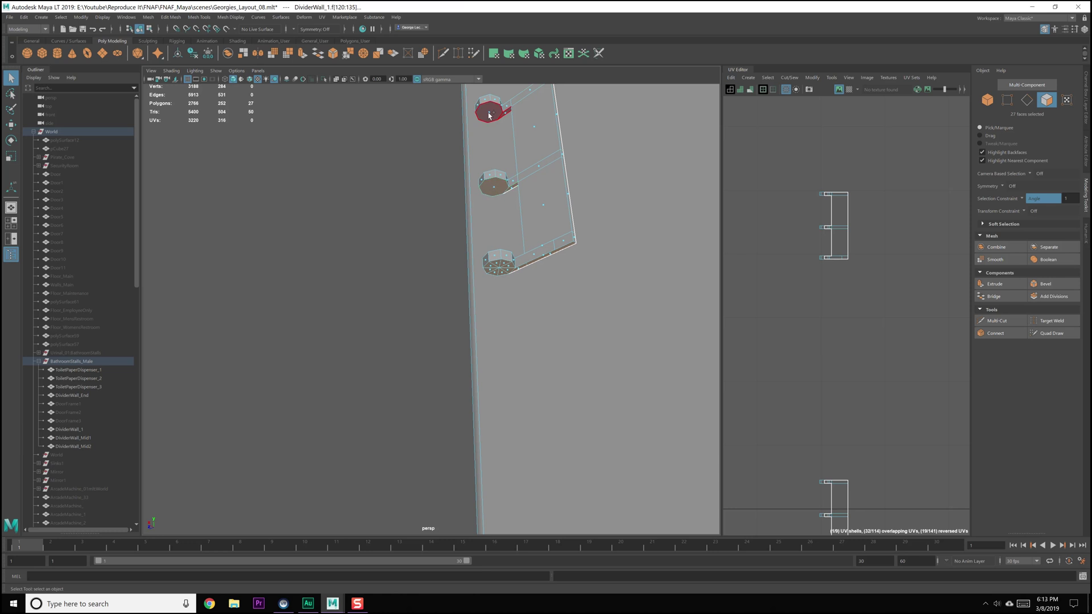
{"action": "middle_click_drag", "start_coordinate": [508, 124], "coordinate": [485, 157], "text": "alt"}
{"action": "left_click_drag", "start_coordinate": [471, 165], "coordinate": [460, 392], "text": "alt"}
{"action": "middle_click_drag", "start_coordinate": [460, 394], "coordinate": [462, 280], "text": "alt"}
{"action": "left_click_drag", "start_coordinate": [463, 280], "coordinate": [543, 265], "text": "alt"}
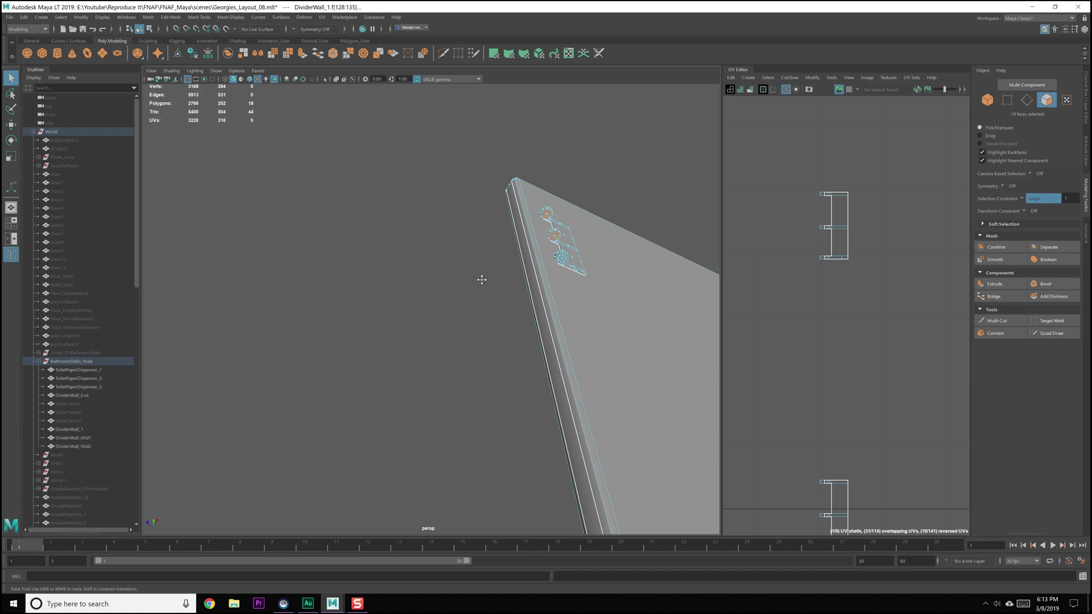
- Add the upward-facing faces of the middle and lower hinges to the selection
{"action": "middle_click_drag", "start_coordinate": [481, 280], "coordinate": [448, 282], "text": "alt"}
{"action": "left_click_drag", "start_coordinate": [476, 319], "coordinate": [421, 337], "text": "alt"}
{"action": "left_click_drag", "start_coordinate": [607, 271], "coordinate": [435, 251], "text": "alt"}
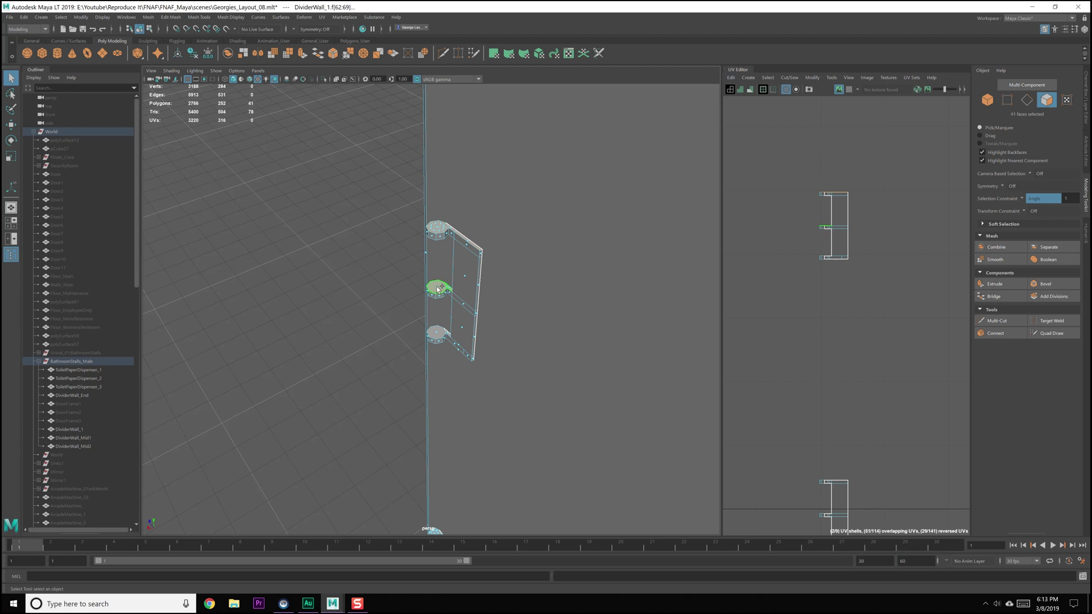
{"action": "left_click_drag", "start_coordinate": [438, 336], "coordinate": [439, 276], "text": "alt"}
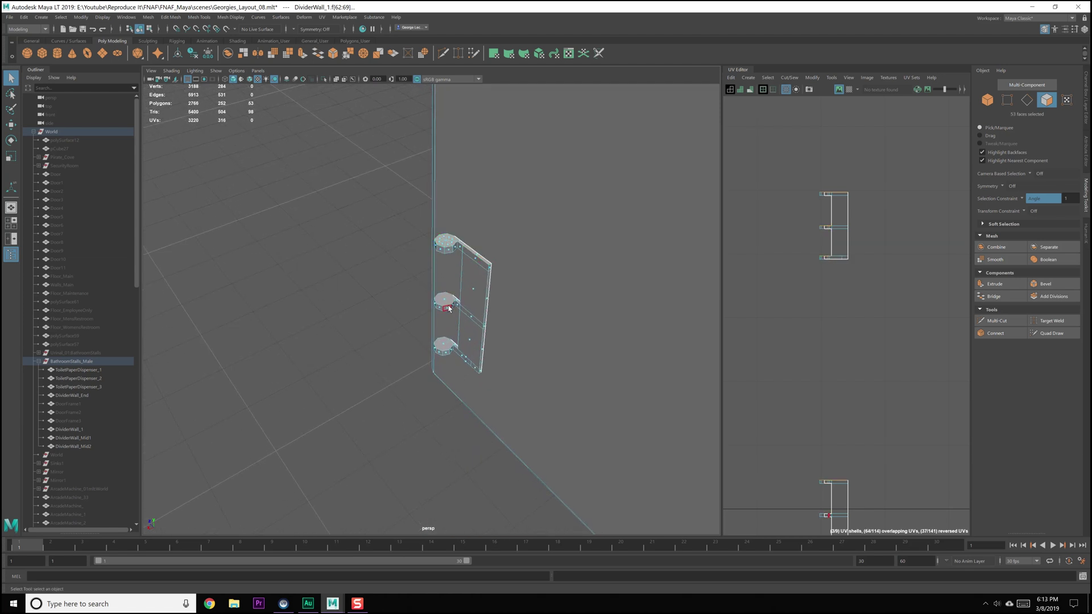
{"action": "left_click", "coordinate": [444, 344], "text": "shift"}
- Add the downward-facing faces of the lower and middle hinges to the selection
{"action": "left_click_drag", "start_coordinate": [444, 344], "coordinate": [437, 323], "text": "alt"}
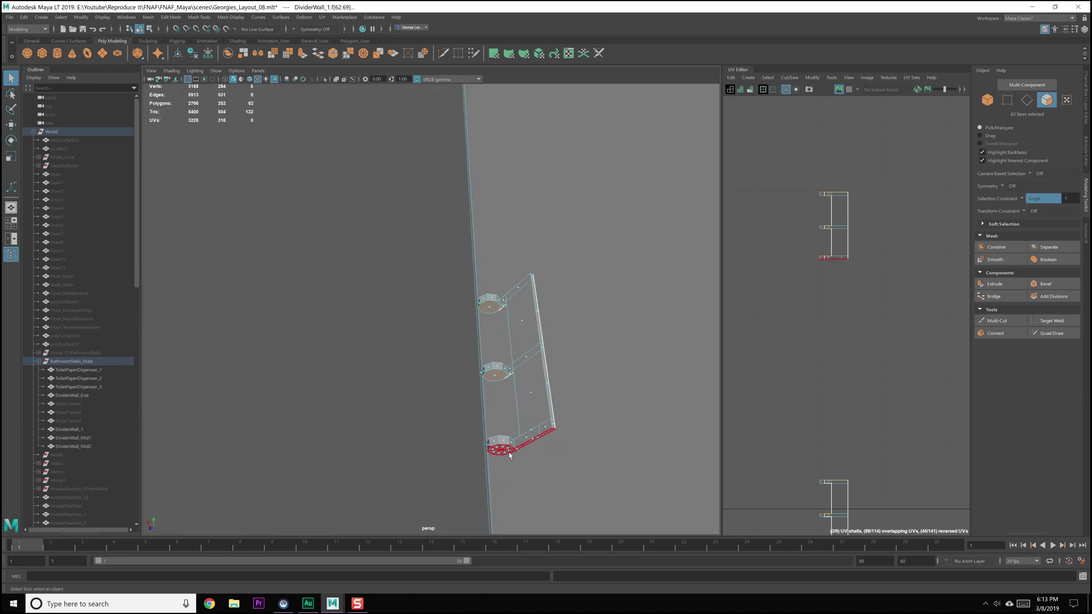
{"action": "left_click", "coordinate": [527, 439], "text": "shift"}
{"action": "right_click_drag", "start_coordinate": [526, 441], "coordinate": [519, 358], "text": "alt"}
{"action": "middle_click_drag", "start_coordinate": [500, 261], "coordinate": [498, 333], "text": "alt"}
{"action": "right_click_drag", "start_coordinate": [485, 312], "coordinate": [438, 246], "text": "alt"}
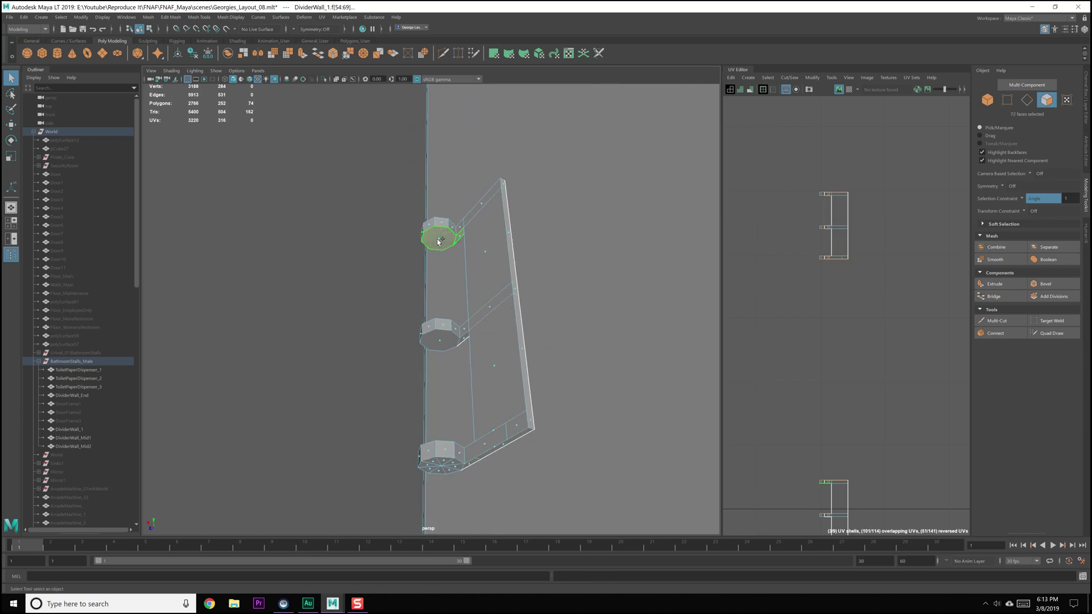
{"action": "left_click", "coordinate": [439, 471], "text": "shift"}
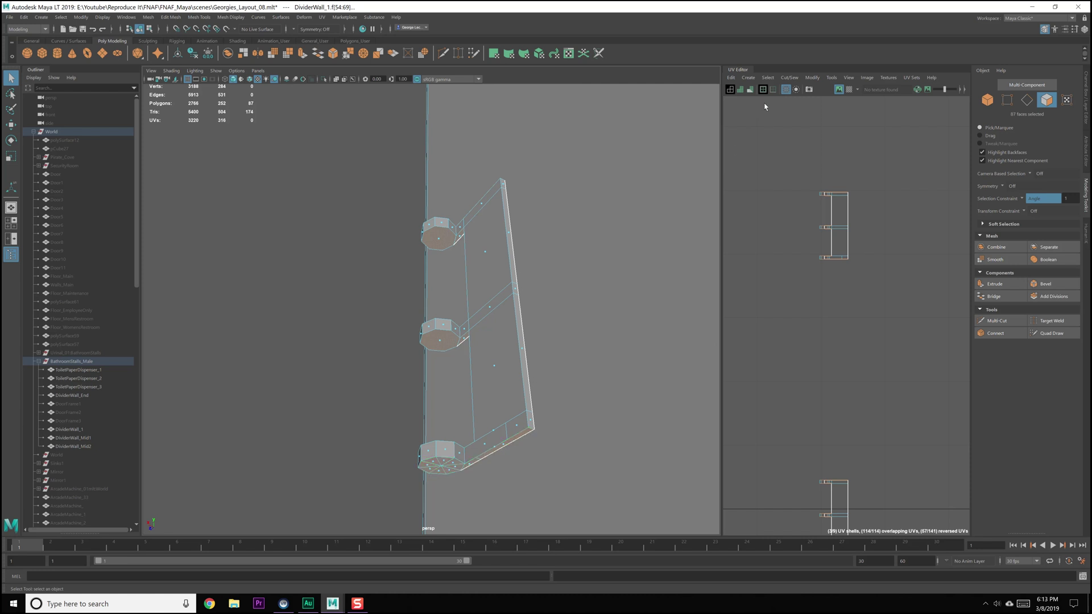
- Apply planar mapping to the selected hinge cap faces, projected from the Y axis and fitted to the bounding box
{"action": "left_click", "coordinate": [745, 78]}
{"action": "left_click", "coordinate": [821, 147]}
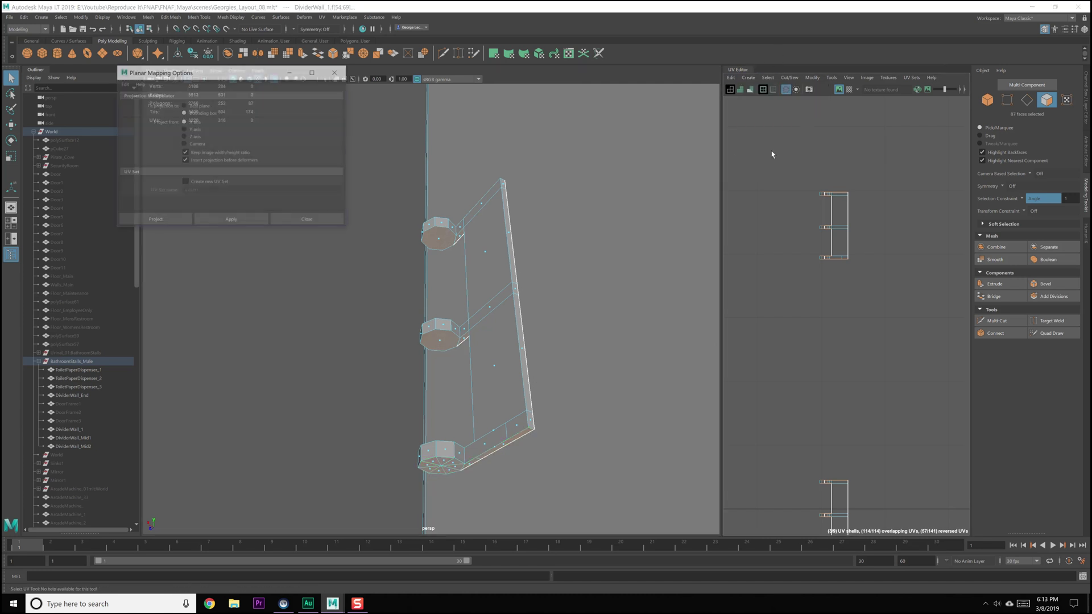
{"action": "left_click", "coordinate": [249, 225]}
- Pull the overlapping hinge cap UV shells apart horizontally so they form a row
{"action": "right_click_drag", "start_coordinate": [880, 311], "coordinate": [852, 334], "text": "alt"}
{"action": "left_click_drag", "start_coordinate": [818, 367], "coordinate": [834, 308]}
{"action": "right_click_drag", "start_coordinate": [832, 309], "coordinate": [845, 323], "text": "alt"}
{"action": "left_click", "coordinate": [860, 331]}
{"action": "left_click", "coordinate": [854, 343]}
{"action": "key", "text": "w"}
{"action": "left_click_drag", "start_coordinate": [909, 305], "coordinate": [827, 305]}
{"action": "left_click", "coordinate": [851, 364]}
{"action": "right_click_drag", "start_coordinate": [913, 378], "coordinate": [881, 335], "text": "alt"}
{"action": "left_click_drag", "start_coordinate": [894, 332], "coordinate": [824, 336]}
{"action": "left_click", "coordinate": [870, 367]}
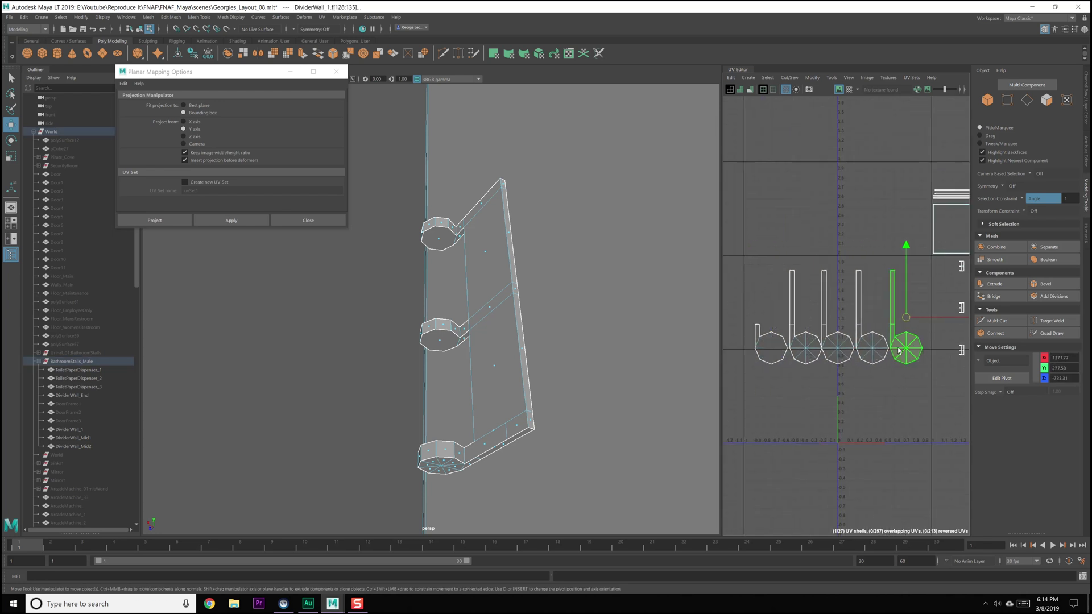
- Separate the remaining stacked cap shells along the row and clear the UV selection
{"action": "middle_click_drag", "start_coordinate": [898, 351], "coordinate": [855, 357], "text": "alt"}
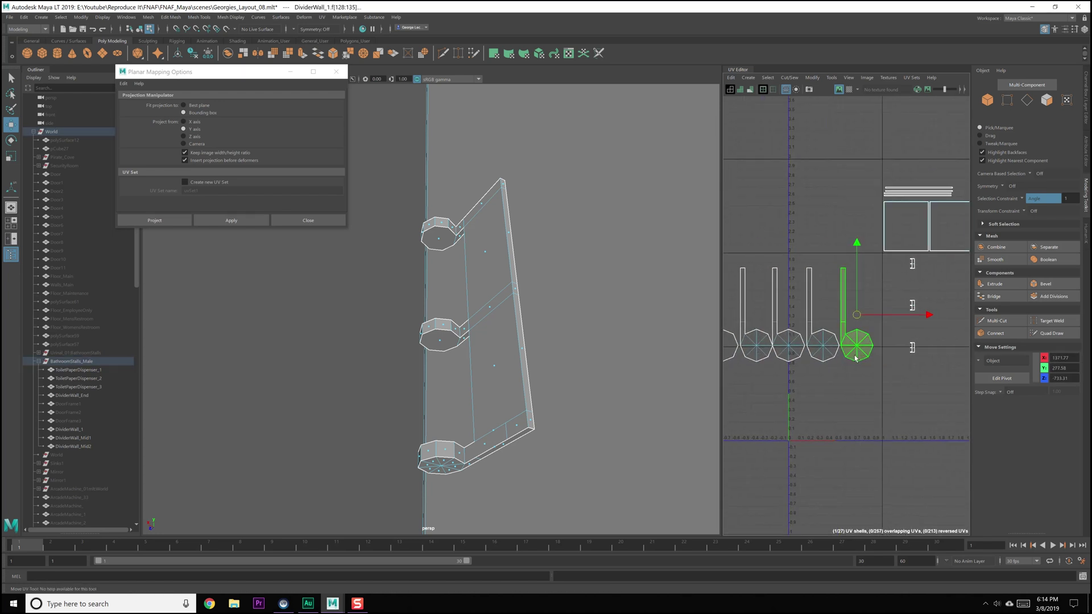
{"action": "left_click_drag", "start_coordinate": [927, 316], "coordinate": [962, 317]}
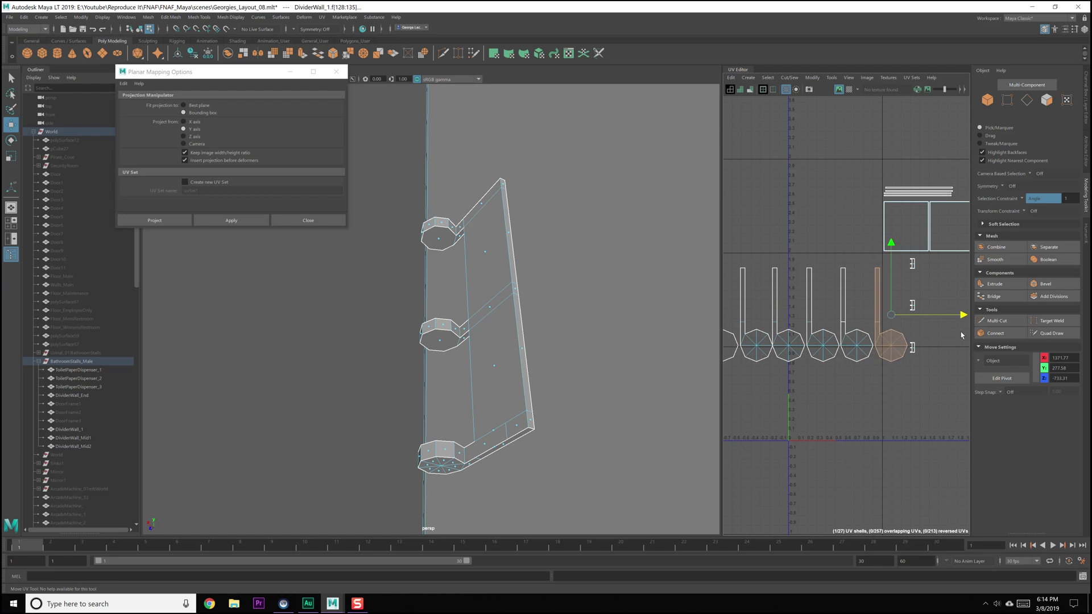
{"action": "left_click", "coordinate": [861, 348]}
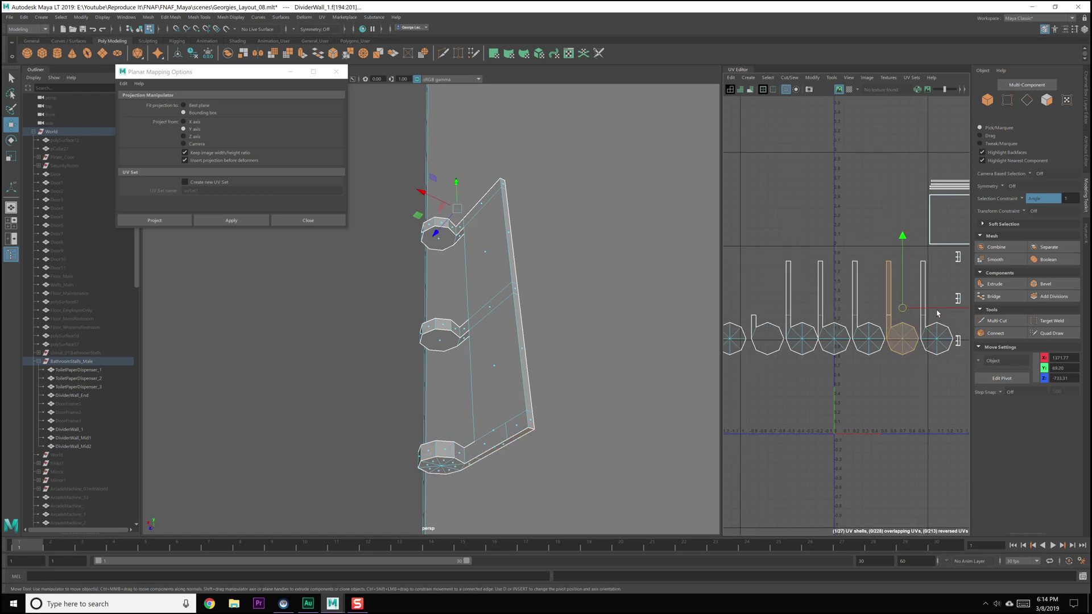
{"action": "left_click_drag", "start_coordinate": [935, 311], "coordinate": [730, 329]}
{"action": "left_click", "coordinate": [936, 343]}
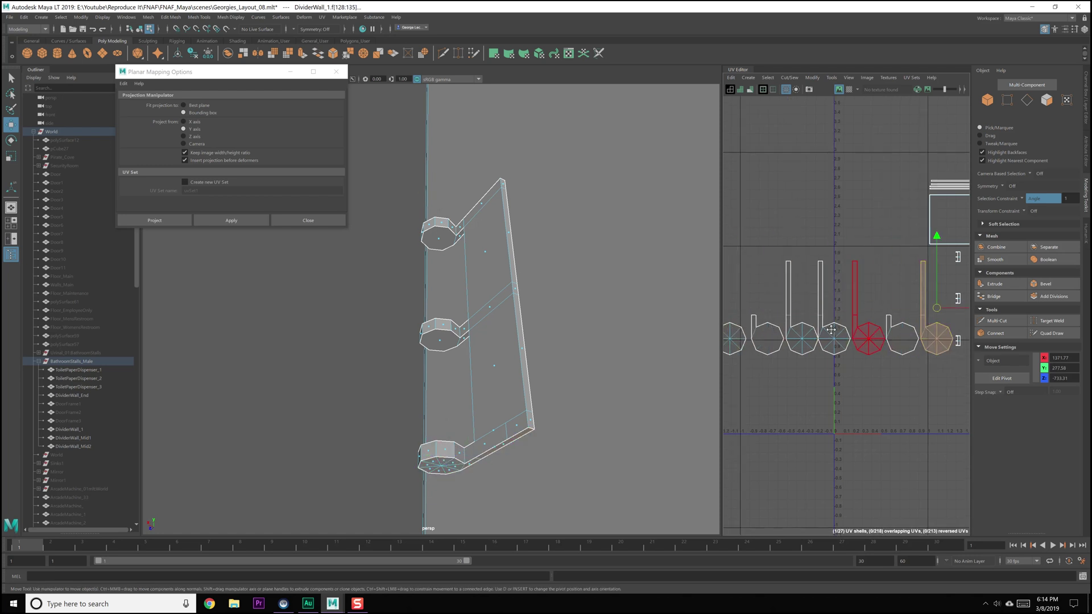
{"action": "middle_click_drag", "start_coordinate": [869, 340], "coordinate": [941, 337], "text": "alt"}
{"action": "left_click", "coordinate": [830, 278]}
{"action": "scroll", "coordinate": [865, 320], "scroll_direction": "down", "scroll_amount": 3}
{"action": "middle_click_drag", "start_coordinate": [865, 322], "coordinate": [751, 354], "text": "alt"}
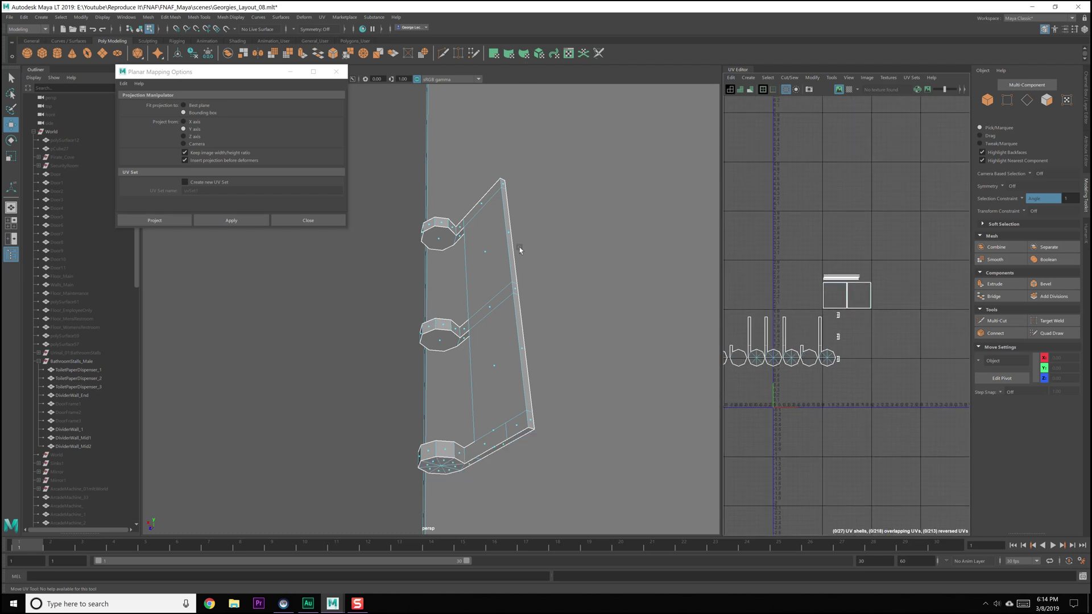
{"action": "double_click", "coordinate": [490, 308]}
{"action": "left_click_drag", "start_coordinate": [483, 291], "coordinate": [487, 324], "text": "alt"}
{"action": "middle_click_drag", "start_coordinate": [487, 324], "coordinate": [489, 301], "text": "alt"}
{"action": "middle_click_drag", "start_coordinate": [489, 197], "coordinate": [481, 327], "text": "alt"}
{"action": "key", "text": "q"}
{"action": "left_click_drag", "start_coordinate": [472, 191], "coordinate": [503, 218], "text": "alt"}
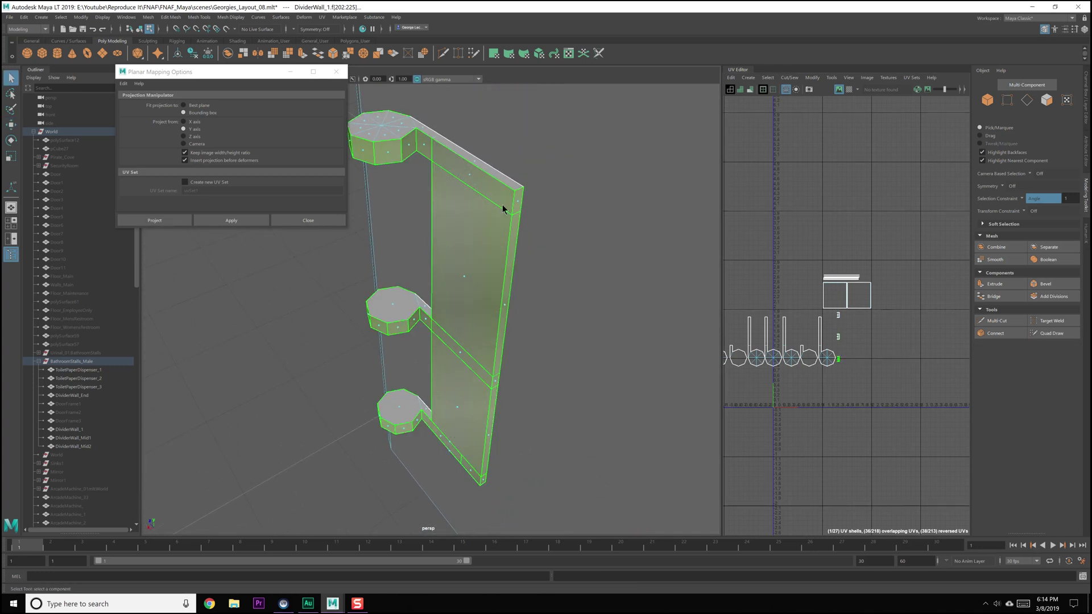
{"action": "key", "text": "F10"}
{"action": "double_click", "coordinate": [519, 189]}
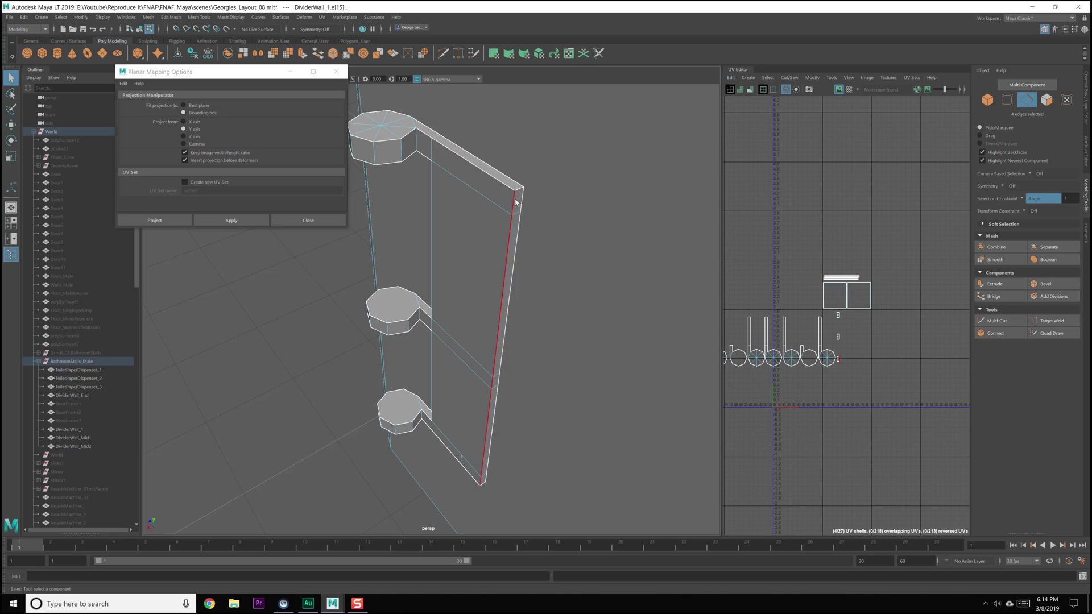
{"action": "left_click_drag", "start_coordinate": [518, 193], "coordinate": [567, 419], "text": "alt"}
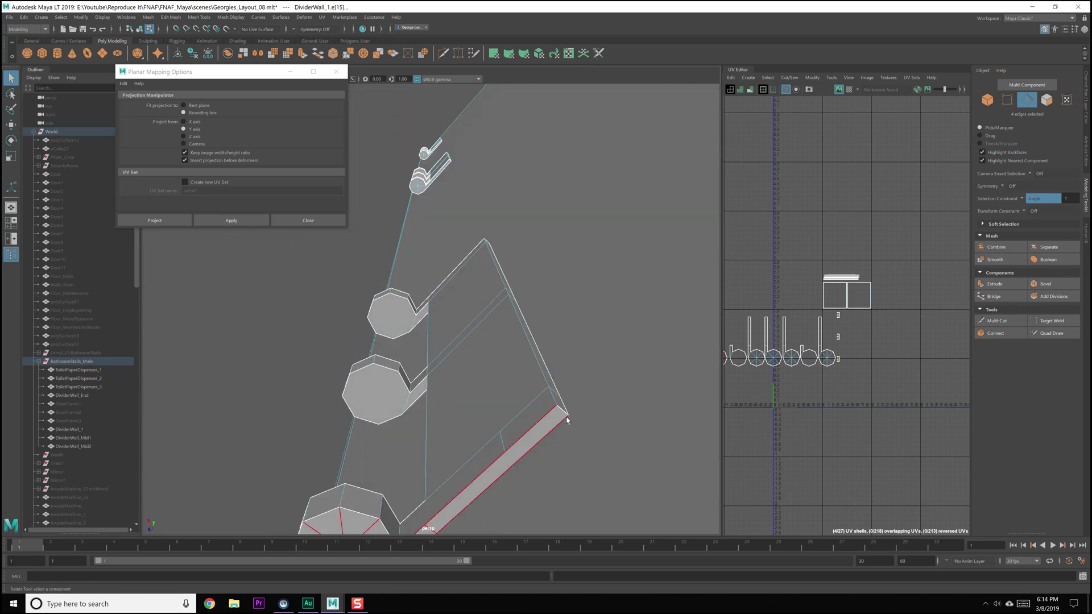
{"action": "left_click_drag", "start_coordinate": [436, 311], "coordinate": [464, 319], "text": "alt"}
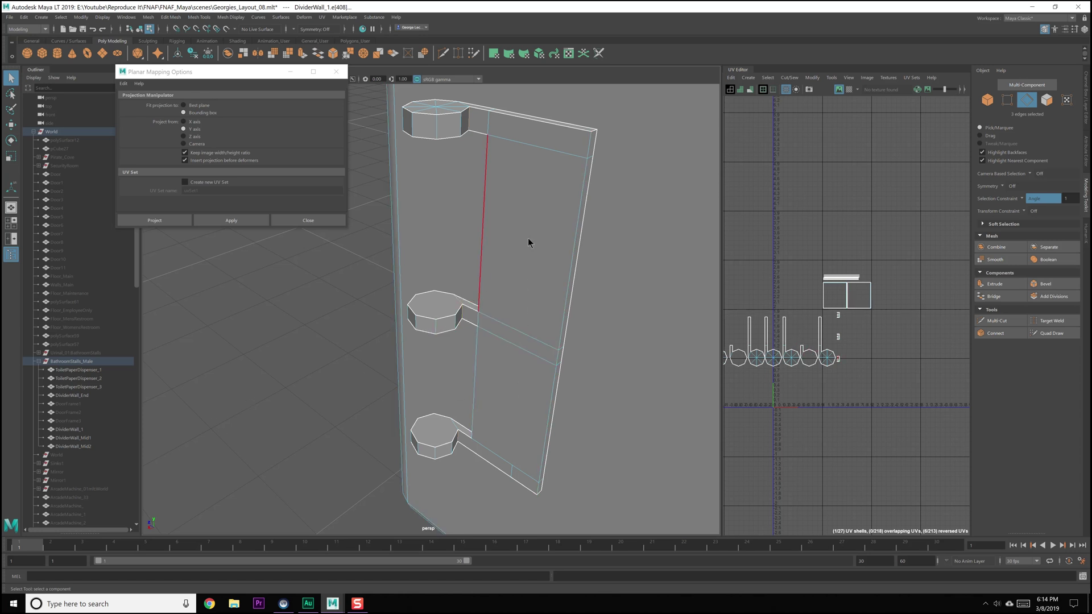
- Return to face selection and turn the selection constraint off
{"action": "right_click_drag", "start_coordinate": [528, 238], "coordinate": [539, 310]}
{"action": "left_click", "coordinate": [539, 328]}
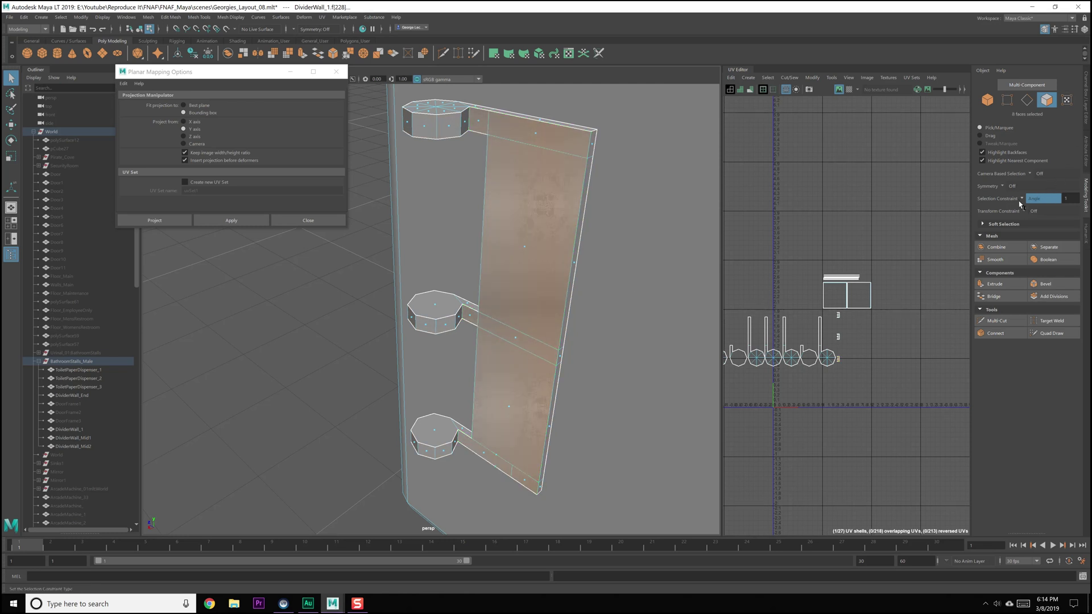
{"action": "left_click", "coordinate": [1041, 198]}
{"action": "left_click", "coordinate": [1037, 206]}
{"action": "left_click", "coordinate": [512, 343]}
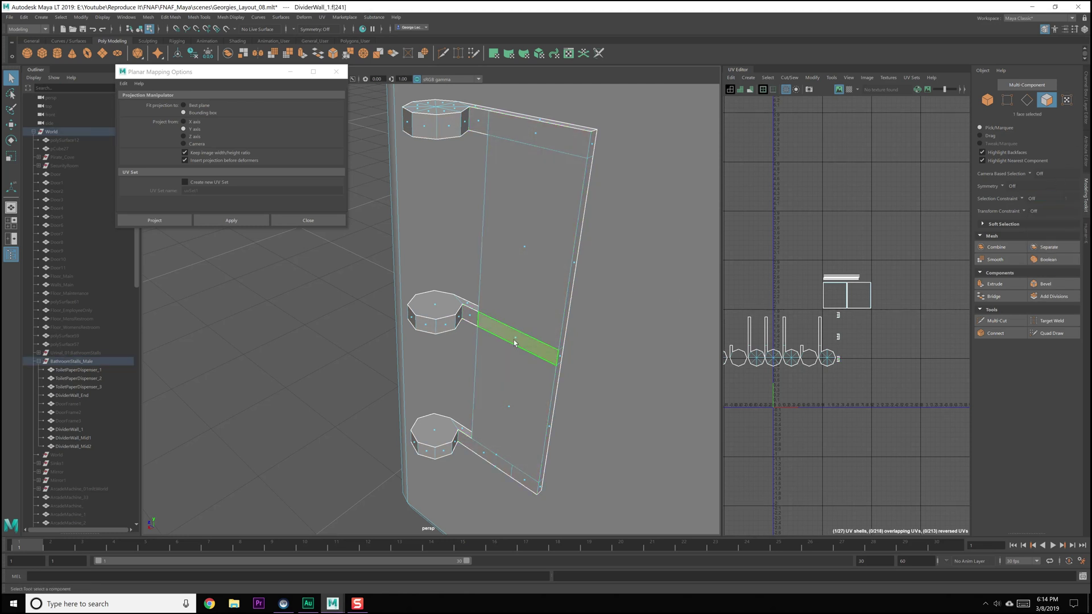
- Switch to UV shell selection and select the plate-and-side shells of all three hinges
{"action": "right_click", "coordinate": [519, 281]}
{"action": "right_click_drag", "start_coordinate": [523, 284], "coordinate": [554, 268]}
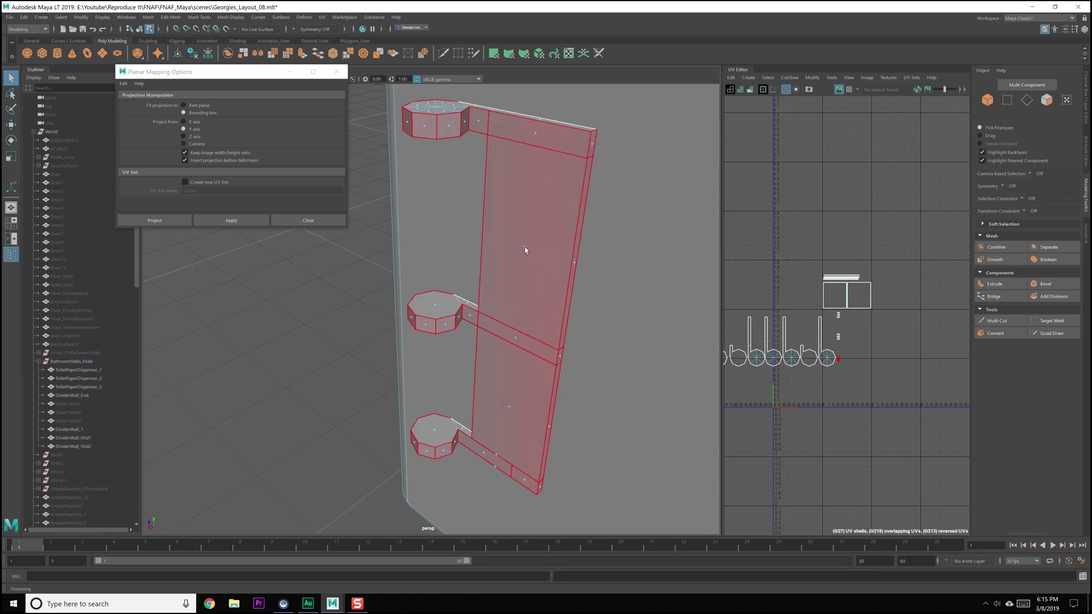
{"action": "left_click", "coordinate": [524, 247]}
{"action": "left_click_drag", "start_coordinate": [472, 254], "coordinate": [484, 292], "text": "alt"}
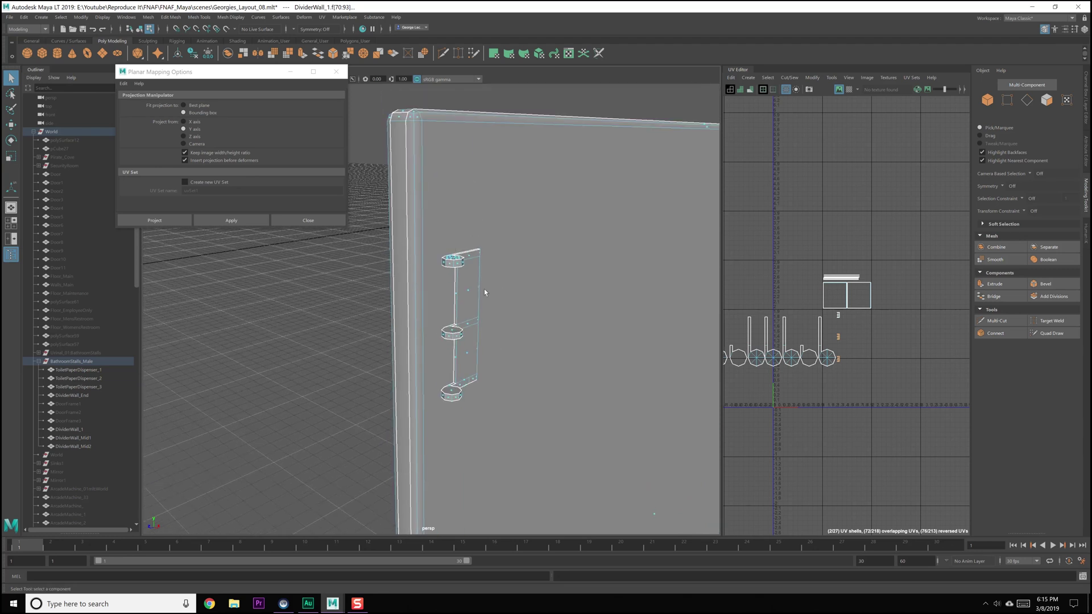
{"action": "left_click", "coordinate": [468, 292], "text": "shift"}
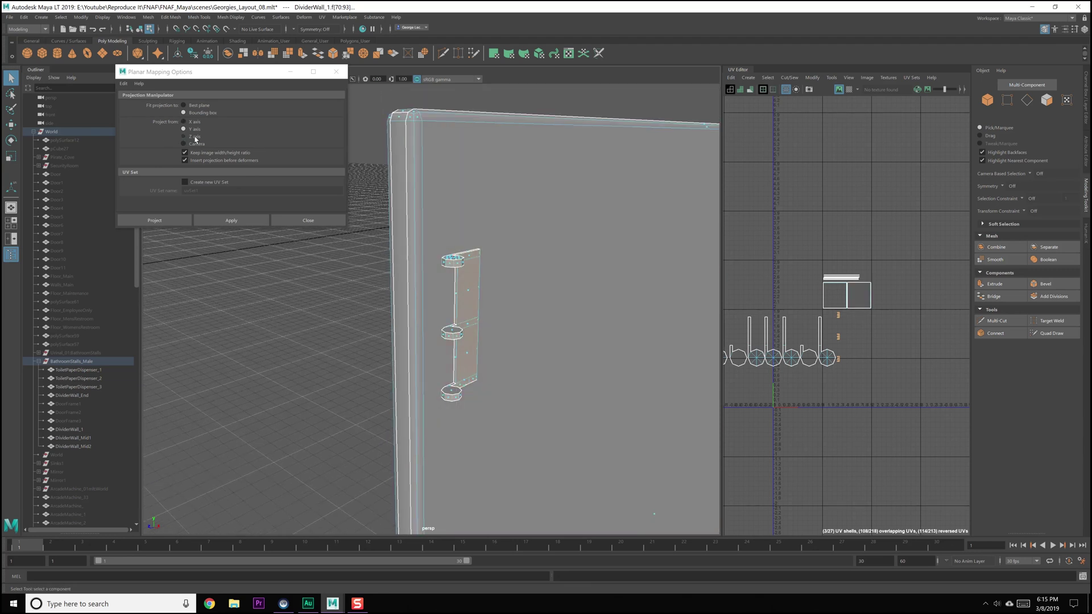
- Planar-map the three selected hinge shells from the X axis and close the mapping options
{"action": "left_click", "coordinate": [195, 128]}
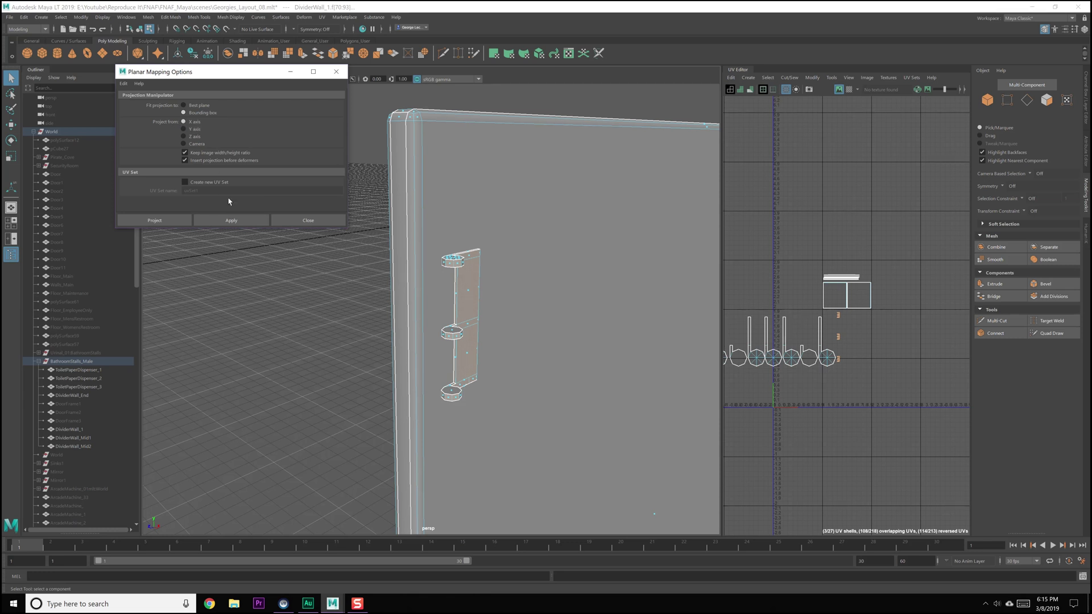
{"action": "left_click", "coordinate": [231, 220]}
{"action": "left_click", "coordinate": [296, 221]}
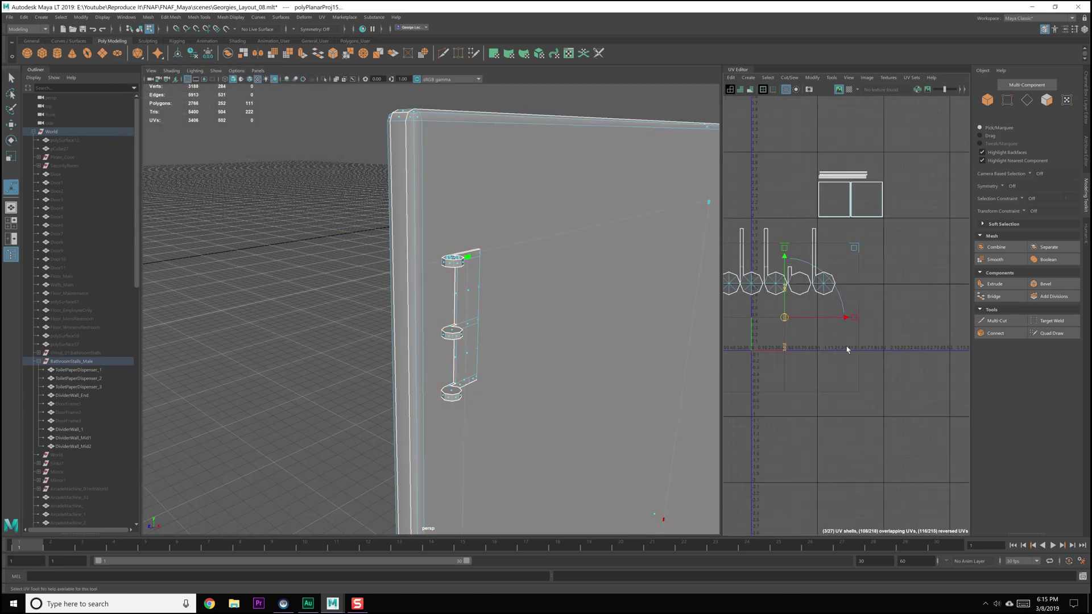
- Set the selection constraint to Angle and select the upper hinge's remapped UV shell
{"action": "scroll", "coordinate": [846, 349], "scroll_direction": "up", "scroll_amount": 3}
{"action": "scroll", "coordinate": [864, 304], "scroll_direction": "up", "scroll_amount": 8}
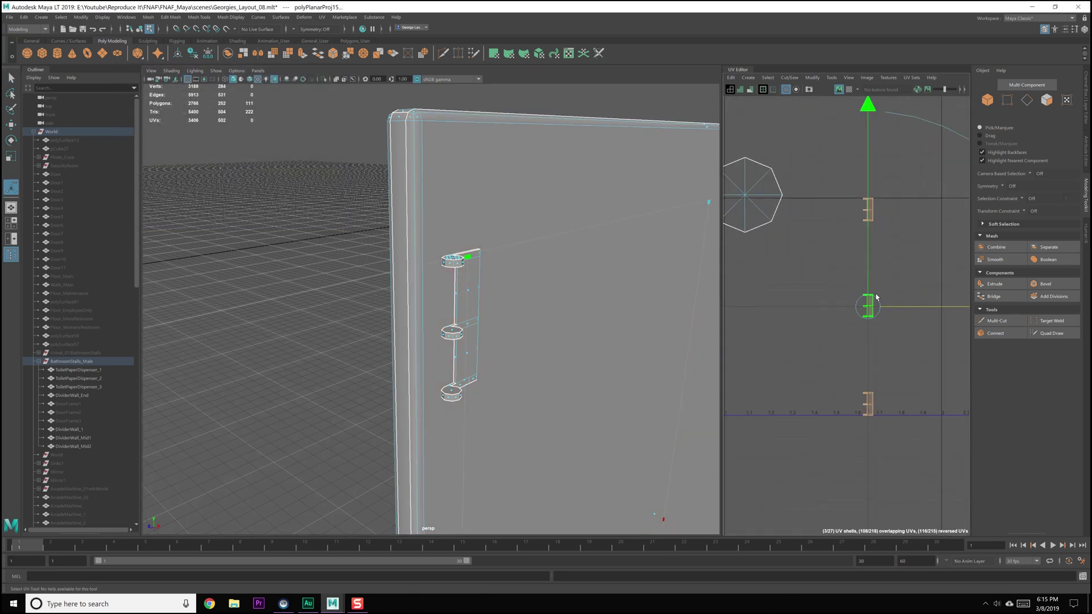
{"action": "scroll", "coordinate": [874, 296], "scroll_direction": "up", "scroll_amount": 5}
{"action": "middle_click_drag", "start_coordinate": [824, 131], "coordinate": [815, 316], "text": "alt"}
{"action": "left_click_drag", "start_coordinate": [606, 346], "coordinate": [547, 336], "text": "alt"}
{"action": "right_click_drag", "start_coordinate": [545, 326], "coordinate": [570, 357], "text": "alt"}
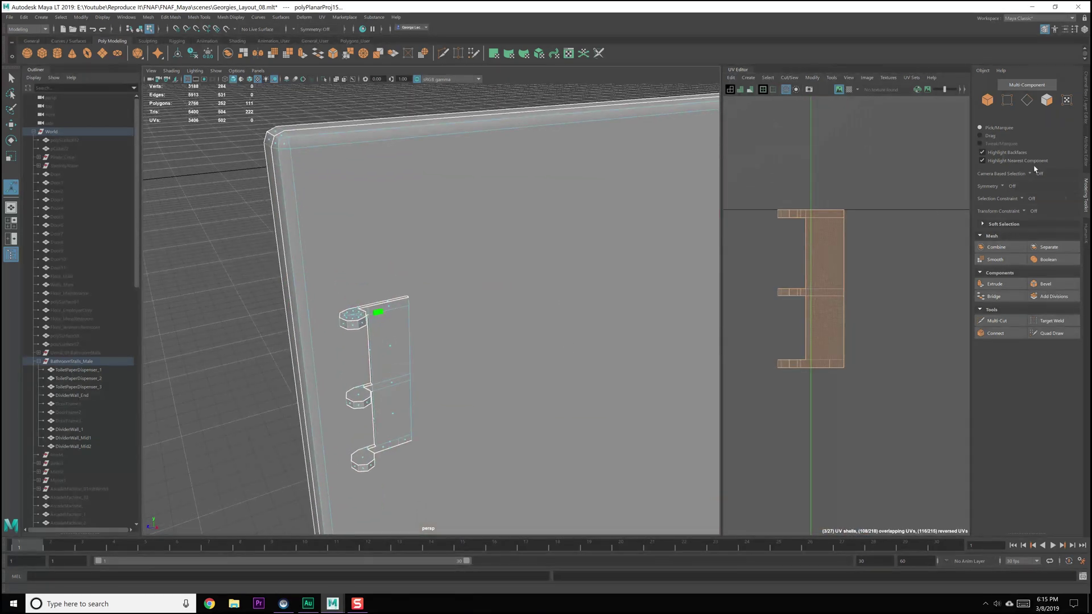
{"action": "left_click", "coordinate": [1022, 200]}
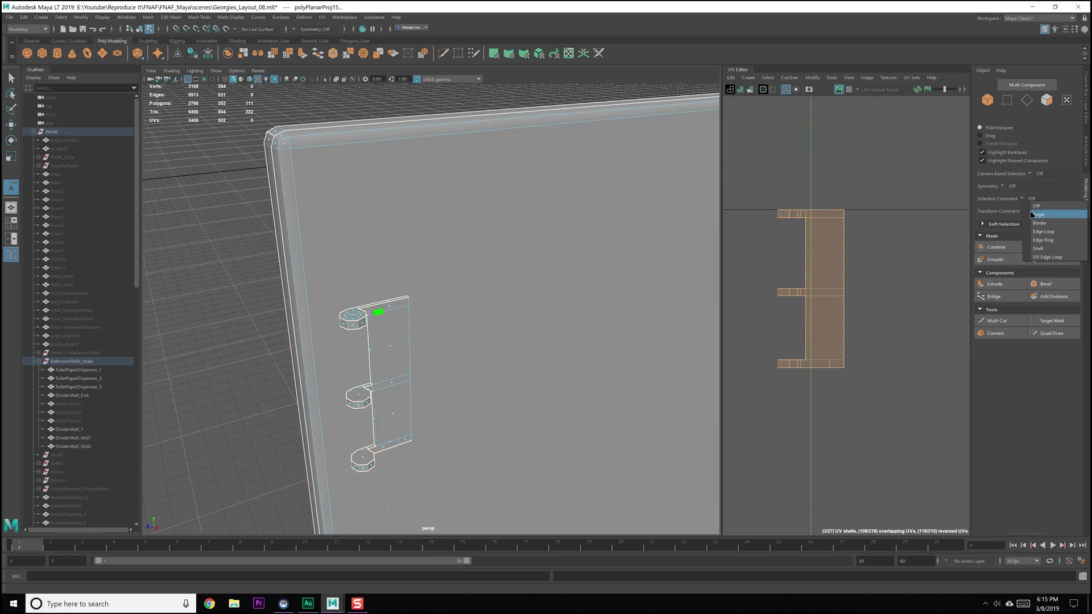
{"action": "left_click", "coordinate": [1038, 214]}
{"action": "left_click", "coordinate": [380, 342]}
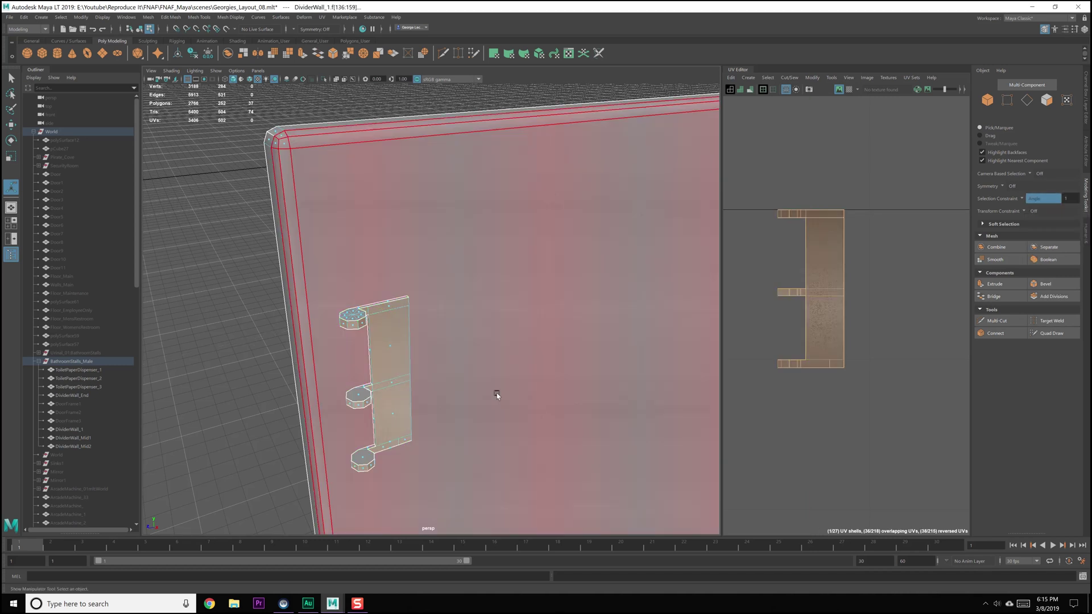
- Select the flat front plate faces on all three hinges and unfold the hinge UVs
{"action": "key", "text": "f"}
{"action": "right_click_drag", "start_coordinate": [439, 283], "coordinate": [462, 378], "text": "alt"}
{"action": "left_click_drag", "start_coordinate": [462, 378], "coordinate": [481, 243], "text": "alt"}
{"action": "right_click", "coordinate": [481, 243]}
{"action": "left_click", "coordinate": [481, 268]}
{"action": "left_click", "coordinate": [422, 274]}
{"action": "scroll", "coordinate": [455, 272], "scroll_direction": "down", "scroll_amount": 5}
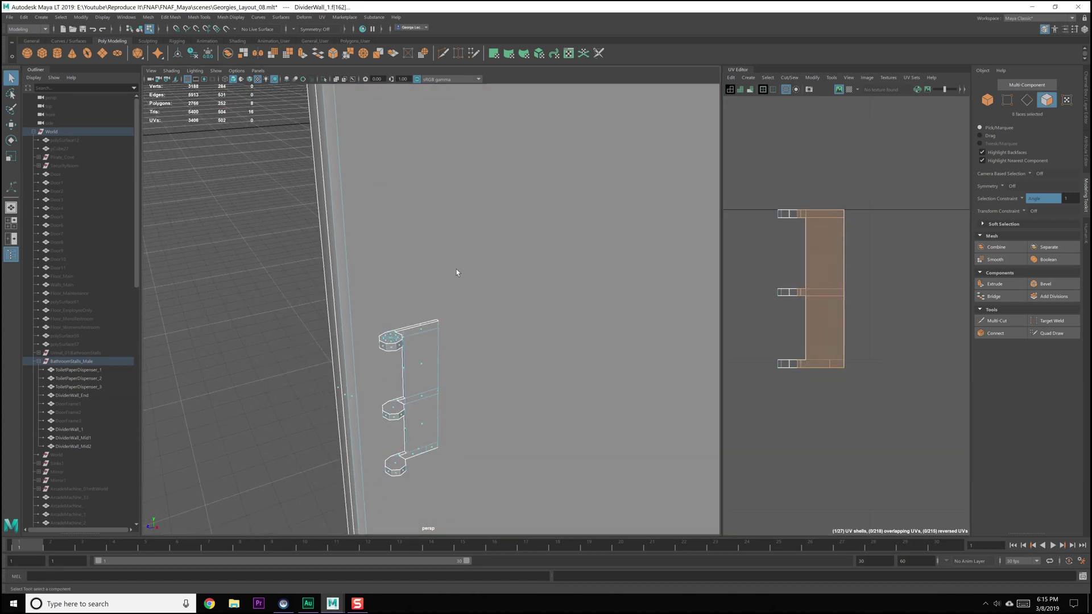
{"action": "left_click_drag", "start_coordinate": [456, 272], "coordinate": [434, 343], "text": "alt"}
{"action": "left_click", "coordinate": [399, 322], "text": "shift"}
{"action": "right_click_drag", "start_coordinate": [399, 323], "coordinate": [431, 312], "text": "alt"}
{"action": "left_click_drag", "start_coordinate": [431, 312], "coordinate": [540, 283], "text": "shift"}
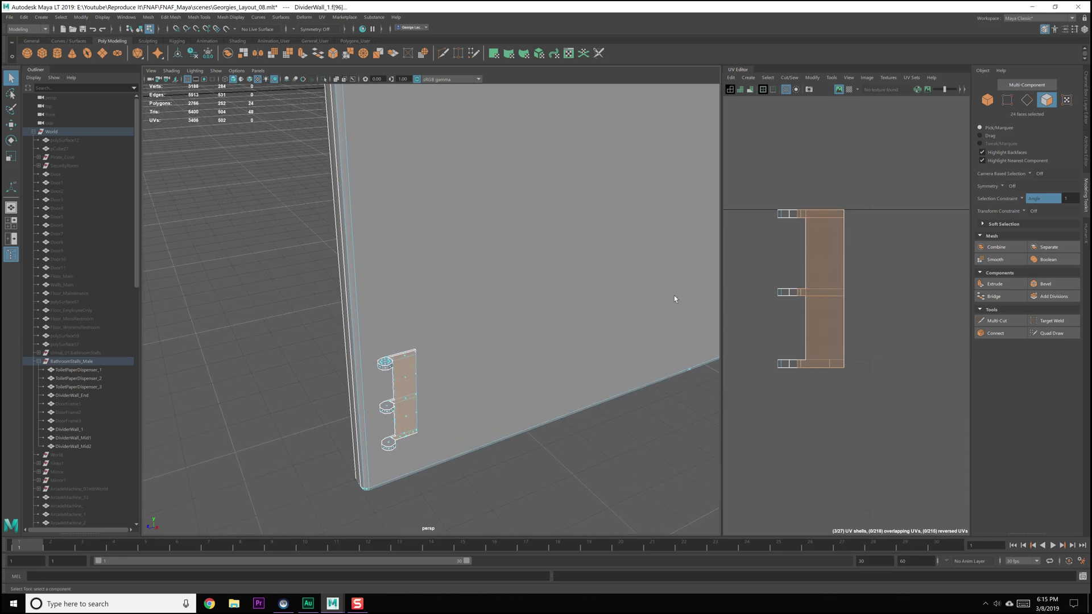
{"action": "right_click_drag", "start_coordinate": [875, 254], "coordinate": [796, 248]}
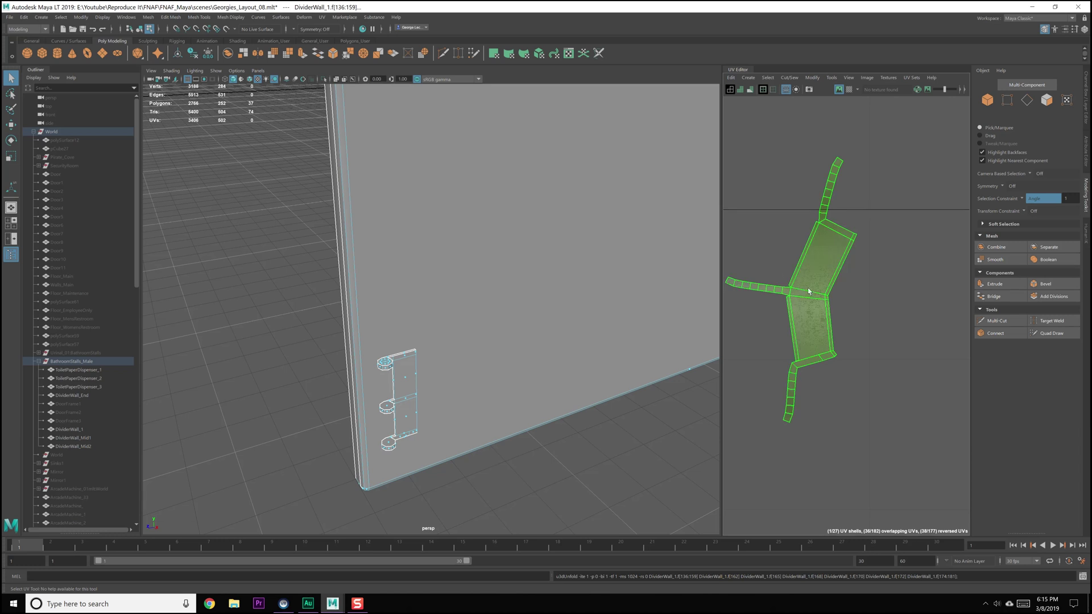
{"action": "middle_click_drag", "start_coordinate": [809, 286], "coordinate": [826, 285], "text": "alt"}
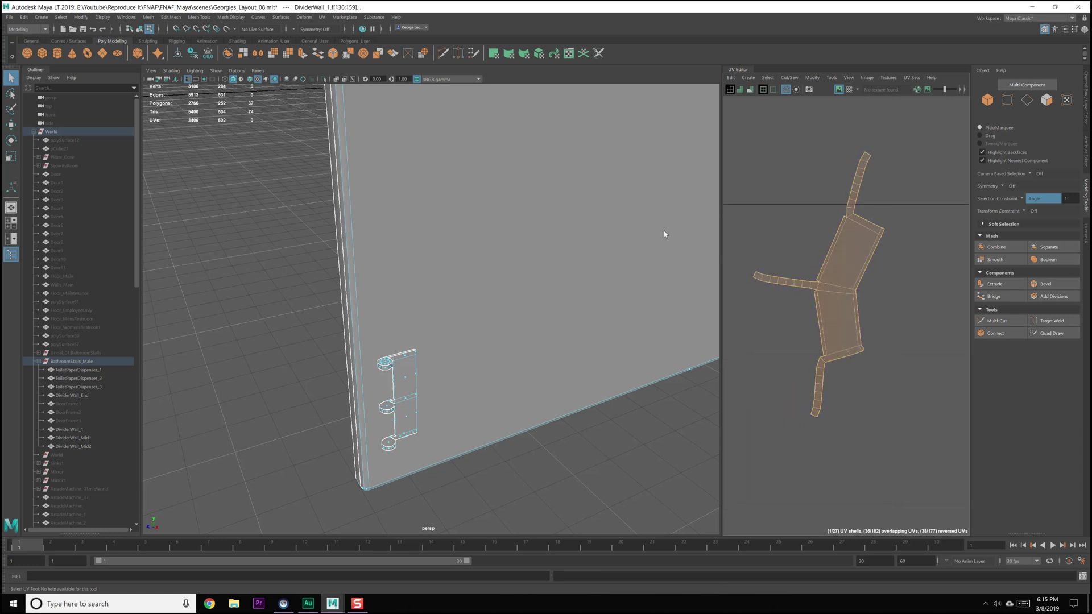
- Reselect the flat front plate faces on all three hinges of the divider wall in face mode
{"action": "left_click_drag", "start_coordinate": [584, 169], "coordinate": [504, 353], "text": "alt"}
{"action": "scroll", "coordinate": [501, 369], "scroll_direction": "up", "scroll_amount": 2}
{"action": "middle_click_drag", "start_coordinate": [499, 390], "coordinate": [444, 394], "text": "alt"}
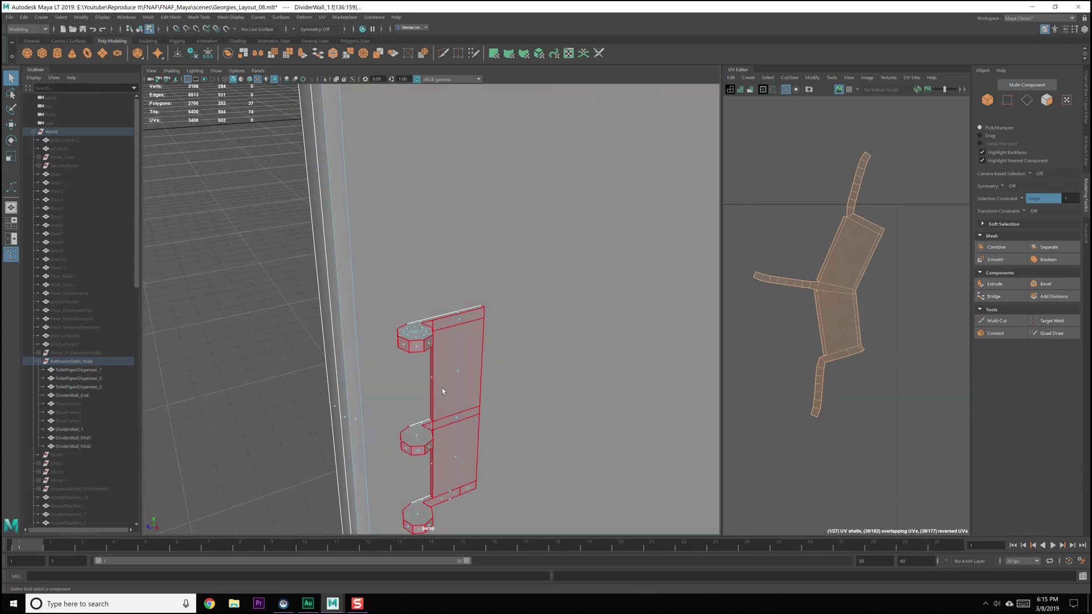
{"action": "left_click", "coordinate": [462, 370]}
{"action": "right_click_drag", "start_coordinate": [463, 367], "coordinate": [474, 378]}
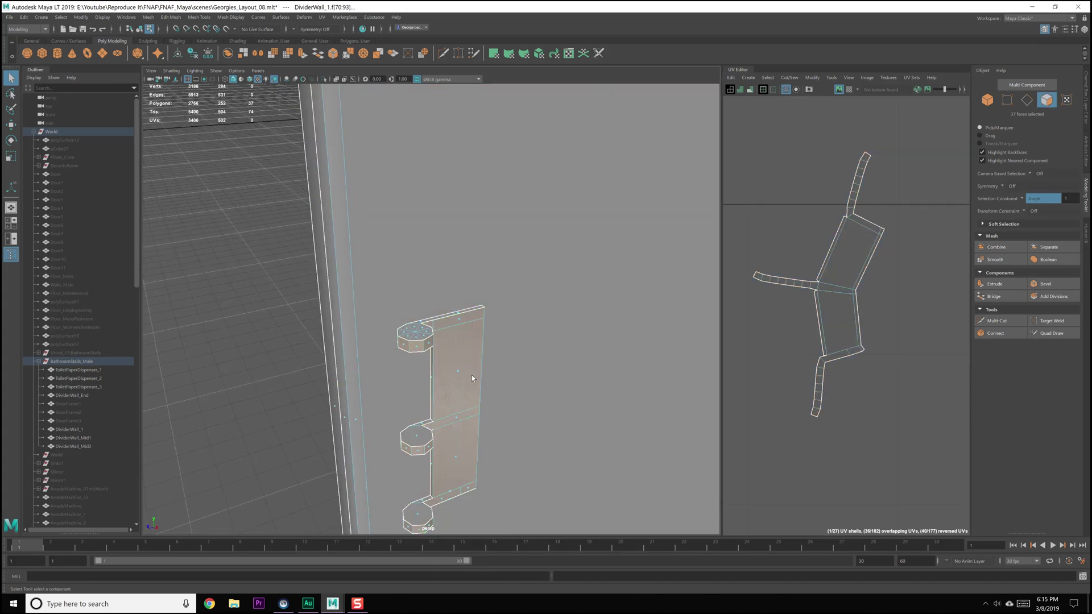
{"action": "left_click", "coordinate": [450, 435]}
{"action": "middle_click_drag", "start_coordinate": [449, 435], "coordinate": [463, 251], "text": "alt"}
{"action": "left_click", "coordinate": [459, 231], "text": "shift"}
{"action": "left_click_drag", "start_coordinate": [468, 166], "coordinate": [459, 416], "text": "alt"}
{"action": "left_click", "coordinate": [472, 405], "text": "shift"}
- Try to split the selected front plate faces into their own UV shells, and undo the operation
{"action": "middle_click_drag", "start_coordinate": [830, 318], "coordinate": [797, 328], "text": "alt"}
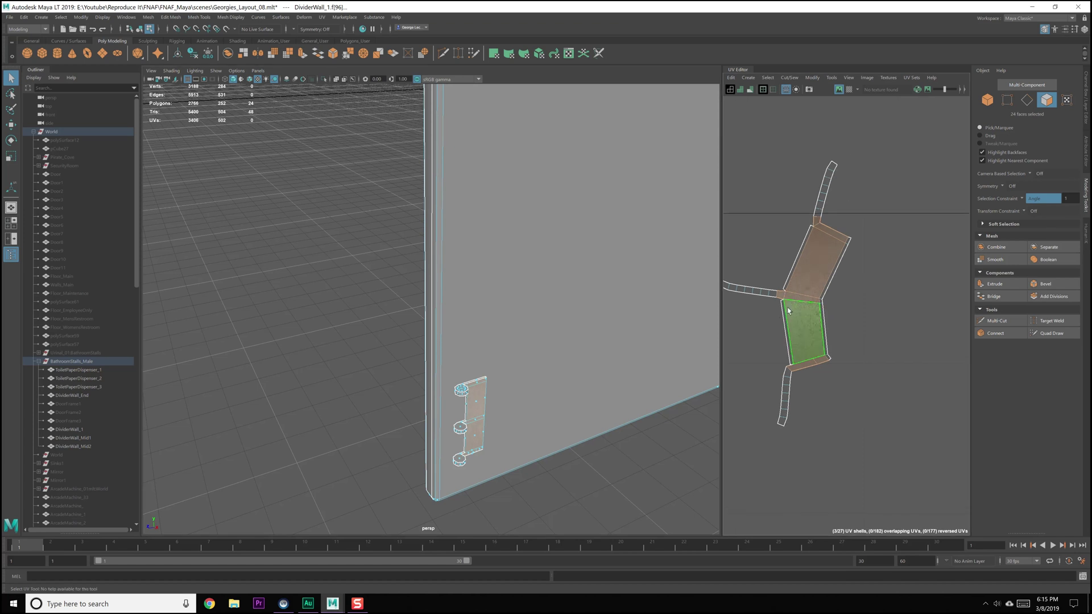
{"action": "right_click", "coordinate": [814, 274], "text": "shift"}
{"action": "left_click", "coordinate": [856, 288]}
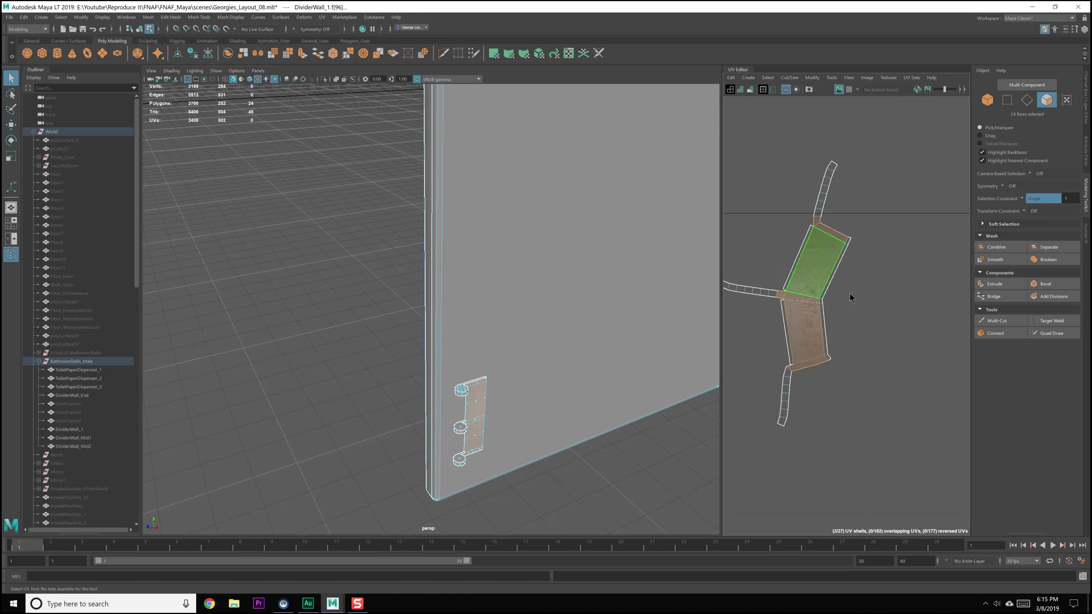
{"action": "key", "text": "w"}
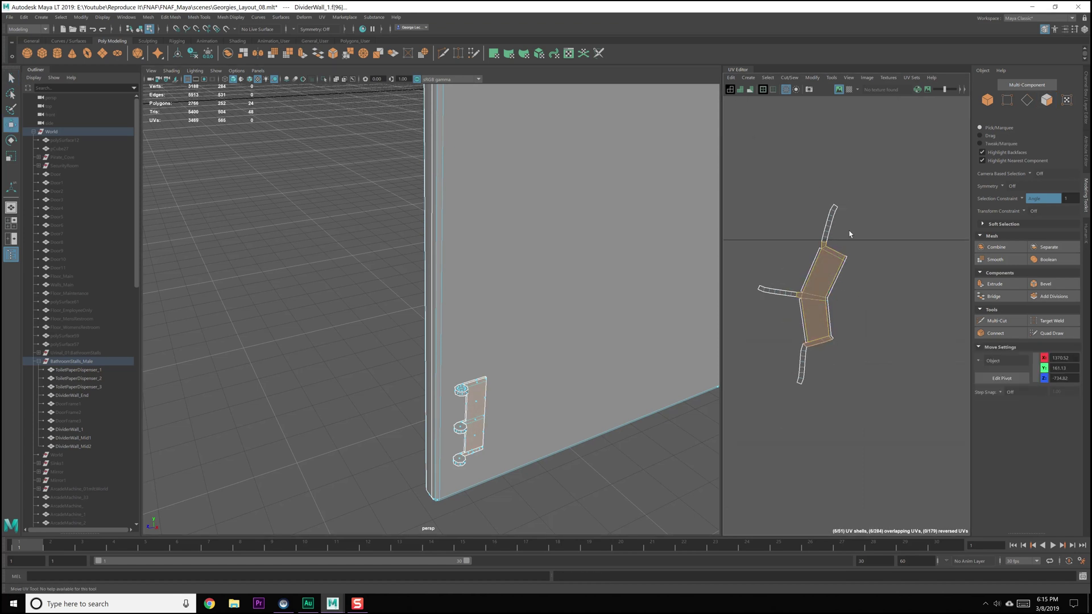
{"action": "scroll", "coordinate": [830, 287], "scroll_direction": "up", "scroll_amount": 6}
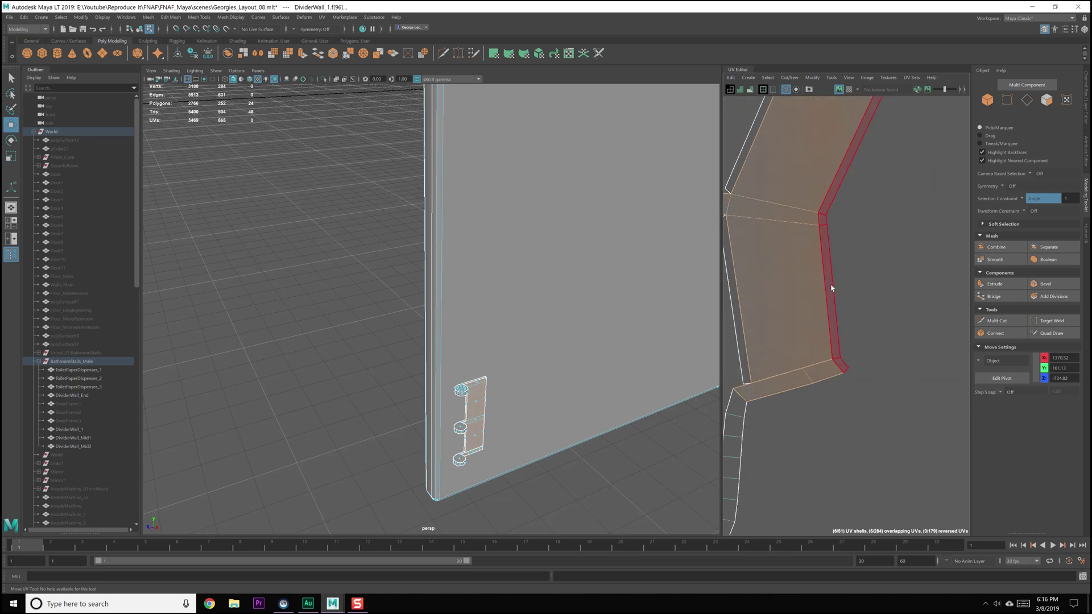
{"action": "key", "text": "ctrl+z"}
{"action": "key", "text": "ctrl+z"}
{"action": "key", "text": "ctrl+z"}
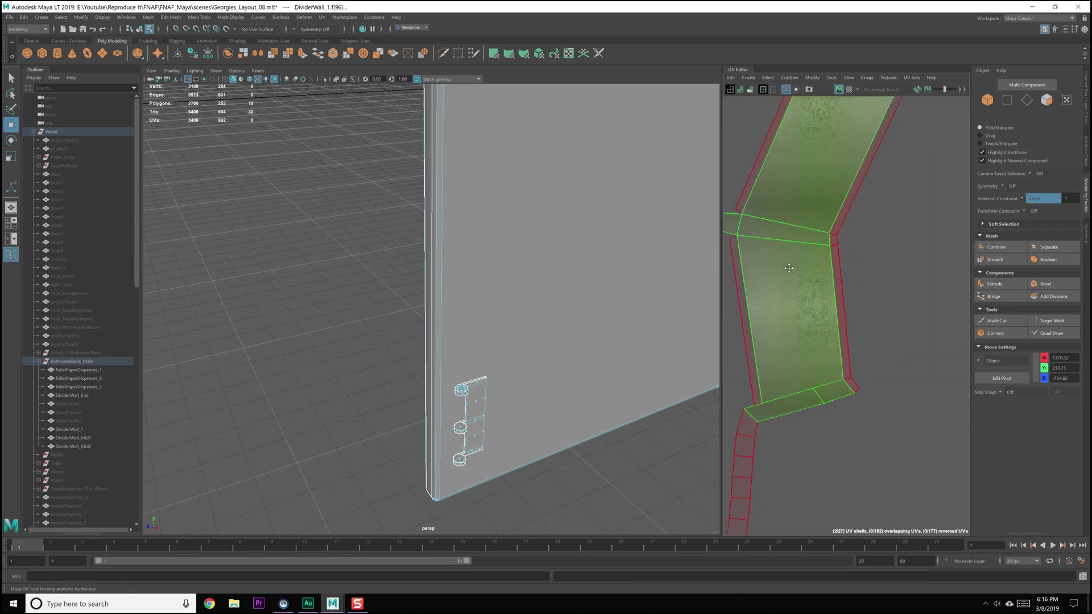
- Select the flat plate and outer edge faces of one hinge in face mode
{"action": "left_click_drag", "start_coordinate": [520, 357], "coordinate": [495, 361], "text": "alt"}
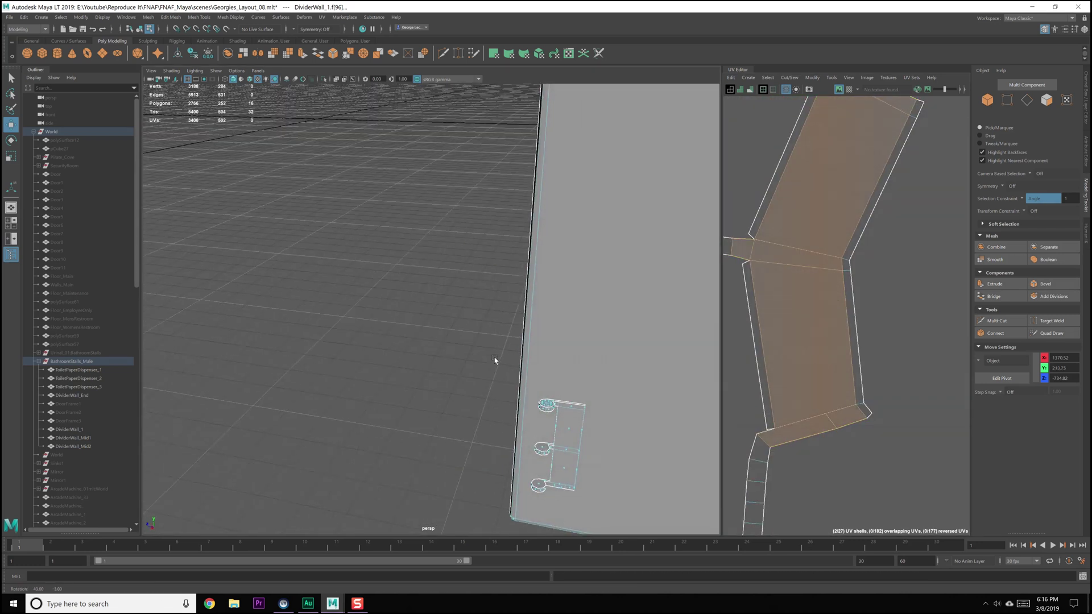
{"action": "key", "text": "q"}
{"action": "left_click_drag", "start_coordinate": [573, 433], "coordinate": [554, 425], "text": "alt"}
{"action": "middle_click_drag", "start_coordinate": [554, 425], "coordinate": [475, 239], "text": "alt"}
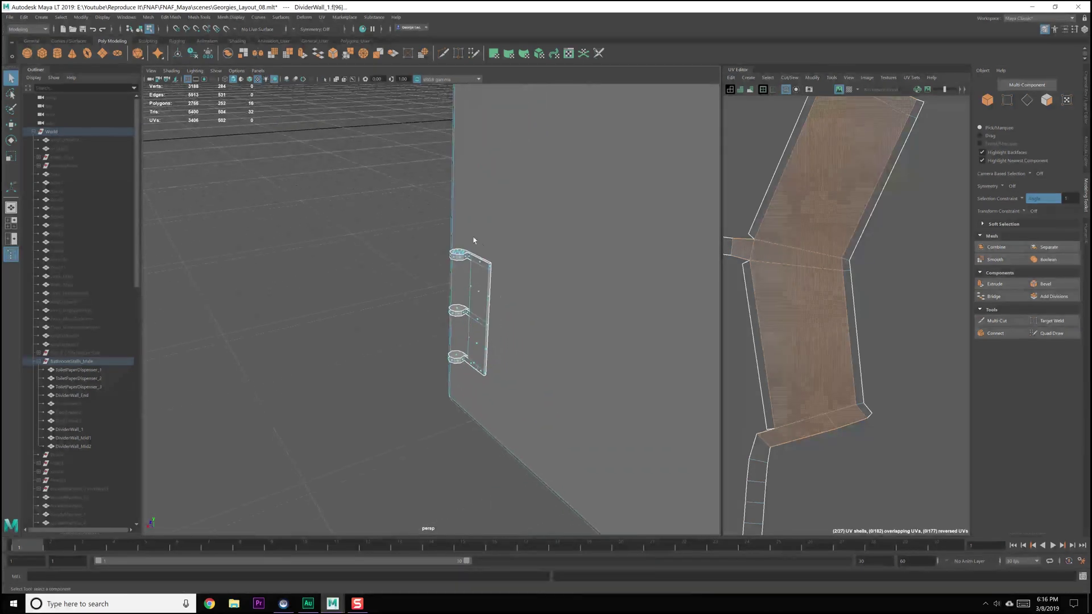
{"action": "scroll", "coordinate": [514, 390], "scroll_direction": "up", "scroll_amount": 3}
{"action": "left_click", "coordinate": [527, 272]}
{"action": "right_click_drag", "start_coordinate": [527, 270], "coordinate": [534, 267]}
{"action": "left_click", "coordinate": [527, 275]}
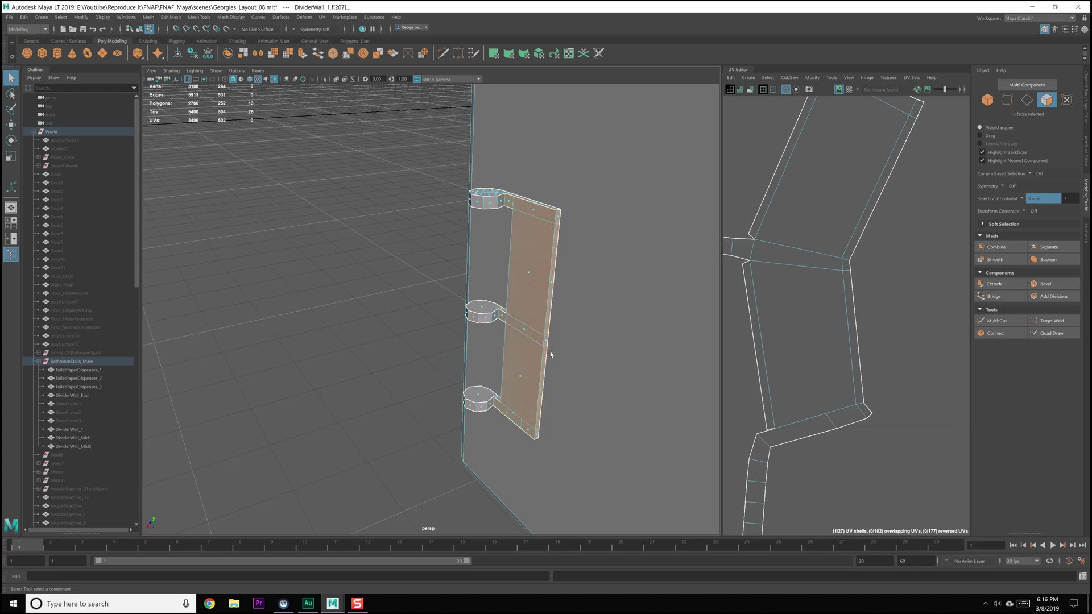
- Add the matching plate and outer edge faces of the other two hinges to the selection
{"action": "middle_click_drag", "start_coordinate": [534, 229], "coordinate": [495, 206], "text": "alt"}
{"action": "left_click_drag", "start_coordinate": [496, 206], "coordinate": [510, 284], "text": "alt"}
{"action": "scroll", "coordinate": [505, 288], "scroll_direction": "up", "scroll_amount": 2}
{"action": "left_click", "coordinate": [489, 282], "text": "shift"}
{"action": "middle_click_drag", "start_coordinate": [493, 273], "coordinate": [495, 231], "text": "alt"}
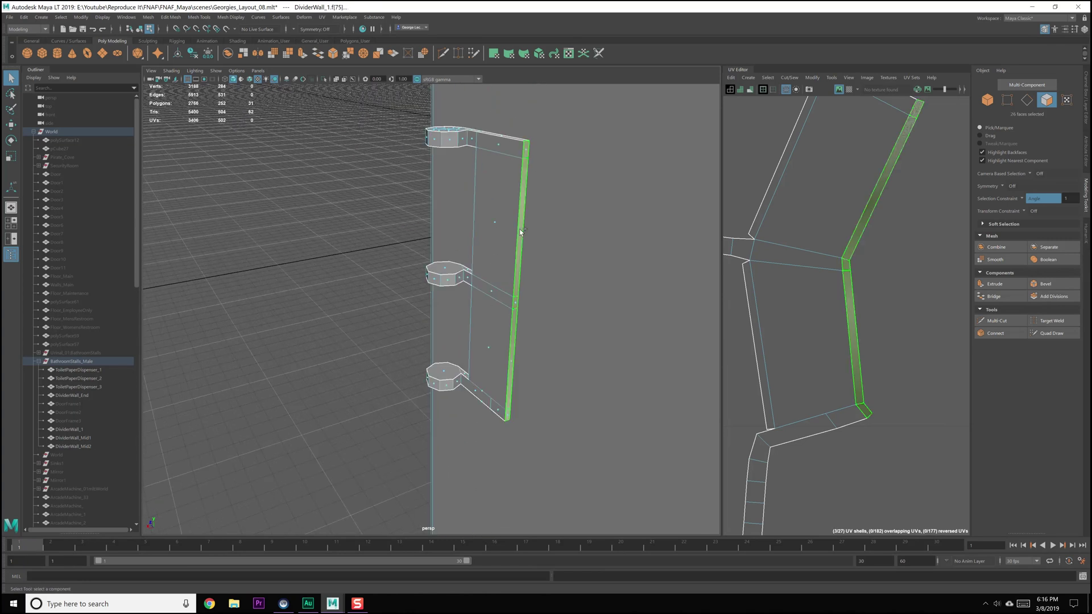
{"action": "left_click", "coordinate": [519, 231], "text": "shift"}
{"action": "left_click", "coordinate": [496, 226], "text": "shift"}
{"action": "scroll", "coordinate": [804, 239], "scroll_direction": "down", "scroll_amount": 5}
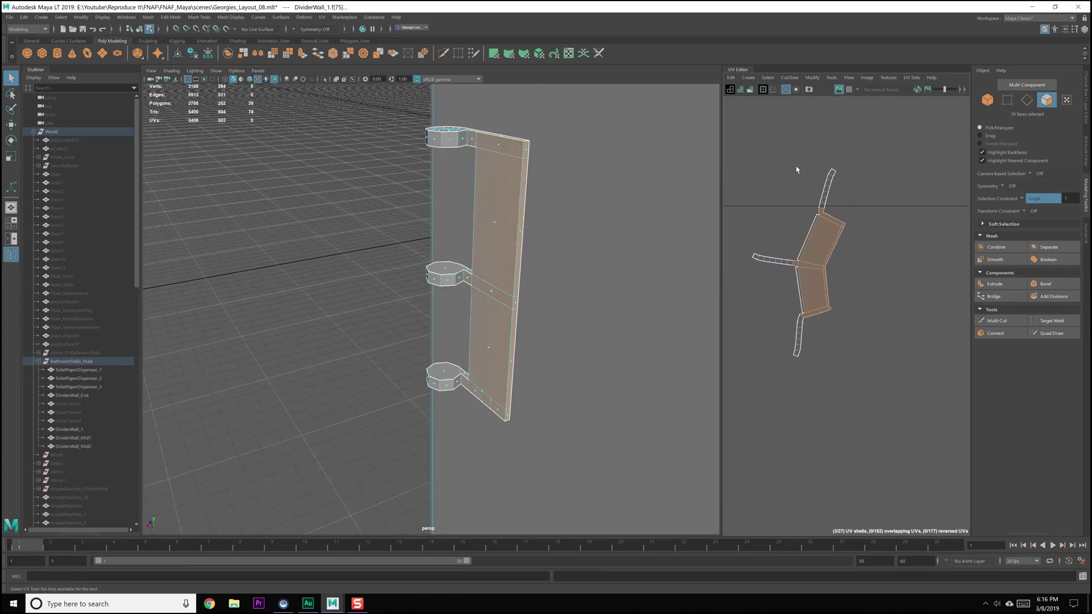
- Planar-map the selected plate and edge faces from the X axis and close the mapping options
{"action": "left_click", "coordinate": [750, 80]}
{"action": "left_click", "coordinate": [822, 147]}
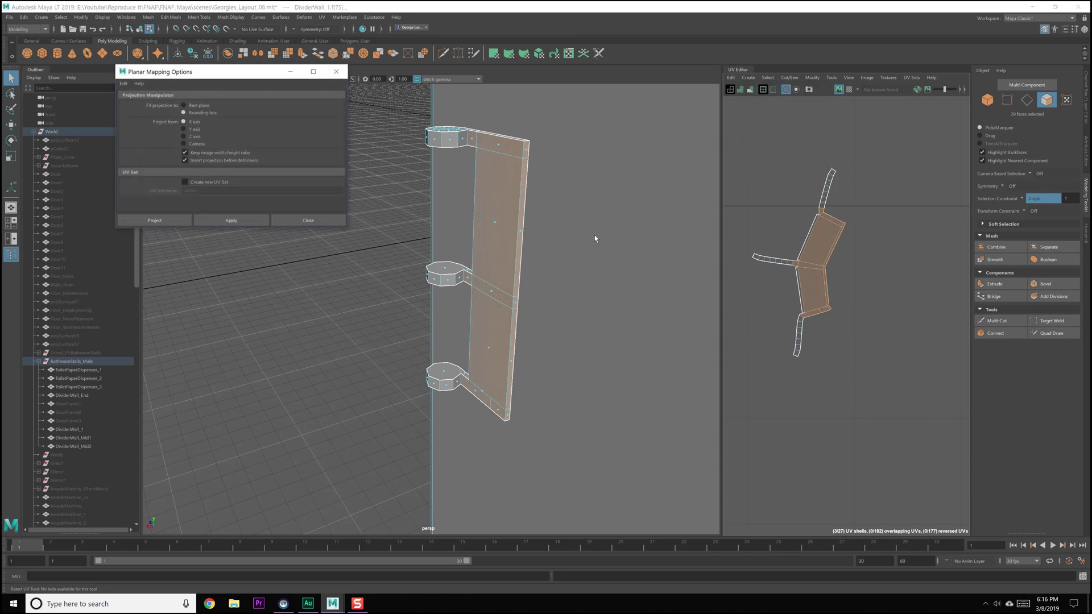
{"action": "left_click", "coordinate": [218, 219]}
{"action": "left_click", "coordinate": [302, 222]}
{"action": "scroll", "coordinate": [614, 339], "scroll_direction": "down", "scroll_amount": 8}
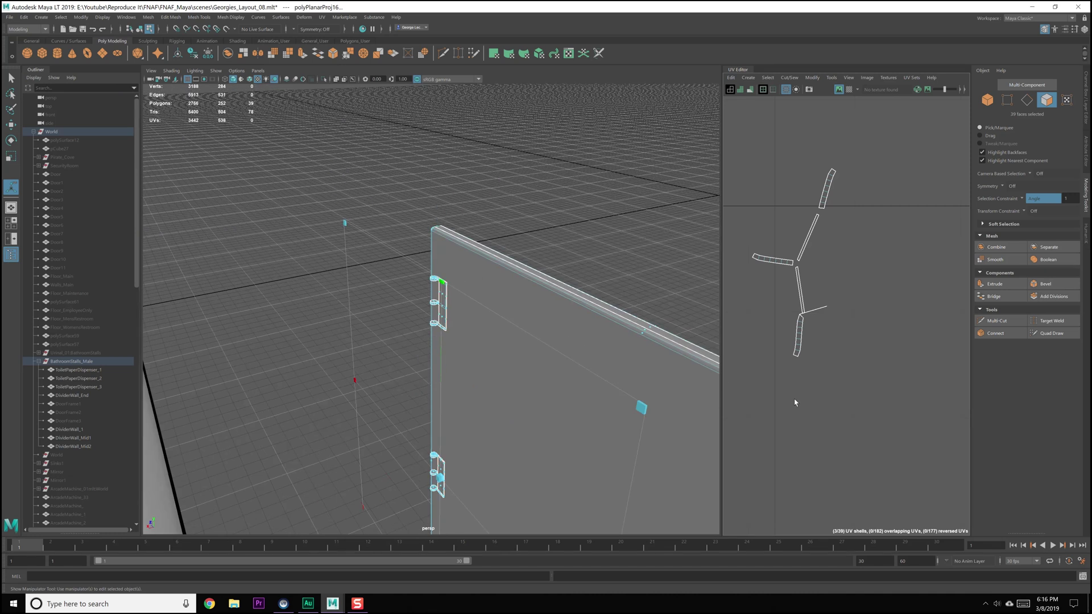
- Move the three remapped hinge plate shells to empty UV space and unfold them
{"action": "middle_click_drag", "start_coordinate": [794, 402], "coordinate": [806, 355], "text": "alt"}
{"action": "scroll", "coordinate": [807, 355], "scroll_direction": "up", "scroll_amount": 6}
{"action": "middle_click_drag", "start_coordinate": [743, 339], "coordinate": [755, 359], "text": "alt"}
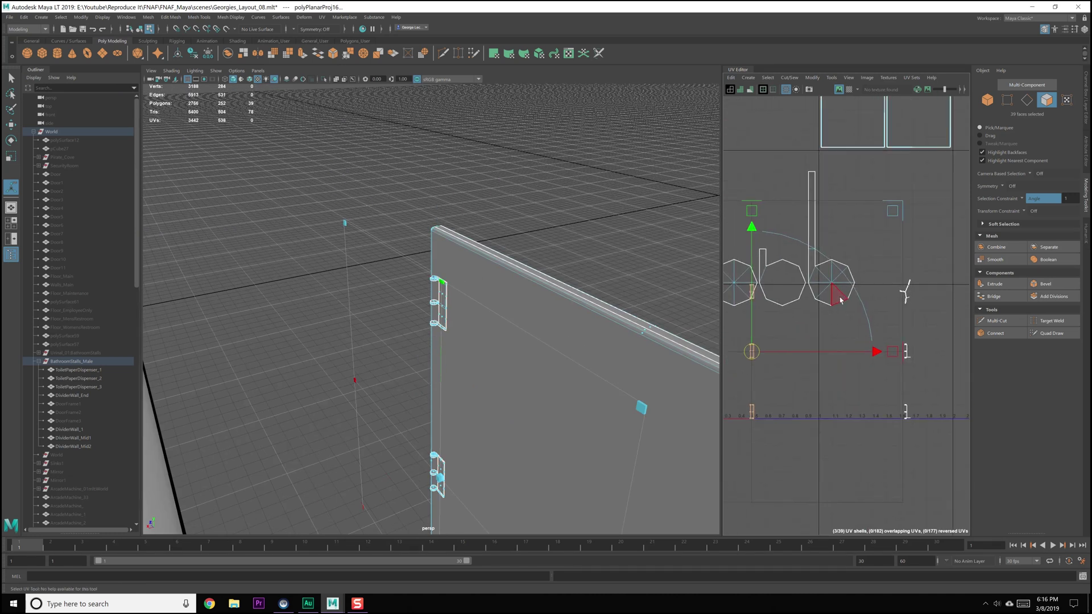
{"action": "left_click_drag", "start_coordinate": [755, 359], "coordinate": [940, 307]}
{"action": "scroll", "coordinate": [939, 307], "scroll_direction": "up", "scroll_amount": 5}
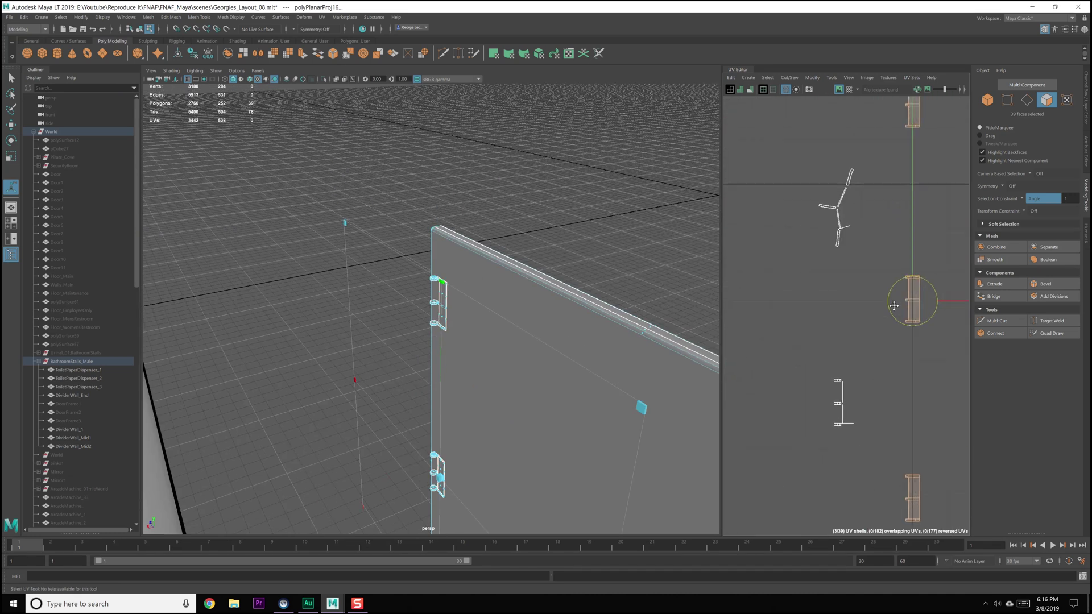
{"action": "right_click", "coordinate": [890, 305], "text": "shift"}
{"action": "mouse_move", "coordinate": [851, 307]}
{"action": "scroll", "coordinate": [841, 225], "scroll_direction": "up", "scroll_amount": 6}
{"action": "scroll", "coordinate": [841, 228], "scroll_direction": "down", "scroll_amount": 6}
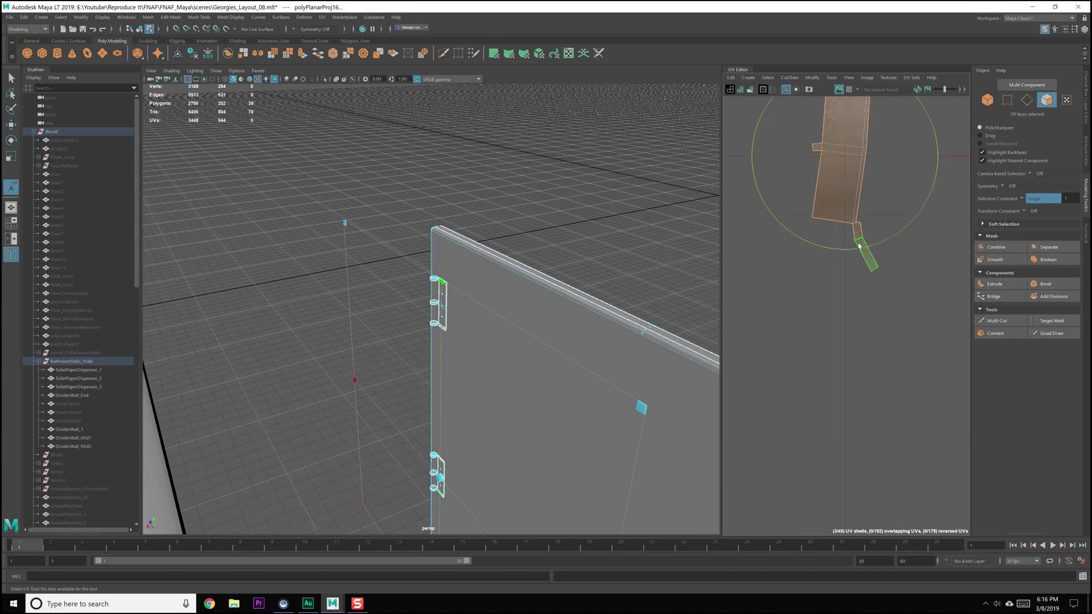
- Examine one hinge's lower arm and match its faces to the bent strip in the plate's UV shell
{"action": "left_click_drag", "start_coordinate": [515, 428], "coordinate": [512, 366], "text": "alt"}
{"action": "scroll", "coordinate": [504, 371], "scroll_direction": "up", "scroll_amount": 4}
{"action": "middle_click_drag", "start_coordinate": [520, 267], "coordinate": [438, 395], "text": "alt"}
{"action": "scroll", "coordinate": [439, 395], "scroll_direction": "down", "scroll_amount": 5}
{"action": "left_click_drag", "start_coordinate": [441, 392], "coordinate": [511, 361], "text": "alt"}
{"action": "middle_click_drag", "start_coordinate": [597, 256], "coordinate": [418, 391], "text": "alt"}
{"action": "left_click_drag", "start_coordinate": [418, 391], "coordinate": [424, 355], "text": "alt"}
{"action": "right_click_drag", "start_coordinate": [423, 355], "coordinate": [466, 419], "text": "alt"}
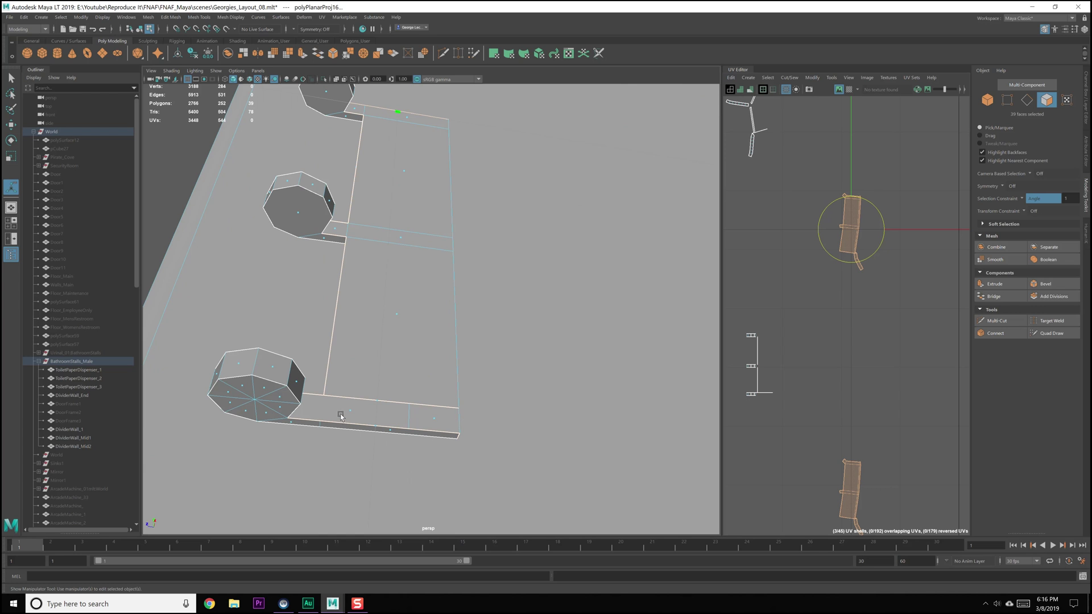
{"action": "left_click", "coordinate": [355, 405]}
{"action": "left_click_drag", "start_coordinate": [414, 370], "coordinate": [409, 370], "text": "alt"}
{"action": "scroll", "coordinate": [853, 350], "scroll_direction": "up", "scroll_amount": 10}
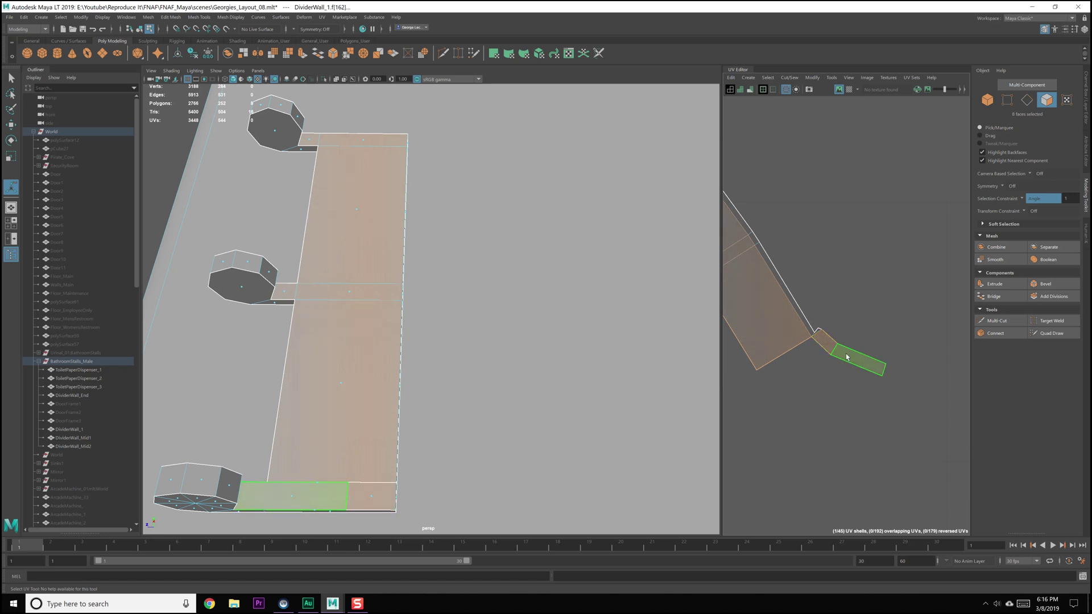
- Examine the geometry where the hinge's lower arm meets the plate, selecting a single face there
{"action": "left_click_drag", "start_coordinate": [398, 415], "coordinate": [423, 331], "text": "alt"}
{"action": "right_click_drag", "start_coordinate": [423, 332], "coordinate": [517, 328], "text": "alt"}
{"action": "middle_click_drag", "start_coordinate": [518, 327], "coordinate": [595, 256], "text": "alt"}
{"action": "left_click", "coordinate": [445, 331]}
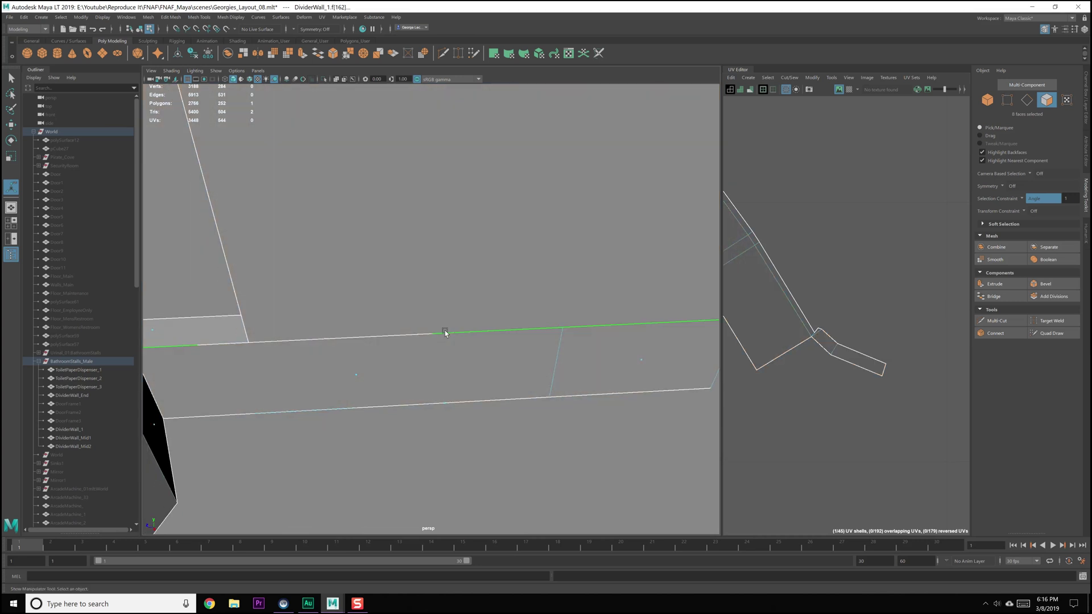
{"action": "scroll", "coordinate": [471, 346], "scroll_direction": "down", "scroll_amount": 8}
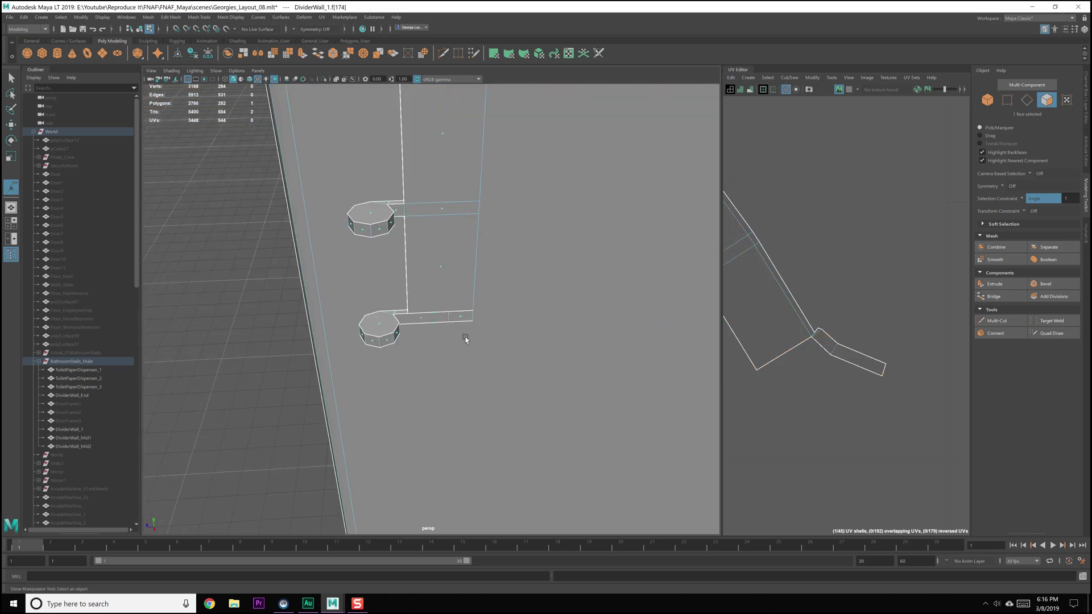
{"action": "scroll", "coordinate": [446, 293], "scroll_direction": "down", "scroll_amount": 5}
{"action": "left_click_drag", "start_coordinate": [459, 332], "coordinate": [456, 339], "text": "alt"}
{"action": "scroll", "coordinate": [478, 268], "scroll_direction": "up", "scroll_amount": 6}
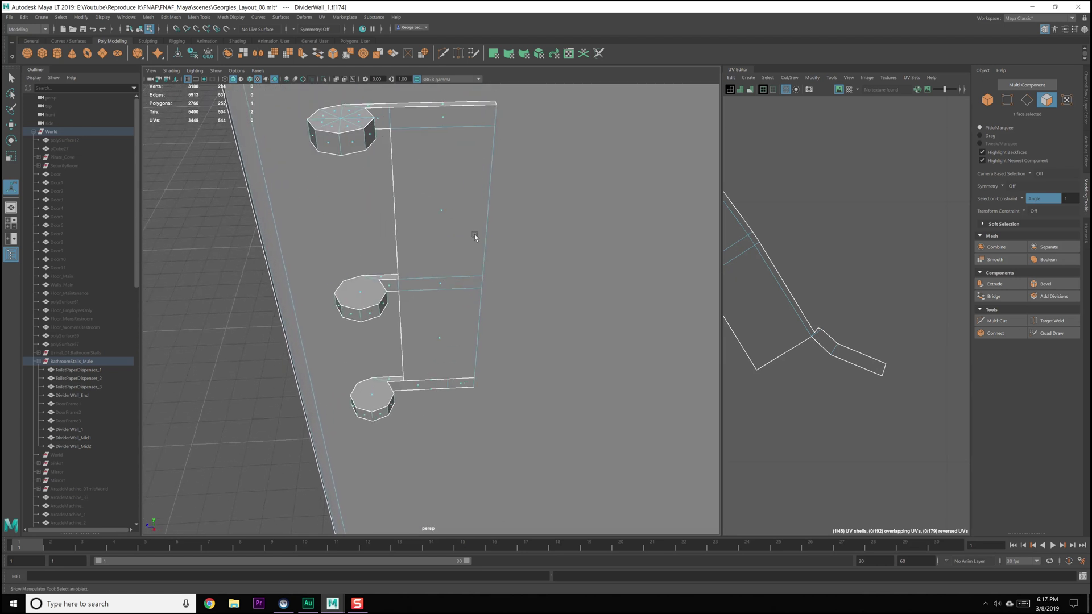
- Extract all faces of the upper hinge from DividerWall_1 into a separate mesh
{"action": "key", "text": "q"}
{"action": "key", "text": "F8"}
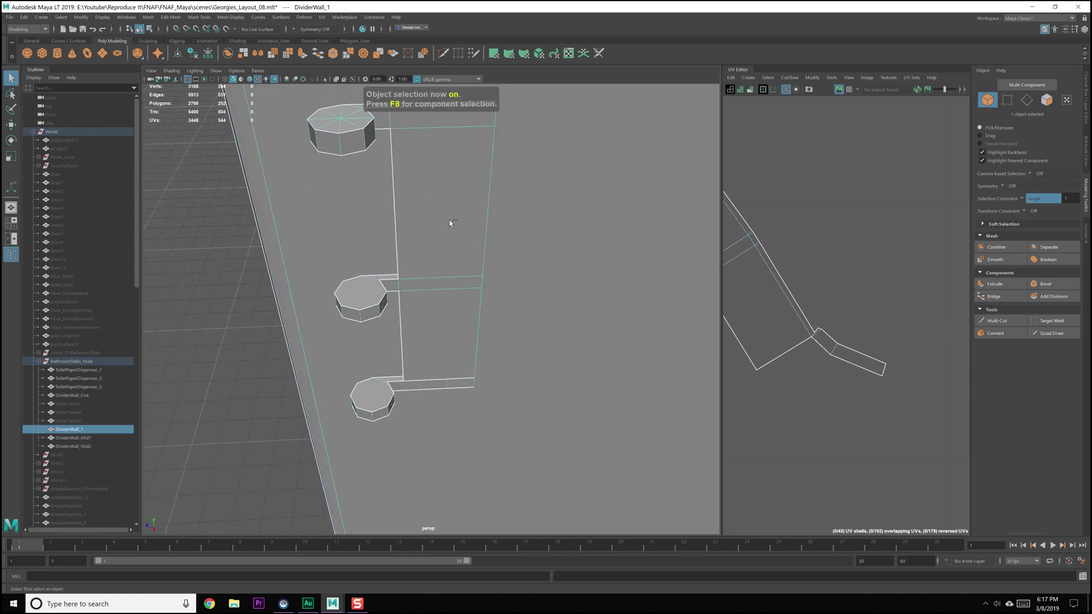
{"action": "scroll", "coordinate": [453, 300], "scroll_direction": "down", "scroll_amount": 7}
{"action": "left_click_drag", "start_coordinate": [459, 299], "coordinate": [508, 205], "text": "alt"}
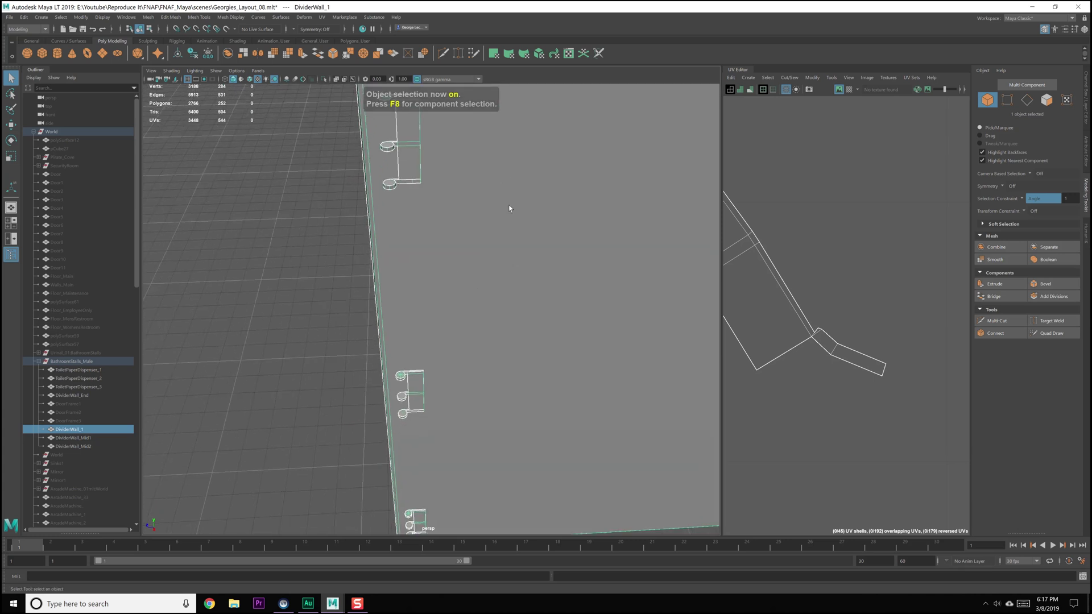
{"action": "scroll", "coordinate": [512, 208], "scroll_direction": "down", "scroll_amount": 4}
{"action": "left_click_drag", "start_coordinate": [556, 244], "coordinate": [469, 295], "text": "alt"}
{"action": "scroll", "coordinate": [469, 294], "scroll_direction": "up", "scroll_amount": 5}
{"action": "scroll", "coordinate": [444, 201], "scroll_direction": "up", "scroll_amount": 1}
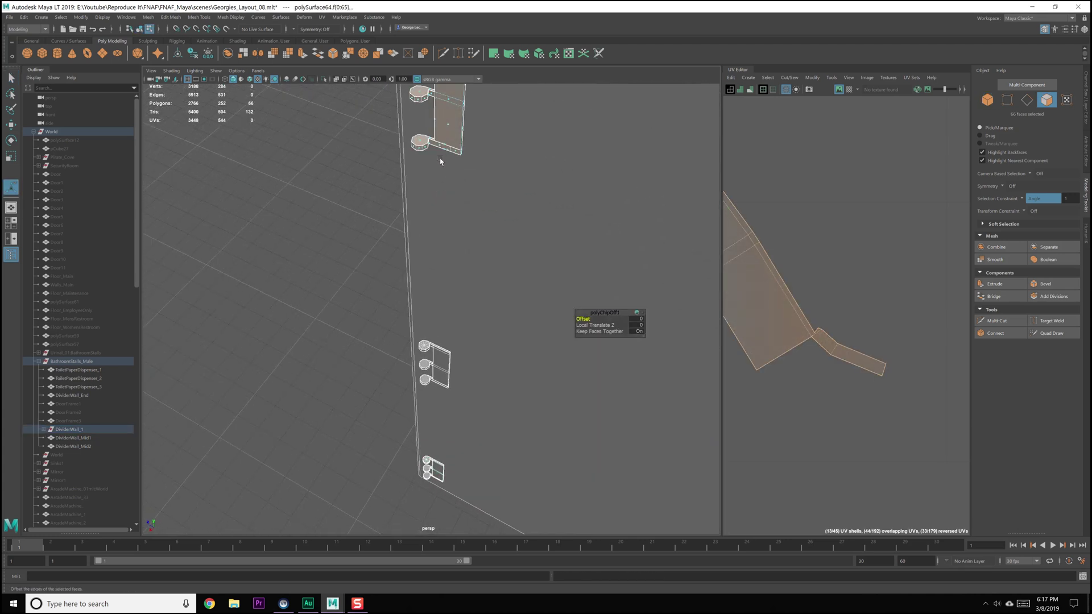
- Activate the Move tool, switch to object selection and center the extracted hinge's pivot
{"action": "key", "text": "f"}
{"action": "scroll", "coordinate": [430, 269], "scroll_direction": "up", "scroll_amount": 8}
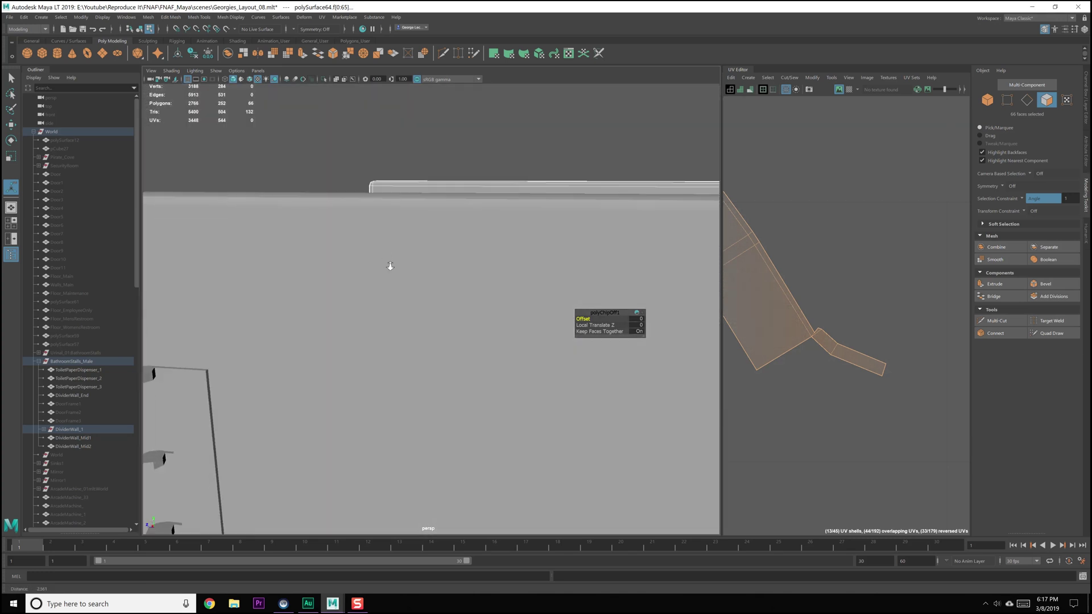
{"action": "right_click_drag", "start_coordinate": [390, 266], "coordinate": [383, 312], "text": "alt"}
{"action": "middle_click_drag", "start_coordinate": [335, 209], "coordinate": [365, 240], "text": "alt"}
{"action": "key", "text": "w"}
{"action": "left_click_drag", "start_coordinate": [438, 257], "coordinate": [457, 256], "text": "alt"}
{"action": "scroll", "coordinate": [459, 253], "scroll_direction": "down", "scroll_amount": 3}
{"action": "scroll", "coordinate": [438, 233], "scroll_direction": "up", "scroll_amount": 3}
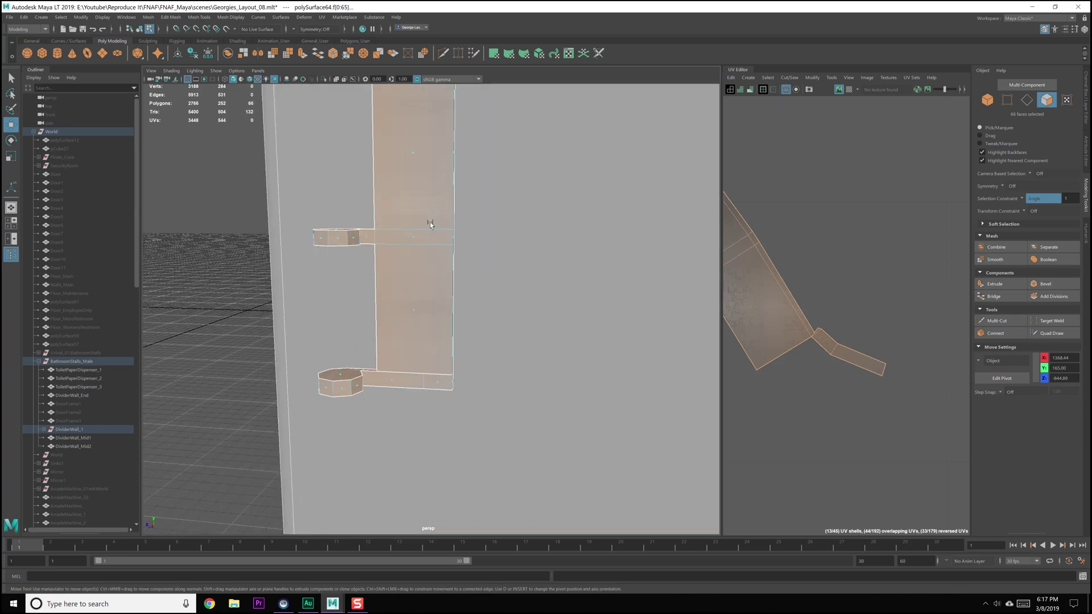
{"action": "key", "text": "space"}
{"action": "left_click_drag", "start_coordinate": [388, 175], "coordinate": [395, 238]}
{"action": "middle_click_drag", "start_coordinate": [395, 211], "coordinate": [400, 229], "text": "alt"}
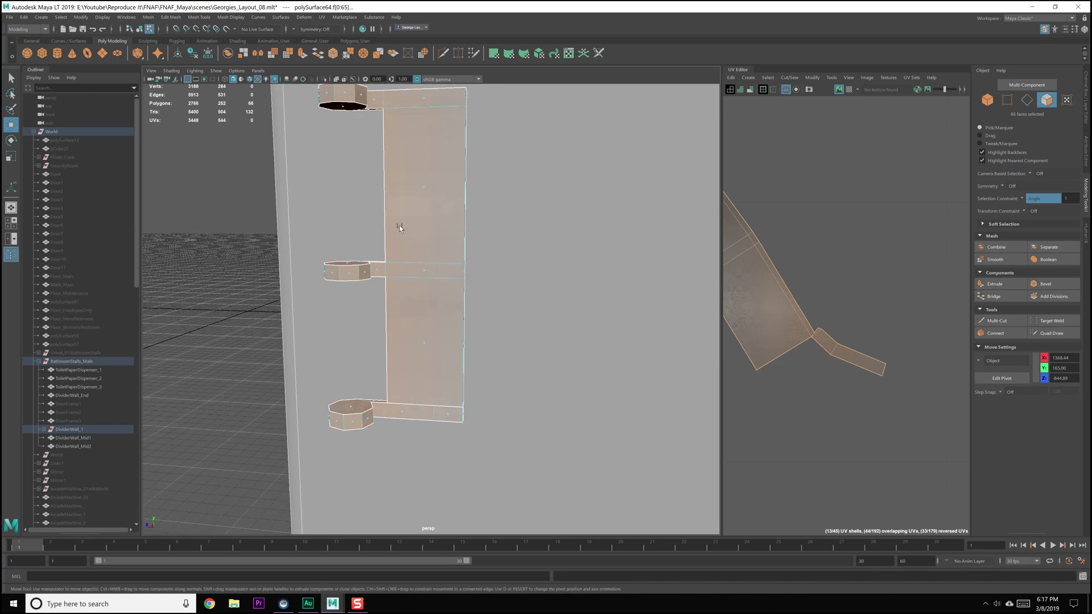
{"action": "key", "text": "F8"}
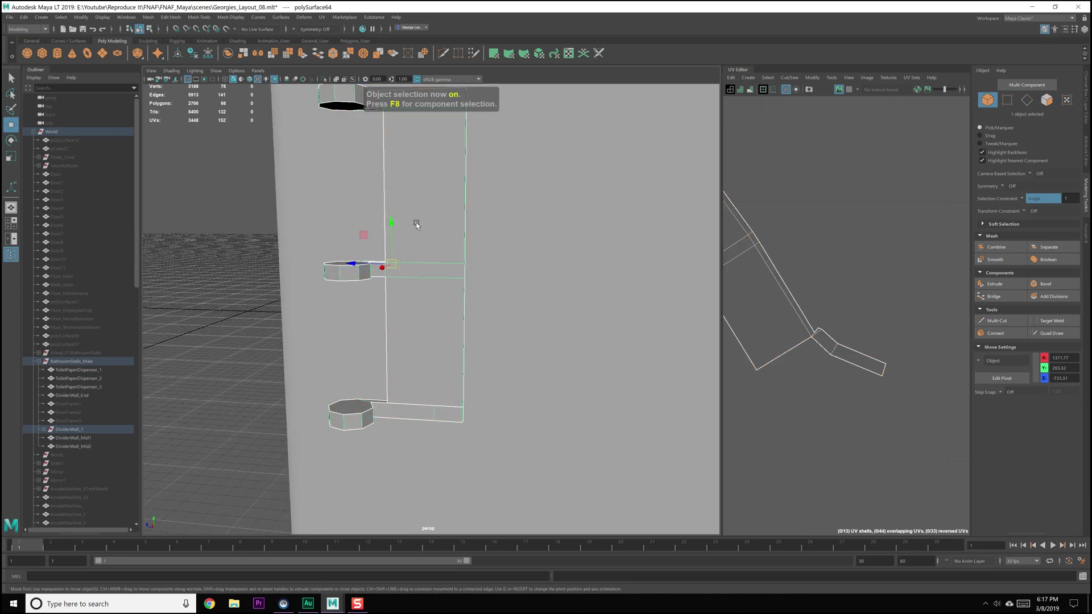
{"action": "key", "text": "space"}
{"action": "left_click_drag", "start_coordinate": [388, 199], "coordinate": [402, 261]}
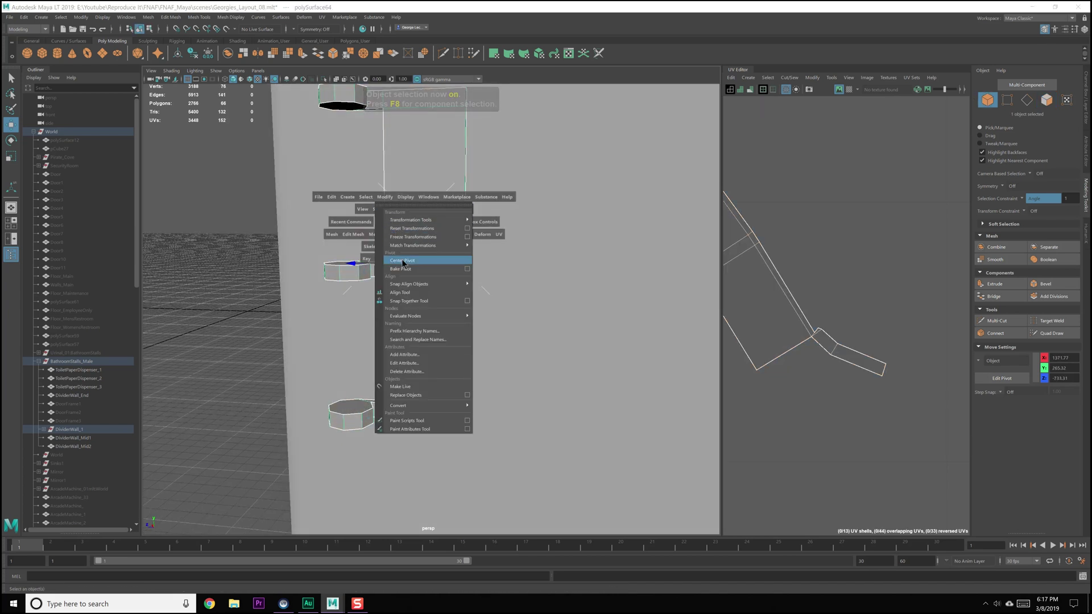
{"action": "left_click", "coordinate": [402, 261]}
- Select the extracted hinge's flat front plate faces in face mode and set the selection constraint to Off
{"action": "middle_click_drag", "start_coordinate": [409, 266], "coordinate": [452, 223], "text": "alt"}
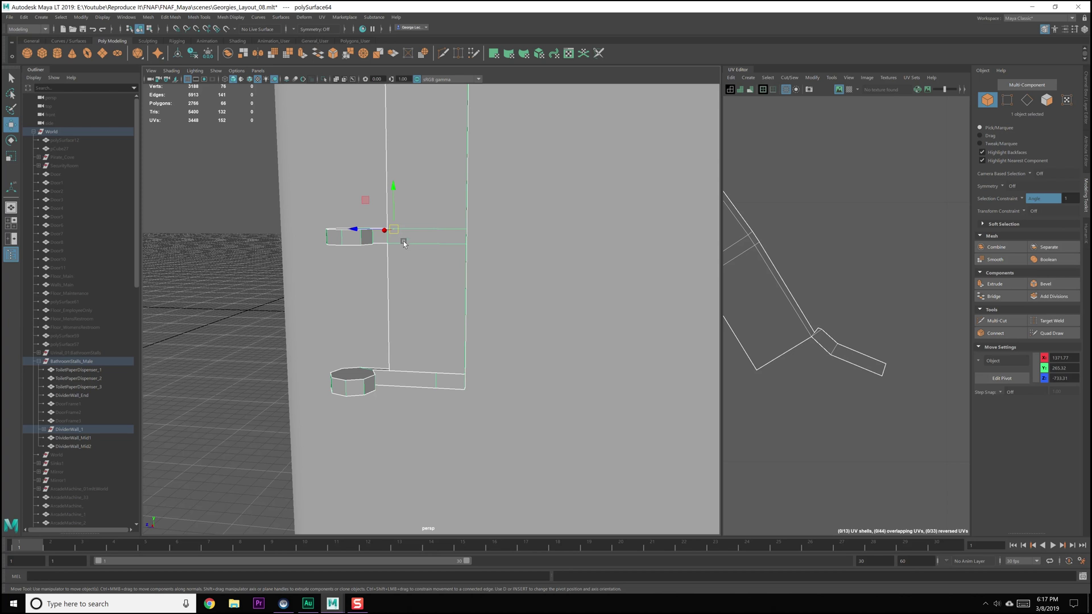
{"action": "middle_click_drag", "start_coordinate": [413, 281], "coordinate": [423, 238], "text": "alt"}
{"action": "scroll", "coordinate": [415, 281], "scroll_direction": "up", "scroll_amount": 10}
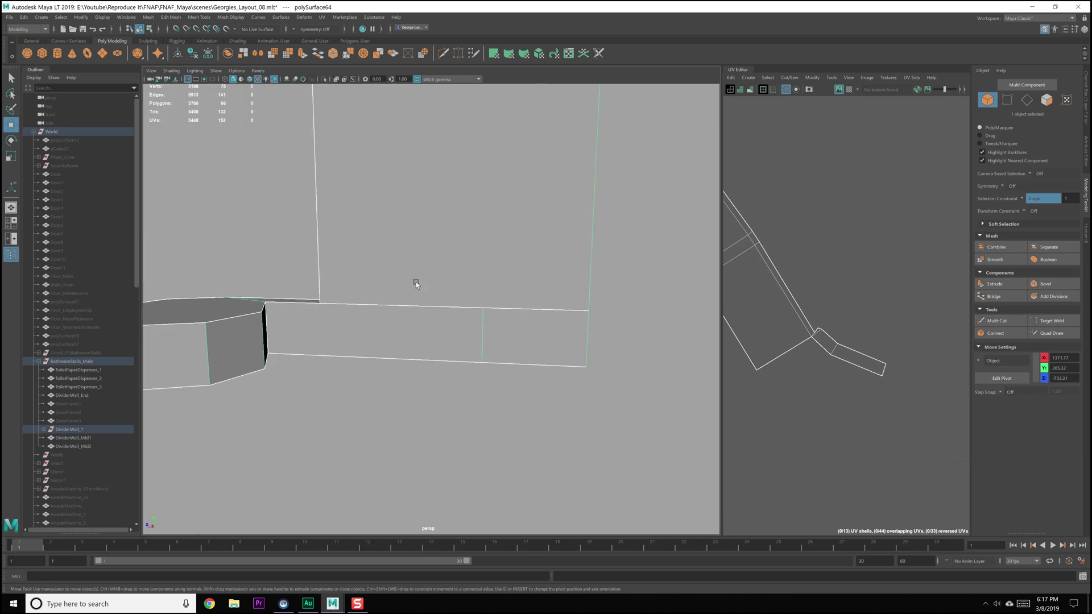
{"action": "middle_click_drag", "start_coordinate": [397, 284], "coordinate": [407, 230], "text": "alt"}
{"action": "right_click_drag", "start_coordinate": [391, 224], "coordinate": [390, 249]}
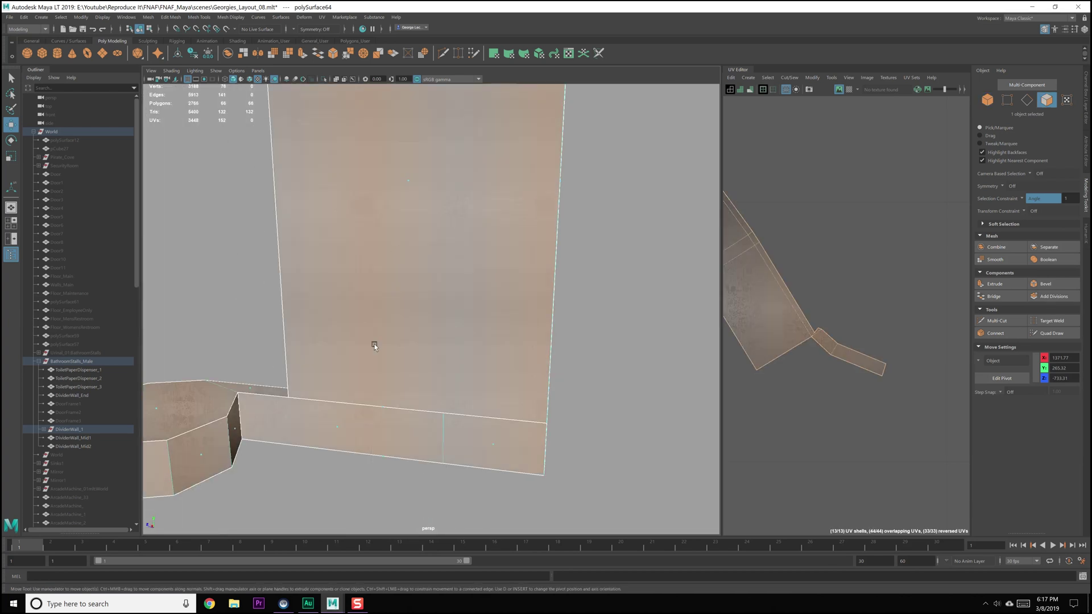
{"action": "left_click", "coordinate": [336, 428]}
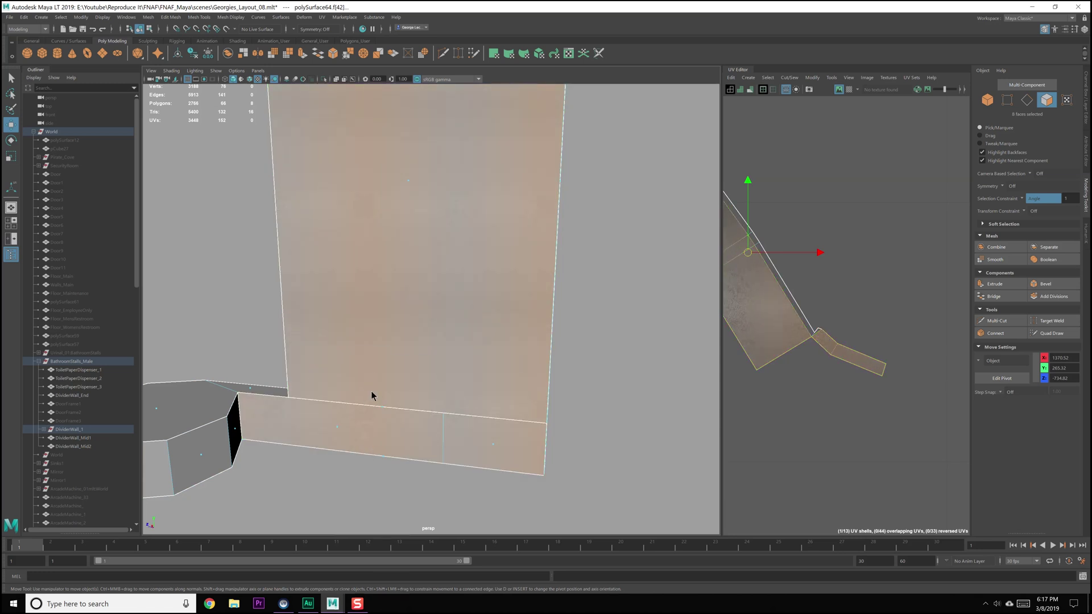
{"action": "left_click", "coordinate": [1022, 198]}
{"action": "left_click", "coordinate": [1032, 202]}
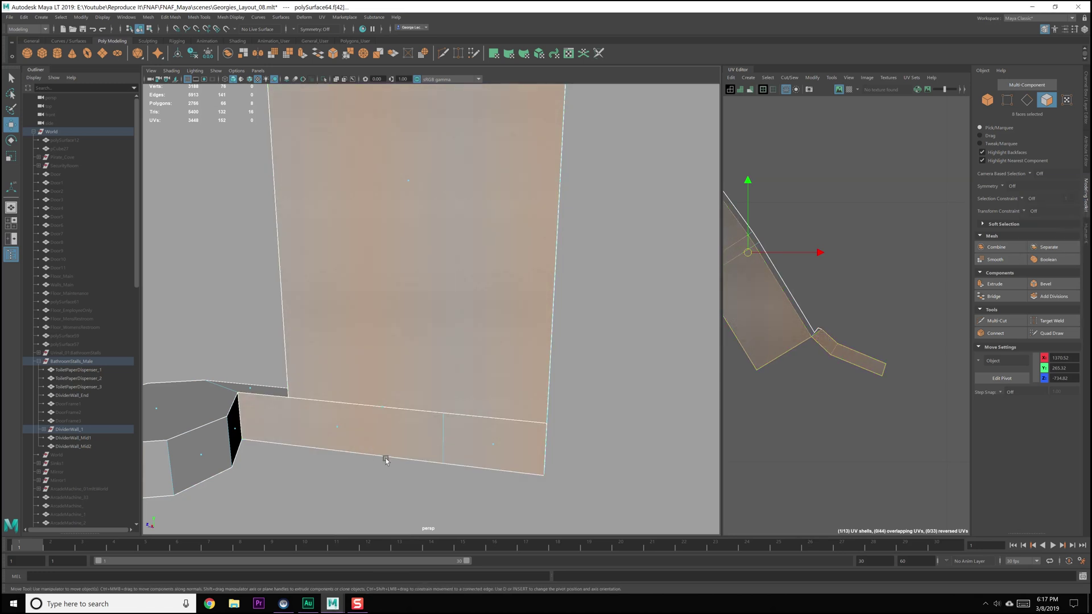
- Delete the two front faces of the hinge's lower arm and the hidden face exposed behind them
{"action": "left_click", "coordinate": [349, 433]}
{"action": "left_click", "coordinate": [498, 455], "text": "shift"}
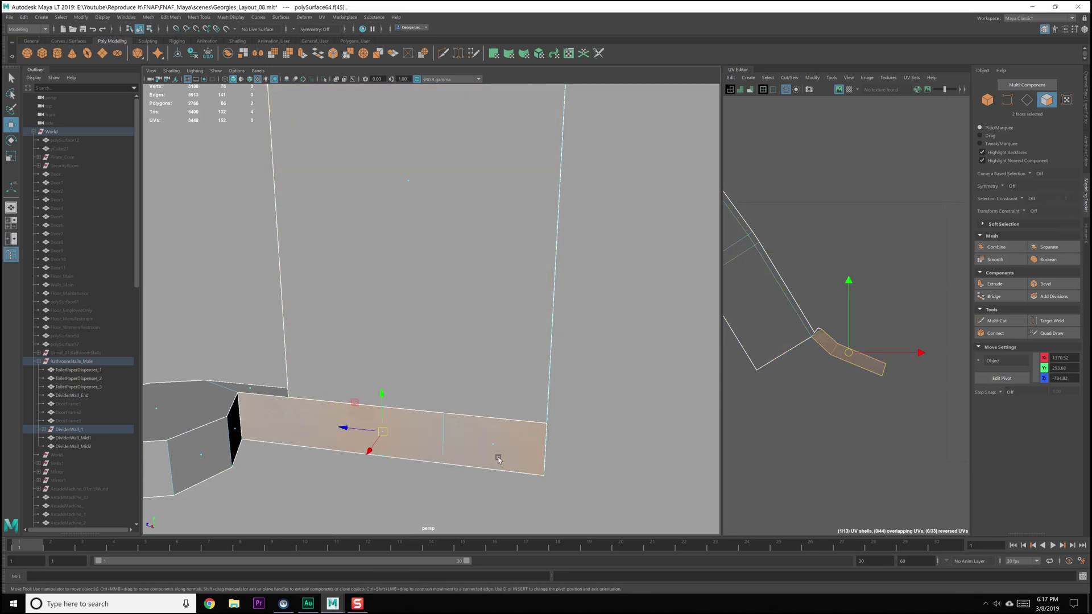
{"action": "key", "text": "Delete"}
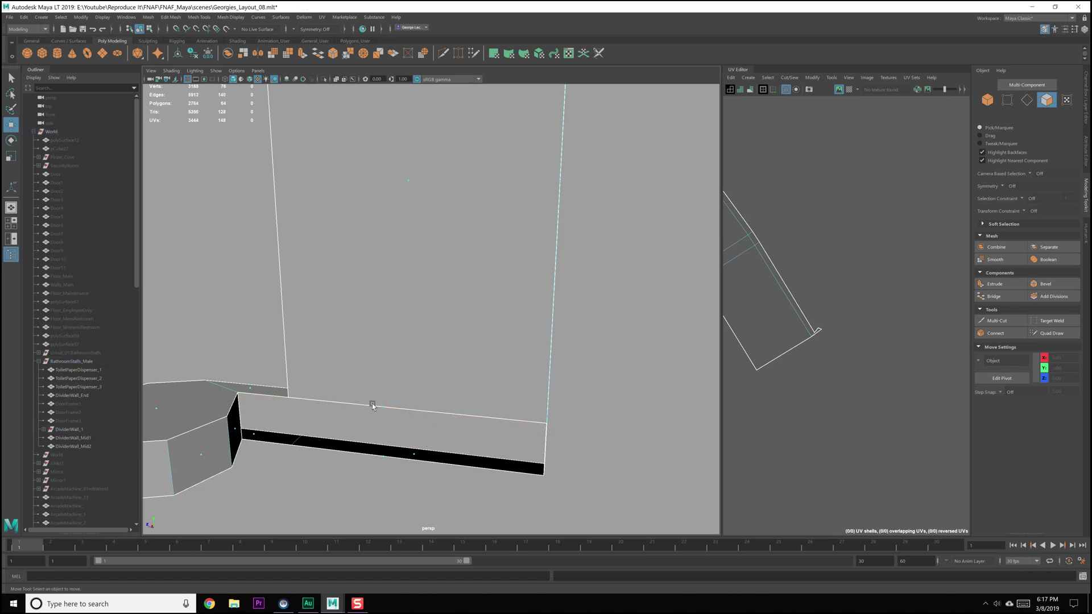
{"action": "left_click", "coordinate": [399, 433]}
{"action": "key", "text": "Delete"}
- Delete the extra vertex on the lower arm's bottom border and the short edge dividing its underside near the knuckle
{"action": "right_click_drag", "start_coordinate": [354, 394], "coordinate": [358, 342]}
{"action": "left_click", "coordinate": [354, 404]}
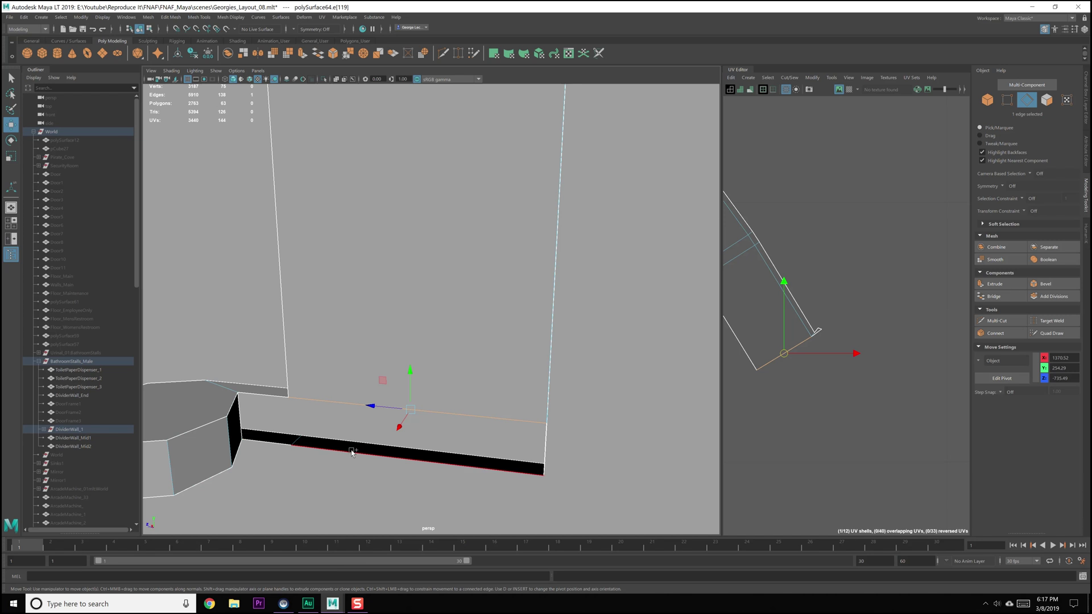
{"action": "mouse_move", "coordinate": [378, 398]}
{"action": "right_mouse_down"}
{"action": "mouse_move", "coordinate": [357, 387]}
{"action": "mouse_move", "coordinate": [367, 390]}
{"action": "right_mouse_up"}
{"action": "left_click", "coordinate": [445, 466]}
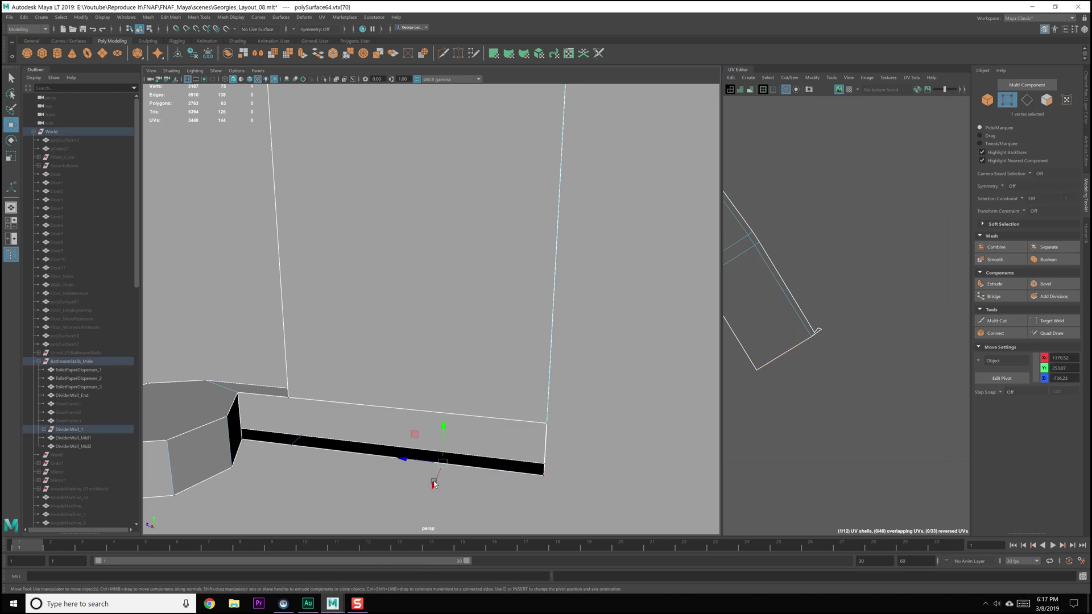
{"action": "key", "text": "Delete"}
{"action": "left_click", "coordinate": [286, 443]}
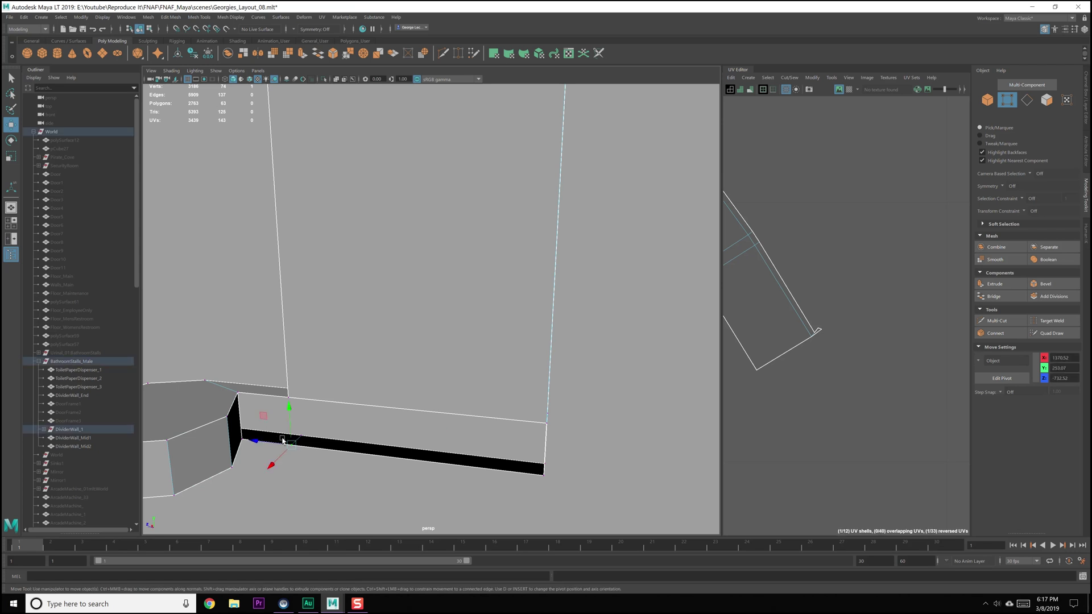
{"action": "left_click", "coordinate": [315, 455]}
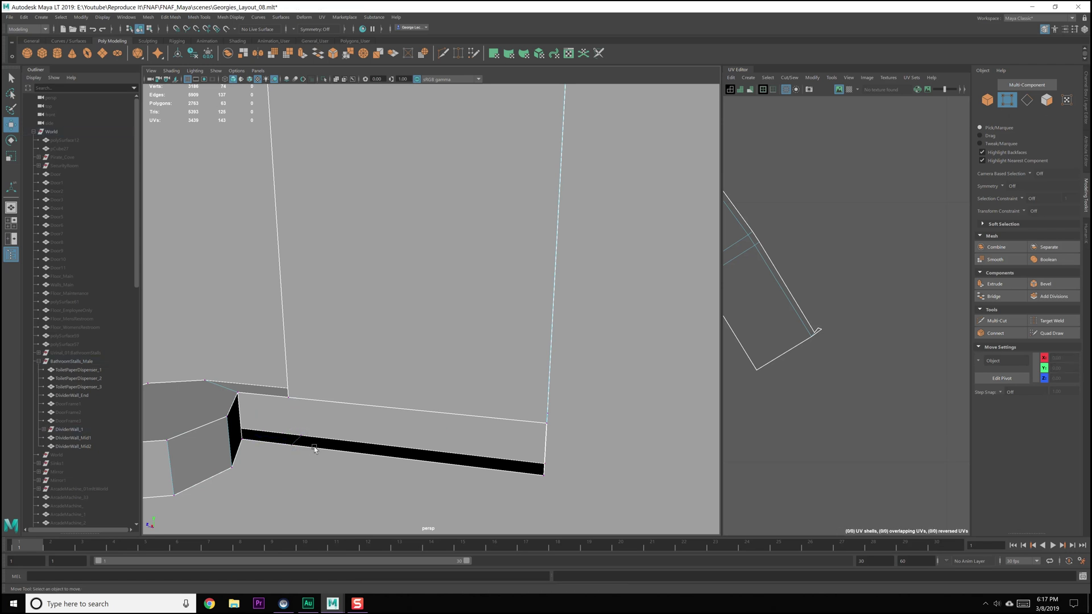
{"action": "right_click_drag", "start_coordinate": [299, 375], "coordinate": [297, 353]}
{"action": "left_click", "coordinate": [300, 443]}
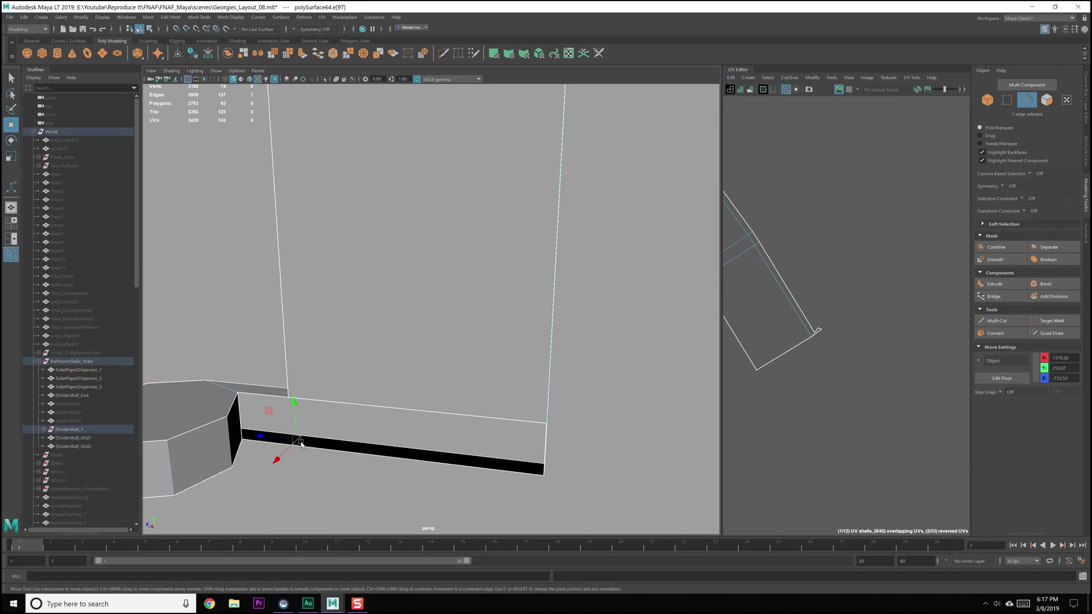
{"action": "key", "text": "Delete"}
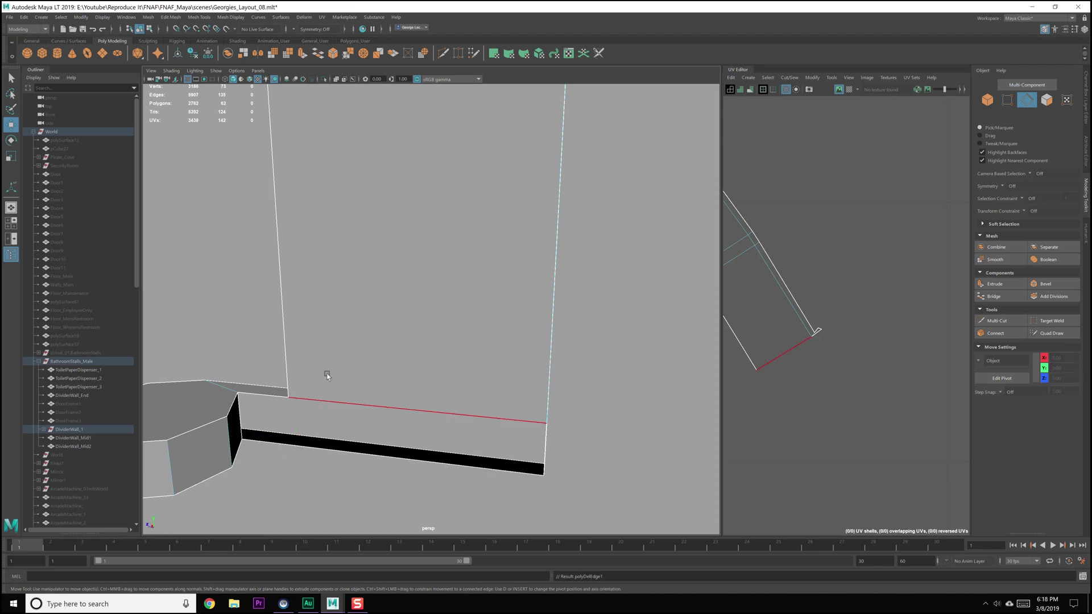
- Cut a new edge across the lower arm's underside with Multi-Cut, in line with the plate's inner side edge
{"action": "right_click_drag", "start_coordinate": [353, 388], "coordinate": [357, 350]}
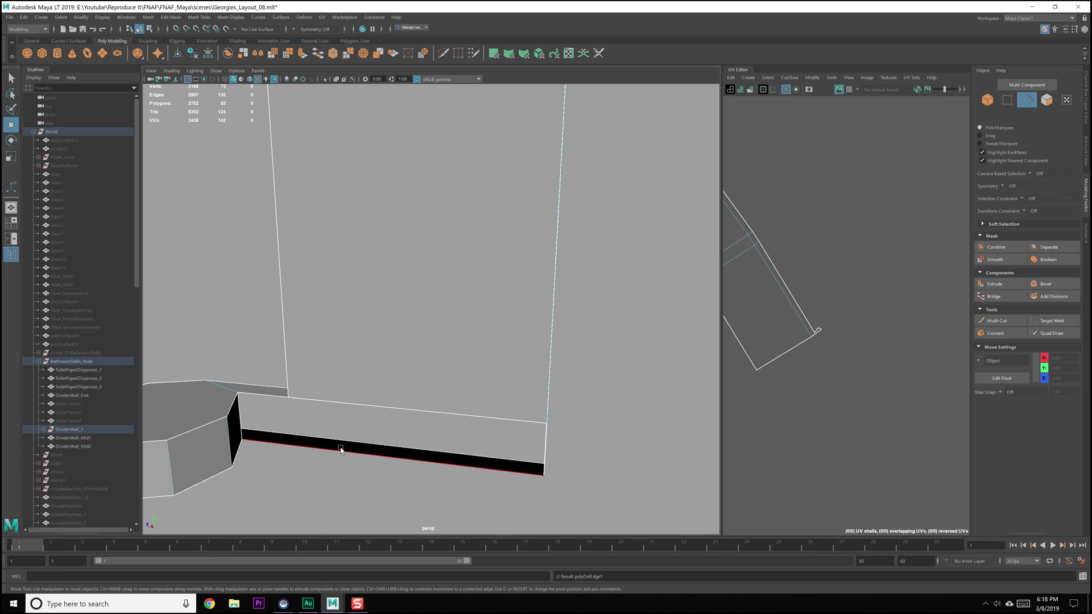
{"action": "left_click_drag", "start_coordinate": [343, 425], "coordinate": [341, 419], "text": "alt"}
{"action": "middle_click_drag", "start_coordinate": [341, 418], "coordinate": [348, 333], "text": "alt"}
{"action": "left_click", "coordinate": [348, 333]}
{"action": "left_click_drag", "start_coordinate": [377, 379], "coordinate": [381, 309], "text": "alt"}
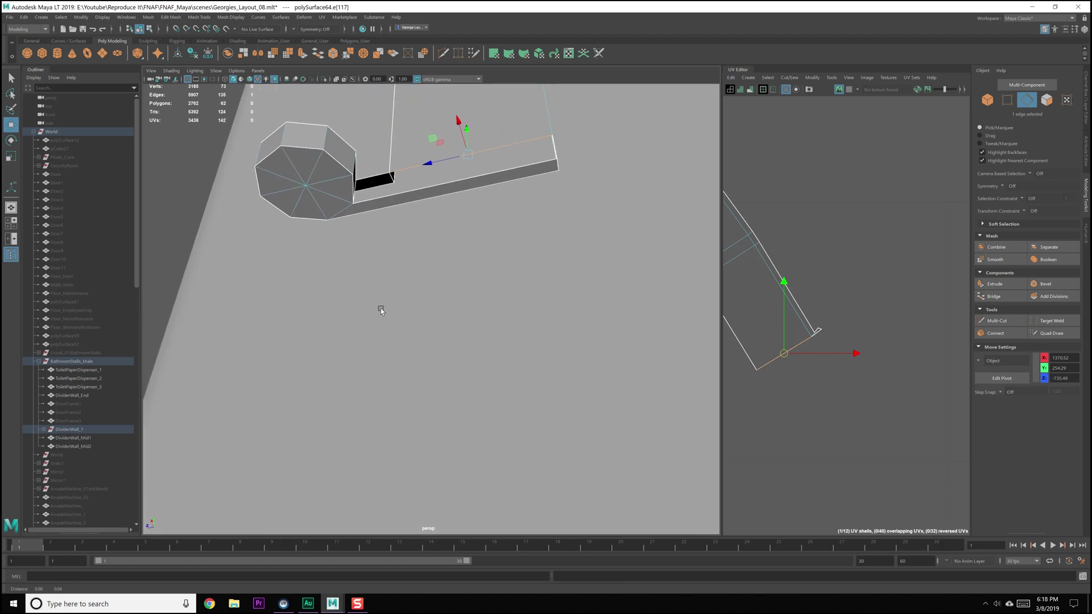
{"action": "scroll", "coordinate": [380, 308], "scroll_direction": "up", "scroll_amount": 5}
{"action": "right_click_drag", "start_coordinate": [365, 235], "coordinate": [357, 237], "text": "shift"}
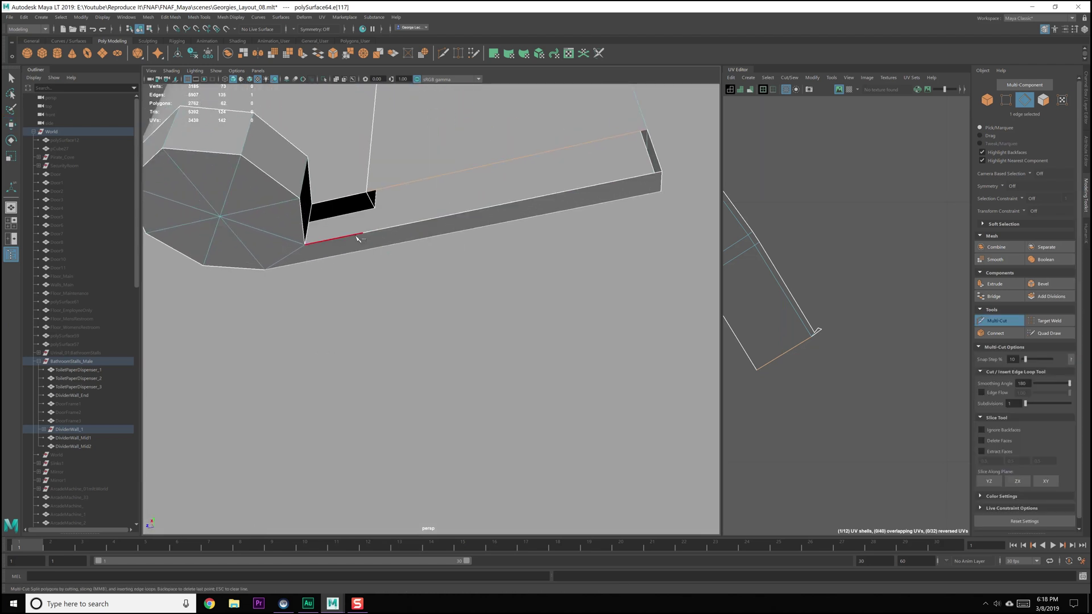
{"action": "left_click", "coordinate": [362, 233]}
{"action": "right_click", "coordinate": [373, 264]}
{"action": "right_click_drag", "start_coordinate": [345, 246], "coordinate": [319, 247]}
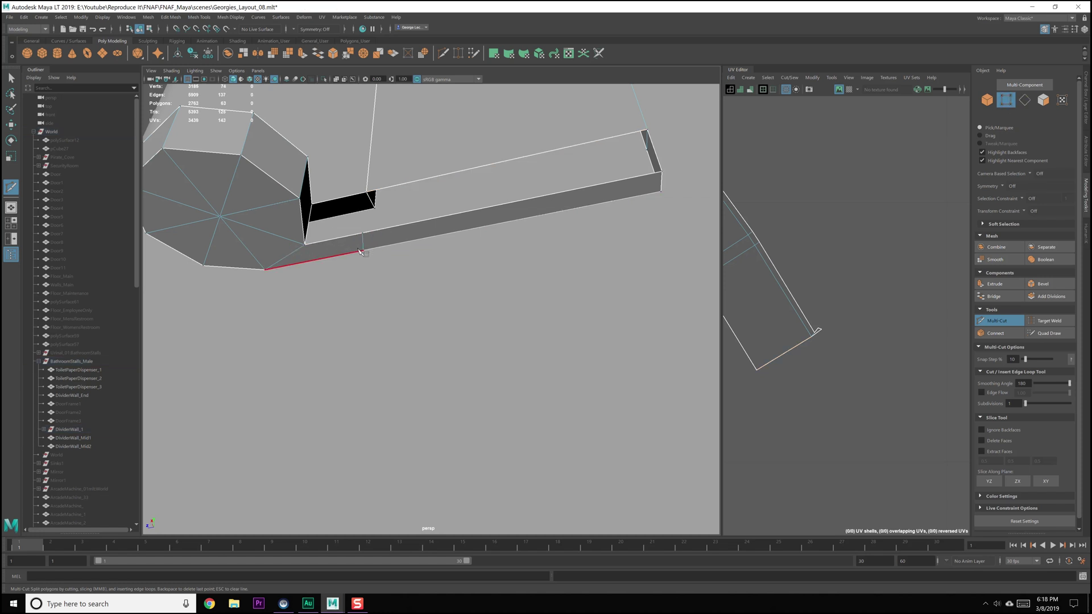
{"action": "key", "text": "w"}
{"action": "left_click", "coordinate": [362, 252]}
- Try to bridge the lower arm's open front, first across the short edges near the knuckle and again across the long edges
{"action": "left_click_drag", "start_coordinate": [328, 262], "coordinate": [367, 216]}
{"action": "right_click_drag", "start_coordinate": [367, 216], "coordinate": [381, 183]}
{"action": "left_click", "coordinate": [327, 282]}
{"action": "left_click", "coordinate": [327, 281], "text": "shift"}
{"action": "right_click", "coordinate": [325, 282], "text": "shift"}
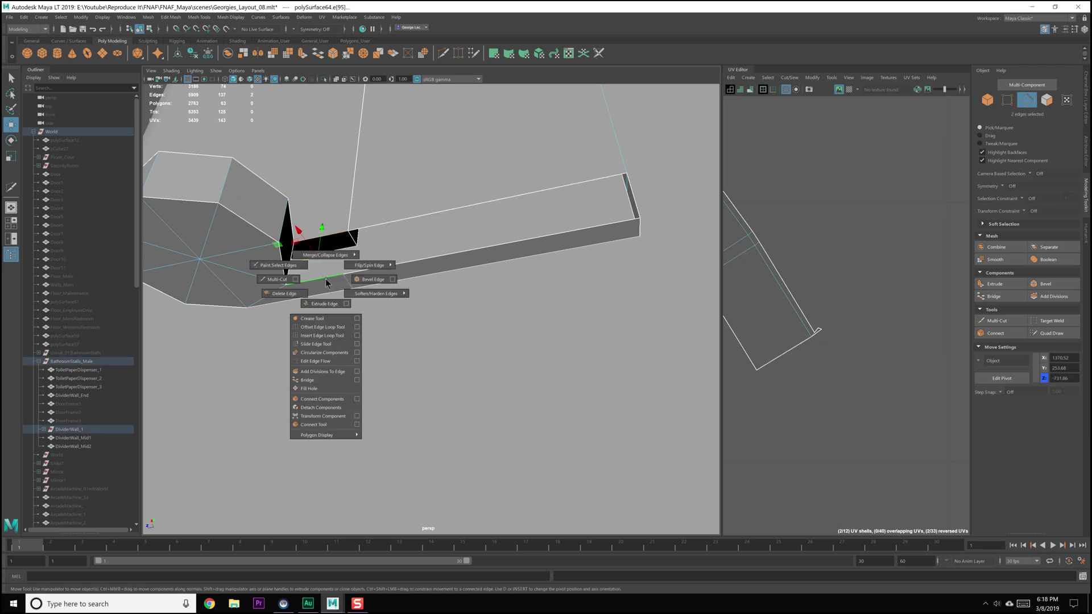
{"action": "left_click", "coordinate": [322, 380]}
{"action": "left_click", "coordinate": [380, 224]}
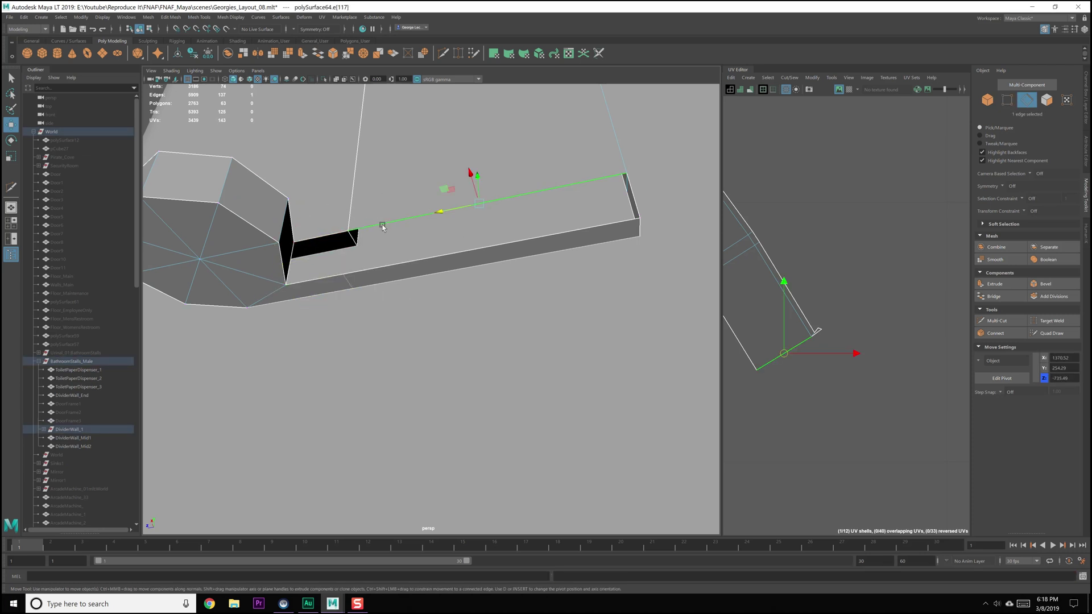
{"action": "left_click", "coordinate": [387, 264], "text": "shift"}
{"action": "right_click_drag", "start_coordinate": [387, 263], "coordinate": [386, 320], "text": "shift"}
{"action": "right_click_drag", "start_coordinate": [382, 362], "coordinate": [380, 361], "text": "shift"}
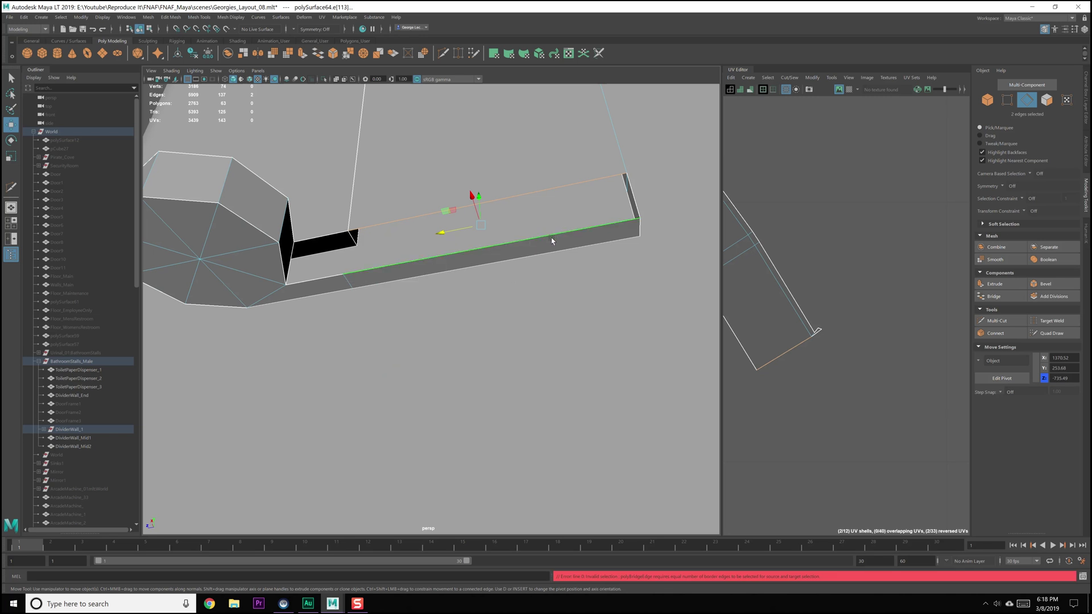
- Delete the lower arm's underside faces and the remaining strip face below the plate
{"action": "key", "text": "F11"}
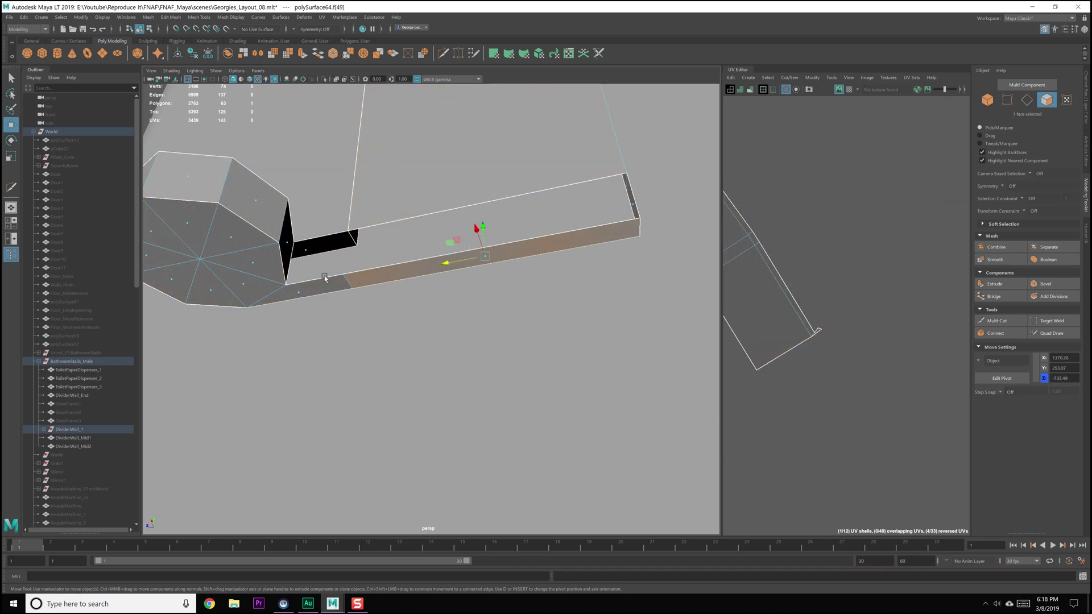
{"action": "key", "text": "Delete"}
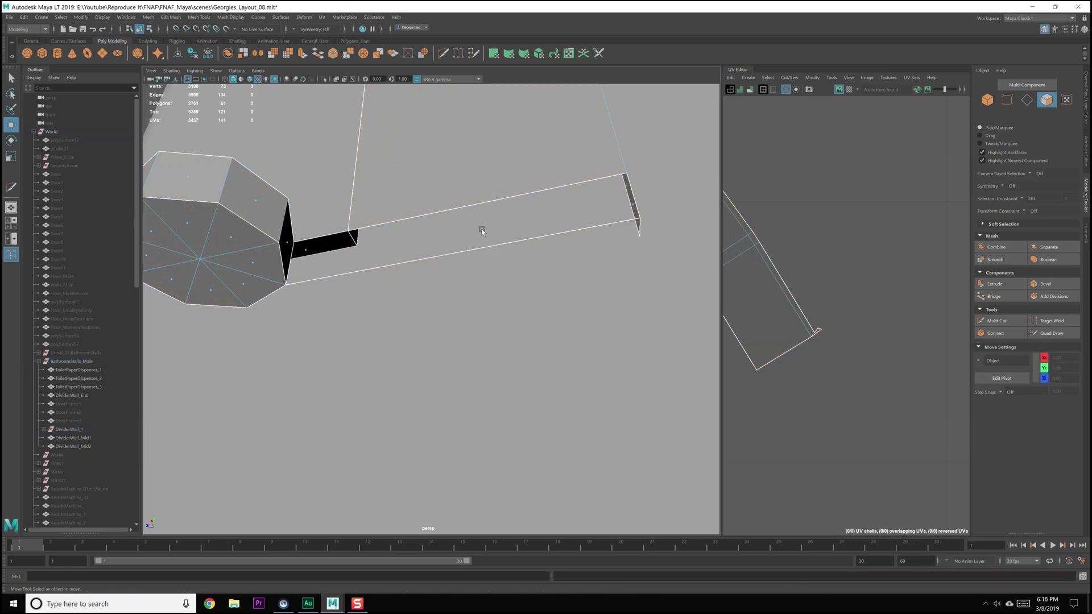
{"action": "left_click", "coordinate": [472, 269]}
{"action": "left_click", "coordinate": [348, 239]}
{"action": "right_click_drag", "start_coordinate": [340, 239], "coordinate": [340, 264]}
{"action": "left_click", "coordinate": [462, 268]}
{"action": "key", "text": "Delete"}
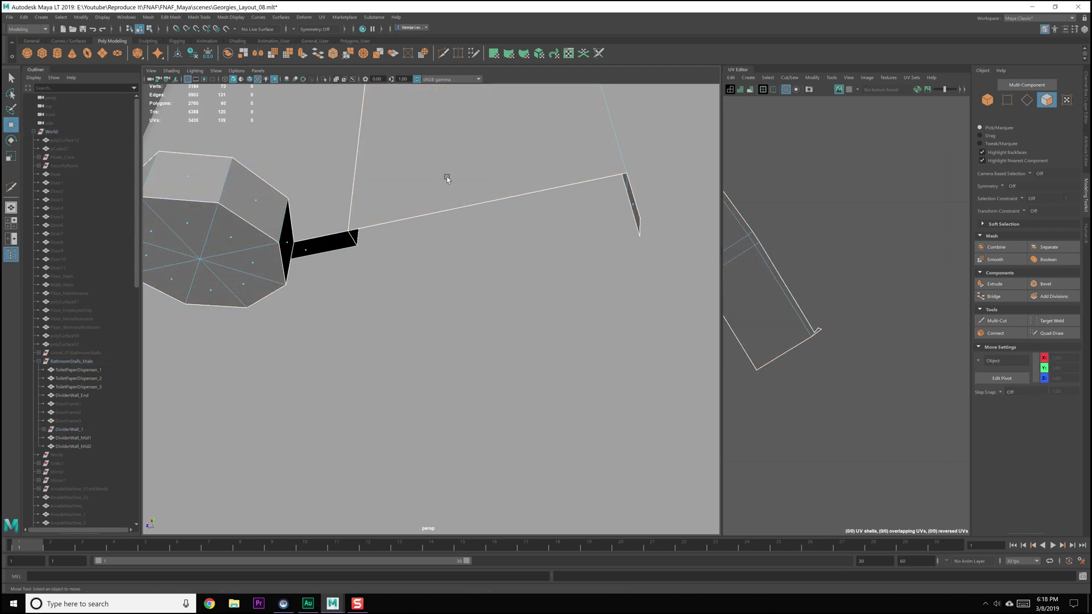
- Extrude the plate's bottom edge and the adjoining short arm edge down to the height of the knuckle's bottom corner
{"action": "right_click_drag", "start_coordinate": [442, 182], "coordinate": [442, 159]}
{"action": "left_click", "coordinate": [443, 211]}
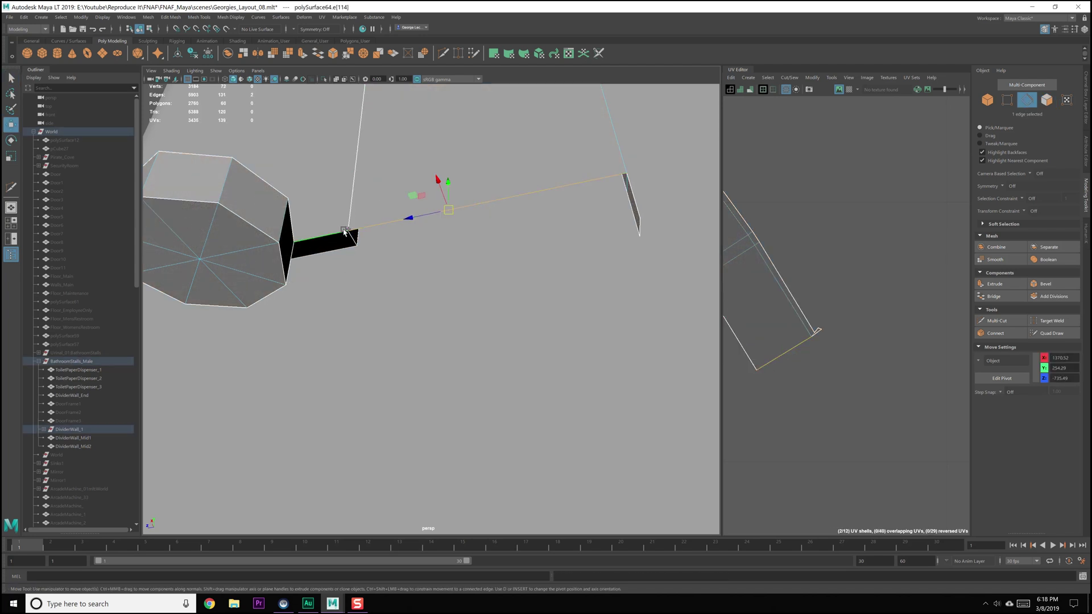
{"action": "left_click_drag", "start_coordinate": [448, 182], "coordinate": [448, 221], "text": "shift"}
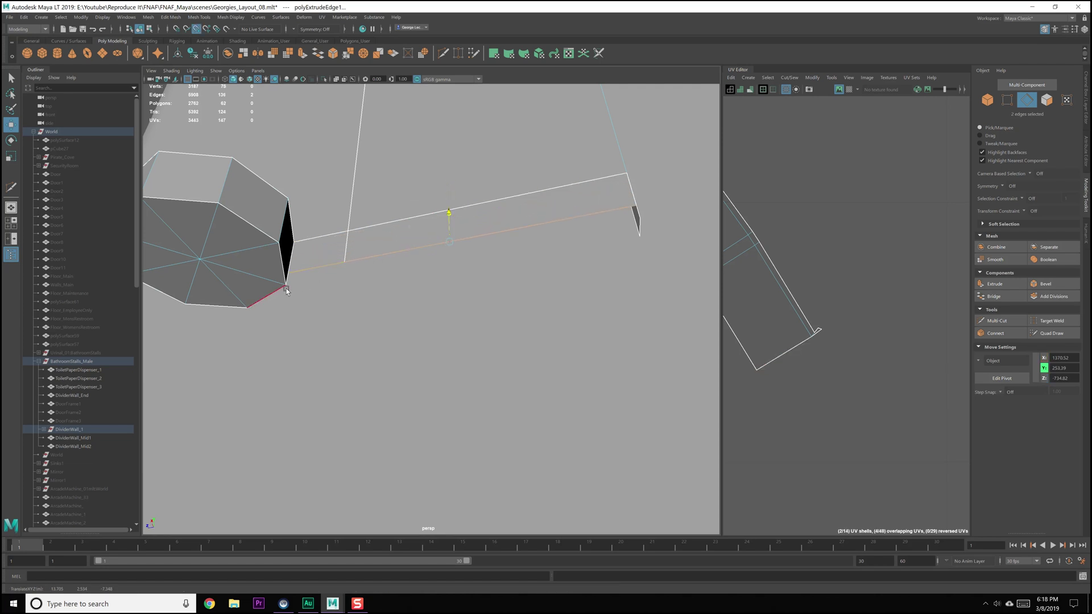
- Merge the overlapping vertices at both ends of the extruded front strip and return to object selection
{"action": "key", "text": "q"}
{"action": "right_click_drag", "start_coordinate": [309, 281], "coordinate": [284, 283]}
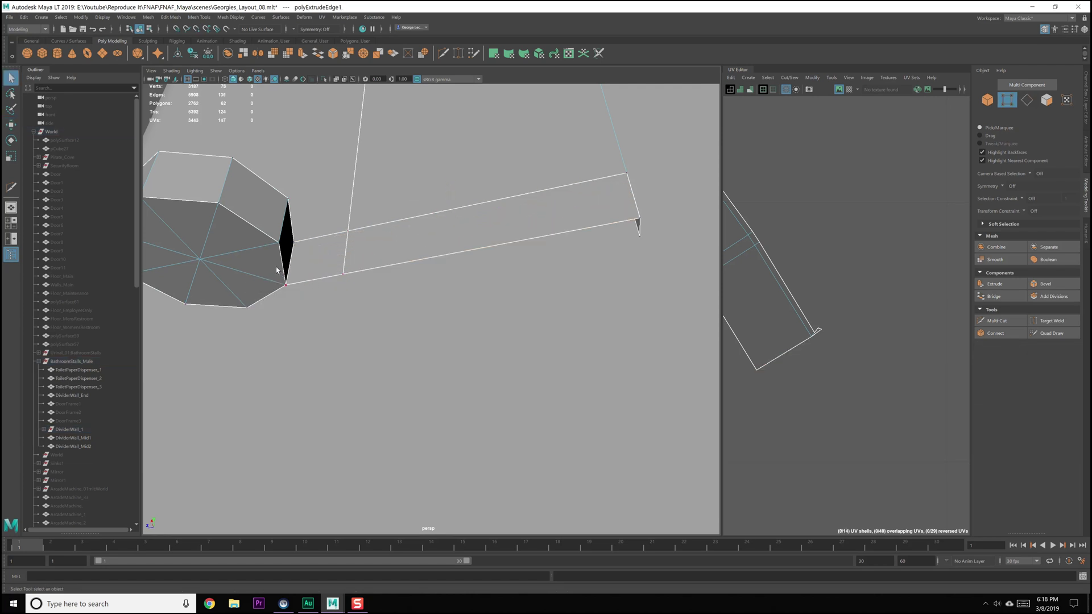
{"action": "left_click_drag", "start_coordinate": [613, 212], "coordinate": [647, 222], "text": "shift"}
{"action": "right_click_drag", "start_coordinate": [647, 193], "coordinate": [685, 147], "text": "shift"}
{"action": "key", "text": "F8"}
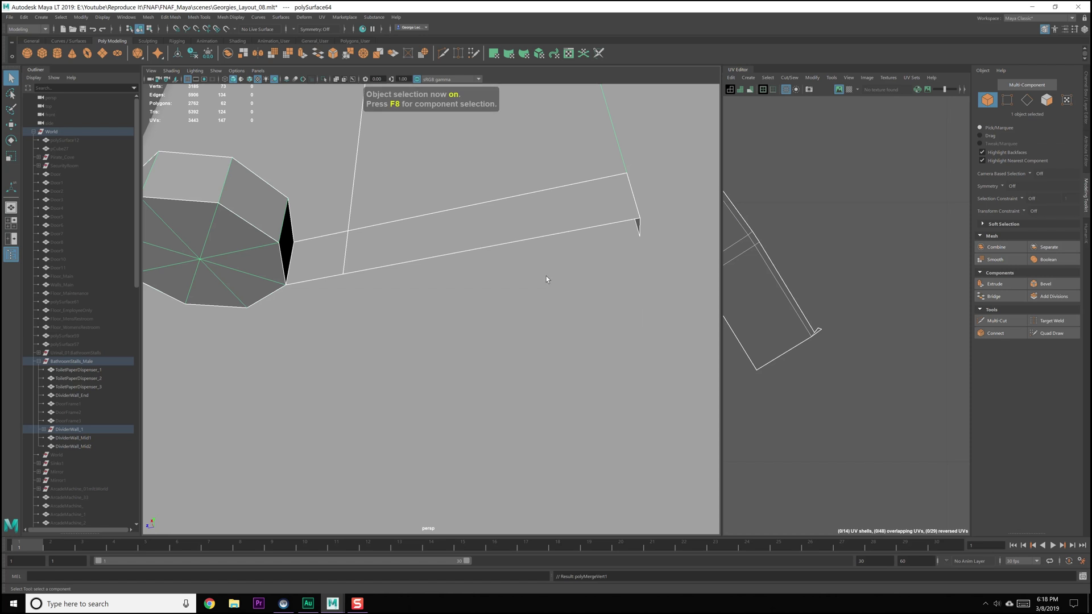
- Extrude the front strip's two bottom edges back to the depth of the end face to rebuild the arm's underside
{"action": "right_click_drag", "start_coordinate": [449, 225], "coordinate": [452, 240]}
{"action": "left_click", "coordinate": [453, 244]}
{"action": "left_click", "coordinate": [323, 278], "text": "shift"}
{"action": "key", "text": "w"}
{"action": "left_click_drag", "start_coordinate": [444, 240], "coordinate": [445, 248], "text": "shift"}
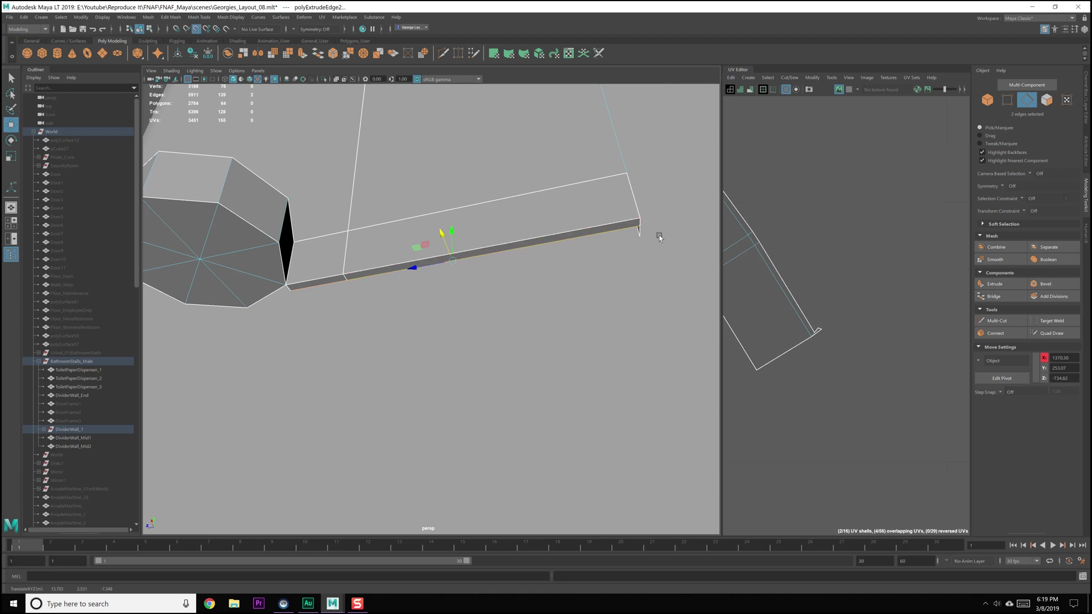
- Fill the triangular gap between the knuckle and the rebuilt underside with Append to Polygon
{"action": "key", "text": "q"}
{"action": "right_click_drag", "start_coordinate": [313, 293], "coordinate": [291, 295]}
{"action": "left_click", "coordinate": [295, 292]}
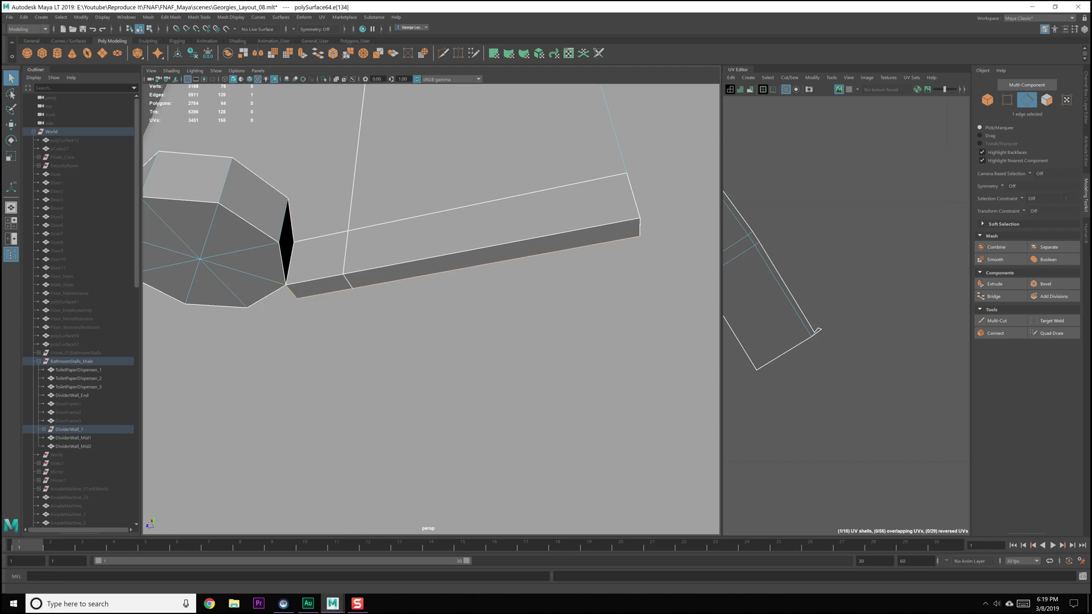
{"action": "left_click", "coordinate": [208, 17]}
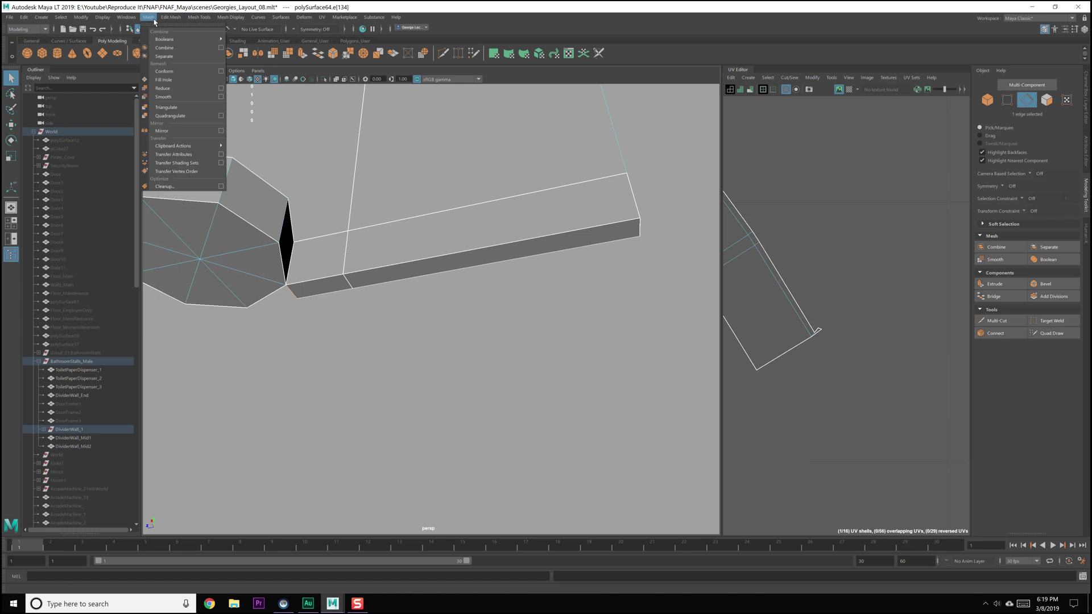
{"action": "mouse_move", "coordinate": [193, 20]}
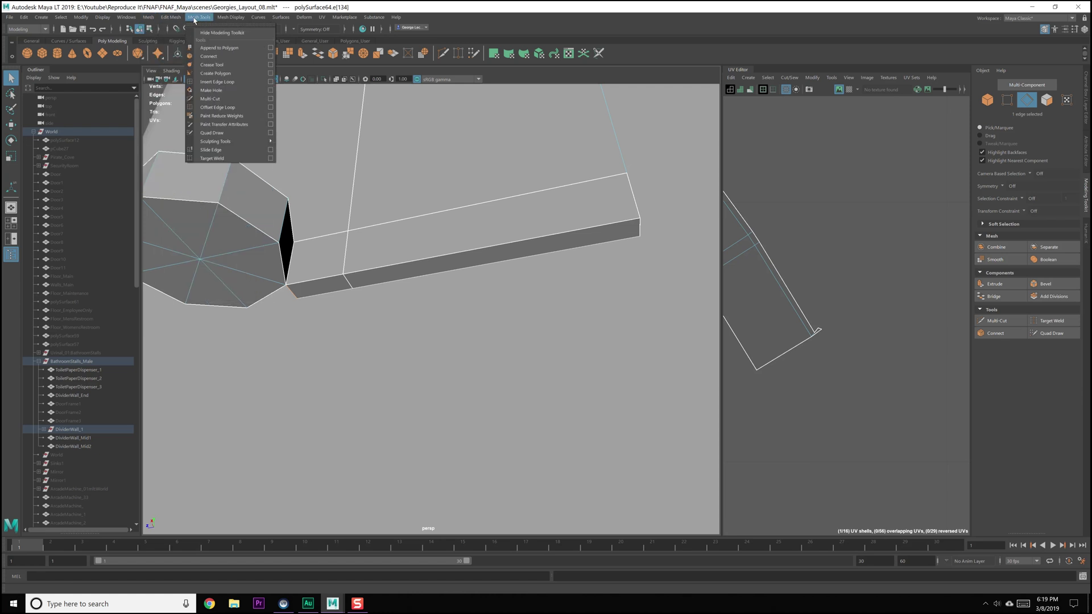
{"action": "left_click", "coordinate": [219, 47]}
{"action": "left_click", "coordinate": [292, 295]}
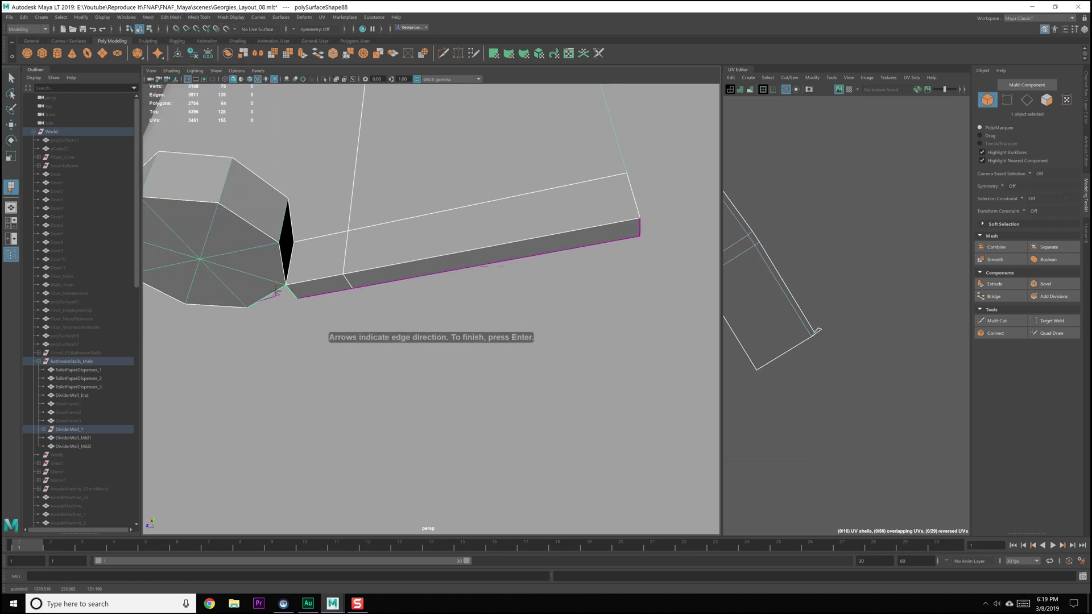
{"action": "key", "text": "Return"}
- Merge the overlapping vertices at the outer end of the rebuilt underside and activate the Move tool
{"action": "right_click_drag", "start_coordinate": [333, 284], "coordinate": [303, 281]}
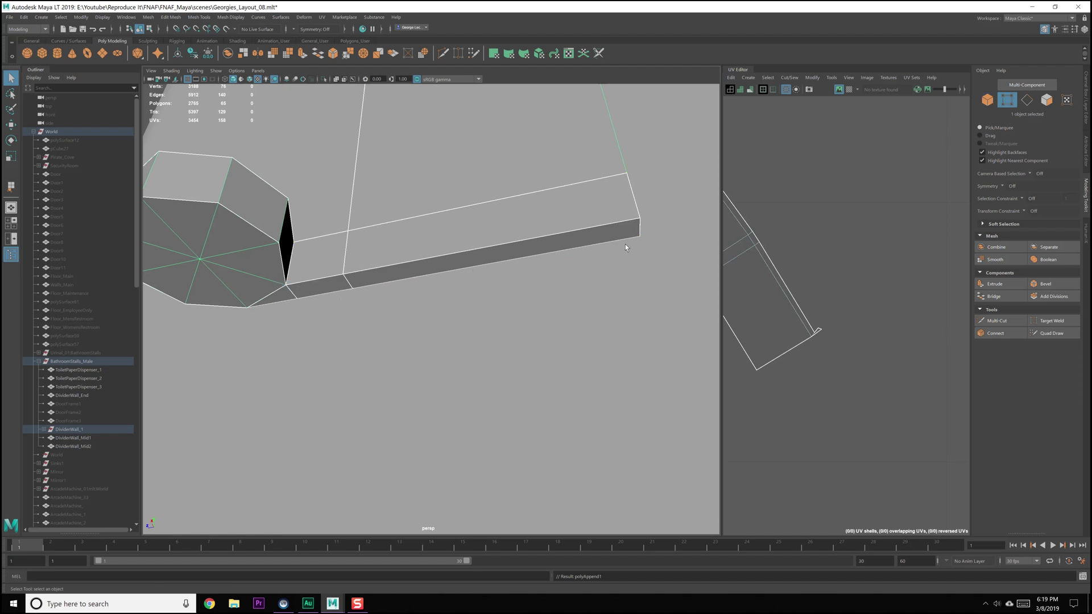
{"action": "left_click_drag", "start_coordinate": [657, 254], "coordinate": [658, 255]}
{"action": "right_click_drag", "start_coordinate": [606, 240], "coordinate": [608, 179], "text": "shift"}
{"action": "key", "text": "w"}
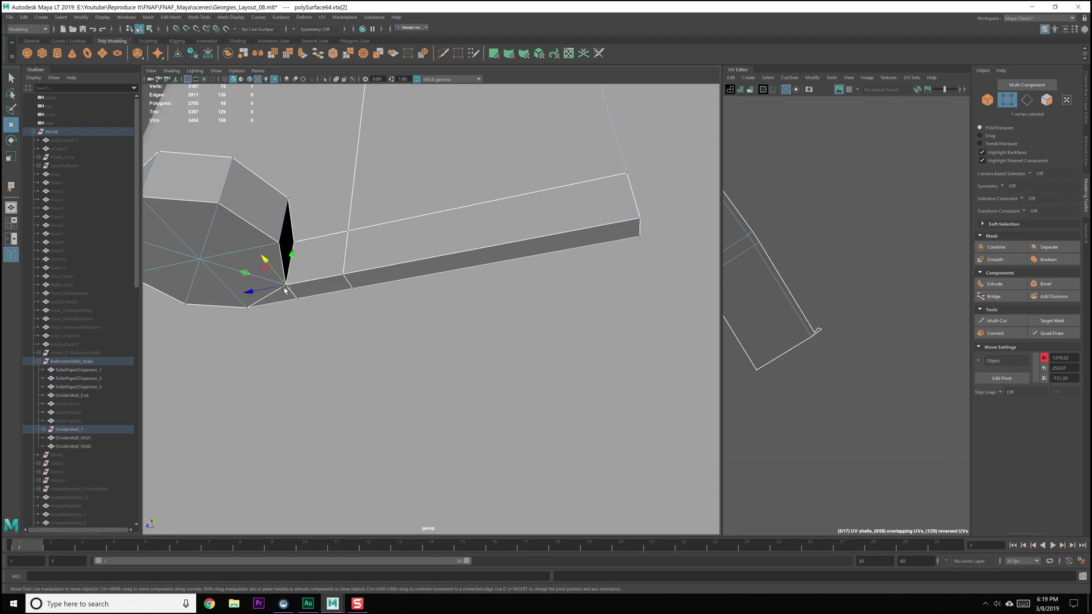
- Delete the extra edge on top of the lower arm beside the hinge's knuckle
{"action": "key", "text": "q"}
{"action": "left_click_drag", "start_coordinate": [342, 295], "coordinate": [446, 358], "text": "alt"}
{"action": "middle_click_drag", "start_coordinate": [446, 359], "coordinate": [467, 231], "text": "alt"}
{"action": "left_click_drag", "start_coordinate": [467, 231], "coordinate": [459, 262], "text": "alt"}
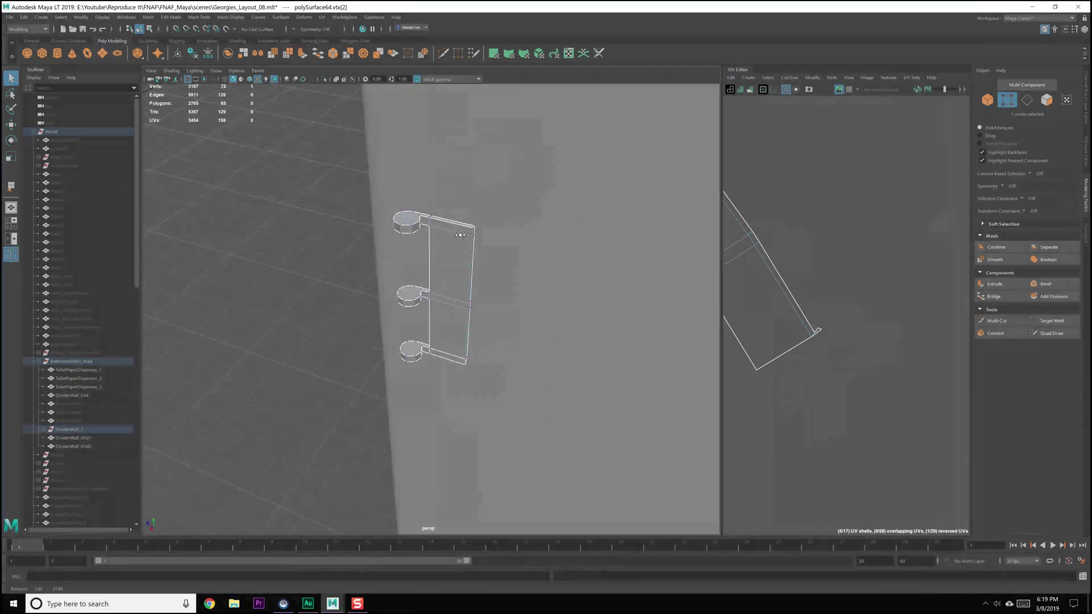
{"action": "right_click_drag", "start_coordinate": [458, 261], "coordinate": [460, 406], "text": "alt"}
{"action": "middle_click_drag", "start_coordinate": [459, 402], "coordinate": [448, 336], "text": "alt"}
{"action": "right_click_drag", "start_coordinate": [448, 336], "coordinate": [463, 394], "text": "alt"}
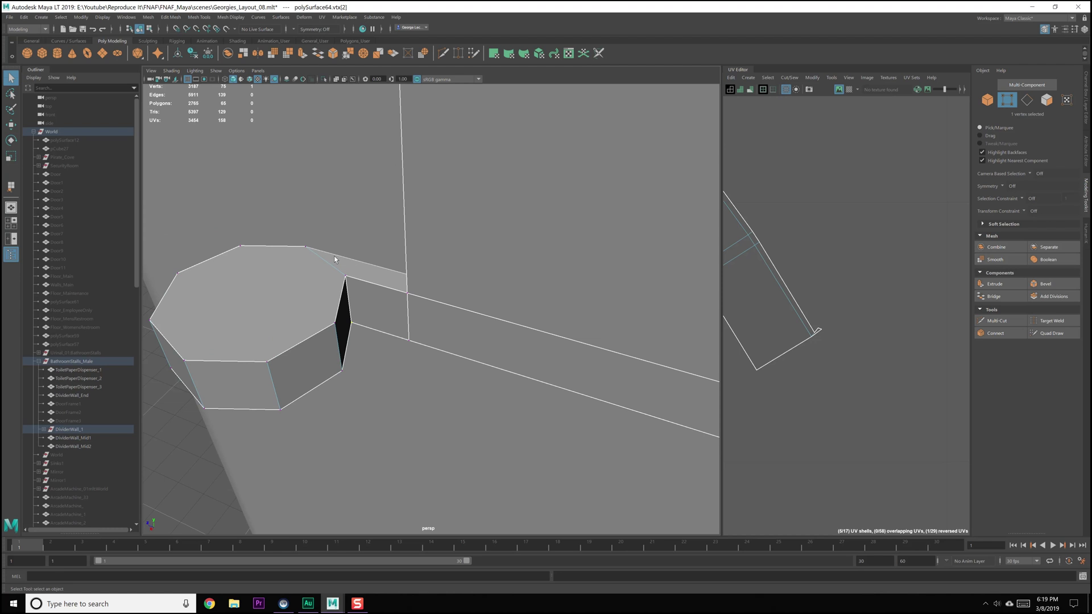
{"action": "mouse_move", "coordinate": [344, 278]}
{"action": "left_mouse_down", "text": "alt"}
{"action": "mouse_move", "coordinate": [390, 285]}
{"action": "mouse_move", "coordinate": [385, 341]}
{"action": "mouse_move", "coordinate": [394, 324]}
{"action": "mouse_move", "coordinate": [350, 271]}
{"action": "left_mouse_up", "text": "alt"}
{"action": "right_click_drag", "start_coordinate": [349, 271], "coordinate": [343, 223]}
{"action": "left_click", "coordinate": [346, 256]}
{"action": "key", "text": "Delete"}
{"action": "left_click_drag", "start_coordinate": [346, 256], "coordinate": [387, 273], "text": "alt"}
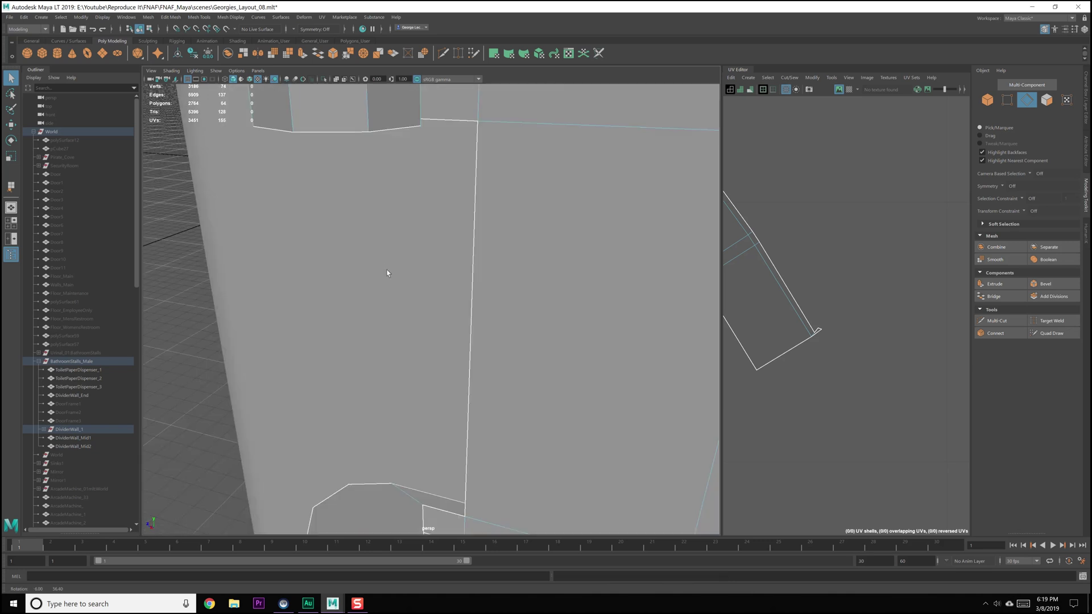
- Select all faces of the extracted hinge in face mode
{"action": "scroll", "coordinate": [386, 273], "scroll_direction": "down", "scroll_amount": 5}
{"action": "left_click_drag", "start_coordinate": [398, 318], "coordinate": [427, 330], "text": "alt"}
{"action": "right_click_drag", "start_coordinate": [435, 302], "coordinate": [453, 334]}
{"action": "scroll", "coordinate": [488, 343], "scroll_direction": "down", "scroll_amount": 3}
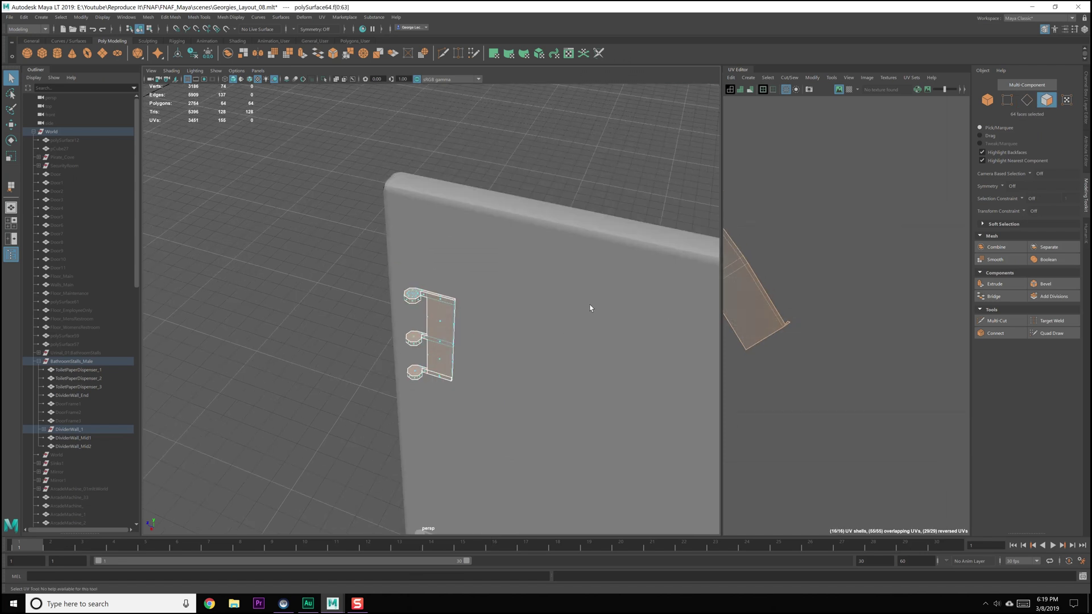
{"action": "middle_click_drag", "start_coordinate": [589, 308], "coordinate": [614, 296], "text": "alt"}
{"action": "middle_click_drag", "start_coordinate": [777, 310], "coordinate": [886, 303], "text": "alt"}
- Switch the selection mode in the UV Editor and select all of the hinge's UV shells
{"action": "scroll", "coordinate": [811, 328], "scroll_direction": "down", "scroll_amount": 3}
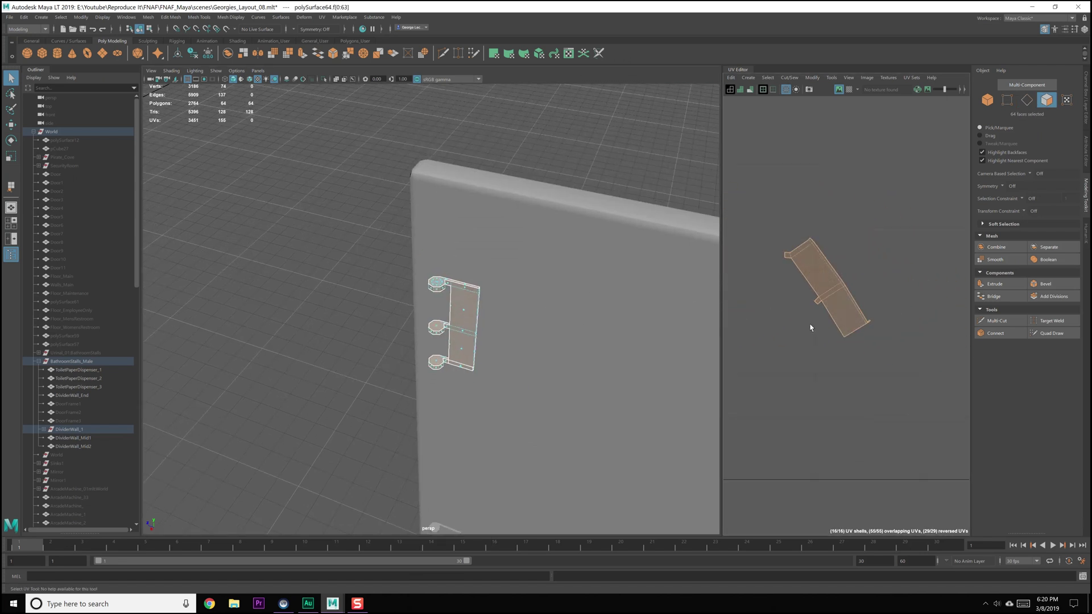
{"action": "scroll", "coordinate": [811, 328], "scroll_direction": "down", "scroll_amount": 12}
{"action": "middle_click_drag", "start_coordinate": [811, 326], "coordinate": [843, 341], "text": "alt"}
{"action": "scroll", "coordinate": [843, 341], "scroll_direction": "up", "scroll_amount": 4}
{"action": "right_click_drag", "start_coordinate": [758, 382], "coordinate": [739, 367]}
{"action": "scroll", "coordinate": [745, 350], "scroll_direction": "down", "scroll_amount": 3}
{"action": "left_click_drag", "start_coordinate": [730, 288], "coordinate": [876, 411]}
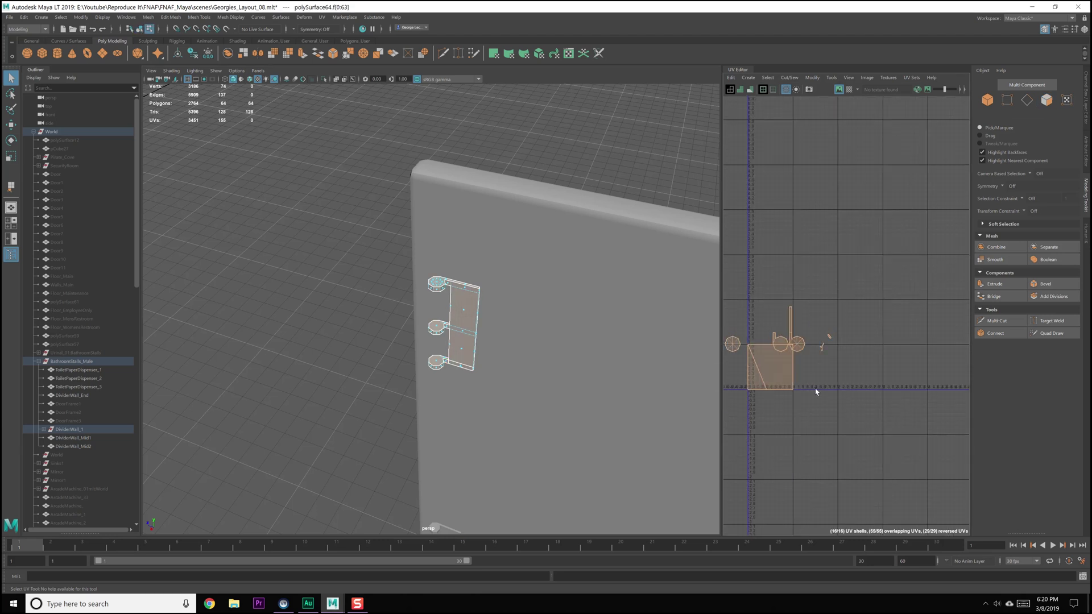
- Move all of the hinge's UV shells to an empty area away from the UV origin
{"action": "scroll", "coordinate": [815, 392], "scroll_direction": "down", "scroll_amount": 3}
{"action": "key", "text": "w"}
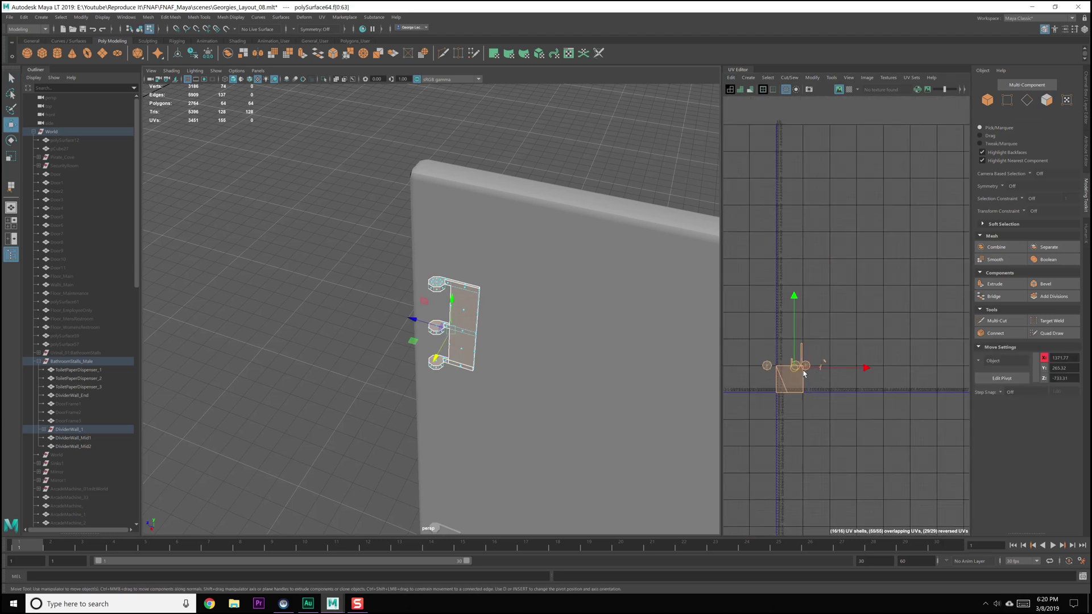
{"action": "left_click_drag", "start_coordinate": [804, 374], "coordinate": [832, 339]}
- Clear the selection and turn on X-Ray shading so the hinge shows through the wall
{"action": "left_click", "coordinate": [532, 345]}
{"action": "left_click_drag", "start_coordinate": [532, 345], "coordinate": [441, 304], "text": "alt"}
{"action": "right_click_drag", "start_coordinate": [441, 305], "coordinate": [494, 325], "text": "alt"}
{"action": "left_click", "coordinate": [168, 73]}
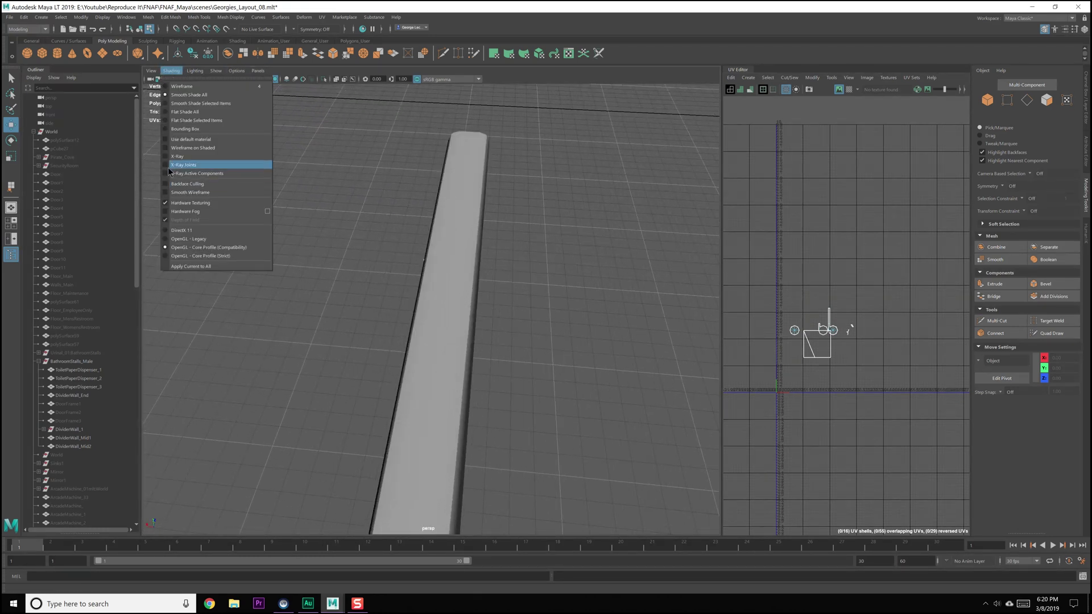
{"action": "left_click", "coordinate": [163, 162]}
{"action": "left_click_drag", "start_coordinate": [163, 162], "coordinate": [537, 284], "text": "alt"}
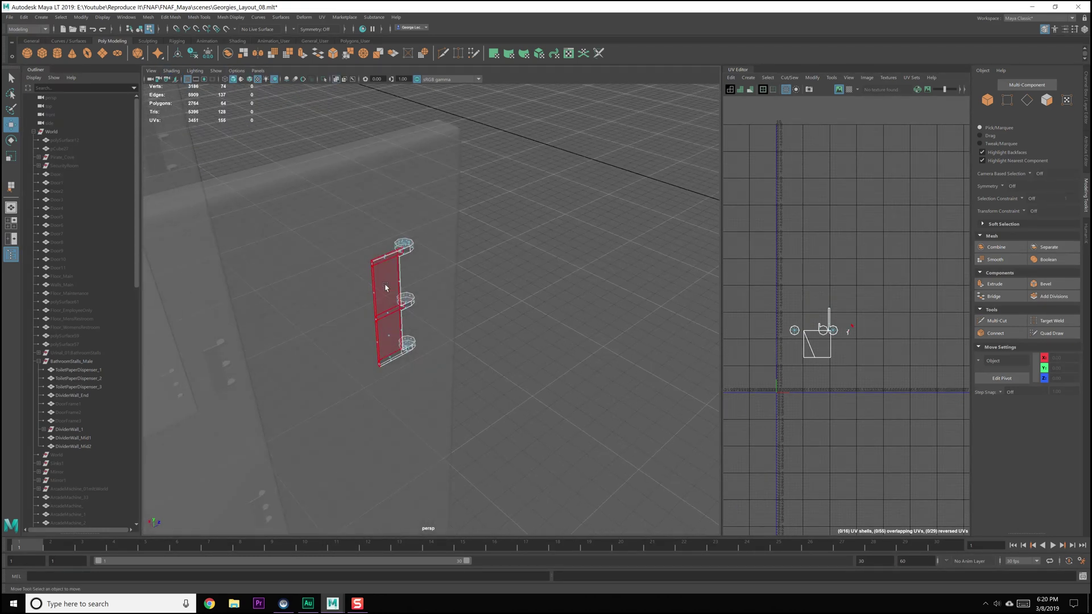
- Select the flat faces of the hinge plate together with the faces along its lower arm
{"action": "mouse_move", "coordinate": [385, 288]}
{"action": "left_mouse_down", "text": "alt"}
{"action": "mouse_move", "coordinate": [395, 266]}
{"action": "mouse_move", "coordinate": [383, 292]}
{"action": "left_mouse_up", "text": "alt"}
{"action": "double_click", "coordinate": [383, 280]}
{"action": "right_click_drag", "start_coordinate": [382, 292], "coordinate": [478, 392], "text": "alt"}
{"action": "left_click_drag", "start_coordinate": [478, 392], "coordinate": [536, 443], "text": "alt"}
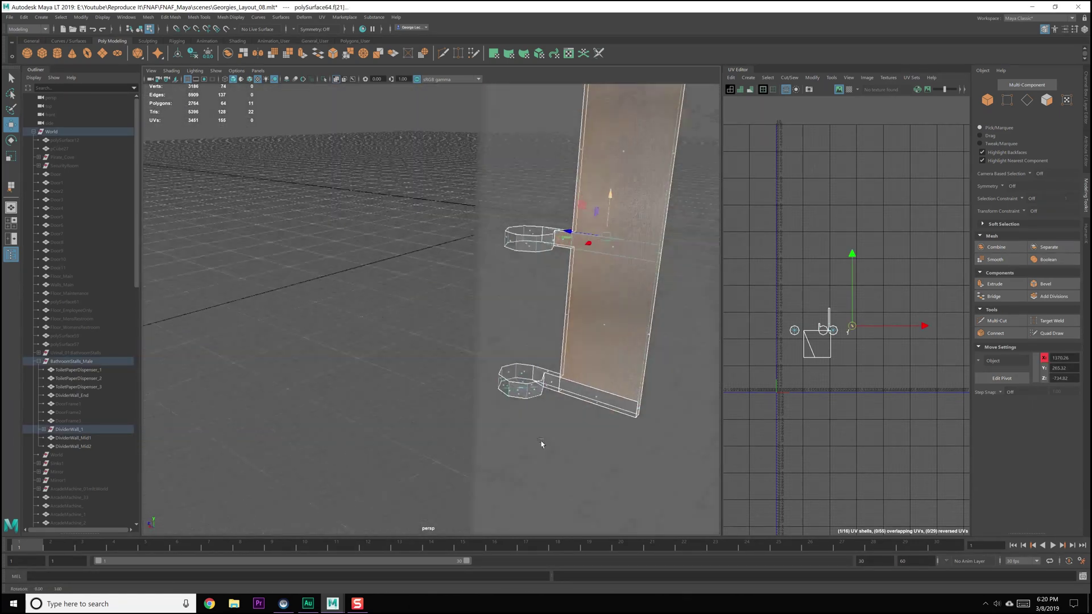
{"action": "middle_click_drag", "start_coordinate": [560, 250], "coordinate": [540, 283], "text": "alt"}
{"action": "left_click_drag", "start_coordinate": [541, 283], "coordinate": [451, 353], "text": "alt"}
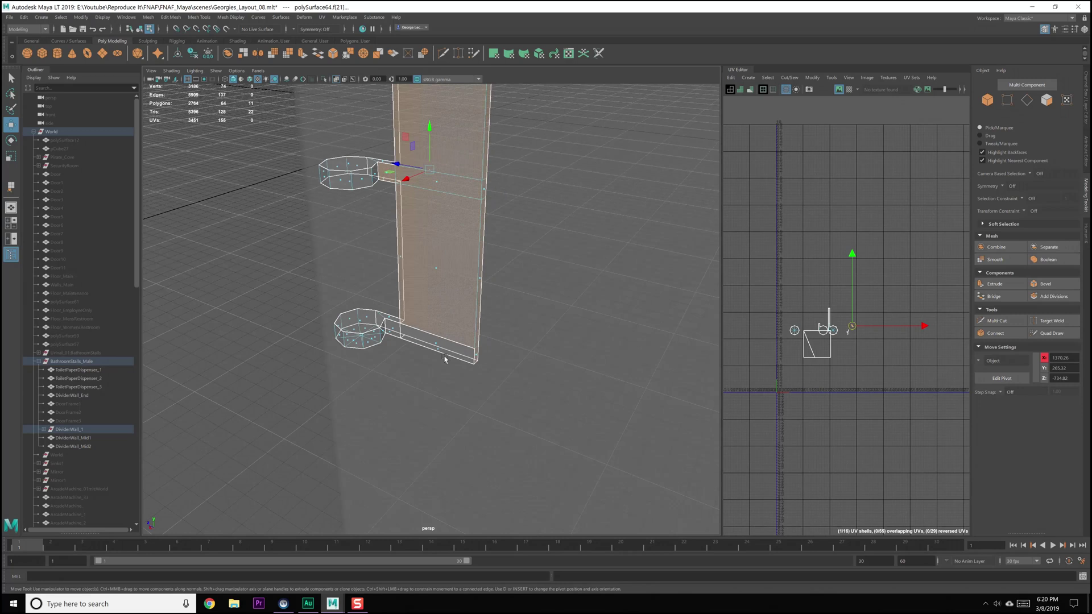
{"action": "left_click", "coordinate": [440, 341], "text": "shift"}
{"action": "left_click", "coordinate": [393, 329], "text": "shift"}
{"action": "middle_click_drag", "start_coordinate": [398, 171], "coordinate": [434, 257], "text": "alt"}
{"action": "middle_click_drag", "start_coordinate": [483, 426], "coordinate": [471, 341], "text": "alt"}
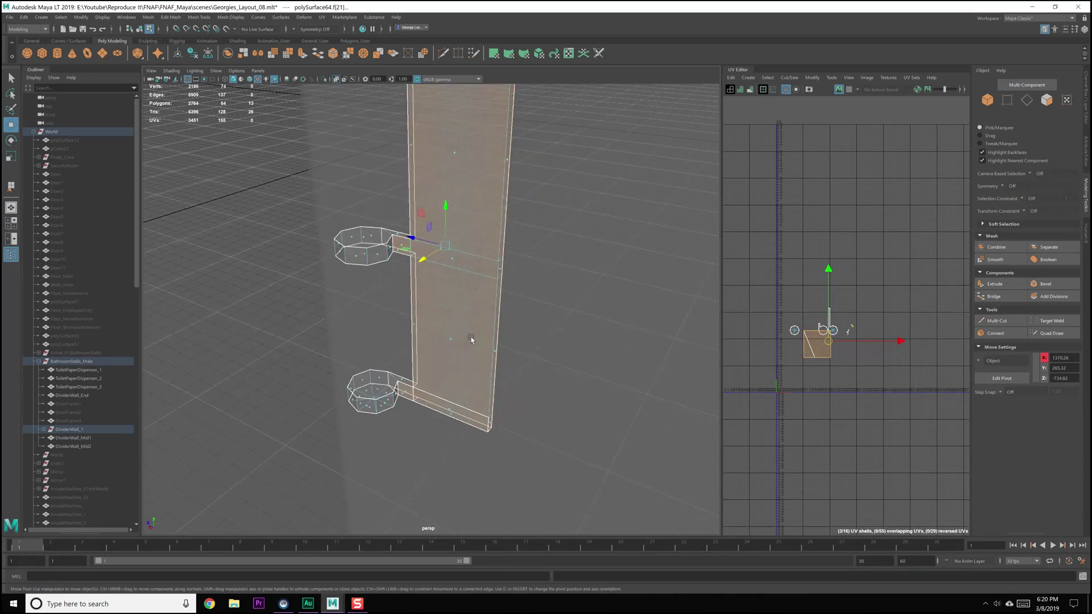
- Merge all of the hinge's vertices with the Merge Vertices options, save the scene, and return to object mode
{"action": "left_click_drag", "start_coordinate": [453, 372], "coordinate": [447, 353], "text": "alt"}
{"action": "right_click_drag", "start_coordinate": [447, 352], "coordinate": [422, 348]}
{"action": "scroll", "coordinate": [421, 345], "scroll_direction": "down", "scroll_amount": 6}
{"action": "left_click_drag", "start_coordinate": [331, 152], "coordinate": [485, 357]}
{"action": "scroll", "coordinate": [485, 358], "scroll_direction": "up", "scroll_amount": 3}
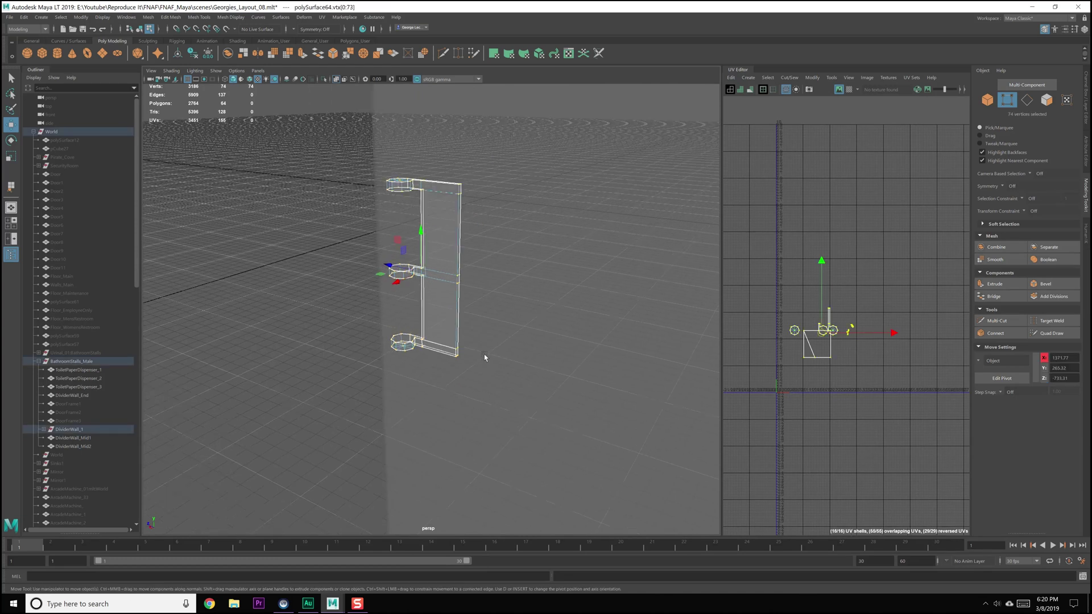
{"action": "right_click_drag", "start_coordinate": [434, 263], "coordinate": [437, 232], "text": "shift"}
{"action": "right_click_drag", "start_coordinate": [501, 217], "coordinate": [503, 216], "text": "shift"}
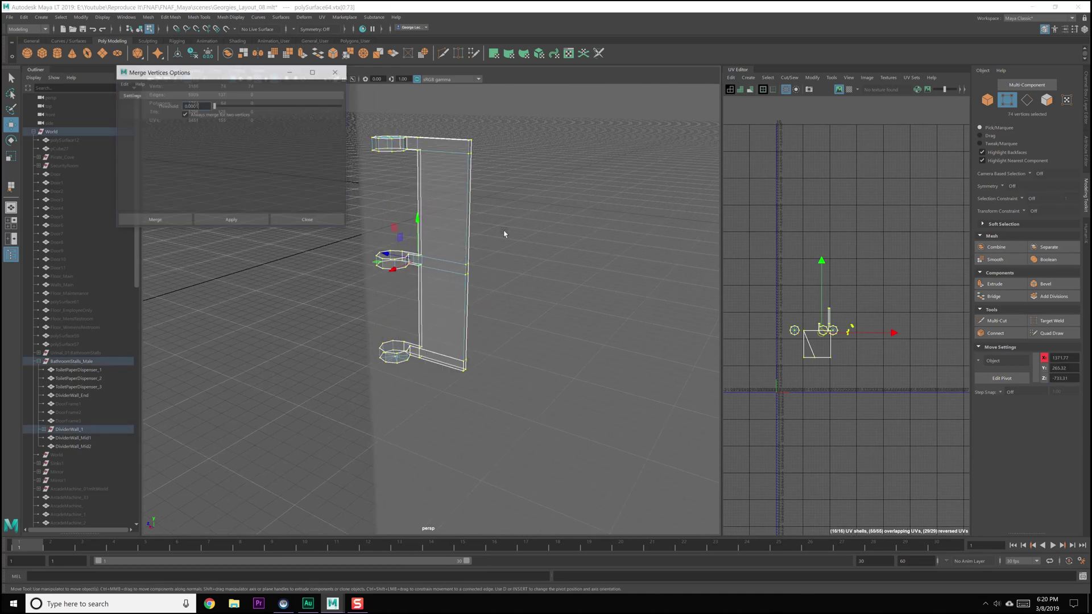
{"action": "left_click", "coordinate": [295, 222]}
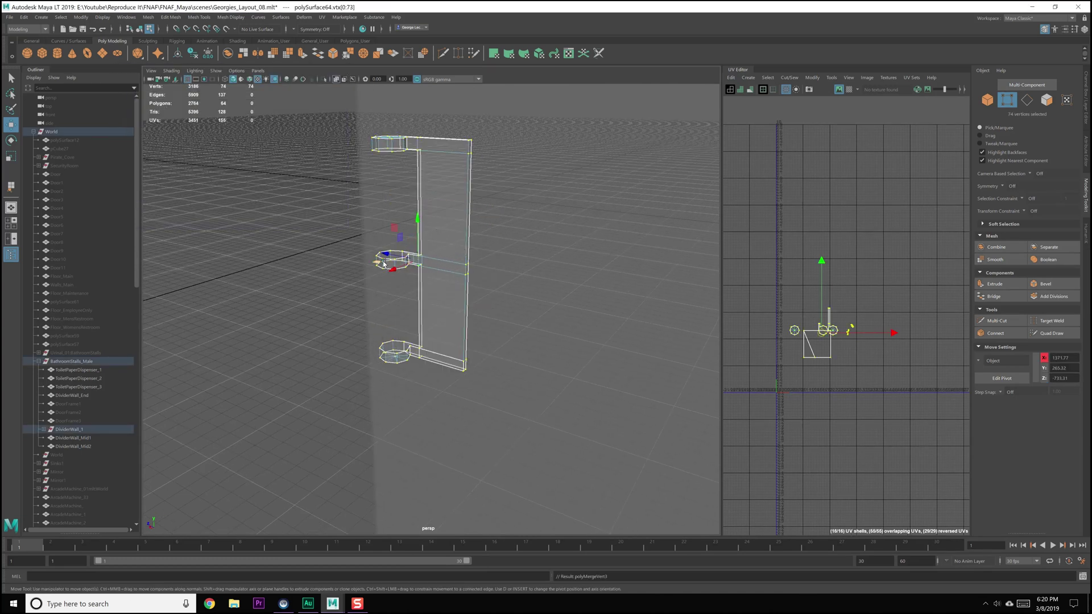
{"action": "key", "text": "ctrl+s"}
{"action": "key", "text": "F8"}
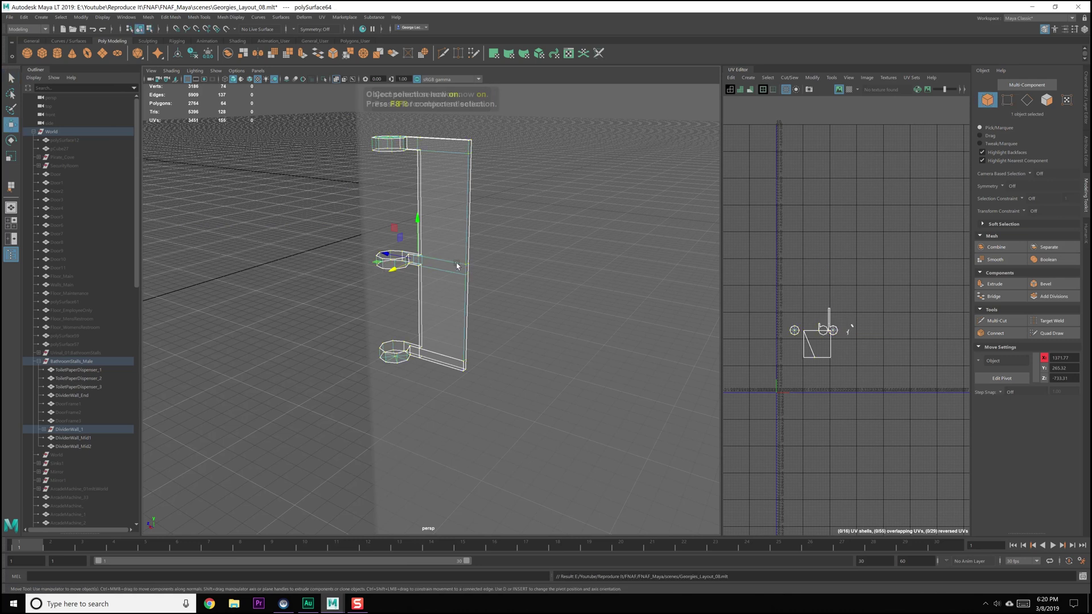
- Set the face selection constraint to Angle with a value of 1 and select the hinge plate's coplanar faces
{"action": "key", "text": "ctrl+F11"}
{"action": "right_click_drag", "start_coordinate": [446, 183], "coordinate": [436, 256], "text": "alt"}
{"action": "left_click", "coordinate": [436, 255]}
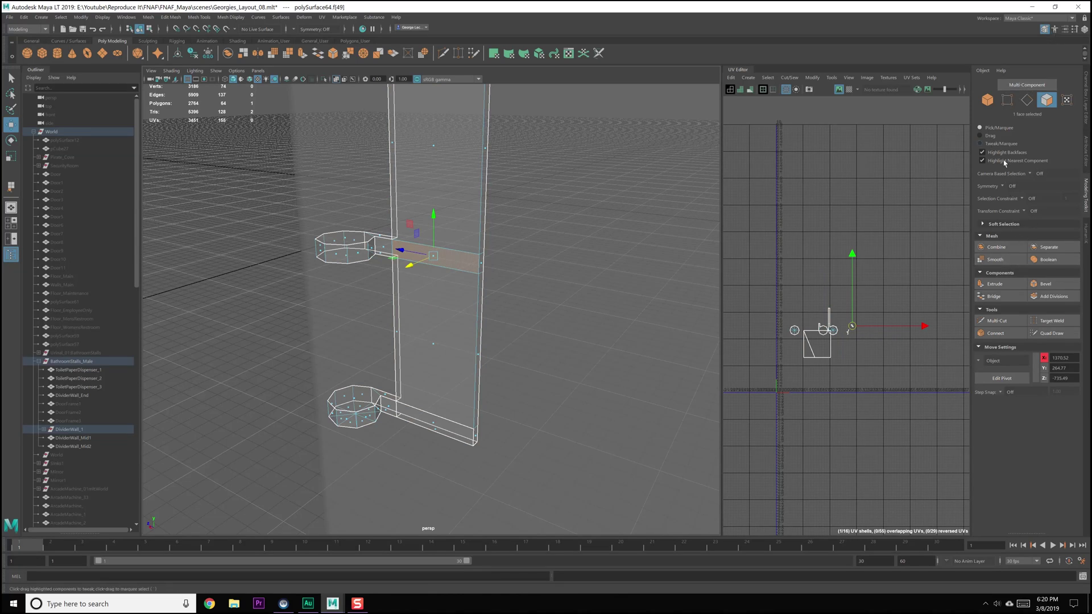
{"action": "left_click", "coordinate": [1020, 203]}
{"action": "left_click", "coordinate": [1027, 213]}
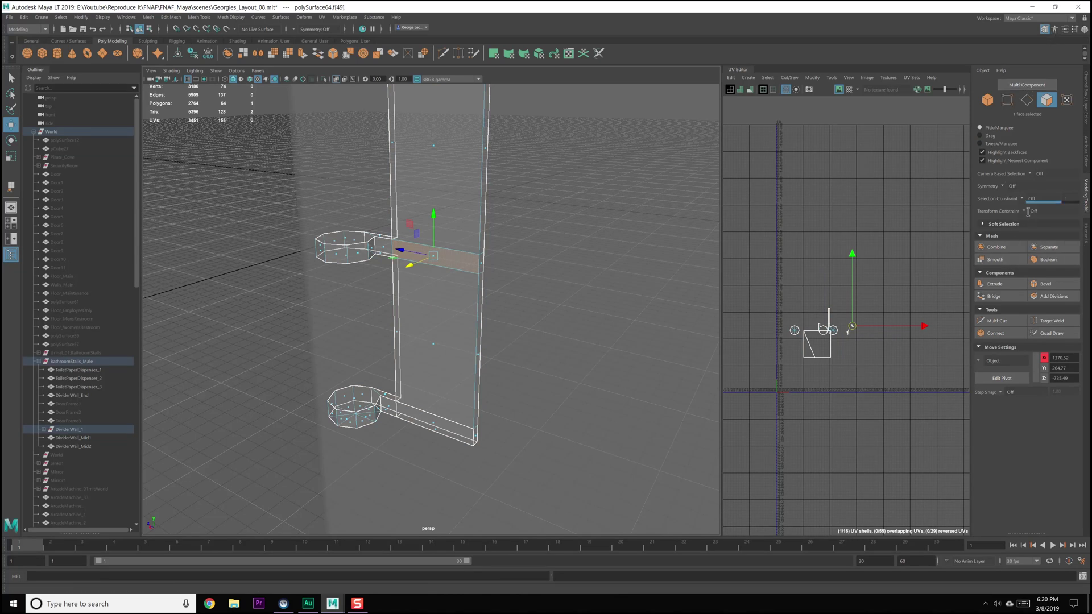
{"action": "left_click", "coordinate": [434, 349]}
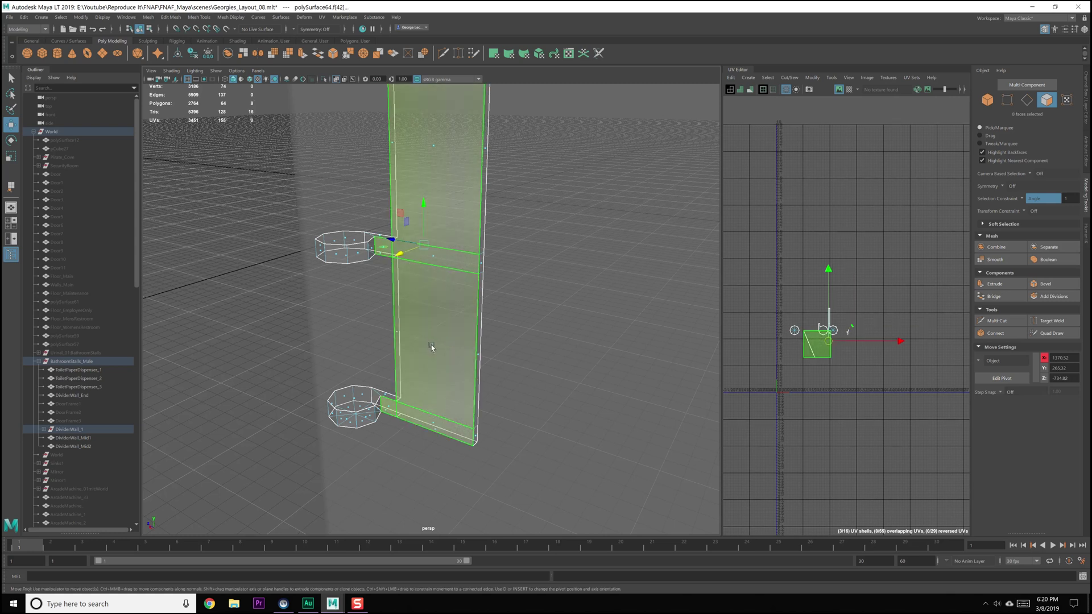
{"action": "left_click_drag", "start_coordinate": [434, 347], "coordinate": [440, 343], "text": "alt"}
{"action": "middle_click_drag", "start_coordinate": [407, 203], "coordinate": [409, 295], "text": "alt"}
{"action": "left_click_drag", "start_coordinate": [409, 295], "coordinate": [402, 309], "text": "alt"}
{"action": "middle_click_drag", "start_coordinate": [811, 360], "coordinate": [808, 370], "text": "alt"}
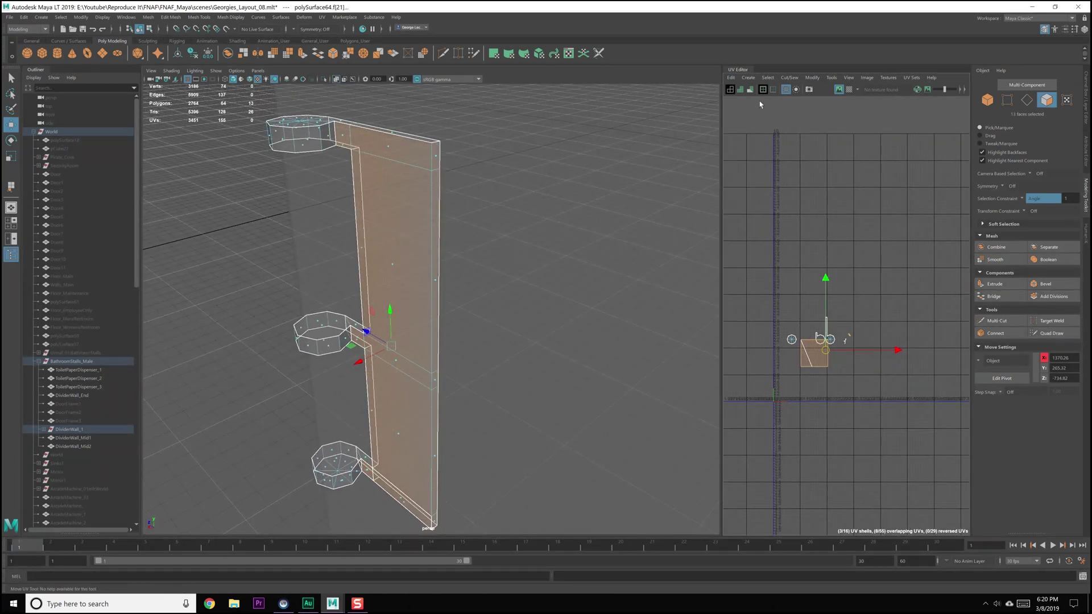
- Apply a planar UV projection to the selected hinge plate faces
{"action": "left_click", "coordinate": [749, 78]}
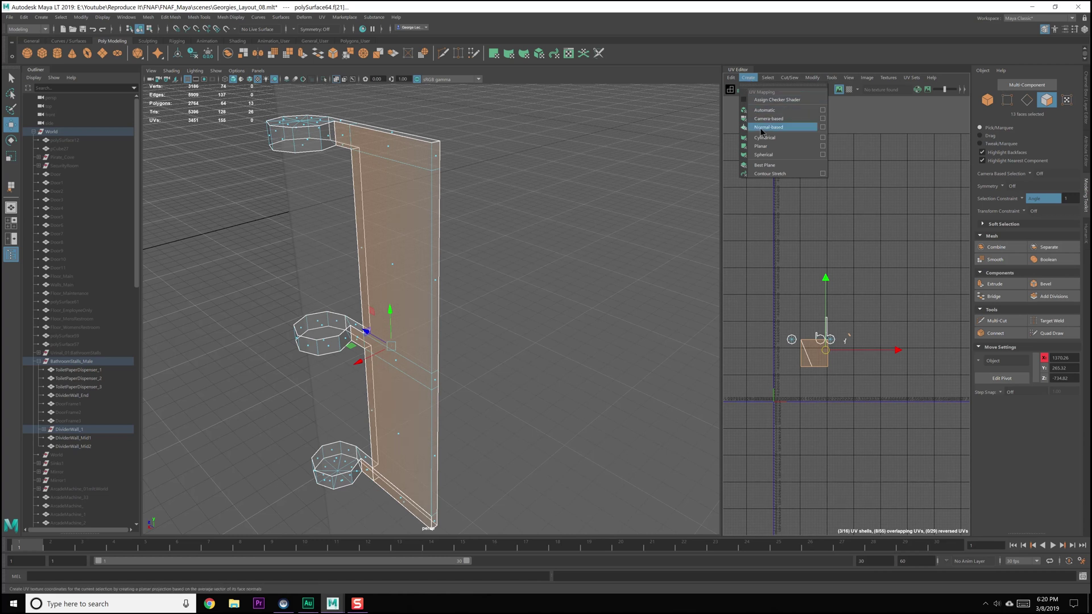
{"action": "left_click", "coordinate": [806, 149]}
{"action": "scroll", "coordinate": [780, 379], "scroll_direction": "up", "scroll_amount": 5}
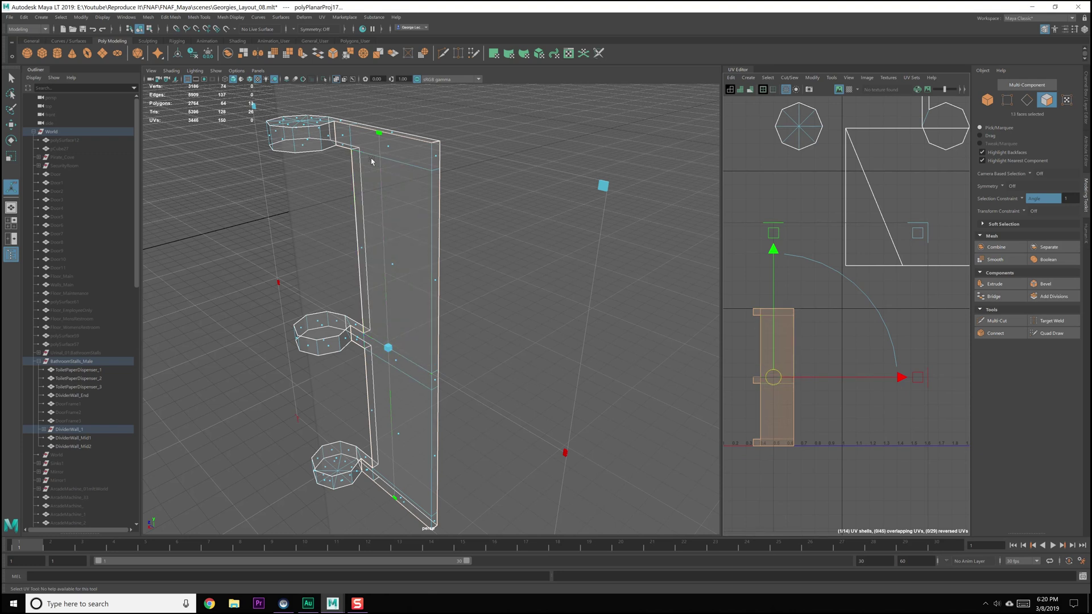
- Select the hinge plate's flat faces and add the side faces of the upper and middle knuckles
{"action": "left_click_drag", "start_coordinate": [365, 200], "coordinate": [424, 199], "text": "alt"}
{"action": "left_click_drag", "start_coordinate": [580, 135], "coordinate": [528, 141], "text": "alt"}
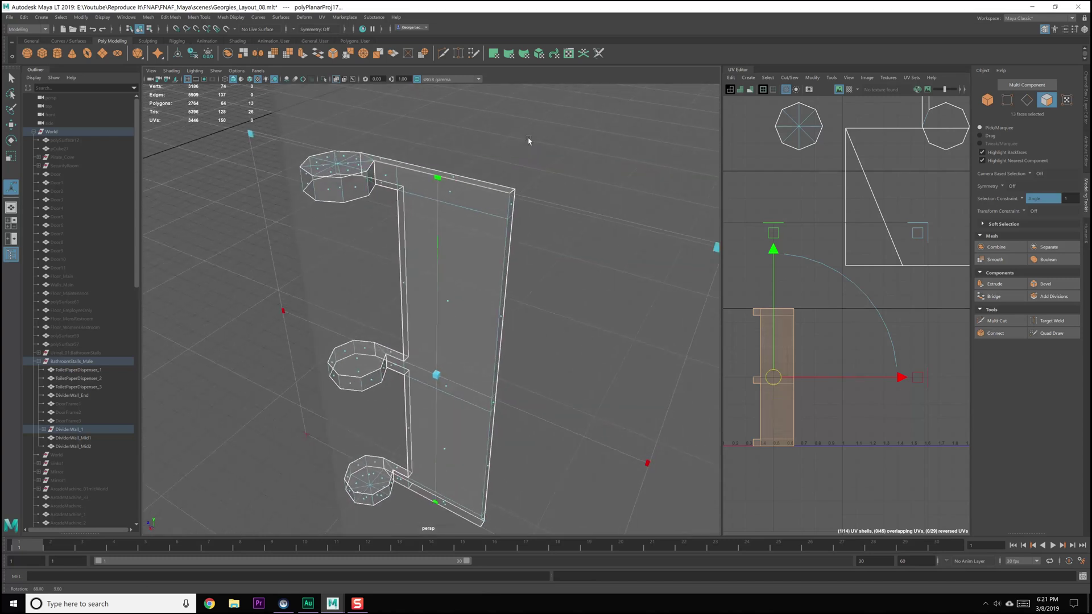
{"action": "left_click", "coordinate": [388, 176]}
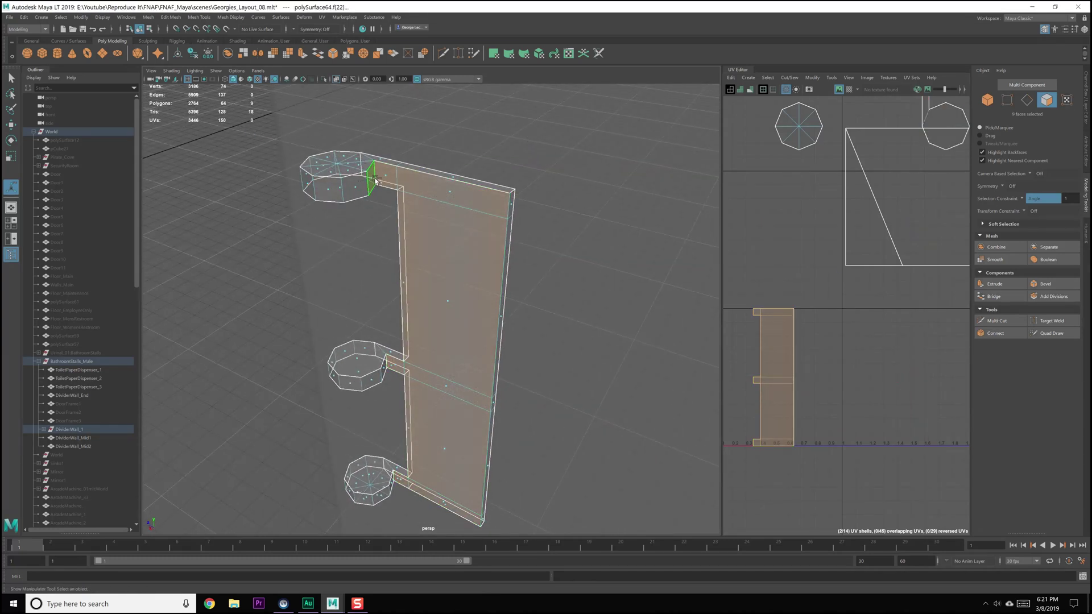
{"action": "left_click", "coordinate": [339, 192], "text": "shift"}
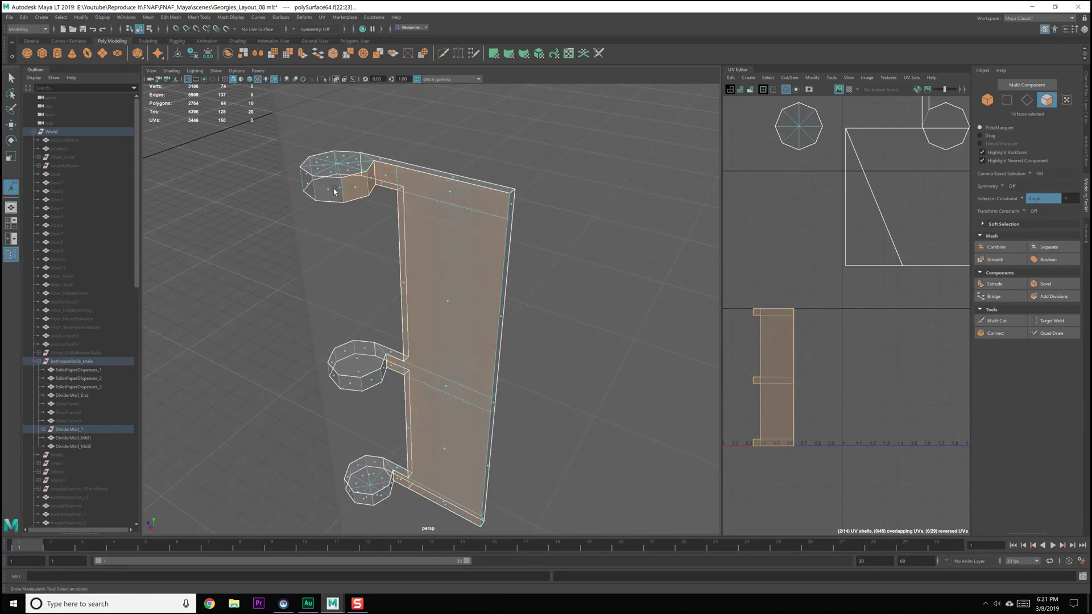
{"action": "left_click_drag", "start_coordinate": [311, 217], "coordinate": [252, 190], "text": "alt"}
{"action": "left_click", "coordinate": [481, 159], "text": "shift"}
{"action": "left_click_drag", "start_coordinate": [337, 204], "coordinate": [422, 385], "text": "alt"}
{"action": "left_click", "coordinate": [459, 381], "text": "shift"}
{"action": "middle_click_drag", "start_coordinate": [422, 385], "coordinate": [424, 295], "text": "alt"}
{"action": "left_click_drag", "start_coordinate": [424, 295], "coordinate": [431, 305], "text": "alt"}
{"action": "middle_click_drag", "start_coordinate": [431, 306], "coordinate": [465, 427], "text": "alt"}
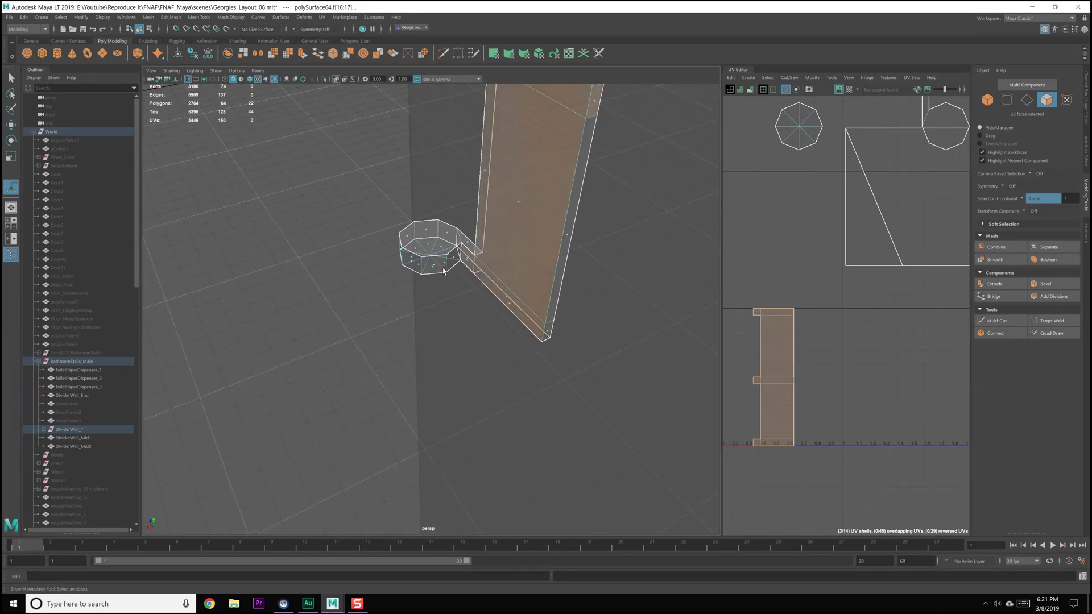
- Add the lower knuckle's side faces and the plate's outer edge faces to the selection
{"action": "left_click", "coordinate": [435, 268], "text": "shift"}
{"action": "double_click", "coordinate": [435, 268], "text": "shift"}
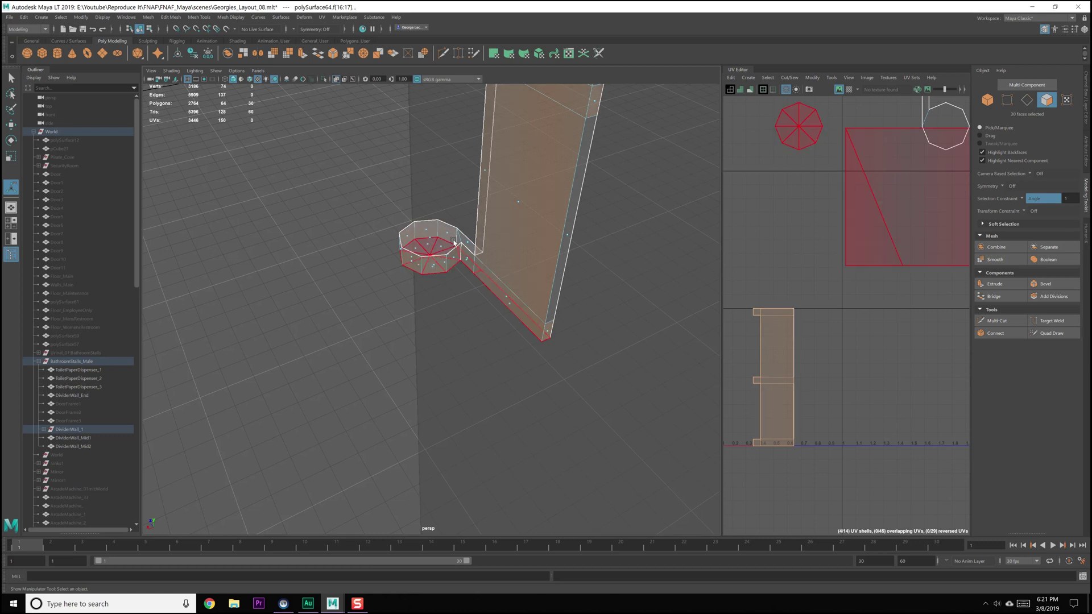
{"action": "scroll", "coordinate": [455, 240], "scroll_direction": "up", "scroll_amount": 5}
{"action": "middle_click_drag", "start_coordinate": [456, 238], "coordinate": [444, 261], "text": "alt"}
{"action": "scroll", "coordinate": [435, 246], "scroll_direction": "down", "scroll_amount": 5}
{"action": "mouse_move", "coordinate": [435, 246]}
{"action": "left_mouse_down", "text": "alt"}
{"action": "mouse_move", "coordinate": [373, 254]}
{"action": "mouse_move", "coordinate": [451, 254]}
{"action": "left_mouse_up", "text": "alt"}
{"action": "middle_click_drag", "start_coordinate": [451, 254], "coordinate": [449, 270], "text": "alt"}
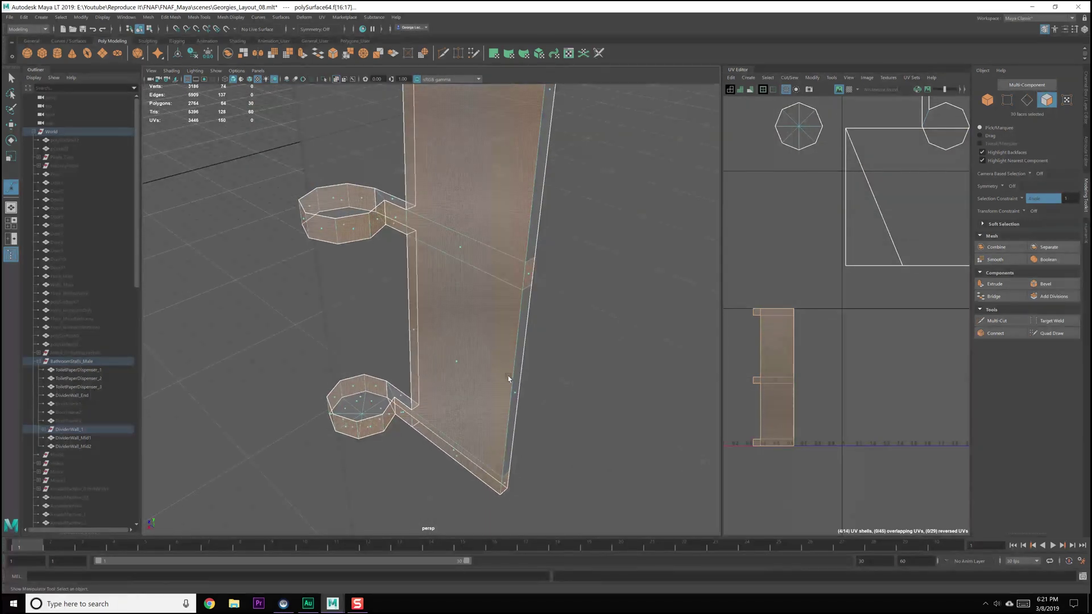
{"action": "left_click", "coordinate": [514, 388], "text": "shift"}
{"action": "middle_click_drag", "start_coordinate": [504, 212], "coordinate": [498, 236], "text": "alt"}
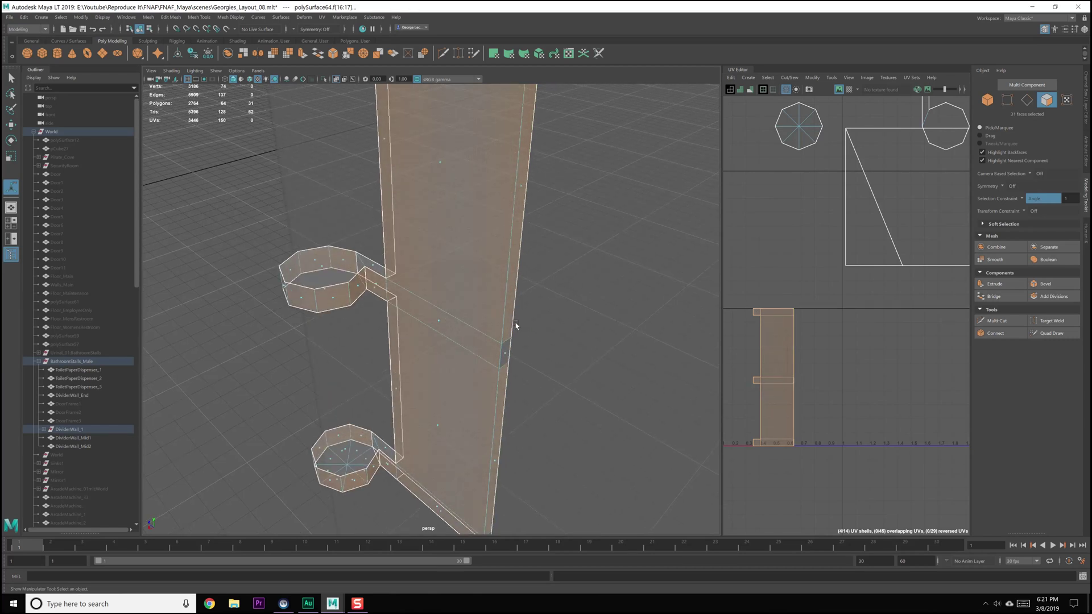
- Turn off the selection constraint and add the middle face of the plate's outer edge to the selection
{"action": "left_click", "coordinate": [1021, 199]}
{"action": "left_click", "coordinate": [1034, 202]}
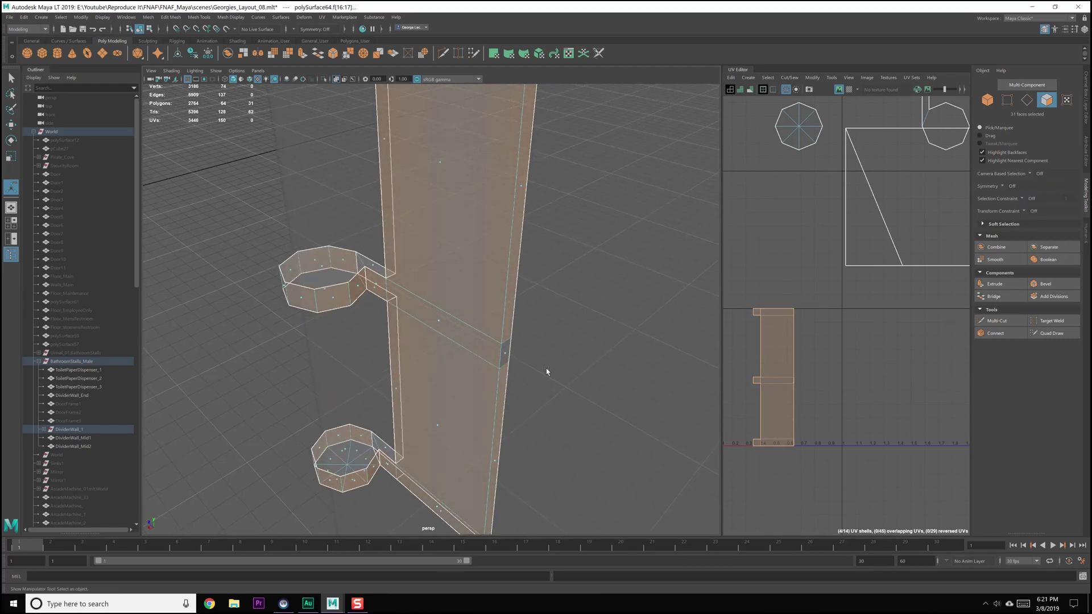
{"action": "left_click", "coordinate": [504, 356], "text": "shift"}
{"action": "scroll", "coordinate": [500, 312], "scroll_direction": "down", "scroll_amount": 5}
{"action": "left_click_drag", "start_coordinate": [500, 312], "coordinate": [476, 295], "text": "alt"}
{"action": "scroll", "coordinate": [460, 269], "scroll_direction": "up", "scroll_amount": 5}
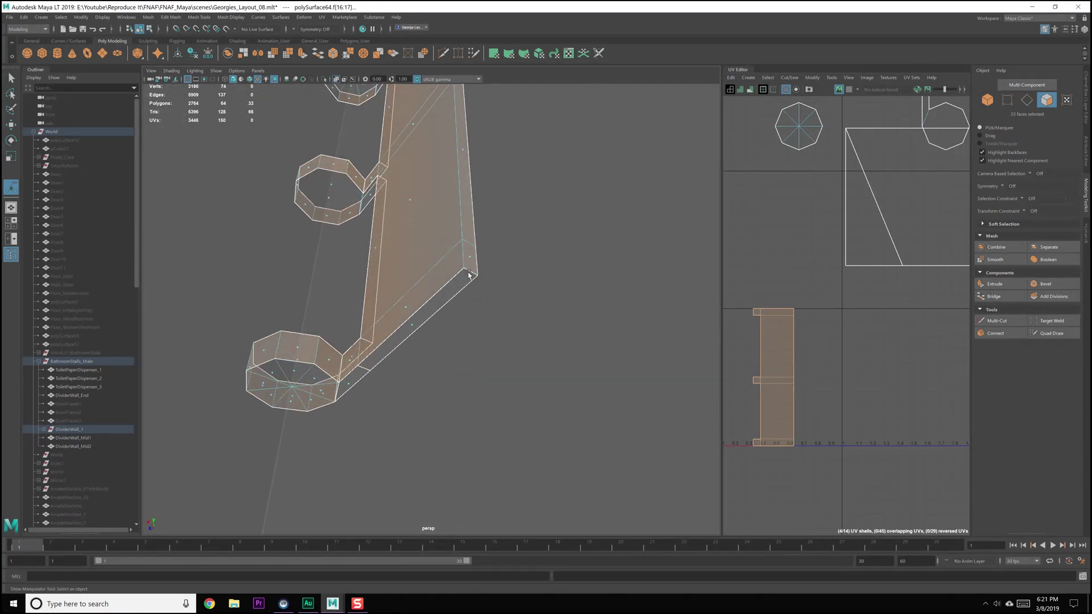
{"action": "left_click_drag", "start_coordinate": [431, 247], "coordinate": [445, 273], "text": "alt"}
{"action": "scroll", "coordinate": [445, 273], "scroll_direction": "down", "scroll_amount": 5}
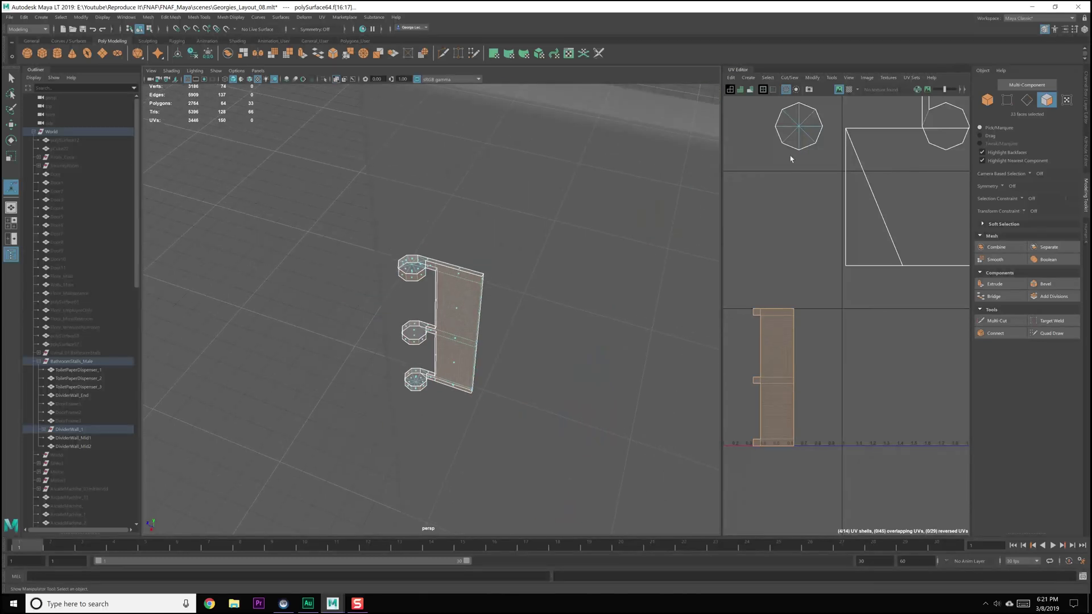
- Apply a planar UV projection to the selected plate and knuckle faces and unfold the resulting UVs
{"action": "left_click", "coordinate": [748, 78]}
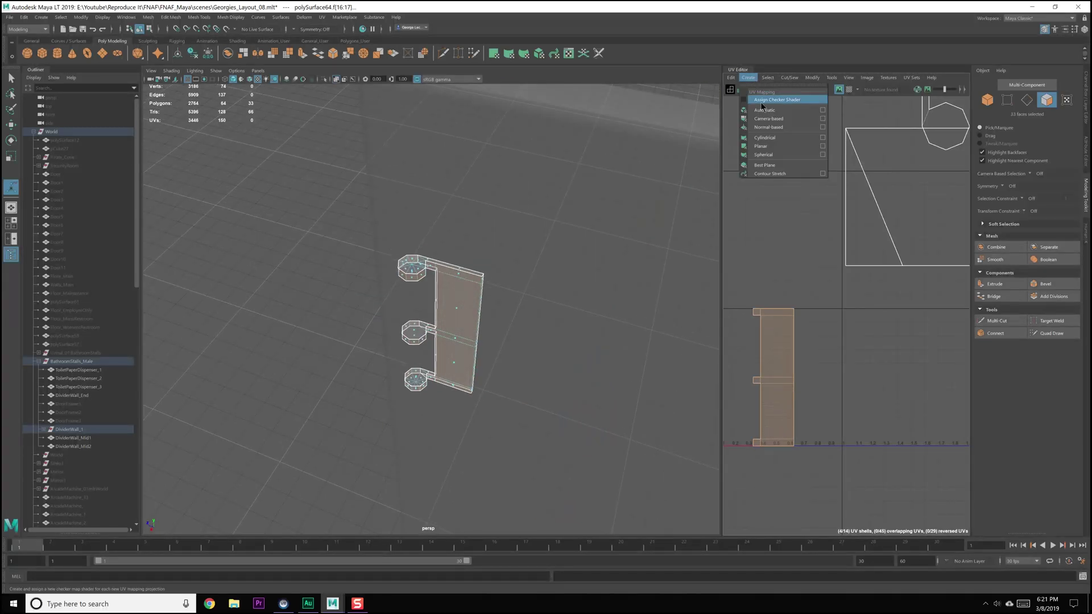
{"action": "left_click", "coordinate": [760, 145]}
{"action": "right_click", "coordinate": [746, 337], "text": "shift"}
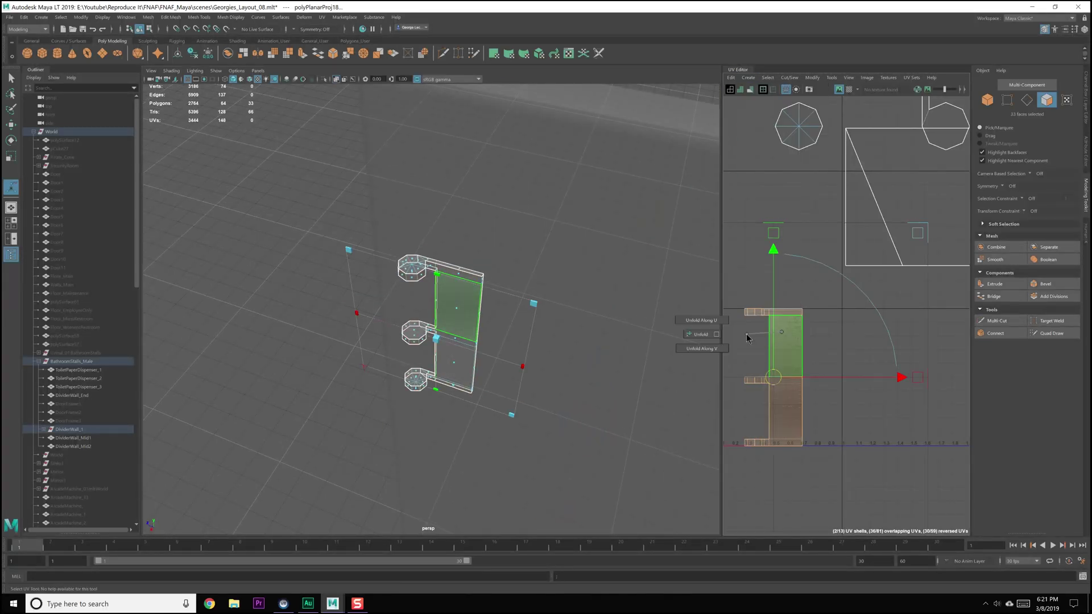
{"action": "left_click", "coordinate": [700, 335]}
{"action": "scroll", "coordinate": [765, 307], "scroll_direction": "up", "scroll_amount": 3}
{"action": "scroll", "coordinate": [765, 307], "scroll_direction": "up", "scroll_amount": 3}
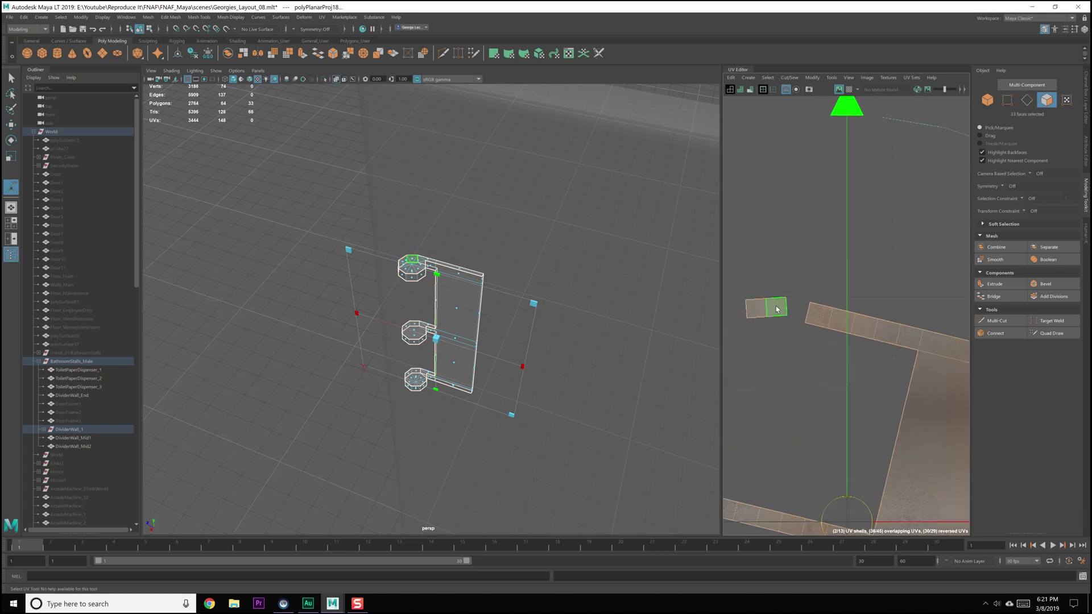
- Examine where the detached two-face UV shell sits on the hinge's knuckle by picking its face and vertices
{"action": "left_click", "coordinate": [794, 315]}
{"action": "left_click", "coordinate": [785, 316]}
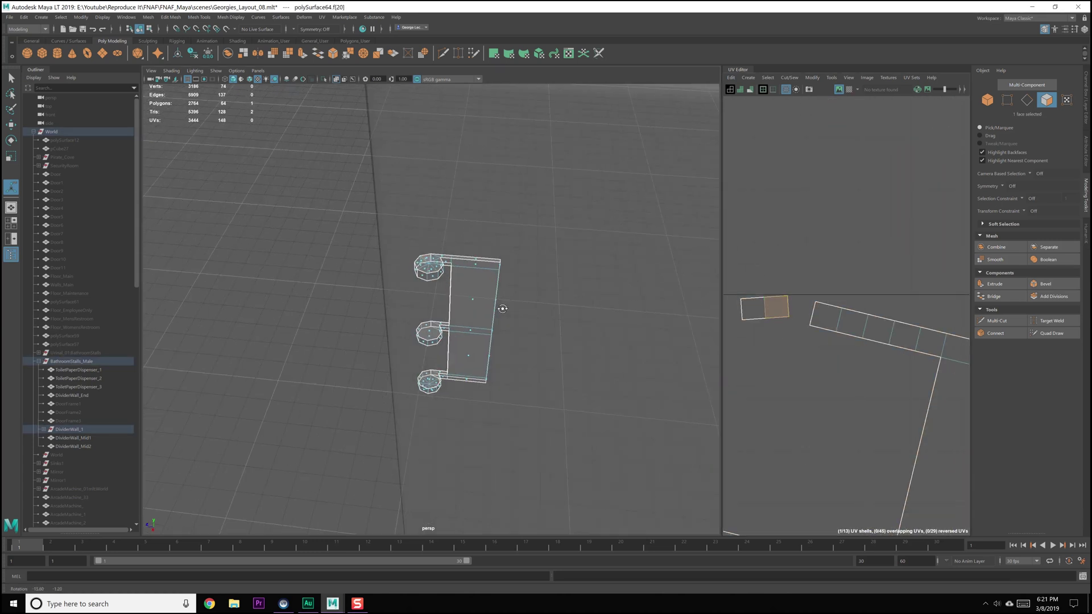
{"action": "key", "text": "f"}
{"action": "scroll", "coordinate": [383, 302], "scroll_direction": "down", "scroll_amount": 5}
{"action": "left_click_drag", "start_coordinate": [475, 281], "coordinate": [524, 316], "text": "alt"}
{"action": "key", "text": "F8"}
{"action": "left_click", "coordinate": [623, 342]}
{"action": "left_click_drag", "start_coordinate": [643, 356], "coordinate": [570, 361], "text": "alt"}
{"action": "left_click", "coordinate": [635, 361]}
{"action": "key", "text": "F9"}
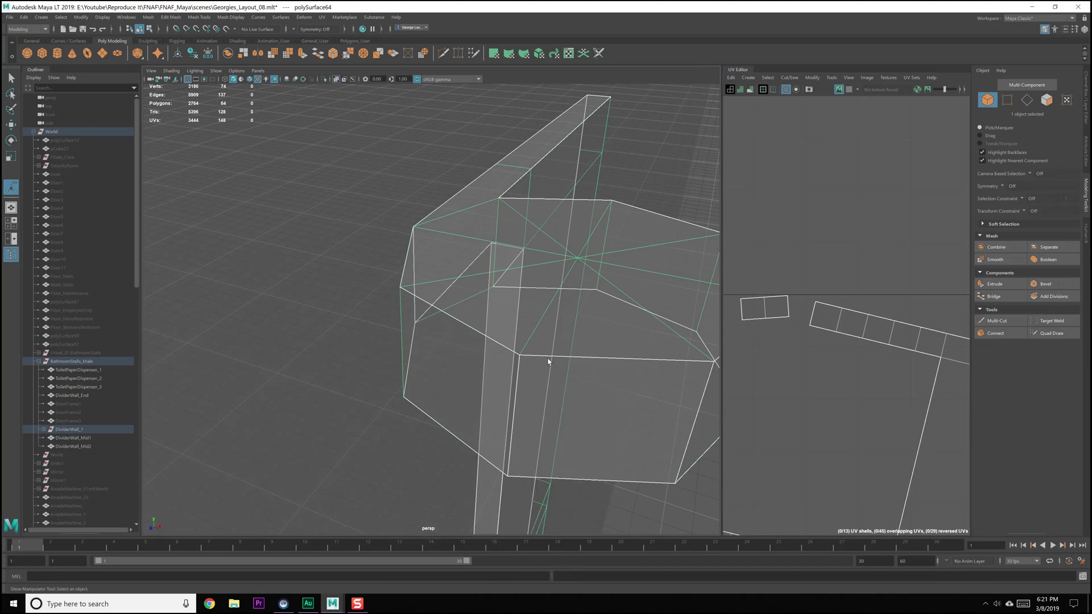
{"action": "key", "text": "q"}
{"action": "left_click", "coordinate": [532, 370]}
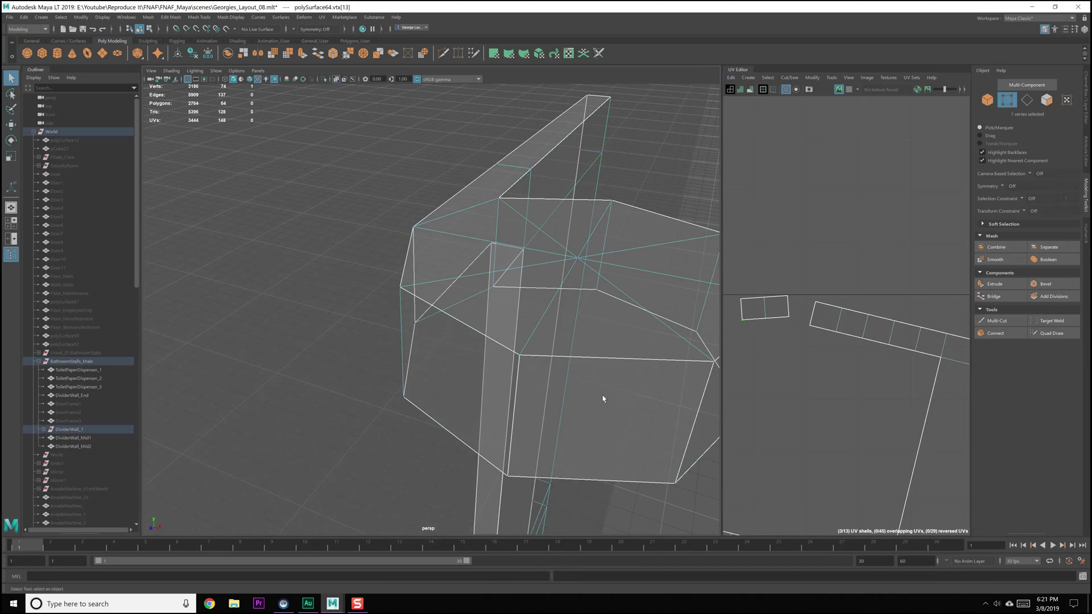
{"action": "left_click_drag", "start_coordinate": [589, 402], "coordinate": [581, 399], "text": "alt"}
- Try to sew the detached two-face shell to the end of the neighbouring knuckle strip, and undo the sew
{"action": "right_click_drag", "start_coordinate": [836, 320], "coordinate": [810, 299]}
{"action": "left_click", "coordinate": [811, 313]}
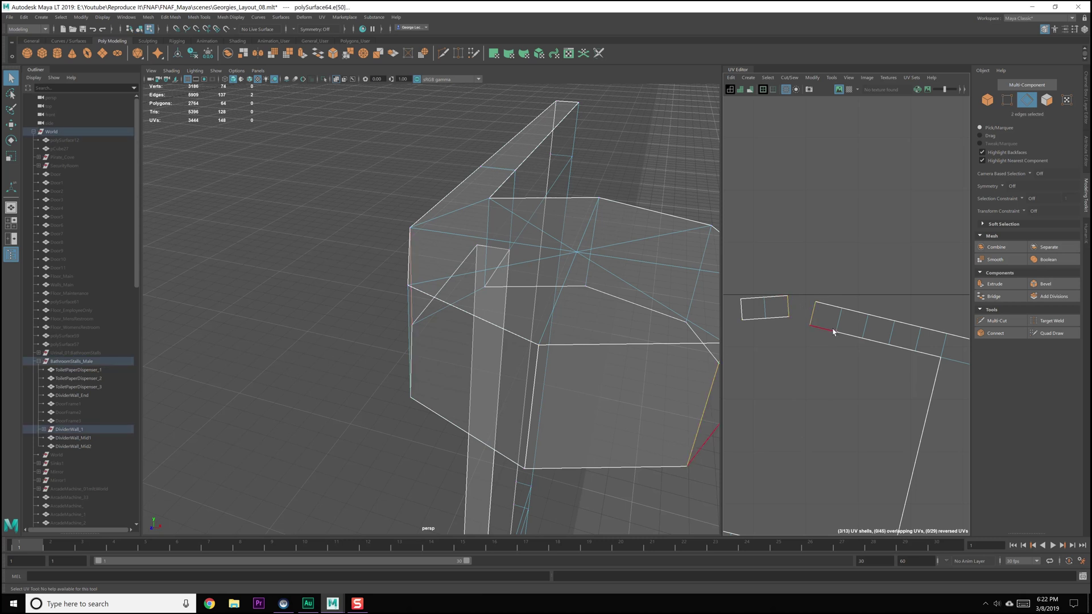
{"action": "right_click", "coordinate": [811, 317], "text": "shift"}
{"action": "left_click", "coordinate": [835, 328]}
{"action": "right_click", "coordinate": [800, 310], "text": "shift"}
{"action": "left_click", "coordinate": [828, 319]}
{"action": "scroll", "coordinate": [865, 339], "scroll_direction": "down", "scroll_amount": 5}
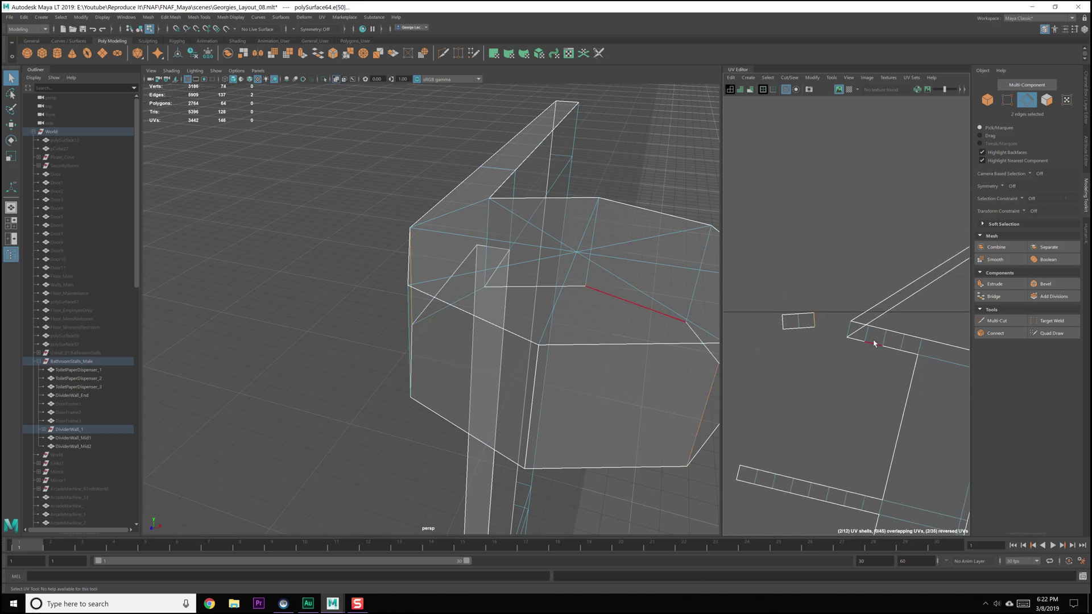
{"action": "scroll", "coordinate": [897, 325], "scroll_direction": "down", "scroll_amount": 4}
{"action": "middle_click_drag", "start_coordinate": [967, 291], "coordinate": [828, 307], "text": "alt"}
{"action": "key", "text": "ctrl+z"}
{"action": "scroll", "coordinate": [838, 328], "scroll_direction": "up", "scroll_amount": 10}
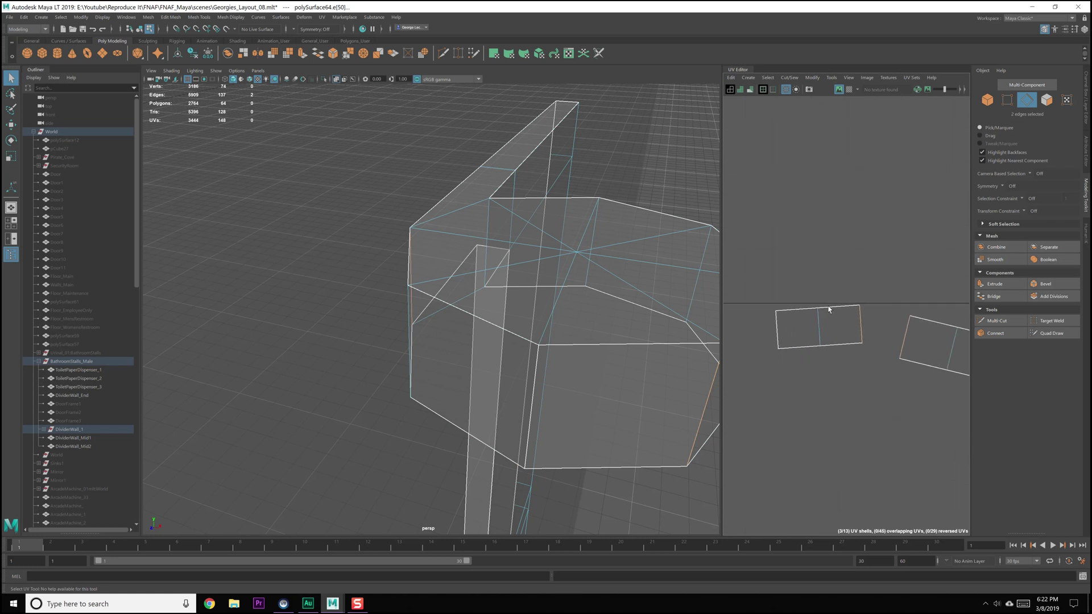
- Select the detached two-face UV shell and delete its faces from the side of the hinge knuckle
{"action": "left_click", "coordinate": [905, 341]}
{"action": "left_click", "coordinate": [862, 327]}
{"action": "middle_click_drag", "start_coordinate": [864, 327], "coordinate": [833, 326], "text": "alt"}
{"action": "right_click_drag", "start_coordinate": [796, 303], "coordinate": [853, 344], "text": "ctrl"}
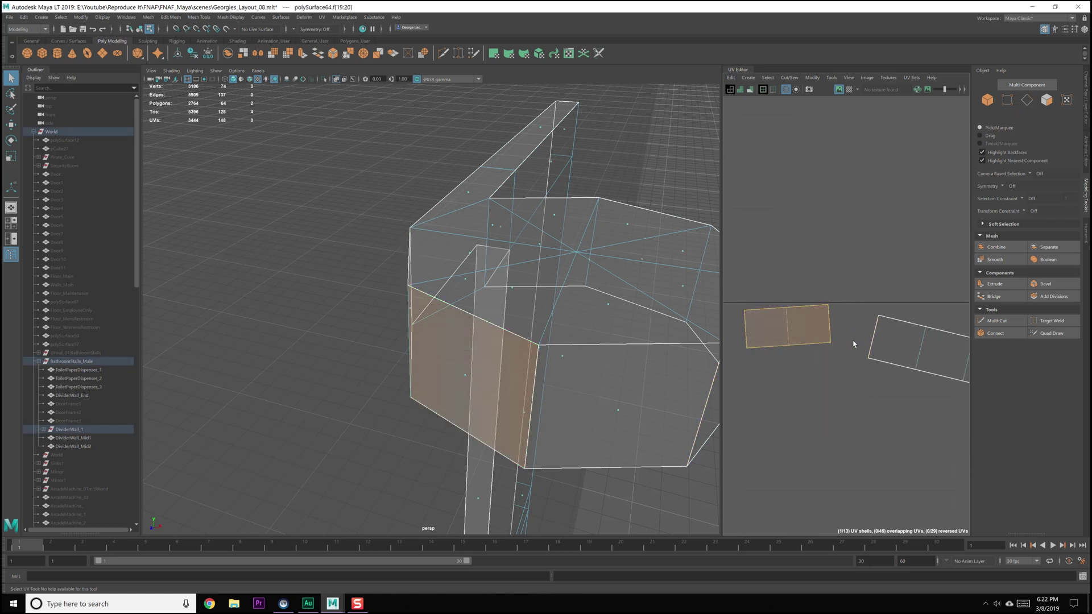
{"action": "left_click_drag", "start_coordinate": [506, 366], "coordinate": [541, 359], "text": "alt"}
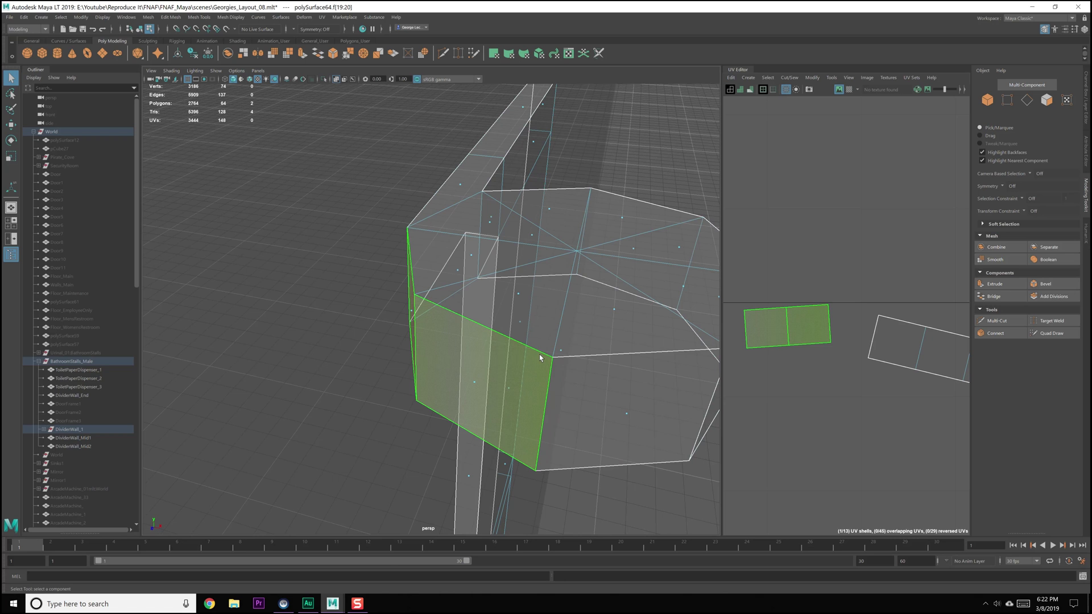
- Bridge the opposite edges of the opening in the knuckle's side to rebuild the two missing faces
{"action": "right_click_drag", "start_coordinate": [534, 353], "coordinate": [526, 310]}
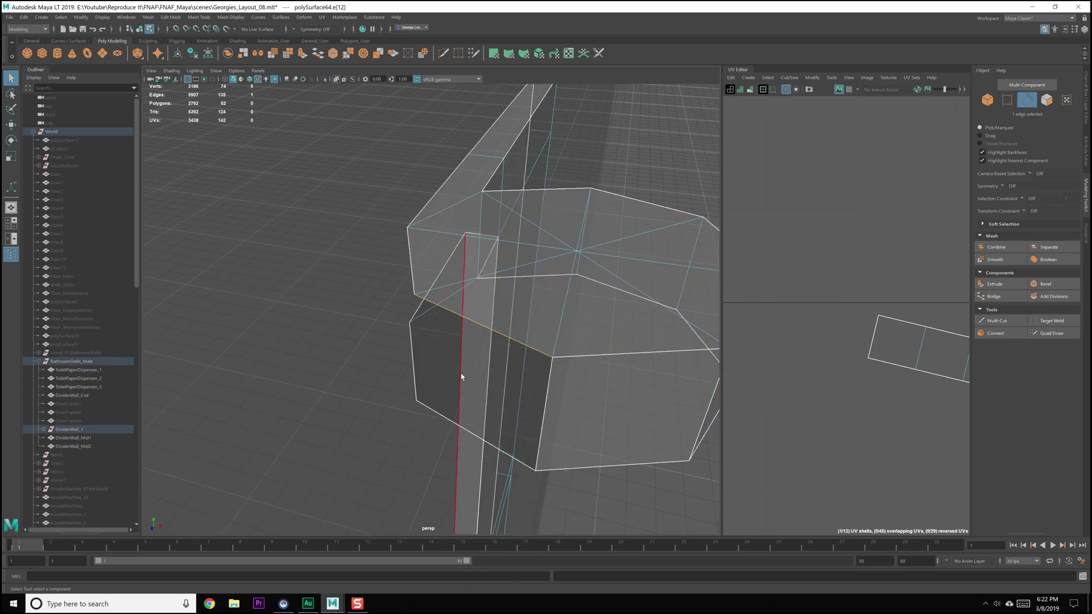
{"action": "left_click", "coordinate": [439, 406], "text": "shift"}
{"action": "right_click_drag", "start_coordinate": [439, 404], "coordinate": [439, 414], "text": "shift"}
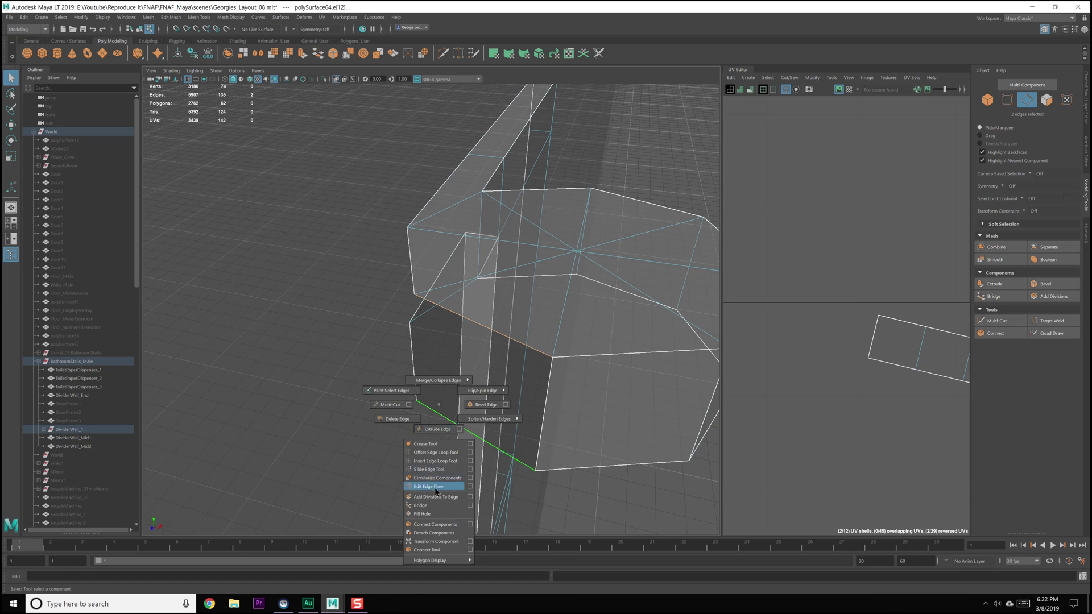
{"action": "right_click_drag", "start_coordinate": [431, 500], "coordinate": [431, 505], "text": "shift"}
{"action": "left_click_drag", "start_coordinate": [424, 439], "coordinate": [446, 252], "text": "alt"}
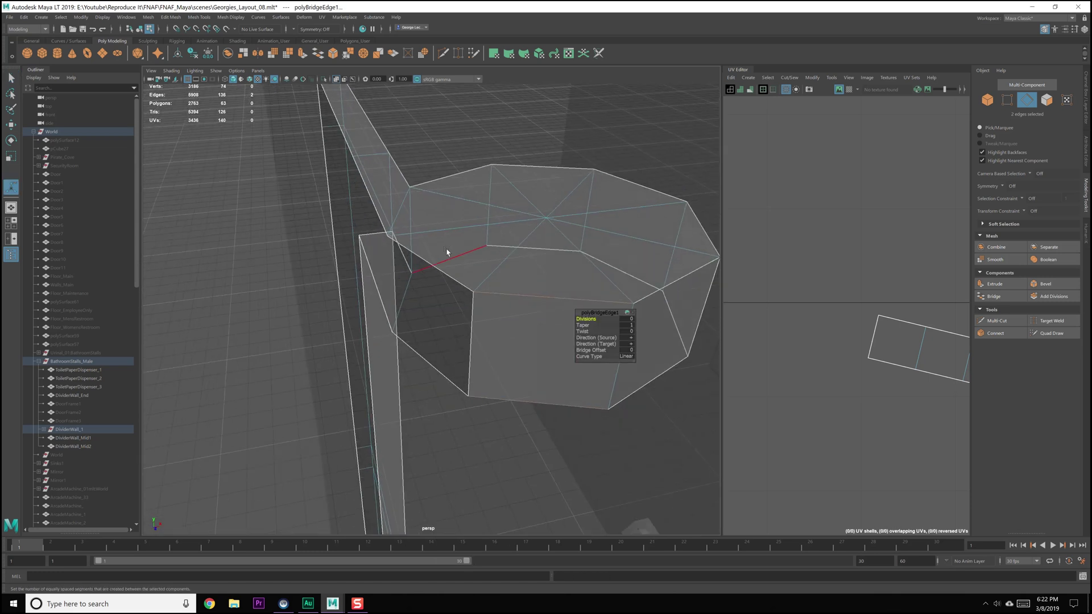
{"action": "left_click", "coordinate": [452, 284]}
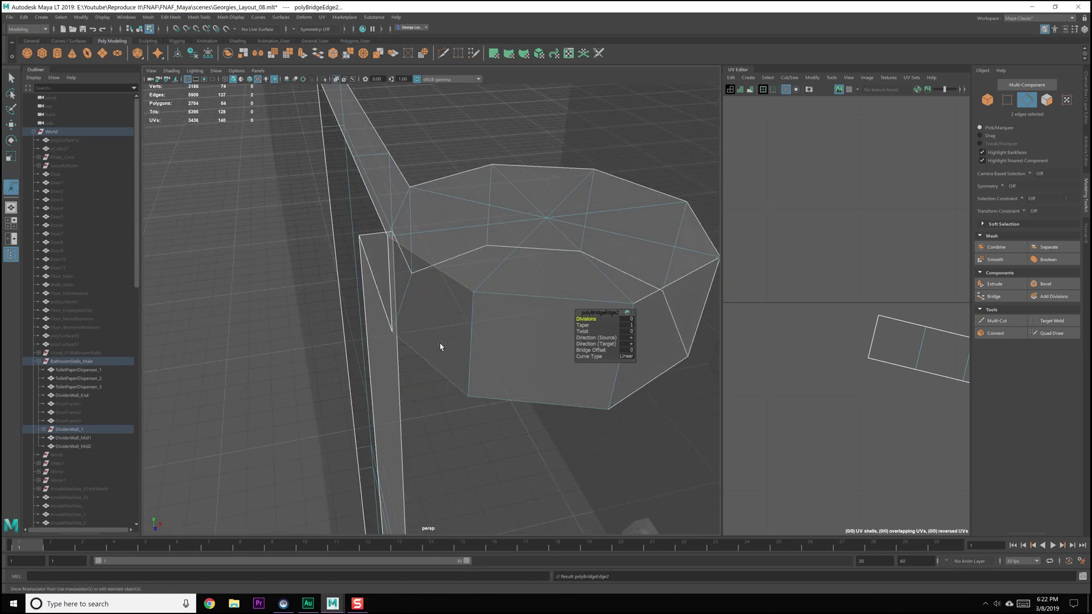
- Select the upper and lower border edges of the rebuilt knuckle faces and cut the UVs along them
{"action": "right_click_drag", "start_coordinate": [462, 333], "coordinate": [482, 336]}
{"action": "left_click_drag", "start_coordinate": [482, 335], "coordinate": [431, 309], "text": "alt"}
{"action": "key", "text": "F10"}
{"action": "left_click", "coordinate": [450, 329]}
{"action": "left_click", "coordinate": [405, 267], "text": "shift"}
{"action": "left_click_drag", "start_coordinate": [584, 295], "coordinate": [831, 298], "text": "alt"}
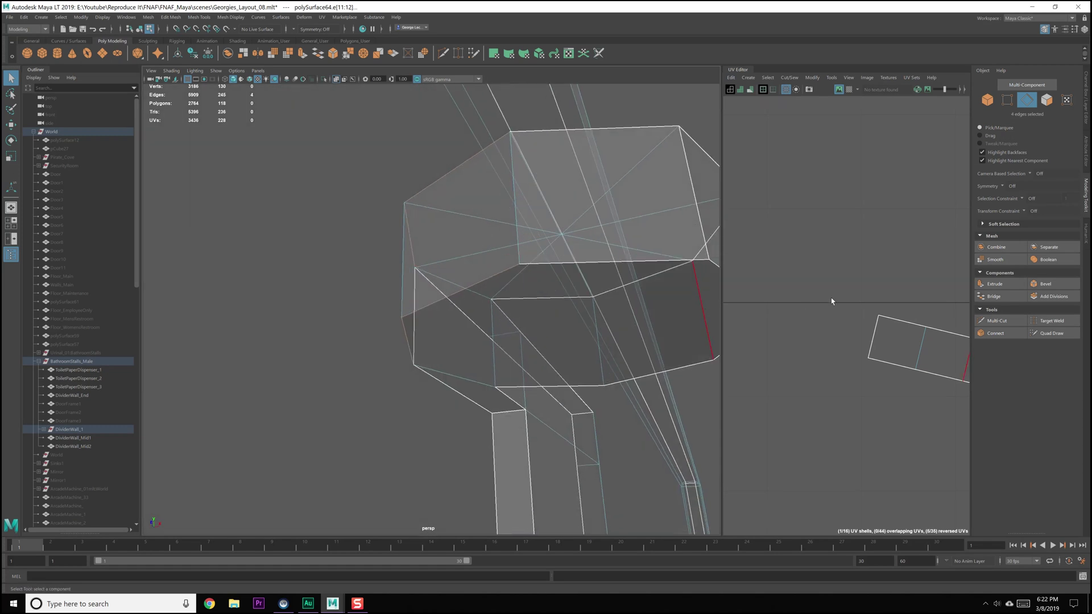
{"action": "left_click_drag", "start_coordinate": [466, 254], "coordinate": [487, 319], "text": "alt"}
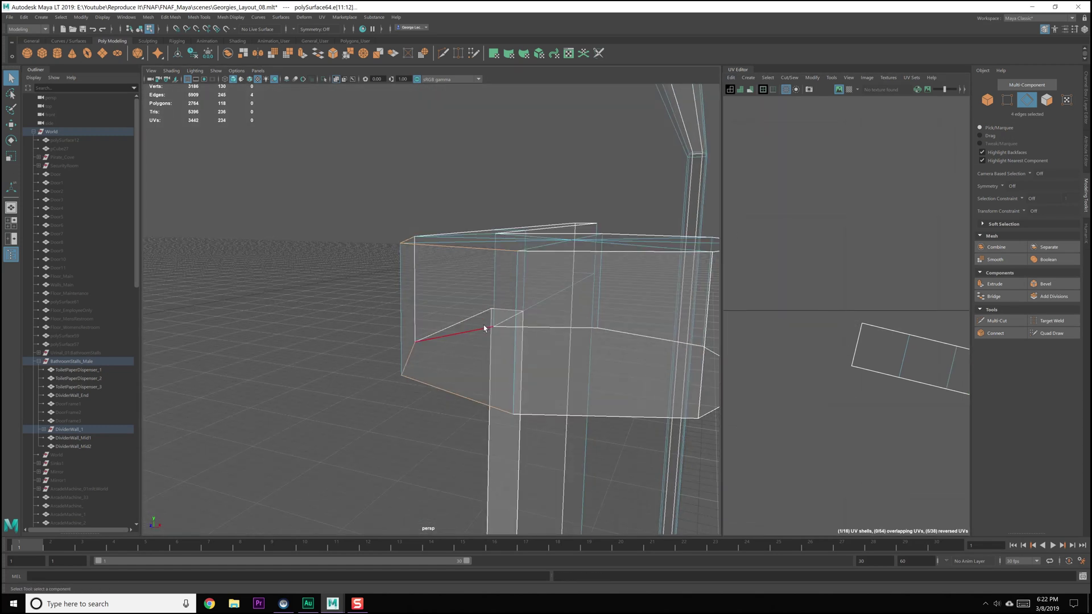
- Select the faces of the hinge plate's UV shell together with the knuckle's separate side-face shell
{"action": "right_click", "coordinate": [484, 325]}
{"action": "left_click", "coordinate": [519, 339]}
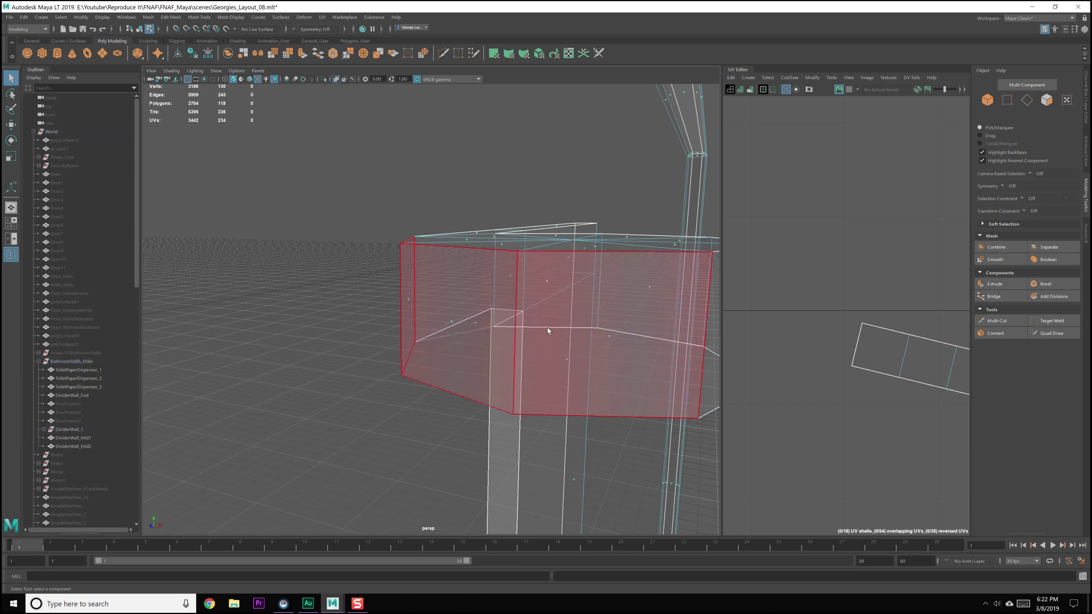
{"action": "left_click", "coordinate": [582, 335]}
{"action": "left_click_drag", "start_coordinate": [582, 335], "coordinate": [595, 334], "text": "alt"}
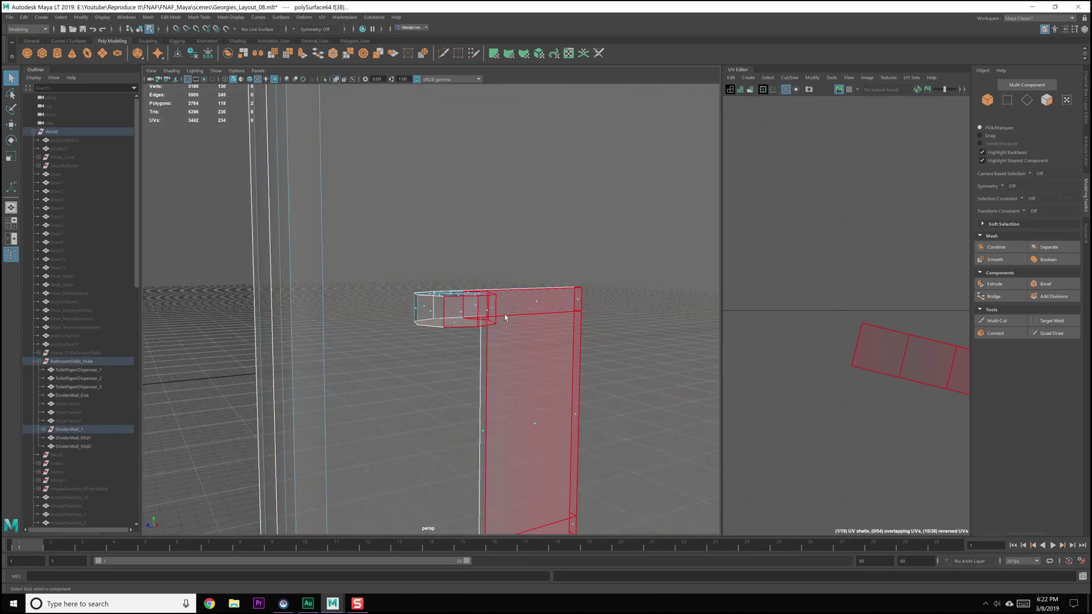
{"action": "left_click", "coordinate": [523, 304]}
{"action": "scroll", "coordinate": [477, 320], "scroll_direction": "up", "scroll_amount": 5}
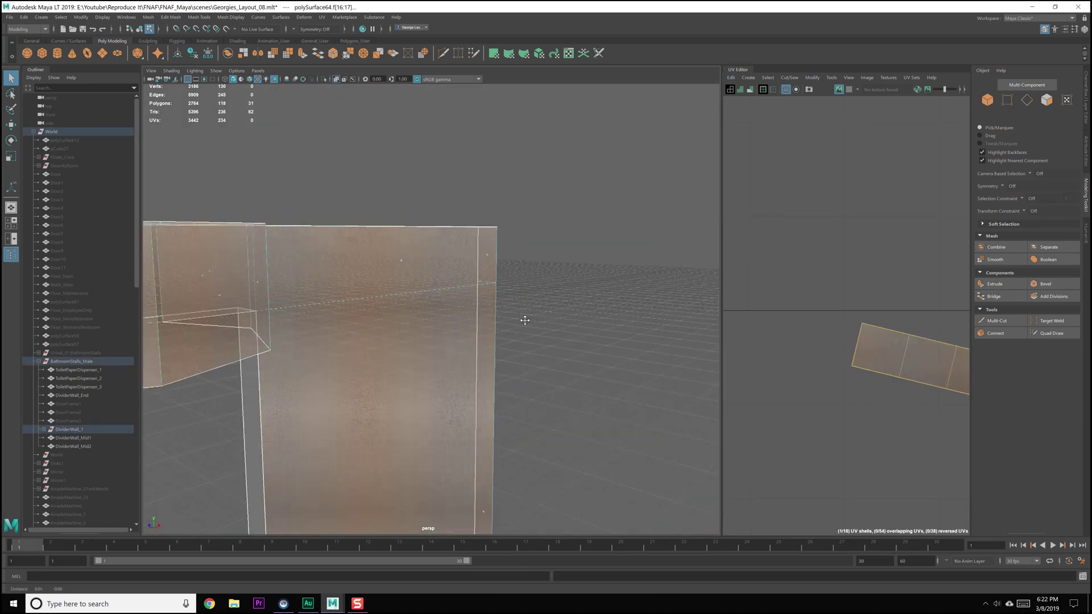
{"action": "middle_click_drag", "start_coordinate": [523, 317], "coordinate": [326, 319], "text": "alt"}
{"action": "key", "text": "f"}
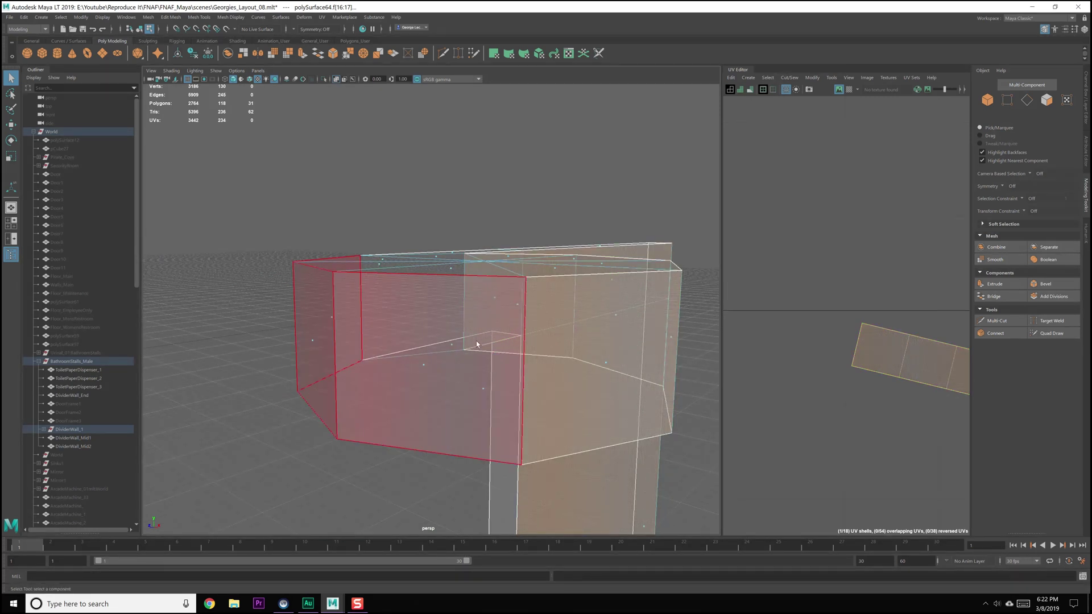
{"action": "left_click_drag", "start_coordinate": [472, 374], "coordinate": [475, 337], "text": "alt"}
- Apply a planar UV projection to the selected plate and knuckle side faces and unfold the resulting shell
{"action": "left_click", "coordinate": [747, 78]}
{"action": "left_click", "coordinate": [765, 141]}
{"action": "right_click_drag", "start_coordinate": [841, 344], "coordinate": [727, 342], "text": "shift"}
{"action": "scroll", "coordinate": [836, 406], "scroll_direction": "down", "scroll_amount": 3}
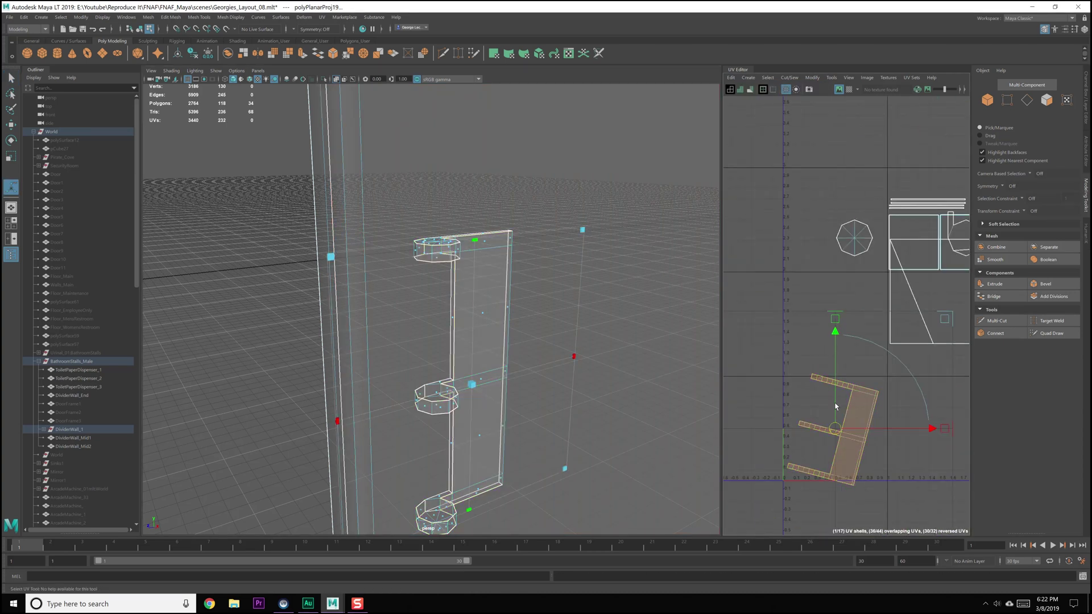
- Orient the unfolded hinge shell so its edges align with the UV grid
{"action": "middle_click_drag", "start_coordinate": [835, 406], "coordinate": [818, 328], "text": "alt"}
{"action": "right_click_drag", "start_coordinate": [818, 345], "coordinate": [807, 356], "text": "shift"}
{"action": "right_click_drag", "start_coordinate": [820, 435], "coordinate": [815, 426], "text": "shift"}
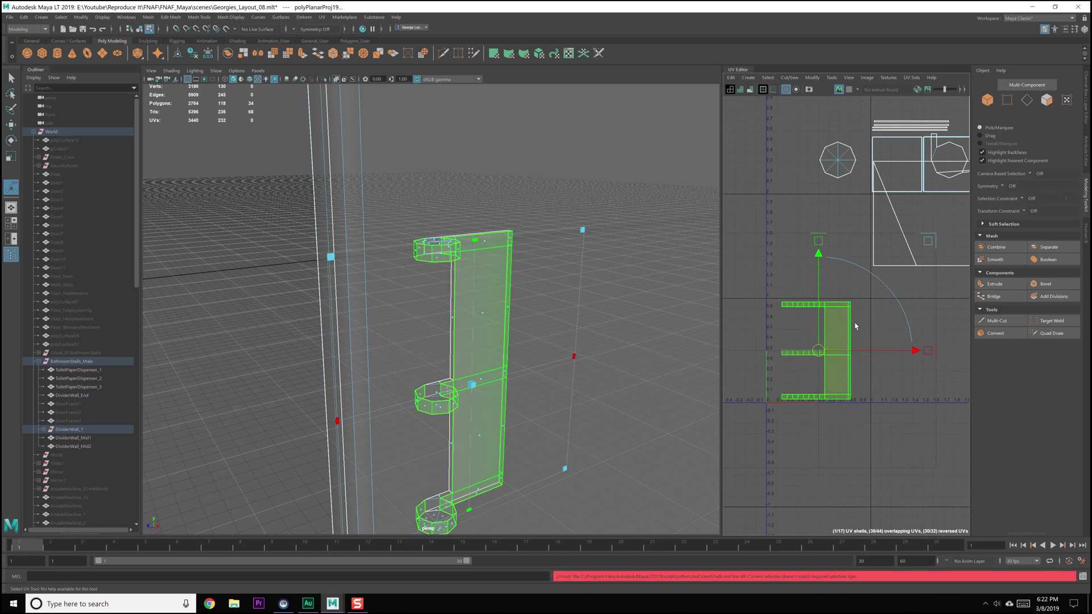
{"action": "middle_click_drag", "start_coordinate": [830, 341], "coordinate": [799, 368], "text": "alt"}
{"action": "middle_click_drag", "start_coordinate": [831, 335], "coordinate": [860, 365], "text": "alt"}
- Select the cap-face UV shells of all three hinge knuckles
{"action": "left_click_drag", "start_coordinate": [581, 332], "coordinate": [557, 341], "text": "alt"}
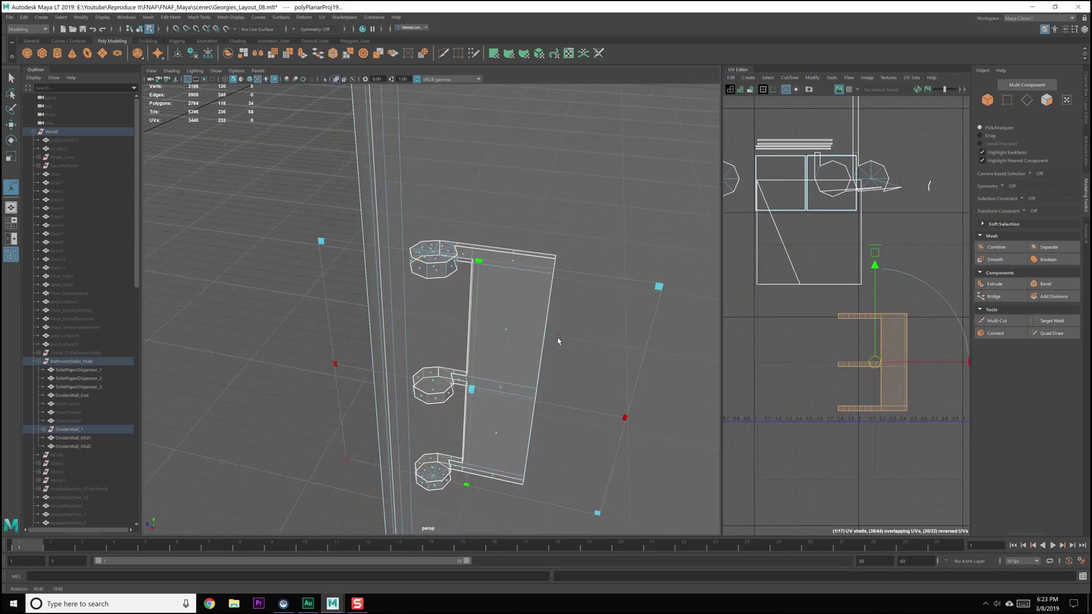
{"action": "left_click", "coordinate": [455, 335]}
{"action": "left_click", "coordinate": [442, 340], "text": "shift"}
{"action": "left_click", "coordinate": [439, 433], "text": "shift"}
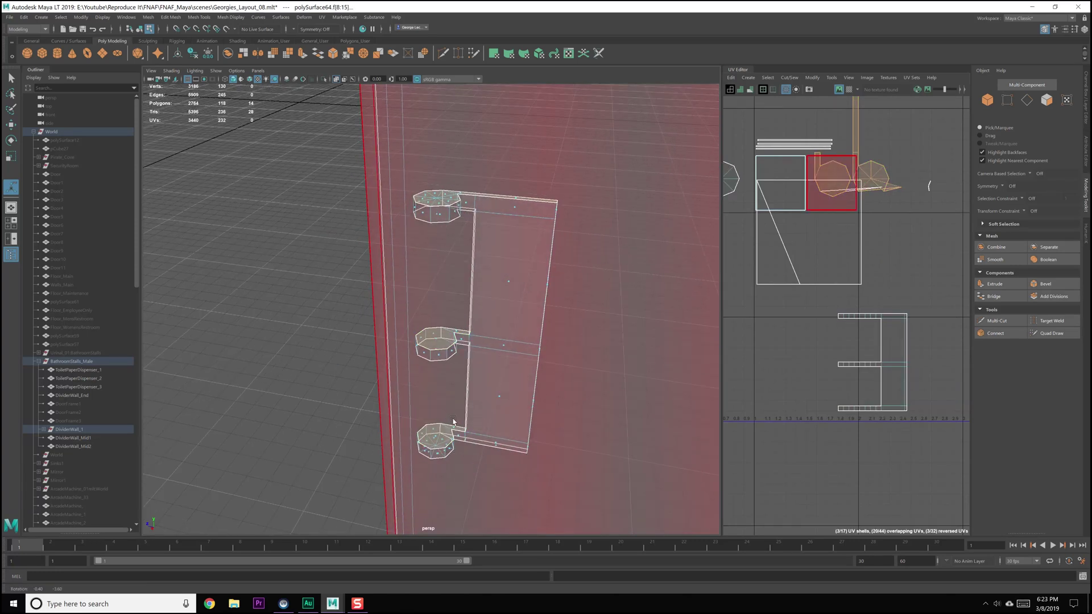
- Turn off X-Ray shading in the perspective view
{"action": "scroll", "coordinate": [471, 392], "scroll_direction": "up", "scroll_amount": 5}
{"action": "scroll", "coordinate": [478, 397], "scroll_direction": "down", "scroll_amount": 3}
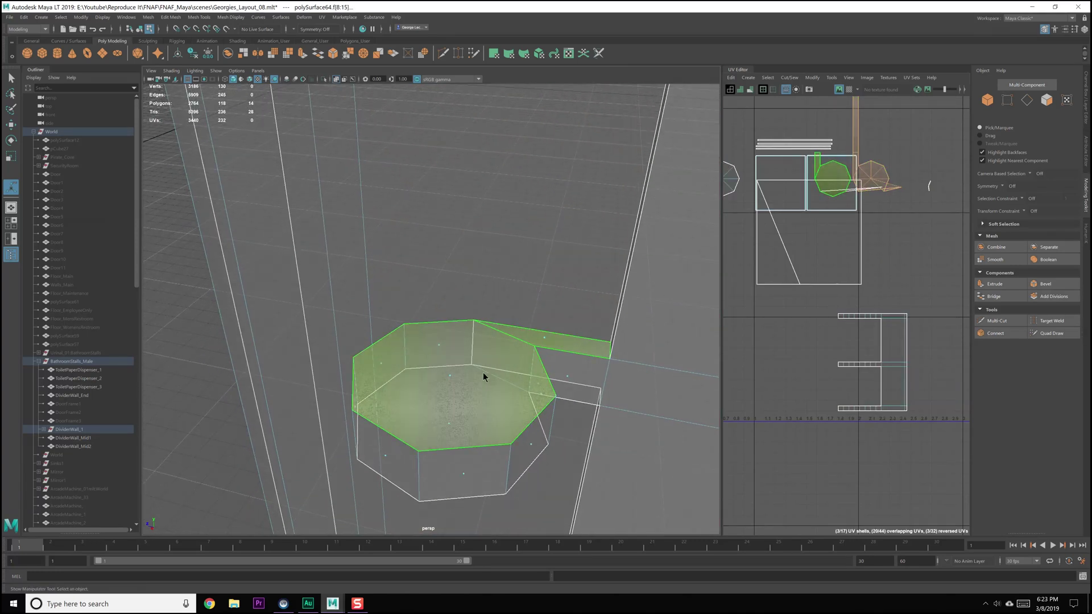
{"action": "left_click", "coordinate": [169, 73]}
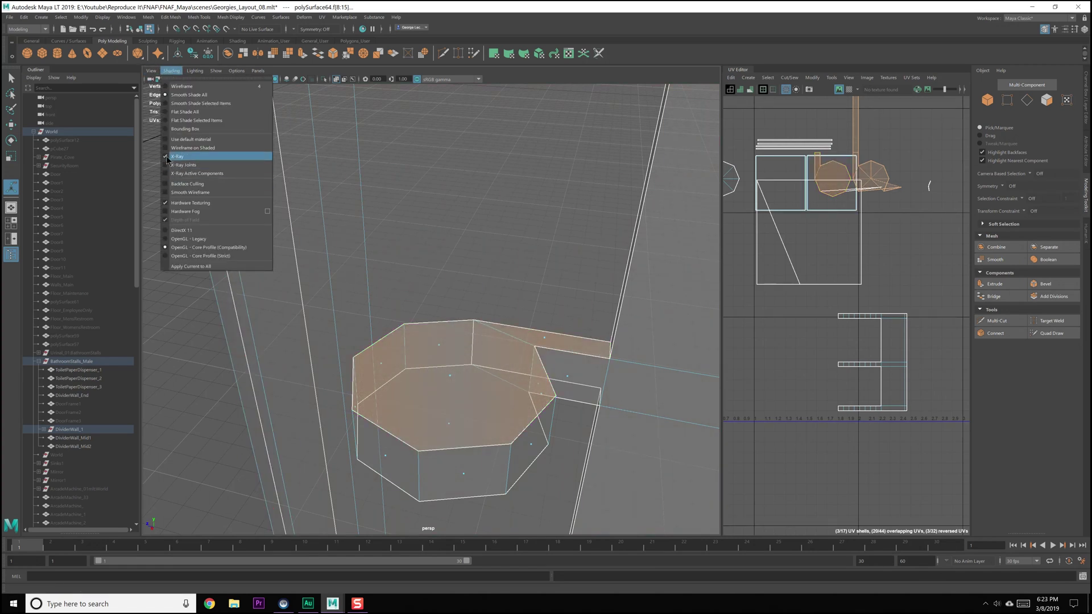
- Turn off X-Ray shading in the perspective view and return to object selection
{"action": "left_click", "coordinate": [188, 159]}
{"action": "right_click", "coordinate": [501, 352]}
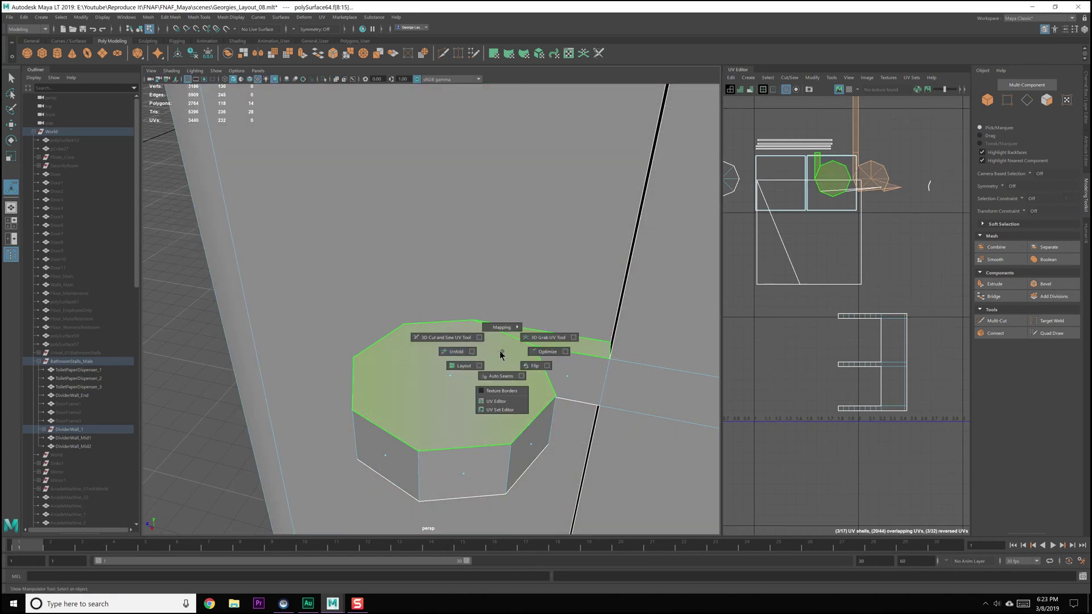
{"action": "key", "text": "q"}
{"action": "key", "text": "F8"}
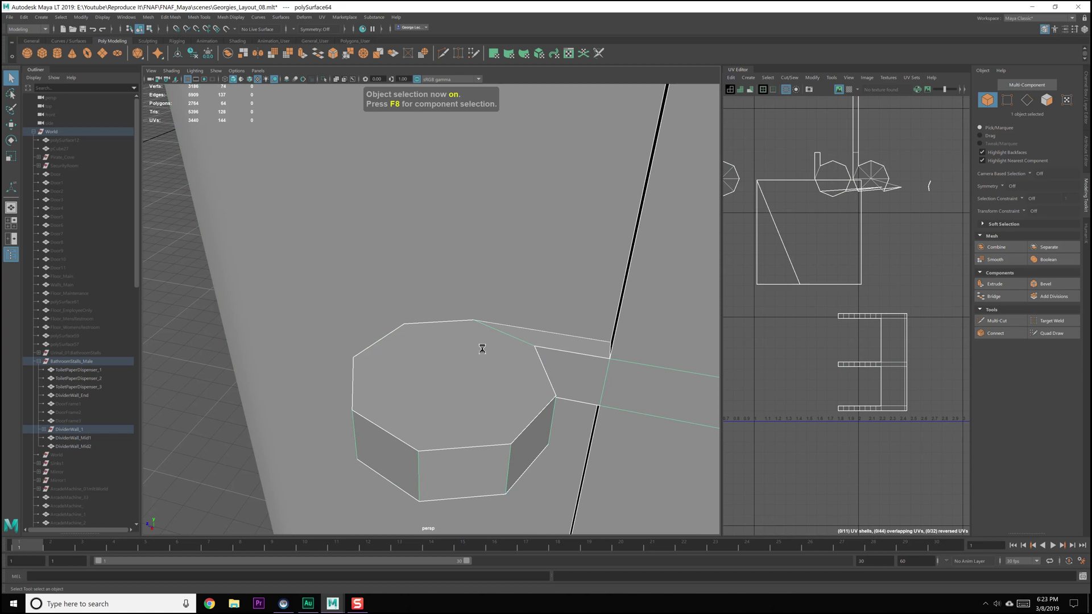
- With Multi-Cut, cut corner to corner across the top face of the bracket's octagonal cap
{"action": "right_click_drag", "start_coordinate": [474, 362], "coordinate": [421, 336], "text": "shift"}
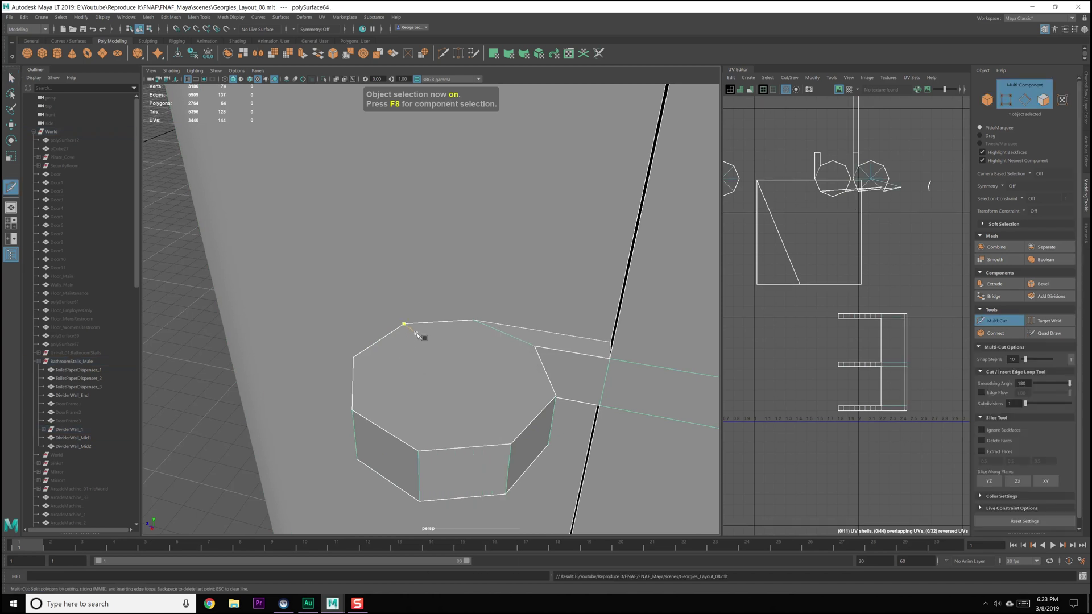
{"action": "left_click", "coordinate": [409, 325]}
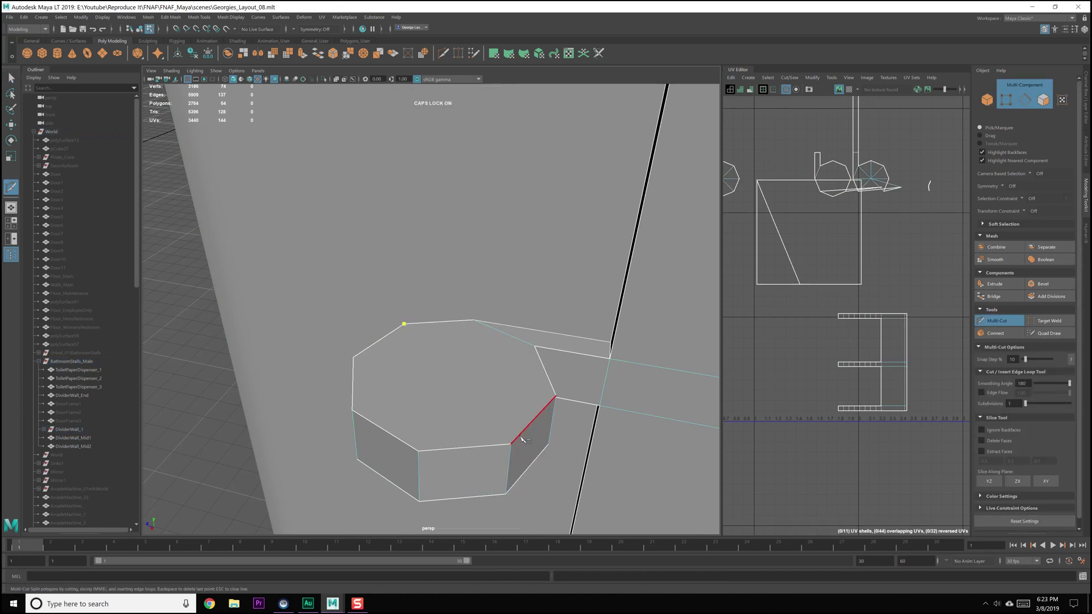
{"action": "right_click", "coordinate": [503, 458]}
{"action": "left_click", "coordinate": [419, 451]}
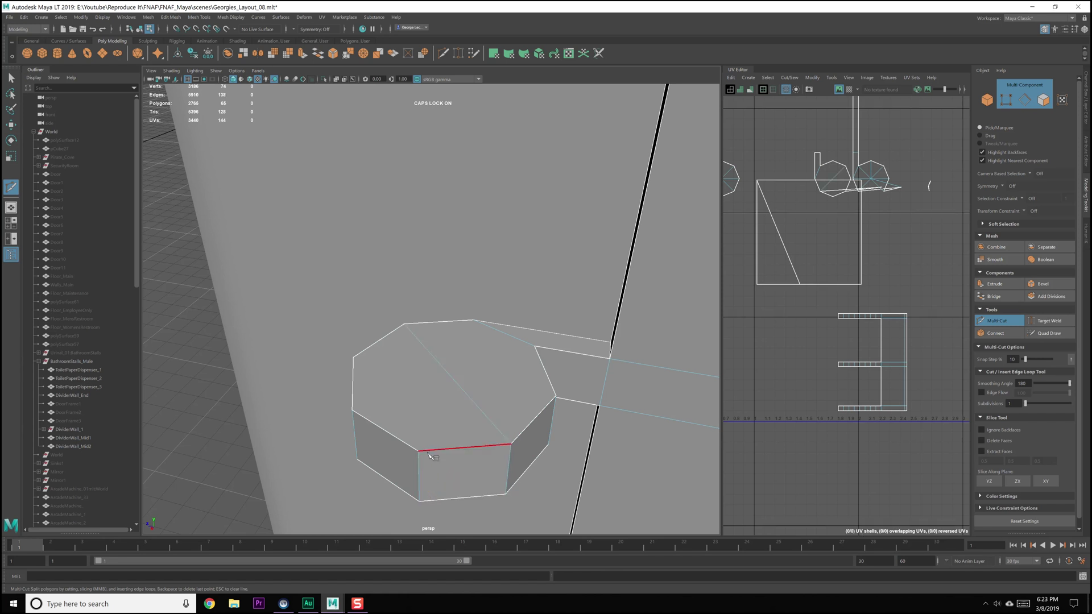
{"action": "left_click", "coordinate": [358, 354]}
- Cut corner to corner across the octagonal underside of the bracket's cap with Multi-Cut
{"action": "left_click_drag", "start_coordinate": [492, 401], "coordinate": [394, 228], "text": "alt"}
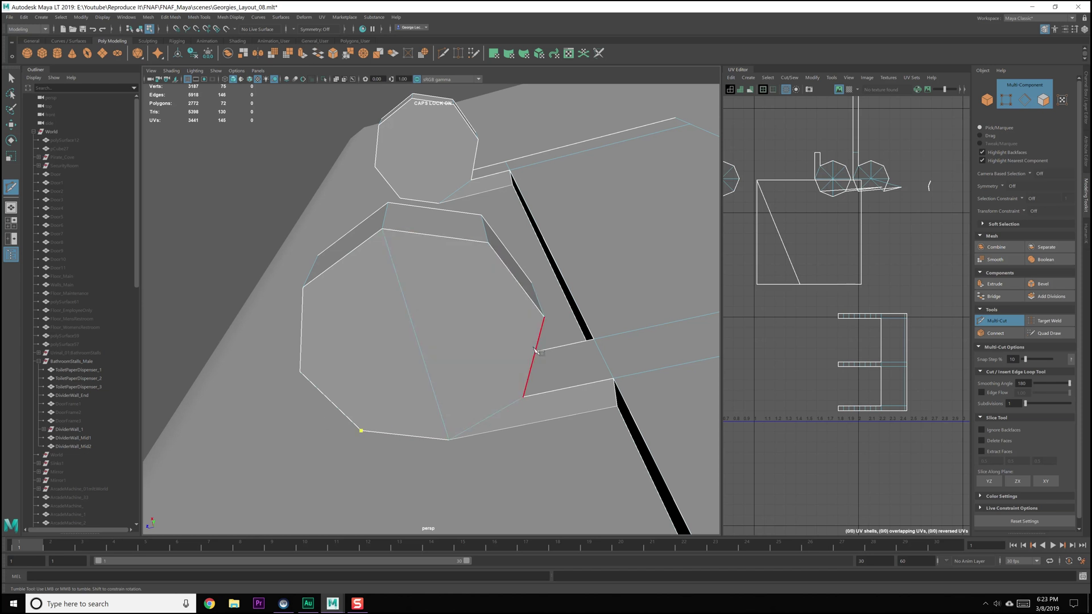
{"action": "key", "text": "Return"}
{"action": "left_click", "coordinate": [303, 287]}
- Divide the next cap's octagonal top face into triangular wedges by cutting between its opposite corners
{"action": "middle_click_drag", "start_coordinate": [452, 448], "coordinate": [449, 422], "text": "alt"}
{"action": "scroll", "coordinate": [449, 422], "scroll_direction": "down", "scroll_amount": 5}
{"action": "left_click_drag", "start_coordinate": [450, 421], "coordinate": [445, 445], "text": "alt"}
{"action": "middle_click_drag", "start_coordinate": [445, 445], "coordinate": [438, 368], "text": "alt"}
{"action": "scroll", "coordinate": [442, 412], "scroll_direction": "up", "scroll_amount": 4}
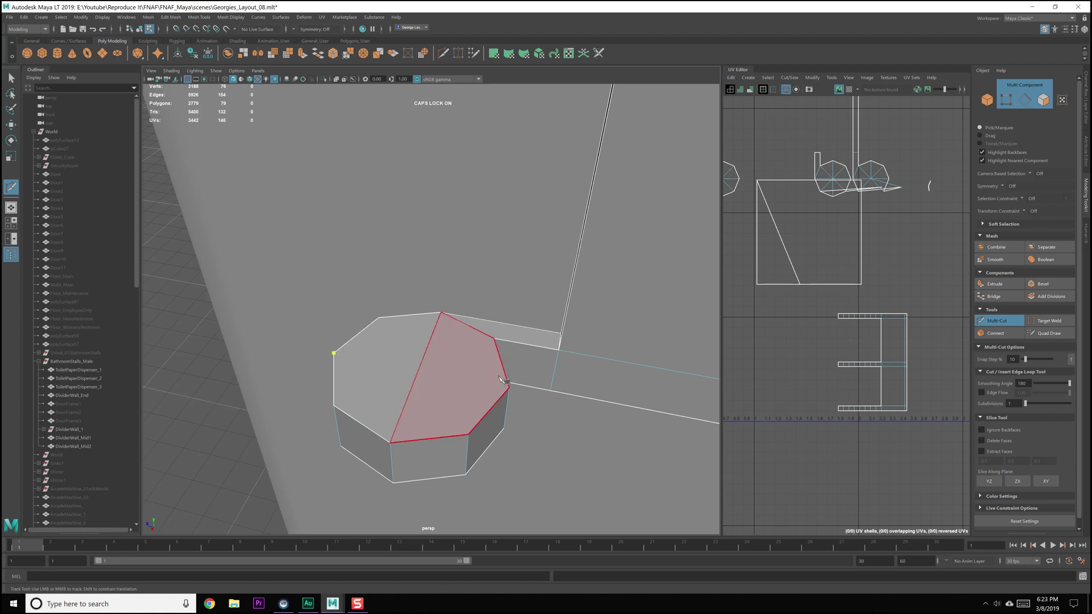
{"action": "left_click", "coordinate": [468, 435]}
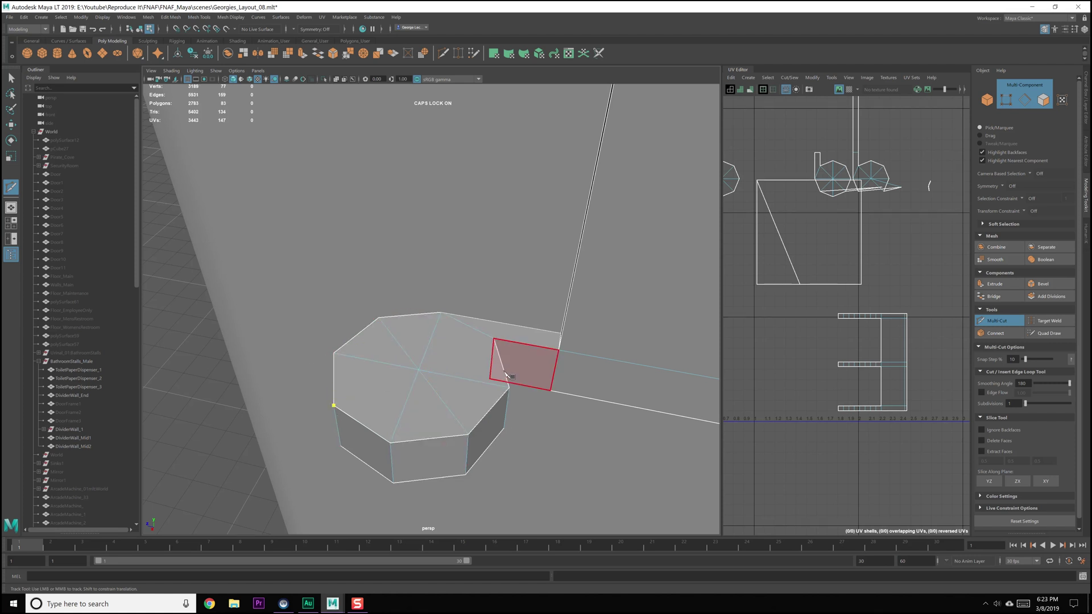
- Select the upward-facing faces of the three octagonal caps and their connecting arms
{"action": "key", "text": "q"}
{"action": "scroll", "coordinate": [465, 350], "scroll_direction": "down", "scroll_amount": 10}
{"action": "mouse_move", "coordinate": [465, 349]}
{"action": "left_mouse_down", "text": "alt"}
{"action": "mouse_move", "coordinate": [446, 348]}
{"action": "mouse_move", "coordinate": [450, 334]}
{"action": "left_mouse_up", "text": "alt"}
{"action": "scroll", "coordinate": [451, 334], "scroll_direction": "up", "scroll_amount": 1}
{"action": "scroll", "coordinate": [451, 334], "scroll_direction": "up", "scroll_amount": 2}
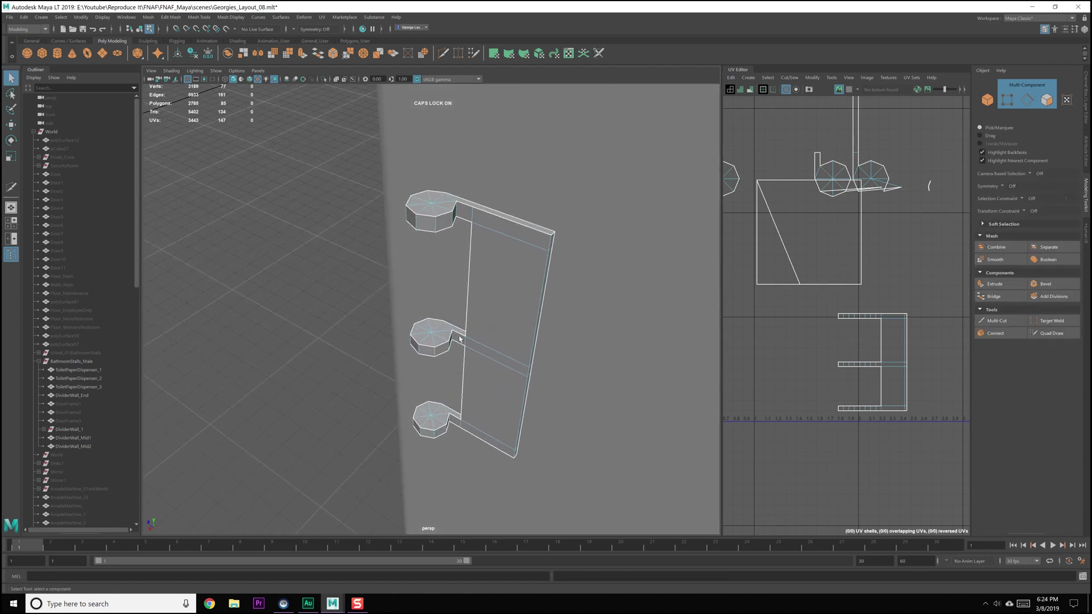
{"action": "right_click_drag", "start_coordinate": [439, 223], "coordinate": [476, 245]}
{"action": "left_click", "coordinate": [433, 210]}
{"action": "left_click_drag", "start_coordinate": [451, 299], "coordinate": [431, 214], "text": "alt"}
{"action": "left_click", "coordinate": [437, 155]}
{"action": "left_click", "coordinate": [437, 154], "text": "shift"}
{"action": "left_click", "coordinate": [438, 279], "text": "shift"}
{"action": "left_click_drag", "start_coordinate": [441, 393], "coordinate": [439, 418], "text": "alt"}
{"action": "left_click", "coordinate": [440, 396], "text": "shift"}
{"action": "left_click", "coordinate": [448, 415], "text": "shift"}
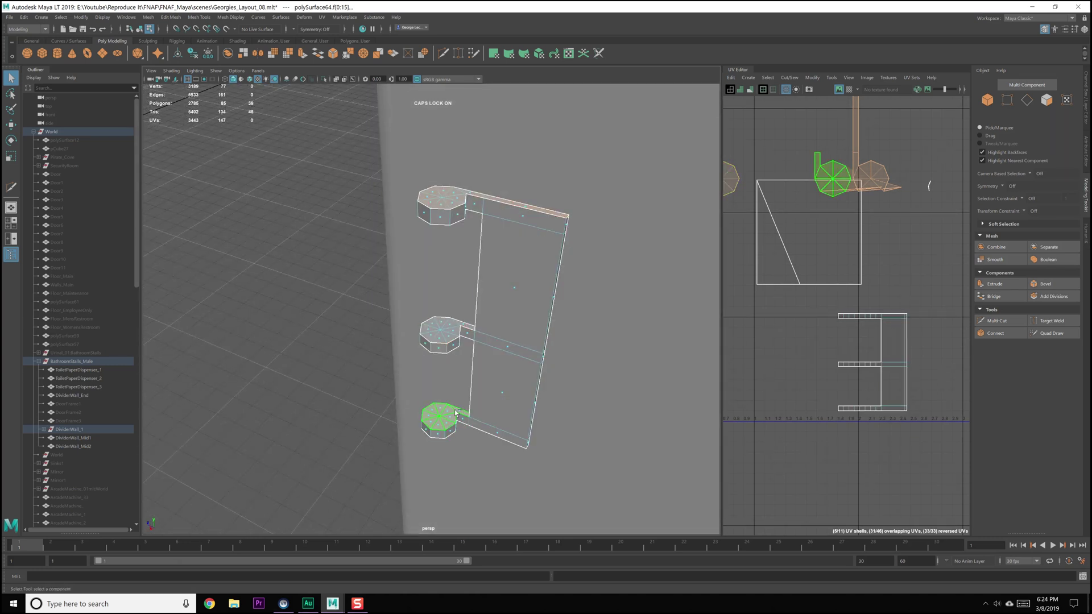
- Apply a planar UV projection to the selected upward-facing faces from the Y axis
{"action": "left_click", "coordinate": [322, 18]}
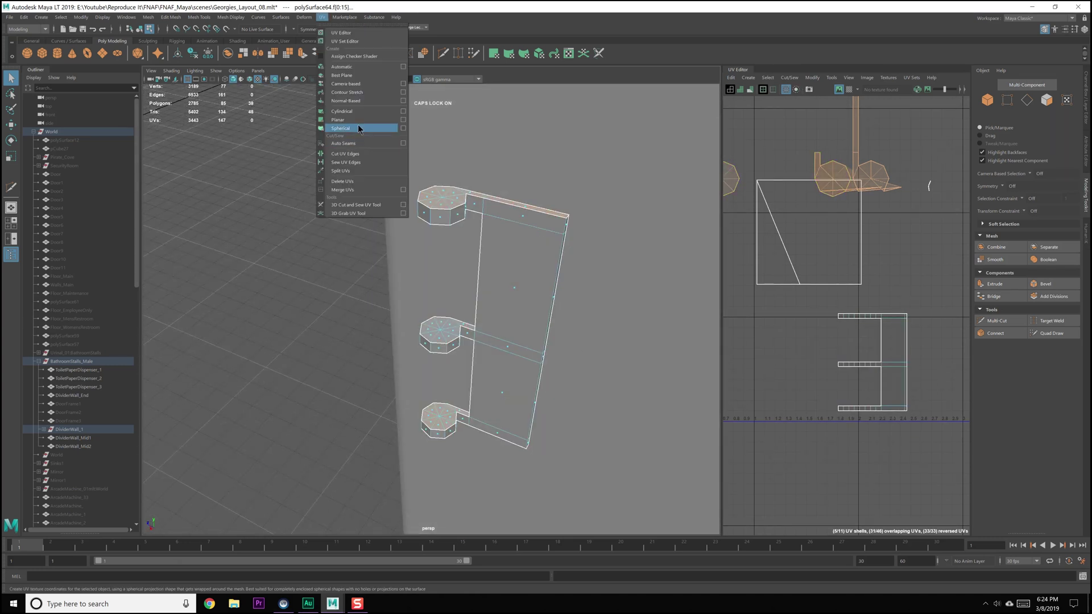
{"action": "left_click", "coordinate": [406, 121]}
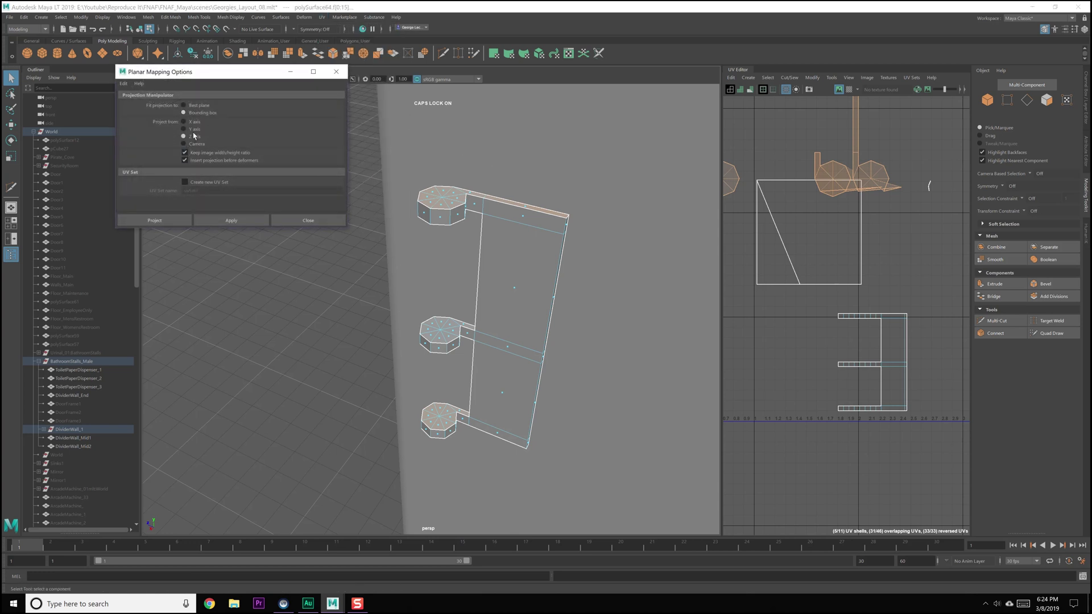
{"action": "left_click", "coordinate": [231, 220]}
{"action": "left_click", "coordinate": [307, 220]}
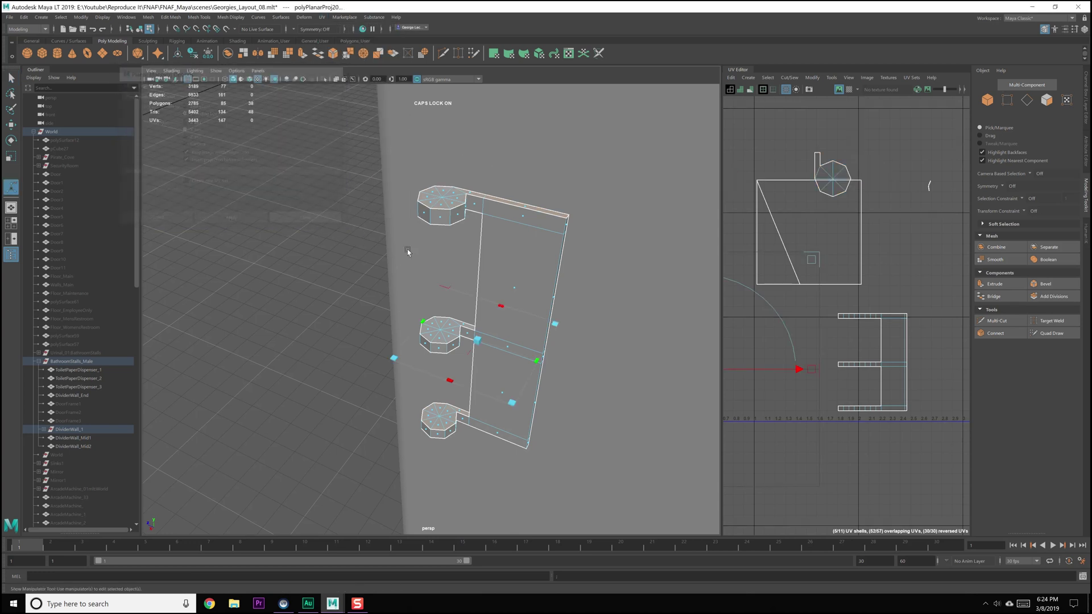
- Move the newly projected UV shells to the free space beside the bracket's side-face shell
{"action": "key", "text": "t"}
{"action": "scroll", "coordinate": [876, 354], "scroll_direction": "down", "scroll_amount": 3}
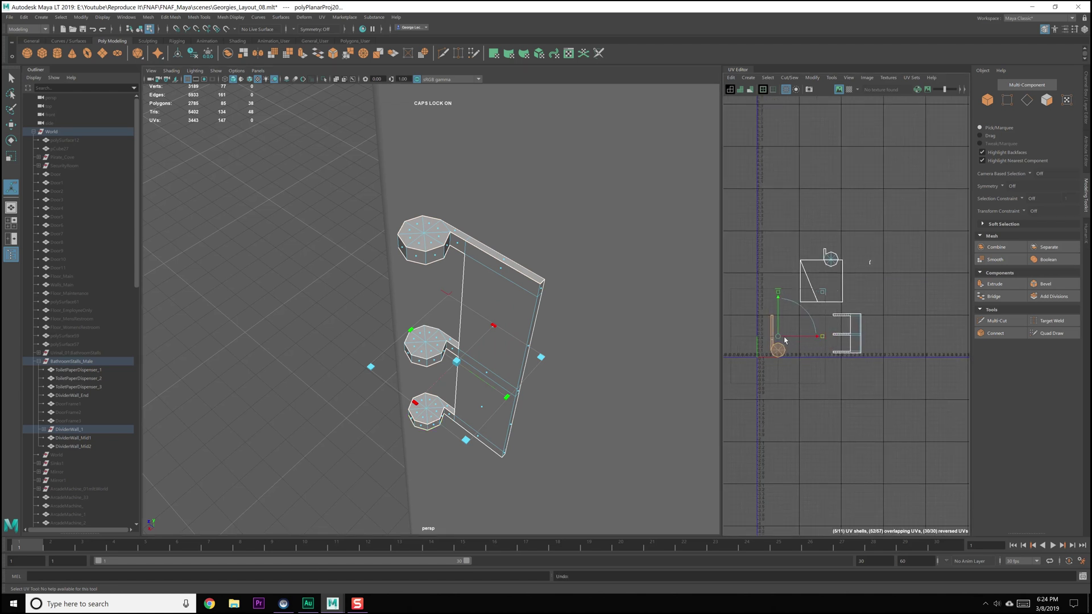
{"action": "left_click_drag", "start_coordinate": [779, 339], "coordinate": [878, 340]}
{"action": "left_click", "coordinate": [877, 390]}
{"action": "scroll", "coordinate": [878, 390], "scroll_direction": "up", "scroll_amount": 4}
{"action": "middle_click_drag", "start_coordinate": [851, 228], "coordinate": [893, 293], "text": "alt"}
- Move the middle cap's UV shell off the square shell and above the newly projected shells
{"action": "right_click_drag", "start_coordinate": [896, 222], "coordinate": [868, 206]}
{"action": "left_click_drag", "start_coordinate": [787, 139], "coordinate": [914, 208]}
{"action": "left_click_drag", "start_coordinate": [551, 354], "coordinate": [497, 345], "text": "alt"}
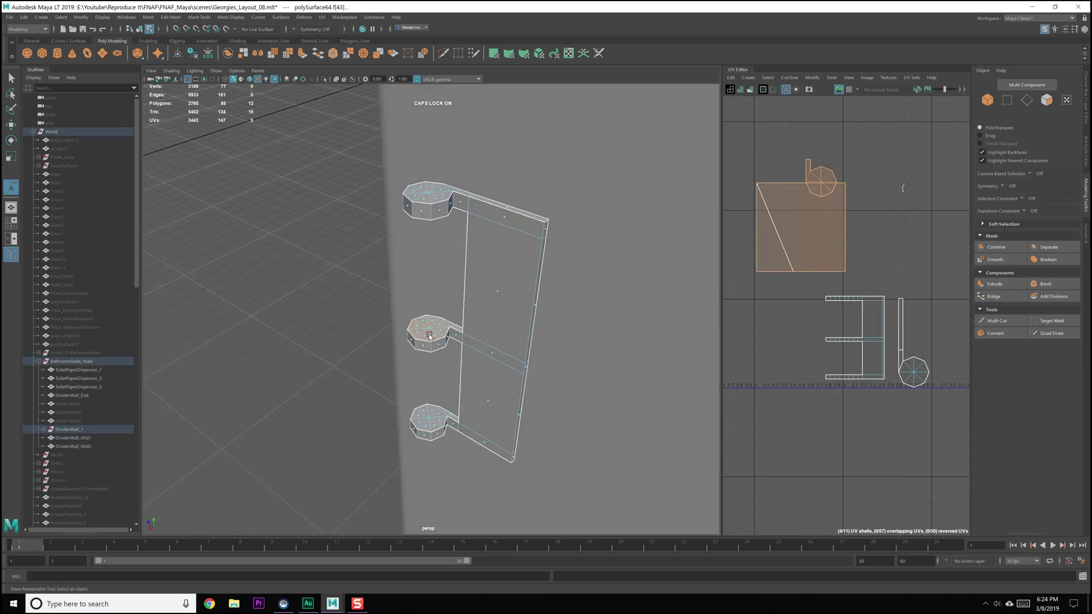
{"action": "left_click", "coordinate": [431, 335]}
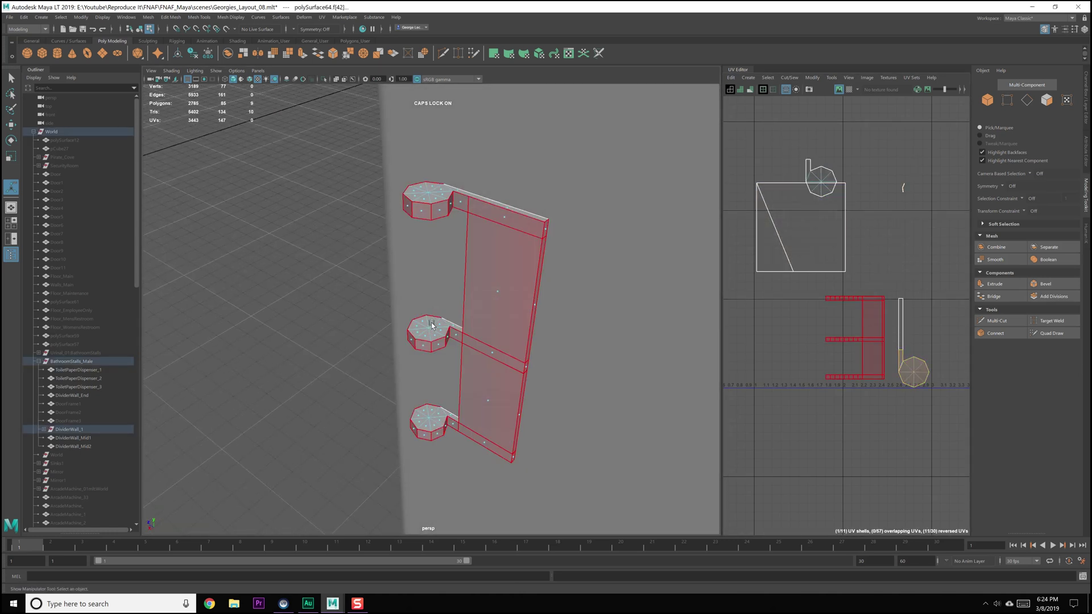
{"action": "left_click", "coordinate": [432, 323]}
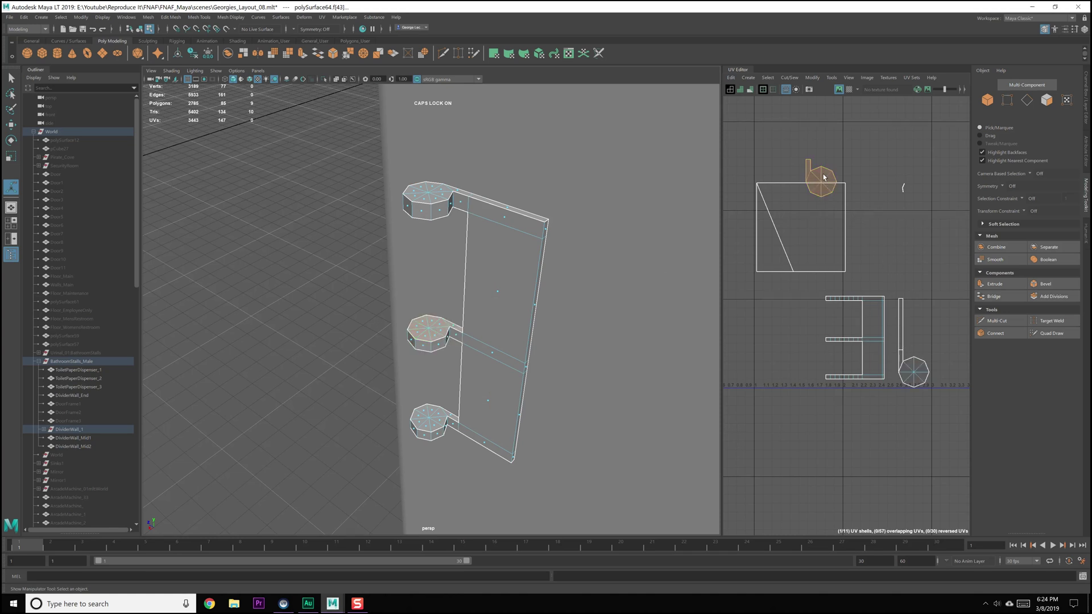
{"action": "key", "text": "w"}
{"action": "left_click_drag", "start_coordinate": [828, 182], "coordinate": [923, 277]}
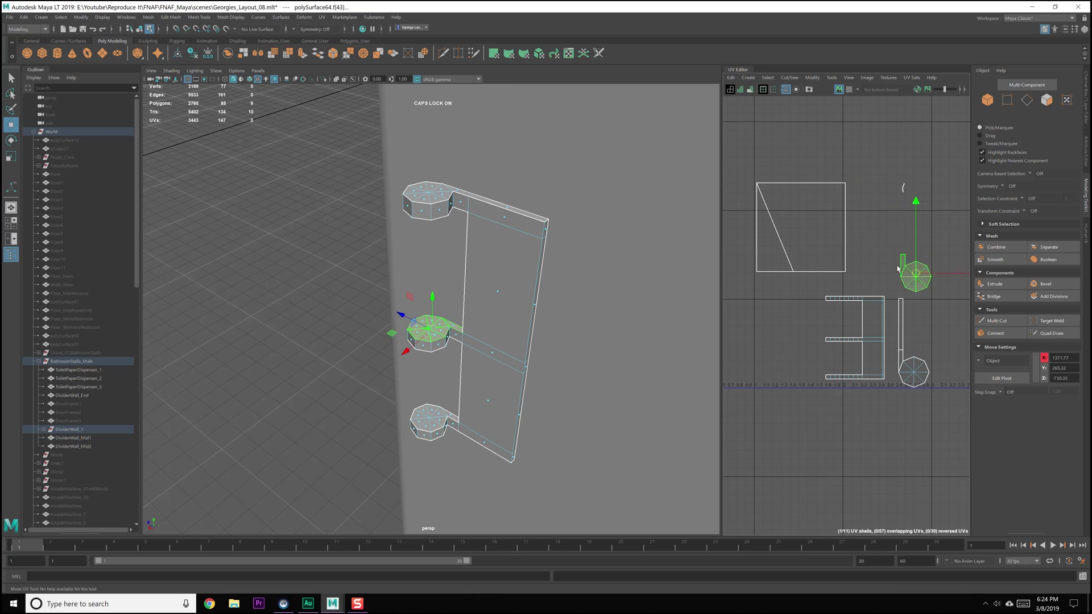
- Try to select the underside faces of the bracket's lowest arm and cap
{"action": "left_click", "coordinate": [831, 178]}
{"action": "left_click", "coordinate": [794, 265]}
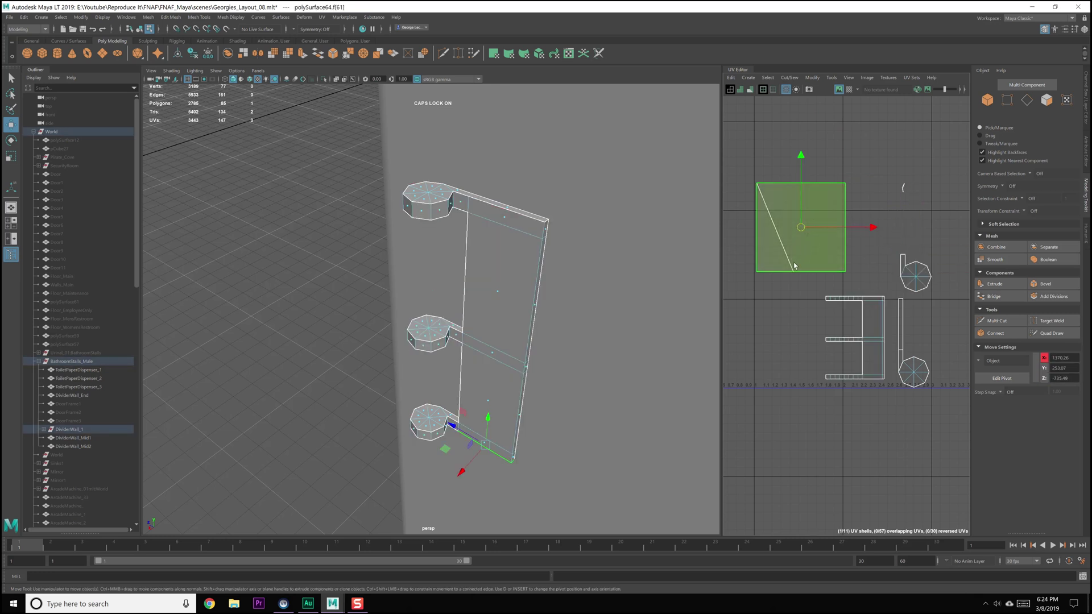
{"action": "left_click_drag", "start_coordinate": [594, 343], "coordinate": [587, 295], "text": "alt"}
{"action": "right_click_drag", "start_coordinate": [587, 295], "coordinate": [585, 328], "text": "alt"}
{"action": "left_click", "coordinate": [482, 351]}
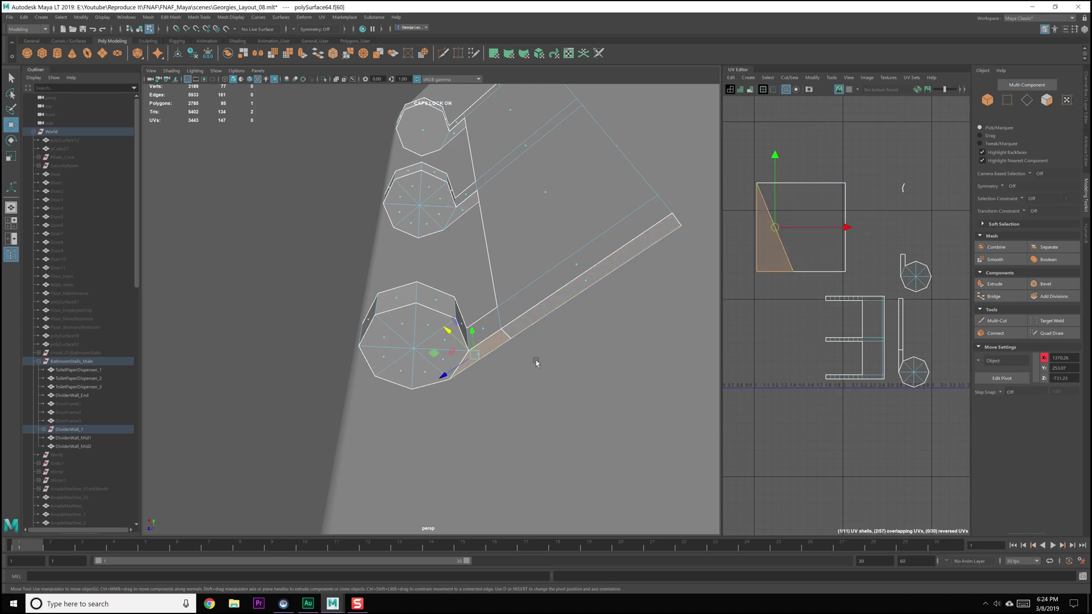
{"action": "left_click", "coordinate": [589, 286], "text": "shift"}
{"action": "left_click", "coordinate": [441, 355]}
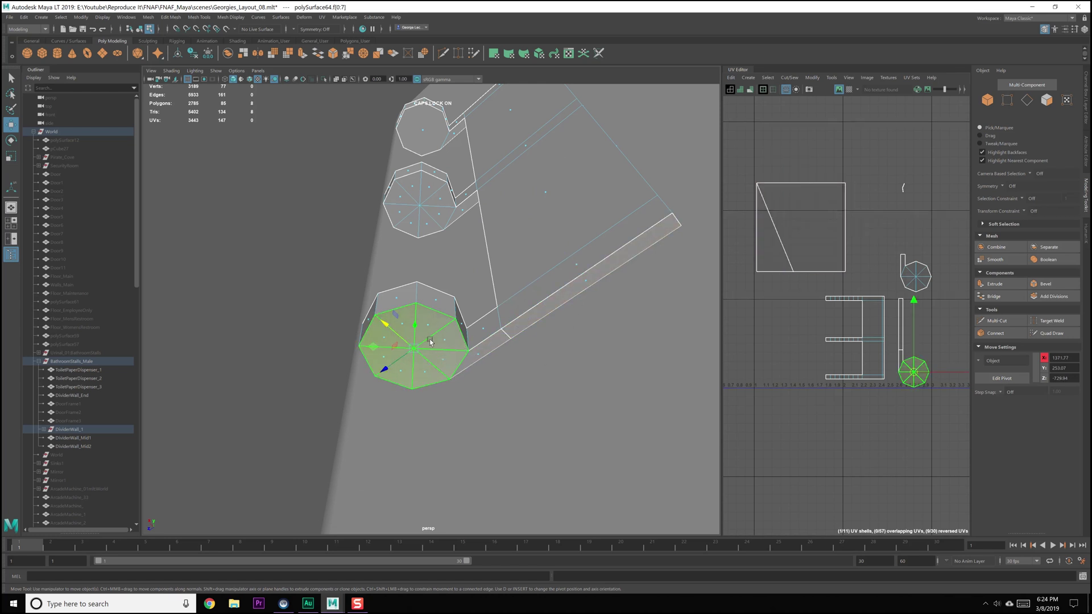
{"action": "right_click_drag", "start_coordinate": [430, 342], "coordinate": [432, 364], "text": "ctrl"}
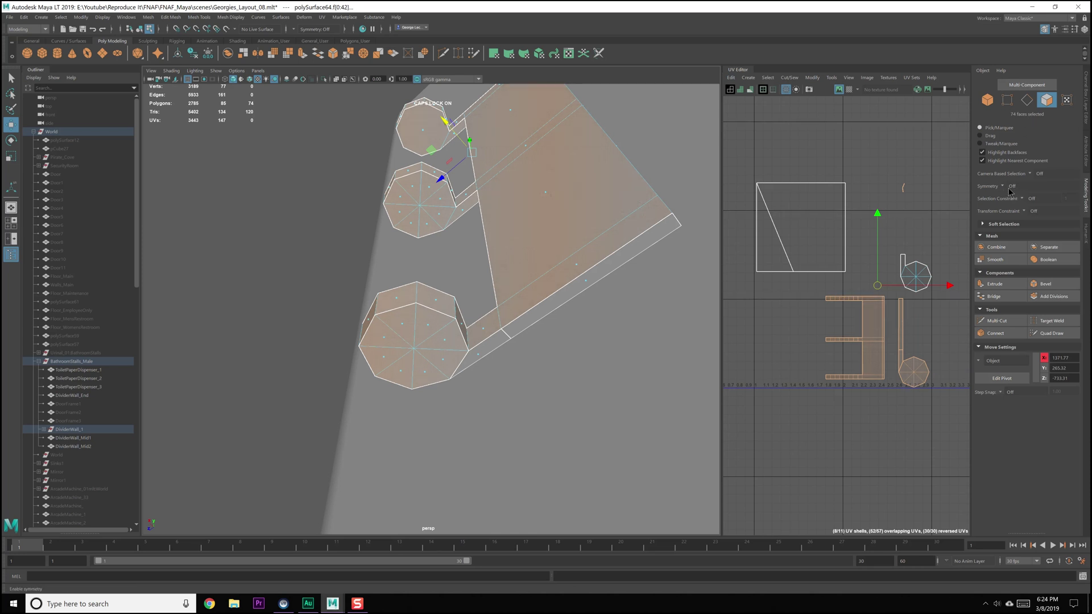
- Set the selection constraint to Angle and select the coplanar underside faces of the lowest arm and cap
{"action": "left_click", "coordinate": [1030, 198]}
{"action": "left_click", "coordinate": [1041, 209]}
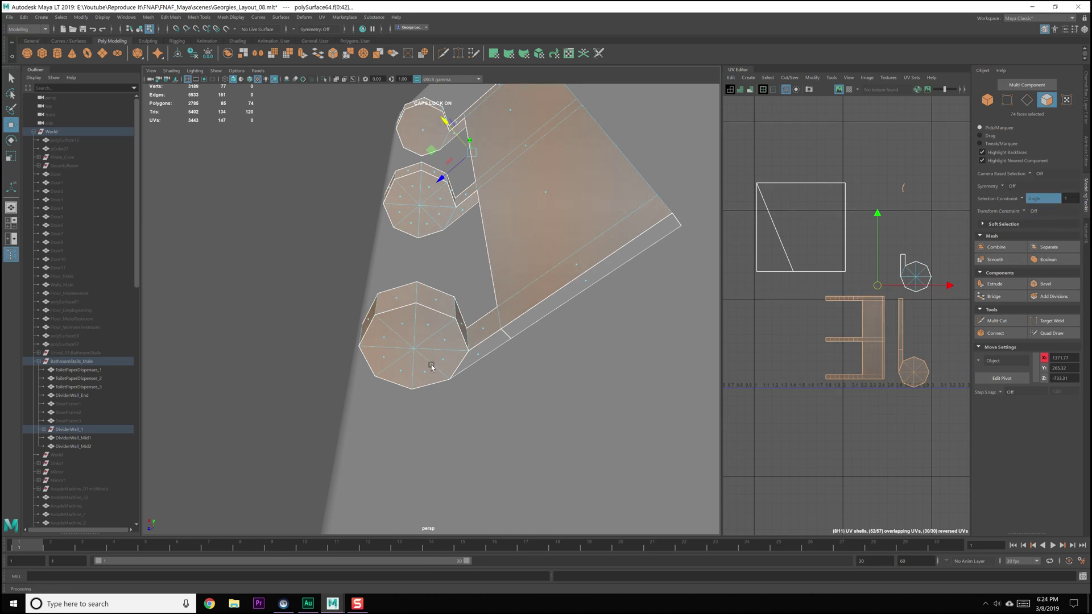
{"action": "left_click", "coordinate": [481, 364]}
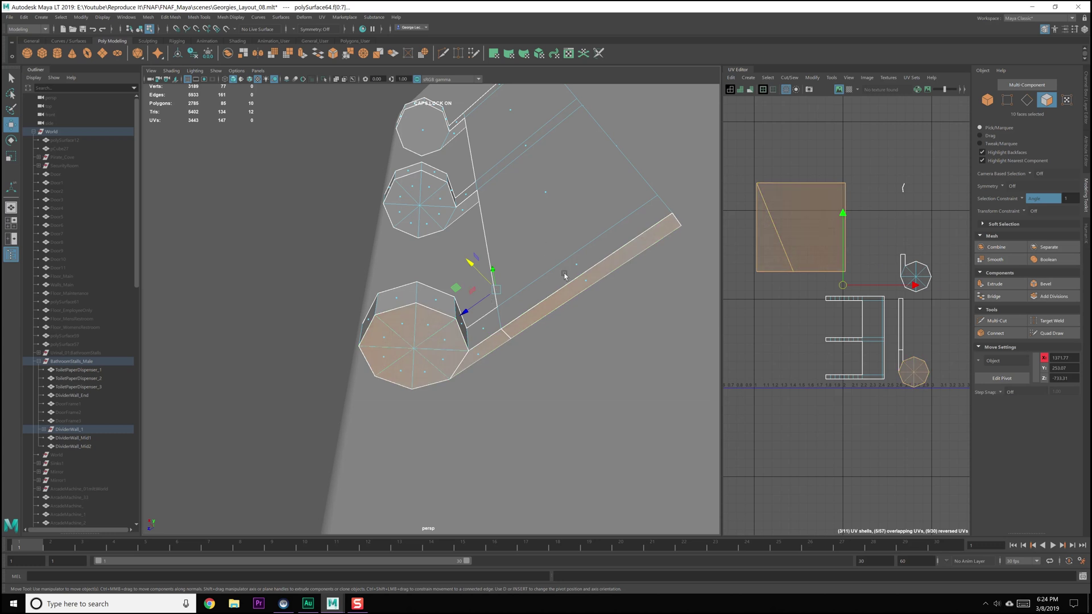
{"action": "key", "text": "Delete"}
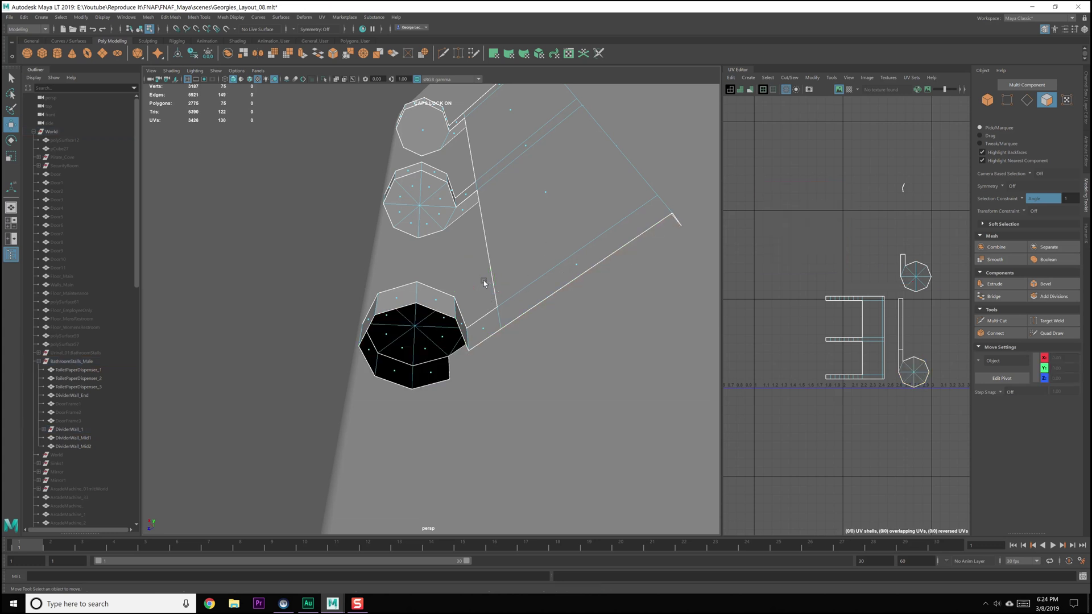
{"action": "key", "text": "ctrl+z"}
- Add the bracket's uppermost top faces to the selection, apply a planar projection, and move the resulting shells beside the others
{"action": "mouse_move", "coordinate": [481, 272]}
{"action": "left_mouse_down", "text": "alt"}
{"action": "mouse_move", "coordinate": [505, 241]}
{"action": "mouse_move", "coordinate": [498, 281]}
{"action": "left_mouse_up", "text": "alt"}
{"action": "left_click", "coordinate": [564, 210], "text": "shift"}
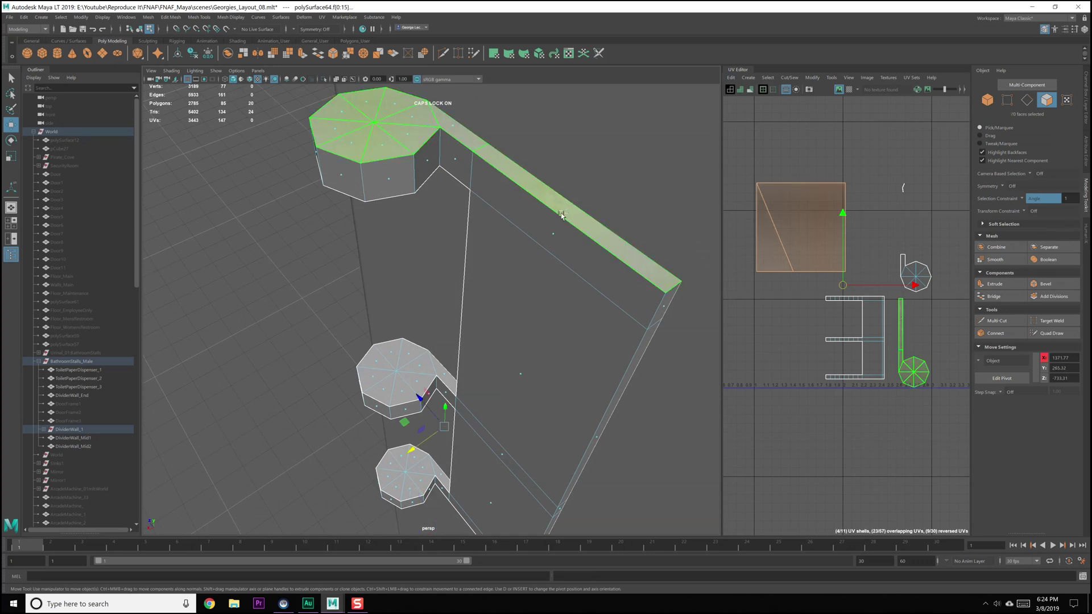
{"action": "left_click", "coordinate": [321, 17]}
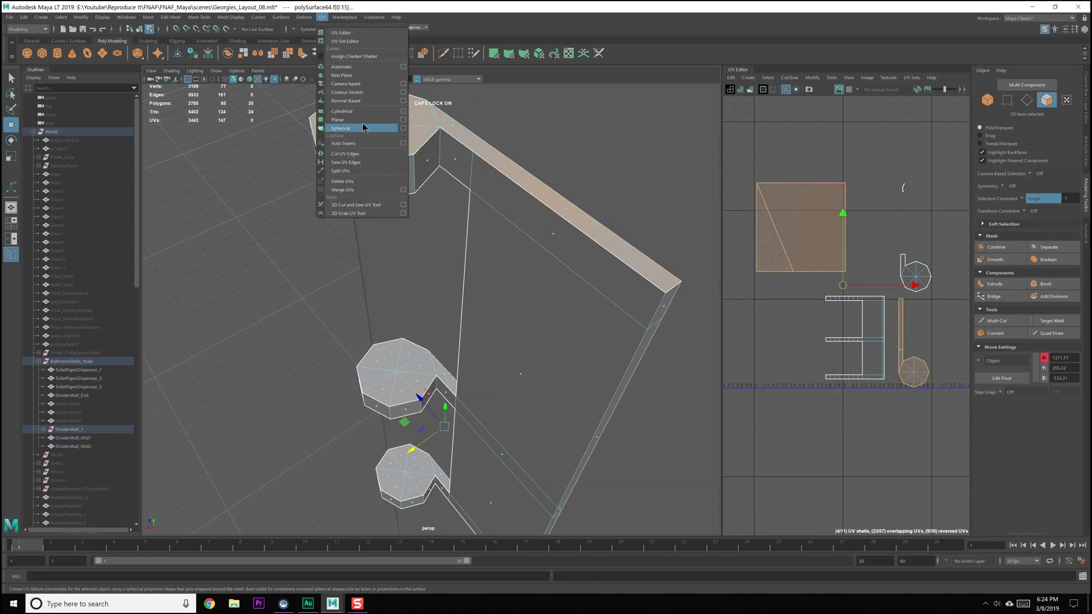
{"action": "left_click", "coordinate": [365, 125]}
{"action": "scroll", "coordinate": [798, 349], "scroll_direction": "down", "scroll_amount": 2}
{"action": "middle_click_drag", "start_coordinate": [798, 349], "coordinate": [835, 336], "text": "alt"}
{"action": "left_click_drag", "start_coordinate": [767, 334], "coordinate": [957, 340]}
{"action": "middle_click_drag", "start_coordinate": [956, 342], "coordinate": [906, 352], "text": "alt"}
- Select the UV shells of the two narrow inner-edge faces between the caps and flatten them
{"action": "left_click_drag", "start_coordinate": [852, 210], "coordinate": [889, 244]}
{"action": "left_click_drag", "start_coordinate": [310, 356], "coordinate": [464, 263], "text": "alt"}
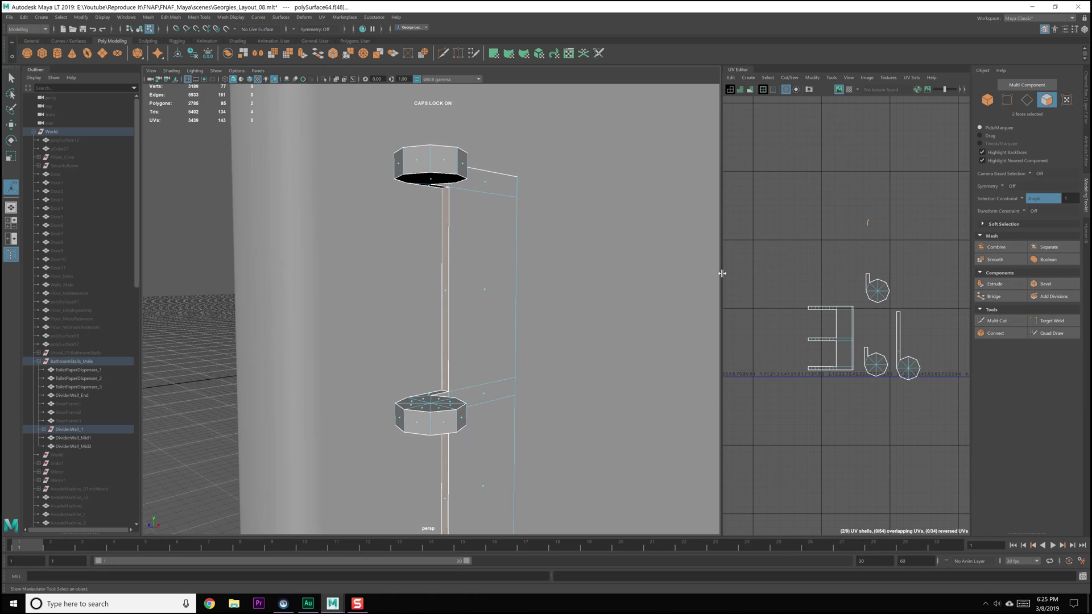
{"action": "mouse_move", "coordinate": [475, 298]}
{"action": "left_mouse_down", "text": "alt"}
{"action": "mouse_move", "coordinate": [448, 298]}
{"action": "mouse_move", "coordinate": [464, 298]}
{"action": "left_mouse_up", "text": "alt"}
{"action": "scroll", "coordinate": [954, 269], "scroll_direction": "up", "scroll_amount": 4}
{"action": "middle_click_drag", "start_coordinate": [816, 239], "coordinate": [859, 259], "text": "alt"}
{"action": "scroll", "coordinate": [835, 288], "scroll_direction": "down", "scroll_amount": 3}
{"action": "middle_click_drag", "start_coordinate": [816, 226], "coordinate": [857, 234], "text": "alt"}
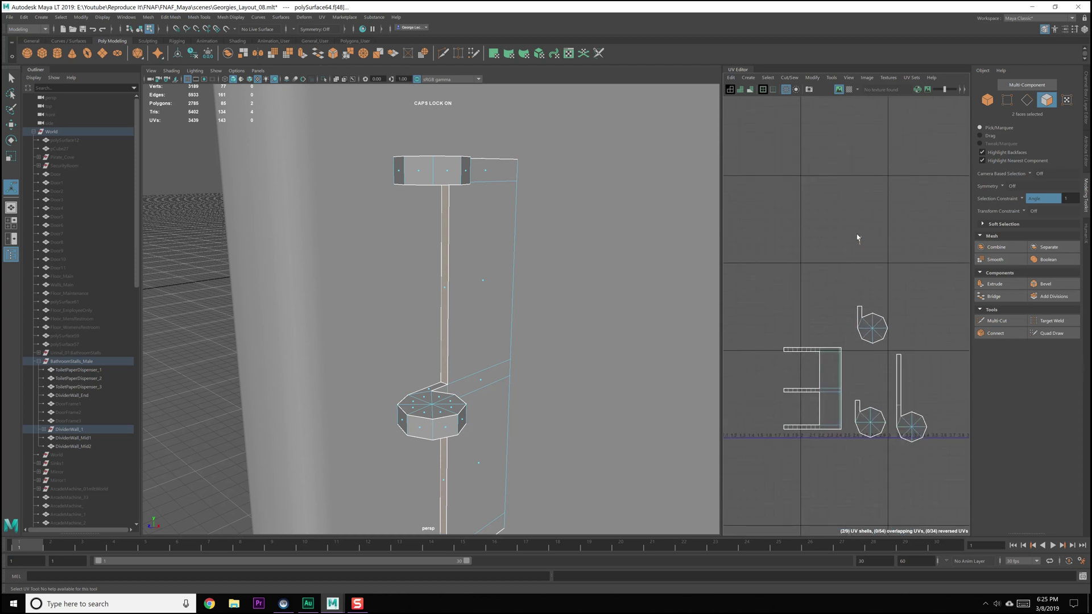
{"action": "right_click_drag", "start_coordinate": [855, 250], "coordinate": [821, 230]}
{"action": "right_click", "coordinate": [890, 257], "text": "shift"}
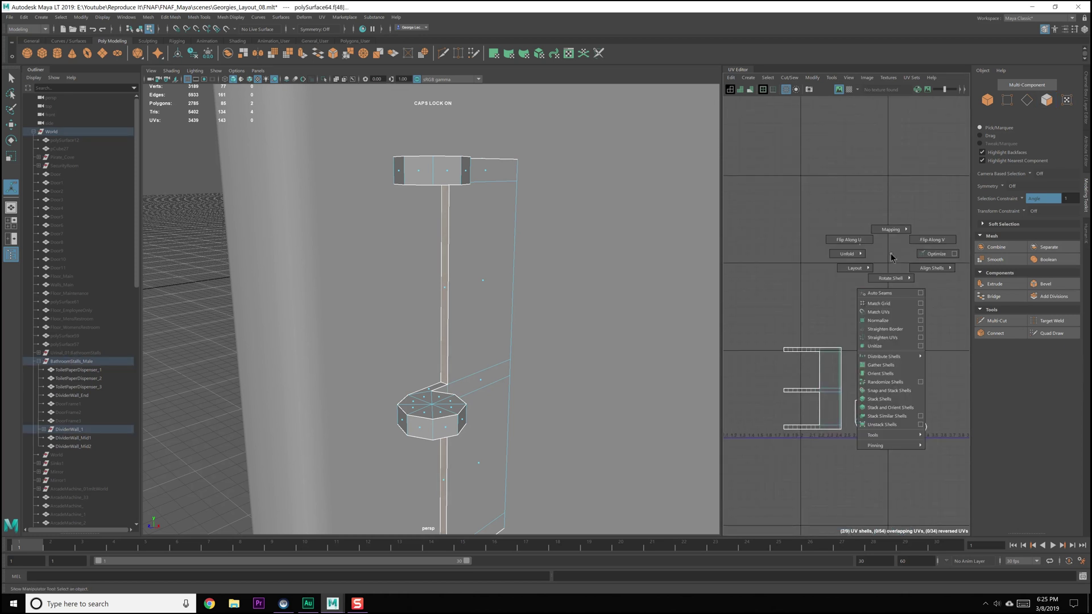
{"action": "key", "text": "w"}
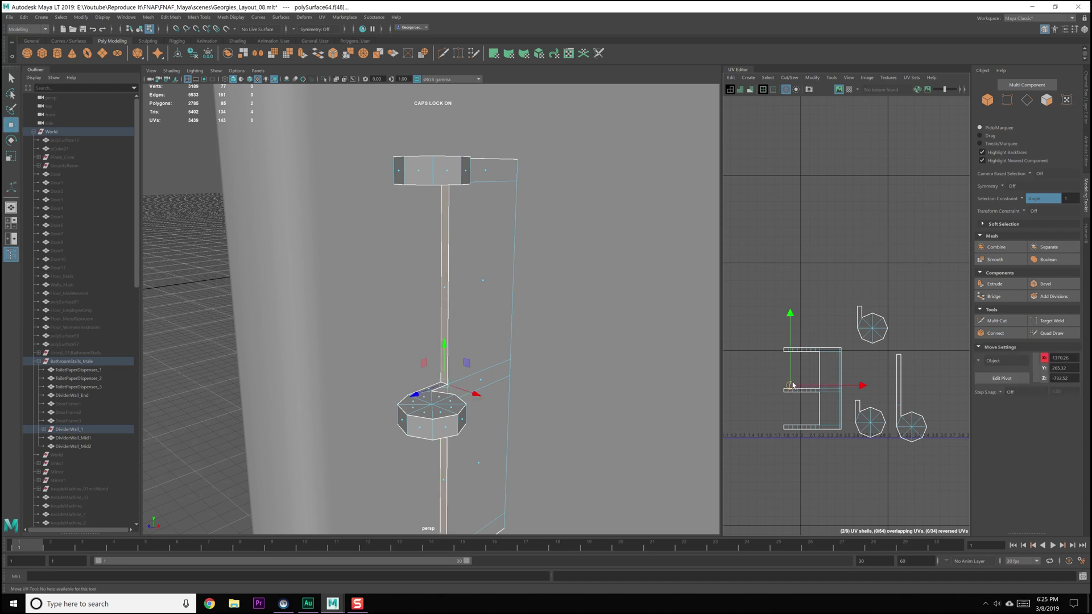
- Orient the two thin inner-edge strip shells along the UV axes
{"action": "scroll", "coordinate": [796, 364], "scroll_direction": "up", "scroll_amount": 10}
{"action": "right_click_drag", "start_coordinate": [811, 335], "coordinate": [805, 455], "text": "shift"}
{"action": "left_click", "coordinate": [843, 319]}
{"action": "left_click", "coordinate": [802, 316]}
- Sew the edges of the thin inner-edge strips to the matching edges of the bracket's side-face shell
{"action": "right_click", "coordinate": [811, 289]}
{"action": "right_click_drag", "start_coordinate": [812, 289], "coordinate": [811, 265]}
{"action": "scroll", "coordinate": [816, 323], "scroll_direction": "up", "scroll_amount": 5}
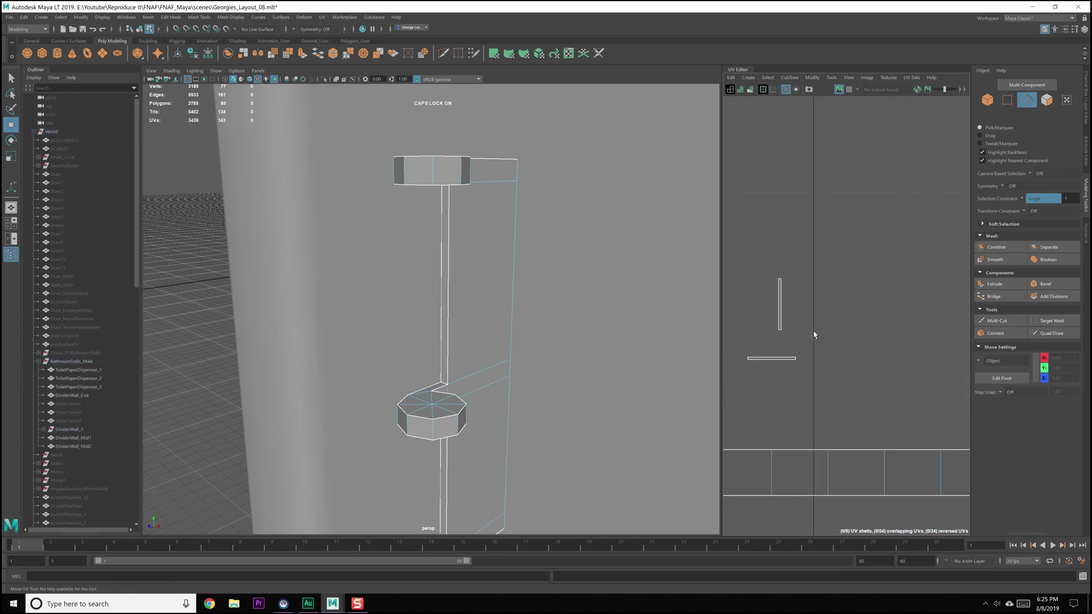
{"action": "scroll", "coordinate": [817, 334], "scroll_direction": "down", "scroll_amount": 4}
{"action": "left_click", "coordinate": [930, 324]}
{"action": "right_click_drag", "start_coordinate": [834, 317], "coordinate": [869, 328], "text": "shift"}
{"action": "scroll", "coordinate": [814, 341], "scroll_direction": "down", "scroll_amount": 3}
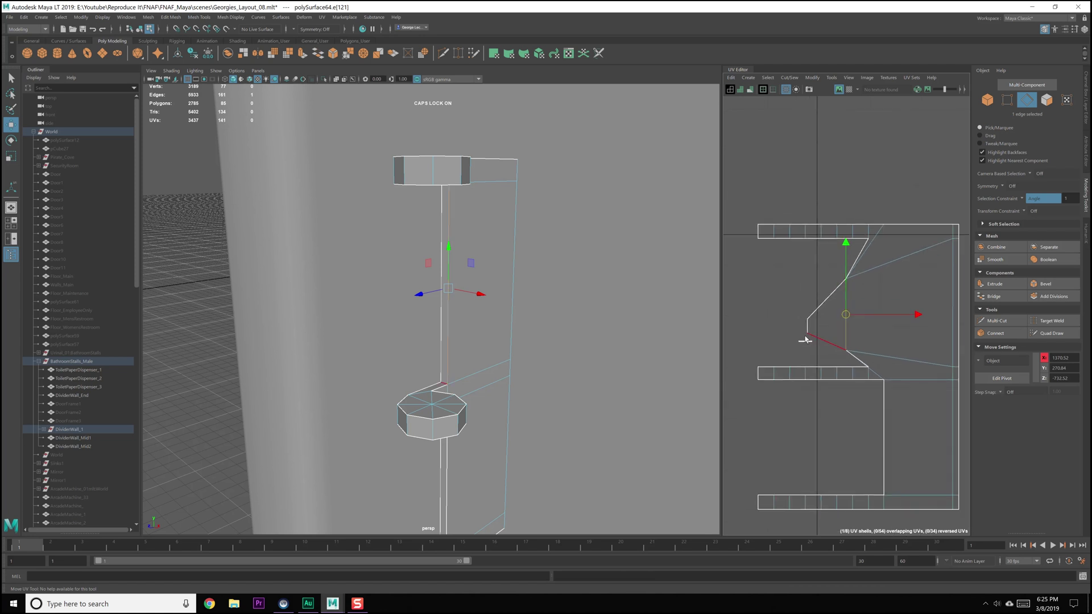
{"action": "left_click", "coordinate": [807, 346]}
{"action": "right_click_drag", "start_coordinate": [840, 443], "coordinate": [870, 456], "text": "shift"}
- Select the bracket's sewn side-face shell and unfold it
{"action": "scroll", "coordinate": [871, 418], "scroll_direction": "down", "scroll_amount": 3}
{"action": "right_click_drag", "start_coordinate": [877, 372], "coordinate": [791, 355]}
{"action": "left_click", "coordinate": [862, 357]}
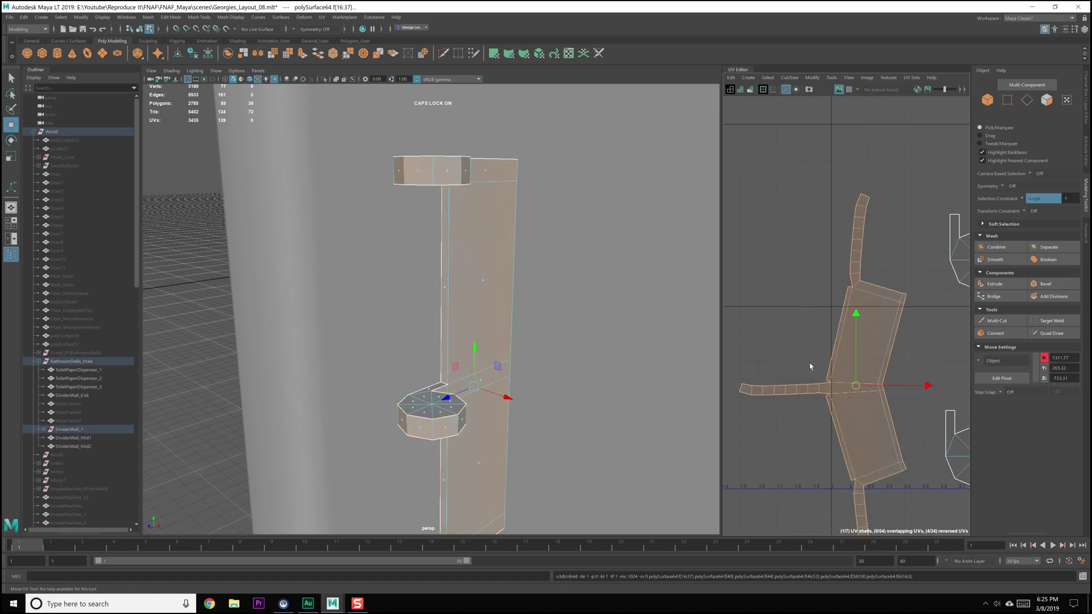
{"action": "scroll", "coordinate": [823, 312], "scroll_direction": "up", "scroll_amount": 6}
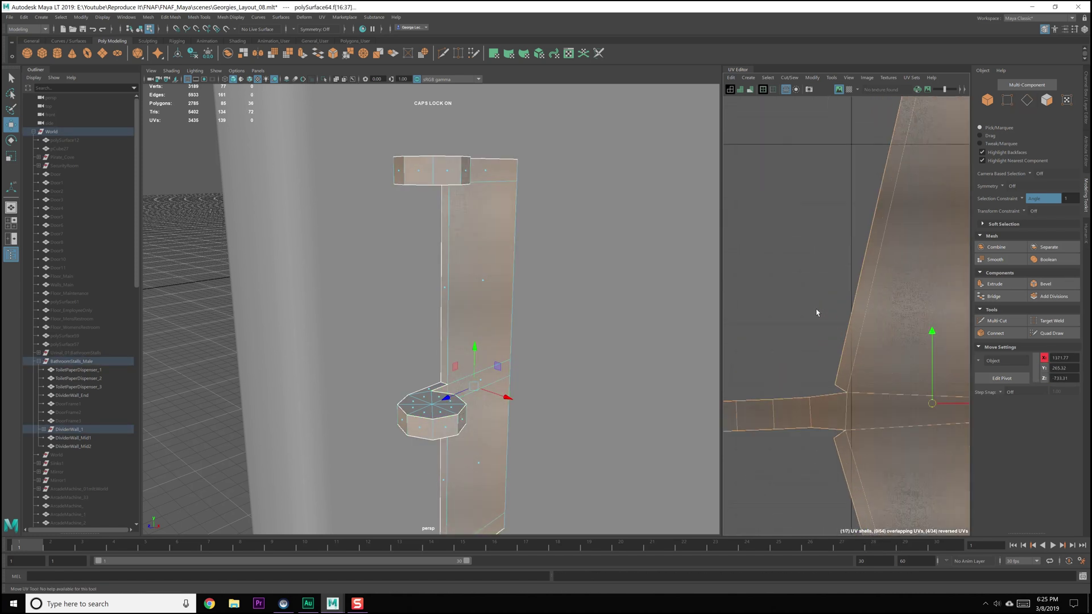
- Undo the unfold and the sewing of the thin inner-edge strips to the bracket's side-face shell
{"action": "right_click", "coordinate": [822, 317]}
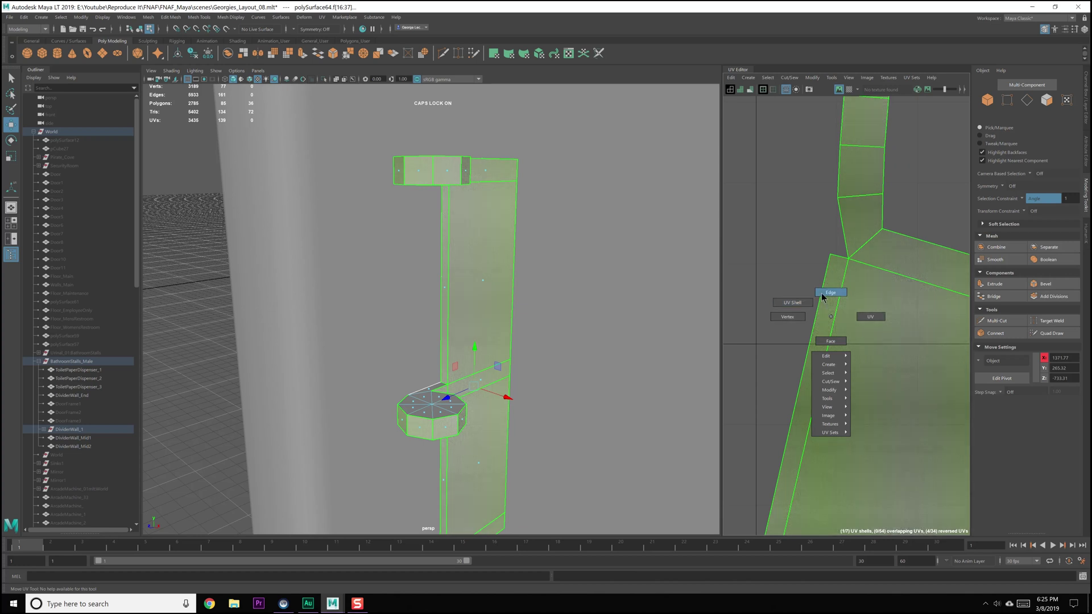
{"action": "left_click", "coordinate": [822, 292]}
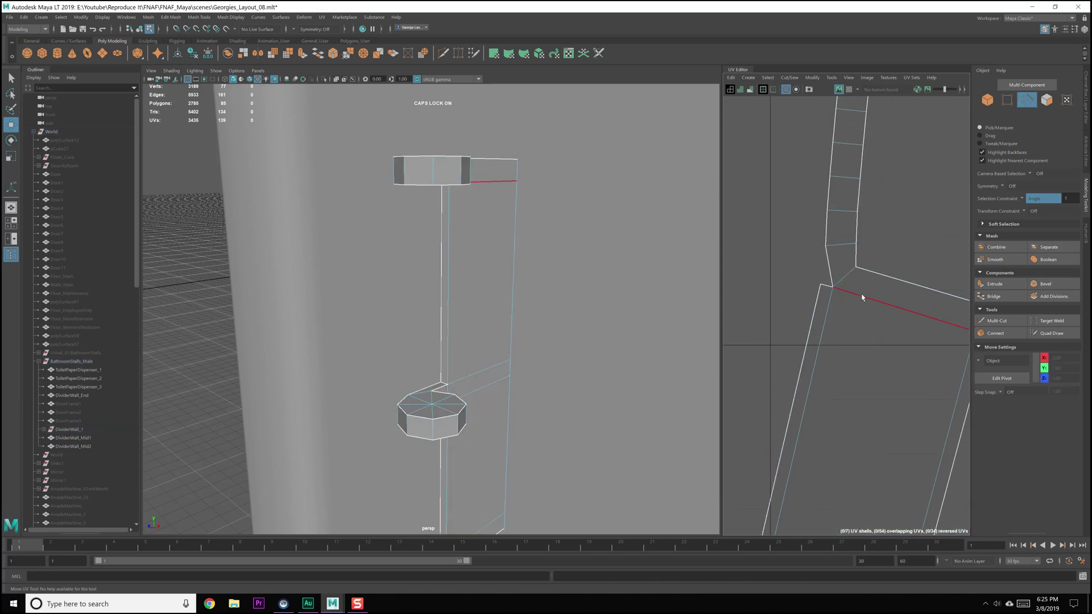
{"action": "scroll", "coordinate": [847, 312], "scroll_direction": "down", "scroll_amount": 6}
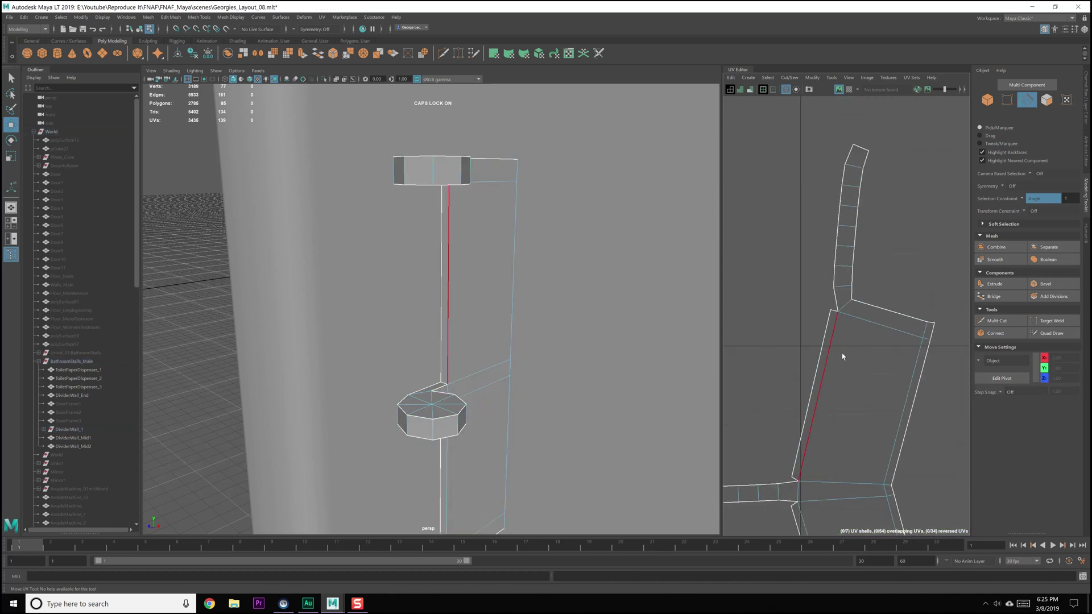
{"action": "key", "text": "ctrl+z"}
{"action": "key", "text": "ctrl+z"}
{"action": "key", "text": "ctrl+z"}
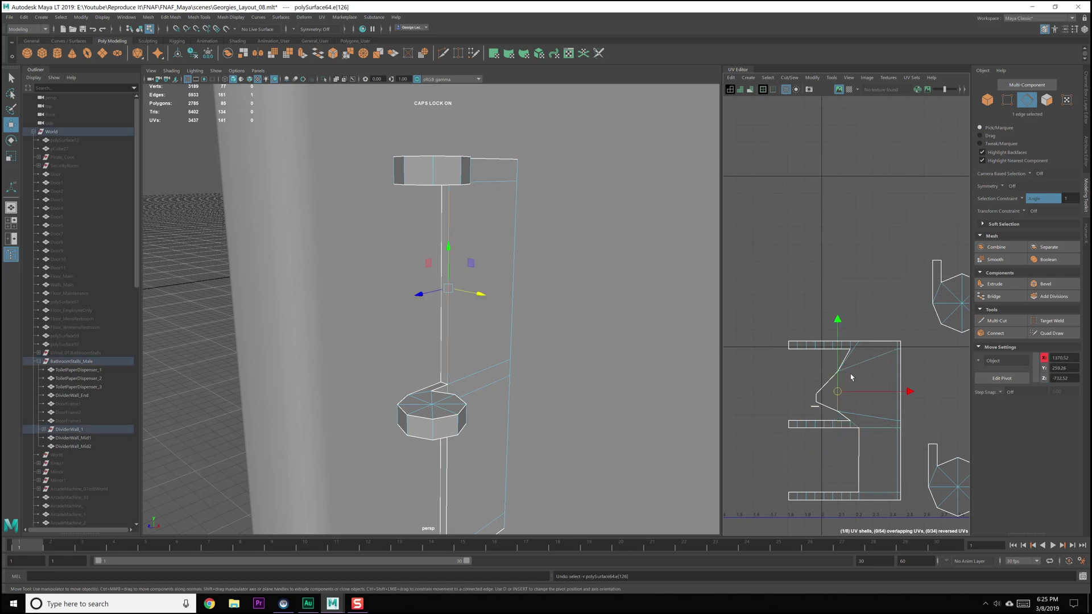
- Select the two narrow inner-edge face shells between the caps and planar map them with the projection fitted to the bounding box
{"action": "middle_click_drag", "start_coordinate": [811, 383], "coordinate": [829, 341], "text": "alt"}
{"action": "right_click_drag", "start_coordinate": [817, 315], "coordinate": [818, 346]}
{"action": "left_click", "coordinate": [817, 346]}
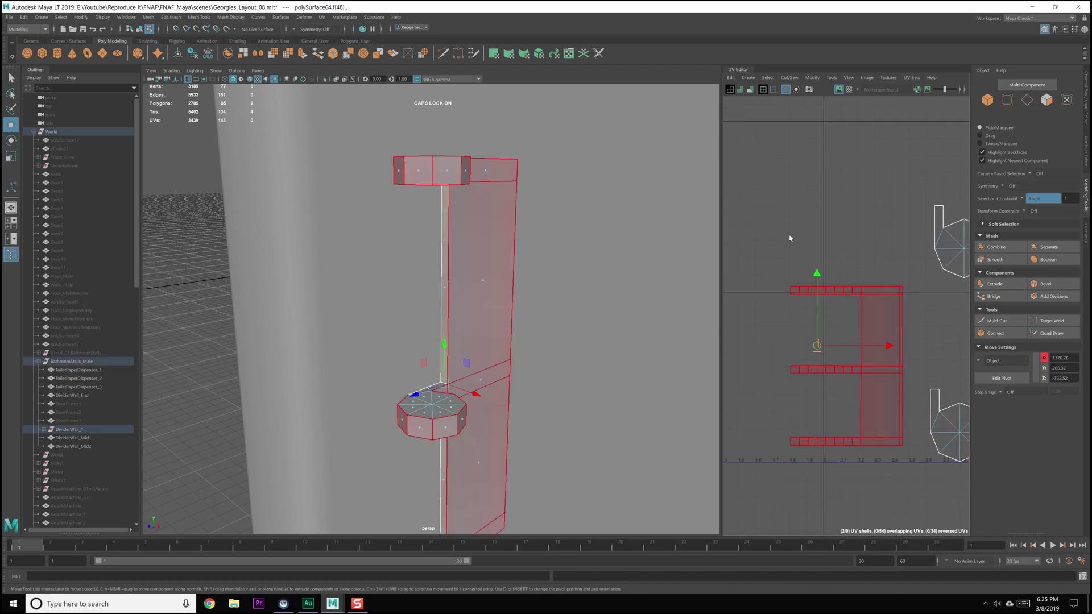
{"action": "left_click", "coordinate": [741, 80]}
{"action": "left_click", "coordinate": [822, 146]}
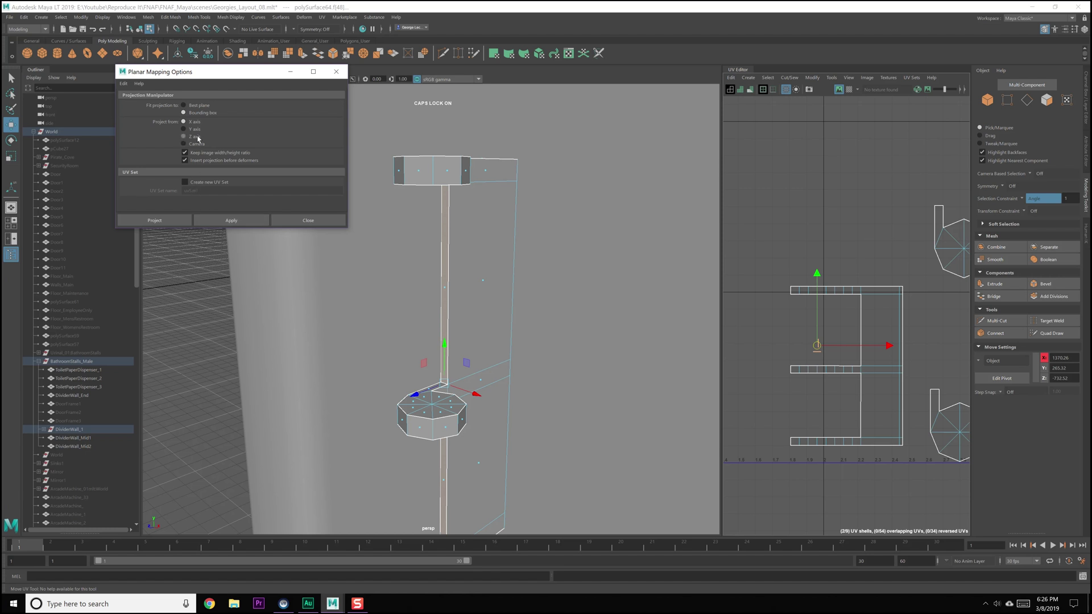
{"action": "left_click", "coordinate": [231, 220]}
{"action": "left_click", "coordinate": [308, 220]}
- Place the planar-mapped inner-edge strips beside the bracket's side-face shell and return to object selection
{"action": "scroll", "coordinate": [804, 314], "scroll_direction": "down", "scroll_amount": 3}
{"action": "middle_click_drag", "start_coordinate": [805, 314], "coordinate": [830, 310], "text": "alt"}
{"action": "left_click_drag", "start_coordinate": [752, 325], "coordinate": [892, 322]}
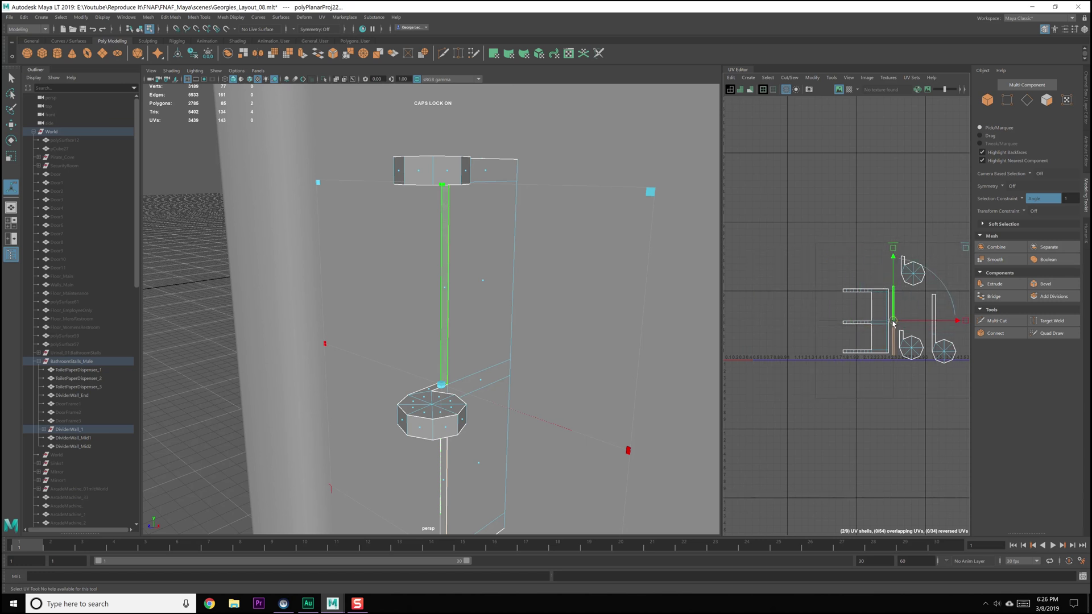
{"action": "right_click_drag", "start_coordinate": [829, 251], "coordinate": [806, 237]}
{"action": "scroll", "coordinate": [807, 236], "scroll_direction": "down", "scroll_amount": 2}
{"action": "left_click_drag", "start_coordinate": [795, 238], "coordinate": [920, 375]}
{"action": "key", "text": "q"}
{"action": "key", "text": "F8"}
{"action": "left_click_drag", "start_coordinate": [544, 313], "coordinate": [478, 341], "text": "alt"}
{"action": "scroll", "coordinate": [482, 345], "scroll_direction": "down", "scroll_amount": 5}
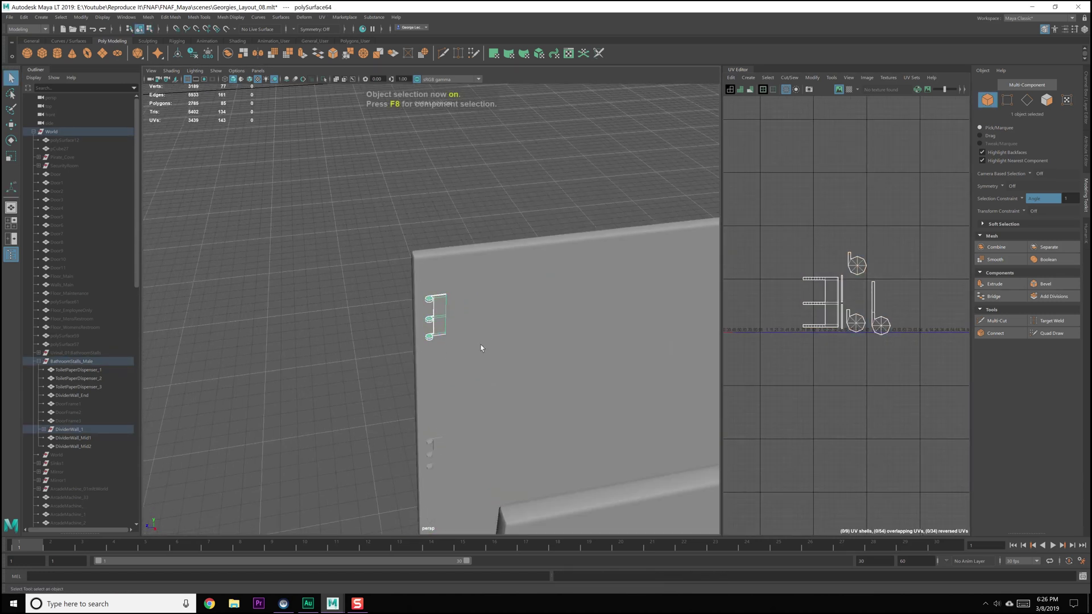
- Move the bracket's pivot to the upper outer corner of its plate
{"action": "key", "text": "w"}
{"action": "scroll", "coordinate": [482, 344], "scroll_direction": "up", "scroll_amount": 4}
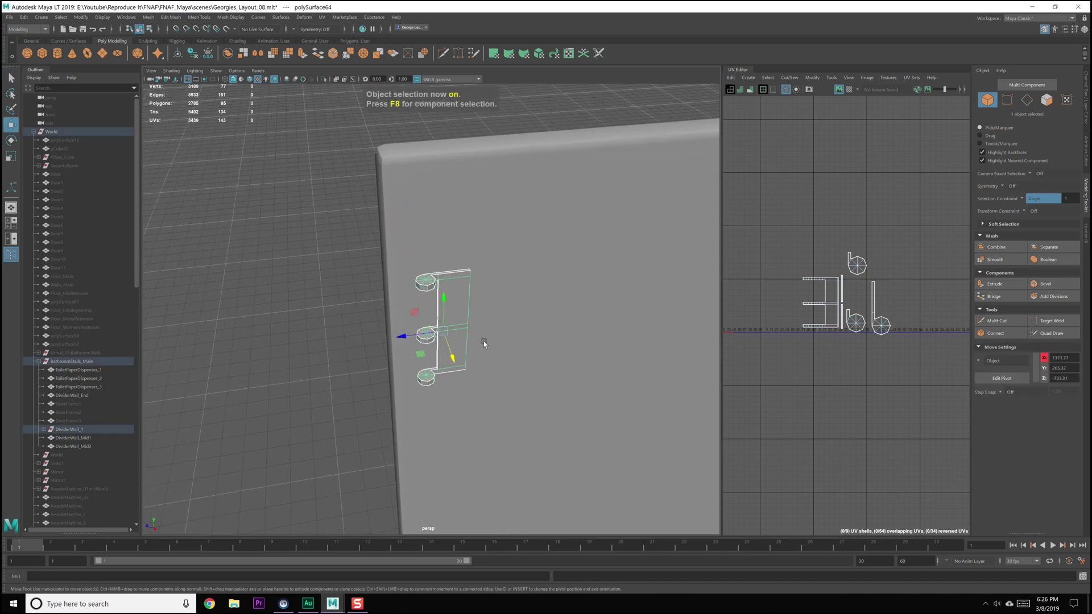
{"action": "mouse_move", "coordinate": [483, 342]}
{"action": "left_mouse_down", "text": "alt"}
{"action": "mouse_move", "coordinate": [519, 370]}
{"action": "mouse_move", "coordinate": [477, 346]}
{"action": "left_mouse_up", "text": "alt"}
{"action": "key", "text": "Caps_Lock"}
{"action": "scroll", "coordinate": [478, 344], "scroll_direction": "up", "scroll_amount": 3}
{"action": "key", "text": "d"}
{"action": "key", "text": "d"}
{"action": "scroll", "coordinate": [493, 318], "scroll_direction": "down", "scroll_amount": 5}
{"action": "left_click_drag", "start_coordinate": [495, 360], "coordinate": [484, 319], "text": "alt"}
- Duplicate the unwrapped bracket, snap the copy onto the middle bracket's position and delete the old middle bracket
{"action": "key", "text": "ctrl+d"}
{"action": "left_click_drag", "start_coordinate": [478, 141], "coordinate": [493, 298]}
{"action": "key", "text": "ctrl+z"}
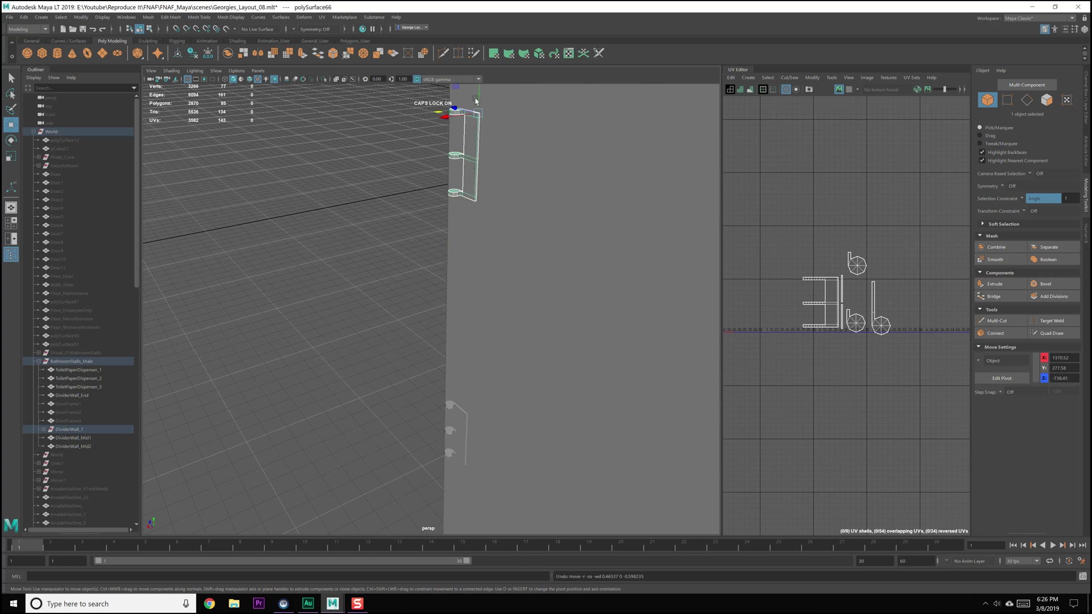
{"action": "left_click_drag", "start_coordinate": [479, 93], "coordinate": [468, 397]}
{"action": "middle_click_drag", "start_coordinate": [468, 397], "coordinate": [470, 396]}
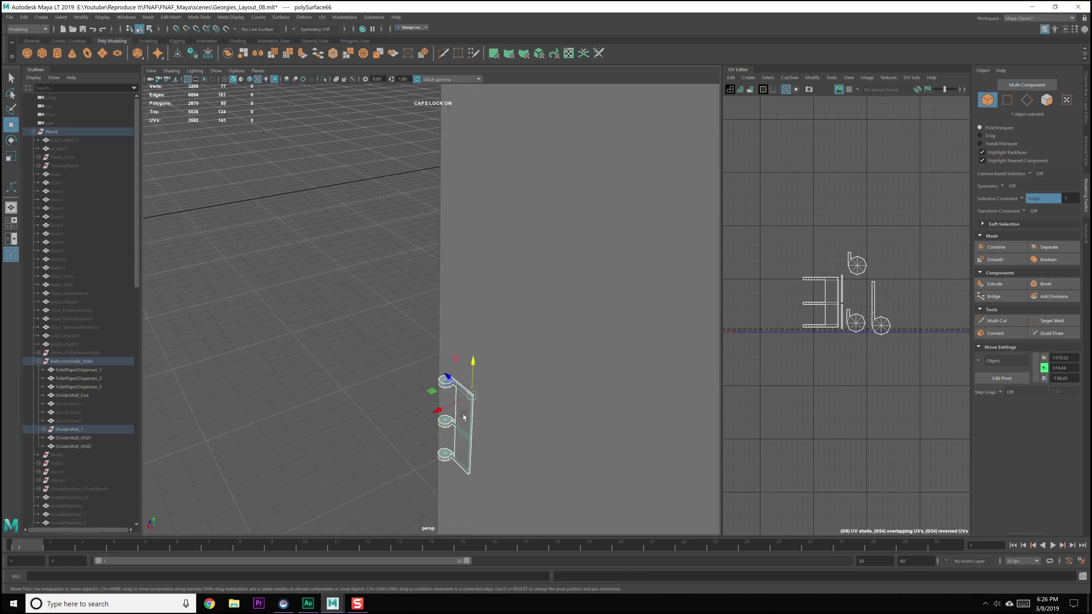
{"action": "left_click", "coordinate": [464, 416]}
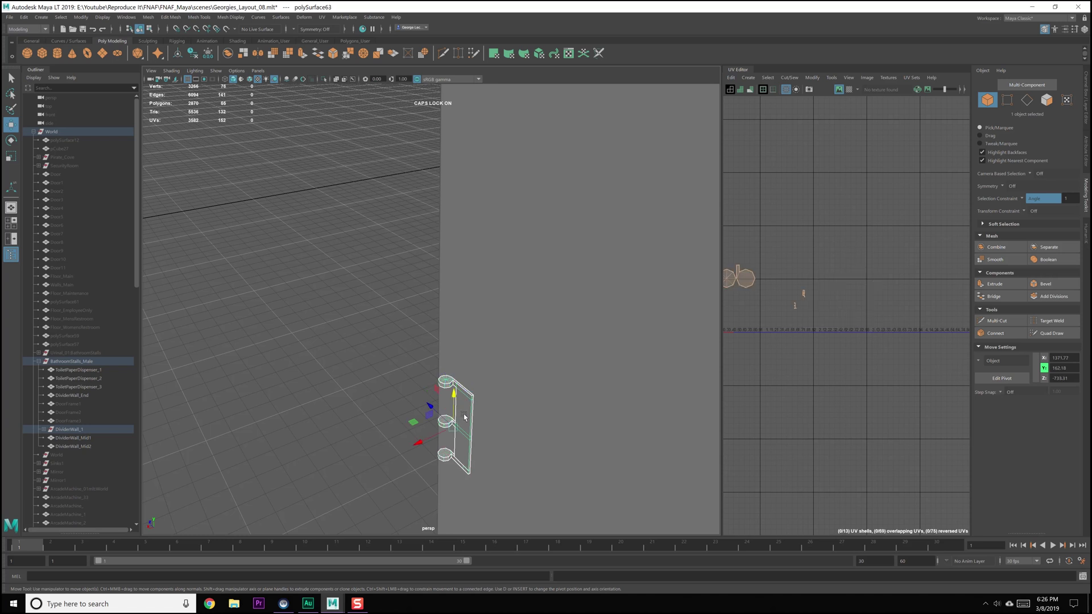
{"action": "left_click", "coordinate": [470, 410]}
- Snap another copy of the unwrapped bracket onto the lowest bracket's position and delete the old lowest bracket
{"action": "middle_click_drag", "start_coordinate": [473, 441], "coordinate": [550, 279], "text": "alt"}
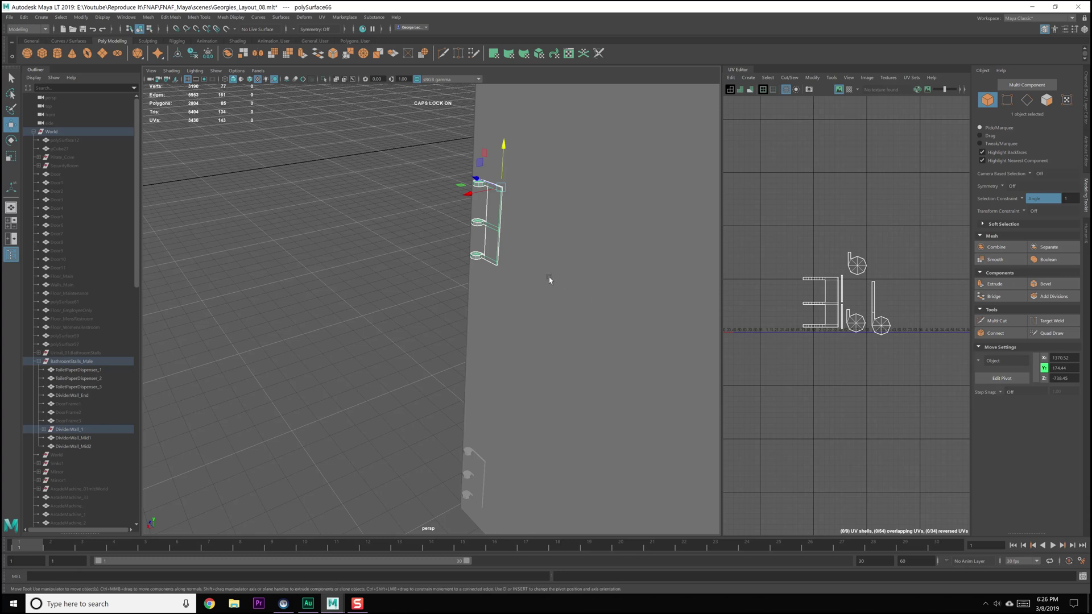
{"action": "left_click_drag", "start_coordinate": [502, 142], "coordinate": [504, 331]}
{"action": "scroll", "coordinate": [529, 443], "scroll_direction": "up", "scroll_amount": 2}
{"action": "middle_click_drag", "start_coordinate": [528, 442], "coordinate": [508, 334], "text": "alt"}
{"action": "scroll", "coordinate": [509, 334], "scroll_direction": "up", "scroll_amount": 2}
{"action": "key", "text": "v"}
{"action": "middle_click_drag", "start_coordinate": [493, 410], "coordinate": [495, 443]}
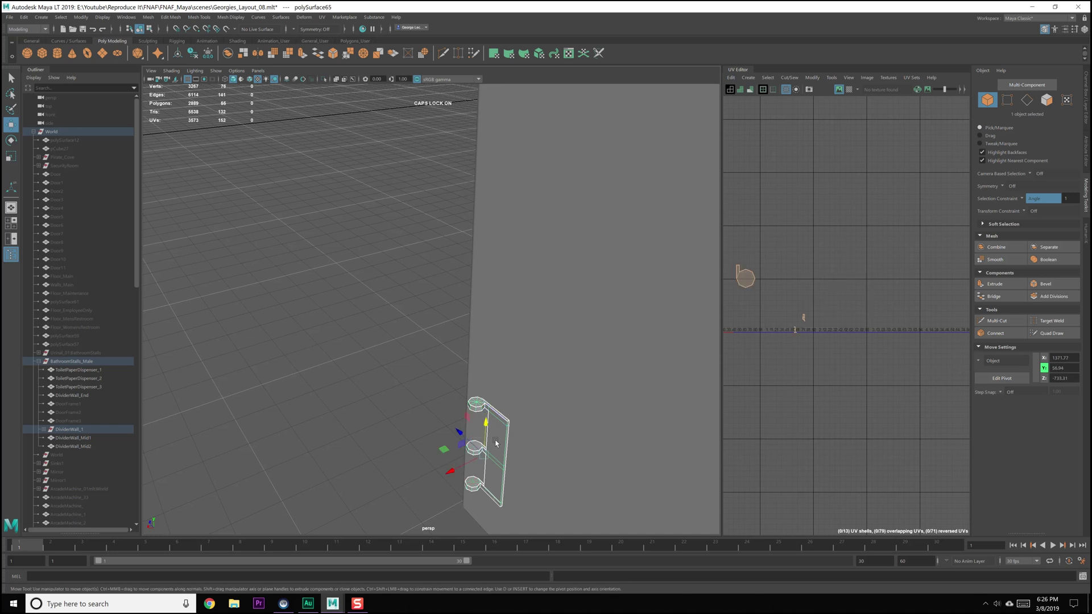
{"action": "key", "text": "Delete"}
{"action": "left_click", "coordinate": [497, 442]}
- Combine the three brackets and the divider wall into one mesh and save the scene
{"action": "scroll", "coordinate": [511, 394], "scroll_direction": "down", "scroll_amount": 4}
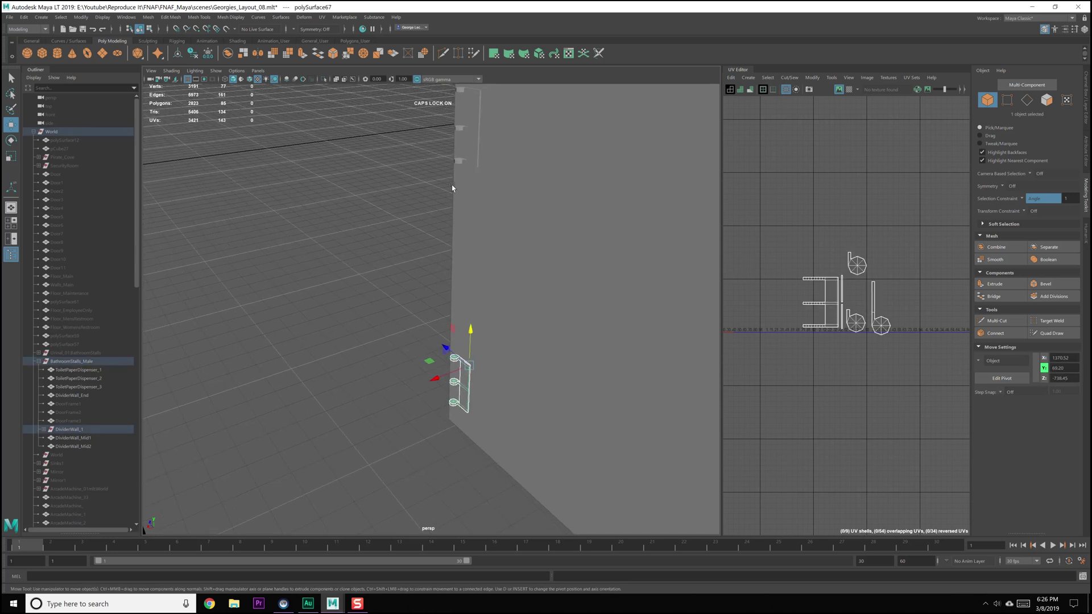
{"action": "middle_click_drag", "start_coordinate": [455, 199], "coordinate": [462, 352], "text": "alt"}
{"action": "scroll", "coordinate": [463, 351], "scroll_direction": "down", "scroll_amount": 2}
{"action": "left_click_drag", "start_coordinate": [496, 324], "coordinate": [499, 267], "text": "alt"}
{"action": "middle_click_drag", "start_coordinate": [500, 267], "coordinate": [494, 337], "text": "alt"}
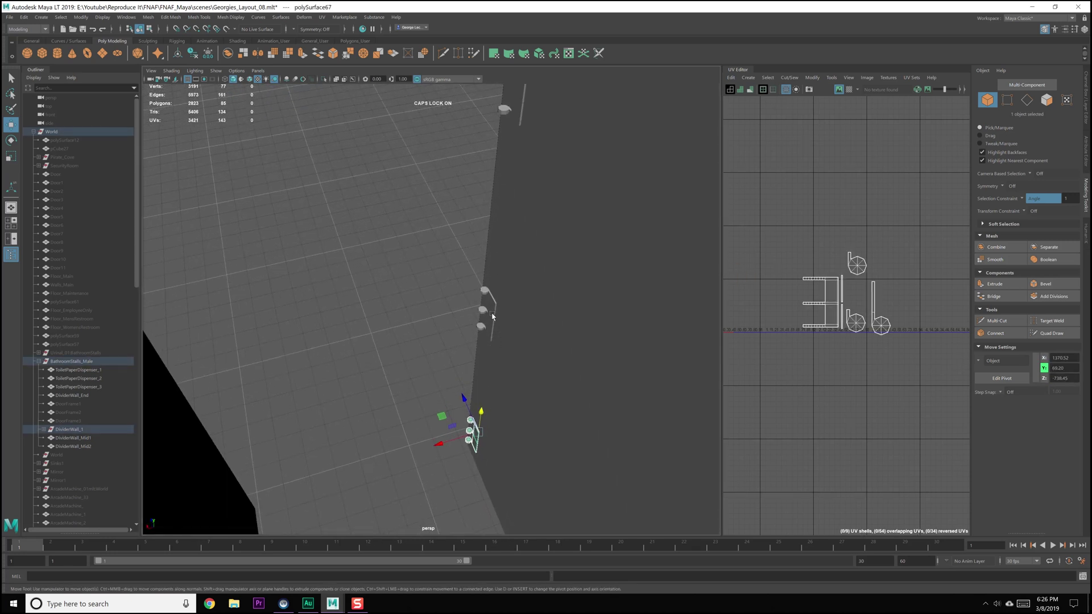
{"action": "left_click", "coordinate": [491, 314], "text": "shift"}
{"action": "scroll", "coordinate": [504, 303], "scroll_direction": "down", "scroll_amount": 3}
{"action": "left_click", "coordinate": [503, 300], "text": "shift"}
{"action": "left_click", "coordinate": [504, 185], "text": "shift"}
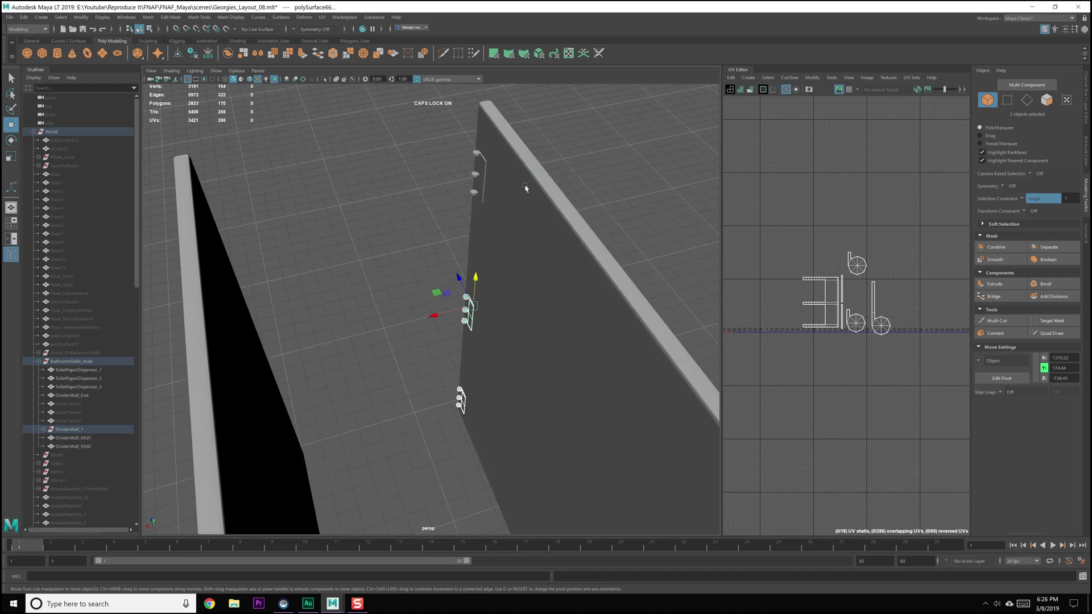
{"action": "left_click", "coordinate": [524, 187], "text": "shift"}
{"action": "left_click", "coordinate": [481, 166], "text": "shift"}
{"action": "left_click", "coordinate": [228, 53]}
{"action": "key", "text": "ctrl+s"}
- Select all UV shells of the combined divider mesh and unfold them
{"action": "middle_click_drag", "start_coordinate": [891, 206], "coordinate": [828, 319], "text": "alt"}
{"action": "scroll", "coordinate": [821, 343], "scroll_direction": "down", "scroll_amount": 5}
{"action": "scroll", "coordinate": [839, 332], "scroll_direction": "up", "scroll_amount": 4}
{"action": "scroll", "coordinate": [840, 332], "scroll_direction": "up", "scroll_amount": 3}
{"action": "scroll", "coordinate": [827, 319], "scroll_direction": "down", "scroll_amount": 1}
{"action": "right_click_drag", "start_coordinate": [822, 322], "coordinate": [800, 303]}
{"action": "left_click_drag", "start_coordinate": [765, 211], "coordinate": [920, 449]}
{"action": "middle_click_drag", "start_coordinate": [903, 414], "coordinate": [886, 414], "text": "alt"}
{"action": "scroll", "coordinate": [841, 379], "scroll_direction": "up", "scroll_amount": 1}
{"action": "right_click_drag", "start_coordinate": [822, 293], "coordinate": [738, 292], "text": "shift"}
{"action": "scroll", "coordinate": [864, 421], "scroll_direction": "up", "scroll_amount": 3}
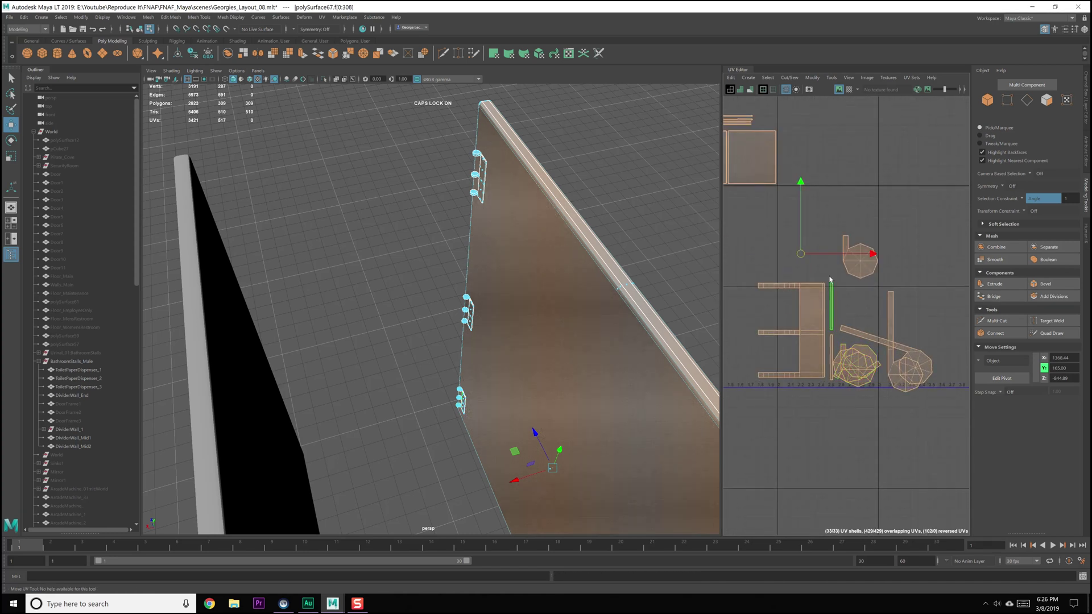
{"action": "right_click_drag", "start_coordinate": [803, 246], "coordinate": [799, 339], "text": "shift"}
{"action": "right_click_drag", "start_coordinate": [796, 401], "coordinate": [793, 366], "text": "shift"}
- Rotate the tilted cap shells with the long arms until their arms lie horizontal
{"action": "left_click", "coordinate": [901, 361]}
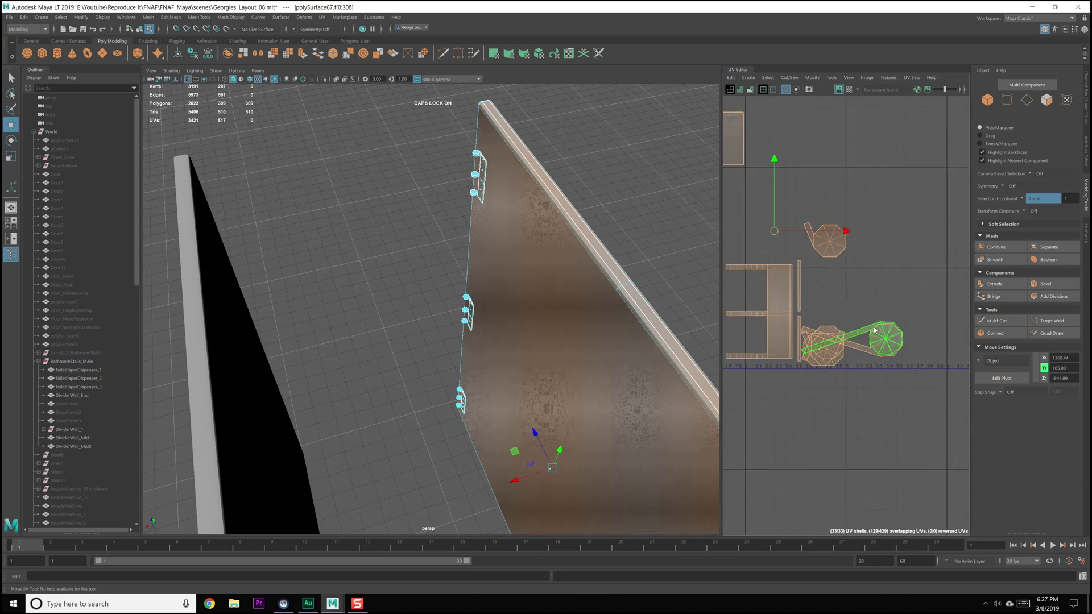
{"action": "scroll", "coordinate": [874, 331], "scroll_direction": "up", "scroll_amount": 5}
{"action": "key", "text": "e"}
{"action": "mouse_move", "coordinate": [874, 331]}
{"action": "left_mouse_down"}
{"action": "mouse_move", "coordinate": [833, 270]}
{"action": "mouse_move", "coordinate": [882, 374]}
{"action": "mouse_move", "coordinate": [864, 337]}
{"action": "left_mouse_up"}
{"action": "left_click_drag", "start_coordinate": [841, 259], "coordinate": [821, 246]}
{"action": "left_click_drag", "start_coordinate": [905, 341], "coordinate": [892, 317]}
{"action": "left_click_drag", "start_coordinate": [808, 230], "coordinate": [828, 243]}
{"action": "middle_click_drag", "start_coordinate": [791, 278], "coordinate": [876, 280], "text": "alt"}
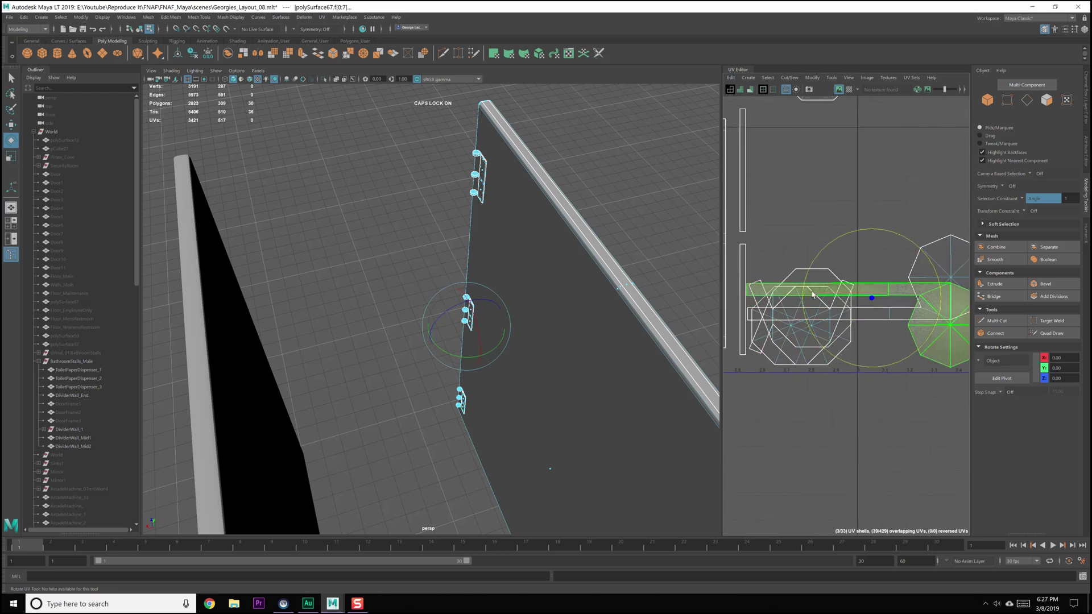
- Rotate the overlapping cap shells with the short arms so their arms stand vertical
{"action": "left_click", "coordinate": [796, 318]}
{"action": "left_click_drag", "start_coordinate": [799, 253], "coordinate": [828, 260]}
{"action": "left_click", "coordinate": [843, 354]}
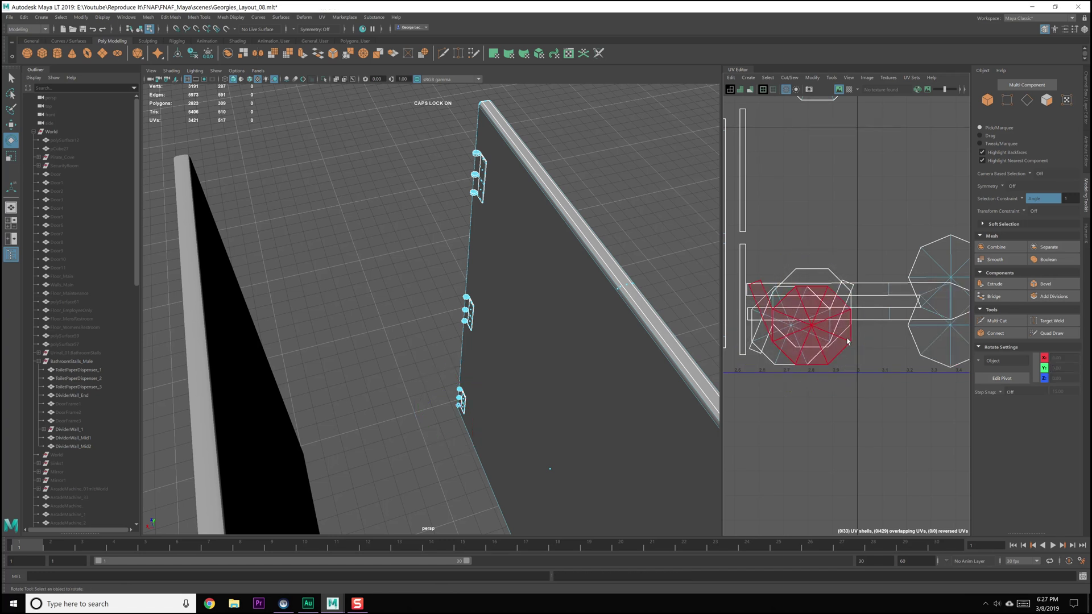
{"action": "left_click_drag", "start_coordinate": [855, 335], "coordinate": [857, 361]}
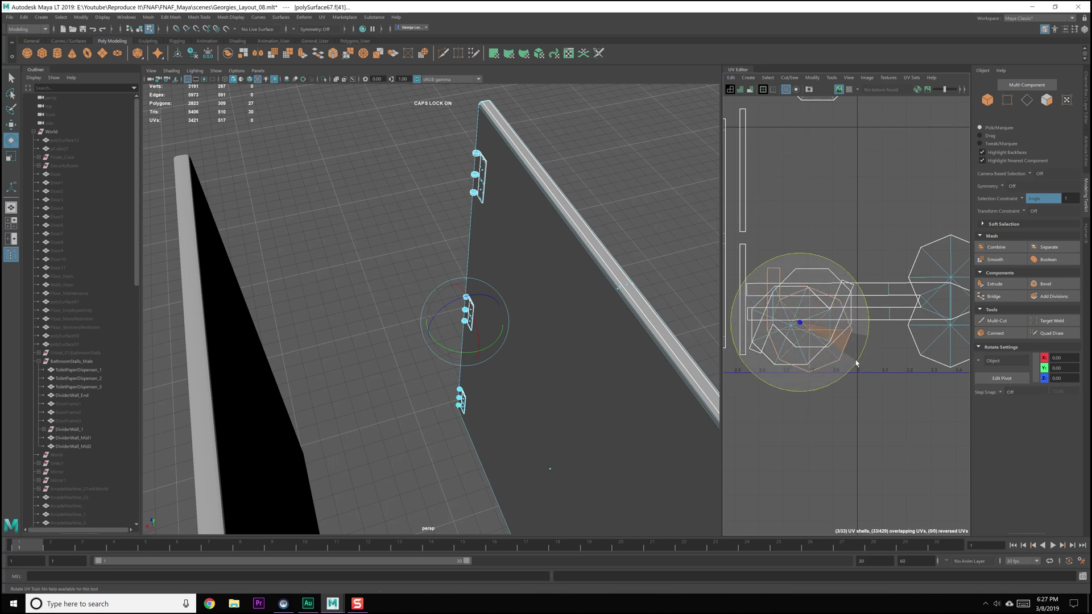
{"action": "left_click_drag", "start_coordinate": [857, 363], "coordinate": [856, 363]}
{"action": "left_click", "coordinate": [766, 403]}
{"action": "left_click", "coordinate": [754, 350]}
{"action": "left_click_drag", "start_coordinate": [824, 253], "coordinate": [811, 482]}
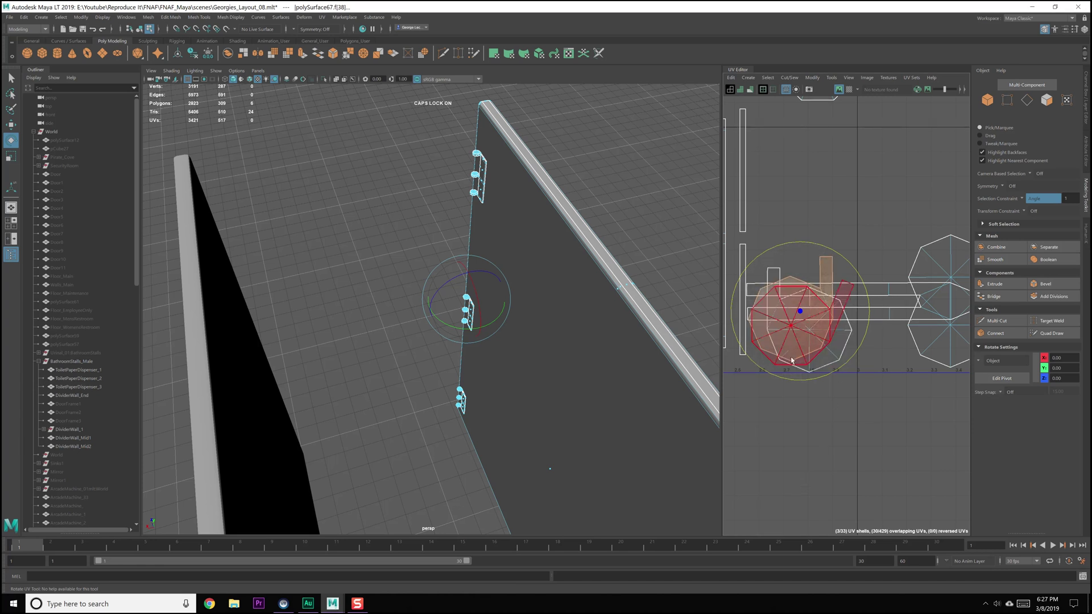
- Straighten the remaining tilted short-armed cap shell in the overlapping stack so its arm is vertical
{"action": "left_click", "coordinate": [793, 324]}
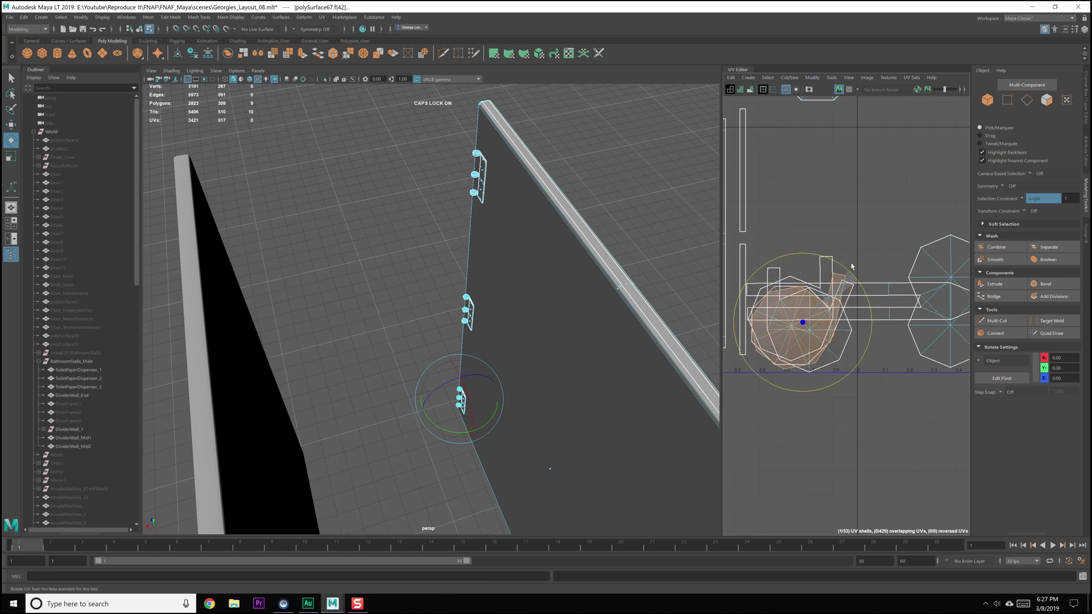
{"action": "key", "text": "ctrl+z"}
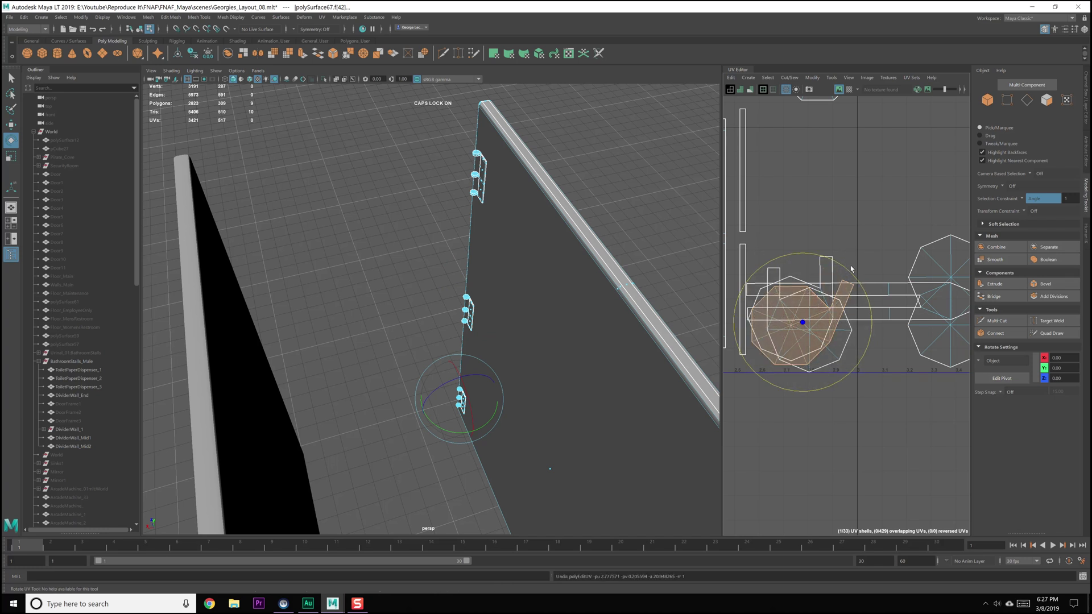
{"action": "mouse_move", "coordinate": [841, 270]}
{"action": "left_mouse_down"}
{"action": "mouse_move", "coordinate": [847, 286]}
{"action": "mouse_move", "coordinate": [839, 259]}
{"action": "left_mouse_up"}
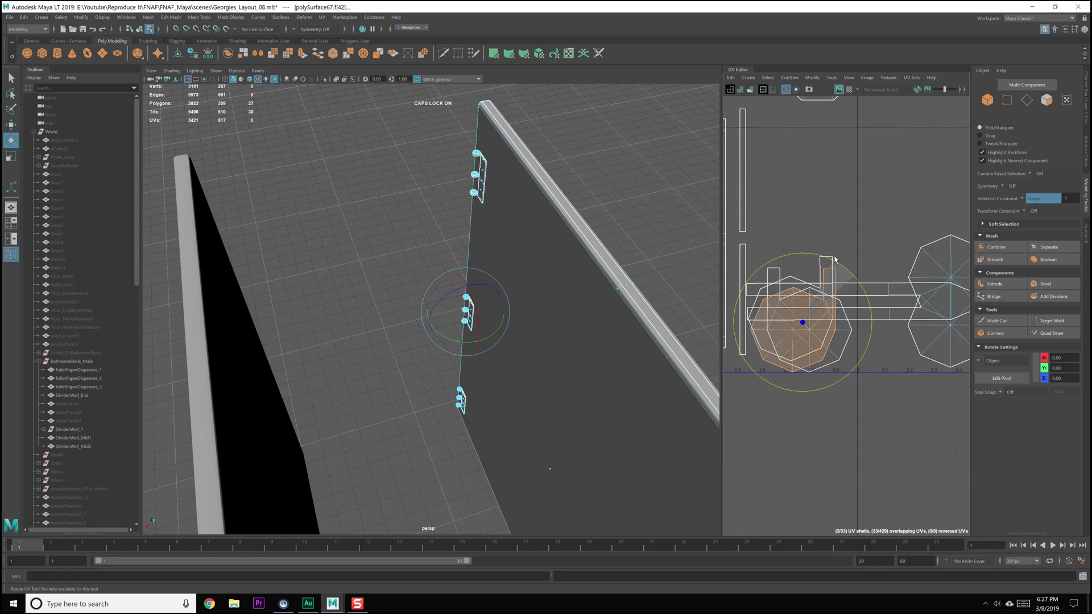
{"action": "key", "text": "ctrl+z"}
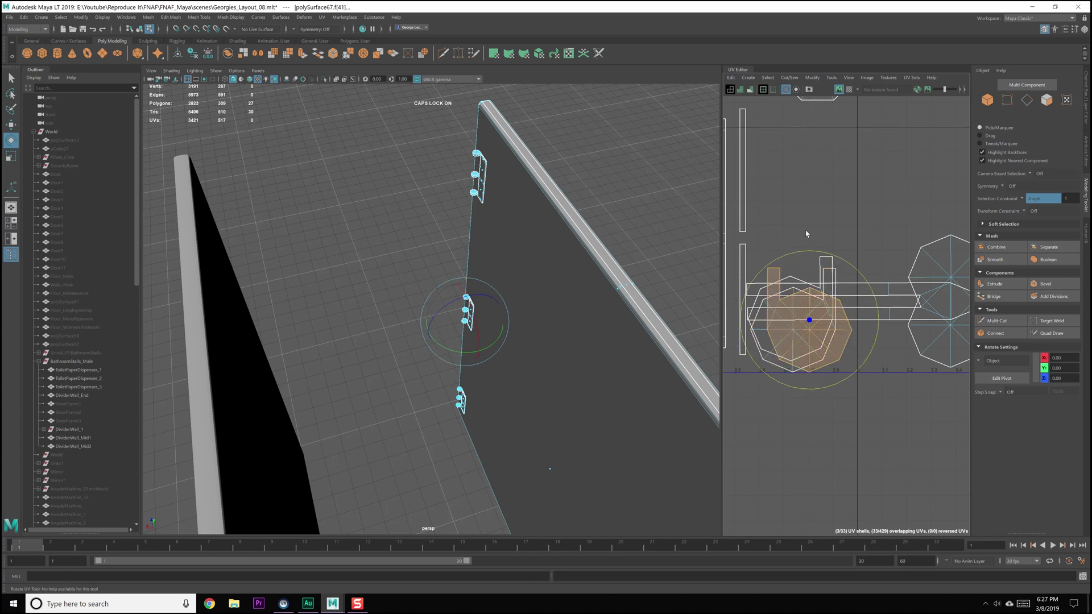
- Rotate the separate cap shells above the overlapping stack so their arms stand vertical
{"action": "scroll", "coordinate": [805, 233], "scroll_direction": "down", "scroll_amount": 5}
{"action": "left_click", "coordinate": [880, 280]}
{"action": "left_click_drag", "start_coordinate": [884, 279], "coordinate": [915, 257]}
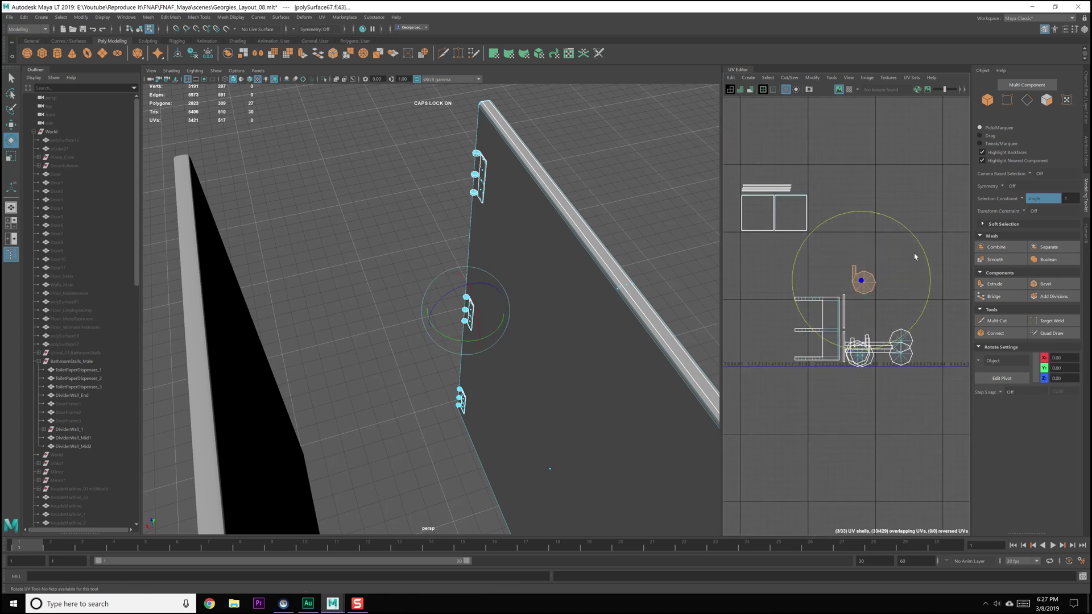
{"action": "scroll", "coordinate": [874, 305], "scroll_direction": "up", "scroll_amount": 6}
{"action": "scroll", "coordinate": [871, 343], "scroll_direction": "down", "scroll_amount": 8}
- Lay out all UV shells of the divider mesh with a packing resolution of 2048 and save the scene
{"action": "left_click", "coordinate": [842, 210]}
{"action": "right_click_drag", "start_coordinate": [842, 210], "coordinate": [779, 192]}
{"action": "left_click_drag", "start_coordinate": [765, 193], "coordinate": [969, 463]}
{"action": "right_click", "coordinate": [862, 210], "text": "shift"}
{"action": "left_click", "coordinate": [830, 224]}
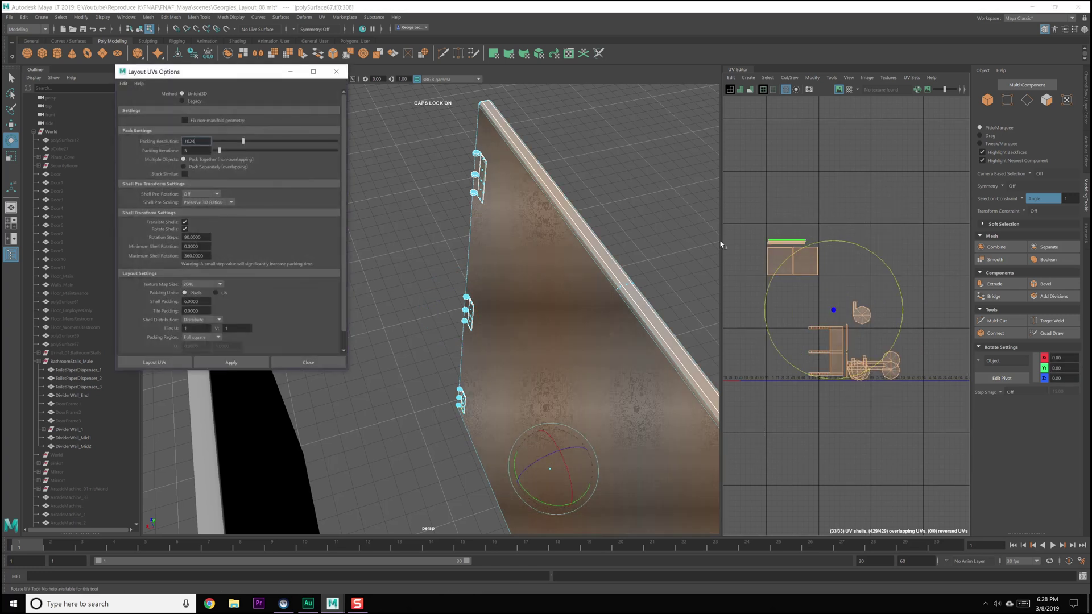
{"action": "double_click", "coordinate": [205, 141]}
{"action": "scroll", "coordinate": [200, 235], "scroll_direction": "down", "scroll_amount": 2}
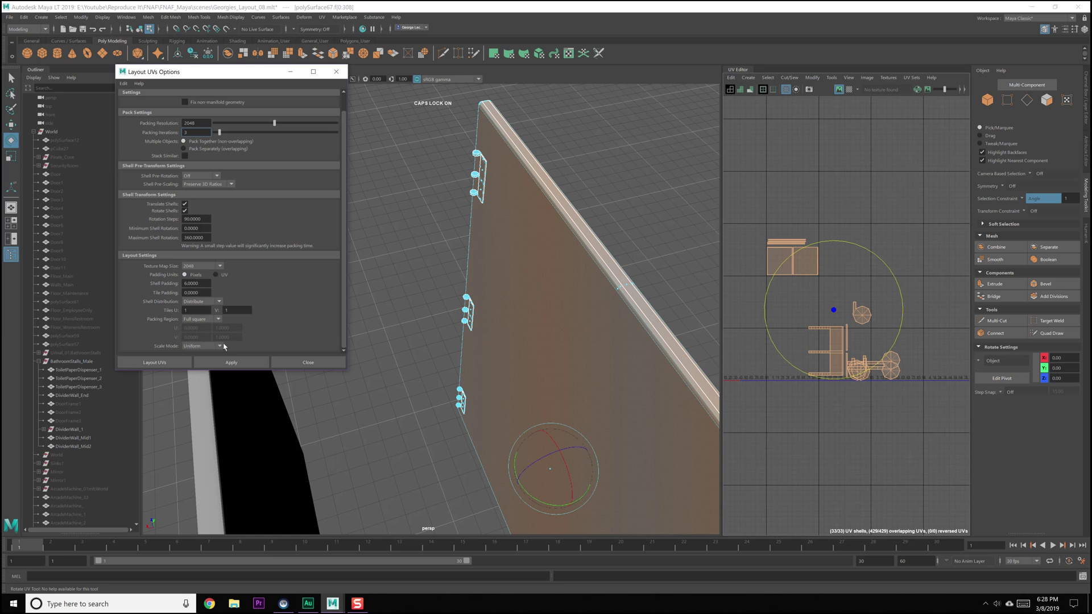
{"action": "left_click", "coordinate": [224, 363]}
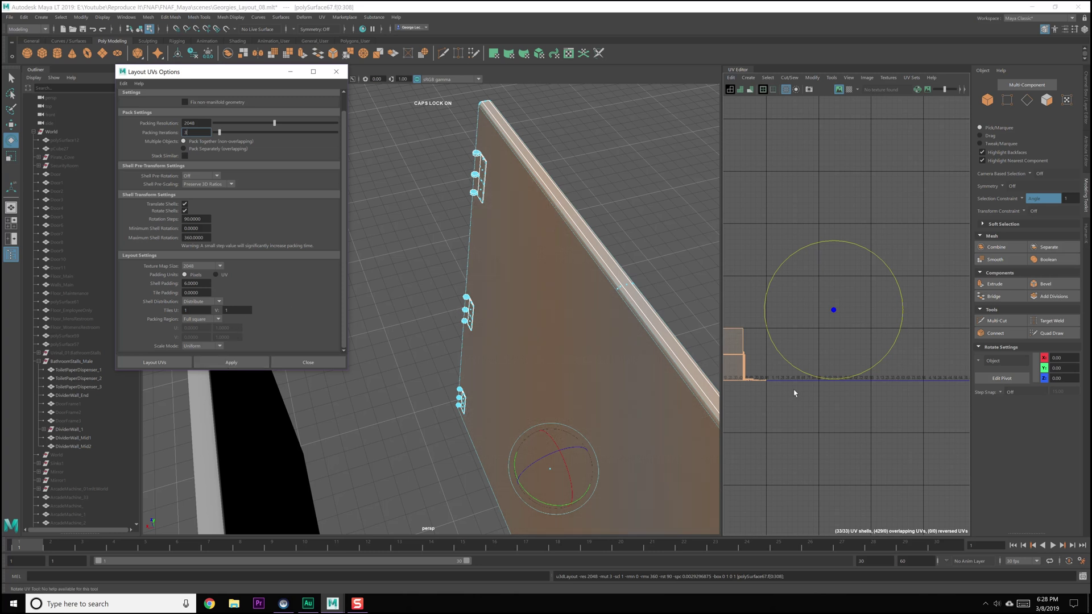
{"action": "scroll", "coordinate": [908, 377], "scroll_direction": "up", "scroll_amount": 5}
{"action": "middle_click_drag", "start_coordinate": [908, 376], "coordinate": [938, 482], "text": "alt"}
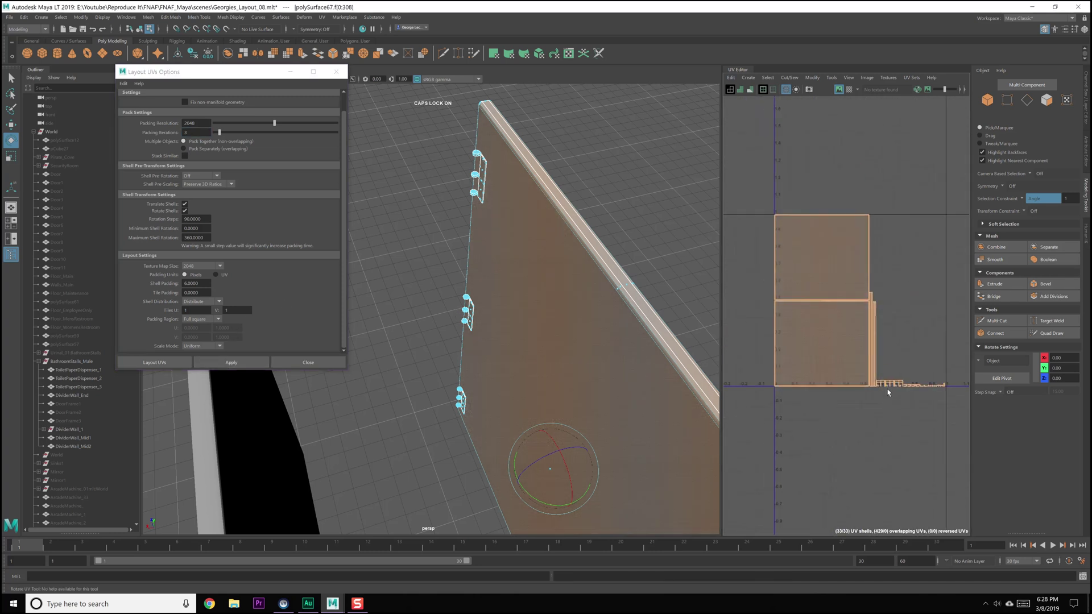
{"action": "left_click", "coordinate": [901, 312]}
{"action": "key", "text": "ctrl+s"}
- Examine the packed bracket shells in the UV layout and return to object selection
{"action": "scroll", "coordinate": [913, 368], "scroll_direction": "up", "scroll_amount": 4}
{"action": "middle_click_drag", "start_coordinate": [913, 368], "coordinate": [862, 397], "text": "alt"}
{"action": "left_click", "coordinate": [861, 404]}
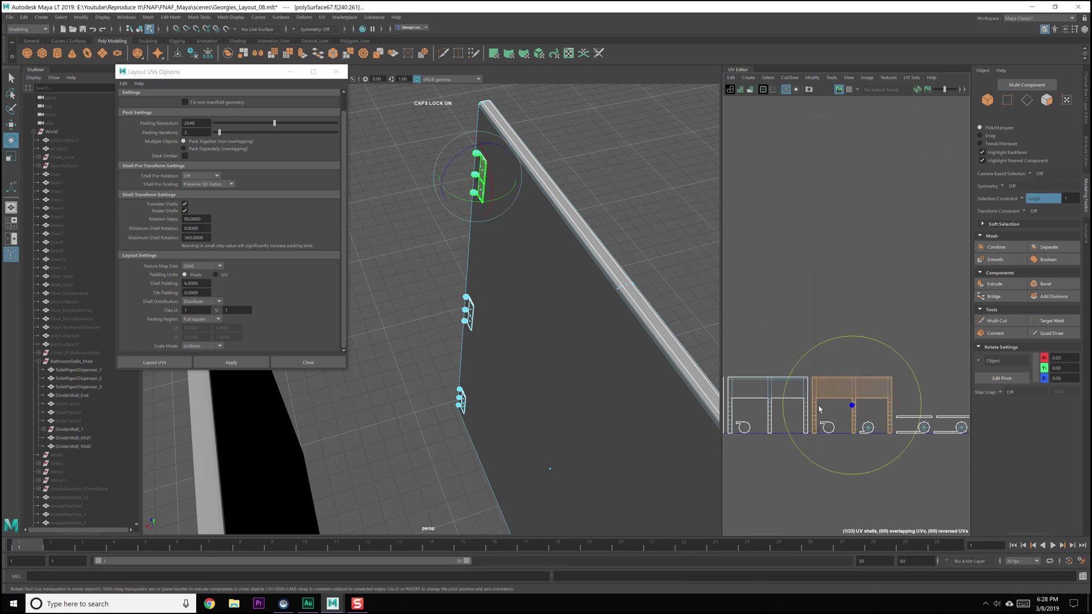
{"action": "left_click", "coordinate": [781, 385]}
{"action": "scroll", "coordinate": [778, 386], "scroll_direction": "down", "scroll_amount": 3}
{"action": "middle_click_drag", "start_coordinate": [777, 387], "coordinate": [870, 392], "text": "alt"}
{"action": "scroll", "coordinate": [871, 392], "scroll_direction": "down", "scroll_amount": 4}
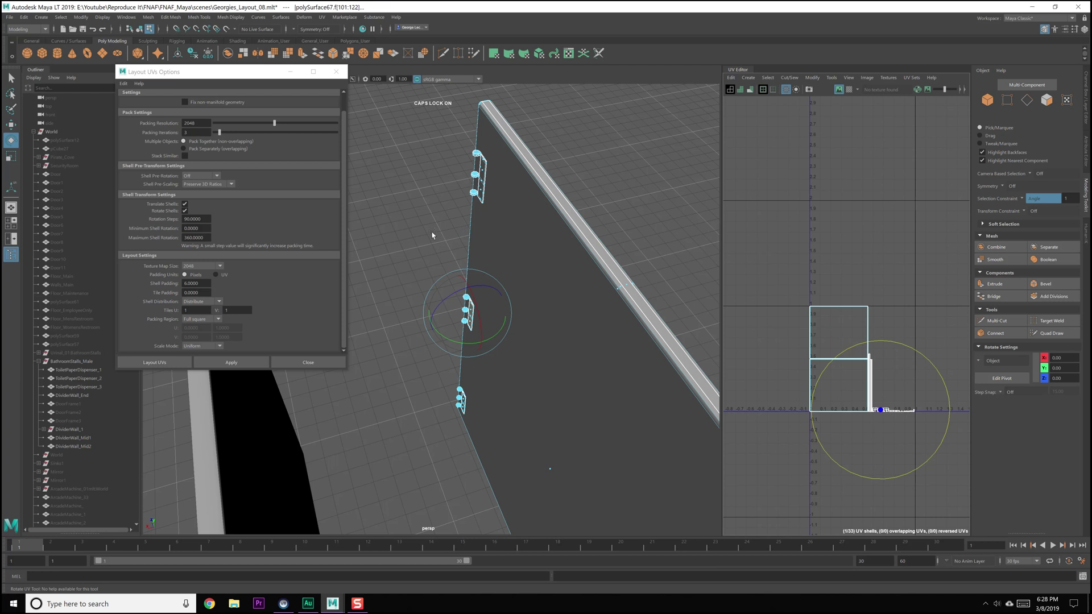
{"action": "middle_click_drag", "start_coordinate": [432, 235], "coordinate": [457, 246], "text": "alt"}
{"action": "key", "text": "F8"}
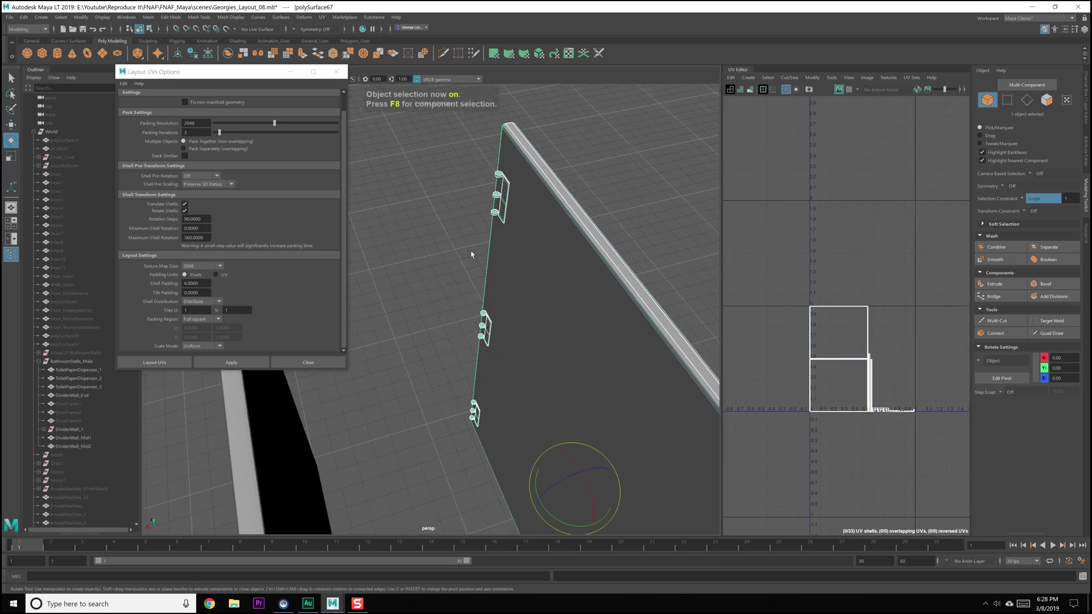
- Close the Layout UVs options and clear the object selection
{"action": "left_click", "coordinate": [336, 72]}
{"action": "left_click", "coordinate": [397, 182]}
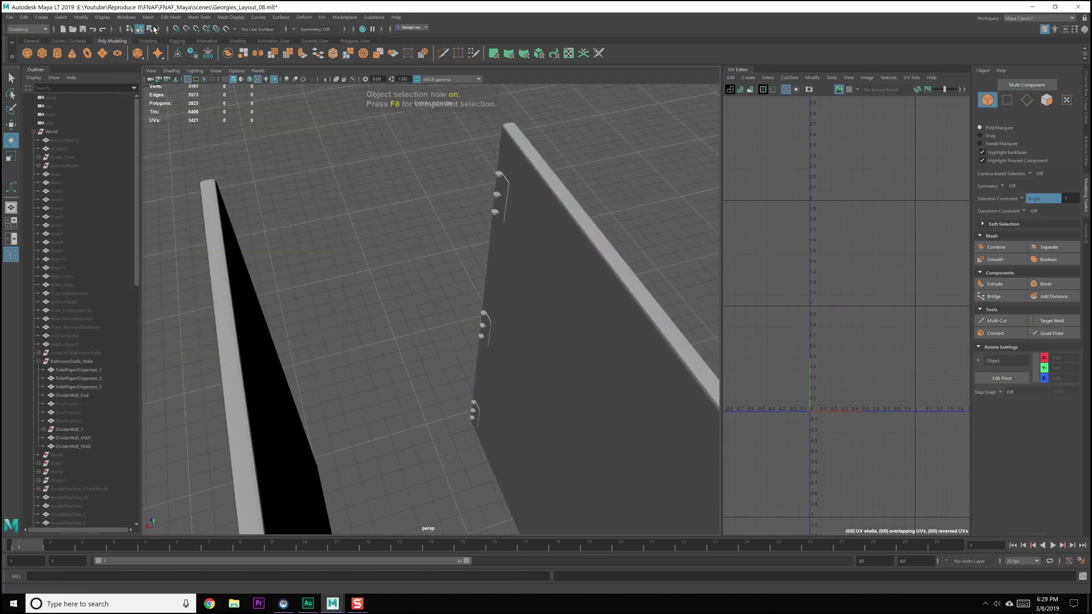
{"action": "left_click", "coordinate": [97, 19]}
{"action": "left_click", "coordinate": [95, 154]}
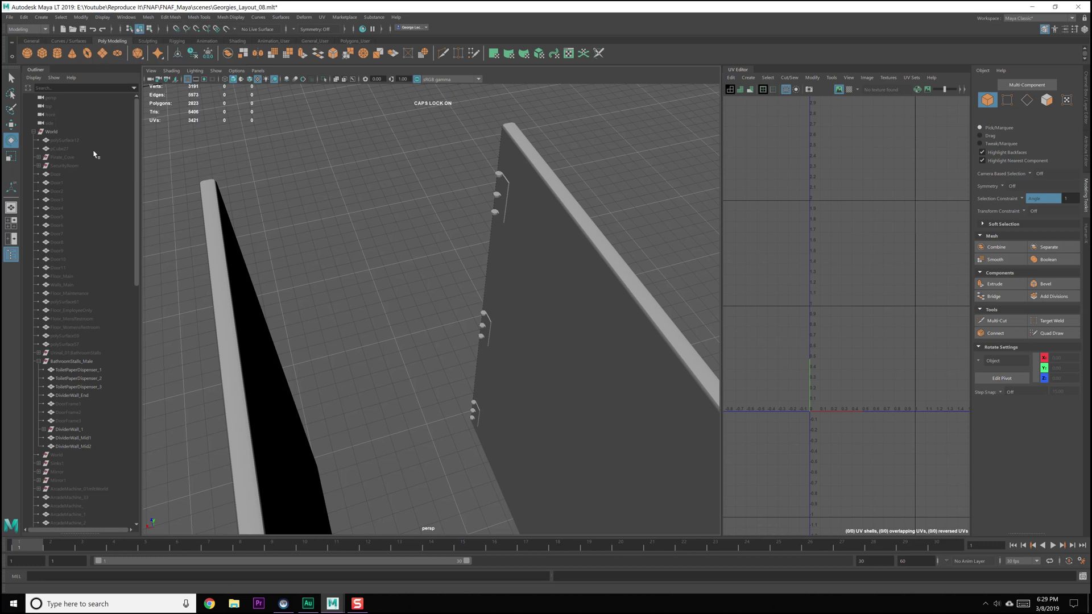
- Unhide the hidden door frames by showing the BathroomStalls_Male group together with all of its child objects
{"action": "left_click", "coordinate": [78, 362]}
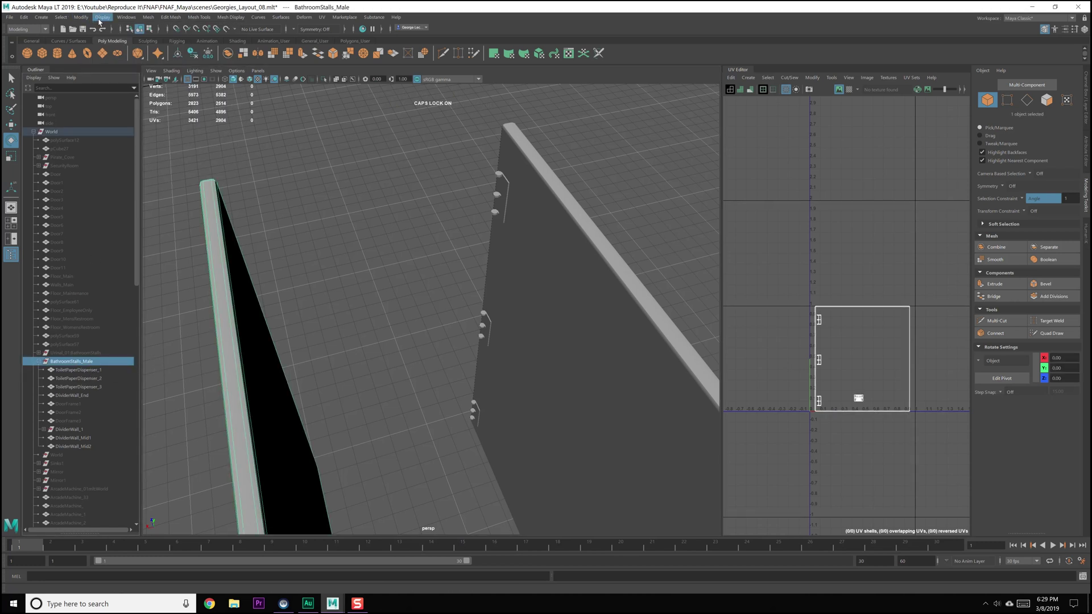
{"action": "left_click", "coordinate": [102, 17]}
{"action": "mouse_move", "coordinate": [122, 71]}
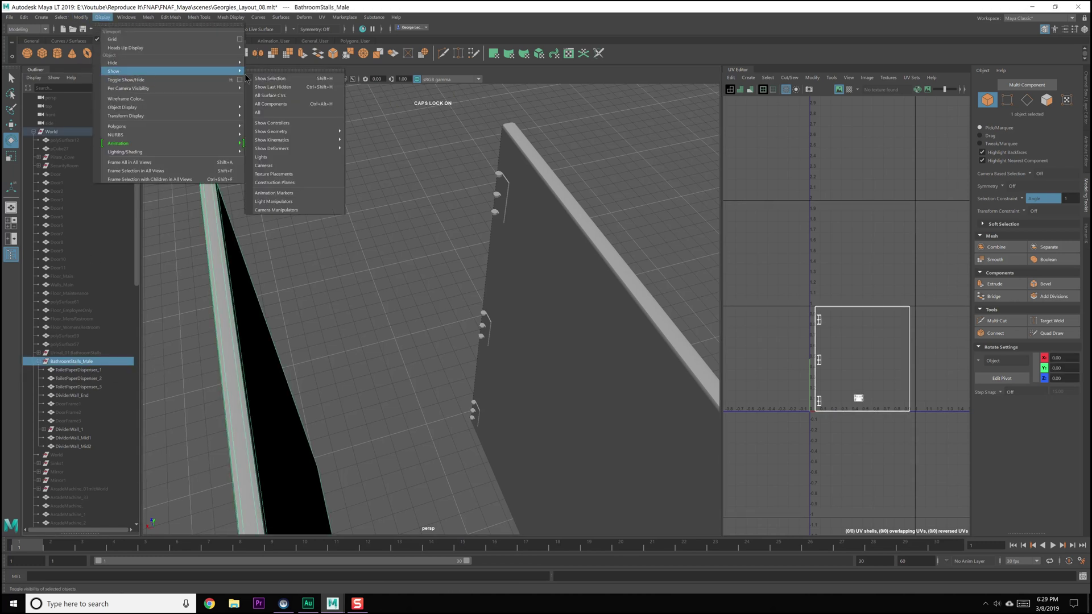
{"action": "left_click", "coordinate": [288, 80]}
{"action": "left_click", "coordinate": [71, 448], "text": "shift"}
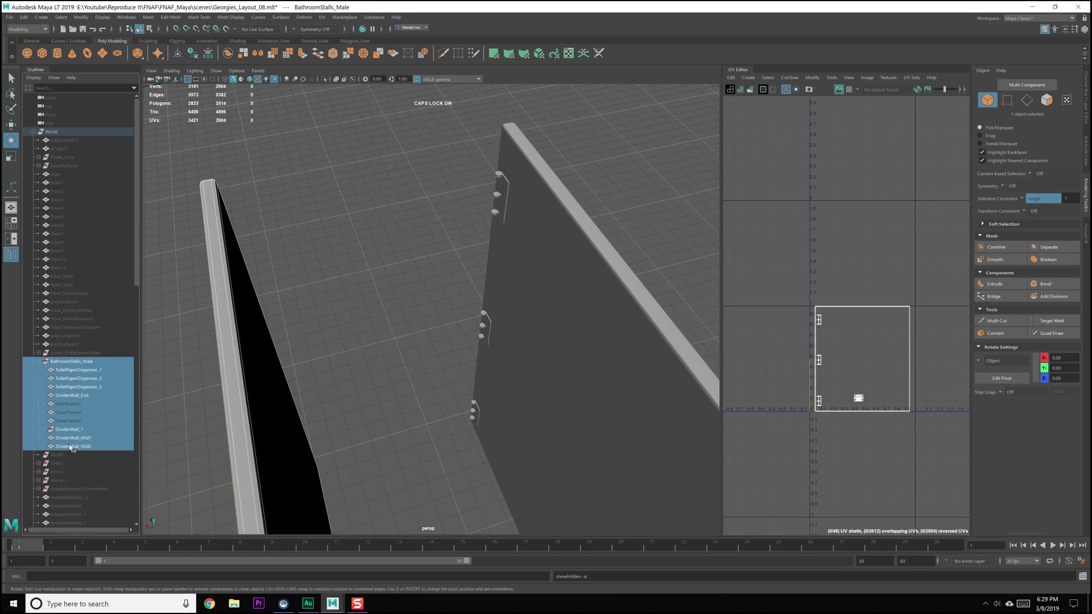
{"action": "left_click", "coordinate": [78, 17]}
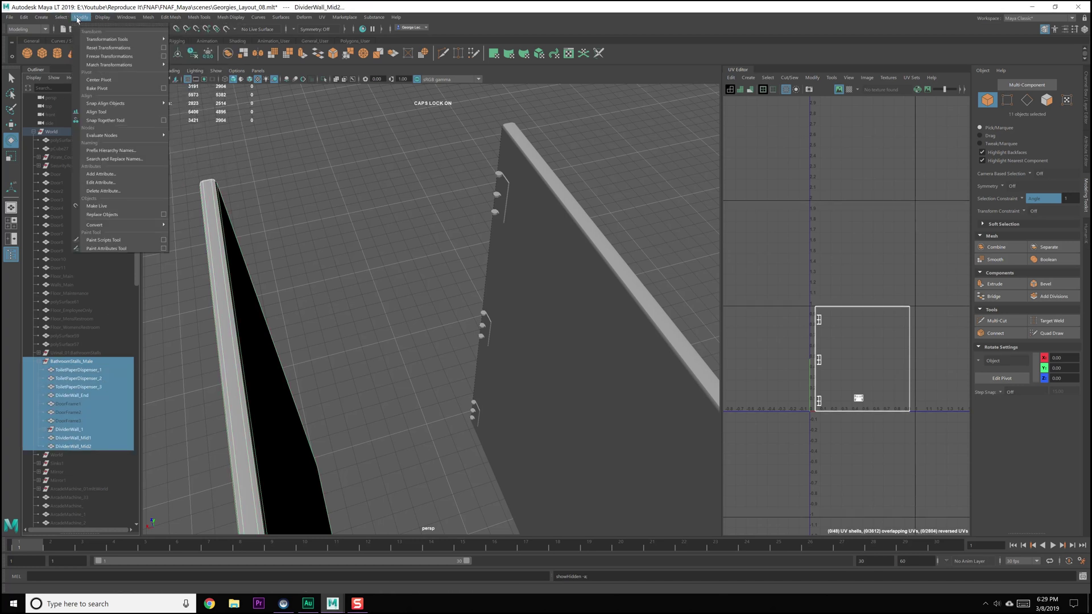
{"action": "mouse_move", "coordinate": [102, 18]}
{"action": "mouse_move", "coordinate": [122, 71]}
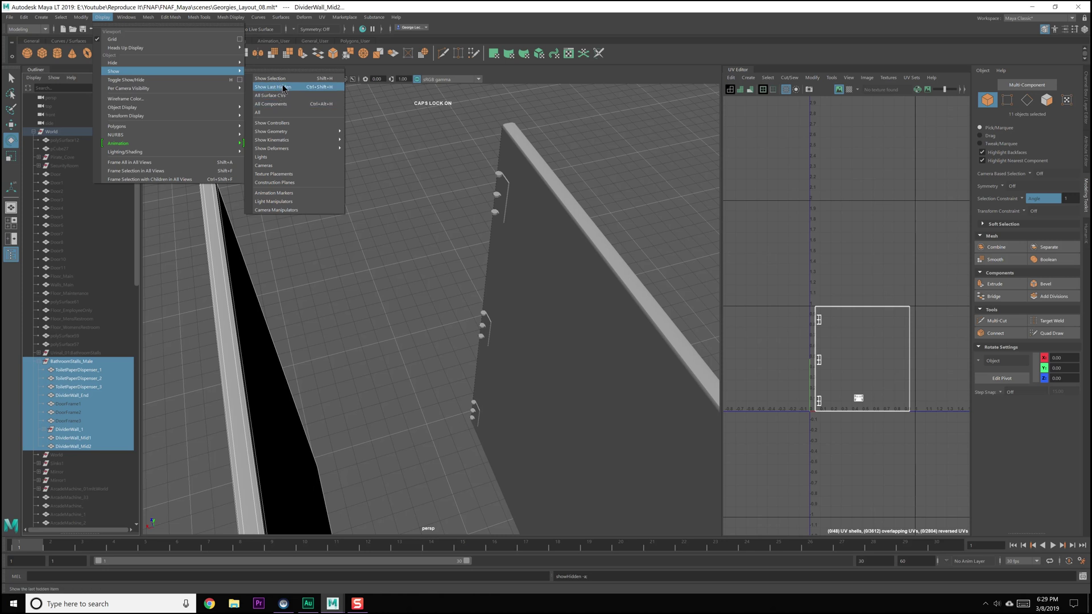
{"action": "left_click", "coordinate": [282, 88]}
- Delete the construction history of the selected bathroom stall objects
{"action": "left_click", "coordinate": [24, 18]}
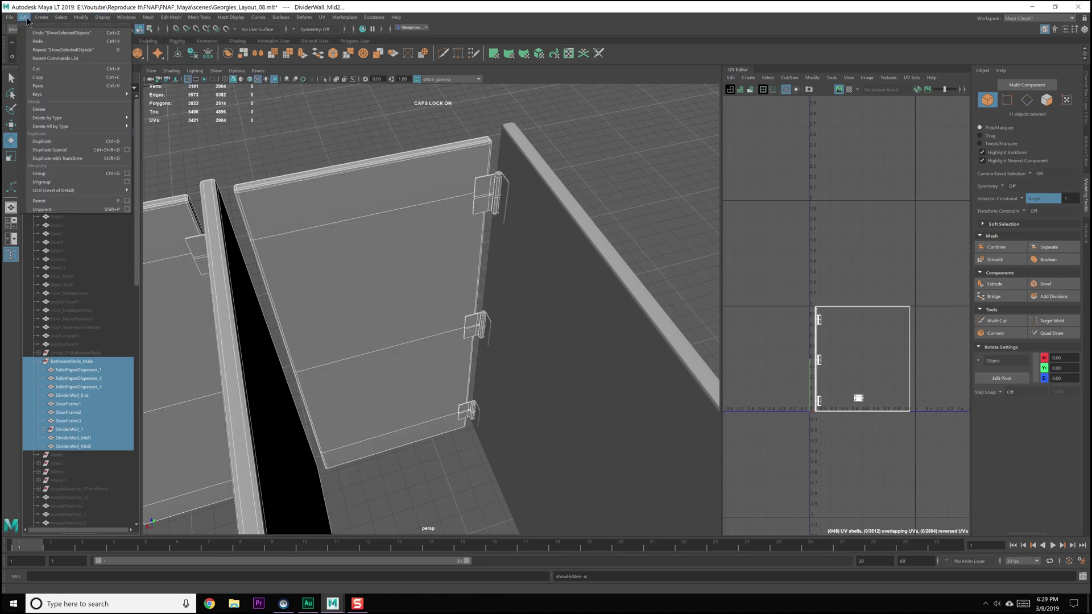
{"action": "mouse_move", "coordinate": [102, 118]}
{"action": "left_click", "coordinate": [205, 126]}
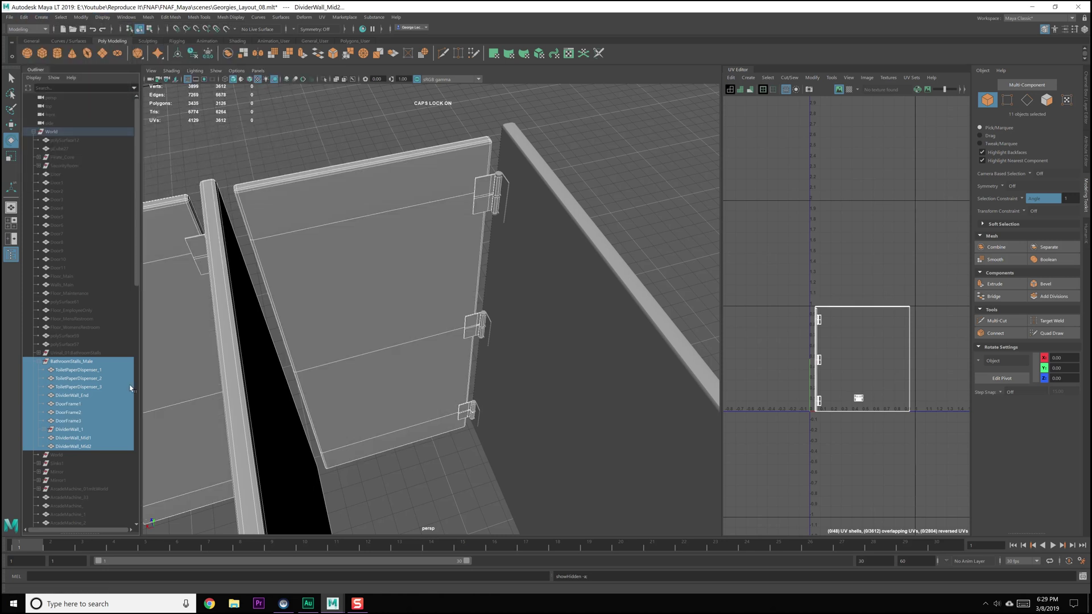
- Check the contents of the leftover DividerWall_1 group and delete the group, keeping the combined divider mesh
{"action": "left_click", "coordinate": [79, 429]}
{"action": "left_click", "coordinate": [45, 431]}
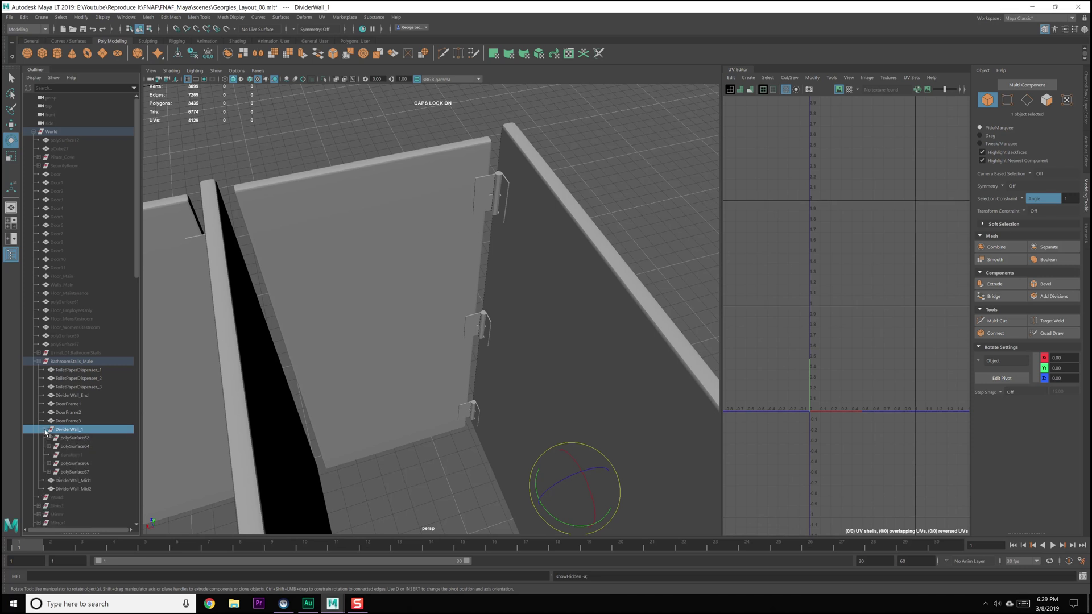
{"action": "left_click", "coordinate": [74, 446]}
{"action": "left_click", "coordinate": [48, 446]}
{"action": "left_click", "coordinate": [49, 438]}
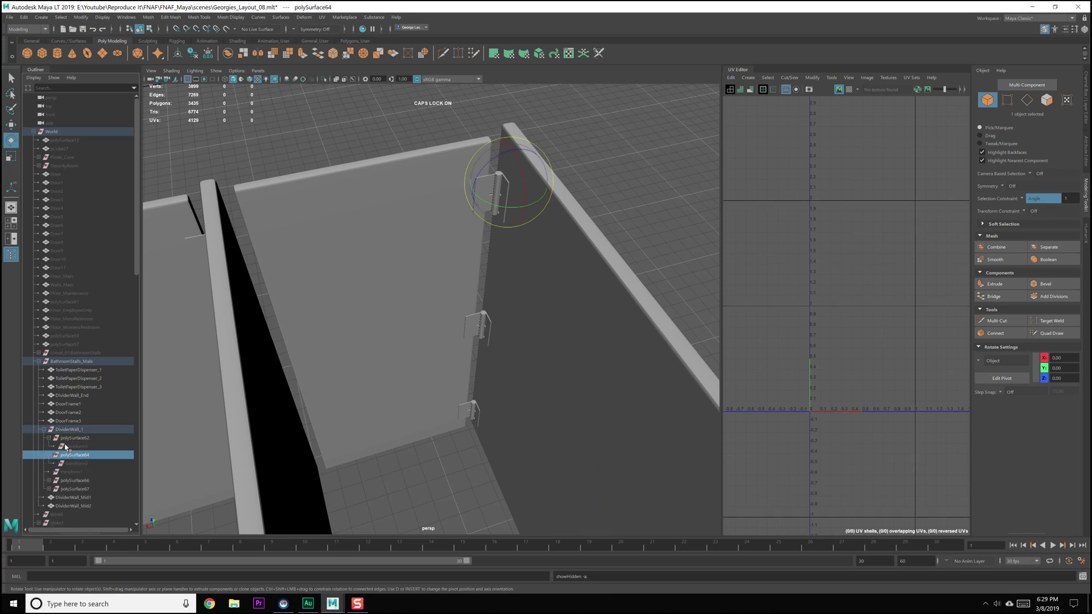
{"action": "key", "text": "Up"}
{"action": "left_click_drag", "start_coordinate": [449, 416], "coordinate": [546, 392], "text": "alt"}
{"action": "key", "text": "Delete"}
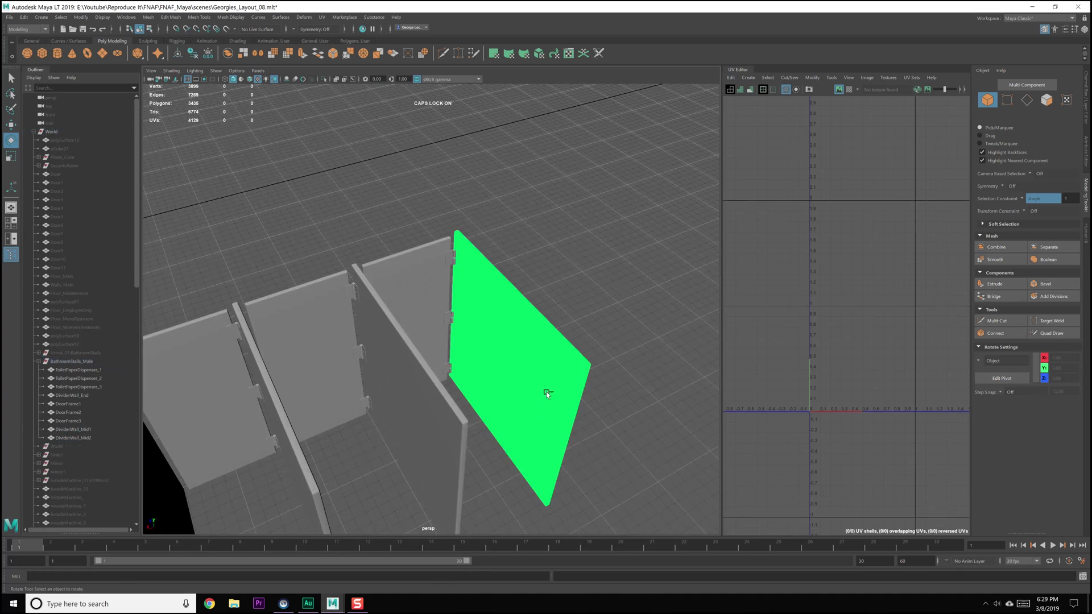
- Assign an existing phong material to the unwrapped divider mesh and deselect it
{"action": "left_click", "coordinate": [546, 391]}
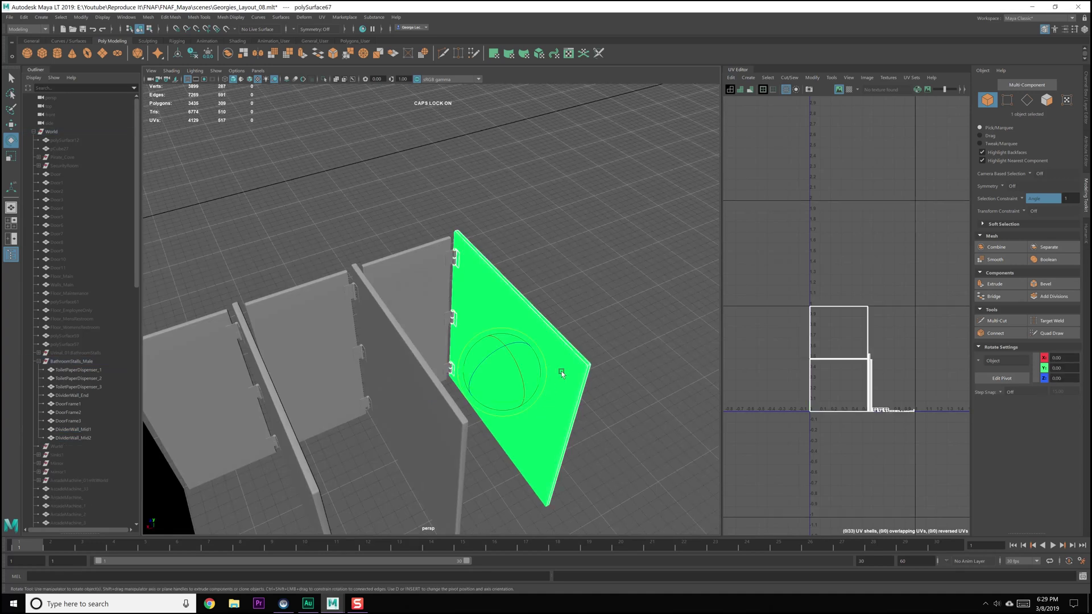
{"action": "right_click_drag", "start_coordinate": [500, 302], "coordinate": [583, 555]}
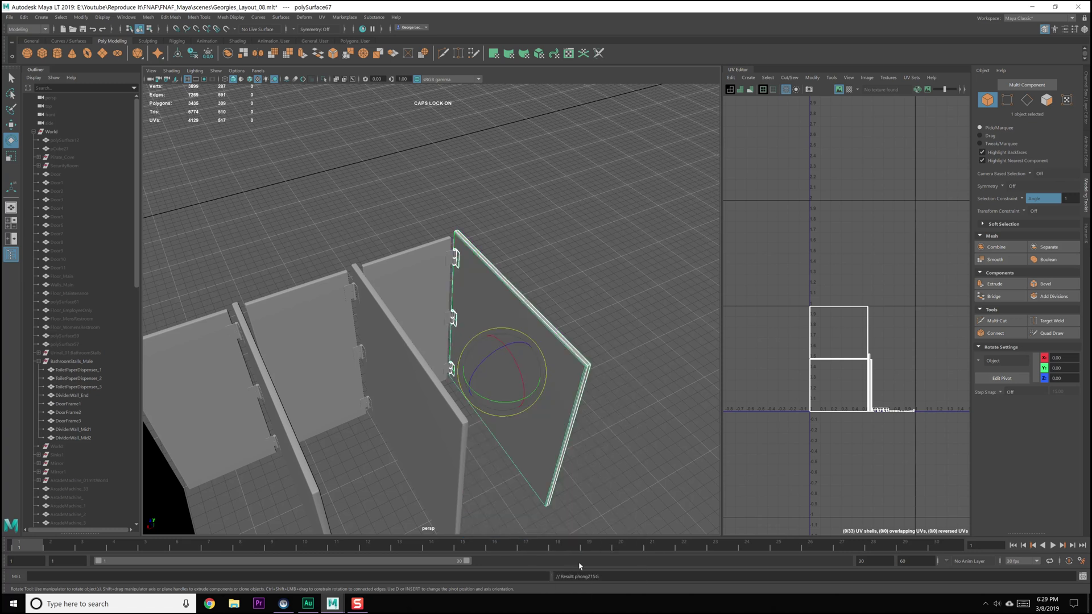
{"action": "left_click", "coordinate": [546, 242]}
- Examine the remaining stall walls and door frames, comparing the UVs of the old dividers with those of the unwrapped one
{"action": "left_click_drag", "start_coordinate": [545, 241], "coordinate": [455, 274], "text": "alt"}
{"action": "left_click", "coordinate": [432, 316]}
{"action": "left_click_drag", "start_coordinate": [432, 316], "coordinate": [374, 366], "text": "alt"}
{"action": "left_click", "coordinate": [431, 359]}
{"action": "left_click", "coordinate": [377, 386]}
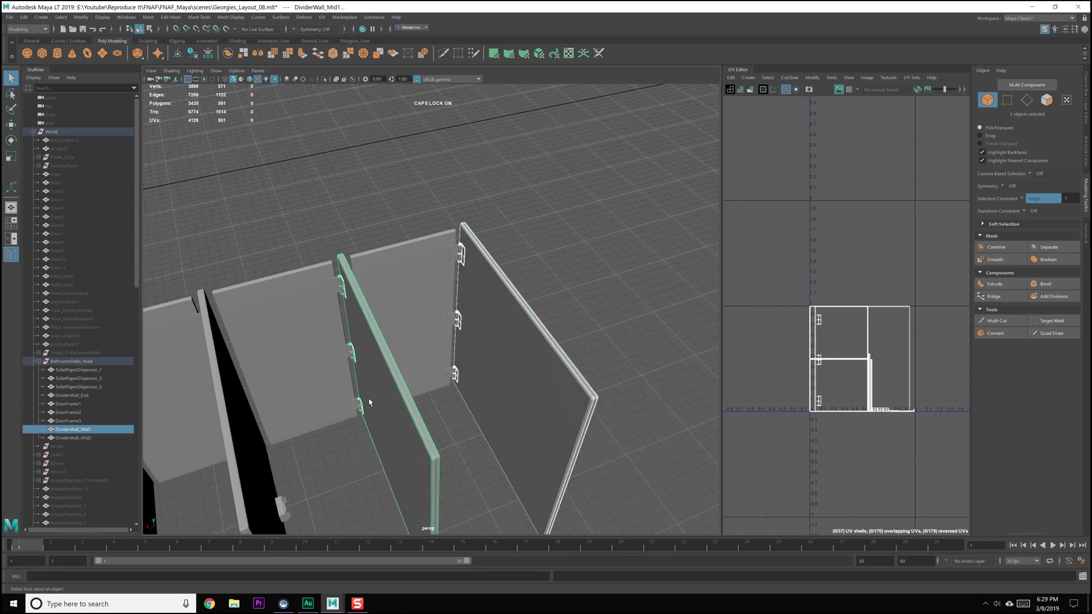
{"action": "left_click", "coordinate": [269, 437]}
{"action": "left_click", "coordinate": [254, 449]}
{"action": "left_click", "coordinate": [319, 426]}
{"action": "left_click_drag", "start_coordinate": [433, 413], "coordinate": [514, 360], "text": "alt"}
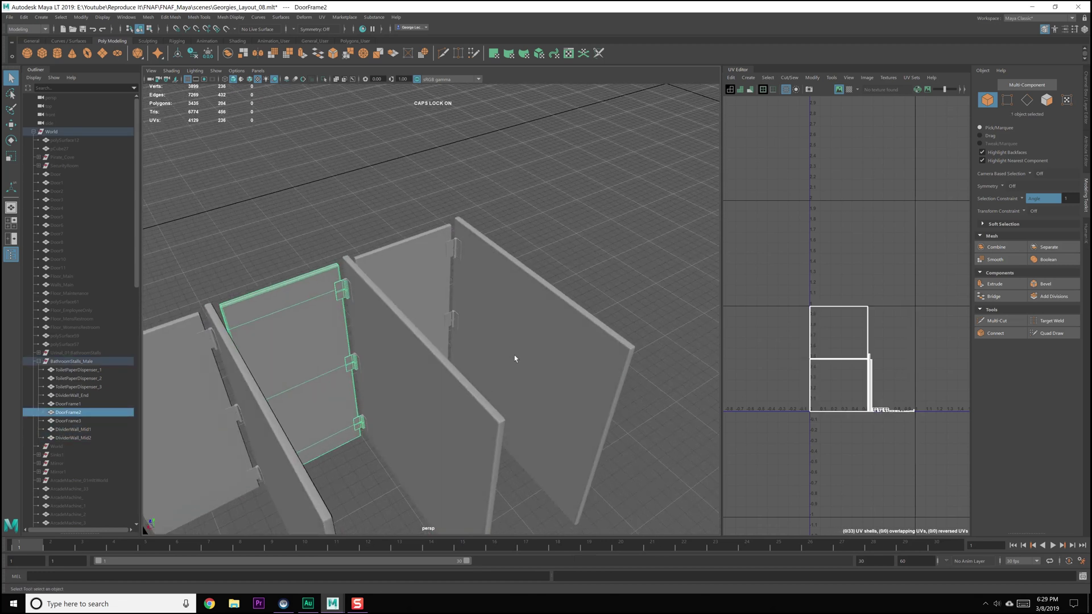
{"action": "left_click", "coordinate": [446, 377]}
{"action": "left_click", "coordinate": [377, 415]}
{"action": "left_click_drag", "start_coordinate": [378, 415], "coordinate": [506, 334], "text": "alt"}
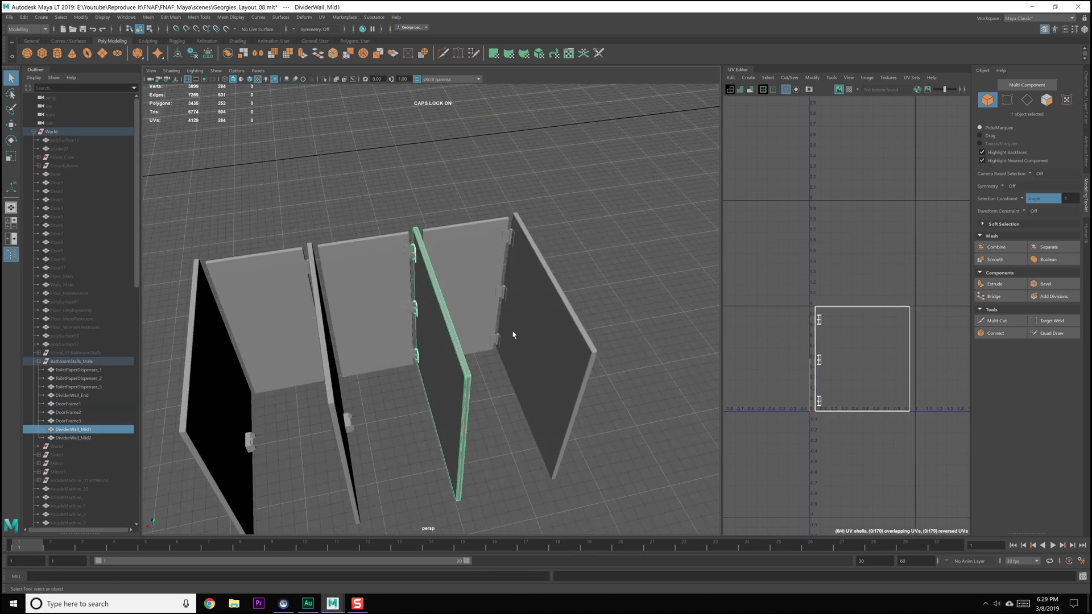
- In the top view, shift the unwrapped divider's pivot sideways to the middle of the wall's thickness
{"action": "key", "text": "w"}
{"action": "left_click", "coordinate": [533, 348]}
{"action": "left_click_drag", "start_coordinate": [561, 382], "coordinate": [523, 373], "text": "alt"}
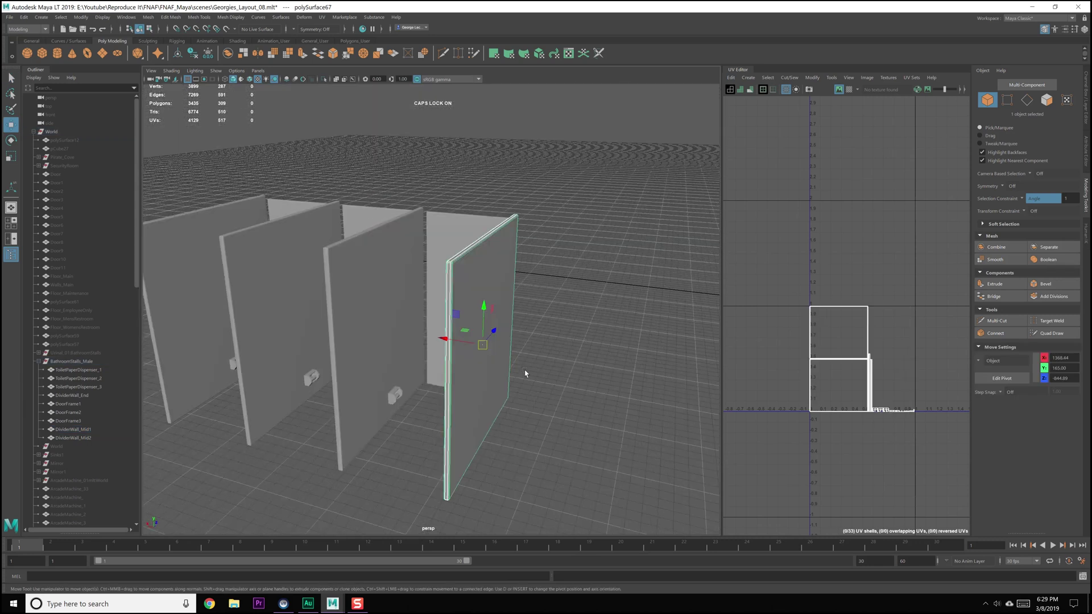
{"action": "scroll", "coordinate": [550, 375], "scroll_direction": "up", "scroll_amount": 6}
{"action": "left_click_drag", "start_coordinate": [468, 341], "coordinate": [557, 292], "text": "alt"}
{"action": "scroll", "coordinate": [482, 345], "scroll_direction": "down", "scroll_amount": 5}
{"action": "scroll", "coordinate": [540, 319], "scroll_direction": "down", "scroll_amount": 4}
{"action": "scroll", "coordinate": [506, 324], "scroll_direction": "up", "scroll_amount": 4}
{"action": "right_click", "coordinate": [557, 292]}
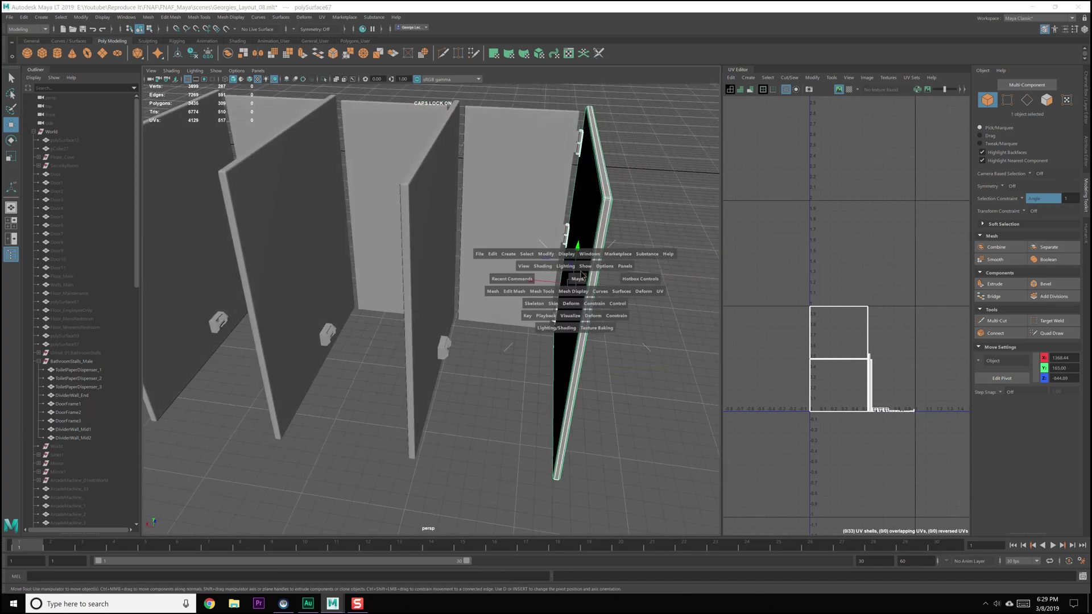
{"action": "scroll", "coordinate": [543, 299], "scroll_direction": "up", "scroll_amount": 3}
{"action": "left_click_drag", "start_coordinate": [541, 302], "coordinate": [464, 285], "text": "alt"}
{"action": "key", "text": "space"}
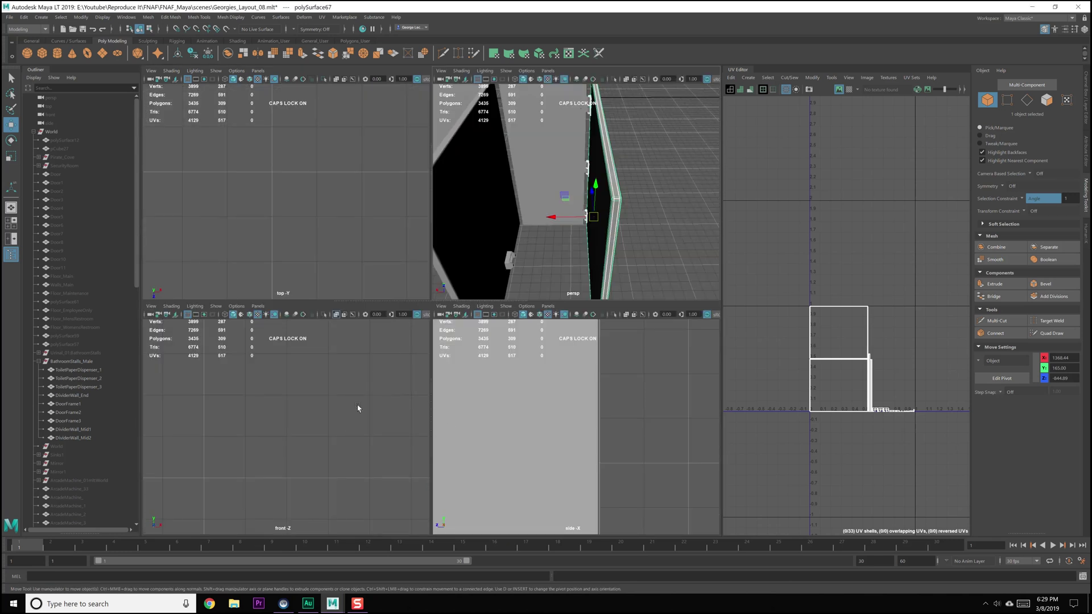
{"action": "key", "text": "space"}
{"action": "key", "text": "f"}
{"action": "scroll", "coordinate": [514, 275], "scroll_direction": "up", "scroll_amount": 5}
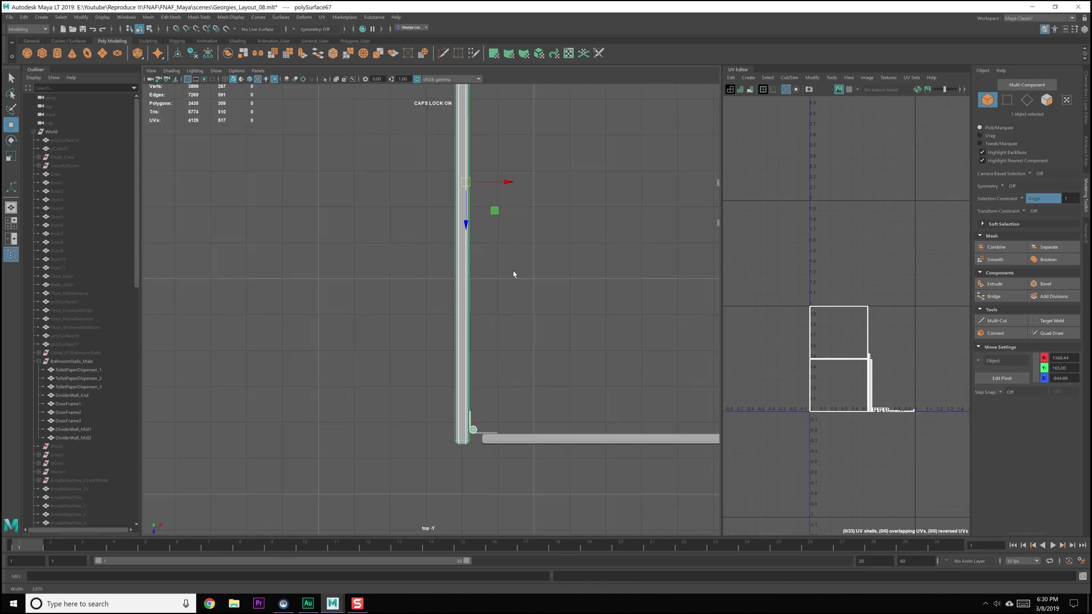
{"action": "middle_click_drag", "start_coordinate": [531, 334], "coordinate": [503, 376], "text": "alt"}
{"action": "scroll", "coordinate": [502, 376], "scroll_direction": "up", "scroll_amount": 4}
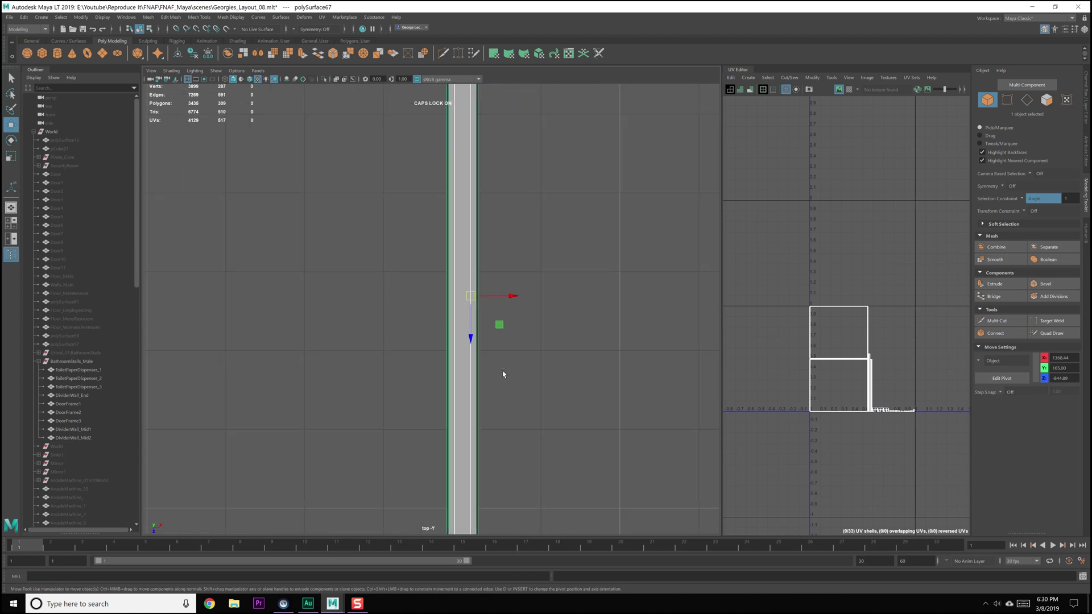
{"action": "key", "text": "d"}
{"action": "left_click_drag", "start_coordinate": [521, 292], "coordinate": [510, 295]}
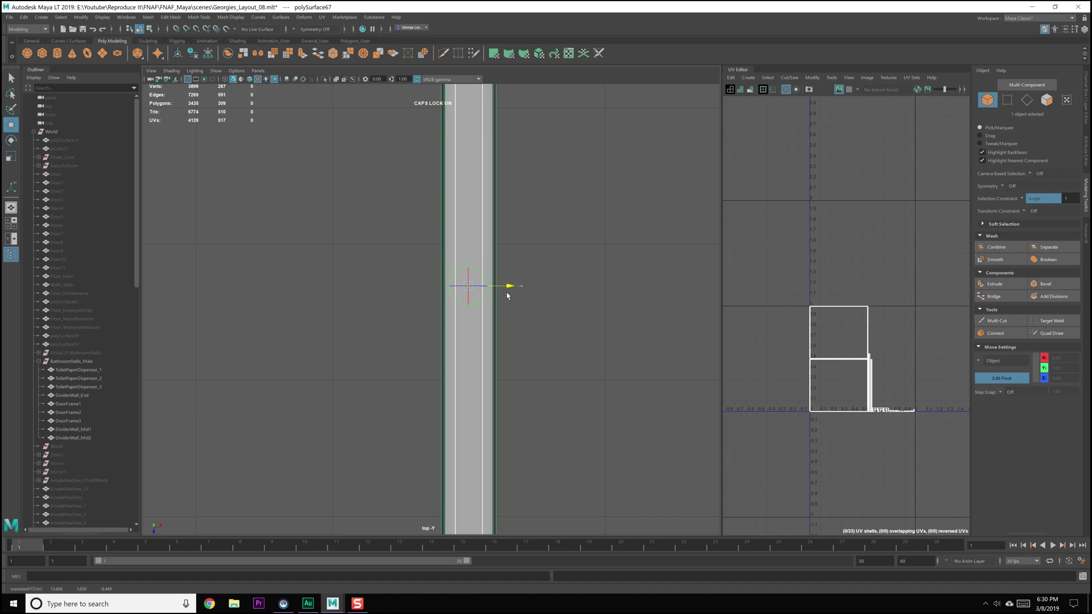
{"action": "key", "text": "d"}
- Lower the divider's pivot to just beneath the wall's bottom edge, at a Y position of -16.67
{"action": "key", "text": "space"}
{"action": "key", "text": "space"}
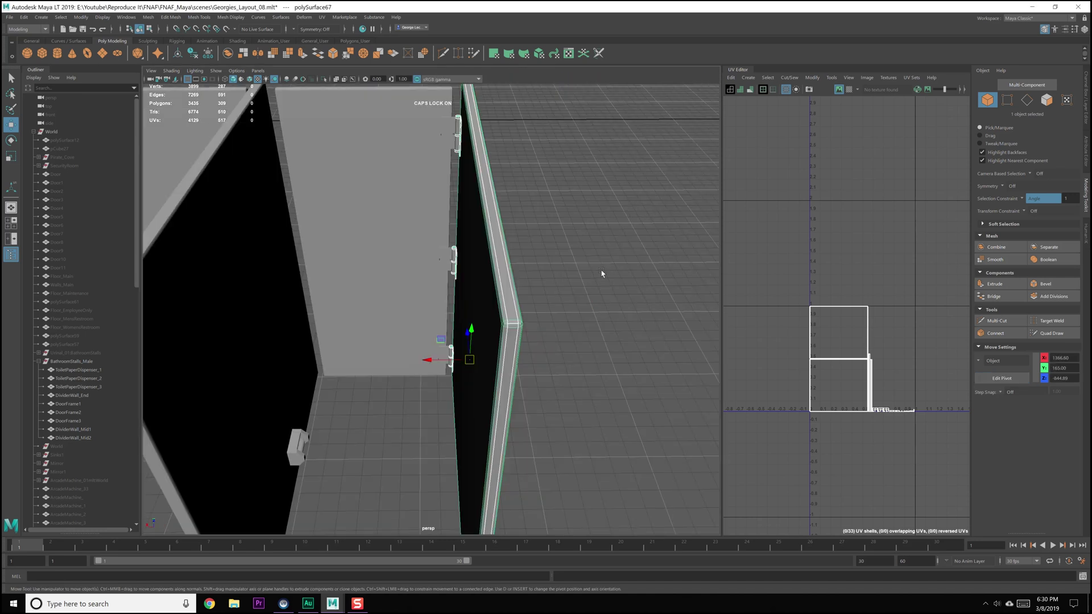
{"action": "key", "text": "f"}
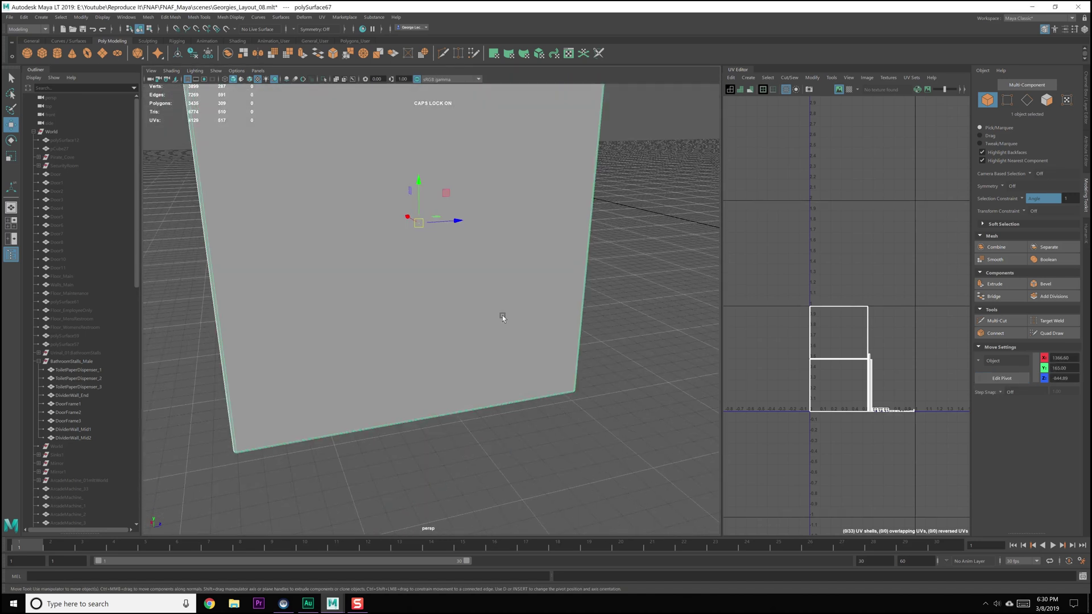
{"action": "key", "text": "Insert"}
{"action": "left_click", "coordinate": [418, 180]}
{"action": "left_click_drag", "start_coordinate": [418, 182], "coordinate": [396, 361]}
{"action": "key", "text": "Insert"}
{"action": "left_click_drag", "start_coordinate": [512, 446], "coordinate": [550, 410], "text": "alt"}
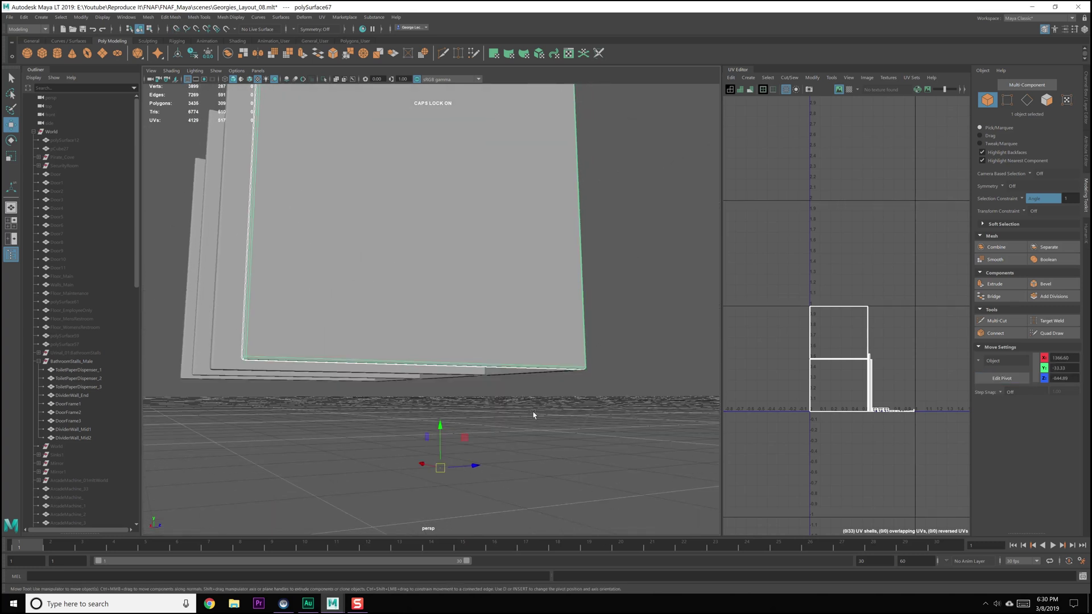
{"action": "key", "text": "Insert"}
{"action": "left_click_drag", "start_coordinate": [440, 429], "coordinate": [541, 377]}
{"action": "key", "text": "Insert"}
- In the top view, snap the divider's pivot to the grid at the wall end opposite the door hinges
{"action": "key", "text": "space"}
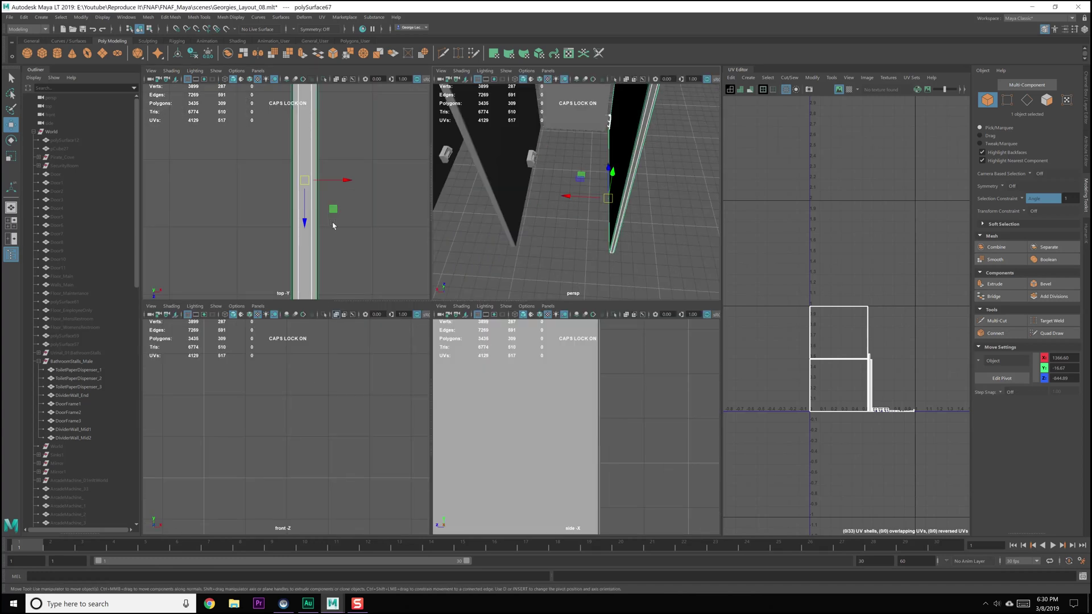
{"action": "key", "text": "space"}
{"action": "scroll", "coordinate": [459, 300], "scroll_direction": "down", "scroll_amount": 5}
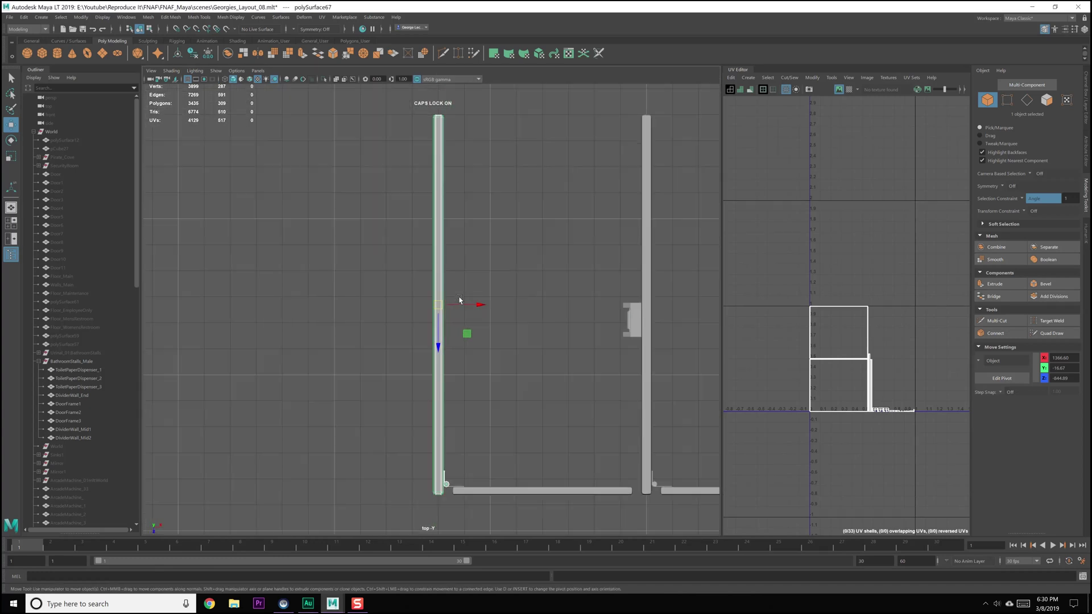
{"action": "scroll", "coordinate": [459, 300], "scroll_direction": "down", "scroll_amount": 4}
{"action": "middle_click_drag", "start_coordinate": [453, 320], "coordinate": [452, 305], "text": "alt"}
{"action": "middle_click_drag", "start_coordinate": [448, 196], "coordinate": [447, 223], "text": "alt"}
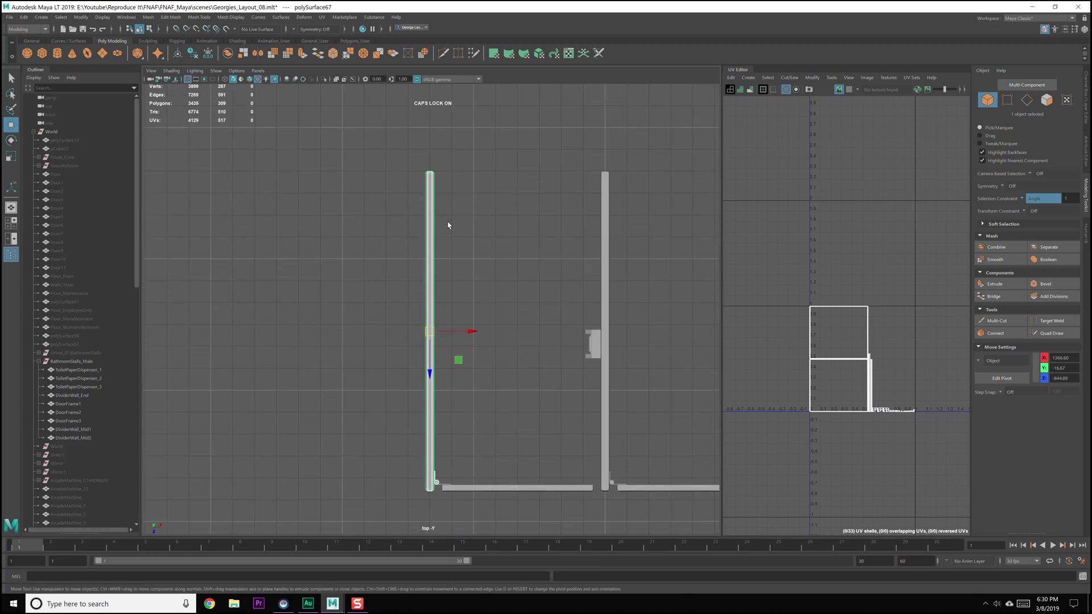
{"action": "key", "text": "d"}
{"action": "key", "text": "x"}
{"action": "left_click_drag", "start_coordinate": [431, 373], "coordinate": [431, 173]}
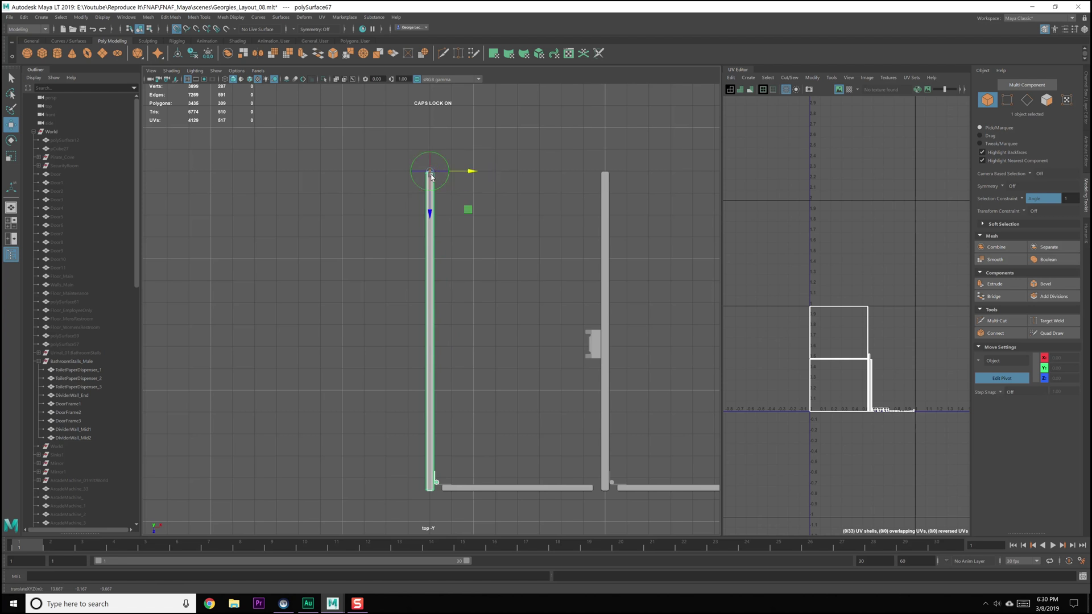
{"action": "left_click", "coordinate": [565, 239]}
- Duplicate the unwrapped divider and move the copy along X onto the neighbouring old wall, DividerWall_Mid1
{"action": "left_click", "coordinate": [605, 241]}
{"action": "middle_click_drag", "start_coordinate": [604, 242], "coordinate": [478, 250], "text": "alt"}
{"action": "scroll", "coordinate": [523, 250], "scroll_direction": "down", "scroll_amount": 2}
{"action": "left_click", "coordinate": [534, 248], "text": "shift"}
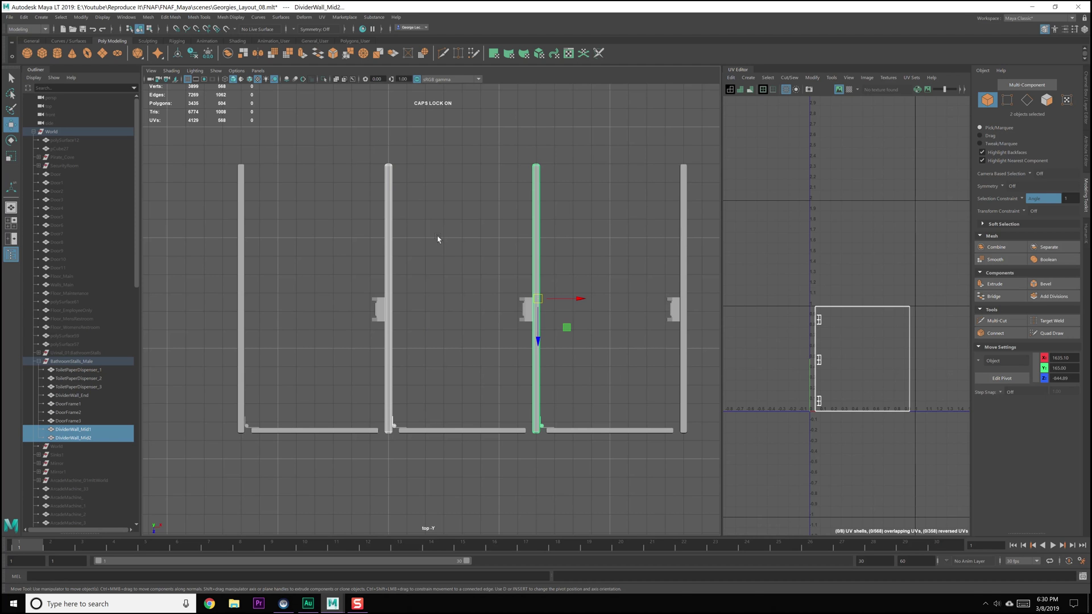
{"action": "left_click", "coordinate": [200, 204]}
{"action": "left_click", "coordinate": [245, 225]}
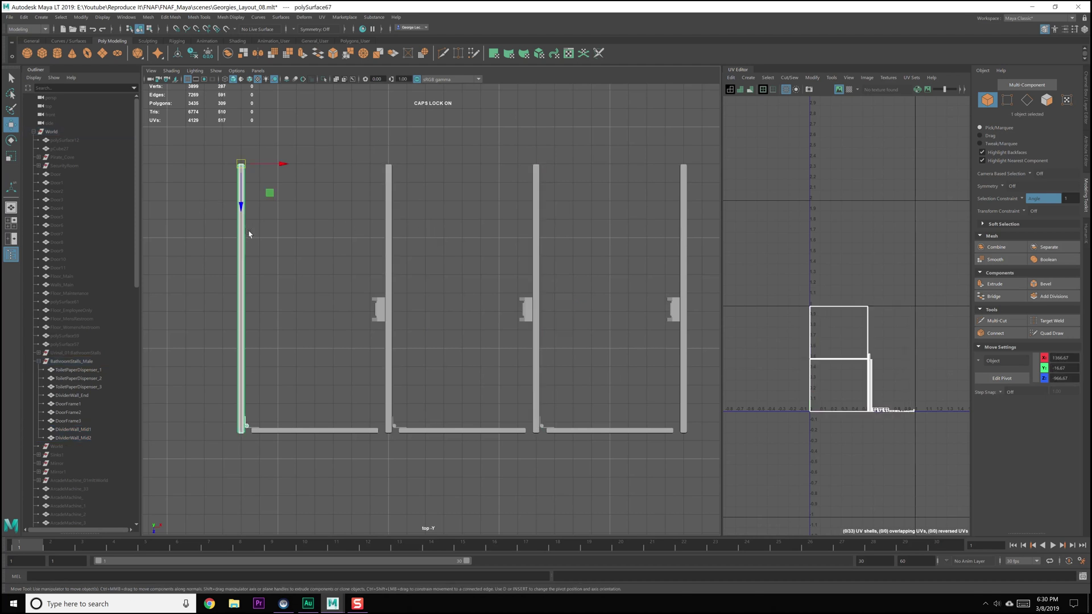
{"action": "key", "text": "ctrl+d"}
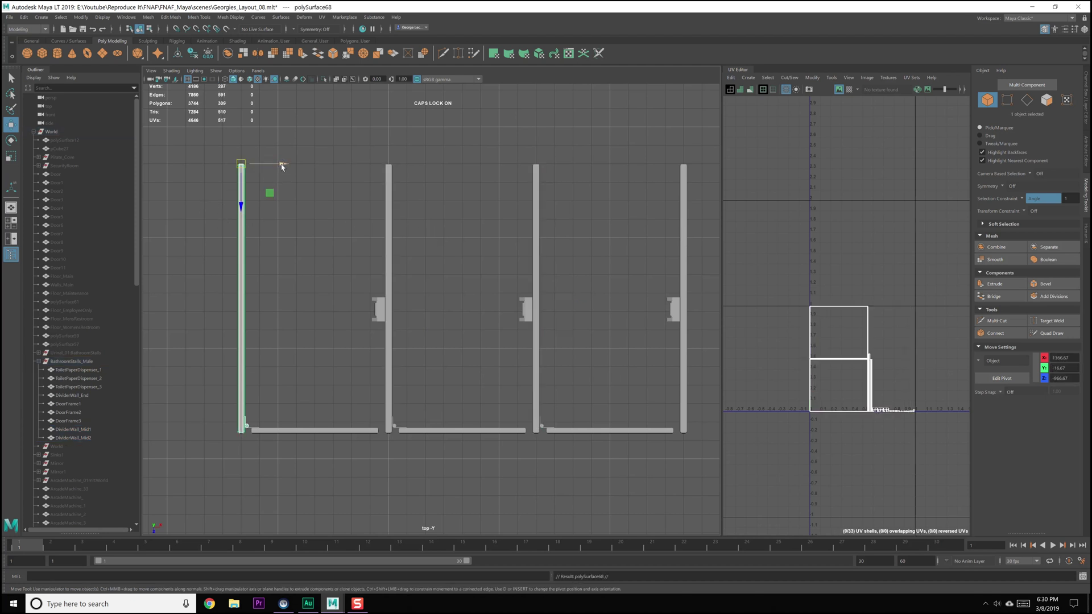
{"action": "left_click_drag", "start_coordinate": [279, 165], "coordinate": [383, 177]}
- Delete the old middle walls DividerWall_Mid1 and DividerWall_Mid2
{"action": "left_click", "coordinate": [387, 239]}
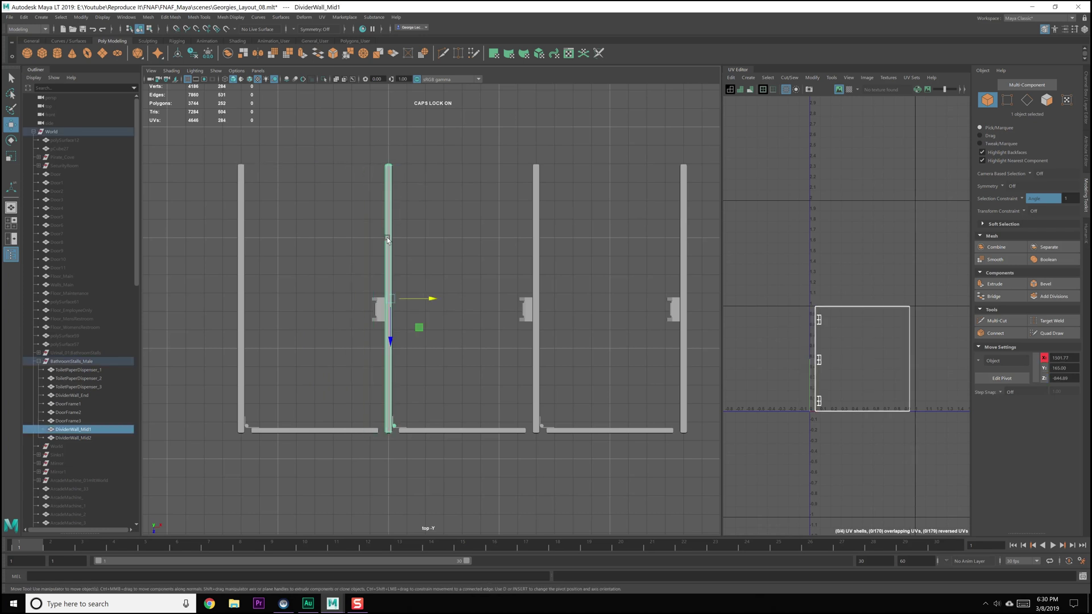
{"action": "key", "text": "Delete"}
{"action": "left_click", "coordinate": [536, 215]}
{"action": "key", "text": "Delete"}
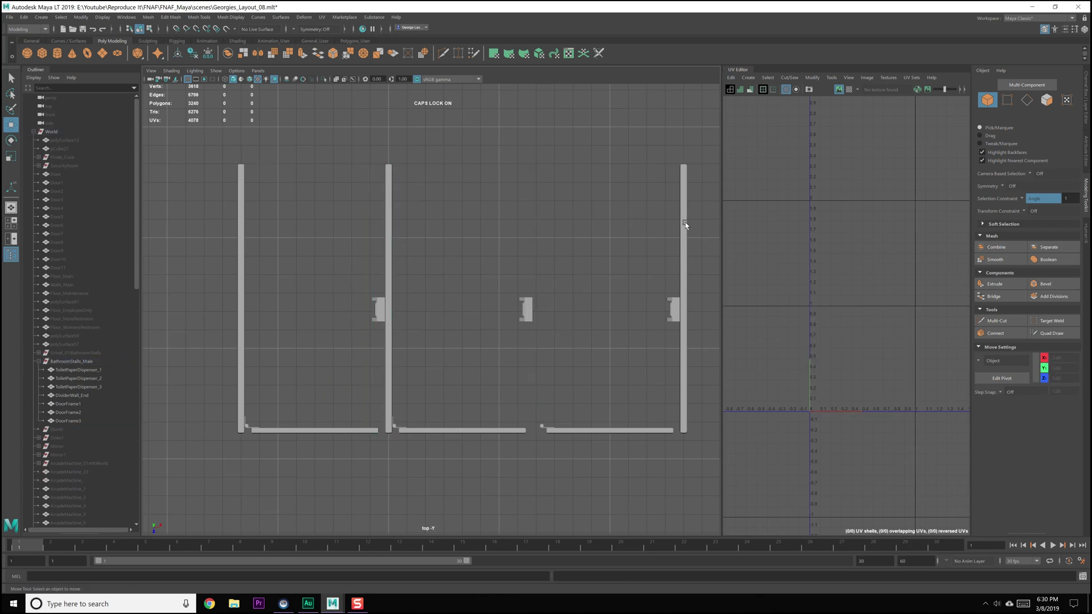
- Delete the old end wall DividerWall_End and place a copy of the unwrapped divider along X between the second and third stalls
{"action": "left_click", "coordinate": [684, 226]}
{"action": "key", "text": "Delete"}
{"action": "left_click", "coordinate": [387, 233]}
{"action": "key", "text": "ctrl+d"}
{"action": "left_click_drag", "start_coordinate": [429, 170], "coordinate": [541, 174]}
- Duplicate the divider again and move the copy along X to the open end of the stall row
{"action": "key", "text": "ctrl+d"}
{"action": "left_click_drag", "start_coordinate": [578, 165], "coordinate": [697, 175]}
{"action": "key", "text": "ctrl+z"}
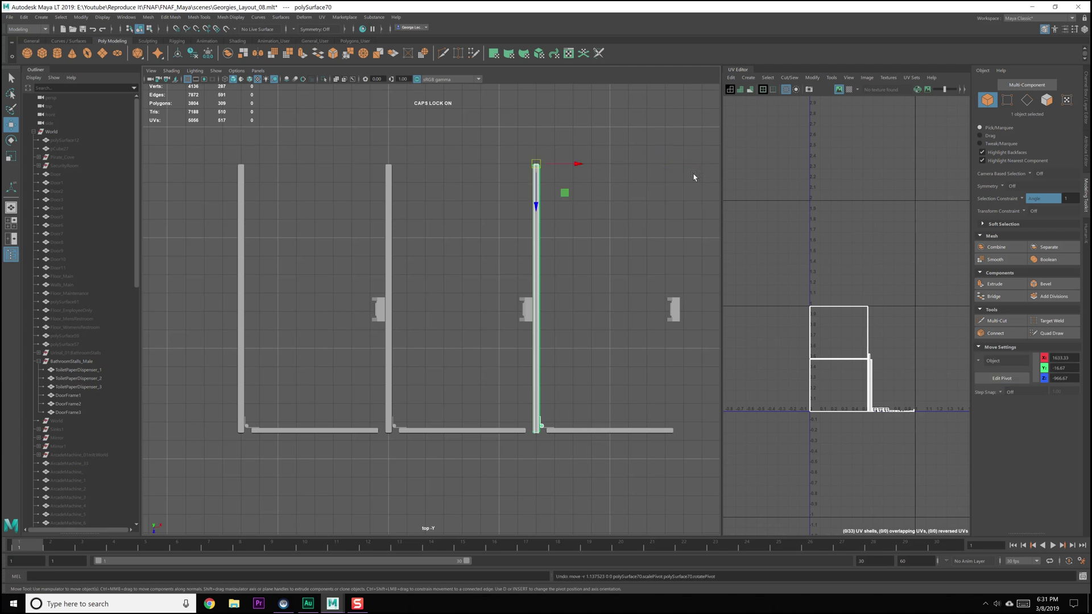
{"action": "left_click_drag", "start_coordinate": [574, 165], "coordinate": [680, 177]}
{"action": "key", "text": "q"}
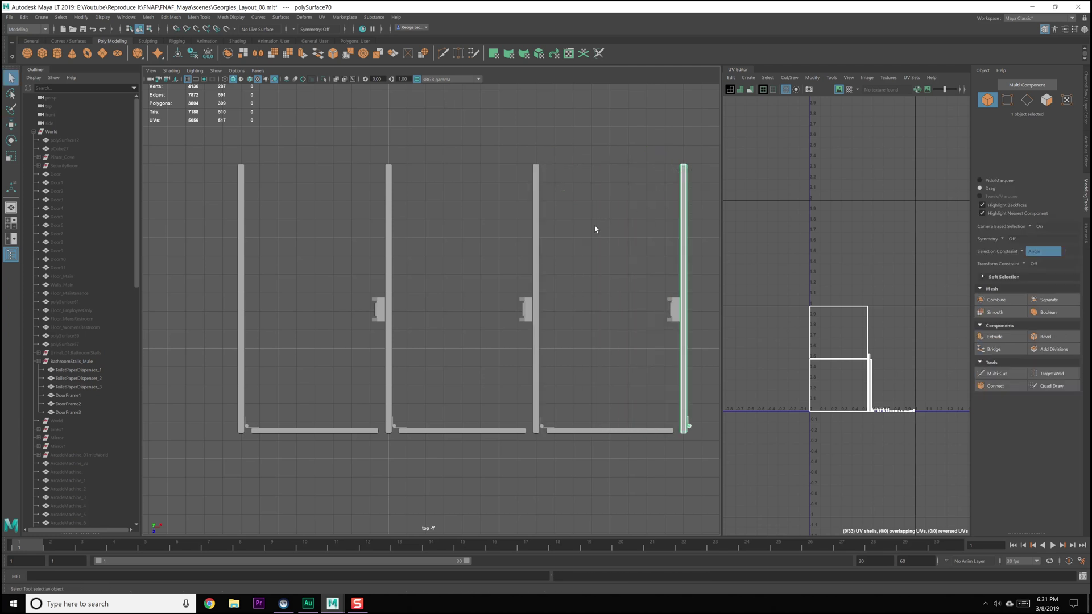
- In the perspective view, hide three of the four dividers together with DoorFrame2 and DoorFrame3
{"action": "left_click", "coordinate": [592, 233]}
{"action": "key", "text": "space"}
{"action": "key", "text": "space"}
{"action": "left_click_drag", "start_coordinate": [484, 217], "coordinate": [492, 220], "text": "alt"}
{"action": "scroll", "coordinate": [497, 220], "scroll_direction": "down", "scroll_amount": 5}
{"action": "middle_click_drag", "start_coordinate": [500, 222], "coordinate": [529, 270], "text": "alt"}
{"action": "left_click_drag", "start_coordinate": [529, 271], "coordinate": [493, 282], "text": "alt"}
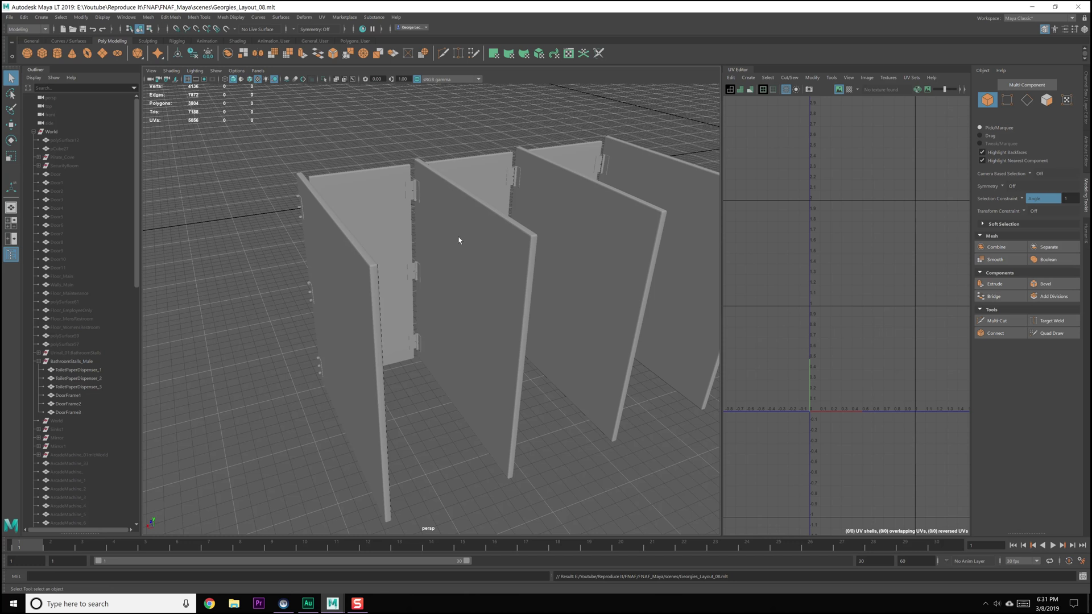
{"action": "left_click", "coordinate": [349, 269]}
{"action": "left_click", "coordinate": [396, 242], "text": "shift"}
{"action": "left_click", "coordinate": [450, 234], "text": "shift"}
{"action": "middle_click_drag", "start_coordinate": [502, 236], "coordinate": [366, 269], "text": "alt"}
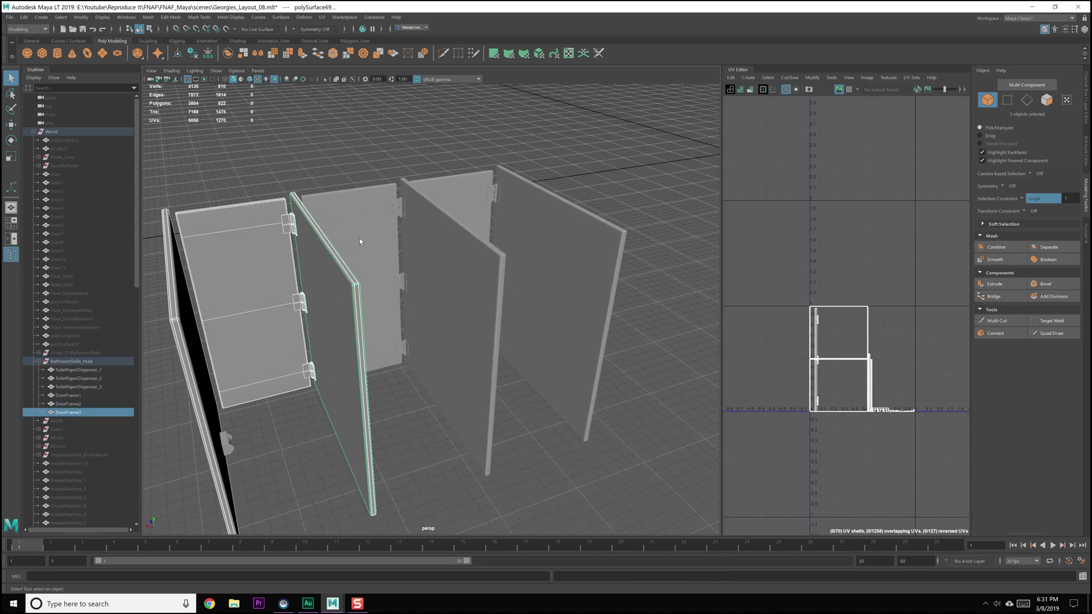
{"action": "left_click", "coordinate": [359, 241], "text": "shift"}
{"action": "left_click", "coordinate": [429, 254], "text": "shift"}
{"action": "key", "text": "ctrl+h"}
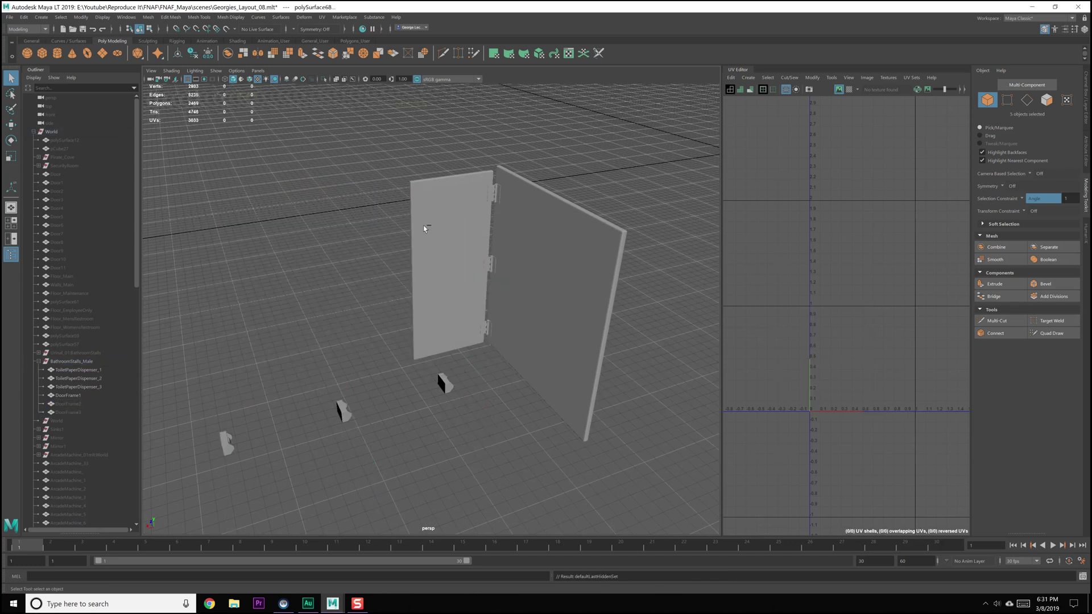
- Apply a planar UV projection from the X axis, fitted to the bounding box, to ToiletPaperDispenser_1
{"action": "left_click", "coordinate": [443, 350]}
{"action": "left_click", "coordinate": [444, 382]}
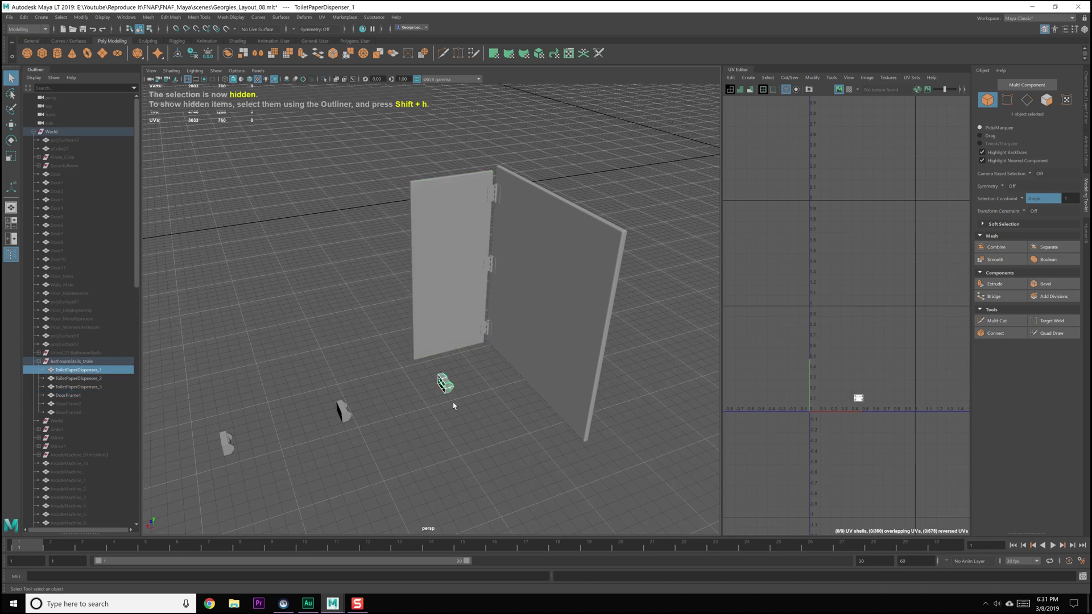
{"action": "key", "text": "f"}
{"action": "left_click_drag", "start_coordinate": [452, 402], "coordinate": [446, 368], "text": "alt"}
{"action": "scroll", "coordinate": [531, 370], "scroll_direction": "down", "scroll_amount": 8}
{"action": "scroll", "coordinate": [500, 367], "scroll_direction": "up", "scroll_amount": 5}
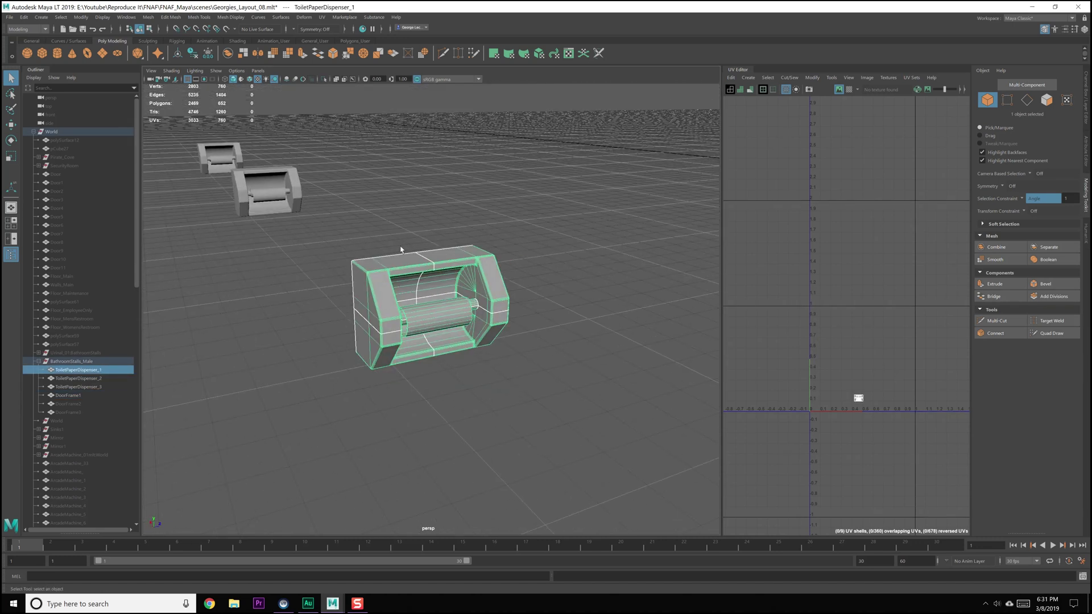
{"action": "left_click_drag", "start_coordinate": [390, 309], "coordinate": [468, 308], "text": "alt"}
{"action": "key", "text": "f"}
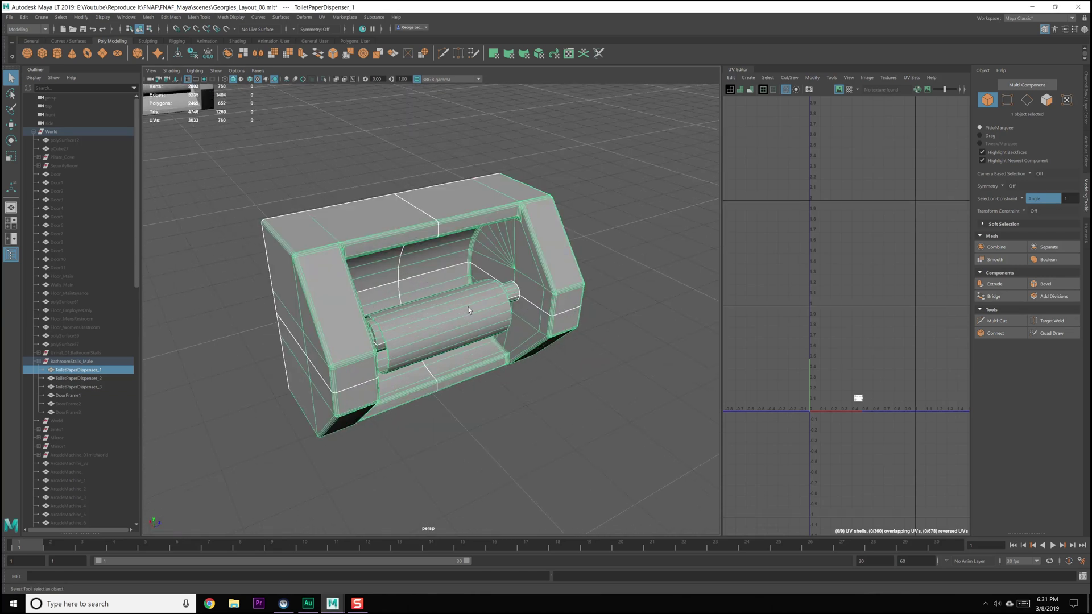
{"action": "left_click_drag", "start_coordinate": [418, 345], "coordinate": [453, 310], "text": "alt"}
{"action": "left_click", "coordinate": [322, 18]}
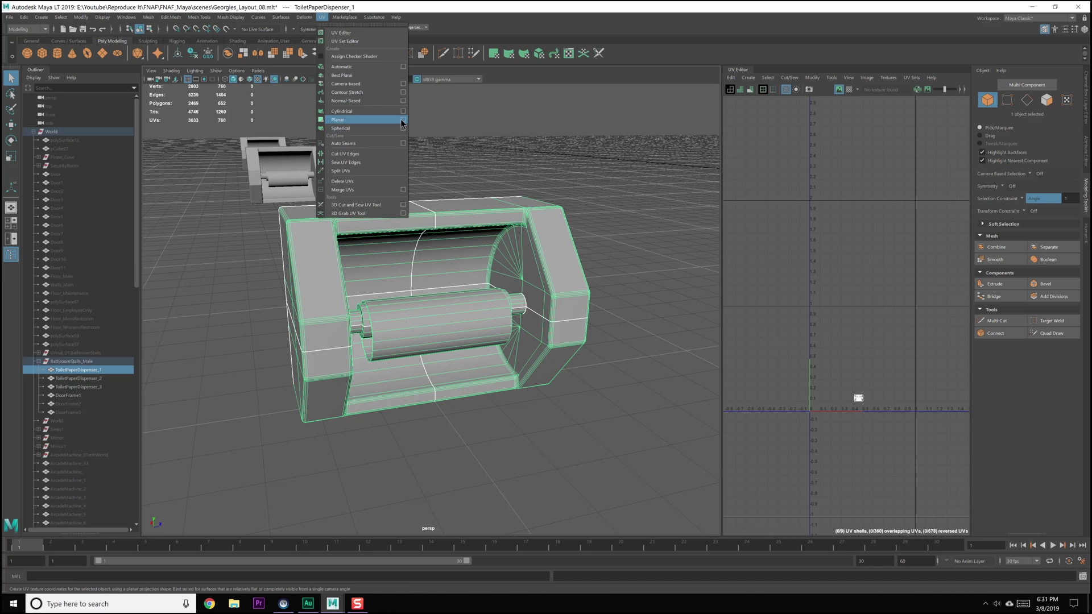
{"action": "left_click", "coordinate": [396, 126]}
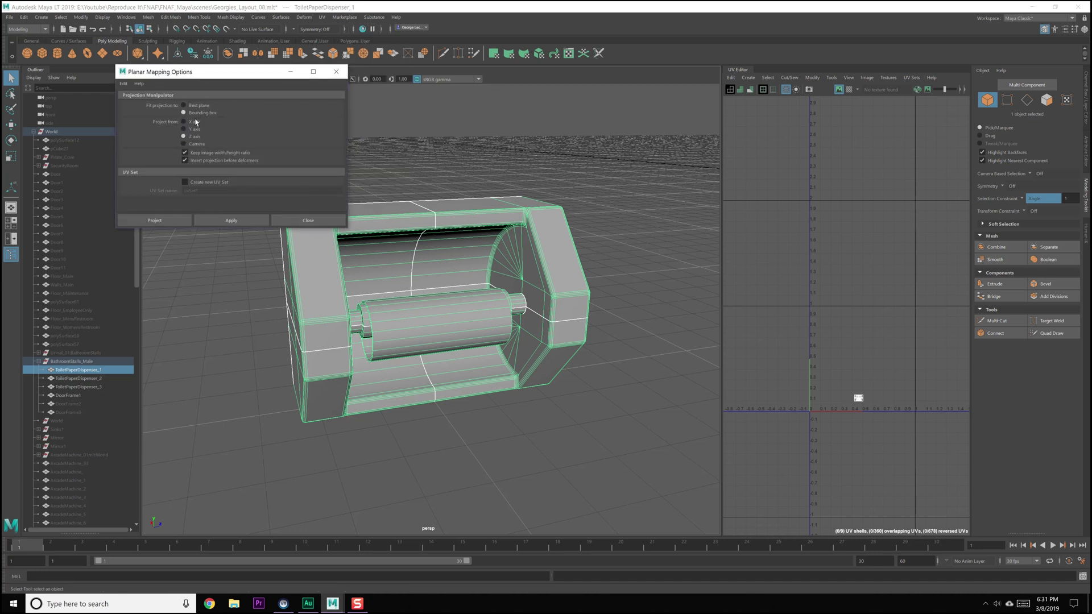
{"action": "left_click", "coordinate": [230, 221]}
{"action": "left_click", "coordinate": [307, 220]}
{"action": "key", "text": "f"}
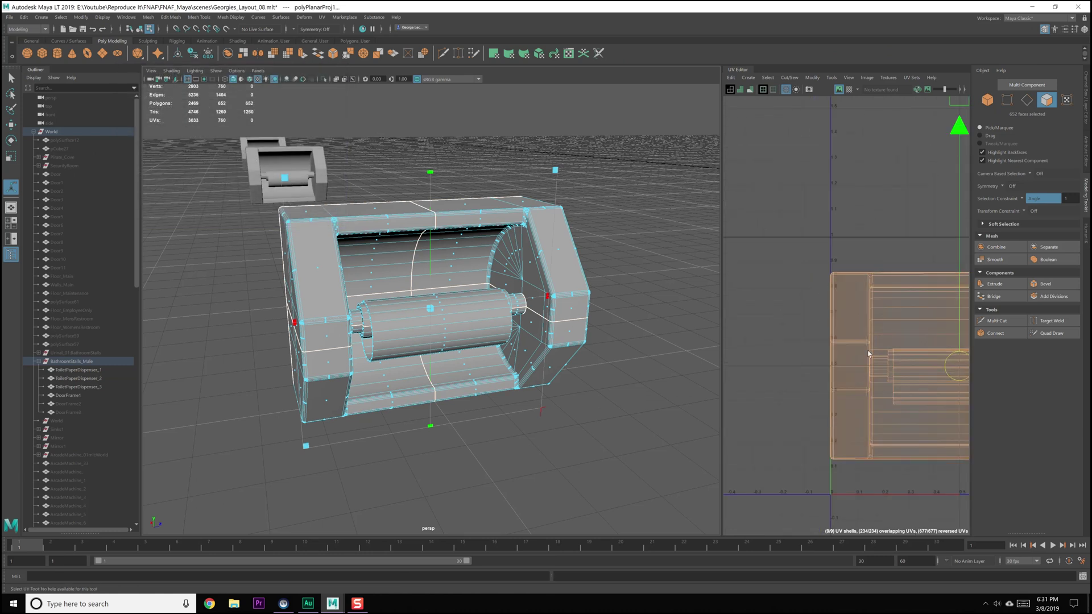
- Cut the dispenser's UVs along the four bevel edge loops at the outer upper and lower edges of both end pieces
{"action": "key", "text": "q"}
{"action": "left_click_drag", "start_coordinate": [319, 302], "coordinate": [438, 318], "text": "alt"}
{"action": "right_click_drag", "start_coordinate": [319, 312], "coordinate": [401, 324], "text": "alt"}
{"action": "middle_click_drag", "start_coordinate": [296, 312], "coordinate": [343, 289], "text": "alt"}
{"action": "left_click_drag", "start_coordinate": [342, 289], "coordinate": [350, 257], "text": "alt"}
{"action": "right_click_drag", "start_coordinate": [352, 248], "coordinate": [351, 228]}
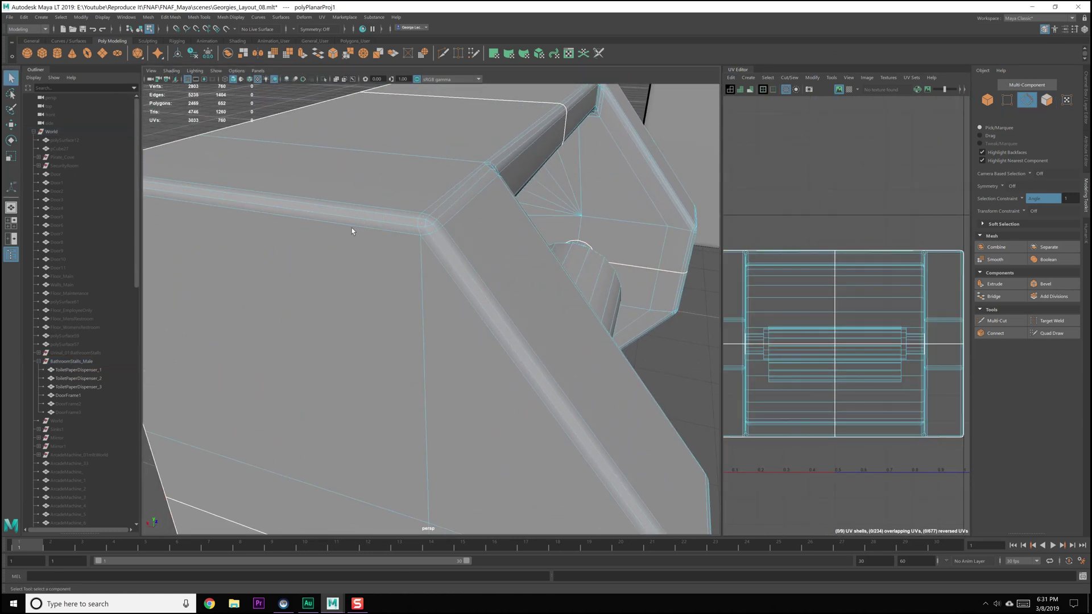
{"action": "double_click", "coordinate": [340, 213]}
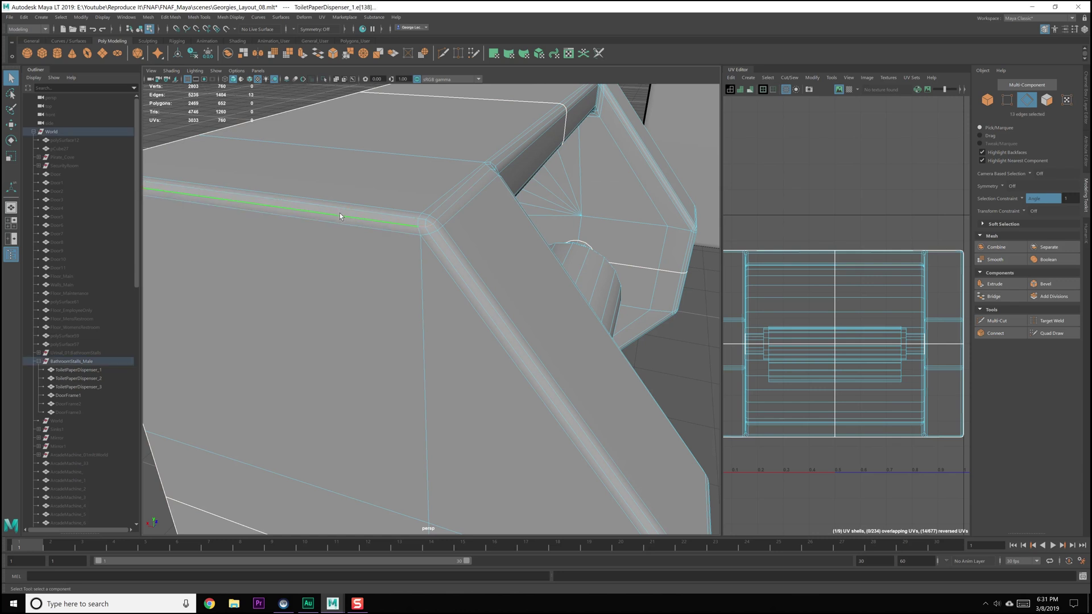
{"action": "left_click_drag", "start_coordinate": [462, 223], "coordinate": [443, 229], "text": "alt"}
{"action": "mouse_move", "coordinate": [347, 206]}
{"action": "left_mouse_down", "text": "alt"}
{"action": "mouse_move", "coordinate": [334, 212]}
{"action": "mouse_move", "coordinate": [343, 222]}
{"action": "left_mouse_up", "text": "alt"}
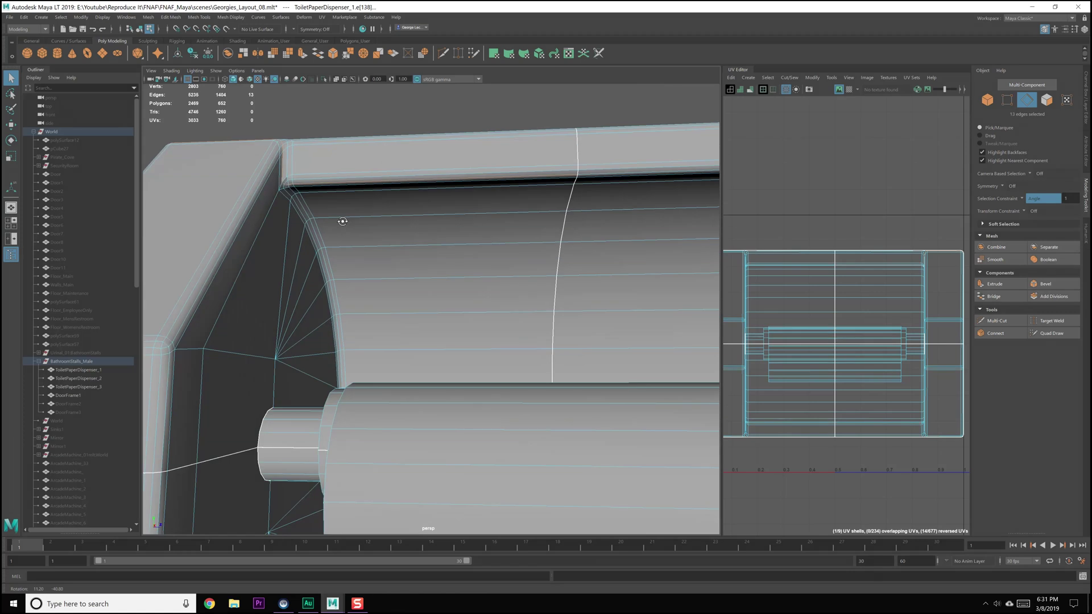
{"action": "scroll", "coordinate": [444, 265], "scroll_direction": "down", "scroll_amount": 4}
{"action": "right_click_drag", "start_coordinate": [444, 265], "coordinate": [372, 317], "text": "alt"}
{"action": "left_click_drag", "start_coordinate": [372, 317], "coordinate": [432, 283], "text": "alt"}
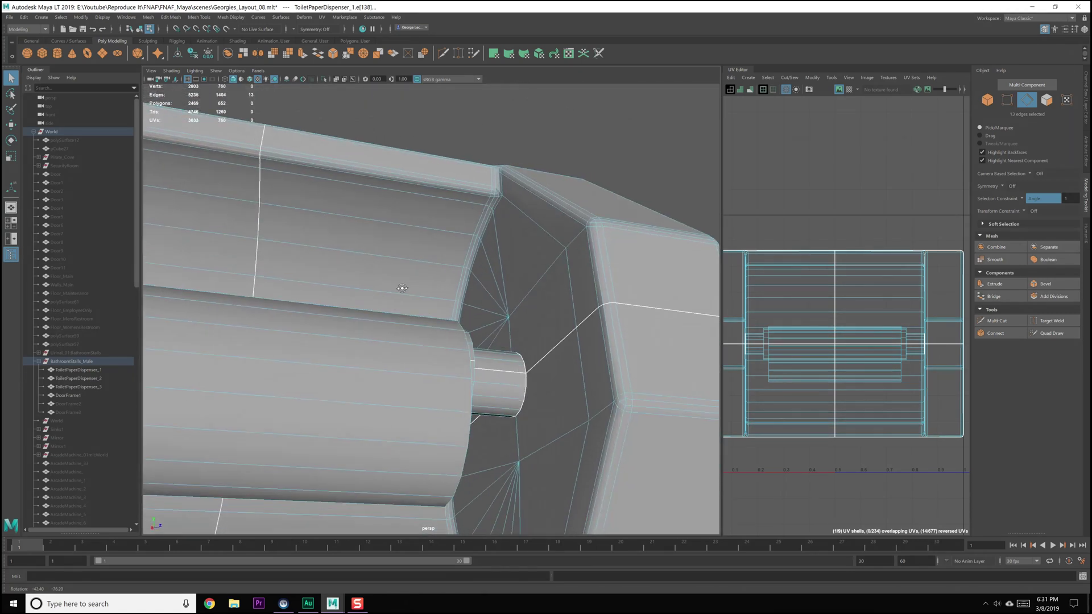
{"action": "double_click", "coordinate": [272, 161], "text": "shift"}
{"action": "left_click_drag", "start_coordinate": [326, 205], "coordinate": [336, 264], "text": "alt"}
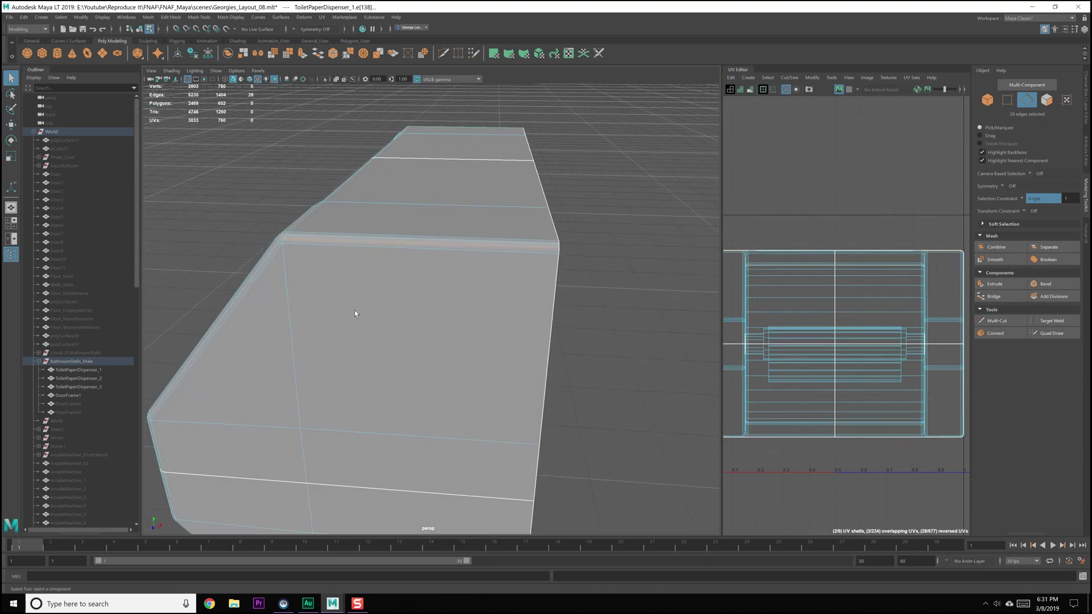
{"action": "left_click_drag", "start_coordinate": [354, 310], "coordinate": [417, 234], "text": "alt"}
{"action": "double_click", "coordinate": [426, 360], "text": "shift"}
{"action": "double_click", "coordinate": [303, 244], "text": "shift"}
{"action": "left_click_drag", "start_coordinate": [303, 245], "coordinate": [361, 287], "text": "alt"}
{"action": "right_click_drag", "start_coordinate": [813, 330], "coordinate": [792, 300], "text": "shift"}
- Select the bevel edges along the lower part of the front outer corner on one of the dispenser's end pieces
{"action": "scroll", "coordinate": [793, 324], "scroll_direction": "down", "scroll_amount": 3}
{"action": "left_click_drag", "start_coordinate": [393, 225], "coordinate": [413, 358], "text": "alt"}
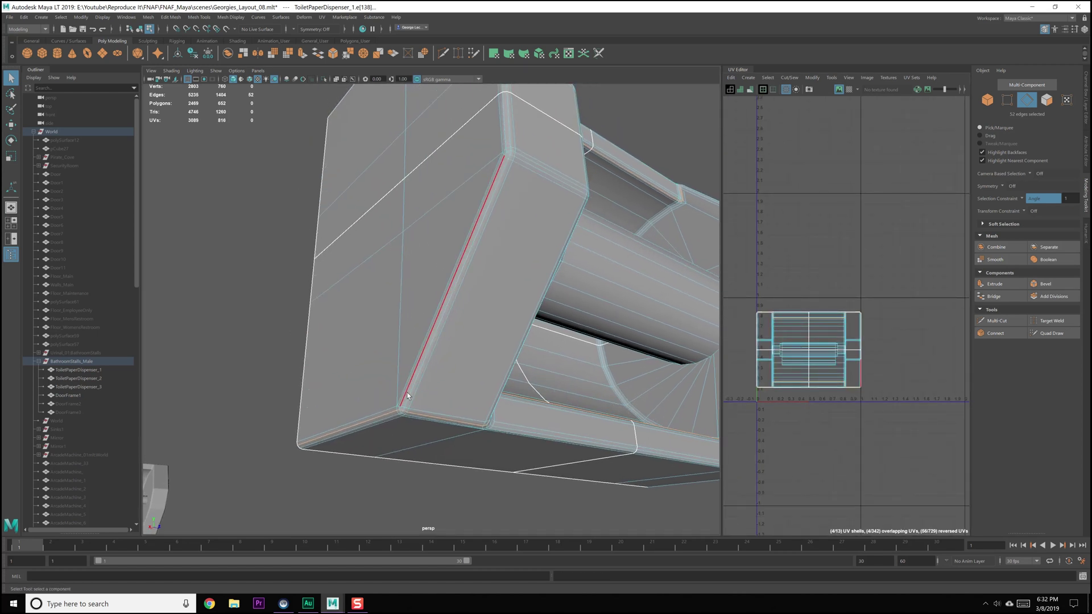
{"action": "scroll", "coordinate": [407, 395], "scroll_direction": "up", "scroll_amount": 5}
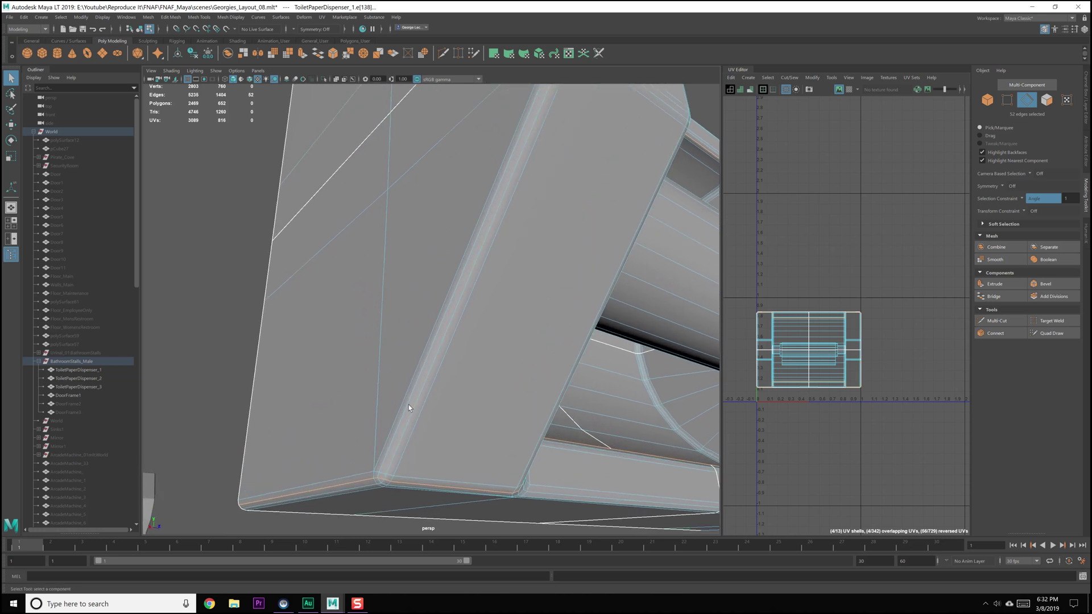
{"action": "left_click", "coordinate": [381, 419]}
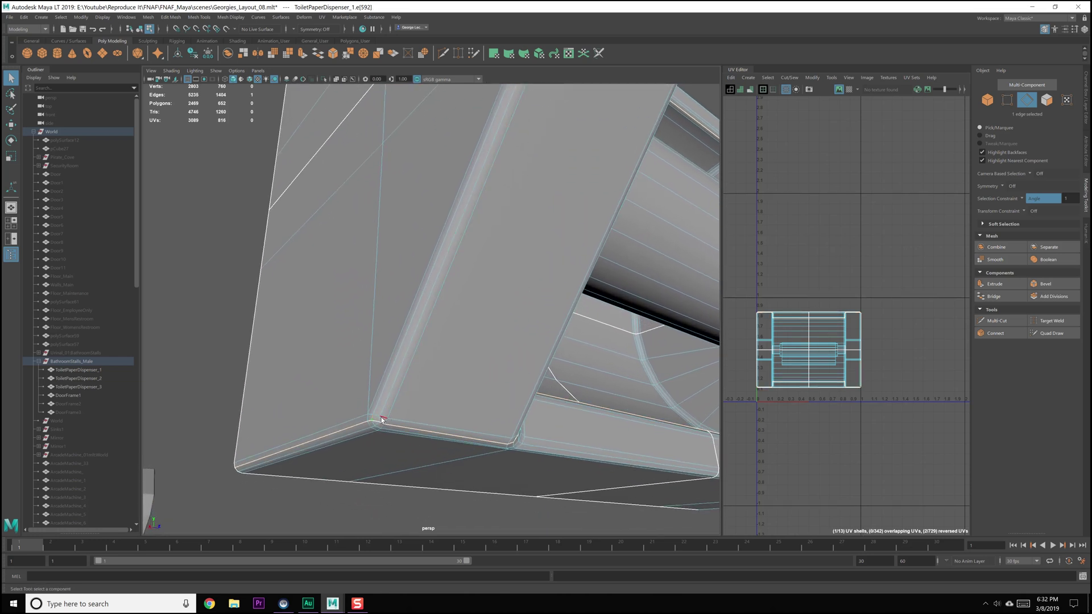
{"action": "left_click", "coordinate": [372, 420], "text": "shift"}
{"action": "left_click_drag", "start_coordinate": [372, 420], "coordinate": [460, 323], "text": "alt"}
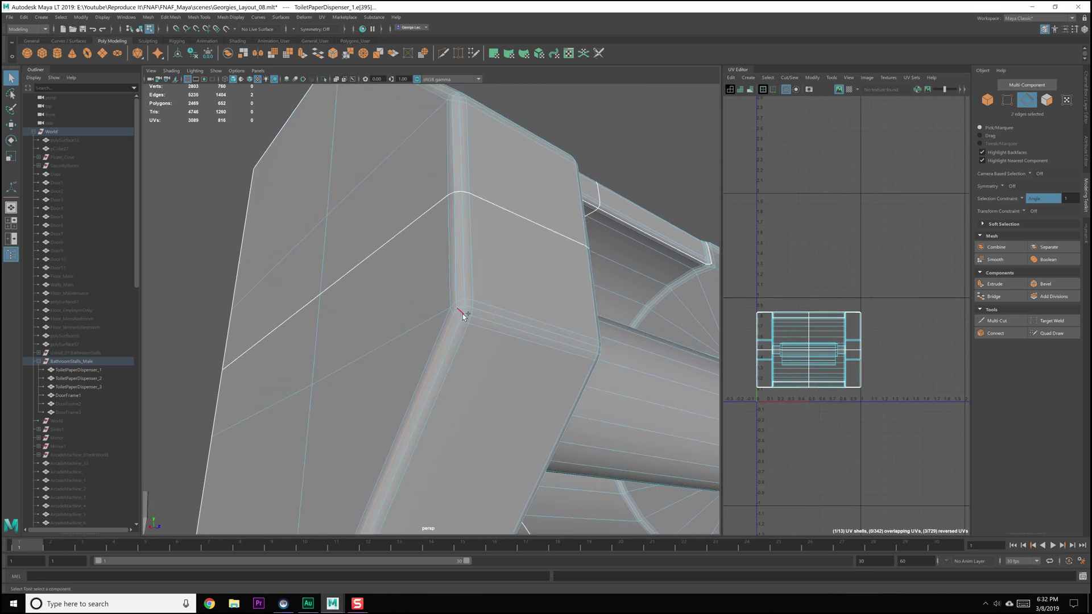
{"action": "left_click", "coordinate": [465, 300]}
{"action": "left_click", "coordinate": [466, 294], "text": "shift"}
{"action": "middle_click_drag", "start_coordinate": [452, 348], "coordinate": [479, 296], "text": "alt"}
{"action": "left_click", "coordinate": [473, 285], "text": "shift"}
{"action": "left_click_drag", "start_coordinate": [426, 443], "coordinate": [436, 353], "text": "alt"}
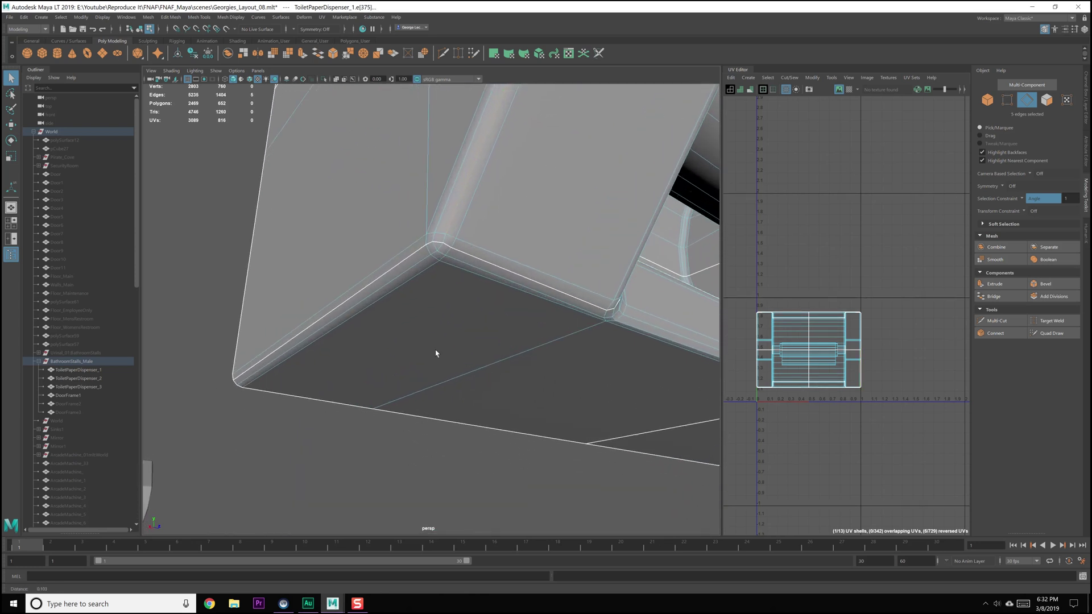
{"action": "left_click", "coordinate": [447, 241], "text": "shift"}
{"action": "left_click_drag", "start_coordinate": [454, 281], "coordinate": [451, 297], "text": "alt"}
{"action": "scroll", "coordinate": [447, 287], "scroll_direction": "down", "scroll_amount": 5}
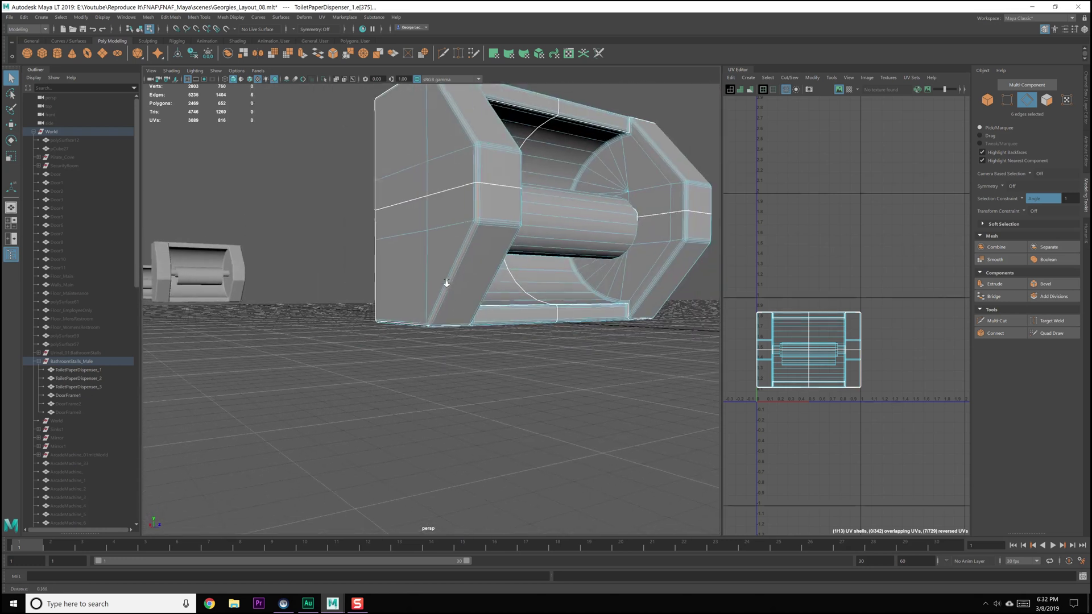
- Extend the edge selection up the same end piece's front outer corner, through the upper slanted bevel to the top corner
{"action": "middle_click_drag", "start_coordinate": [445, 284], "coordinate": [447, 293], "text": "alt"}
{"action": "left_click_drag", "start_coordinate": [448, 293], "coordinate": [465, 361], "text": "alt"}
{"action": "scroll", "coordinate": [465, 362], "scroll_direction": "up", "scroll_amount": 4}
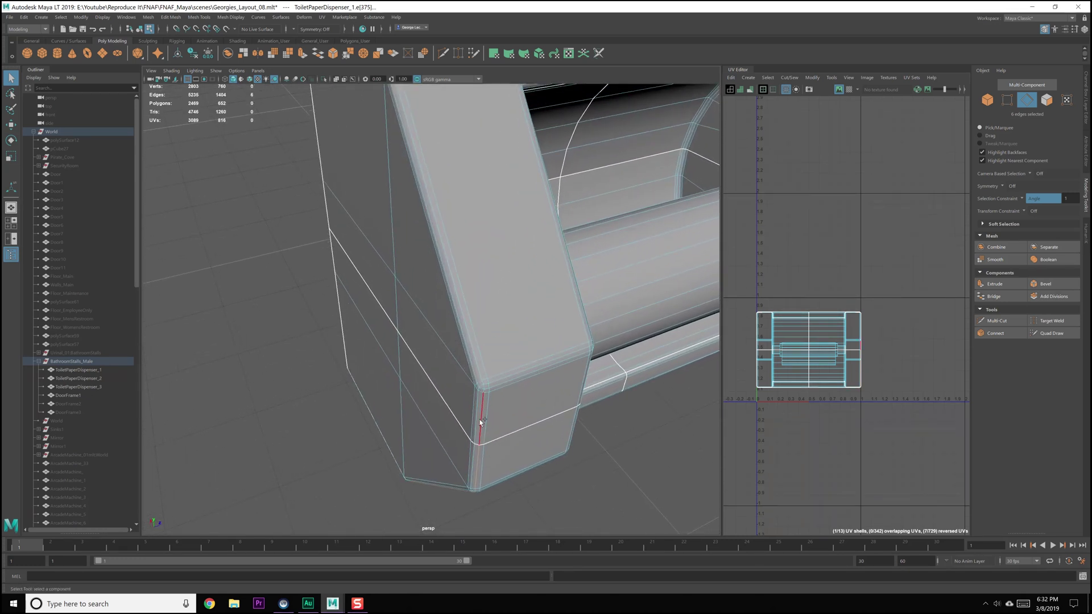
{"action": "left_click", "coordinate": [484, 391], "text": "shift"}
{"action": "left_click", "coordinate": [484, 390], "text": "shift"}
{"action": "left_click", "coordinate": [483, 380], "text": "shift"}
{"action": "left_click", "coordinate": [480, 370], "text": "shift"}
{"action": "left_click_drag", "start_coordinate": [444, 211], "coordinate": [449, 254], "text": "alt"}
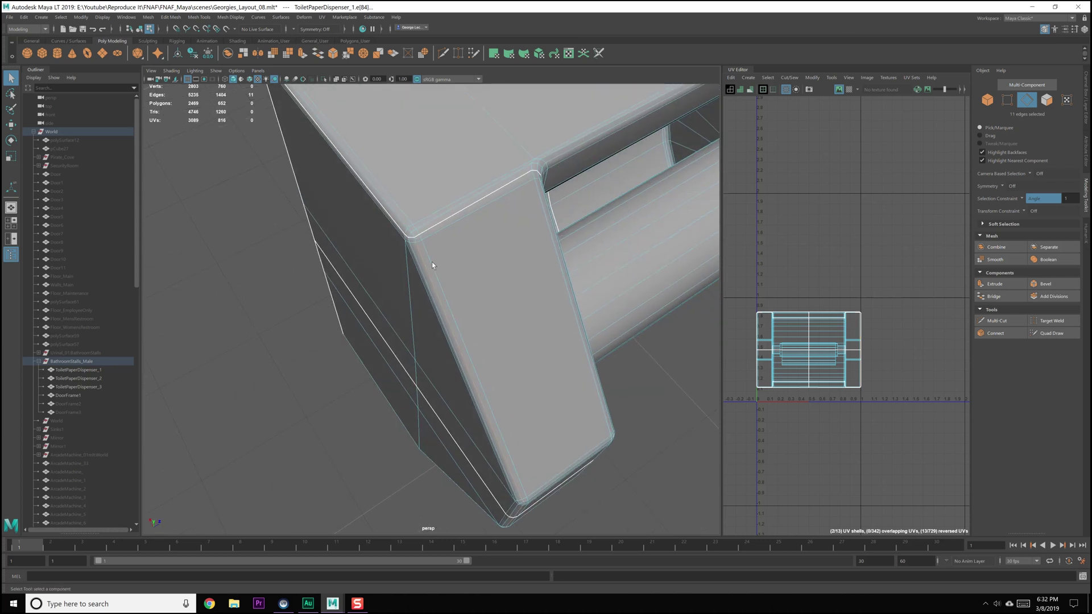
{"action": "left_click", "coordinate": [483, 274], "text": "shift"}
- Add the matching bevel edges on the opposite end piece's front outer corner, from the top corner down the middle section
{"action": "left_click_drag", "start_coordinate": [483, 274], "coordinate": [366, 285], "text": "alt"}
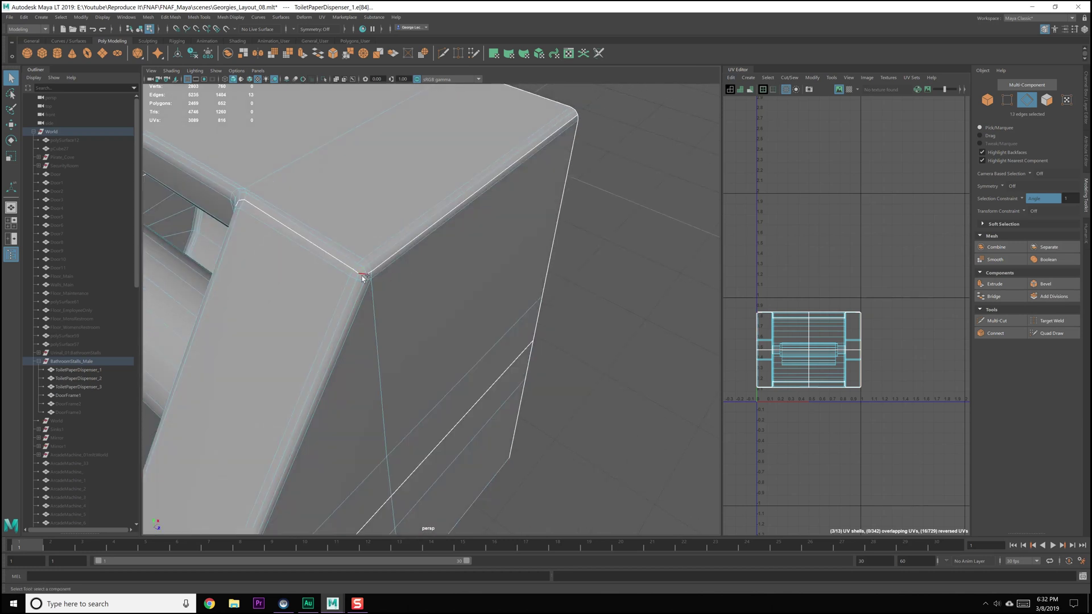
{"action": "key", "text": "ctrl+z"}
{"action": "left_click_drag", "start_coordinate": [350, 282], "coordinate": [377, 284], "text": "alt"}
{"action": "left_click_drag", "start_coordinate": [498, 278], "coordinate": [368, 264], "text": "alt"}
{"action": "left_click", "coordinate": [377, 285], "text": "shift"}
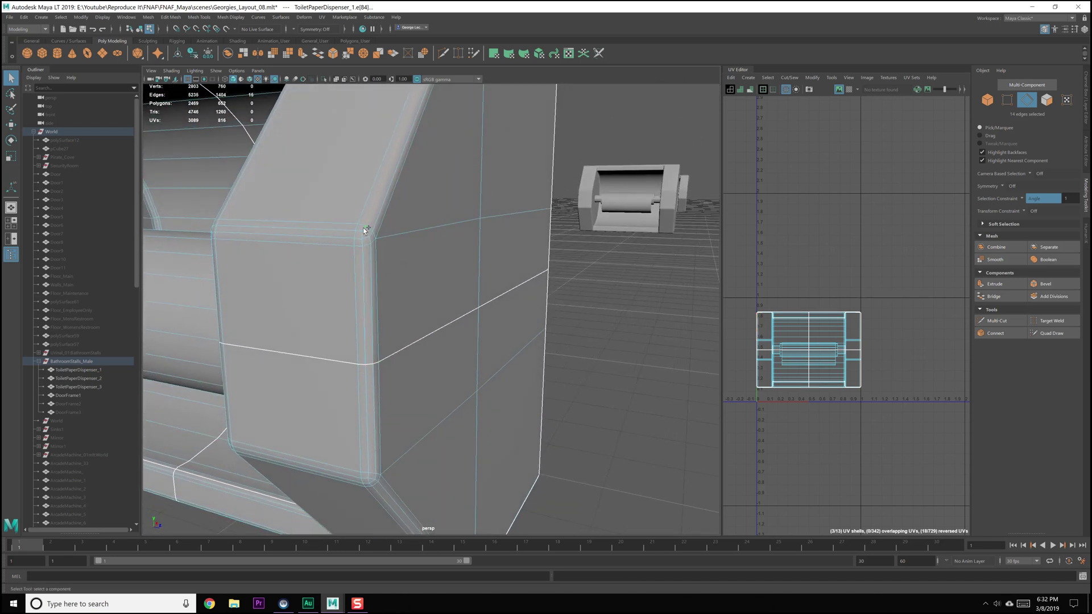
{"action": "left_click", "coordinate": [368, 263], "text": "shift"}
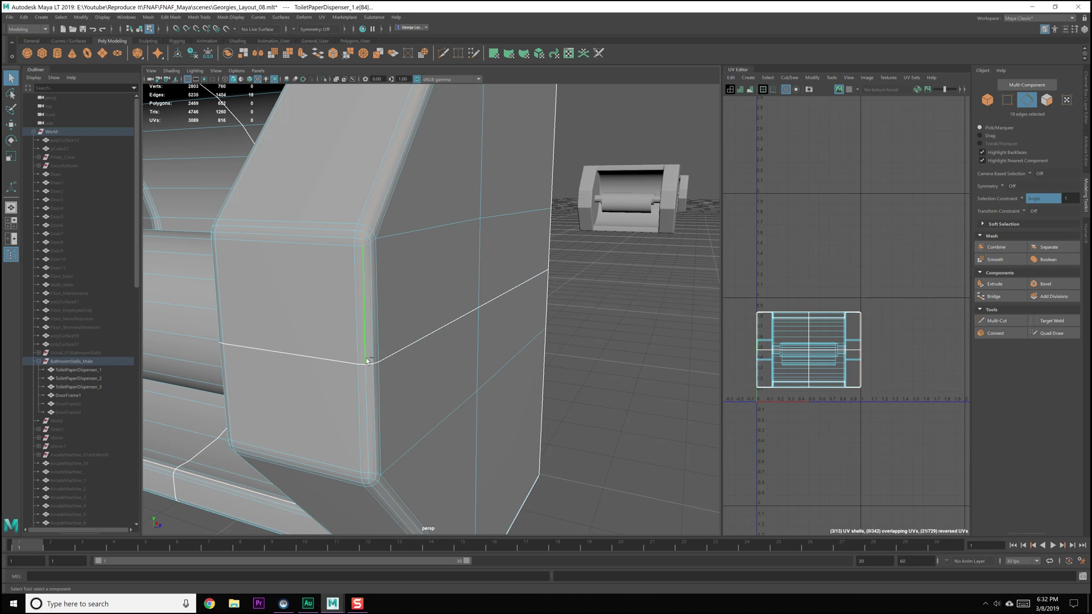
{"action": "left_click", "coordinate": [367, 379], "text": "shift"}
- Add the remaining lower bevel edges of that corner and cut the UVs along the front corners of both end pieces
{"action": "left_click_drag", "start_coordinate": [367, 380], "coordinate": [350, 212], "text": "alt"}
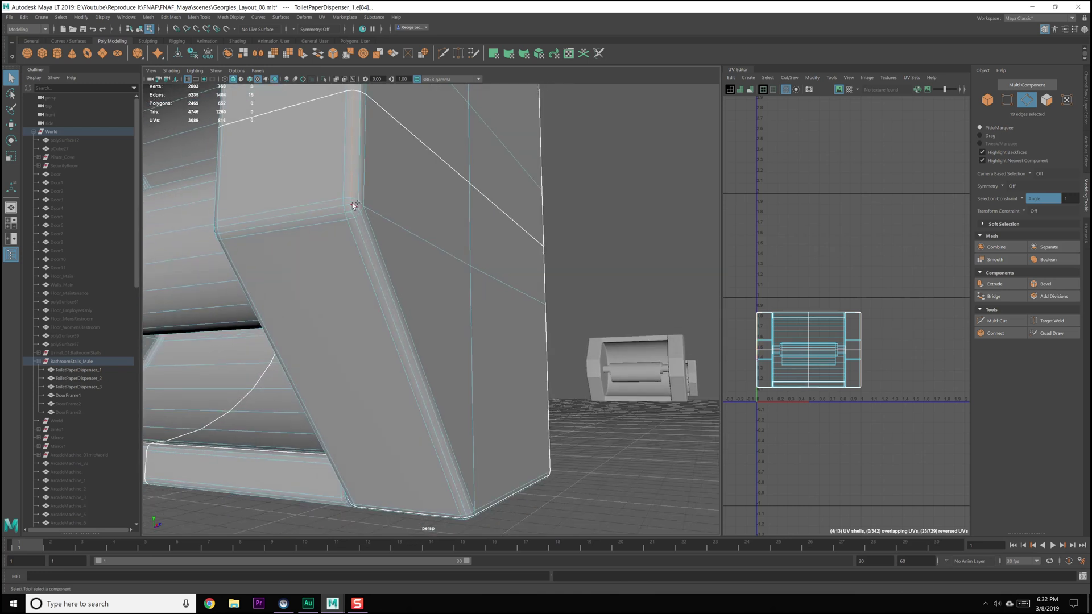
{"action": "left_click", "coordinate": [353, 214], "text": "shift"}
{"action": "left_click_drag", "start_coordinate": [352, 214], "coordinate": [409, 296], "text": "alt"}
{"action": "scroll", "coordinate": [409, 295], "scroll_direction": "up", "scroll_amount": 2}
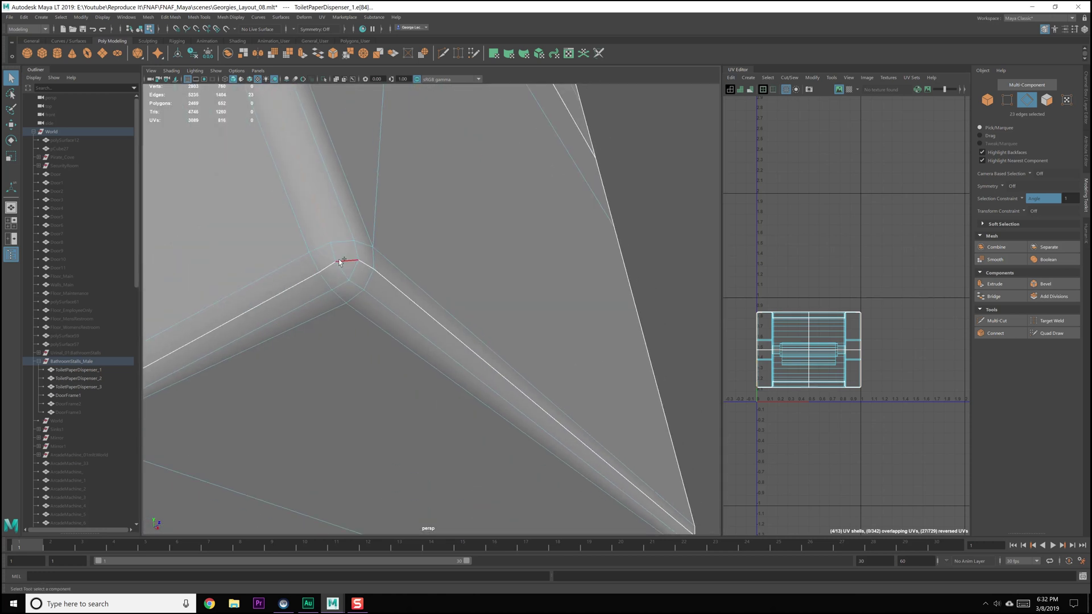
{"action": "left_click", "coordinate": [371, 282], "text": "shift"}
{"action": "key", "text": "f"}
{"action": "middle_click_drag", "start_coordinate": [780, 339], "coordinate": [804, 348], "text": "alt"}
{"action": "scroll", "coordinate": [804, 348], "scroll_direction": "down", "scroll_amount": 2}
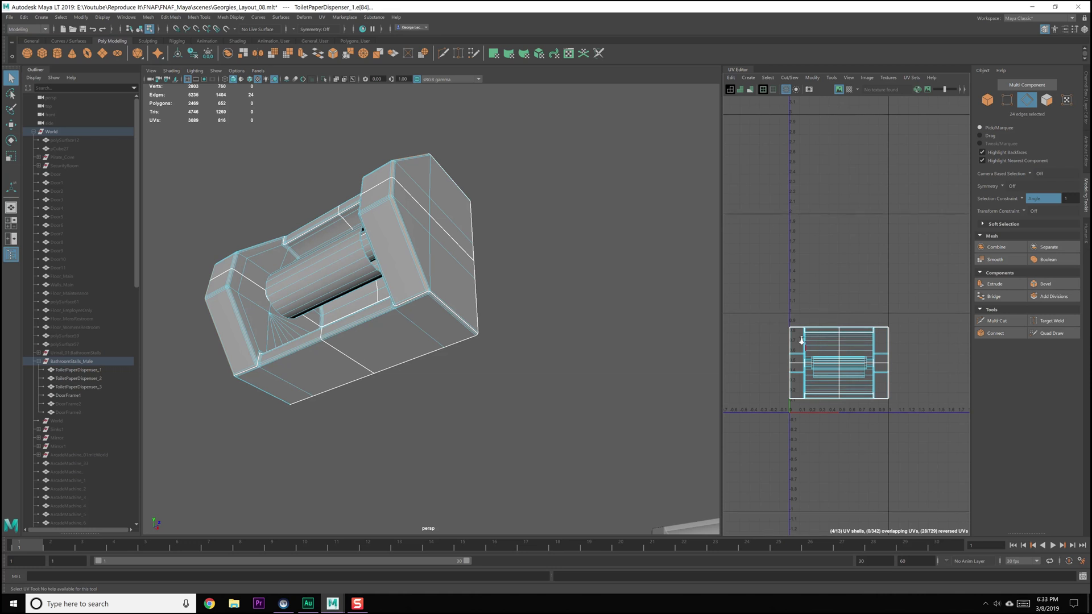
{"action": "right_click_drag", "start_coordinate": [820, 361], "coordinate": [801, 372], "text": "shift"}
- Try to planar-project the outer side of one end piece from the X axis using selected edges
{"action": "left_click", "coordinate": [565, 295]}
{"action": "left_click_drag", "start_coordinate": [480, 244], "coordinate": [411, 300], "text": "alt"}
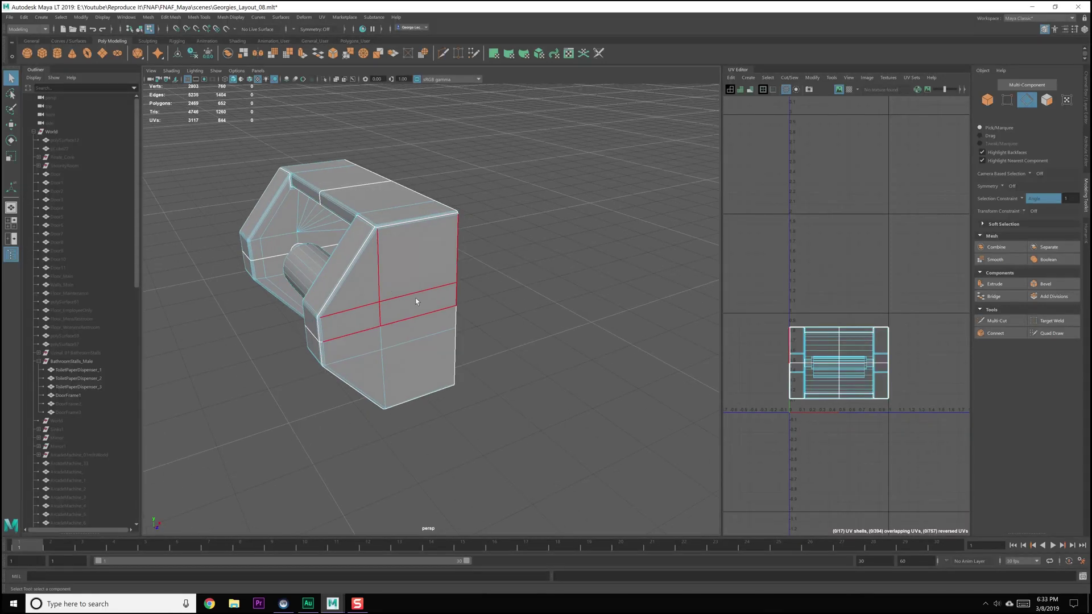
{"action": "left_click", "coordinate": [415, 310]}
{"action": "left_click_drag", "start_coordinate": [410, 350], "coordinate": [336, 313], "text": "alt"}
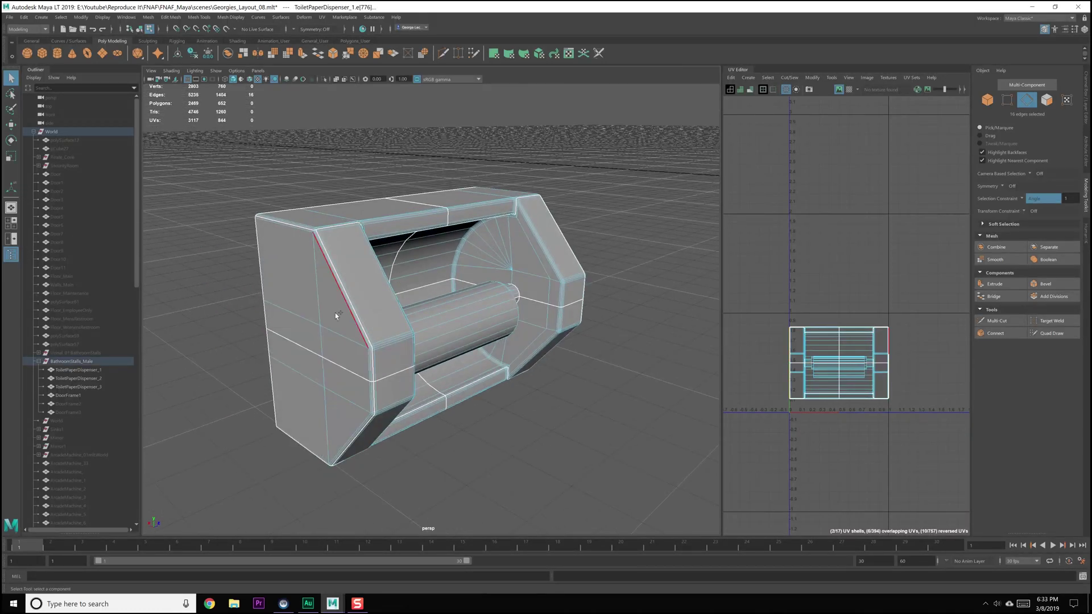
{"action": "left_click", "coordinate": [320, 383], "text": "shift"}
{"action": "left_click", "coordinate": [322, 17]}
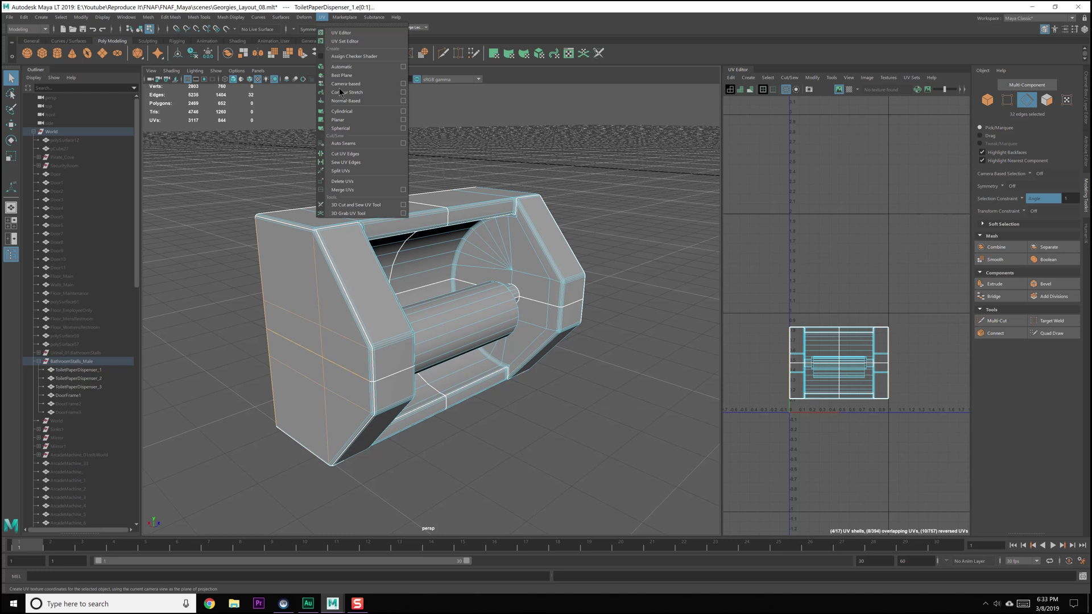
{"action": "left_click", "coordinate": [402, 128]}
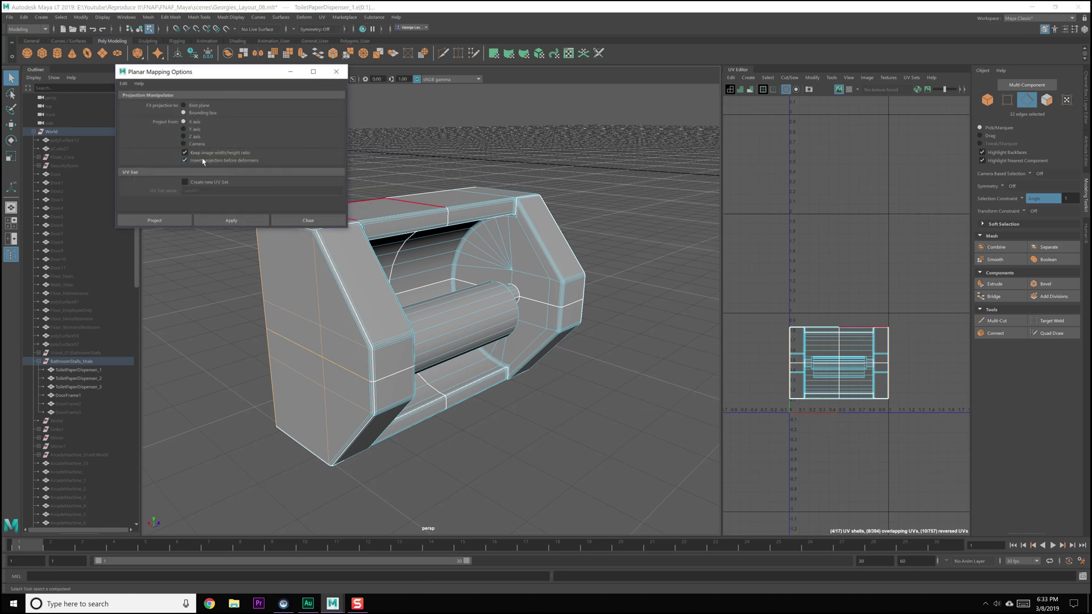
{"action": "left_click", "coordinate": [231, 220]}
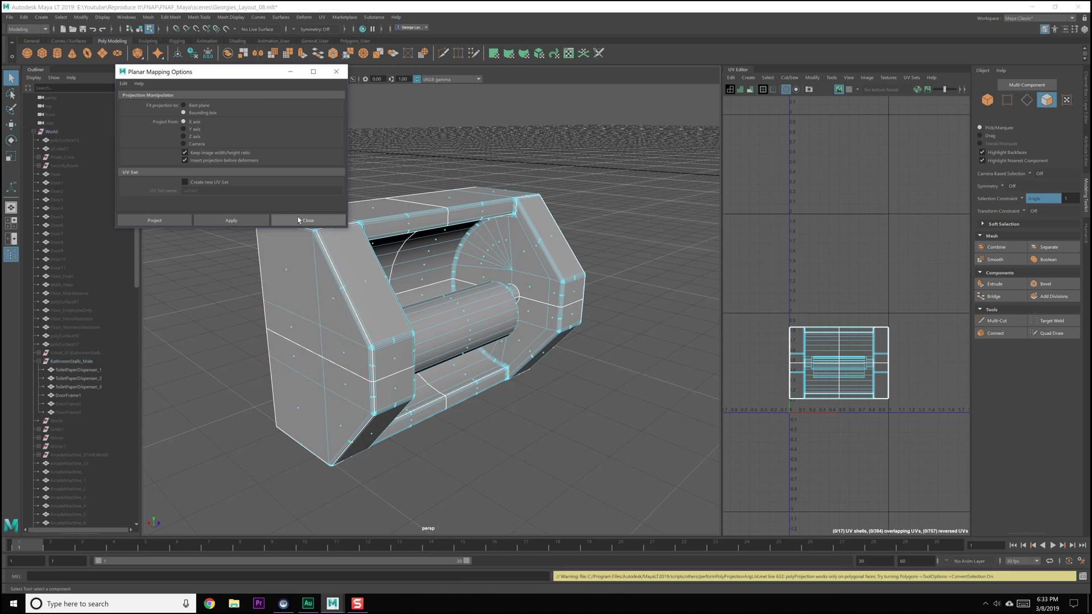
- Select that end piece's outer side faces, planar-project them from the Z axis and move the shell beside the other UVs
{"action": "left_click", "coordinate": [327, 296]}
{"action": "left_click", "coordinate": [299, 270], "text": "shift"}
{"action": "left_click", "coordinate": [231, 220]}
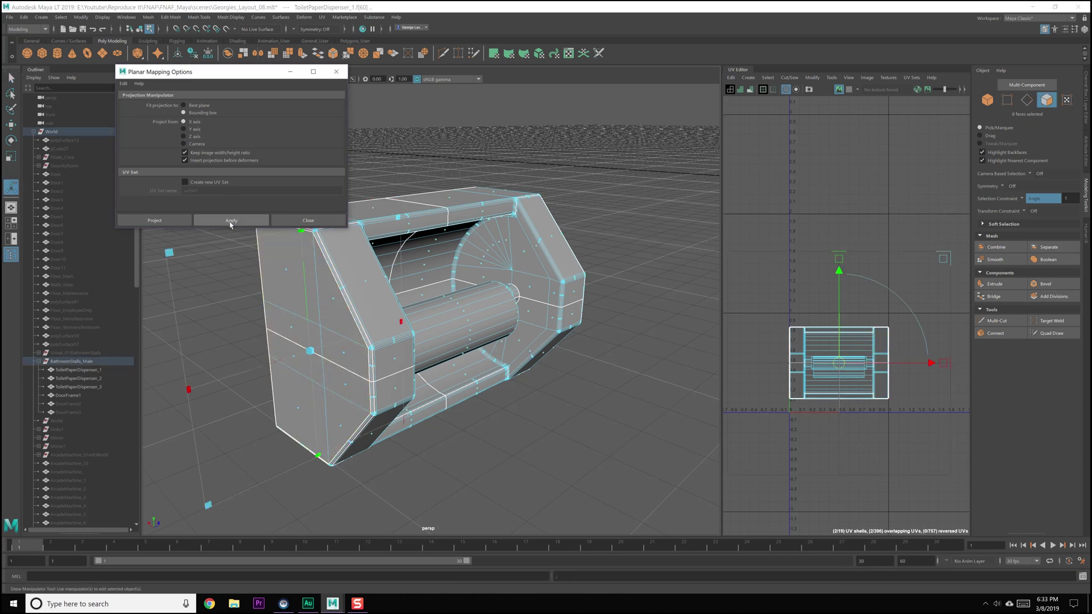
{"action": "left_click", "coordinate": [230, 220]}
{"action": "left_click_drag", "start_coordinate": [926, 365], "coordinate": [1010, 364]}
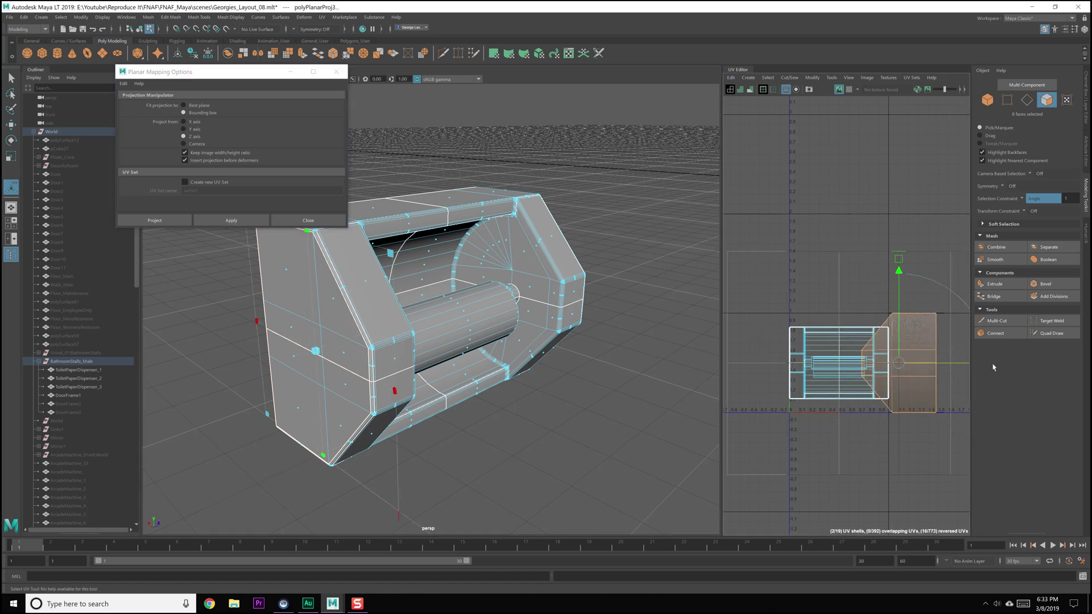
{"action": "left_click", "coordinate": [622, 365]}
{"action": "key", "text": "q"}
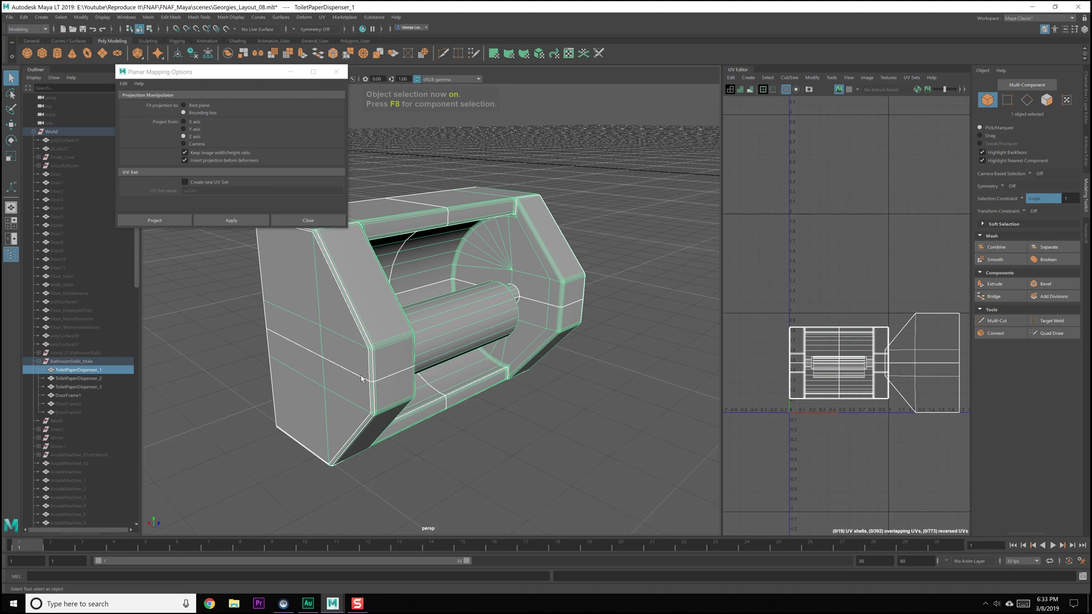
{"action": "key", "text": "F8"}
{"action": "left_click", "coordinate": [430, 435]}
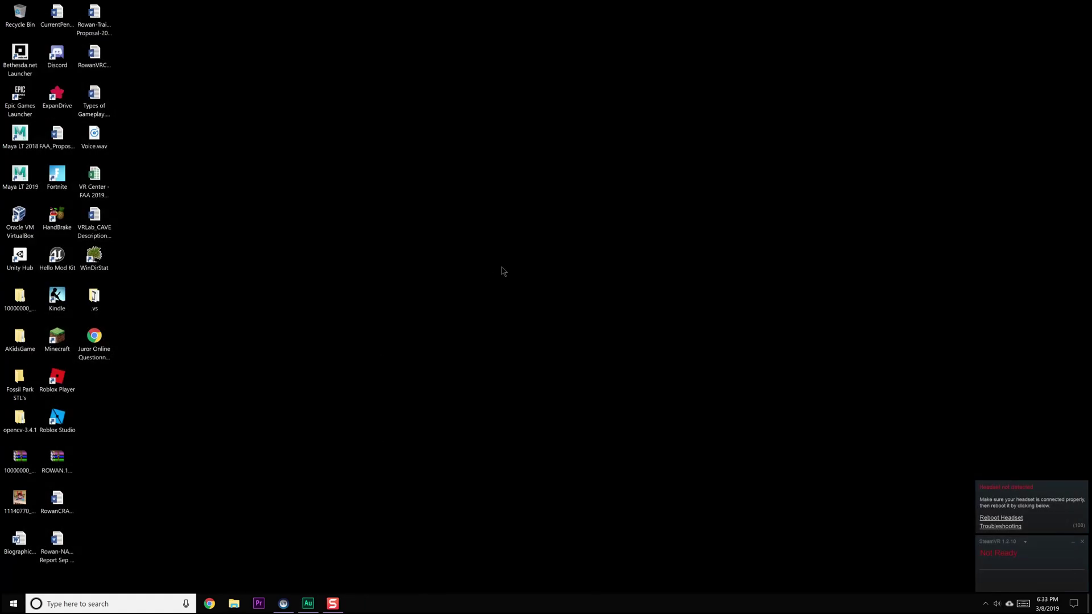
- Relaunch Maya LT 2019 and reopen the recent scene Georgies_Layout_08.mlt
{"action": "double_click", "coordinate": [20, 177]}
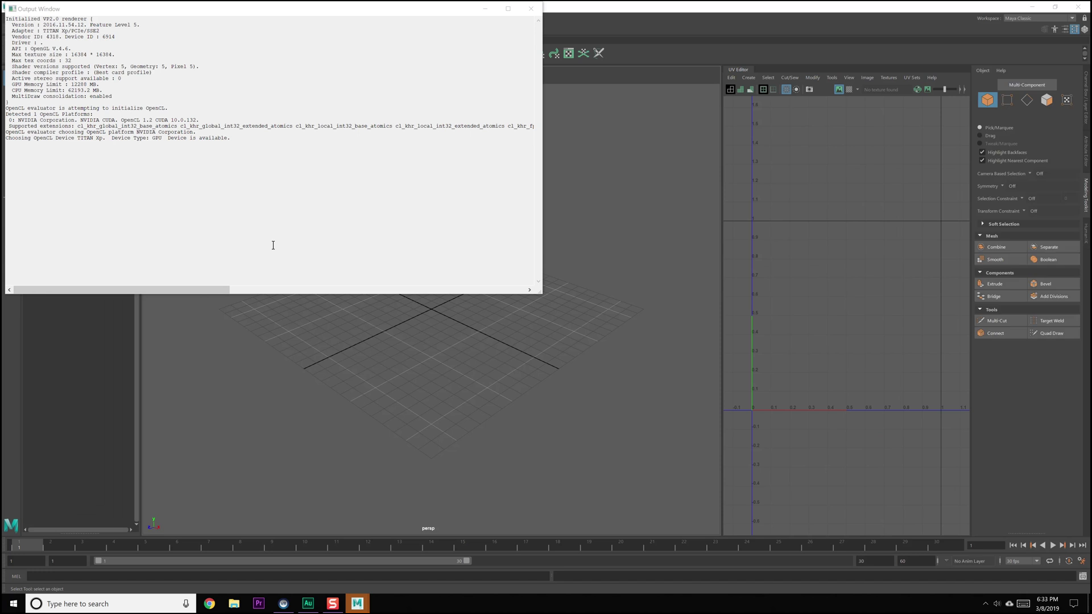
{"action": "left_click", "coordinate": [544, 338]}
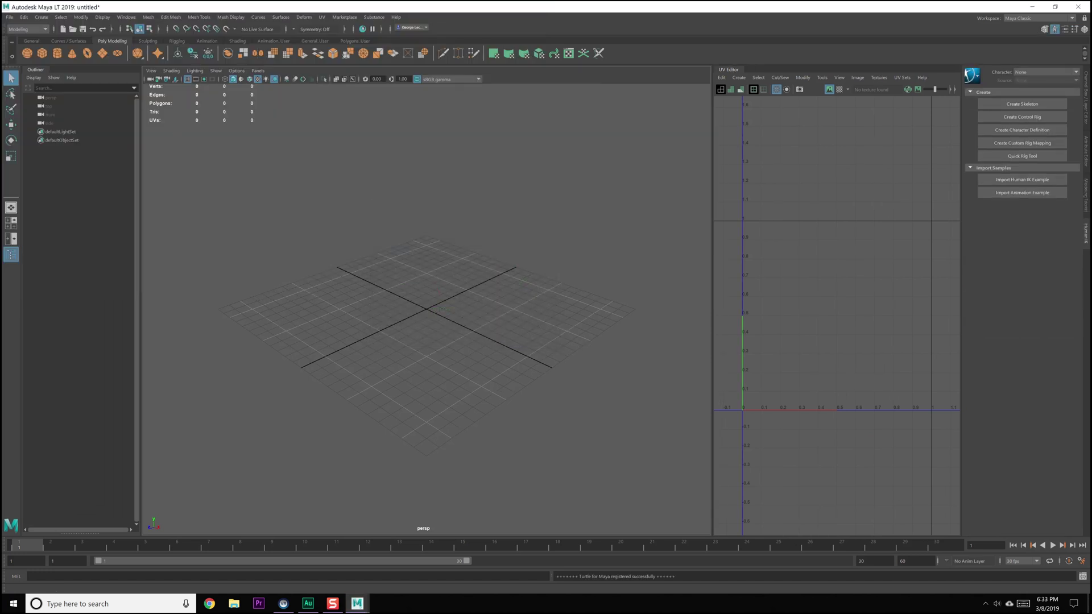
{"action": "left_click", "coordinate": [10, 17]}
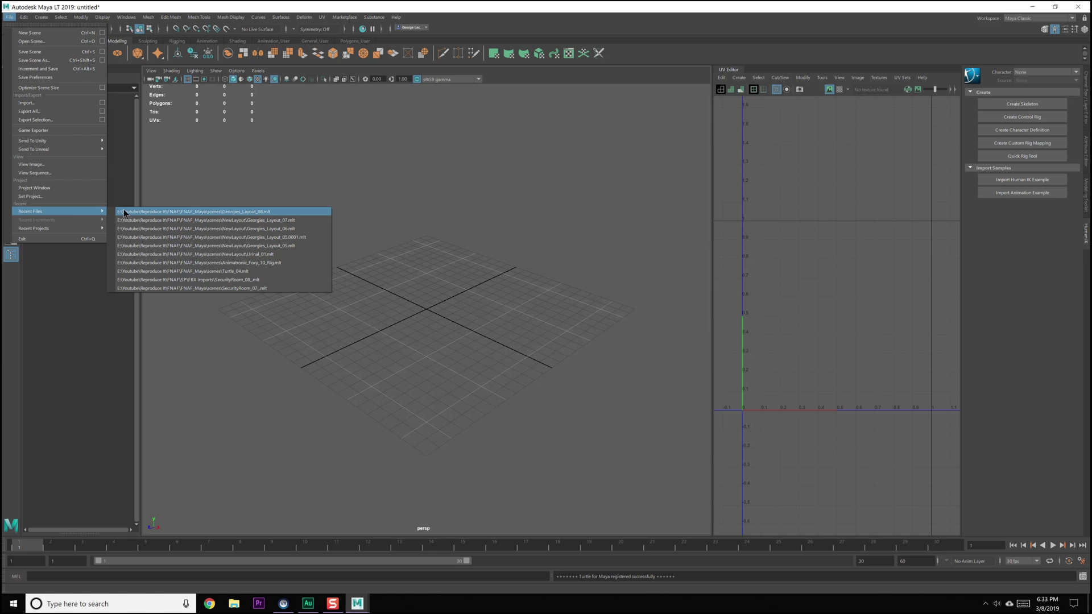
{"action": "left_click", "coordinate": [124, 211]}
{"action": "left_click", "coordinate": [541, 307]}
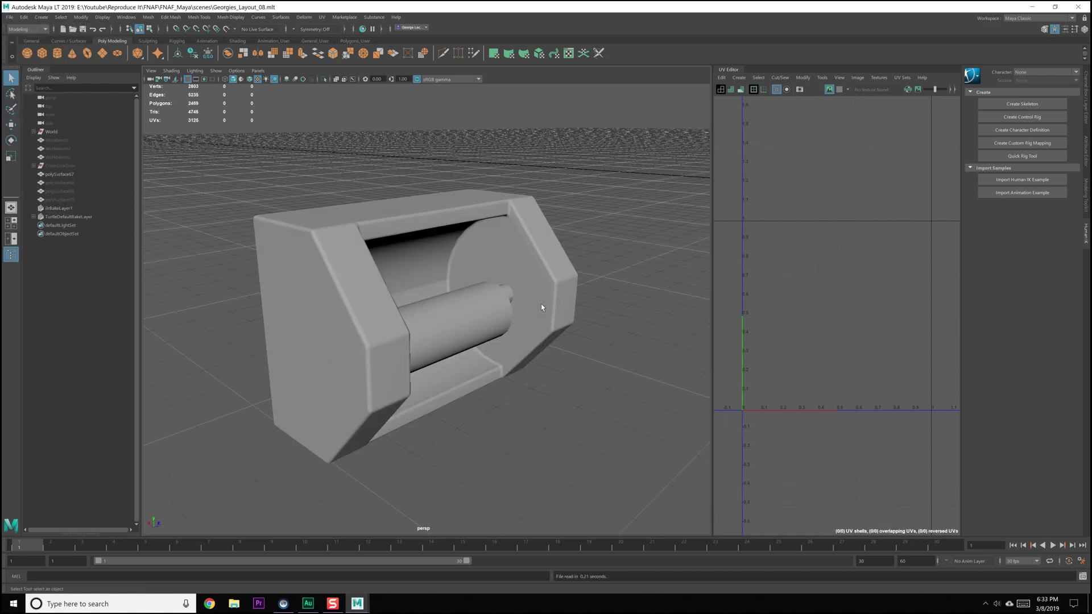
- Merge all vertices of the toilet paper dispenser with a threshold of 0.0001
{"action": "right_click_drag", "start_coordinate": [366, 310], "coordinate": [341, 304]}
{"action": "scroll", "coordinate": [341, 303], "scroll_direction": "down", "scroll_amount": 3}
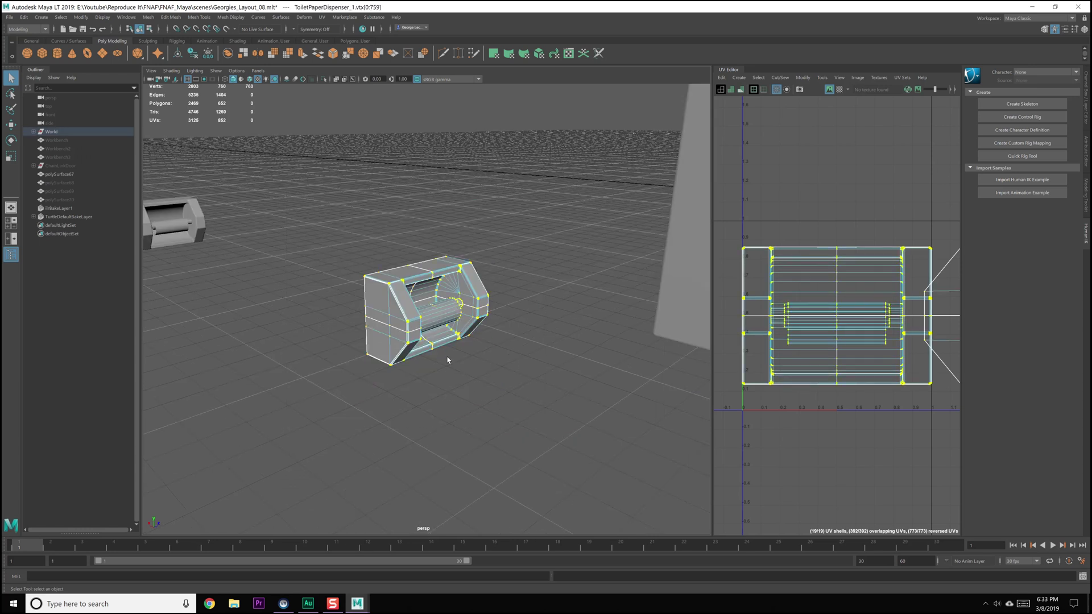
{"action": "scroll", "coordinate": [447, 356], "scroll_direction": "up", "scroll_amount": 5}
{"action": "scroll", "coordinate": [404, 278], "scroll_direction": "down", "scroll_amount": 2}
{"action": "scroll", "coordinate": [853, 316], "scroll_direction": "down", "scroll_amount": 4}
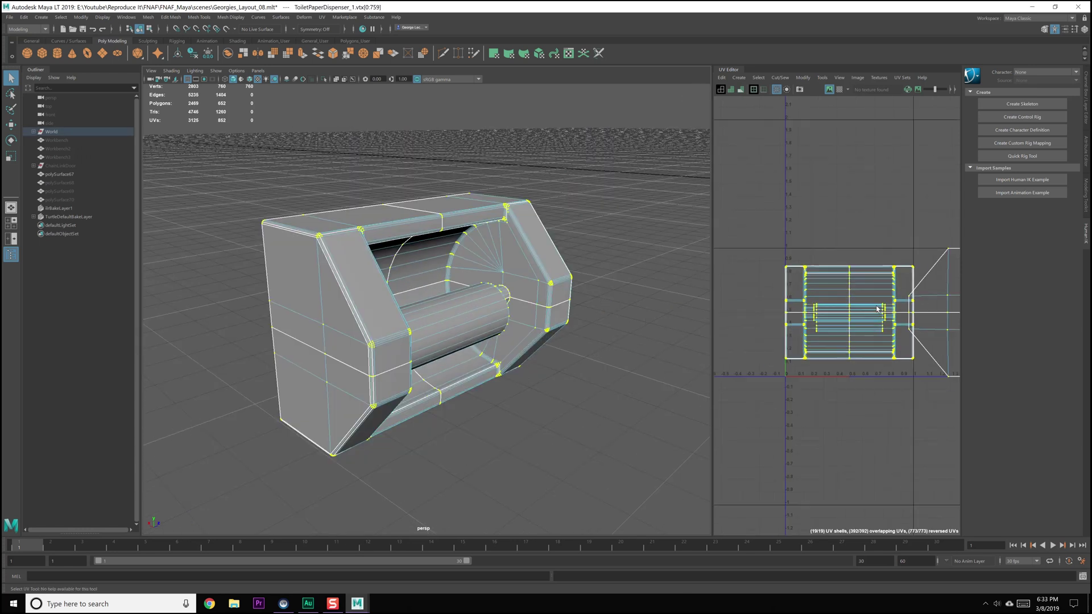
{"action": "scroll", "coordinate": [921, 318], "scroll_direction": "up", "scroll_amount": 3}
{"action": "right_click_drag", "start_coordinate": [353, 249], "coordinate": [353, 252], "text": "shift"}
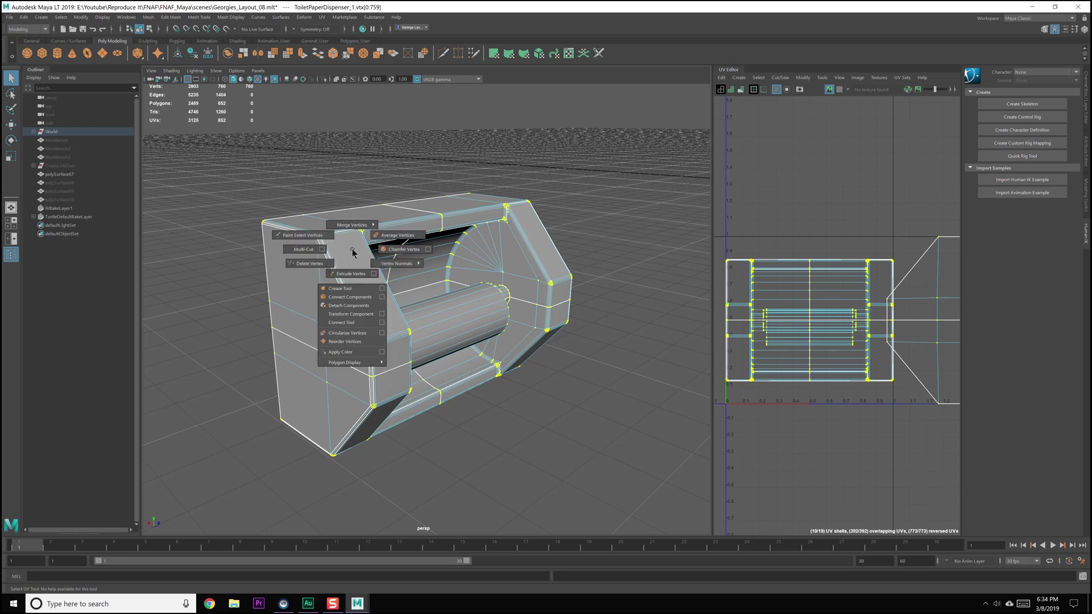
{"action": "right_click", "coordinate": [352, 249]}
{"action": "right_click_drag", "start_coordinate": [417, 274], "coordinate": [489, 213], "text": "shift"}
{"action": "scroll", "coordinate": [374, 247], "scroll_direction": "up", "scroll_amount": 5}
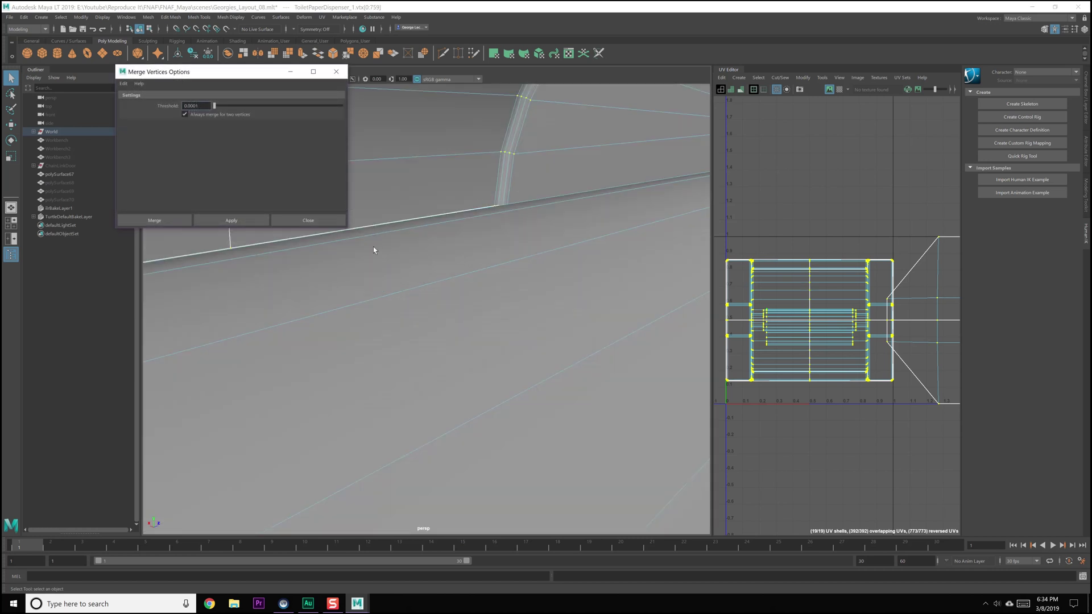
{"action": "scroll", "coordinate": [484, 257], "scroll_direction": "down", "scroll_amount": 5}
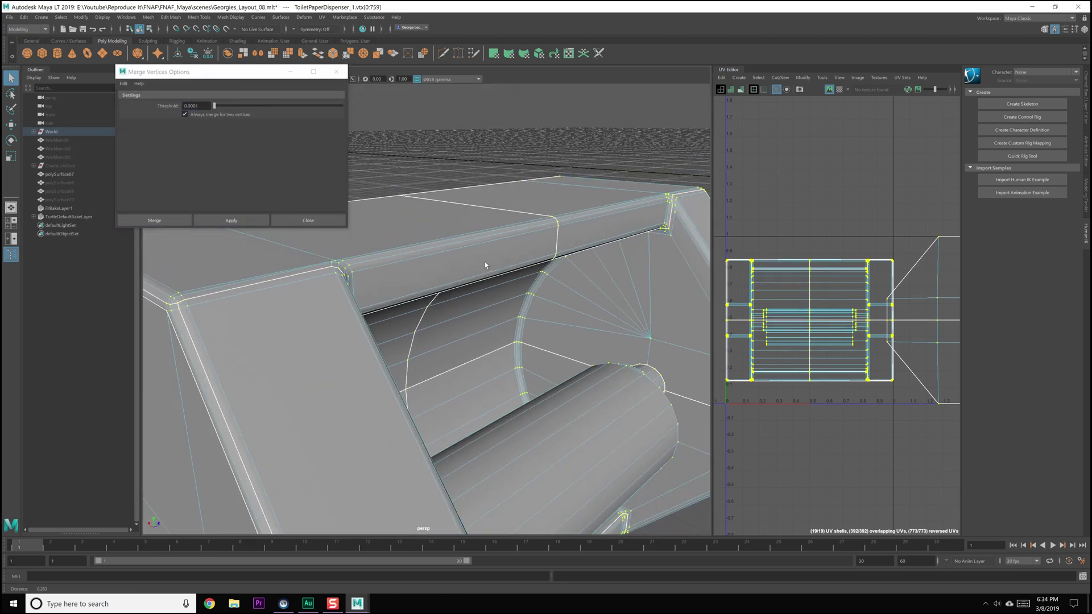
{"action": "left_click", "coordinate": [230, 220]}
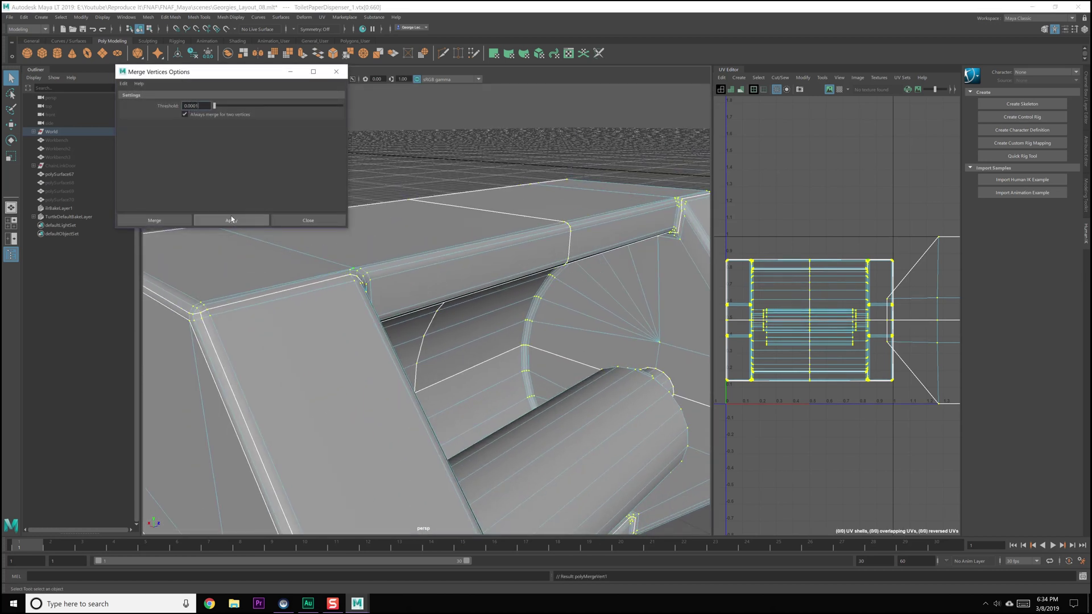
{"action": "left_click", "coordinate": [307, 220]}
- Return the dispenser to object mode, show its channel attributes and delete its construction history
{"action": "scroll", "coordinate": [403, 385], "scroll_direction": "down", "scroll_amount": 5}
{"action": "key", "text": "F8"}
{"action": "left_click", "coordinate": [405, 314]}
{"action": "left_click", "coordinate": [1074, 29]}
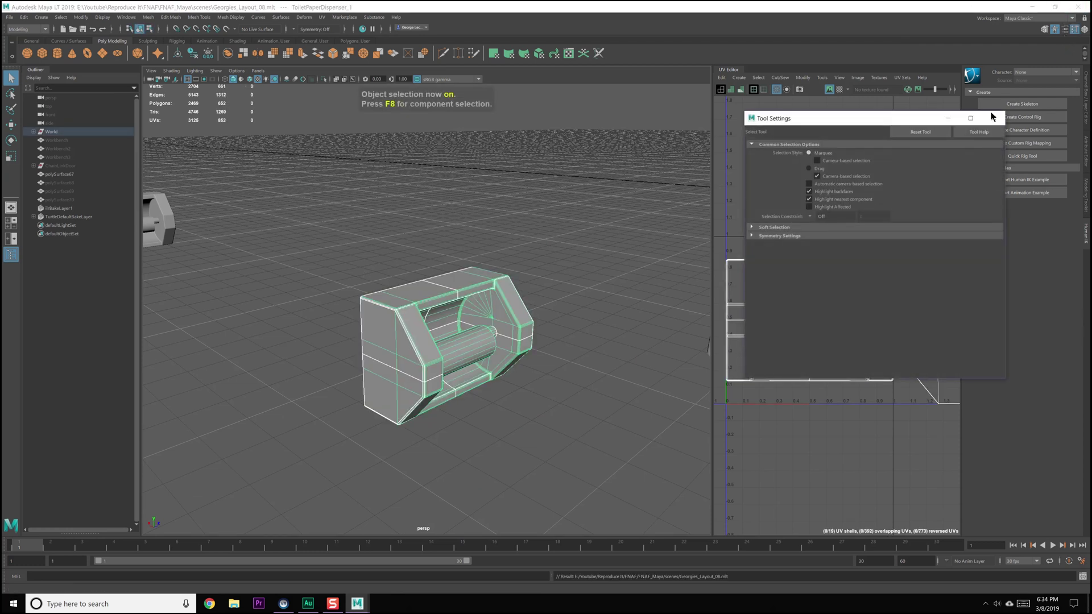
{"action": "left_click", "coordinate": [1074, 30]}
{"action": "left_click", "coordinate": [1082, 30]}
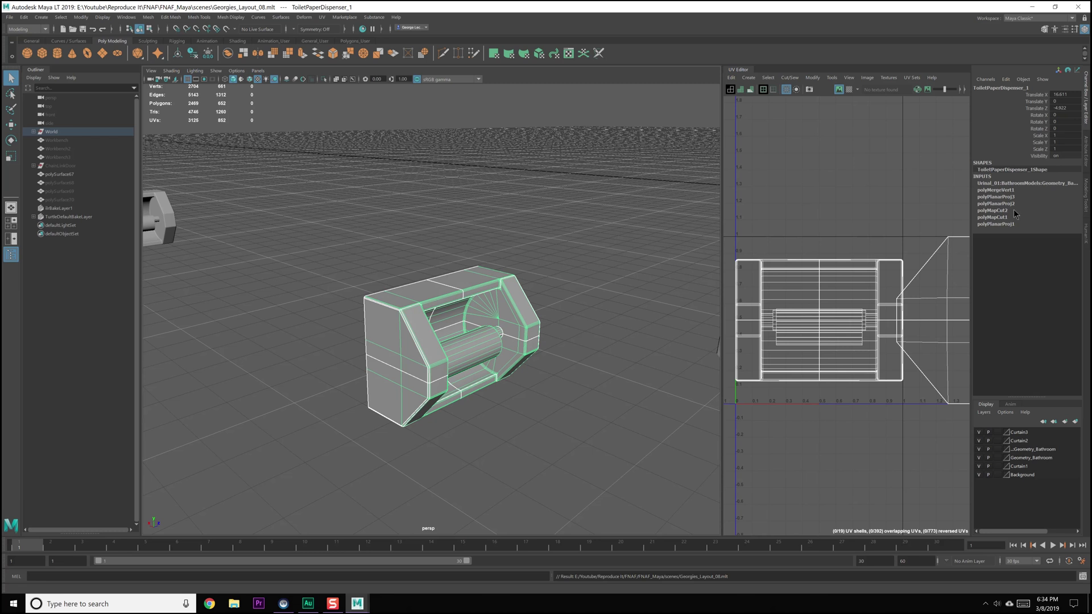
{"action": "left_click", "coordinate": [22, 17]}
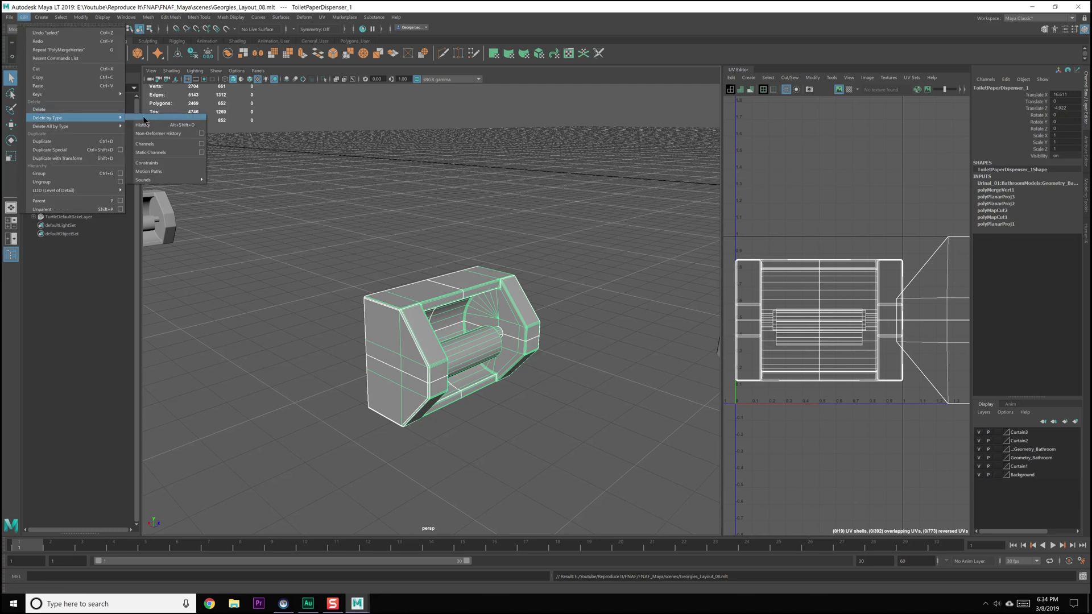
{"action": "left_click", "coordinate": [171, 125]}
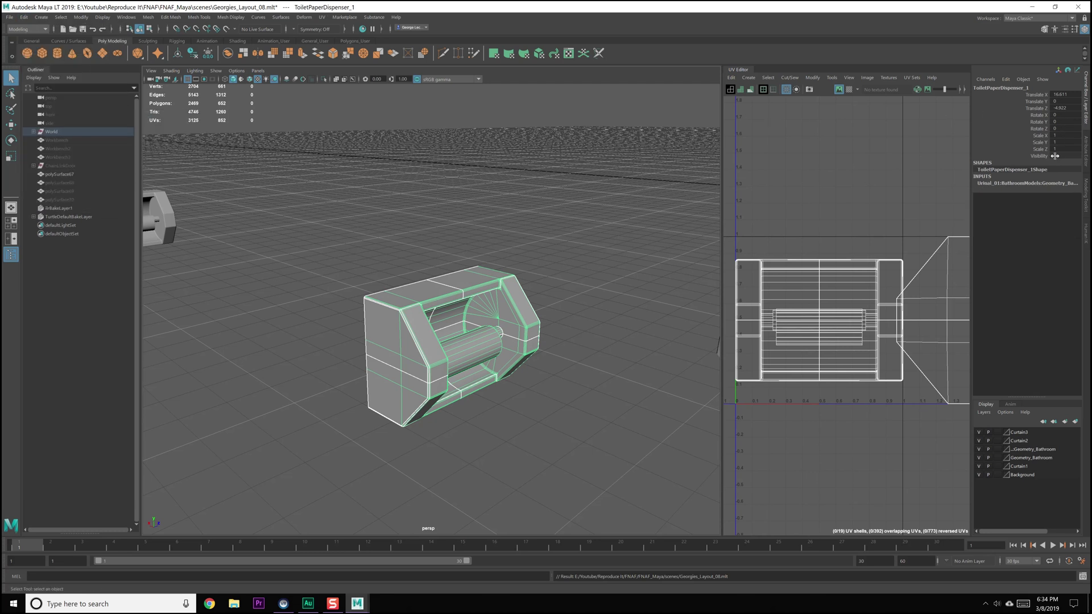
- Select the outer side faces of both dispenser end pieces in face mode
{"action": "right_click", "coordinate": [417, 344]}
{"action": "scroll", "coordinate": [414, 347], "scroll_direction": "up", "scroll_amount": 2}
{"action": "right_click_drag", "start_coordinate": [399, 347], "coordinate": [400, 374]}
{"action": "left_click", "coordinate": [402, 359]}
{"action": "left_click", "coordinate": [414, 412], "text": "shift"}
{"action": "left_click_drag", "start_coordinate": [414, 412], "coordinate": [434, 392], "text": "alt"}
{"action": "left_click", "coordinate": [417, 310], "text": "shift"}
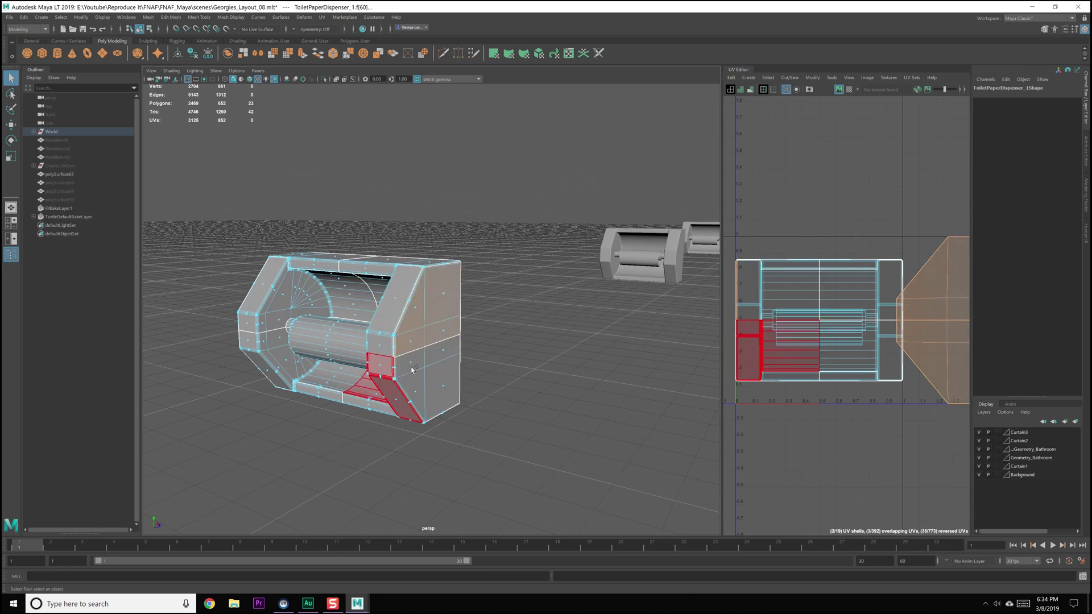
{"action": "left_click", "coordinate": [415, 367], "text": "shift"}
- Planar-project the selected end faces from the Z axis and move their UVs clear of the remaining layout
{"action": "left_click", "coordinate": [731, 78]}
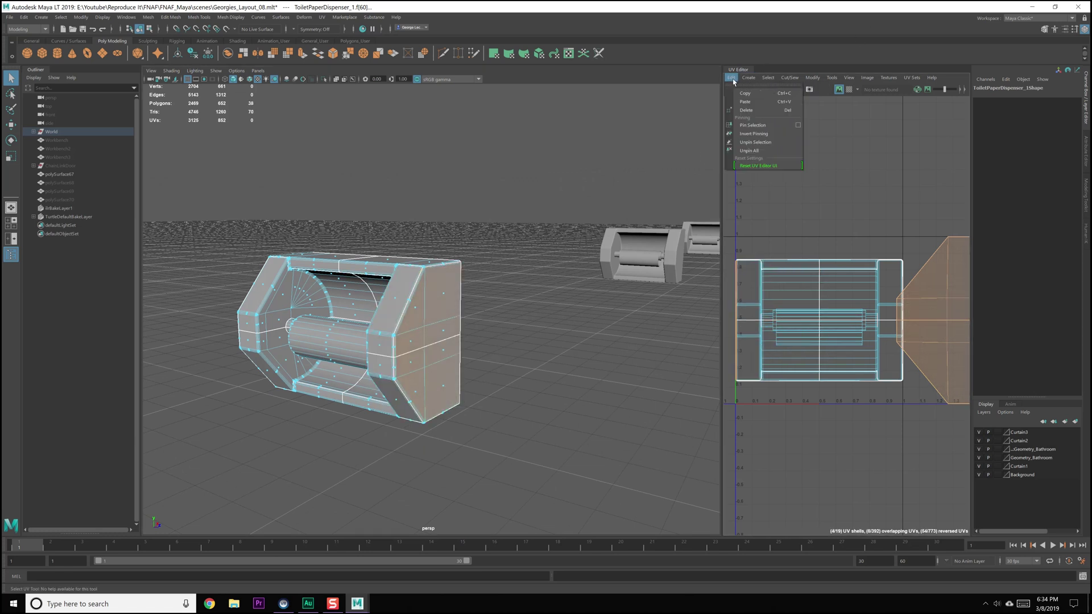
{"action": "mouse_move", "coordinate": [746, 81]}
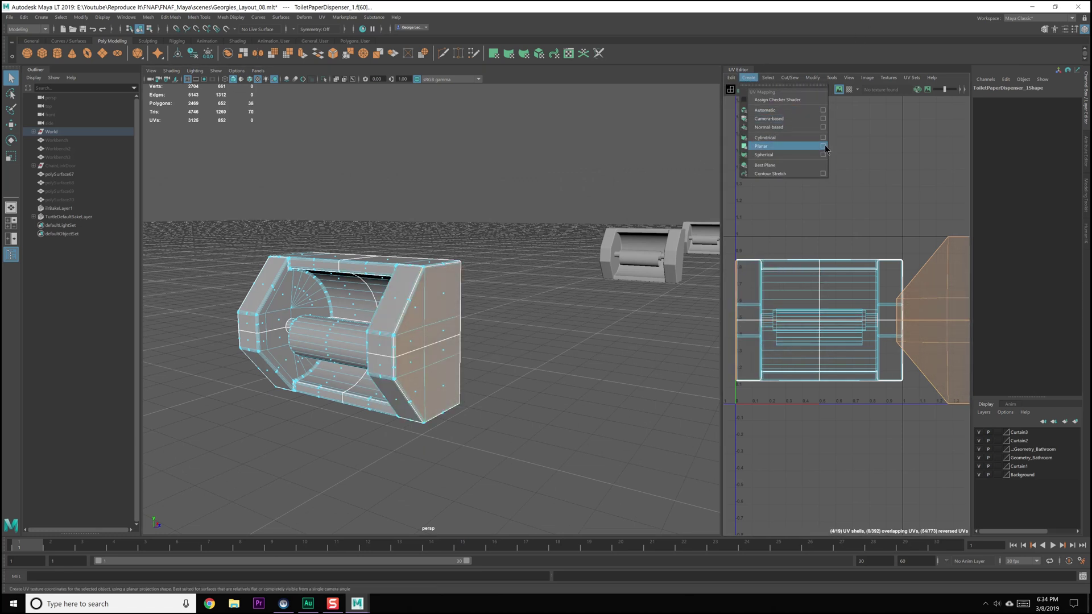
{"action": "left_click", "coordinate": [823, 146]}
{"action": "left_click", "coordinate": [264, 226]}
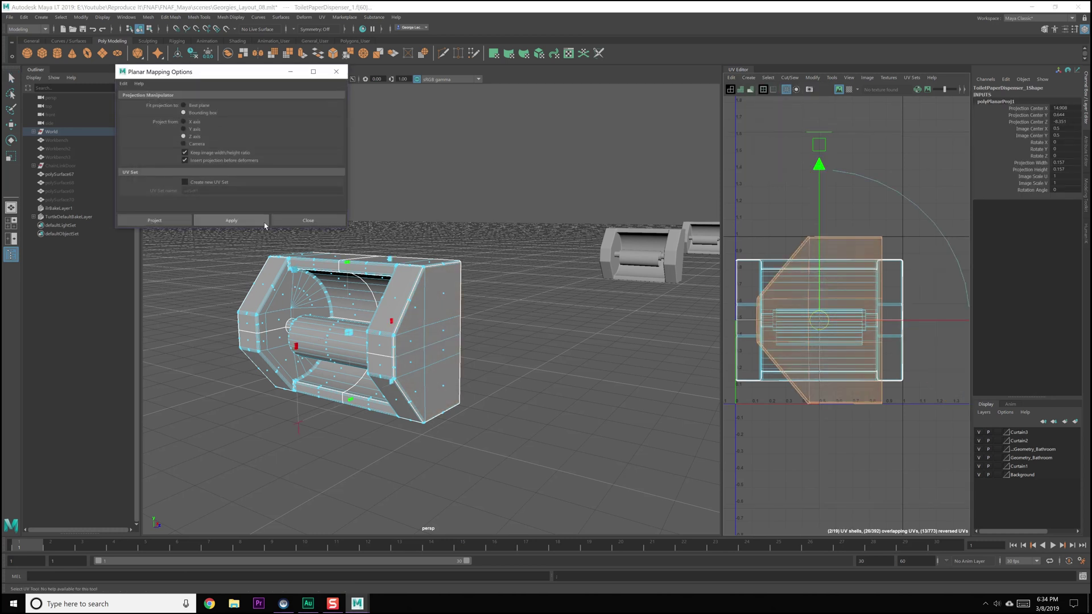
{"action": "left_click", "coordinate": [312, 224]}
{"action": "middle_click_drag", "start_coordinate": [838, 279], "coordinate": [773, 280], "text": "alt"}
{"action": "scroll", "coordinate": [833, 294], "scroll_direction": "down", "scroll_amount": 2}
{"action": "left_click_drag", "start_coordinate": [898, 317], "coordinate": [1041, 324]}
{"action": "left_click_drag", "start_coordinate": [382, 256], "coordinate": [437, 285], "text": "alt"}
{"action": "key", "text": "q"}
{"action": "scroll", "coordinate": [438, 290], "scroll_direction": "up", "scroll_amount": 4}
{"action": "left_click_drag", "start_coordinate": [406, 335], "coordinate": [444, 292], "text": "alt"}
{"action": "left_click_drag", "start_coordinate": [460, 203], "coordinate": [455, 221], "text": "alt"}
{"action": "left_click", "coordinate": [497, 193]}
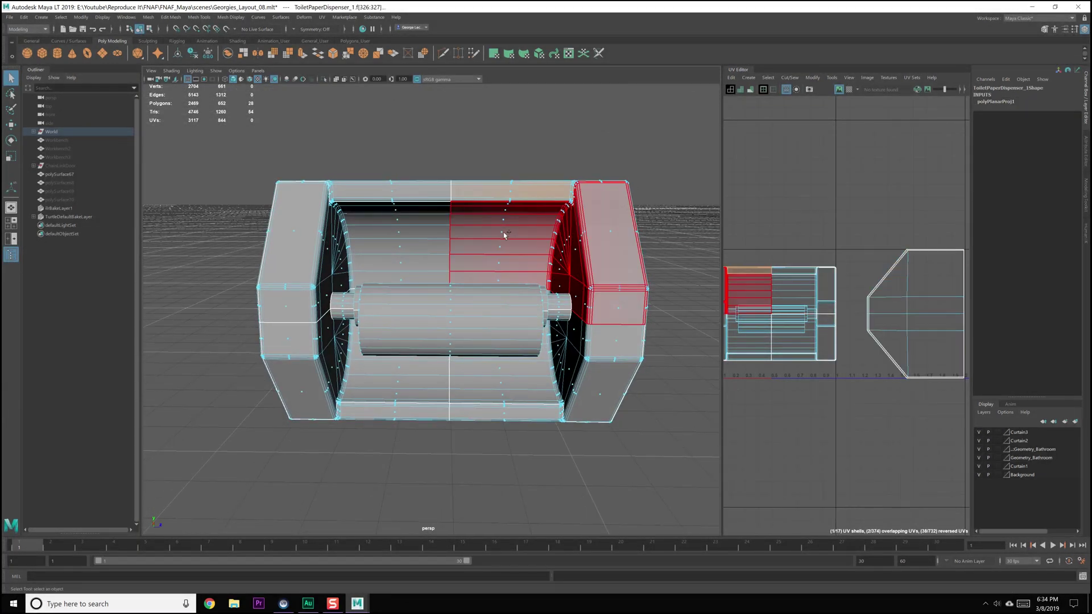
{"action": "double_click", "coordinate": [503, 233]}
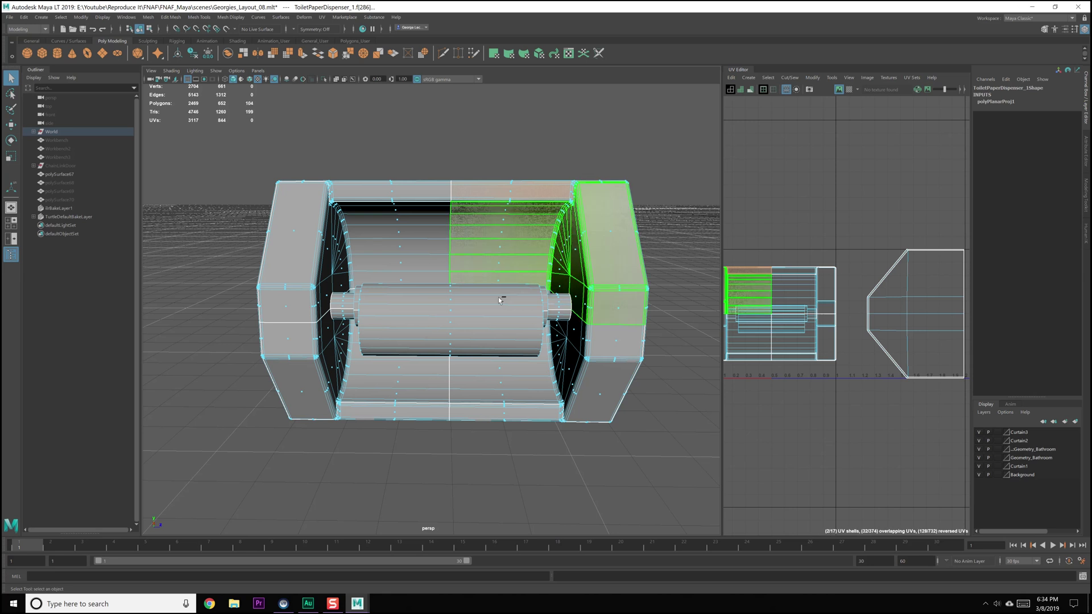
{"action": "left_click", "coordinate": [390, 374], "text": "shift"}
{"action": "left_click", "coordinate": [392, 247], "text": "shift"}
{"action": "left_click_drag", "start_coordinate": [418, 231], "coordinate": [483, 246], "text": "alt"}
- Select all four sections of faces covering the end-piece fronts and the inner recess, leaving out the roll and front rims
{"action": "left_click", "coordinate": [520, 233]}
{"action": "left_click_drag", "start_coordinate": [525, 294], "coordinate": [511, 267], "text": "alt"}
{"action": "left_click", "coordinate": [515, 228]}
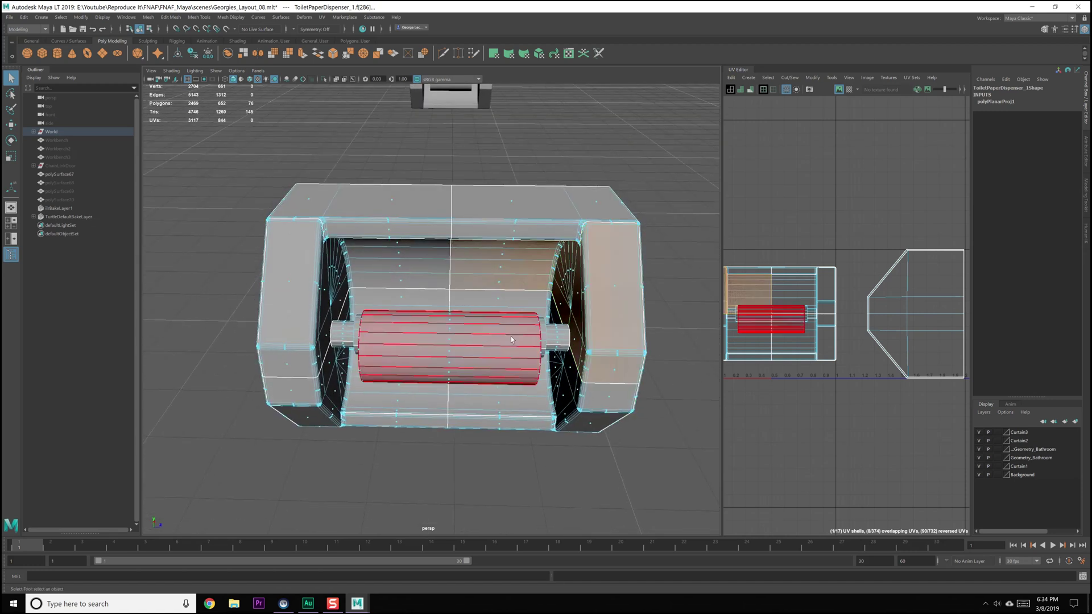
{"action": "left_click", "coordinate": [498, 401], "text": "shift"}
{"action": "left_click", "coordinate": [402, 269], "text": "shift"}
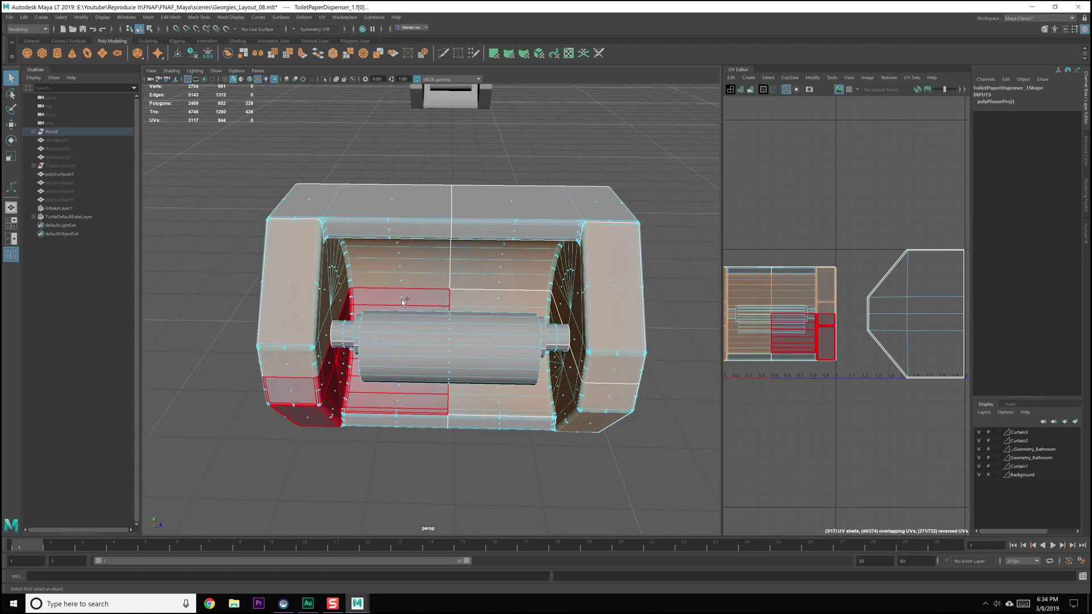
{"action": "left_click", "coordinate": [405, 299], "text": "shift"}
- Planar-project the selected front and recess faces from the X axis and move their UV shell above the other shells
{"action": "left_click", "coordinate": [748, 77]}
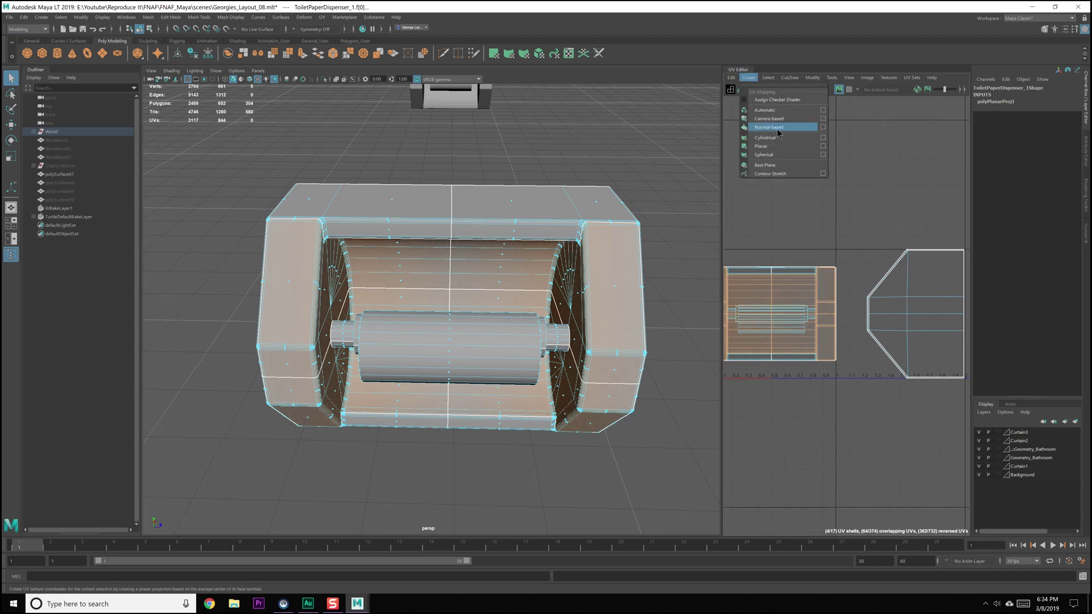
{"action": "left_click", "coordinate": [823, 146]}
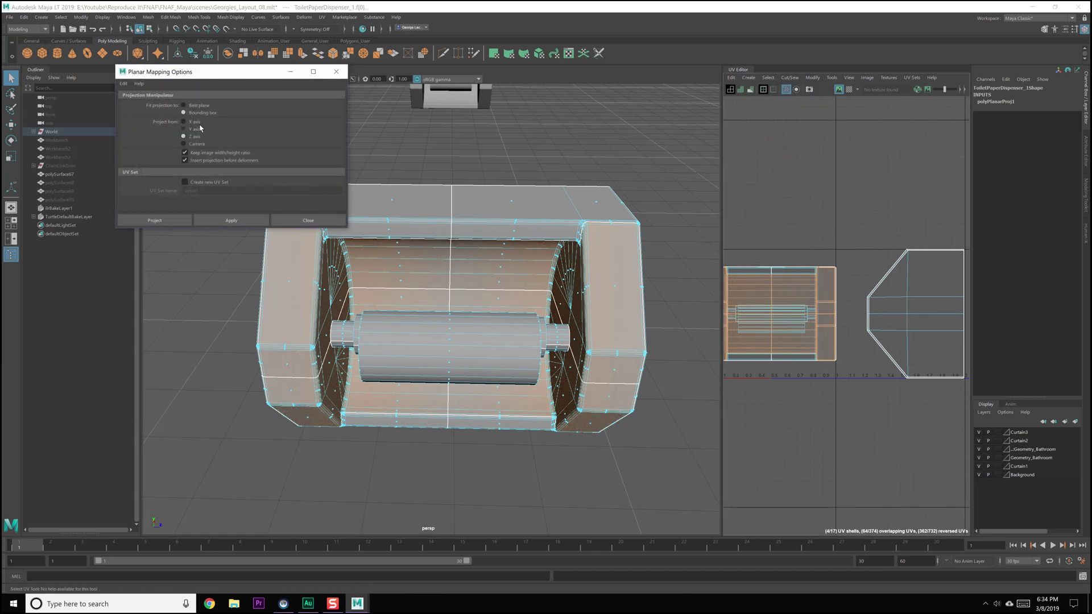
{"action": "left_click", "coordinate": [225, 218]}
{"action": "left_click", "coordinate": [304, 220]}
{"action": "scroll", "coordinate": [794, 329], "scroll_direction": "down", "scroll_amount": 3}
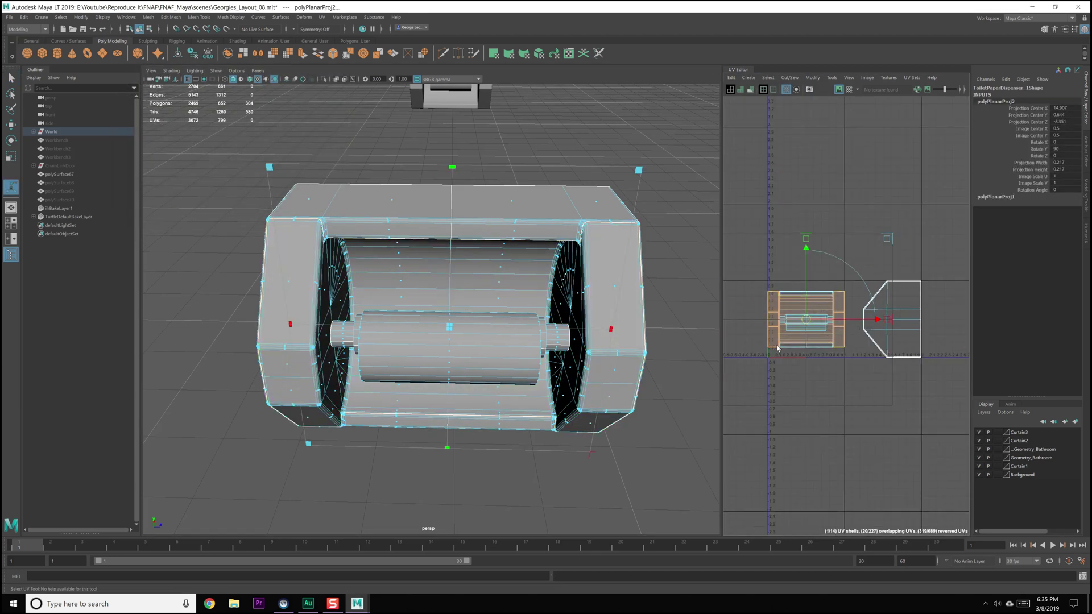
{"action": "left_click_drag", "start_coordinate": [797, 320], "coordinate": [820, 235]}
- Unfold the selected front and recess UV shell and clear the selection
{"action": "right_click_drag", "start_coordinate": [820, 235], "coordinate": [753, 239], "text": "shift"}
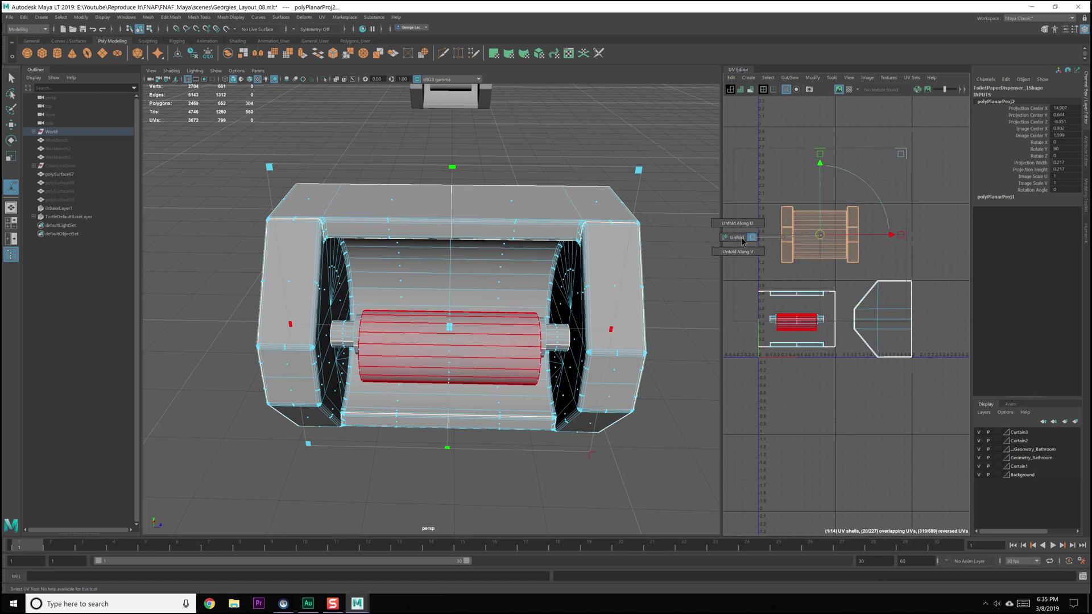
{"action": "left_click", "coordinate": [836, 268]}
{"action": "scroll", "coordinate": [836, 266], "scroll_direction": "up", "scroll_amount": 3}
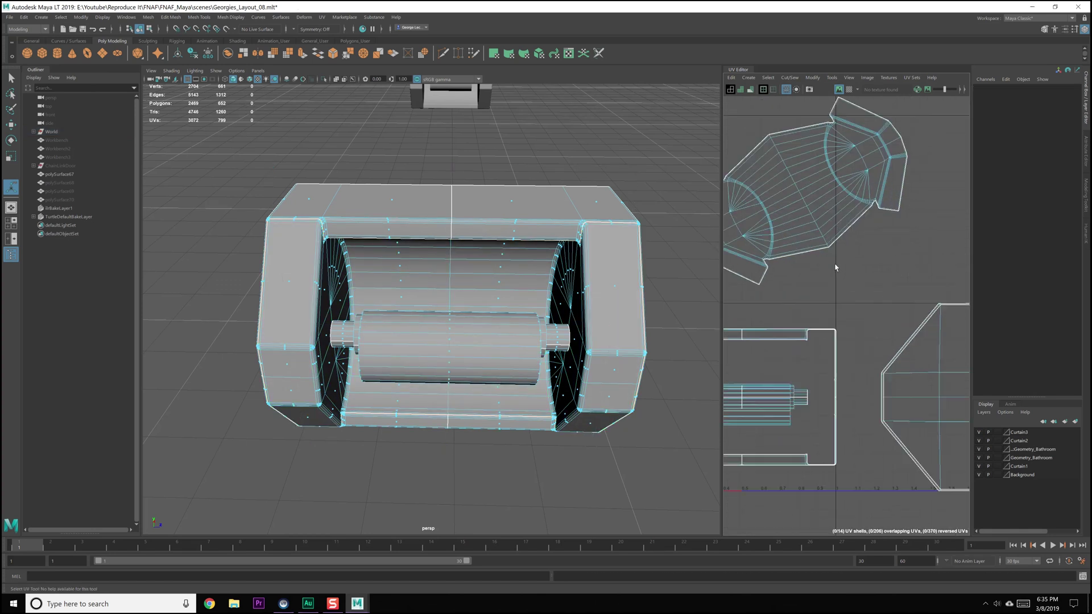
{"action": "scroll", "coordinate": [816, 321], "scroll_direction": "down", "scroll_amount": 2}
- Select the curved edge loops between the inner recess and both end pieces in edge mode
{"action": "right_click_drag", "start_coordinate": [835, 265], "coordinate": [796, 264]}
{"action": "scroll", "coordinate": [834, 258], "scroll_direction": "up", "scroll_amount": 5}
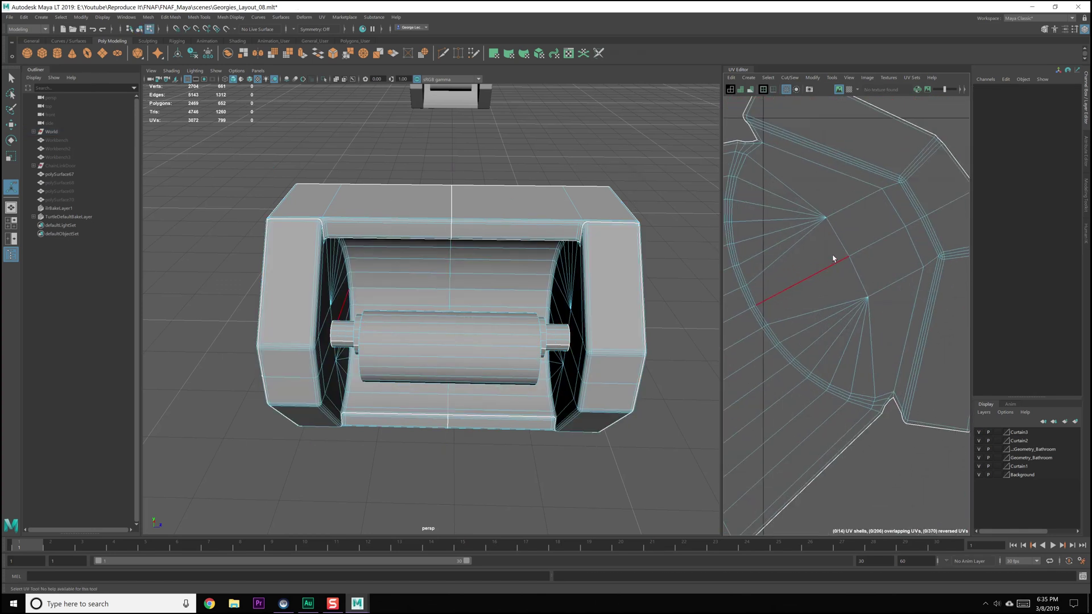
{"action": "left_click", "coordinate": [810, 148]}
{"action": "scroll", "coordinate": [782, 340], "scroll_direction": "down", "scroll_amount": 5}
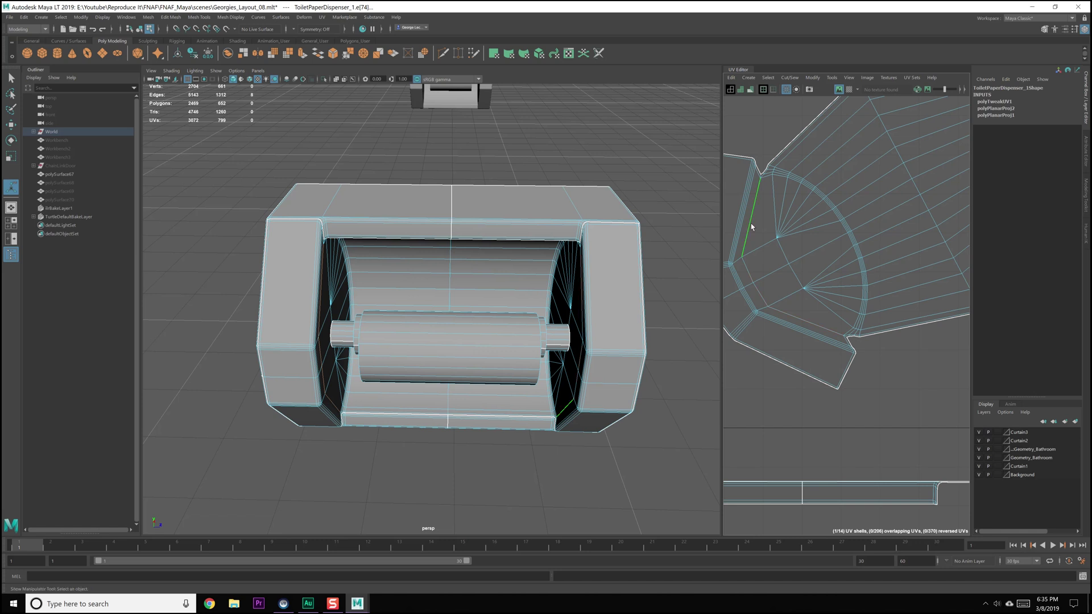
{"action": "left_click_drag", "start_coordinate": [535, 328], "coordinate": [482, 307], "text": "alt"}
{"action": "scroll", "coordinate": [340, 214], "scroll_direction": "up", "scroll_amount": 5}
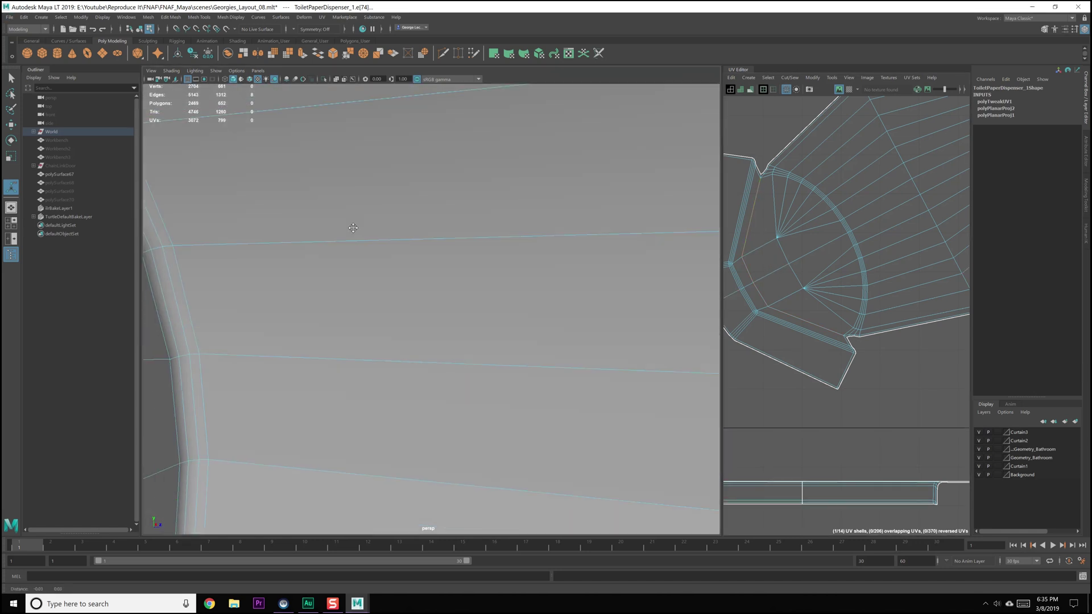
{"action": "scroll", "coordinate": [307, 189], "scroll_direction": "down", "scroll_amount": 1}
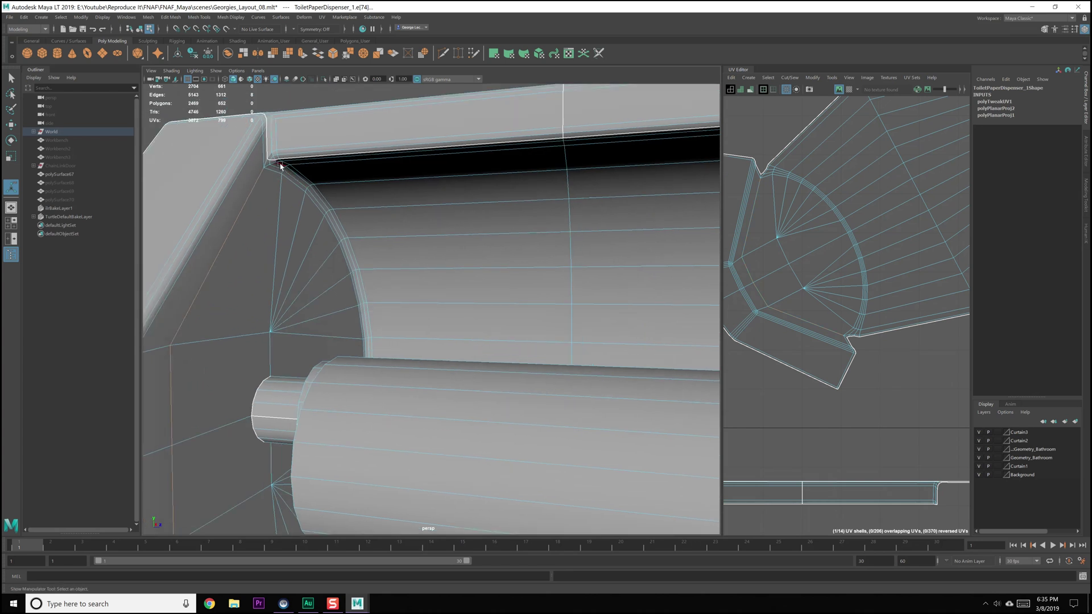
- Deselect the stray loop edges at the recess's upper left corner and along its upper front rim
{"action": "key", "text": "q"}
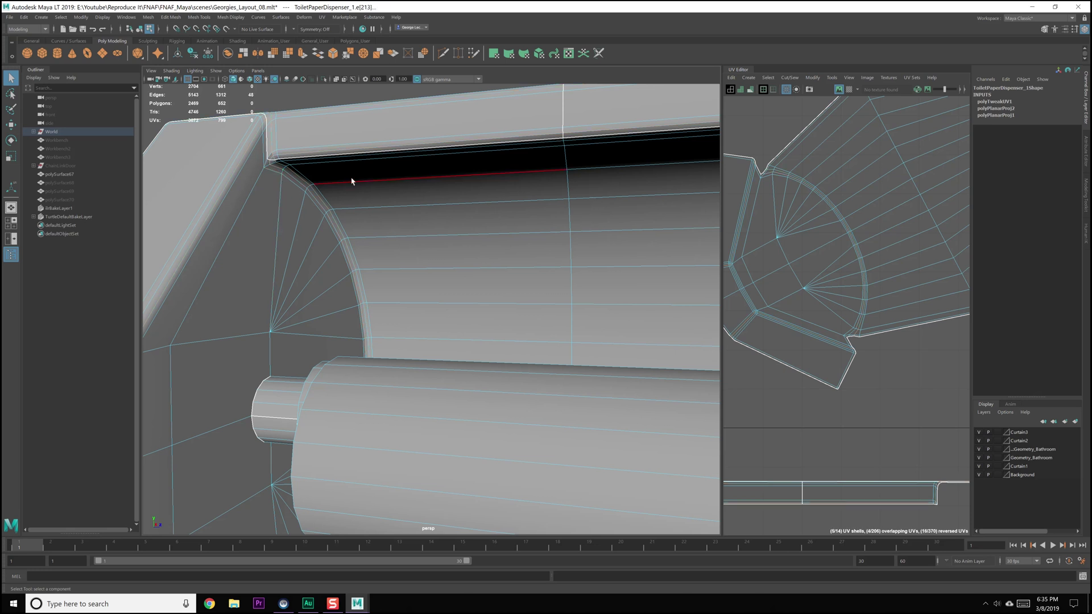
{"action": "left_click_drag", "start_coordinate": [352, 181], "coordinate": [335, 175], "text": "alt"}
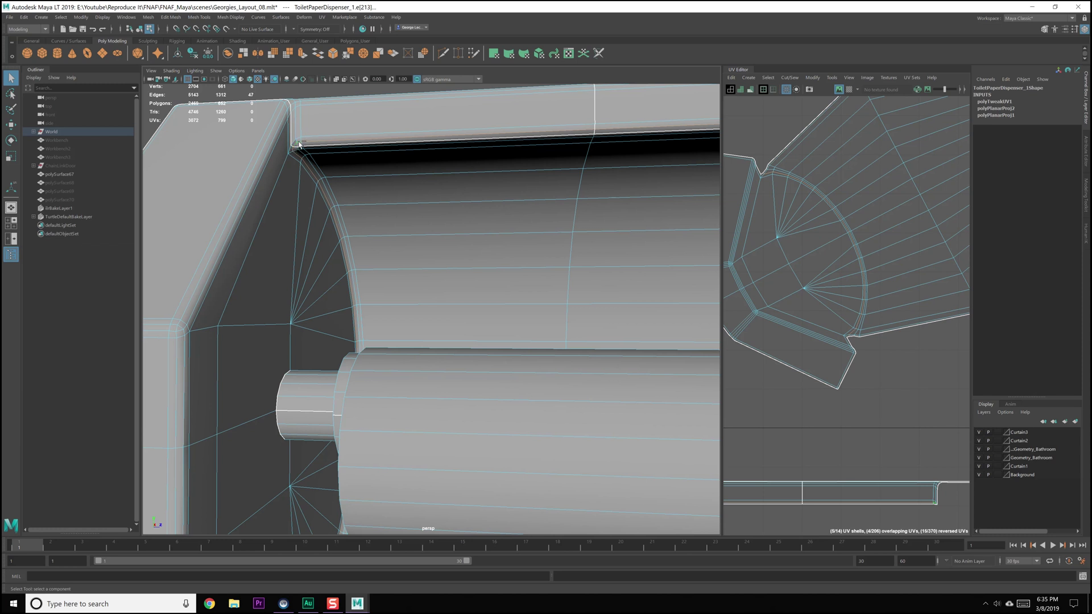
{"action": "left_click_drag", "start_coordinate": [404, 189], "coordinate": [405, 190], "text": "ctrl+alt"}
{"action": "scroll", "coordinate": [497, 270], "scroll_direction": "up", "scroll_amount": 6}
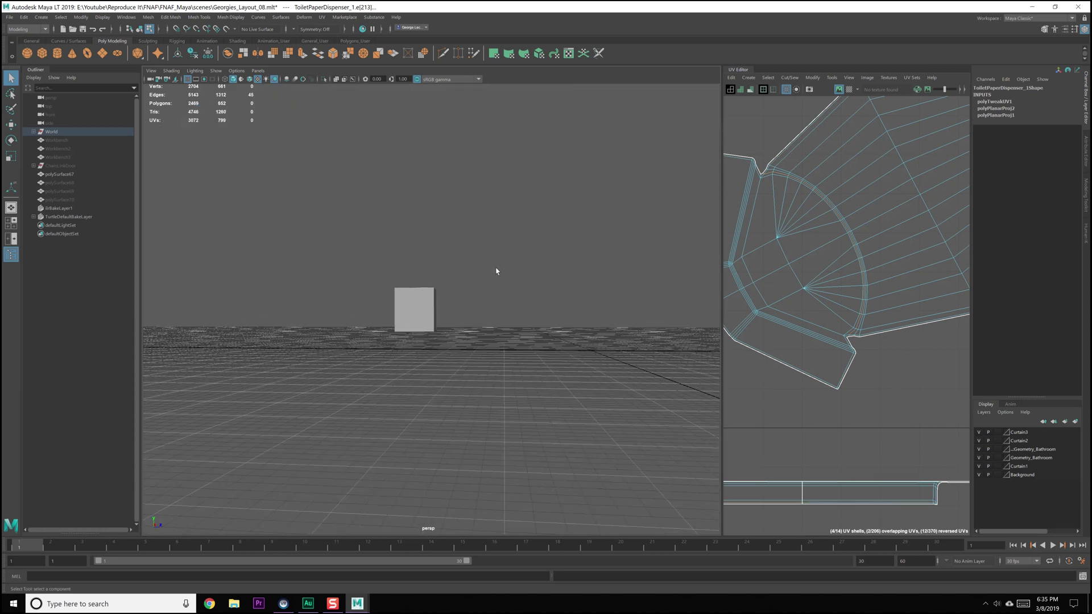
{"action": "key", "text": "f"}
{"action": "middle_click_drag", "start_coordinate": [520, 180], "coordinate": [472, 273], "text": "alt"}
{"action": "scroll", "coordinate": [472, 272], "scroll_direction": "up", "scroll_amount": 10}
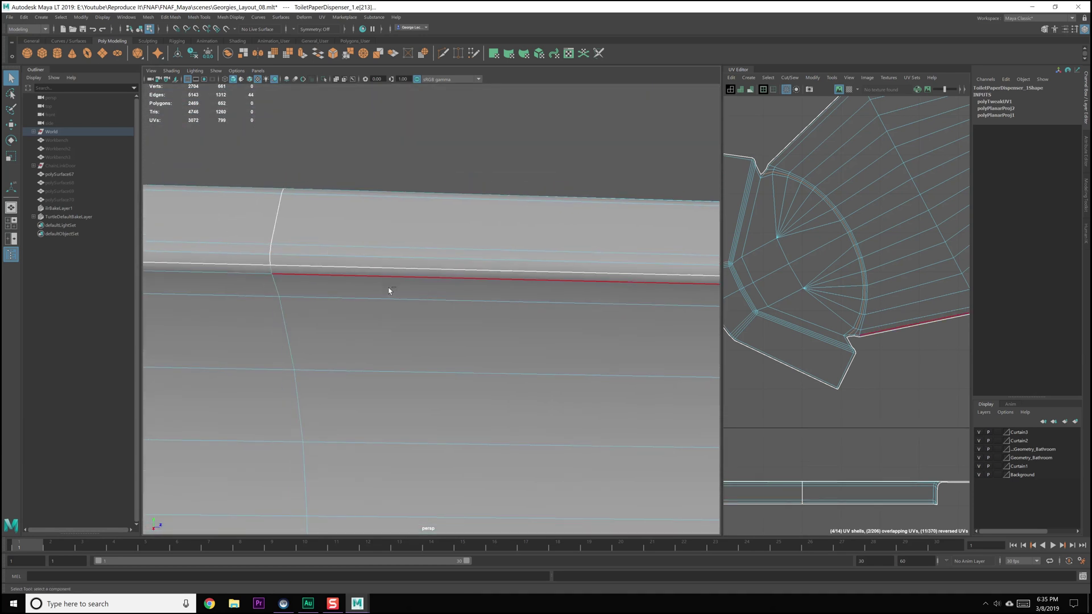
{"action": "middle_click_drag", "start_coordinate": [394, 294], "coordinate": [493, 342], "text": "alt"}
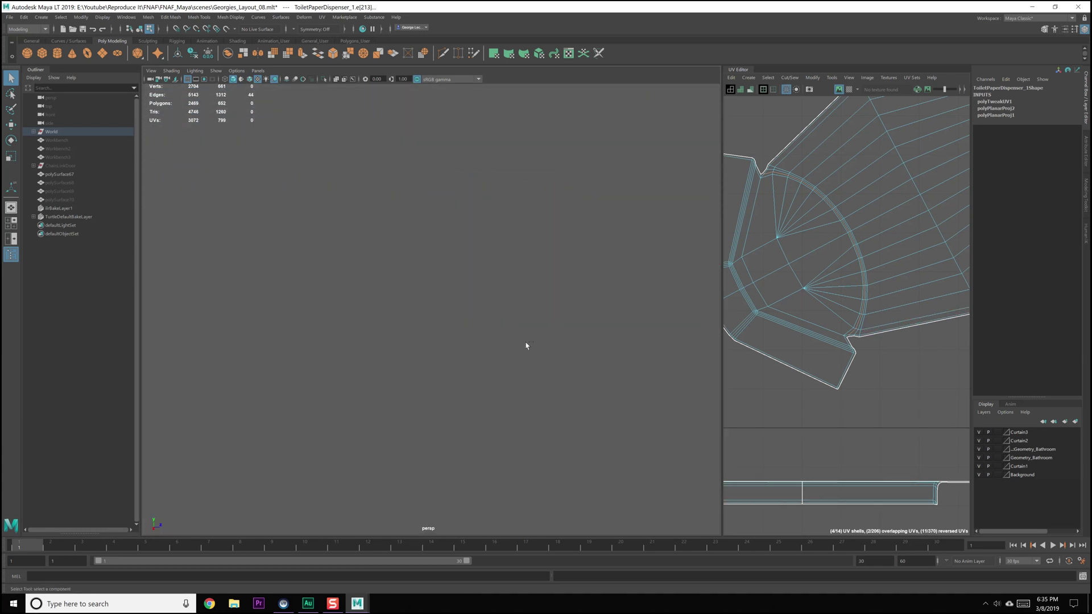
{"action": "key", "text": "f"}
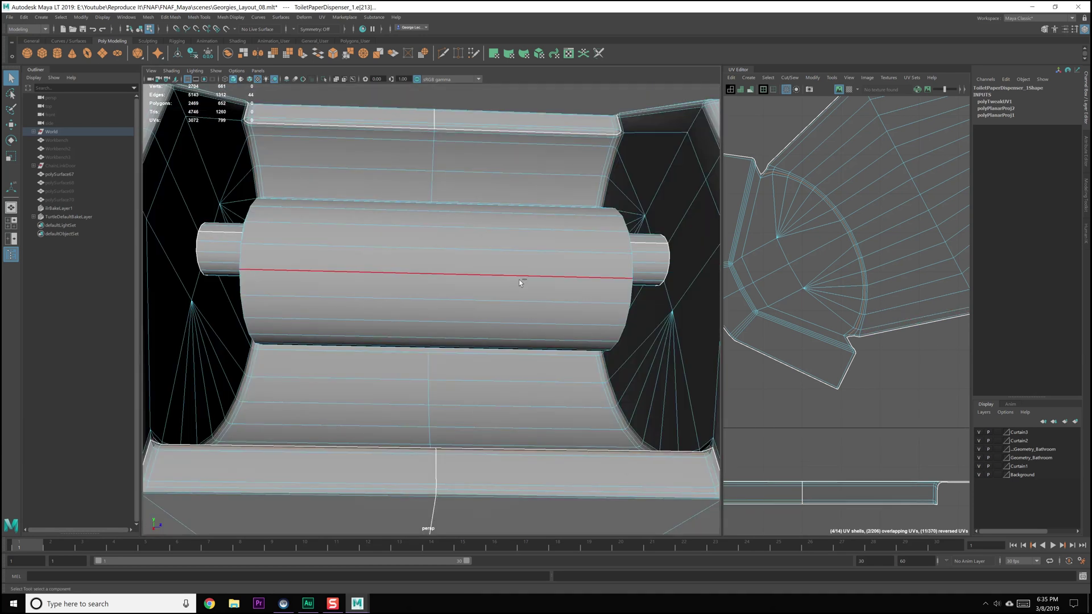
- Deselect the stray loop edges at the recess's lower left corner and along its lower front rim
{"action": "scroll", "coordinate": [508, 287], "scroll_direction": "down", "scroll_amount": 10}
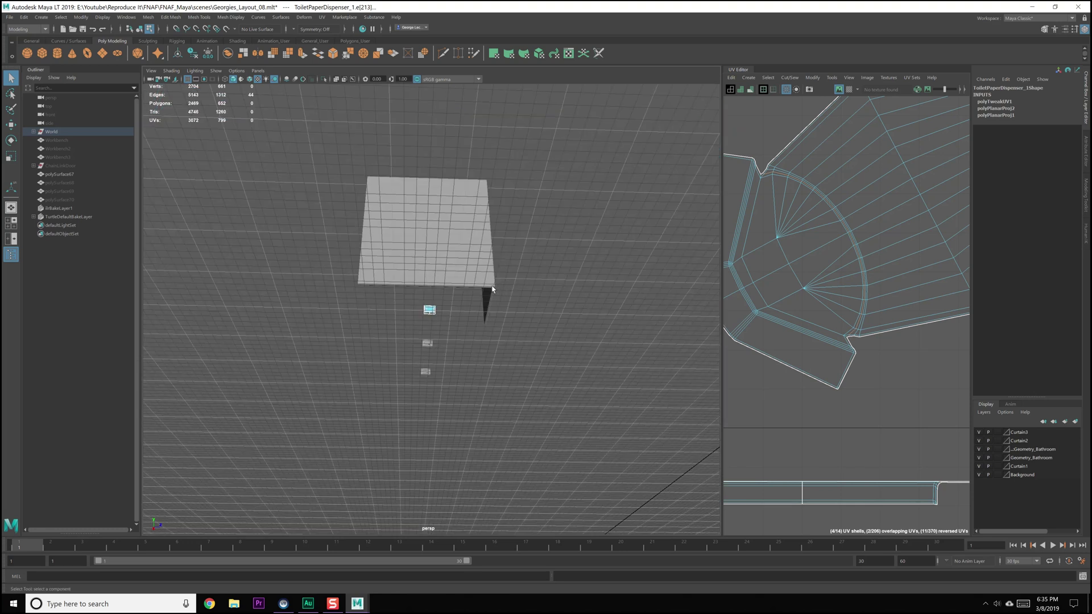
{"action": "left_click_drag", "start_coordinate": [515, 265], "coordinate": [429, 266], "text": "alt"}
{"action": "scroll", "coordinate": [447, 319], "scroll_direction": "up", "scroll_amount": 12}
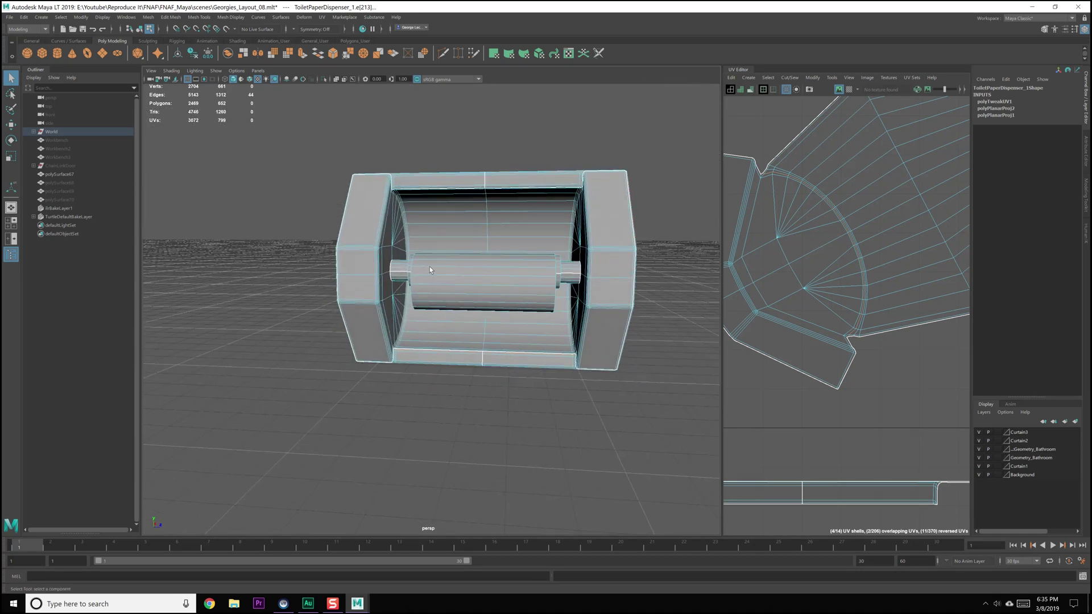
{"action": "scroll", "coordinate": [440, 306], "scroll_direction": "up", "scroll_amount": 8}
{"action": "left_click_drag", "start_coordinate": [439, 306], "coordinate": [437, 326], "text": "alt"}
{"action": "right_click_drag", "start_coordinate": [438, 327], "coordinate": [443, 346], "text": "alt"}
{"action": "middle_click_drag", "start_coordinate": [351, 286], "coordinate": [342, 264], "text": "alt"}
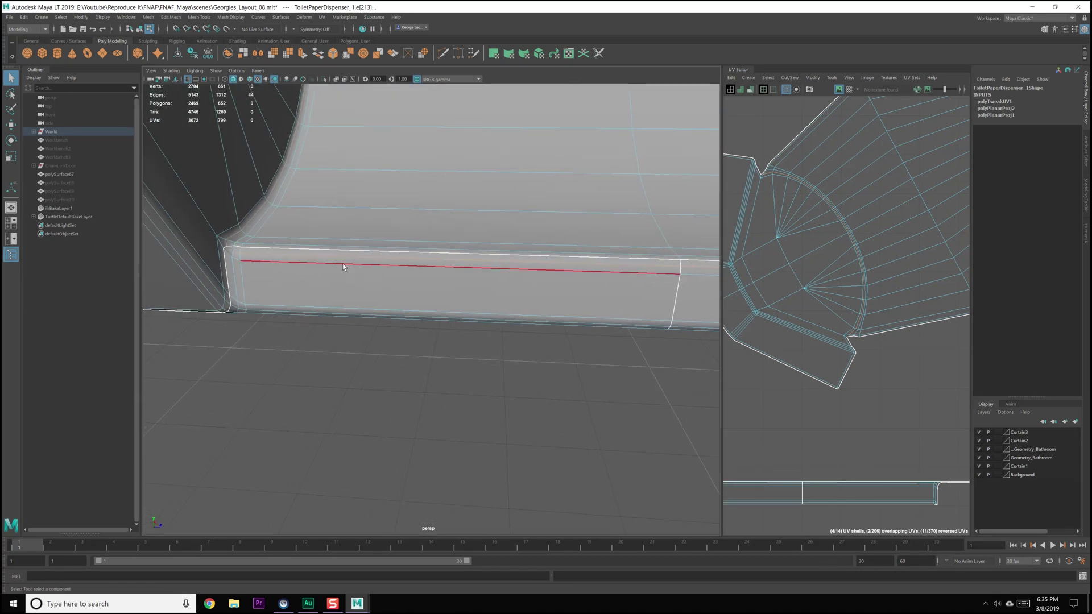
{"action": "left_click", "coordinate": [240, 253], "text": "ctrl"}
{"action": "middle_click_drag", "start_coordinate": [510, 286], "coordinate": [477, 290], "text": "alt"}
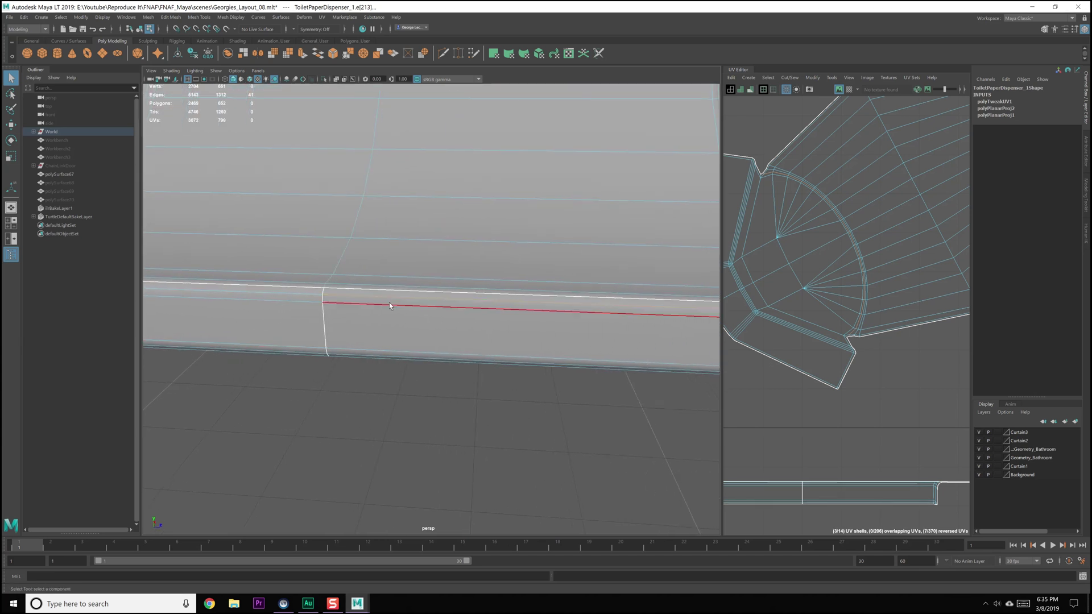
{"action": "left_click", "coordinate": [386, 298], "text": "ctrl"}
- Deselect the stray loop edges at the recess's lower right corner, keeping the curved seam selected
{"action": "scroll", "coordinate": [507, 325], "scroll_direction": "down", "scroll_amount": 10}
{"action": "scroll", "coordinate": [455, 301], "scroll_direction": "up", "scroll_amount": 10}
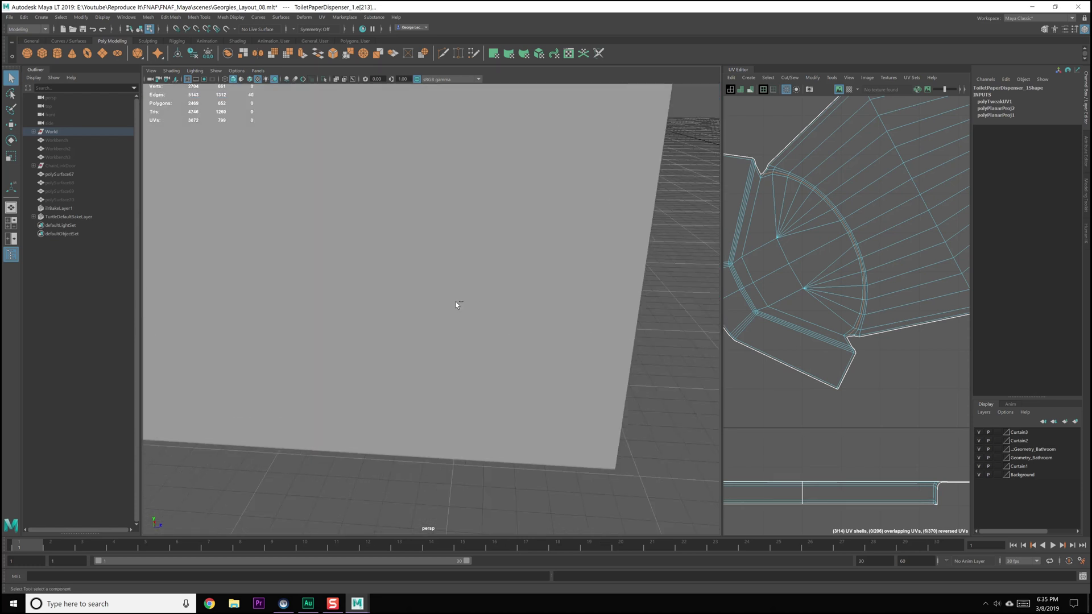
{"action": "scroll", "coordinate": [455, 301], "scroll_direction": "down", "scroll_amount": 10}
{"action": "scroll", "coordinate": [456, 301], "scroll_direction": "up", "scroll_amount": 5}
{"action": "mouse_move", "coordinate": [418, 290]}
{"action": "left_mouse_down", "text": "alt"}
{"action": "mouse_move", "coordinate": [372, 291]}
{"action": "mouse_move", "coordinate": [404, 298]}
{"action": "left_mouse_up", "text": "alt"}
{"action": "scroll", "coordinate": [426, 319], "scroll_direction": "down", "scroll_amount": 8}
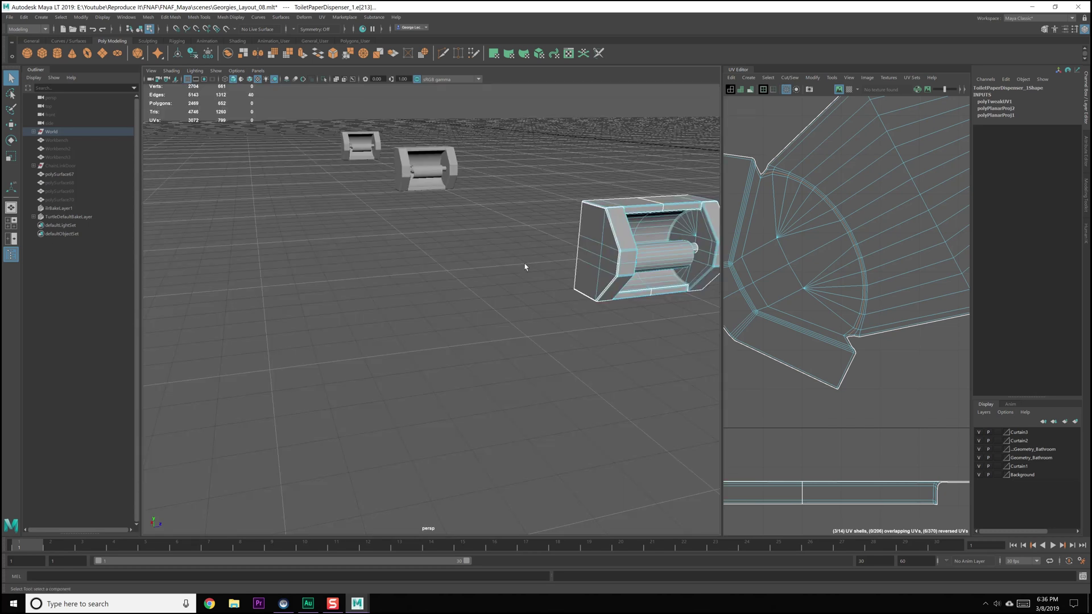
{"action": "middle_click_drag", "start_coordinate": [523, 264], "coordinate": [443, 282], "text": "alt"}
{"action": "scroll", "coordinate": [438, 286], "scroll_direction": "up", "scroll_amount": 8}
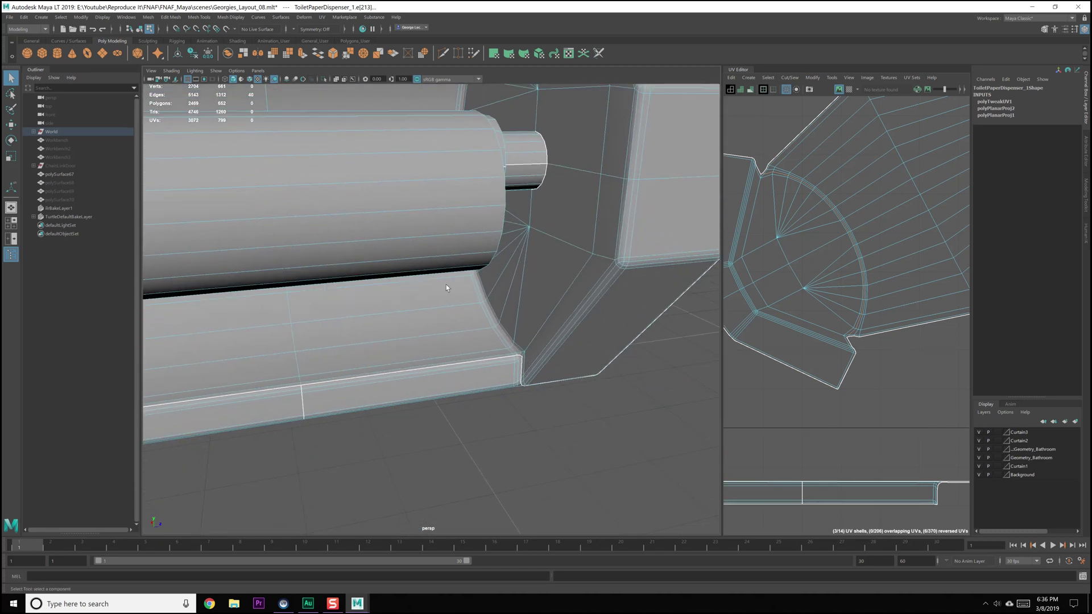
{"action": "scroll", "coordinate": [446, 291], "scroll_direction": "down", "scroll_amount": 2}
{"action": "scroll", "coordinate": [447, 291], "scroll_direction": "up", "scroll_amount": 8}
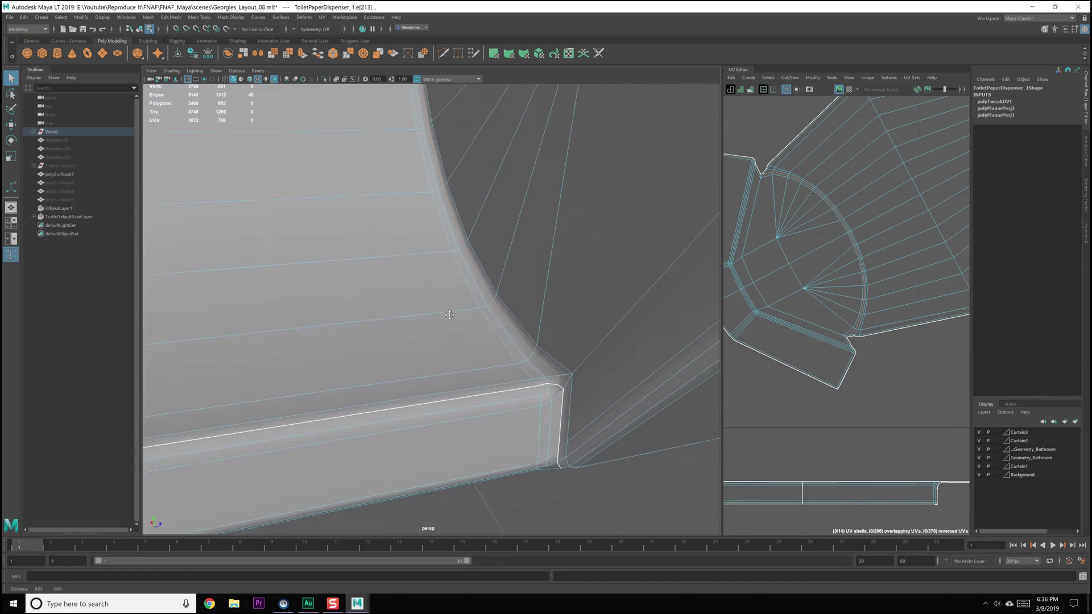
{"action": "left_click", "coordinate": [544, 393], "text": "ctrl"}
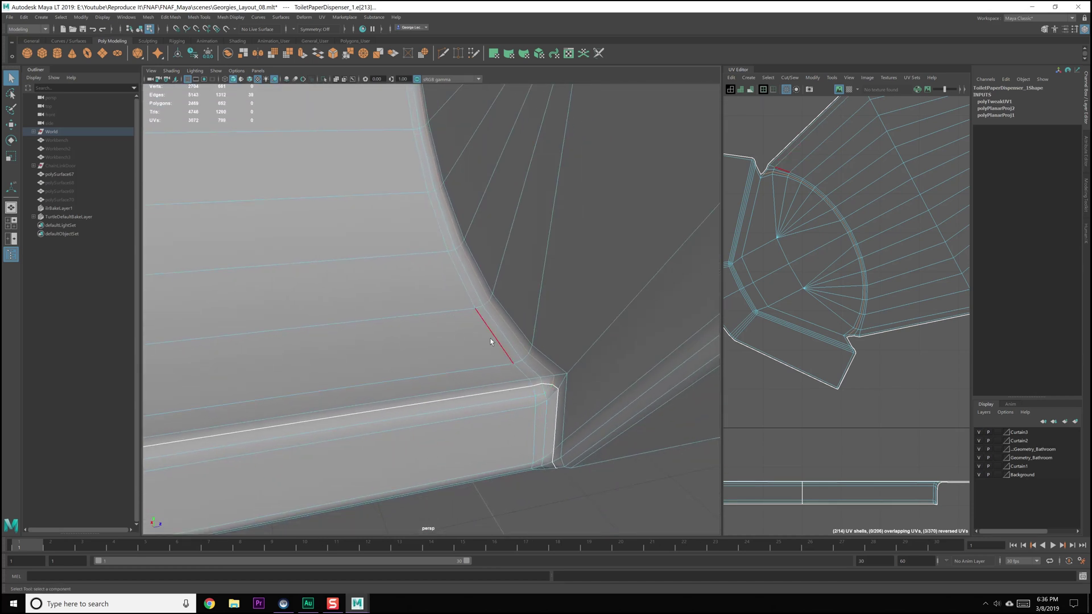
- Deselect the stray loop edges at the recess's upper right corner so only the two curved seams stay selected
{"action": "left_click_drag", "start_coordinate": [438, 273], "coordinate": [441, 292], "text": "alt"}
{"action": "scroll", "coordinate": [441, 292], "scroll_direction": "down", "scroll_amount": 10}
{"action": "left_click_drag", "start_coordinate": [385, 232], "coordinate": [460, 370], "text": "alt"}
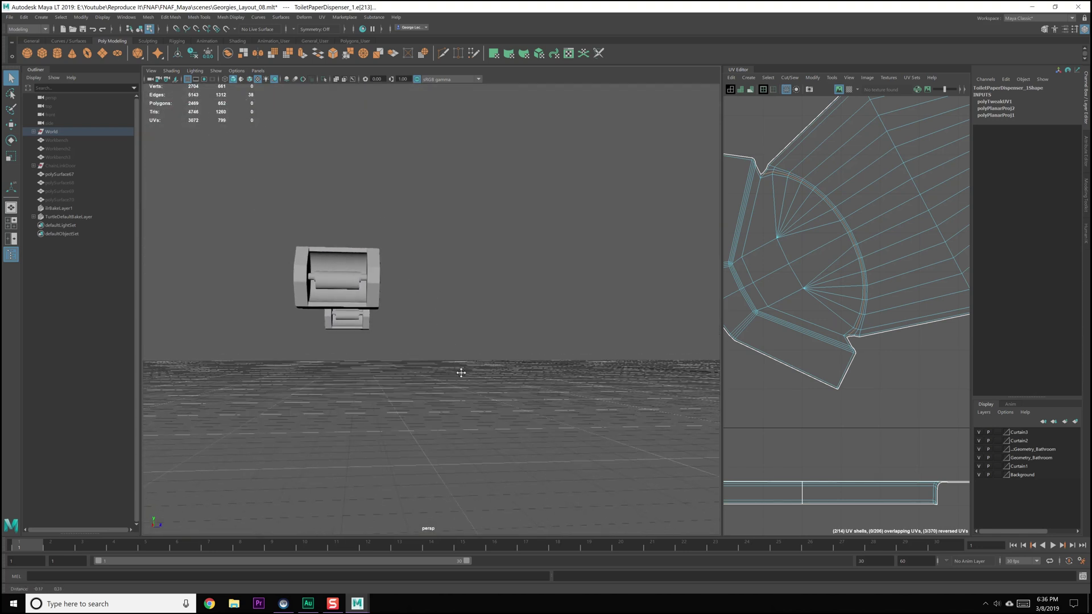
{"action": "scroll", "coordinate": [460, 370], "scroll_direction": "up", "scroll_amount": 10}
{"action": "middle_click_drag", "start_coordinate": [461, 370], "coordinate": [489, 365], "text": "alt"}
{"action": "left_click_drag", "start_coordinate": [489, 364], "coordinate": [449, 278], "text": "alt"}
{"action": "right_click_drag", "start_coordinate": [449, 278], "coordinate": [455, 298], "text": "alt"}
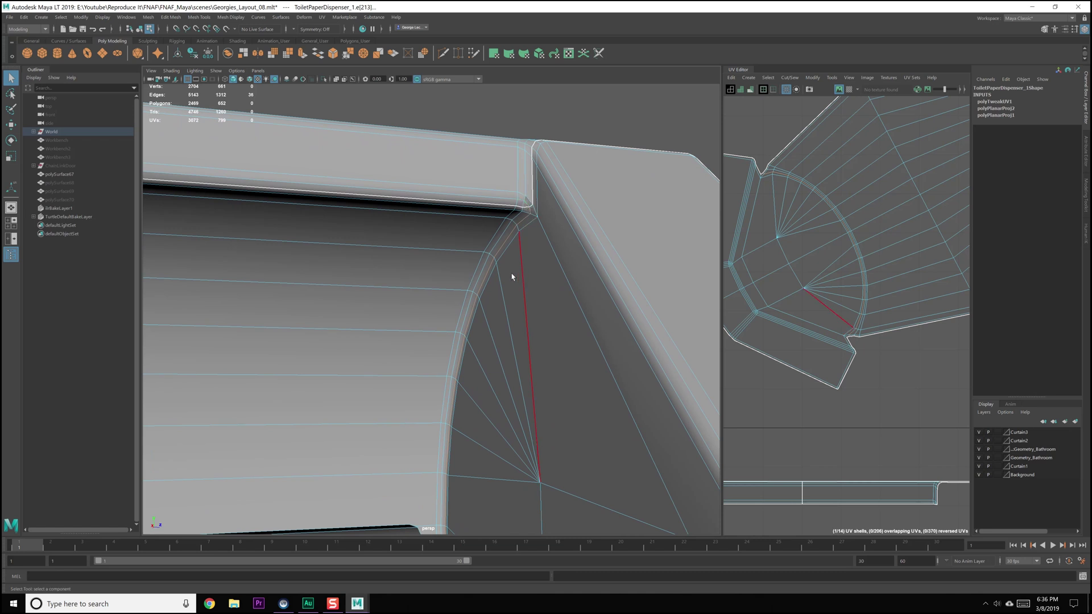
{"action": "scroll", "coordinate": [453, 289], "scroll_direction": "down", "scroll_amount": 10}
{"action": "scroll", "coordinate": [407, 271], "scroll_direction": "up", "scroll_amount": 10}
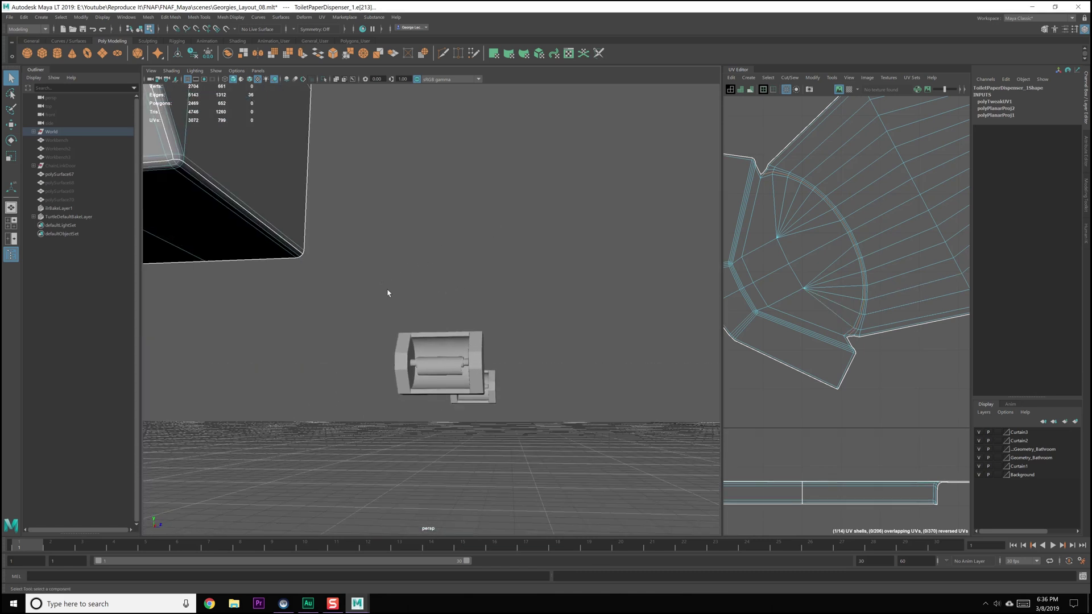
{"action": "left_click_drag", "start_coordinate": [435, 325], "coordinate": [451, 276], "text": "alt"}
{"action": "right_click_drag", "start_coordinate": [452, 275], "coordinate": [444, 277], "text": "alt"}
{"action": "scroll", "coordinate": [437, 284], "scroll_direction": "down", "scroll_amount": 10}
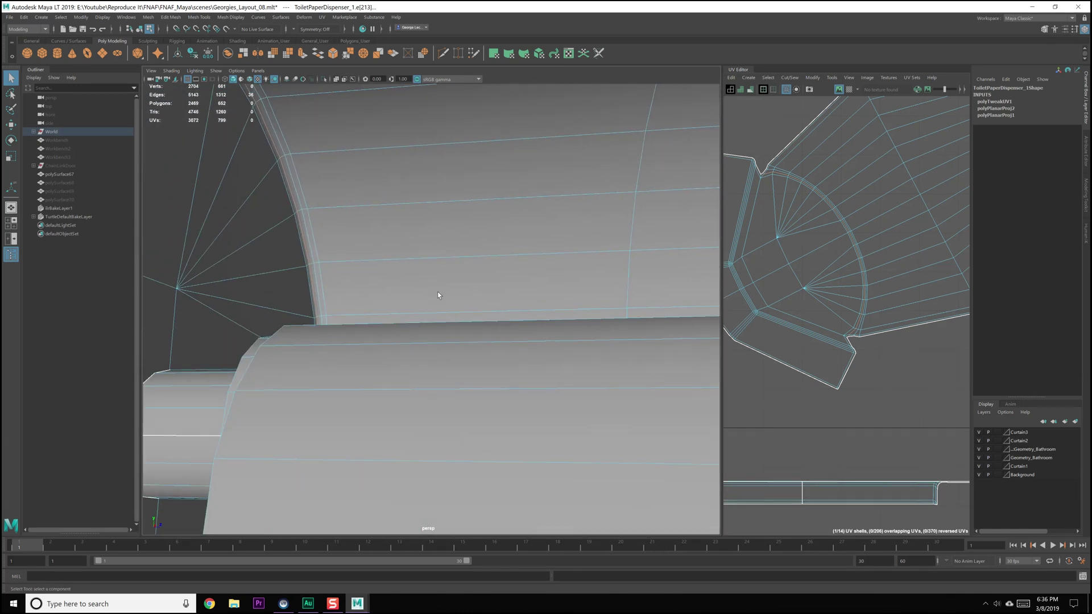
- Cut the UVs along the two curved seams and unfold the recess and both end-piece shells
{"action": "scroll", "coordinate": [831, 265], "scroll_direction": "up", "scroll_amount": 2}
{"action": "middle_click_drag", "start_coordinate": [831, 264], "coordinate": [844, 244], "text": "alt"}
{"action": "scroll", "coordinate": [844, 244], "scroll_direction": "down", "scroll_amount": 2}
{"action": "mouse_move", "coordinate": [817, 226]}
{"action": "right_mouse_down", "text": "shift"}
{"action": "mouse_move", "coordinate": [803, 236]}
{"action": "mouse_move", "coordinate": [803, 217]}
{"action": "mouse_move", "coordinate": [858, 209]}
{"action": "mouse_move", "coordinate": [768, 213]}
{"action": "right_mouse_up", "text": "shift"}
{"action": "scroll", "coordinate": [804, 217], "scroll_direction": "down", "scroll_amount": 2}
{"action": "left_click", "coordinate": [858, 209]}
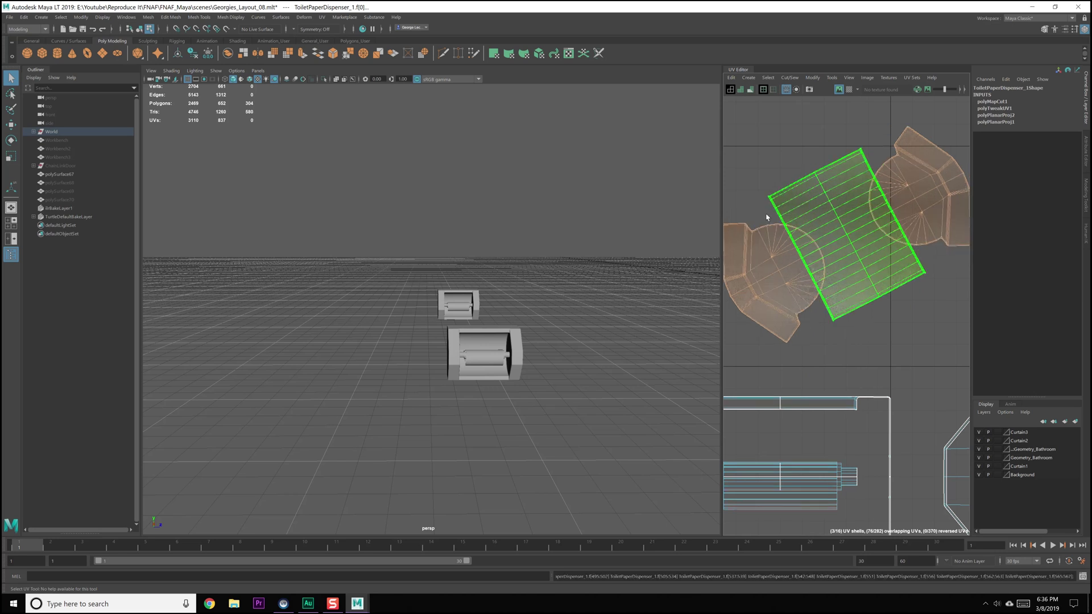
{"action": "scroll", "coordinate": [802, 258], "scroll_direction": "down", "scroll_amount": 2}
{"action": "left_click", "coordinate": [862, 294]}
- Select the second toilet paper dispenser as an object and frame its UV layout
{"action": "left_click_drag", "start_coordinate": [541, 318], "coordinate": [524, 325], "text": "alt"}
{"action": "right_click_drag", "start_coordinate": [524, 324], "coordinate": [524, 267], "text": "alt"}
{"action": "left_click", "coordinate": [424, 307]}
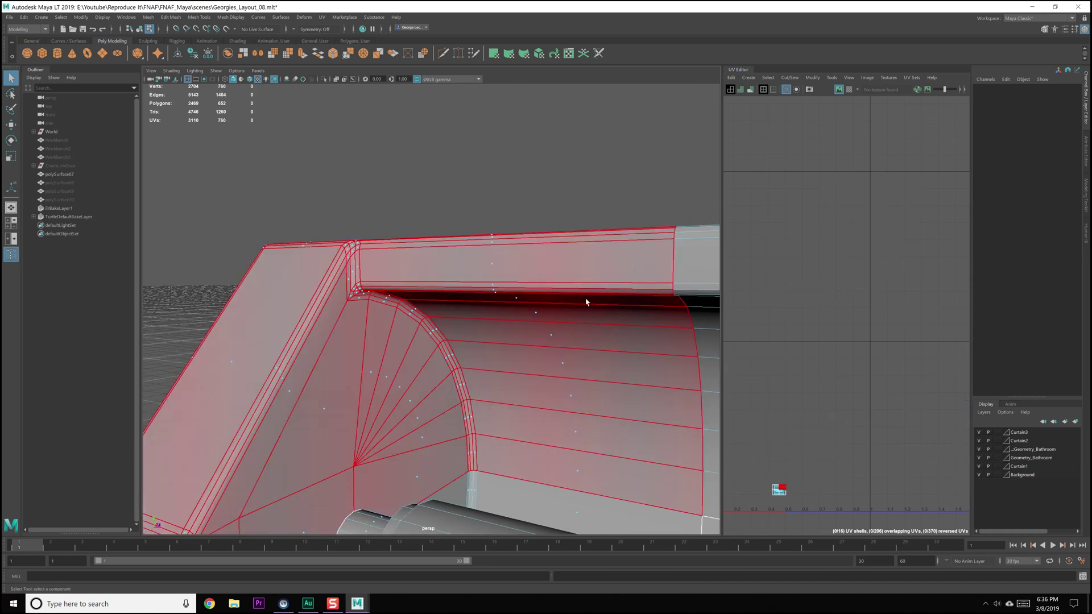
{"action": "key", "text": "F8"}
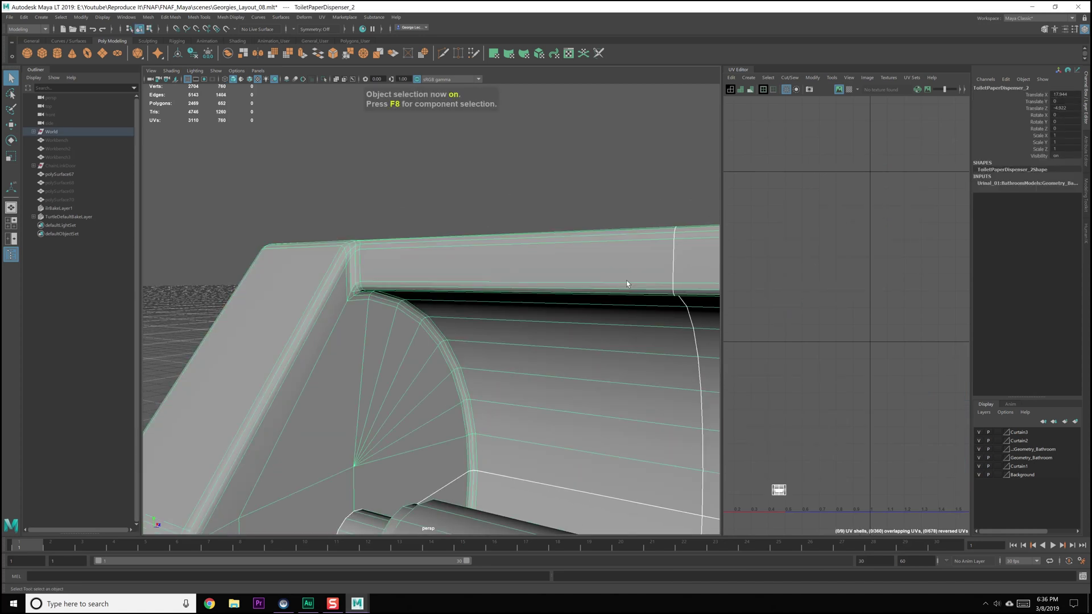
{"action": "scroll", "coordinate": [878, 336], "scroll_direction": "down", "scroll_amount": 10}
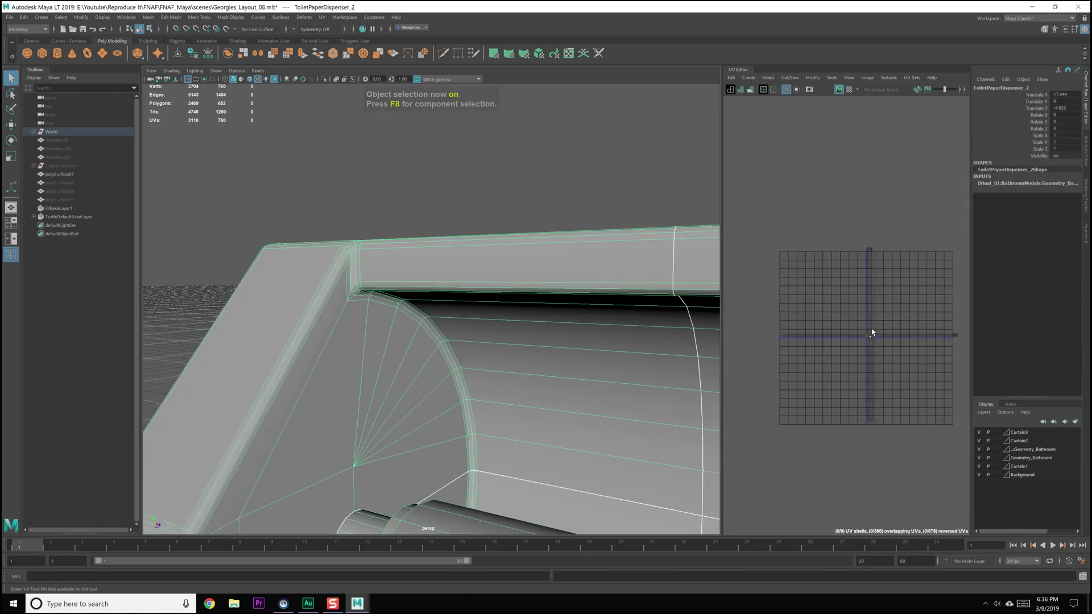
{"action": "key", "text": "f"}
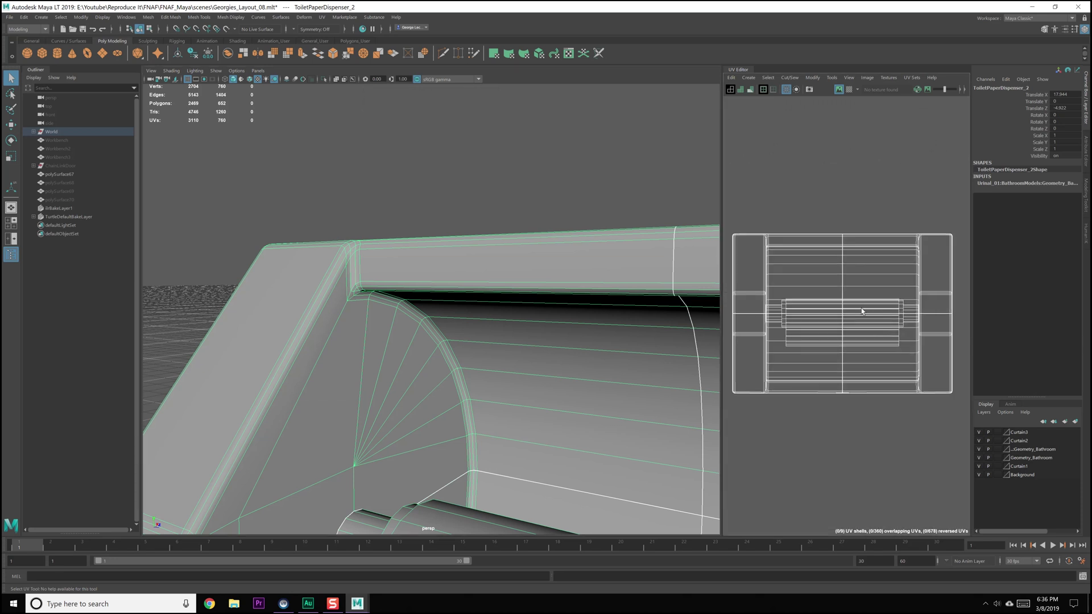
- Select the second dispenser's four body UV shells in face mode to check which parts they cover
{"action": "key", "text": "F11"}
{"action": "left_click", "coordinate": [837, 292]}
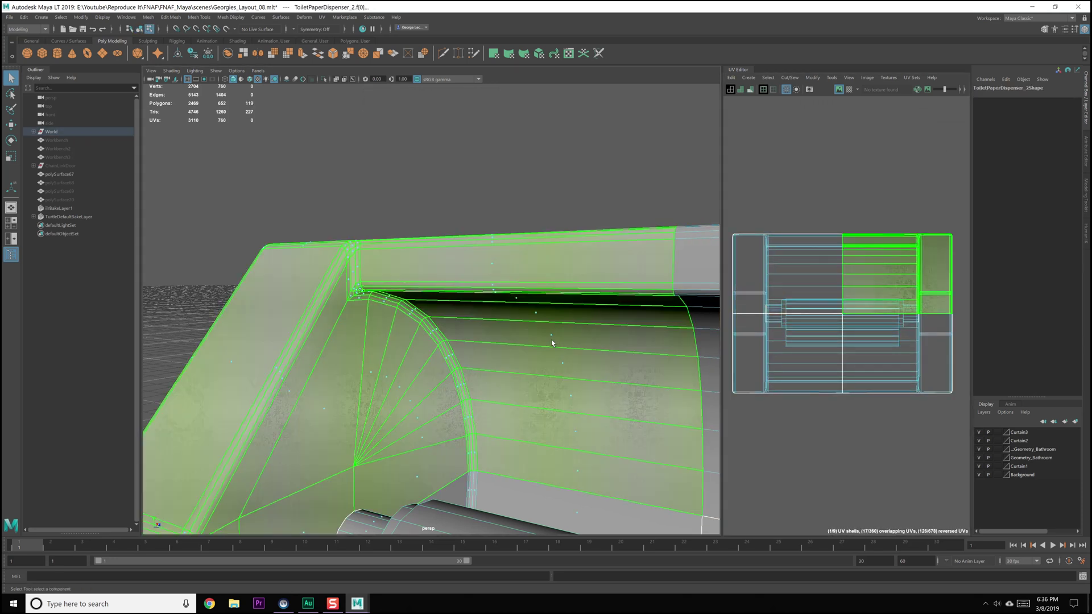
{"action": "left_click", "coordinate": [865, 340]}
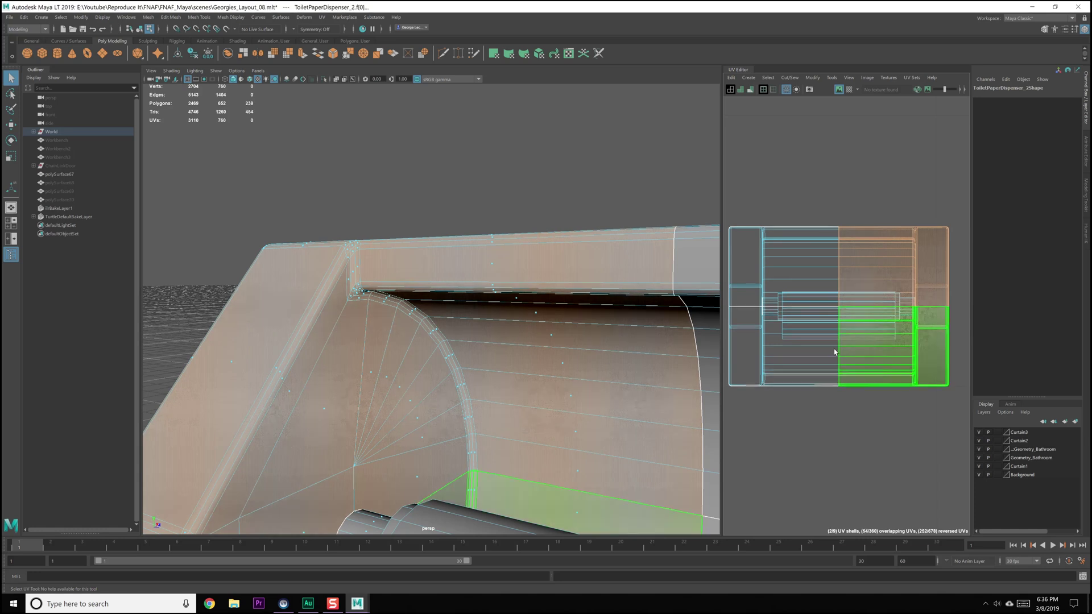
{"action": "left_click", "coordinate": [798, 280]}
{"action": "scroll", "coordinate": [798, 280], "scroll_direction": "down", "scroll_amount": 5}
{"action": "scroll", "coordinate": [527, 414], "scroll_direction": "down", "scroll_amount": 5}
{"action": "left_click_drag", "start_coordinate": [512, 341], "coordinate": [602, 279], "text": "alt"}
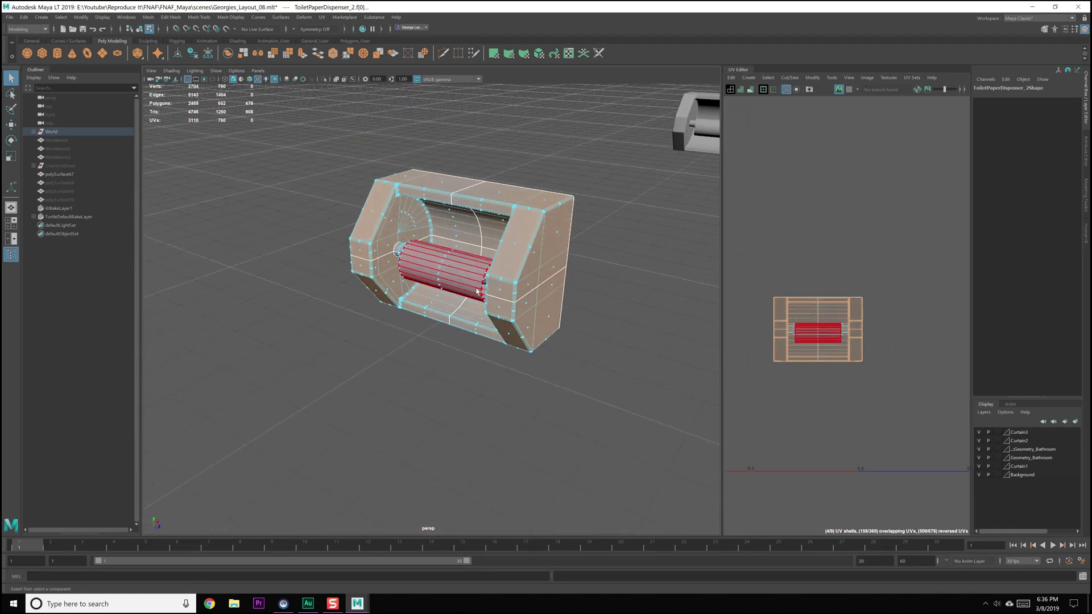
- Clear the face selection on the second dispenser and save the scene
{"action": "left_click", "coordinate": [607, 277]}
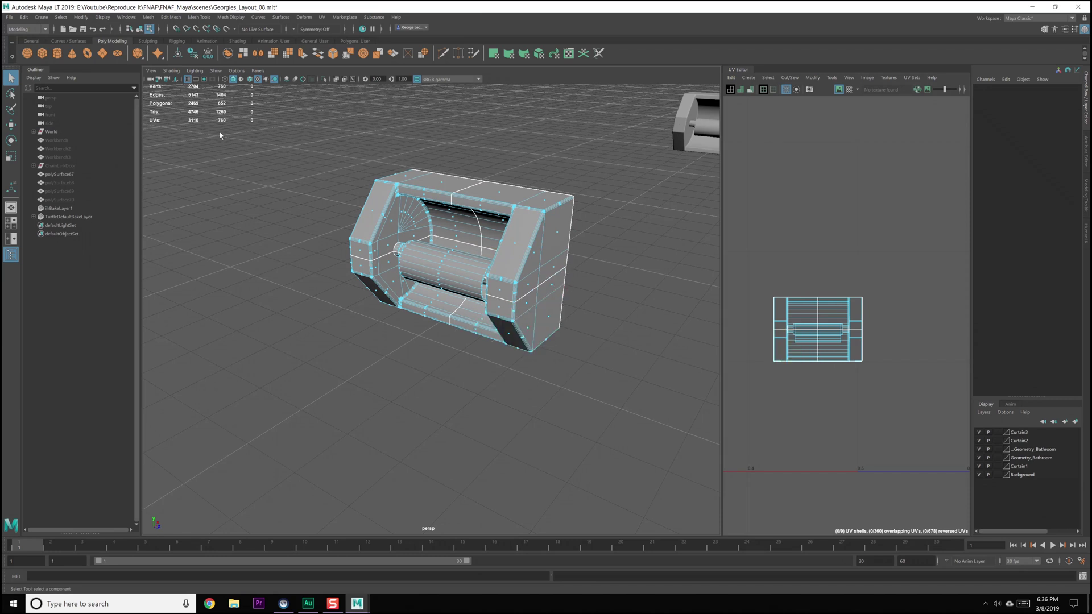
{"action": "left_click", "coordinate": [24, 17]}
{"action": "left_click", "coordinate": [37, 42]}
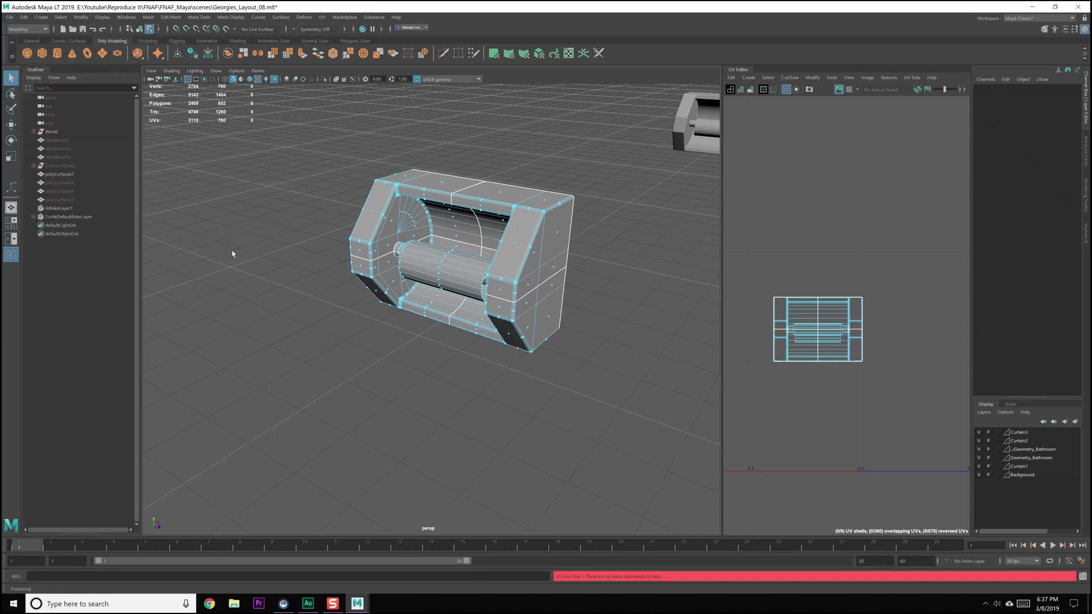
- Delete the two other toilet paper dispensers, keeping only the one with the unfolded recess and end pieces
{"action": "left_click", "coordinate": [694, 126]}
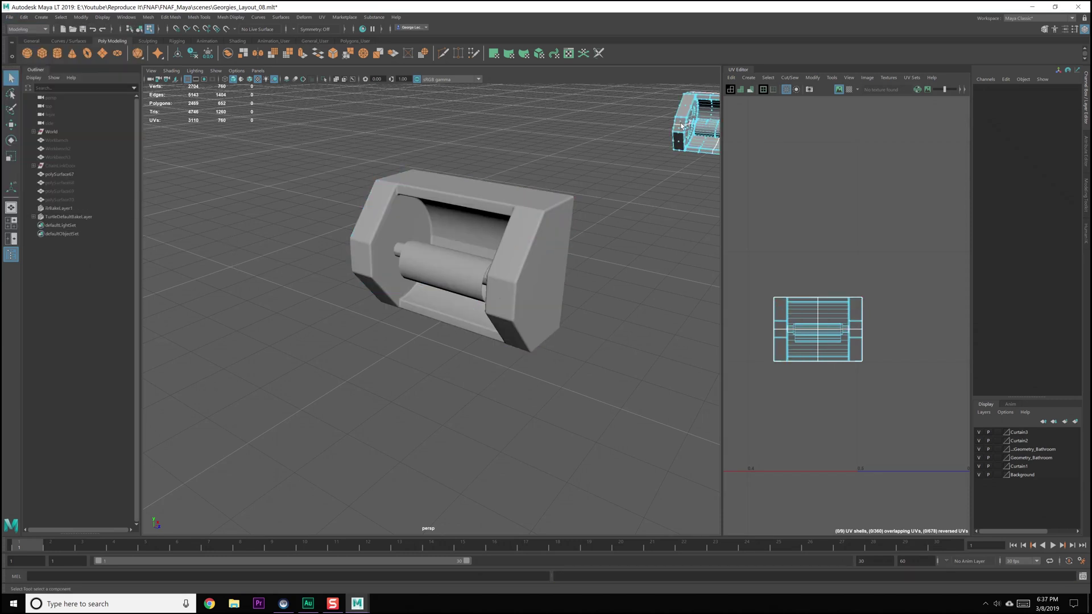
{"action": "scroll", "coordinate": [648, 196], "scroll_direction": "down", "scroll_amount": 2}
{"action": "left_click_drag", "start_coordinate": [647, 196], "coordinate": [377, 272], "text": "alt"}
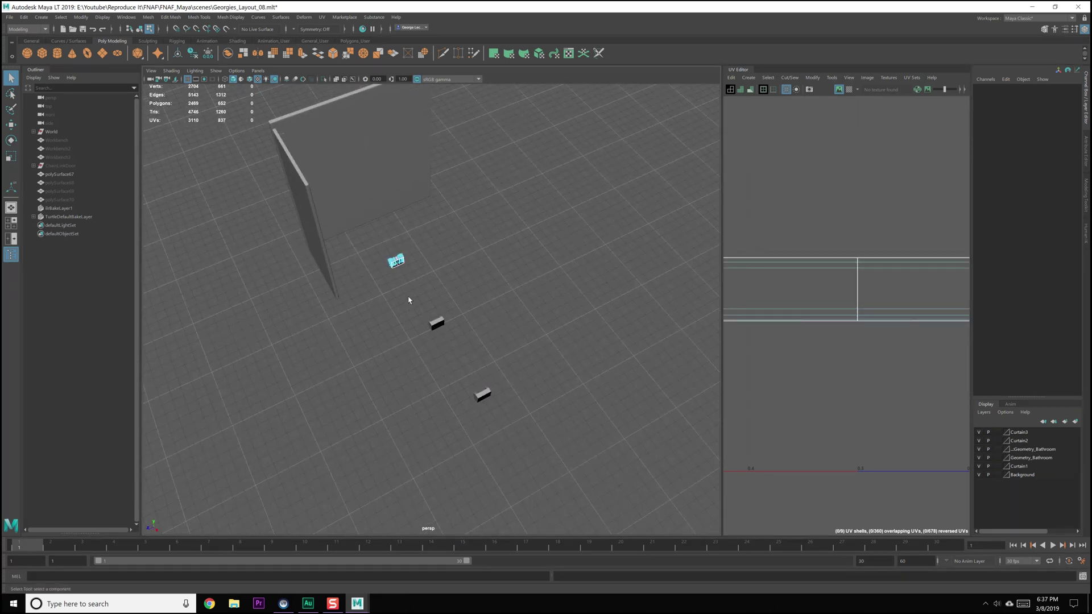
{"action": "left_click_drag", "start_coordinate": [408, 300], "coordinate": [555, 457]}
{"action": "left_click", "coordinate": [392, 262]}
{"action": "left_click_drag", "start_coordinate": [452, 341], "coordinate": [539, 432]}
{"action": "key", "text": "F8"}
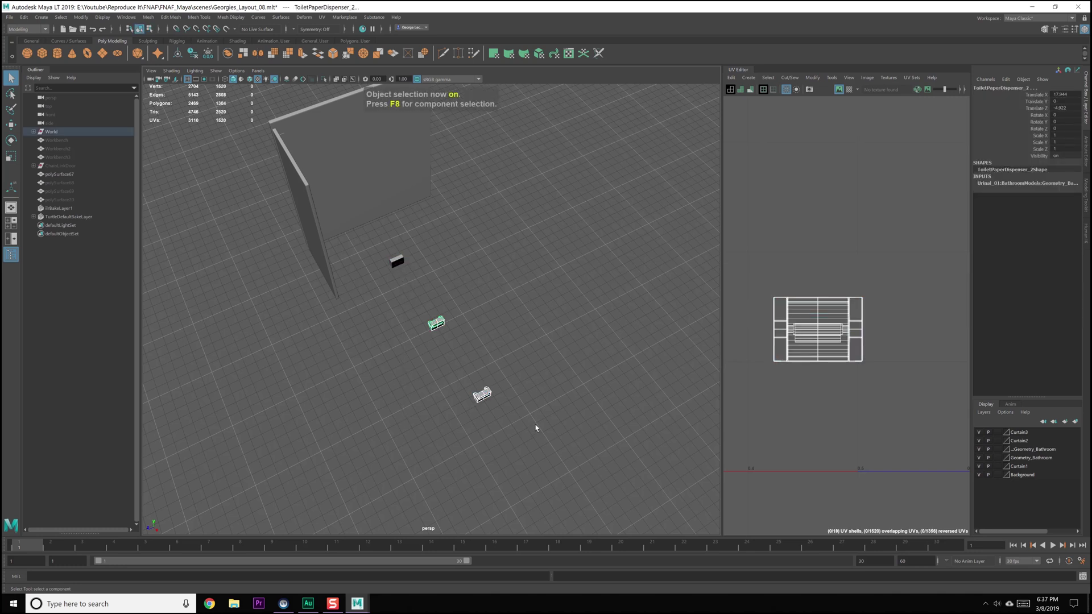
{"action": "key", "text": "Delete"}
- Select the remaining toilet paper dispenser and frame its open front with the roller
{"action": "left_click_drag", "start_coordinate": [414, 285], "coordinate": [372, 235]}
{"action": "key", "text": "f"}
{"action": "left_click_drag", "start_coordinate": [353, 341], "coordinate": [474, 316], "text": "alt"}
{"action": "right_click_drag", "start_coordinate": [475, 315], "coordinate": [479, 347], "text": "alt"}
{"action": "left_click_drag", "start_coordinate": [478, 347], "coordinate": [499, 341], "text": "alt"}
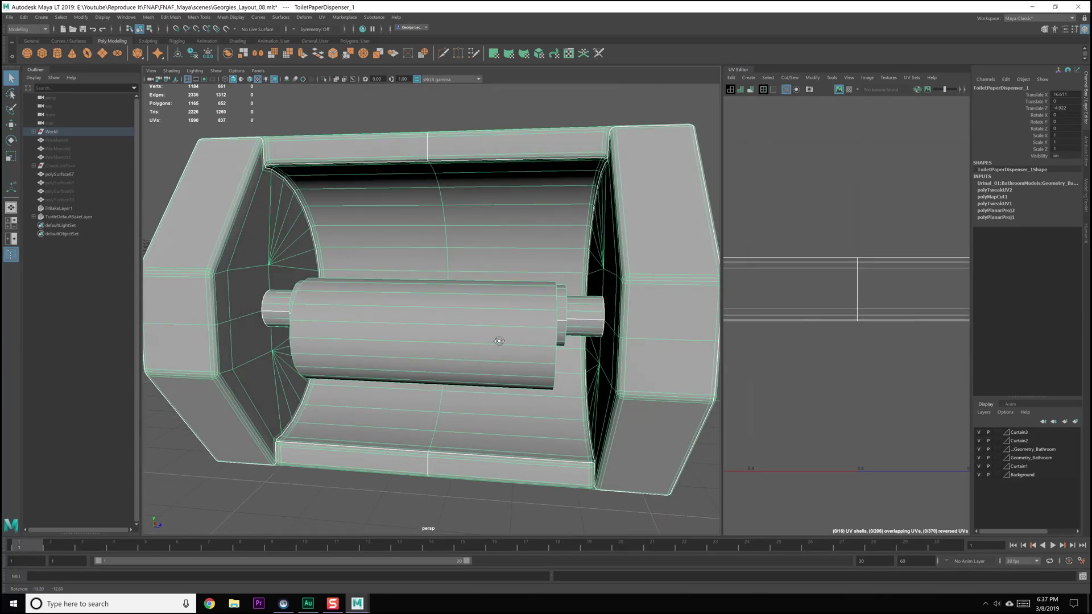
- Select the UV shells of both end pieces to check which faces they cover
{"action": "right_click", "coordinate": [573, 307]}
{"action": "mouse_move", "coordinate": [610, 303]}
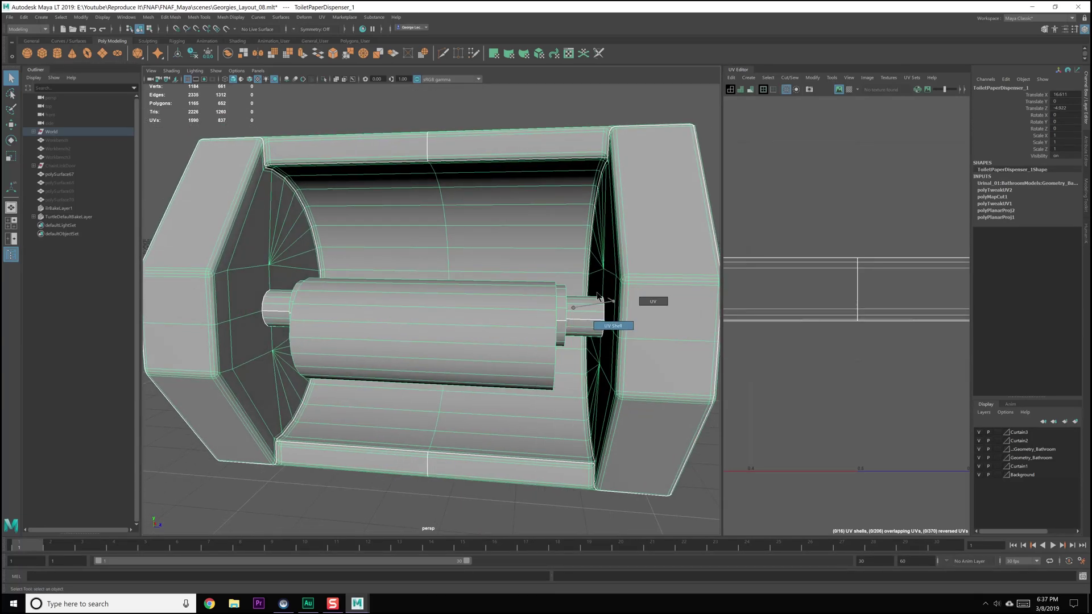
{"action": "left_click_drag", "start_coordinate": [575, 306], "coordinate": [477, 197], "text": "alt"}
{"action": "right_click", "coordinate": [478, 196]}
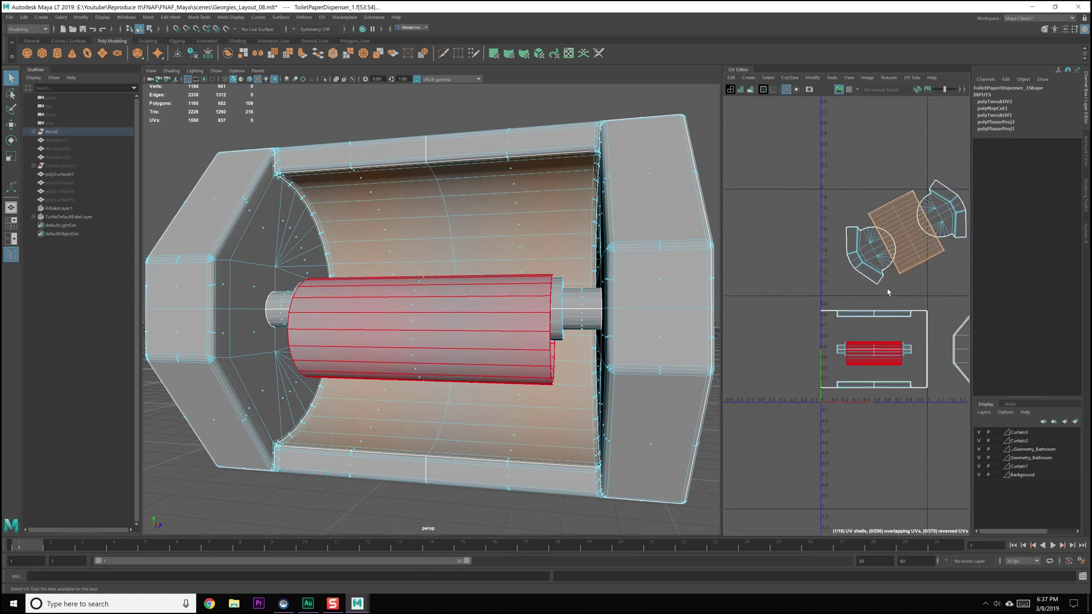
{"action": "left_click", "coordinate": [841, 364]}
{"action": "left_click", "coordinate": [182, 310]}
{"action": "left_click", "coordinate": [656, 310], "text": "shift"}
{"action": "left_click_drag", "start_coordinate": [656, 310], "coordinate": [370, 260], "text": "alt"}
{"action": "scroll", "coordinate": [370, 264], "scroll_direction": "up", "scroll_amount": 5}
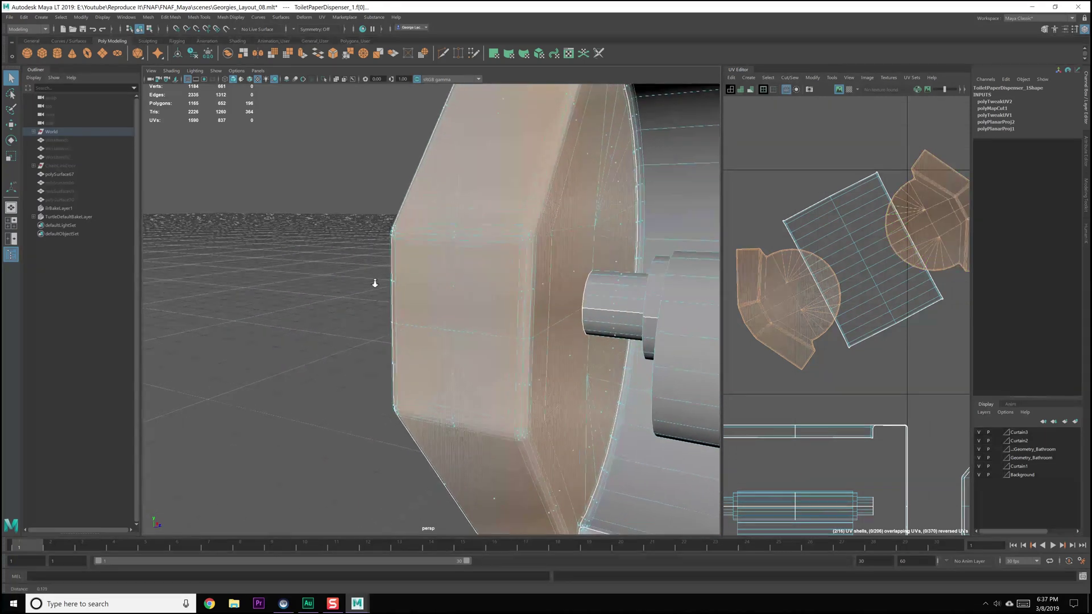
- Cut the UVs along the upper and lower bevel edges of one end piece's front face, including the corner edges
{"action": "right_click", "coordinate": [390, 216]}
{"action": "left_click", "coordinate": [390, 193]}
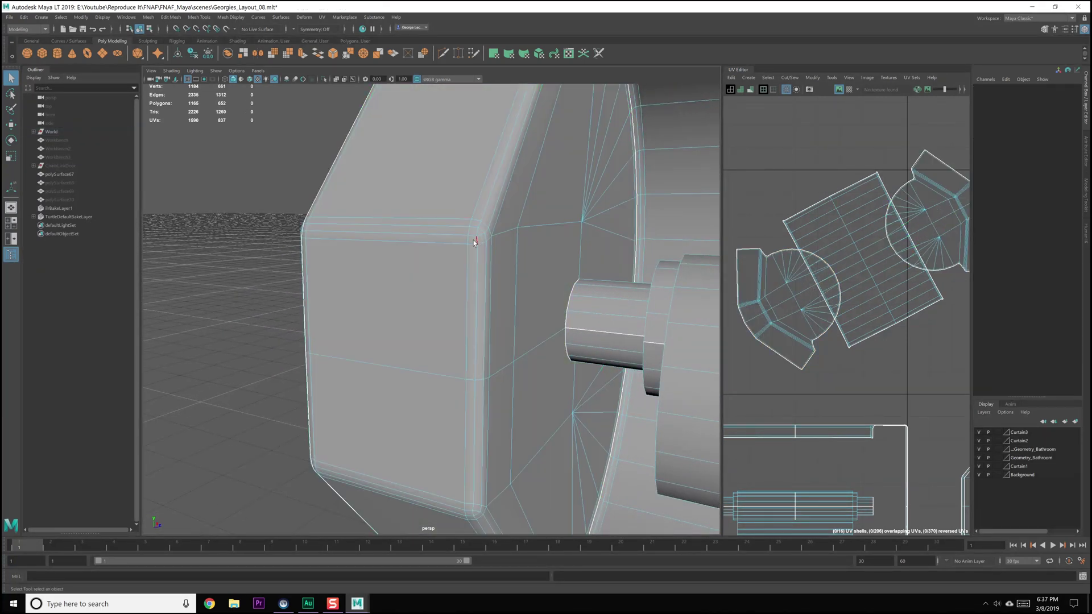
{"action": "left_click", "coordinate": [462, 228]}
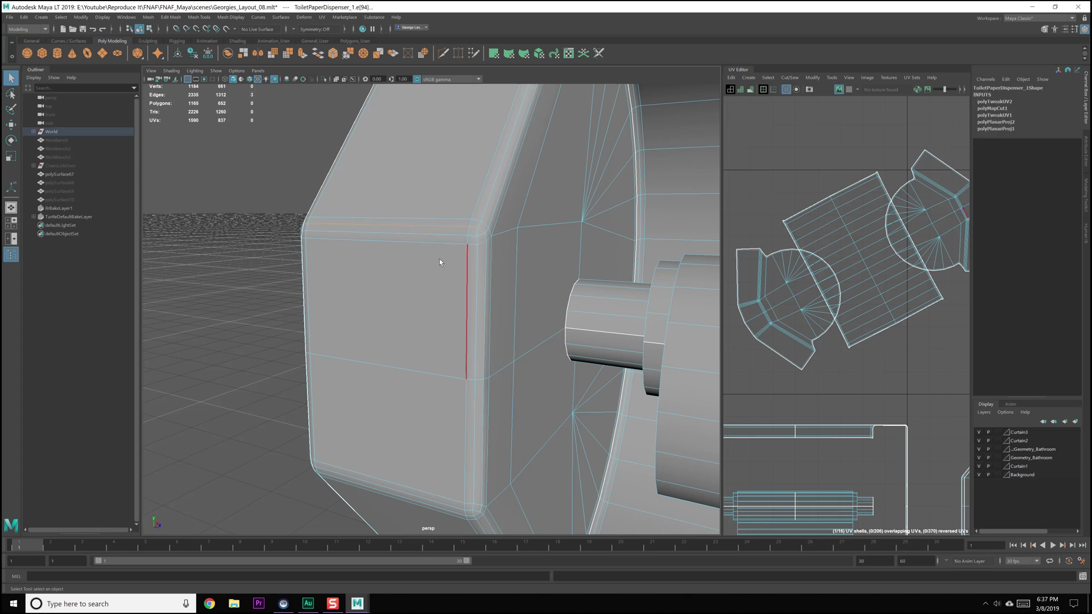
{"action": "left_click", "coordinate": [472, 220], "text": "shift"}
{"action": "left_click", "coordinate": [433, 220], "text": "shift"}
{"action": "left_click_drag", "start_coordinate": [402, 255], "coordinate": [423, 244], "text": "alt"}
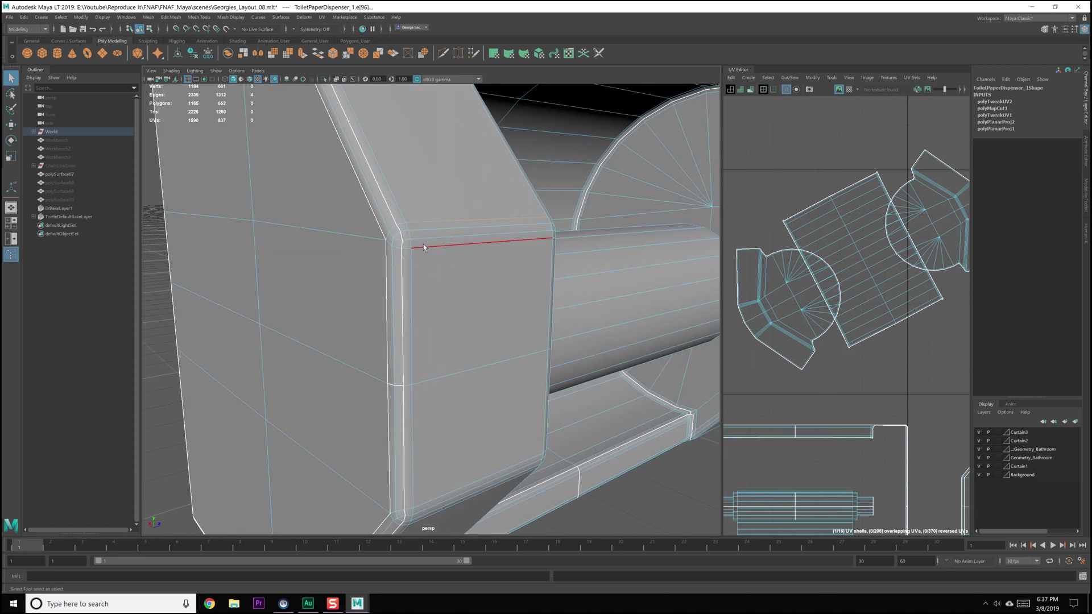
{"action": "left_click", "coordinate": [426, 305], "text": "shift"}
{"action": "mouse_move", "coordinate": [434, 347]}
{"action": "left_mouse_down", "text": "alt"}
{"action": "mouse_move", "coordinate": [398, 311]}
{"action": "mouse_move", "coordinate": [459, 324]}
{"action": "mouse_move", "coordinate": [493, 314]}
{"action": "mouse_move", "coordinate": [494, 344]}
{"action": "mouse_move", "coordinate": [504, 332]}
{"action": "left_mouse_up", "text": "alt"}
{"action": "left_click", "coordinate": [415, 312], "text": "shift"}
{"action": "scroll", "coordinate": [504, 334], "scroll_direction": "up", "scroll_amount": 3}
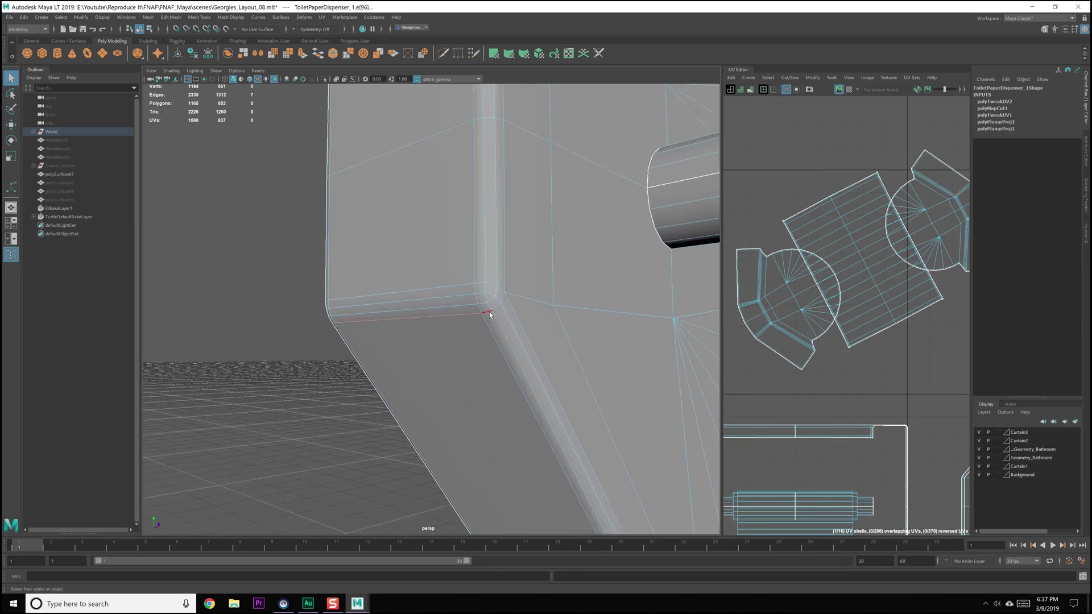
{"action": "left_click_drag", "start_coordinate": [490, 253], "coordinate": [498, 289], "text": "alt"}
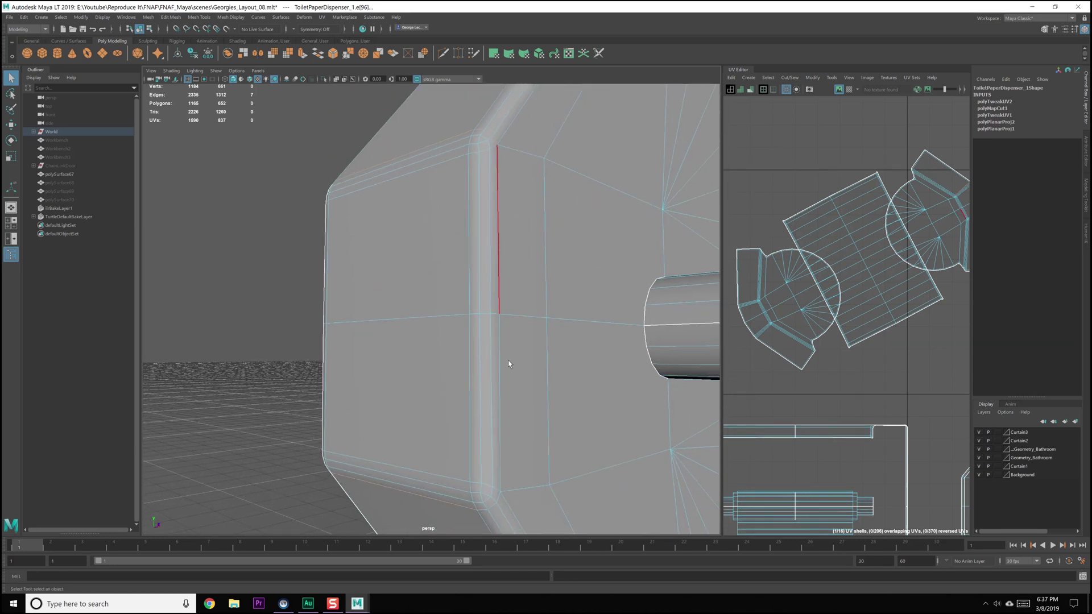
{"action": "middle_click_drag", "start_coordinate": [828, 306], "coordinate": [815, 339], "text": "alt"}
{"action": "right_click_drag", "start_coordinate": [815, 338], "coordinate": [789, 349], "text": "shift"}
{"action": "scroll", "coordinate": [802, 344], "scroll_direction": "down", "scroll_amount": 2}
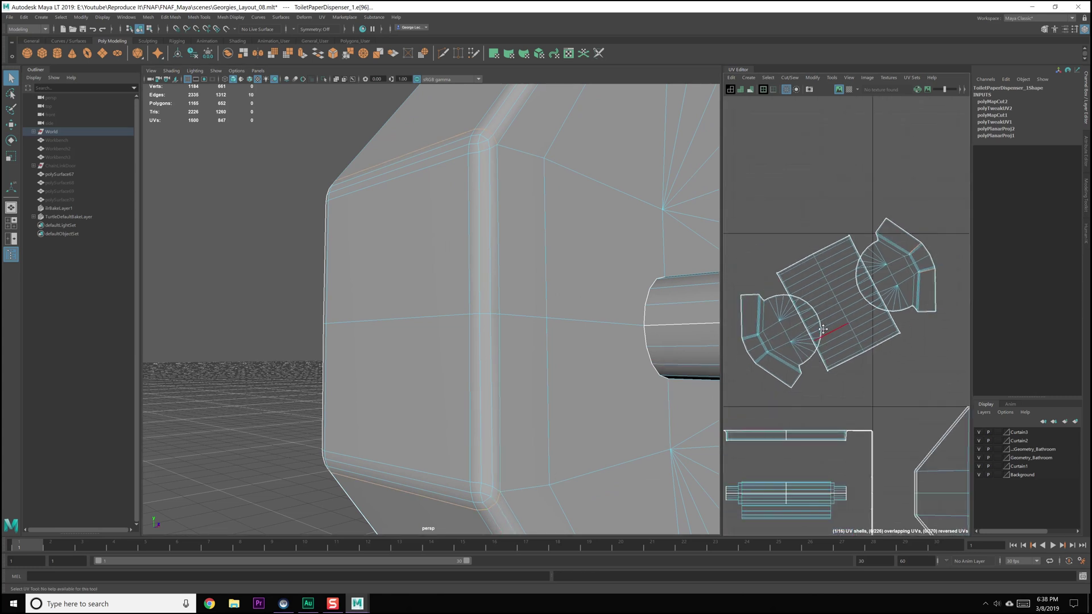
- Unfold the newly cut end-piece shell so its front flaps spread apart
{"action": "middle_click_drag", "start_coordinate": [824, 335], "coordinate": [826, 325], "text": "alt"}
{"action": "right_click_drag", "start_coordinate": [898, 274], "coordinate": [812, 263]}
{"action": "left_click", "coordinate": [892, 259]}
{"action": "left_click", "coordinate": [916, 232]}
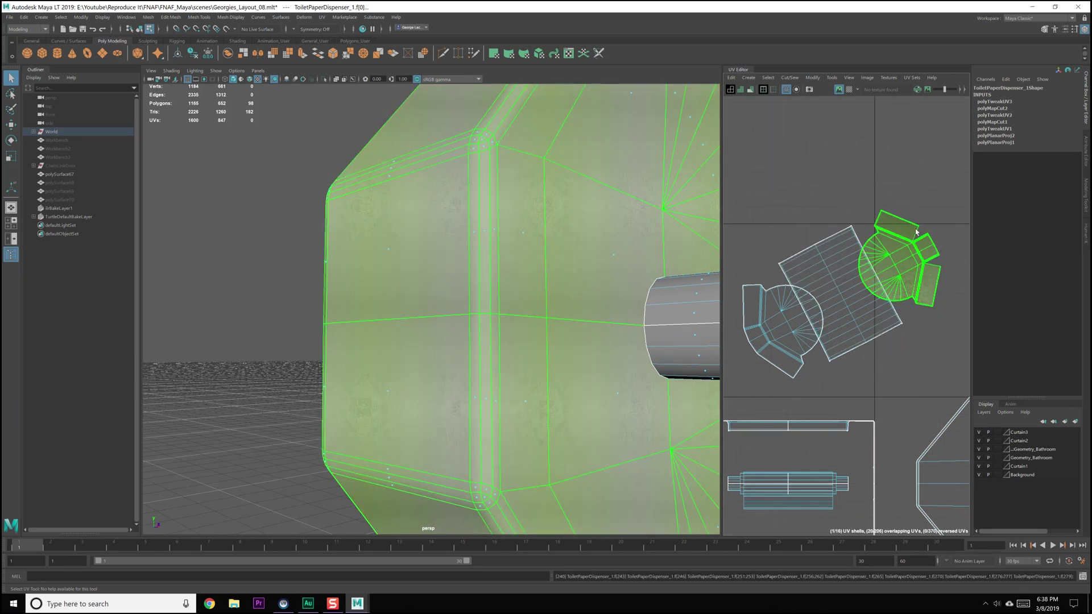
- Cut matching UV seams along the upper and lower front-face bevel edges of the opposite end piece
{"action": "left_click", "coordinate": [777, 320]}
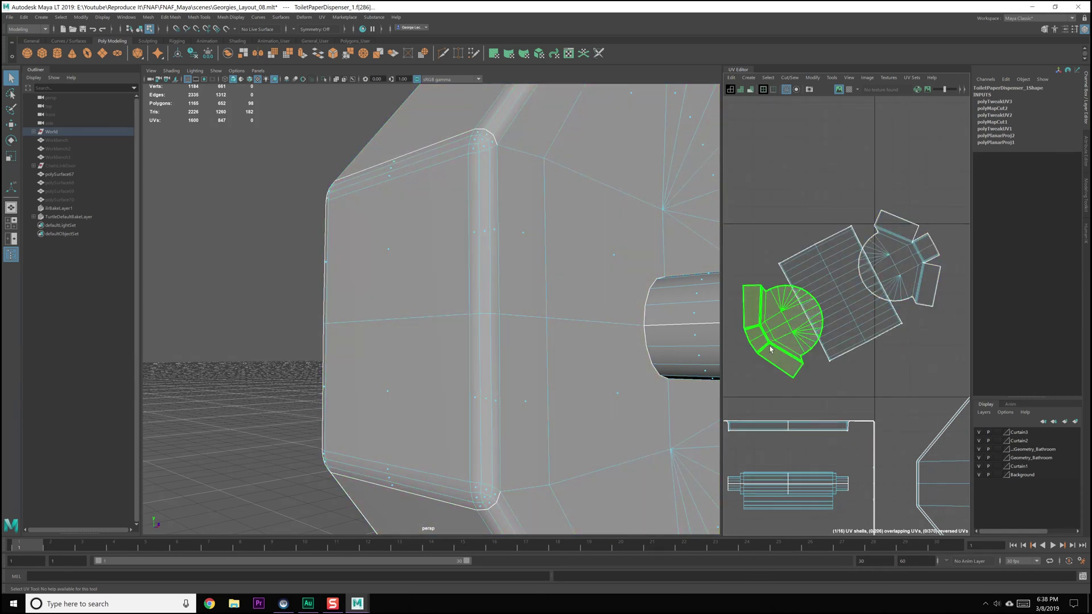
{"action": "scroll", "coordinate": [834, 267], "scroll_direction": "up", "scroll_amount": 2}
{"action": "scroll", "coordinate": [828, 329], "scroll_direction": "up", "scroll_amount": 6}
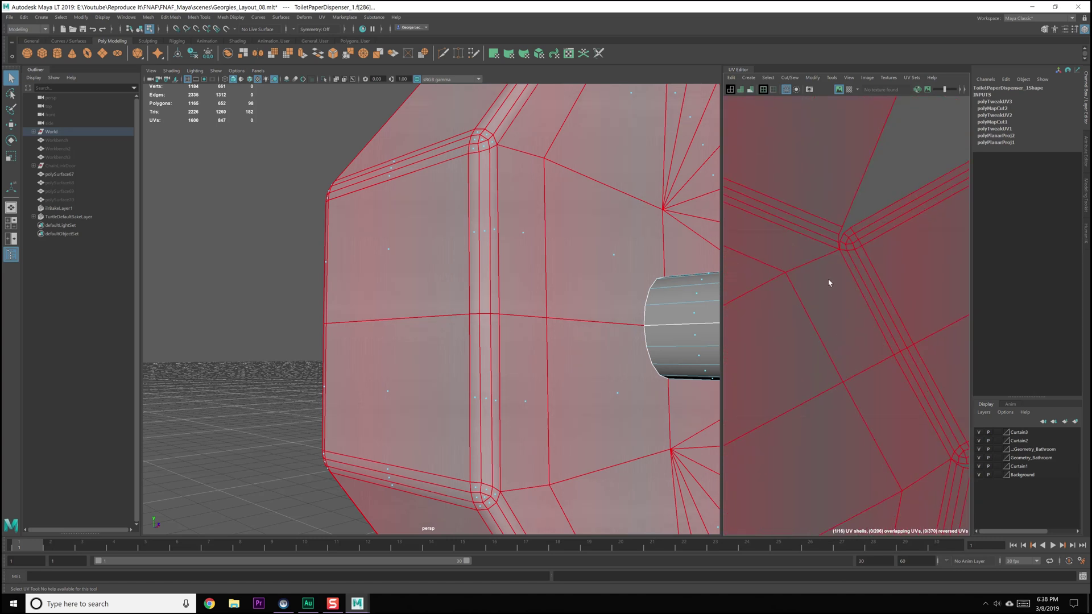
{"action": "scroll", "coordinate": [852, 369], "scroll_direction": "down", "scroll_amount": 6}
{"action": "middle_click_drag", "start_coordinate": [840, 390], "coordinate": [930, 332], "text": "alt"}
{"action": "middle_click_drag", "start_coordinate": [772, 383], "coordinate": [851, 312], "text": "alt"}
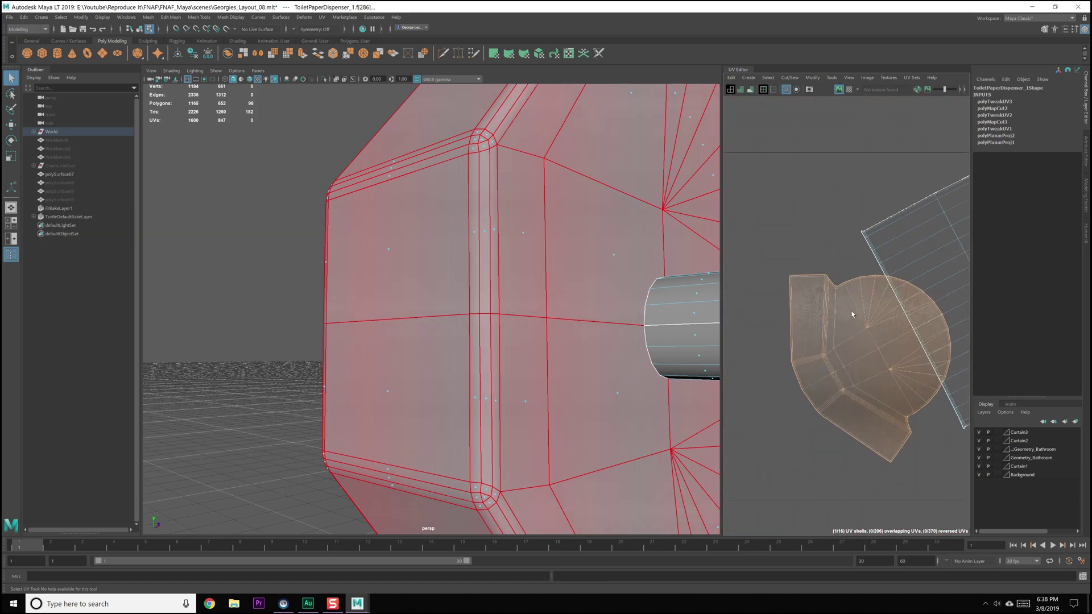
{"action": "scroll", "coordinate": [813, 386], "scroll_direction": "up", "scroll_amount": 5}
{"action": "right_click_drag", "start_coordinate": [830, 327], "coordinate": [833, 301]}
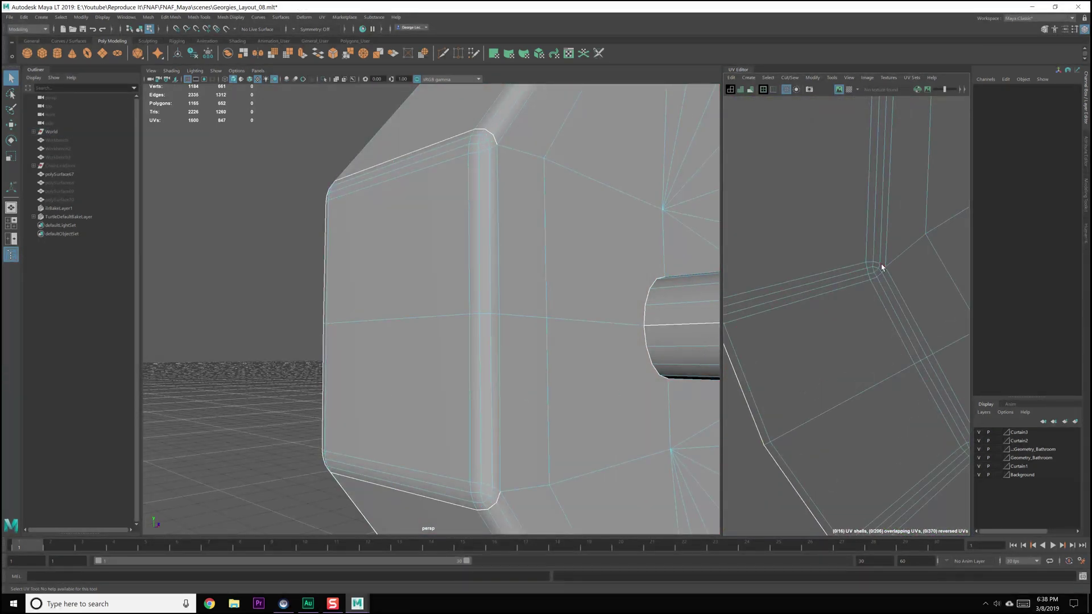
{"action": "left_click", "coordinate": [881, 267]}
{"action": "middle_click_drag", "start_coordinate": [792, 348], "coordinate": [836, 327], "text": "alt"}
{"action": "left_click", "coordinate": [758, 282], "text": "shift"}
{"action": "middle_click_drag", "start_coordinate": [873, 433], "coordinate": [761, 320], "text": "alt"}
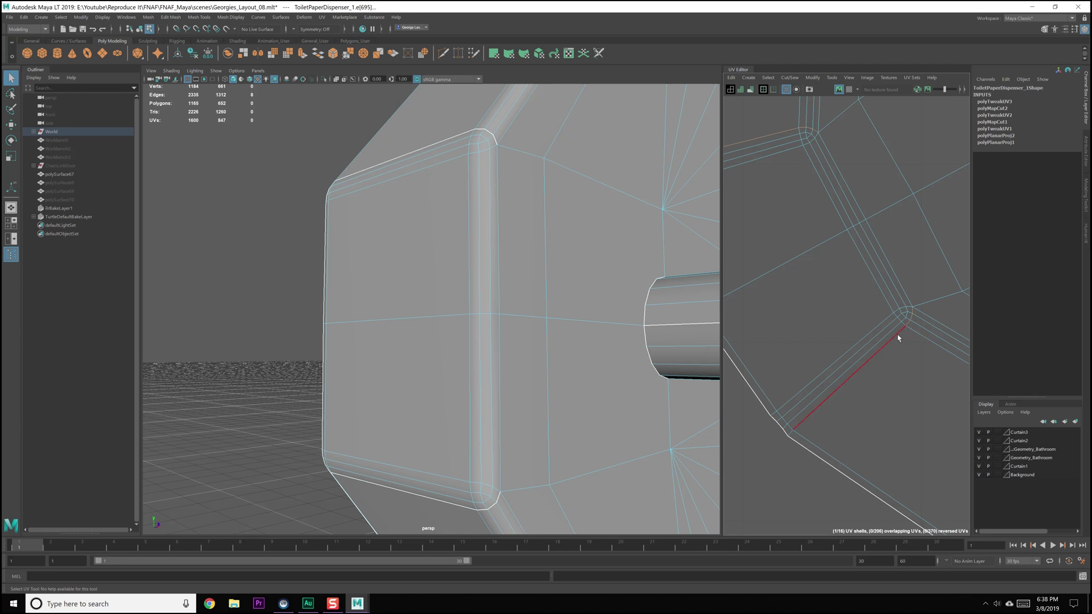
{"action": "right_click_drag", "start_coordinate": [781, 365], "coordinate": [716, 315], "text": "shift"}
- Unfold the second end-piece shell and orient the recess and both end-piece shells to the UV axes
{"action": "scroll", "coordinate": [786, 378], "scroll_direction": "down", "scroll_amount": 5}
{"action": "scroll", "coordinate": [785, 343], "scroll_direction": "down", "scroll_amount": 3}
{"action": "left_click", "coordinate": [823, 317]}
{"action": "scroll", "coordinate": [848, 360], "scroll_direction": "down", "scroll_amount": 6}
{"action": "middle_click_drag", "start_coordinate": [875, 360], "coordinate": [834, 373], "text": "alt"}
{"action": "left_click_drag", "start_coordinate": [788, 270], "coordinate": [884, 373]}
{"action": "right_click_drag", "start_coordinate": [837, 287], "coordinate": [834, 407], "text": "shift"}
{"action": "right_click_drag", "start_coordinate": [844, 332], "coordinate": [855, 446], "text": "shift"}
{"action": "left_click", "coordinate": [864, 395]}
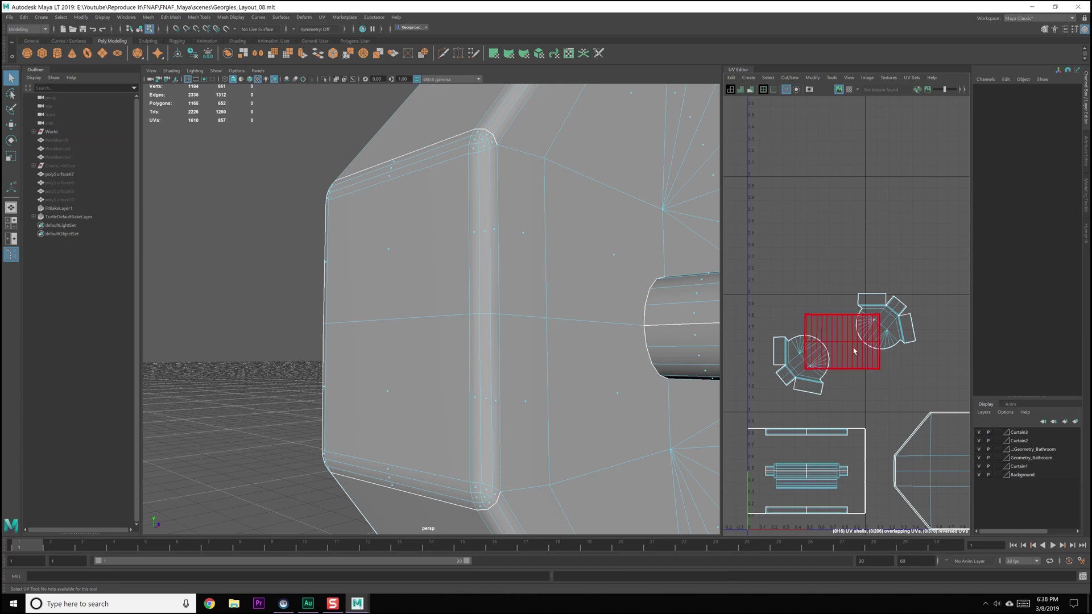
- Select the recess and both end-piece shells together and move them away from the remaining UV layout
{"action": "left_click_drag", "start_coordinate": [580, 335], "coordinate": [479, 363], "text": "alt"}
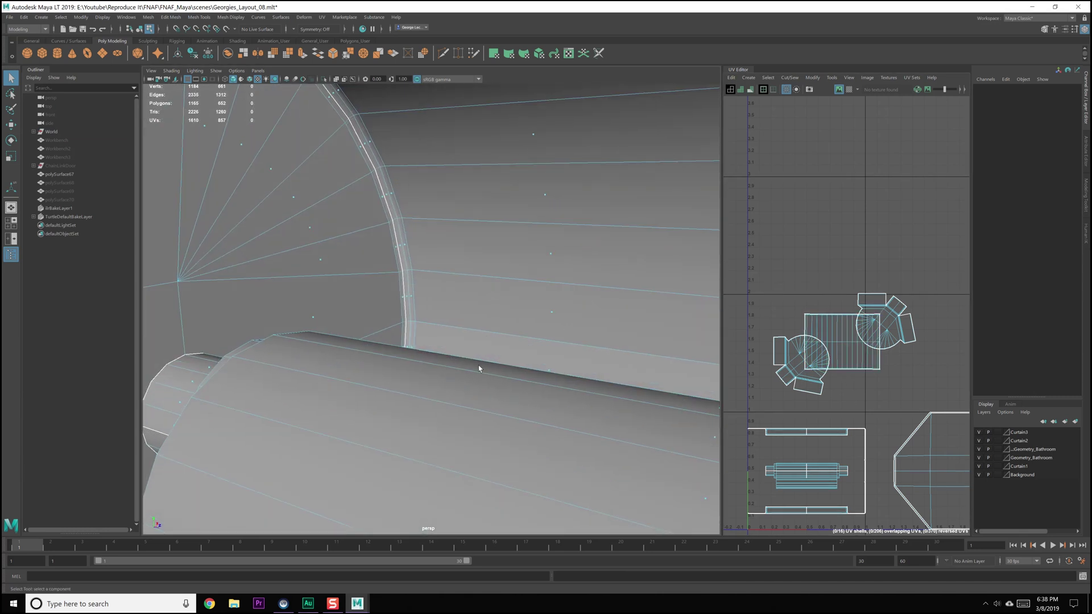
{"action": "right_click_drag", "start_coordinate": [479, 364], "coordinate": [470, 320], "text": "alt"}
{"action": "left_click_drag", "start_coordinate": [470, 319], "coordinate": [529, 299], "text": "alt"}
{"action": "right_click", "coordinate": [521, 295]}
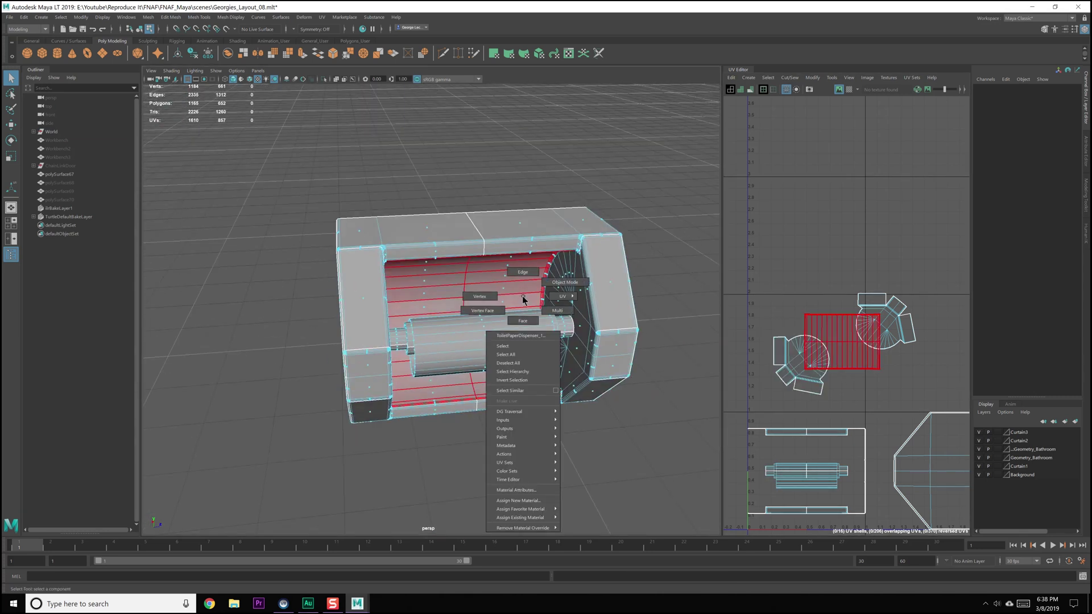
{"action": "mouse_move", "coordinate": [546, 299]}
{"action": "right_mouse_down"}
{"action": "mouse_move", "coordinate": [557, 298]}
{"action": "mouse_move", "coordinate": [565, 320]}
{"action": "right_mouse_up"}
{"action": "left_click", "coordinate": [576, 316]}
{"action": "left_click", "coordinate": [375, 312], "text": "shift"}
{"action": "left_click", "coordinate": [414, 295], "text": "shift"}
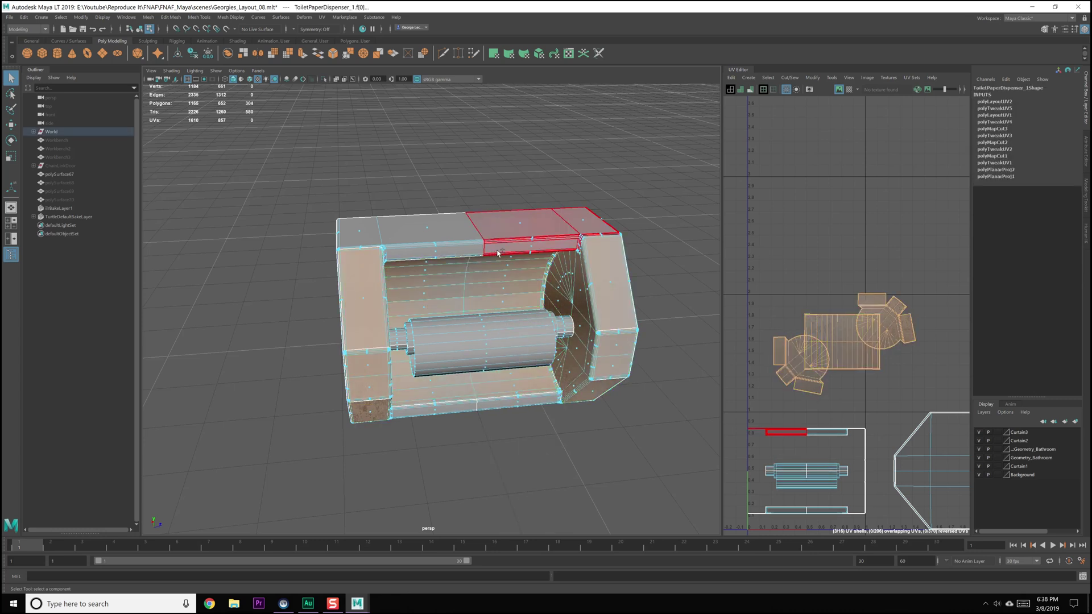
{"action": "left_click_drag", "start_coordinate": [508, 293], "coordinate": [421, 299], "text": "alt"}
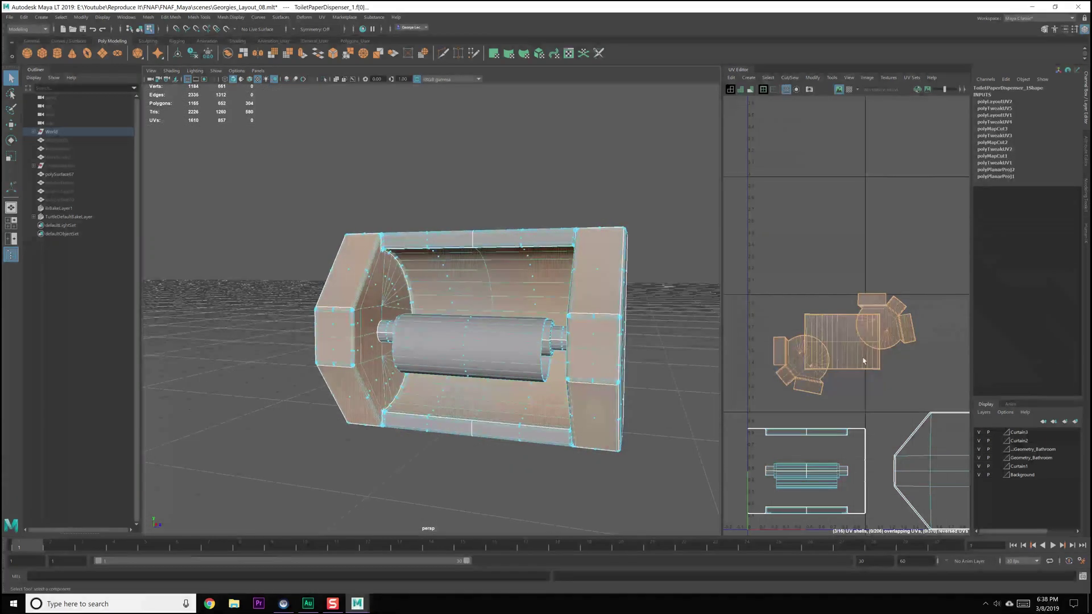
{"action": "scroll", "coordinate": [901, 379], "scroll_direction": "down", "scroll_amount": 3}
{"action": "left_click_drag", "start_coordinate": [880, 366], "coordinate": [926, 305]}
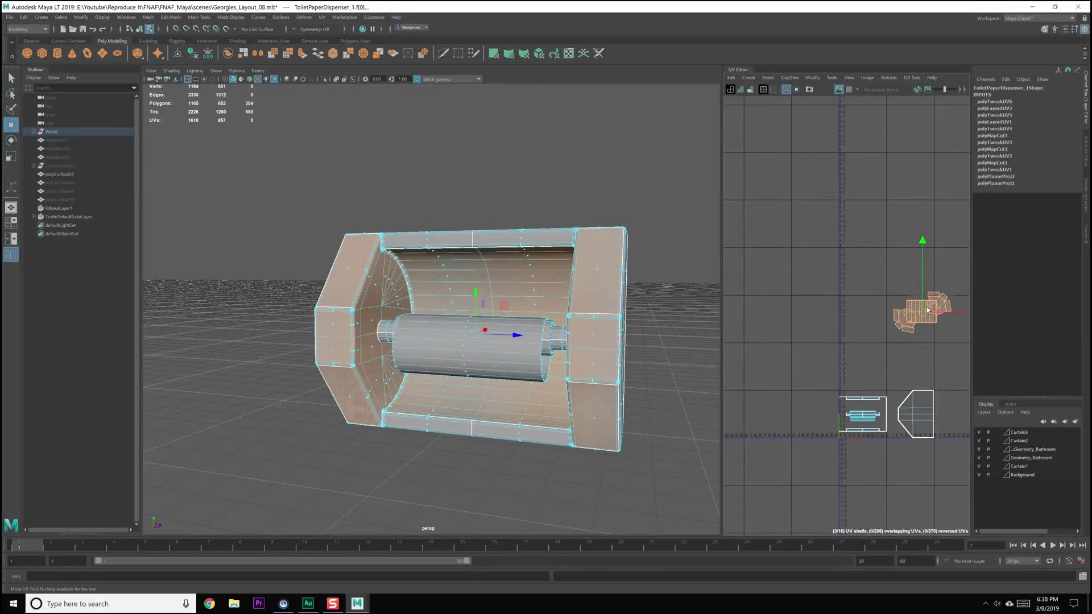
- Move the two overlapping side-panel shells below the unfolded shells and separate them side by side
{"action": "left_click", "coordinate": [919, 398]}
{"action": "left_click", "coordinate": [919, 398]}
{"action": "left_click_drag", "start_coordinate": [918, 398], "coordinate": [906, 355]}
{"action": "left_click", "coordinate": [929, 411]}
{"action": "left_click", "coordinate": [905, 380]}
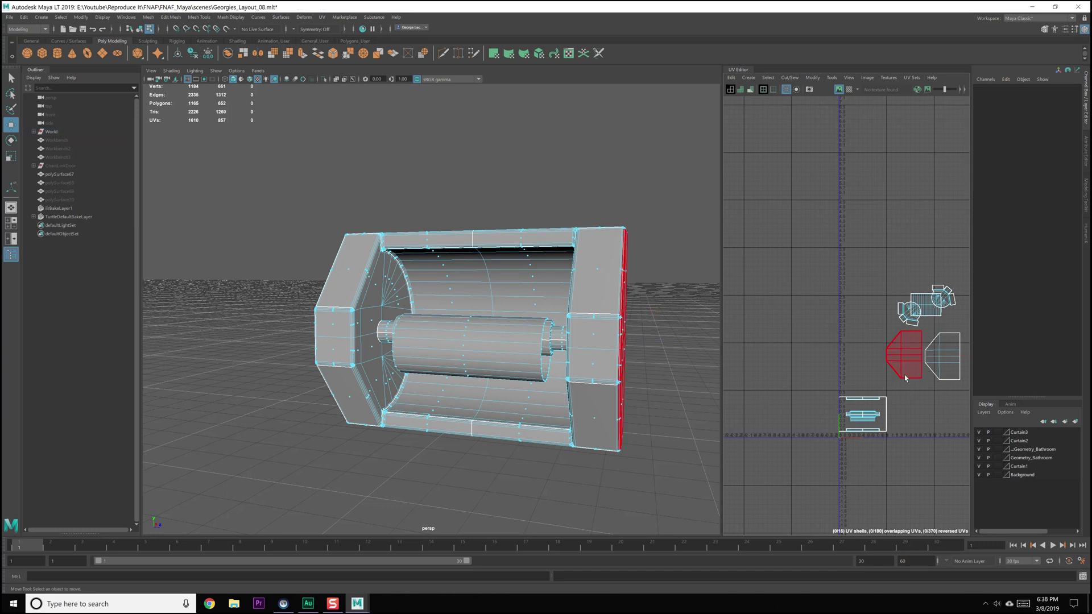
- Apply a planar projection from the Y axis to the dispenser's top and bottom panel faces, keeping the image width/height ratio
{"action": "scroll", "coordinate": [867, 407], "scroll_direction": "up", "scroll_amount": 6}
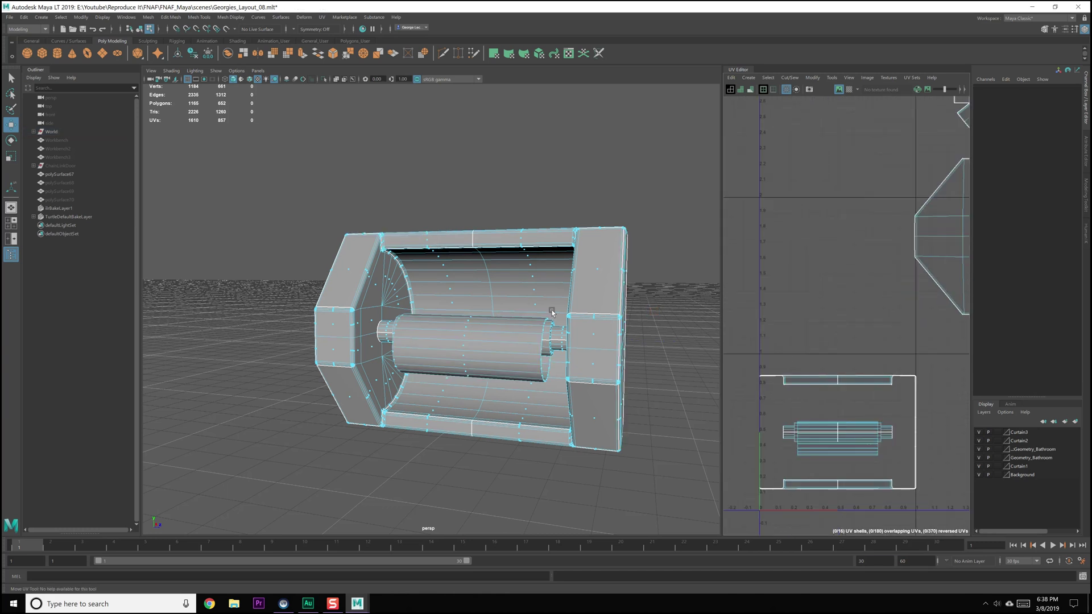
{"action": "left_click_drag", "start_coordinate": [523, 275], "coordinate": [513, 280], "text": "alt"}
{"action": "left_click", "coordinate": [541, 251]}
{"action": "left_click", "coordinate": [460, 229], "text": "shift"}
{"action": "left_click_drag", "start_coordinate": [466, 335], "coordinate": [471, 300], "text": "alt"}
{"action": "left_click", "coordinate": [546, 363], "text": "shift"}
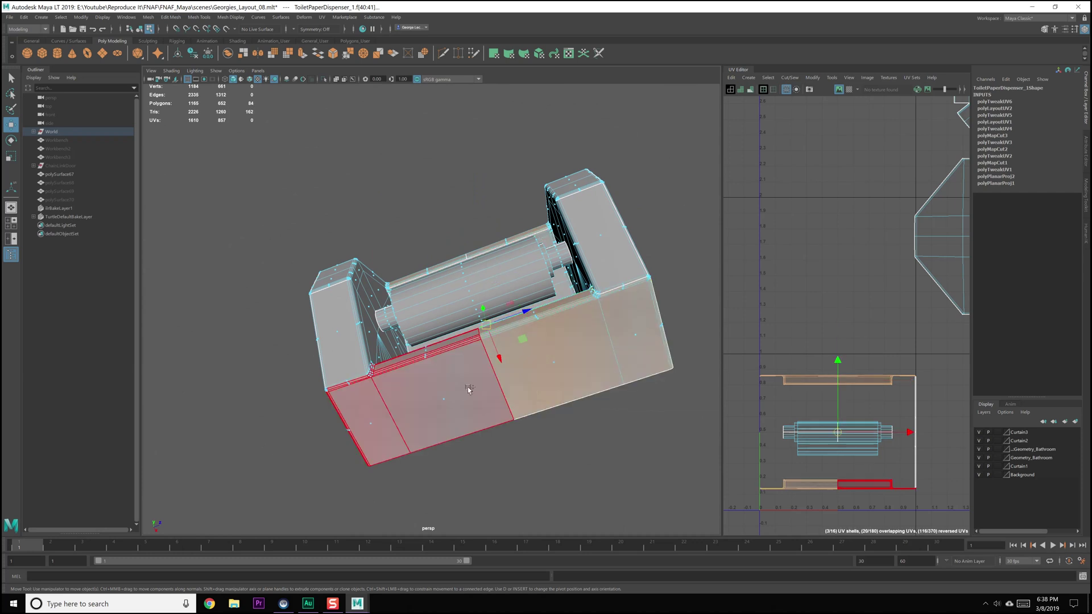
{"action": "mouse_move", "coordinate": [449, 390]}
{"action": "left_mouse_down", "text": "alt"}
{"action": "mouse_move", "coordinate": [489, 415]}
{"action": "mouse_move", "coordinate": [575, 380]}
{"action": "mouse_move", "coordinate": [432, 392]}
{"action": "mouse_move", "coordinate": [467, 397]}
{"action": "left_mouse_up", "text": "alt"}
{"action": "left_click", "coordinate": [749, 77]}
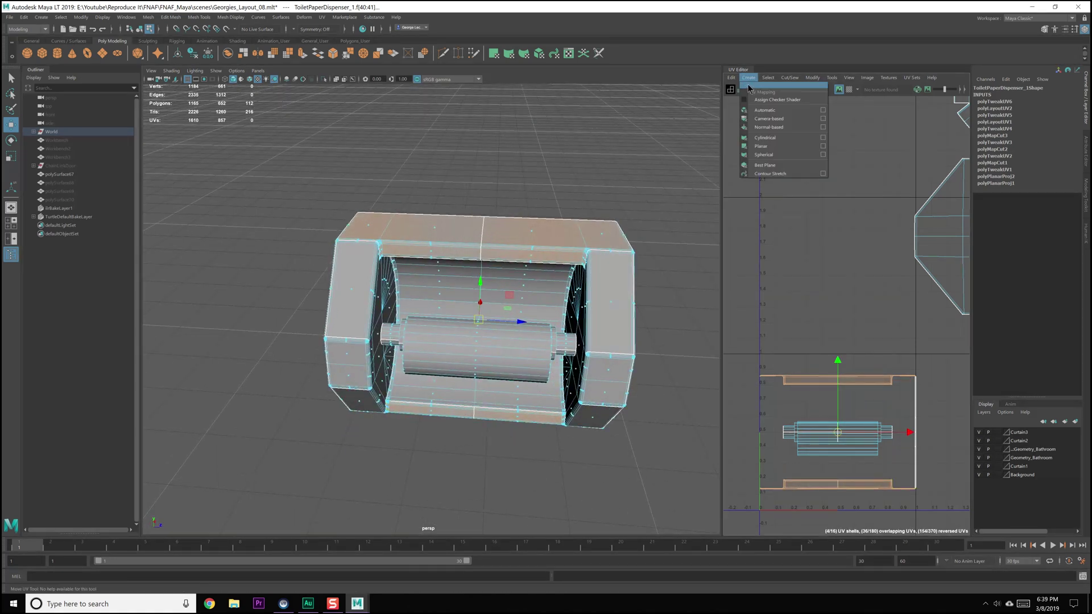
{"action": "left_click", "coordinate": [823, 146]}
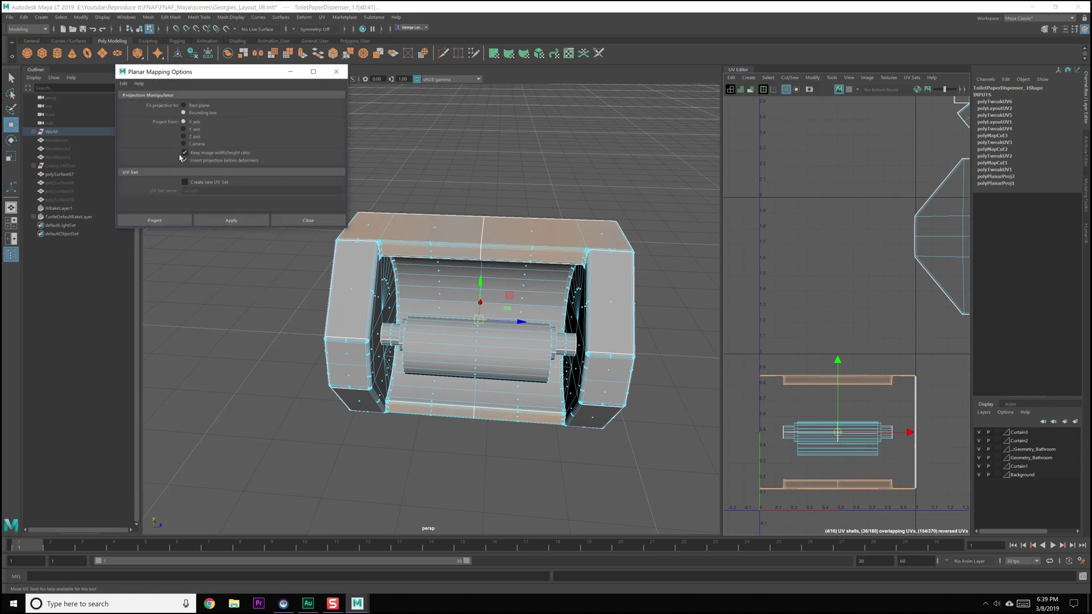
{"action": "left_click", "coordinate": [237, 220]}
{"action": "left_click", "coordinate": [305, 220]}
- Move the projected top and bottom panel shells clear of the roller UVs and place them side by side
{"action": "scroll", "coordinate": [838, 399], "scroll_direction": "down", "scroll_amount": 3}
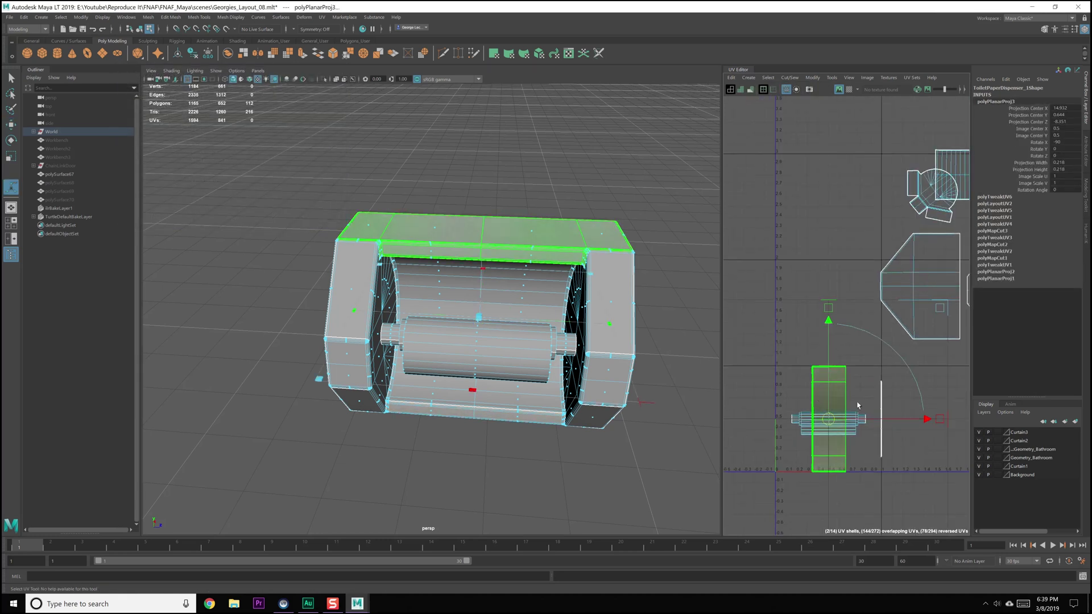
{"action": "middle_click_drag", "start_coordinate": [838, 400], "coordinate": [787, 412], "text": "alt"}
{"action": "left_click_drag", "start_coordinate": [780, 432], "coordinate": [861, 222]}
{"action": "left_click", "coordinate": [761, 256]}
{"action": "key", "text": "ctrl+z"}
{"action": "left_click", "coordinate": [830, 250]}
{"action": "key", "text": "ctrl+z"}
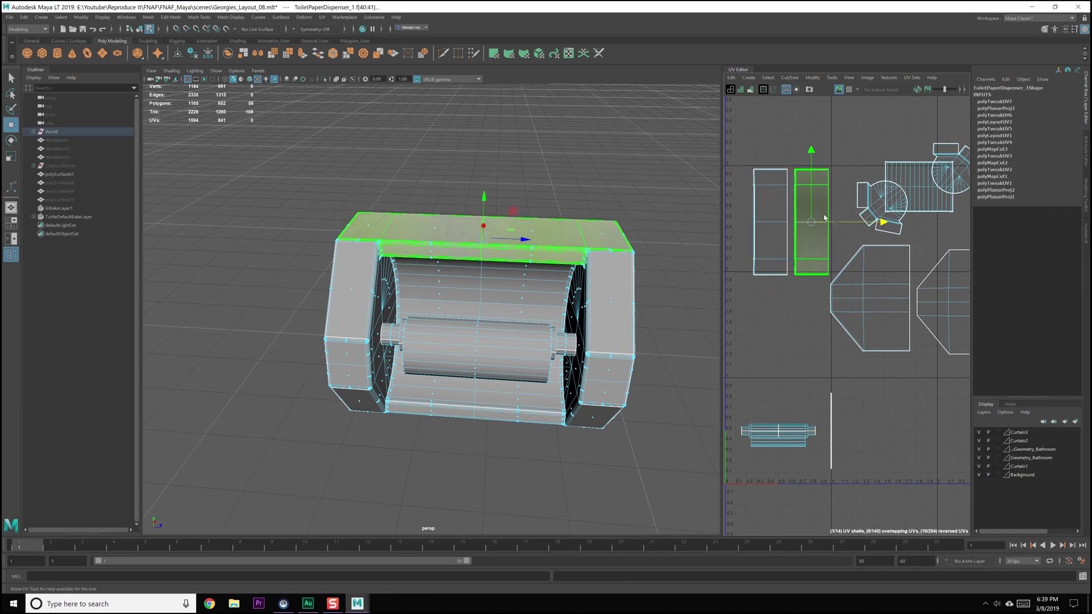
- Unfold the top and bottom panel shells together and orient them to the UV axes
{"action": "left_click", "coordinate": [772, 193]}
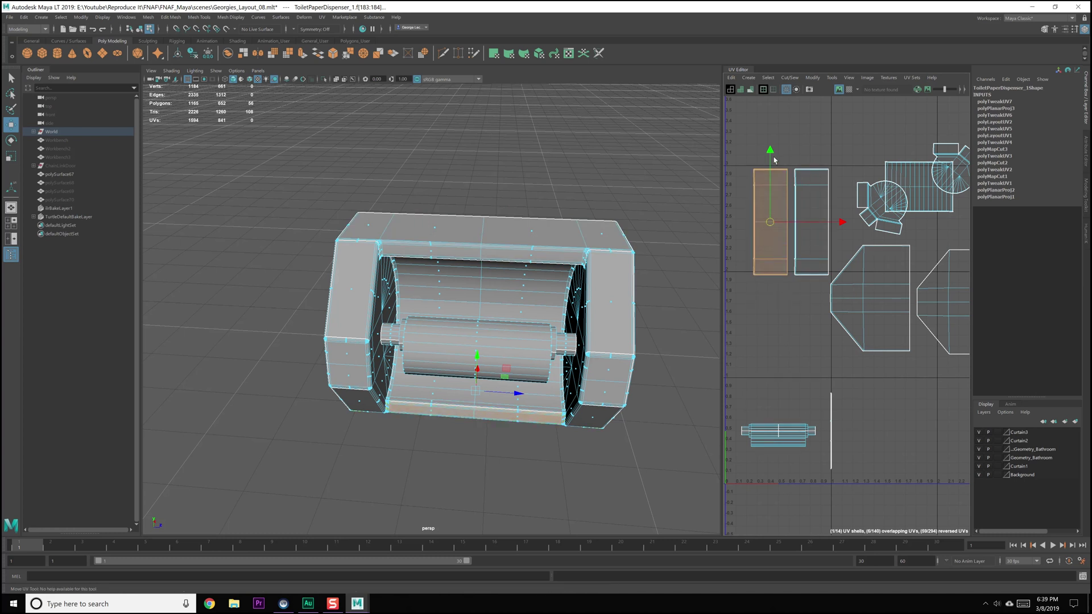
{"action": "left_click", "coordinate": [806, 192], "text": "shift"}
{"action": "right_click", "coordinate": [806, 192], "text": "shift"}
{"action": "left_click", "coordinate": [762, 189]}
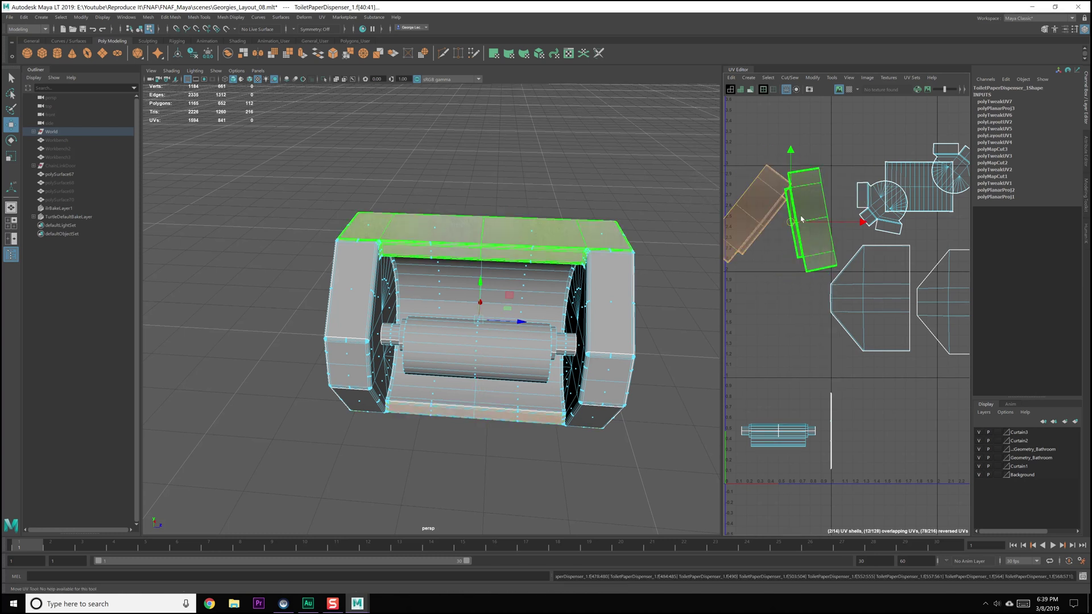
{"action": "right_click", "coordinate": [818, 230], "text": "shift"}
{"action": "left_click", "coordinate": [820, 348]}
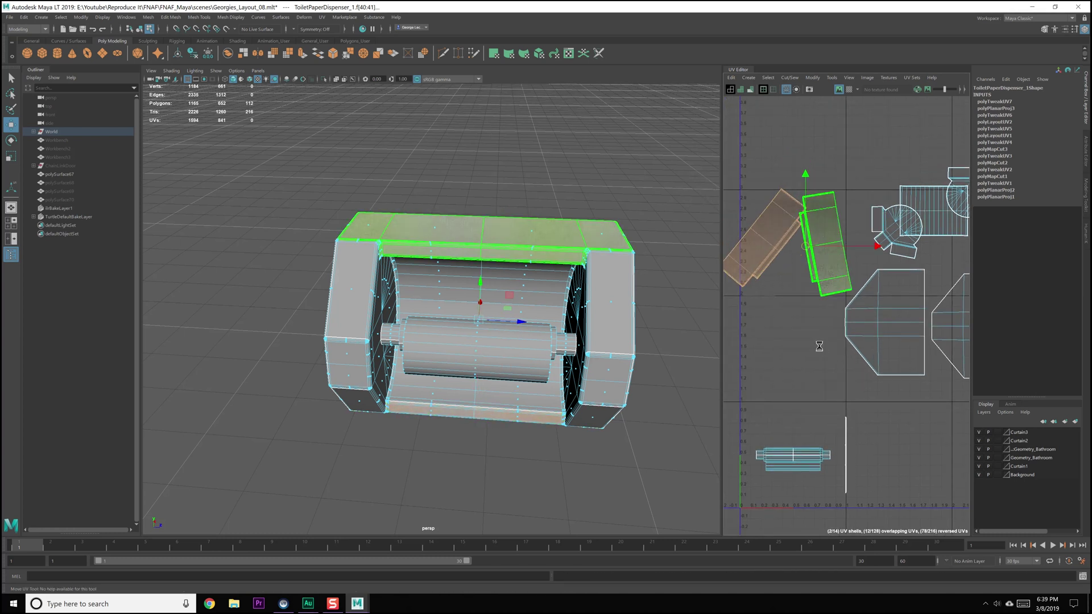
- Optimize the top and bottom panel shells and orient them to the UV axes again
{"action": "right_click", "coordinate": [826, 235], "text": "shift"}
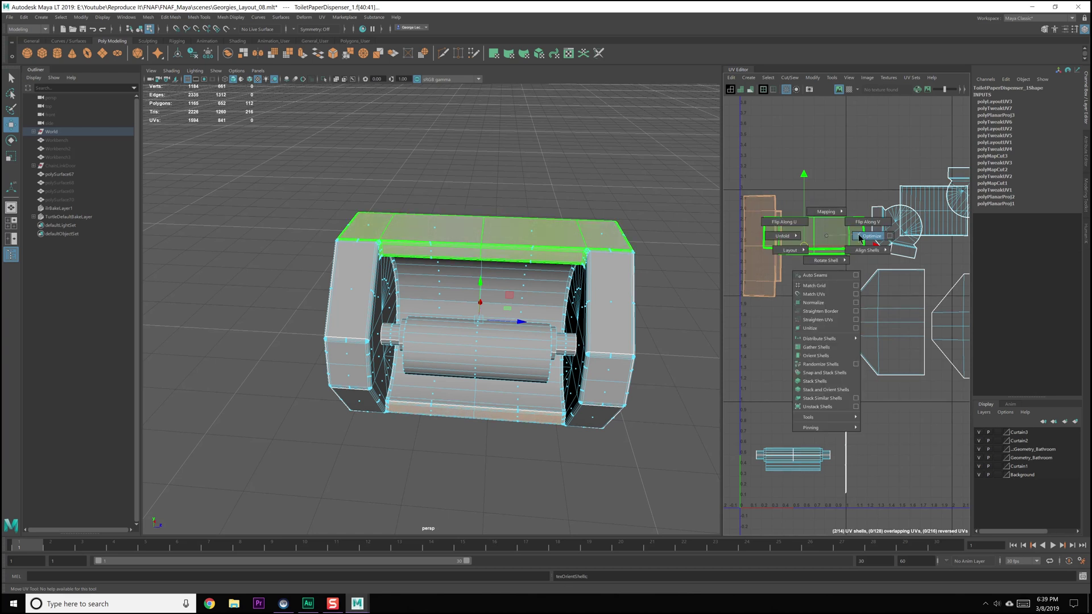
{"action": "left_click", "coordinate": [872, 237]}
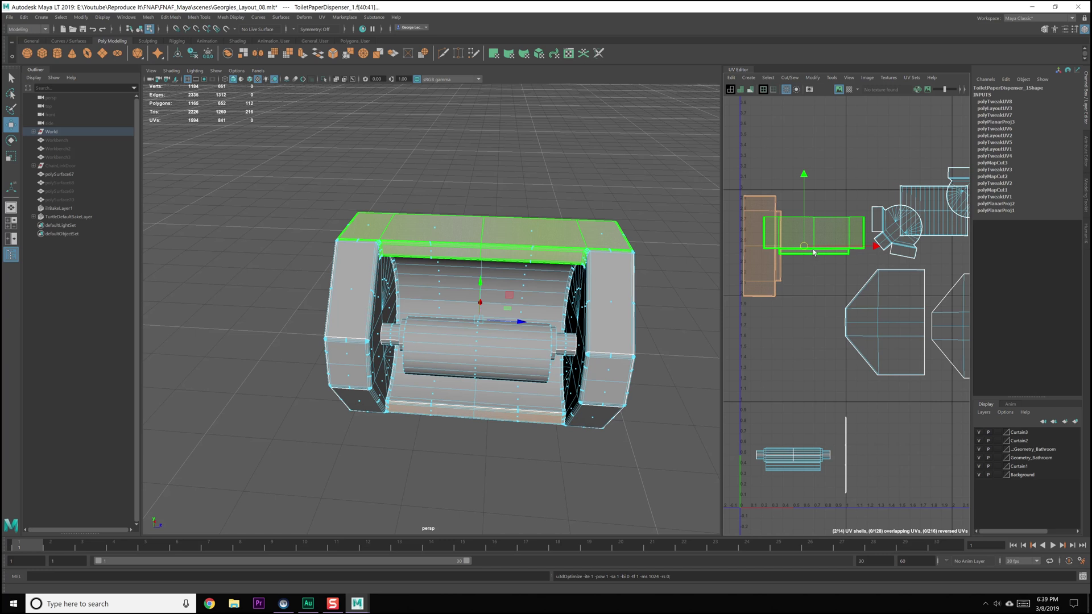
{"action": "right_click", "coordinate": [821, 238], "text": "shift"}
{"action": "left_click", "coordinate": [813, 358]}
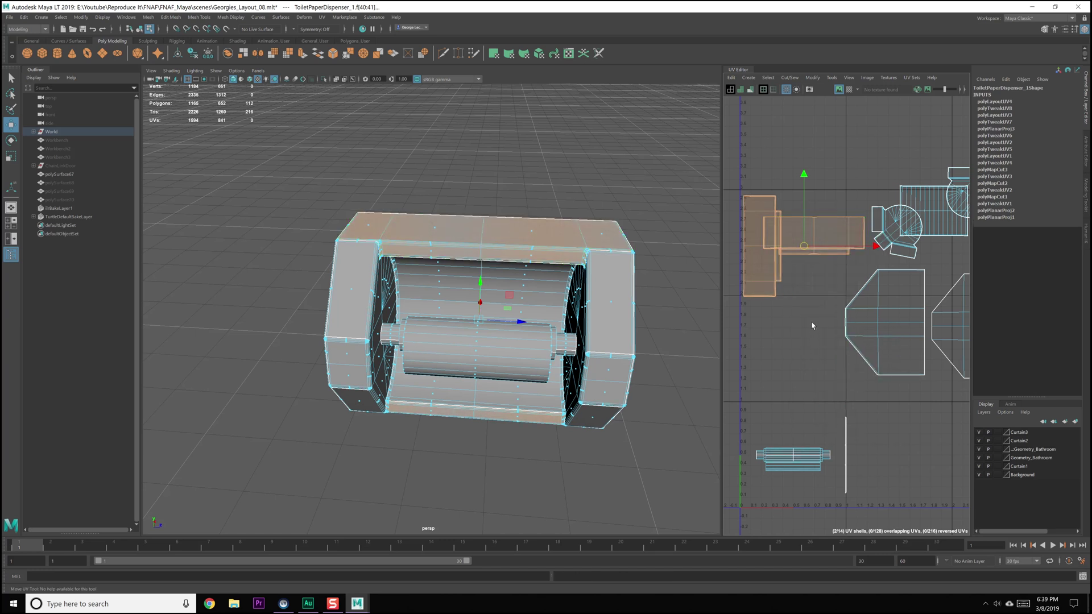
- Move the top and bottom panel shells above the other unfolded shells and save the scene
{"action": "left_click", "coordinate": [813, 295]}
{"action": "scroll", "coordinate": [813, 294], "scroll_direction": "up", "scroll_amount": 4}
{"action": "scroll", "coordinate": [813, 294], "scroll_direction": "down", "scroll_amount": 6}
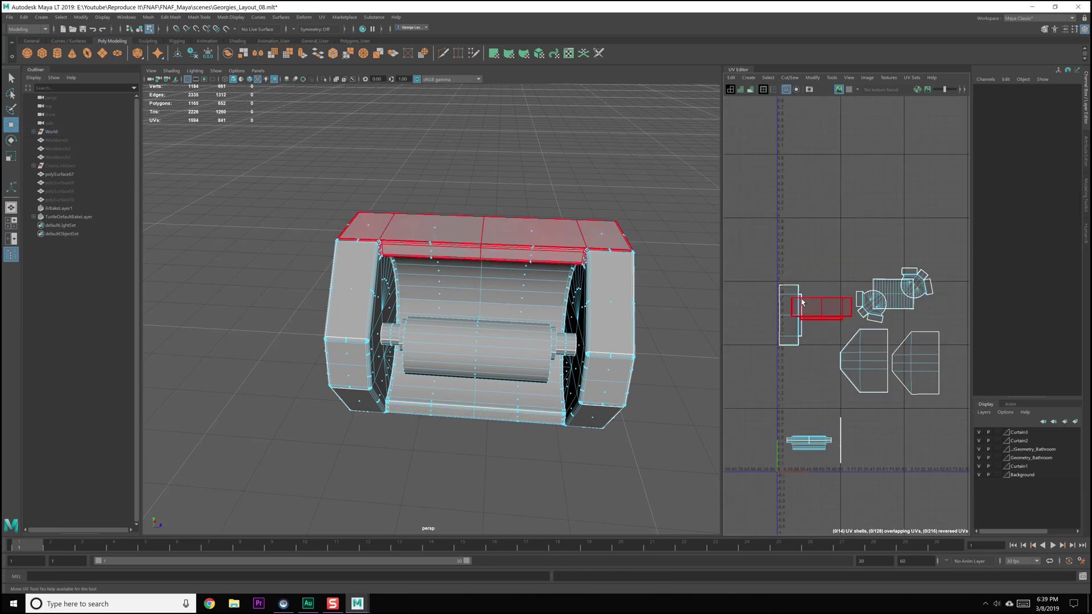
{"action": "left_click", "coordinate": [802, 302]}
{"action": "left_click_drag", "start_coordinate": [818, 315], "coordinate": [875, 258]}
{"action": "left_click", "coordinate": [904, 222]}
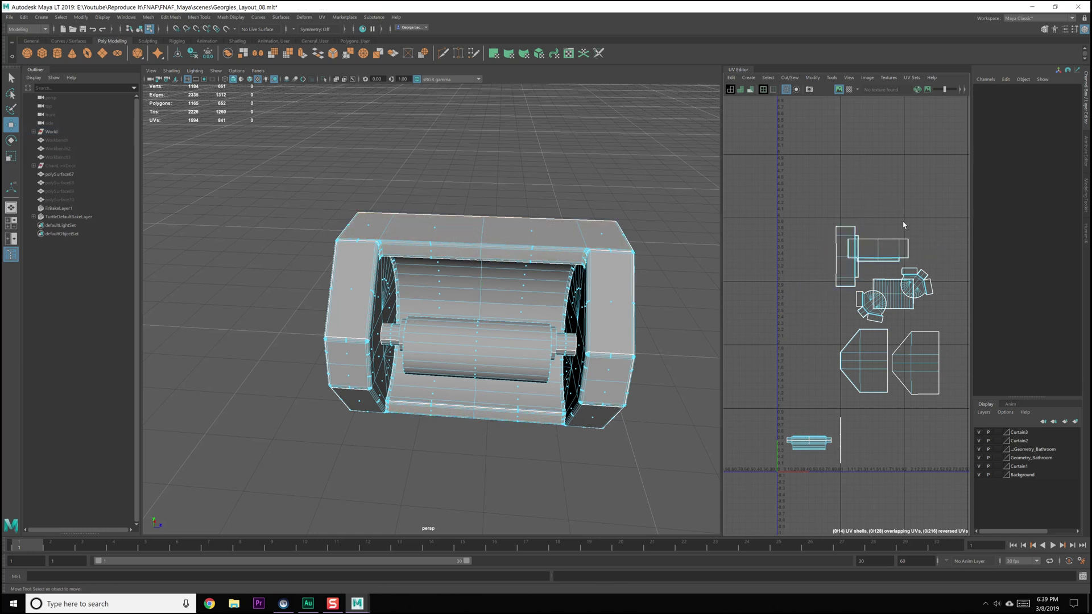
{"action": "key", "text": "ctrl+s"}
- Apply a planar projection from the Z axis to one outer side panel and its bevel strips, keeping the image width/height ratio
{"action": "key", "text": "ctrl+d"}
{"action": "left_click_drag", "start_coordinate": [763, 410], "coordinate": [865, 472]}
{"action": "left_click_drag", "start_coordinate": [578, 369], "coordinate": [534, 372], "text": "alt"}
{"action": "scroll", "coordinate": [473, 384], "scroll_direction": "up", "scroll_amount": 7}
{"action": "left_click_drag", "start_coordinate": [443, 385], "coordinate": [432, 341], "text": "alt"}
{"action": "scroll", "coordinate": [476, 378], "scroll_direction": "down", "scroll_amount": 8}
{"action": "left_click", "coordinate": [636, 341]}
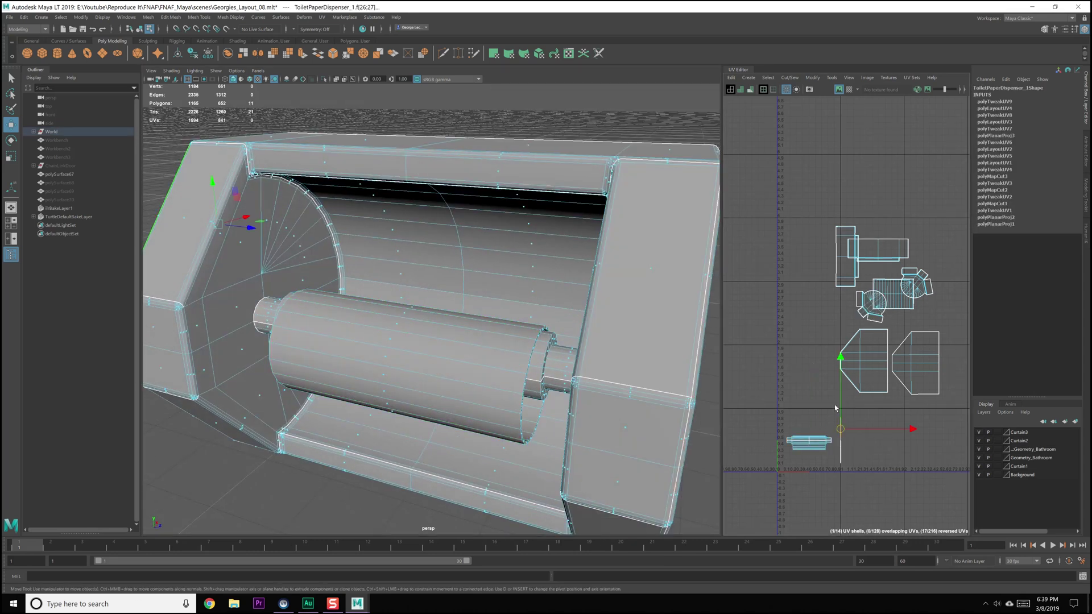
{"action": "left_click", "coordinate": [499, 348], "text": "shift"}
{"action": "left_click_drag", "start_coordinate": [499, 349], "coordinate": [429, 388], "text": "alt"}
{"action": "left_click", "coordinate": [447, 345], "text": "shift"}
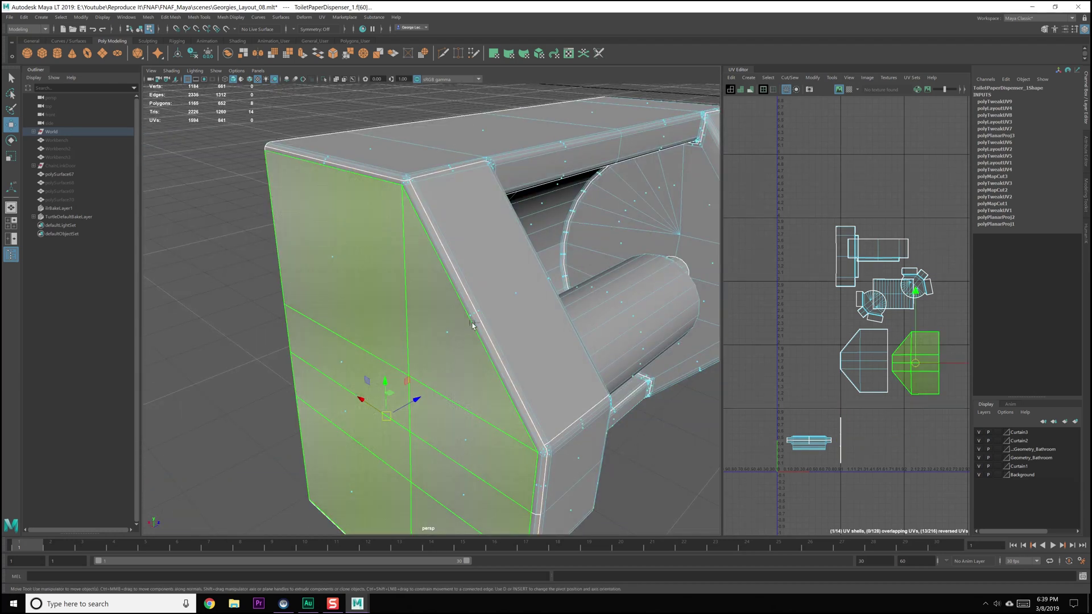
{"action": "left_click_drag", "start_coordinate": [447, 345], "coordinate": [485, 348], "text": "alt"}
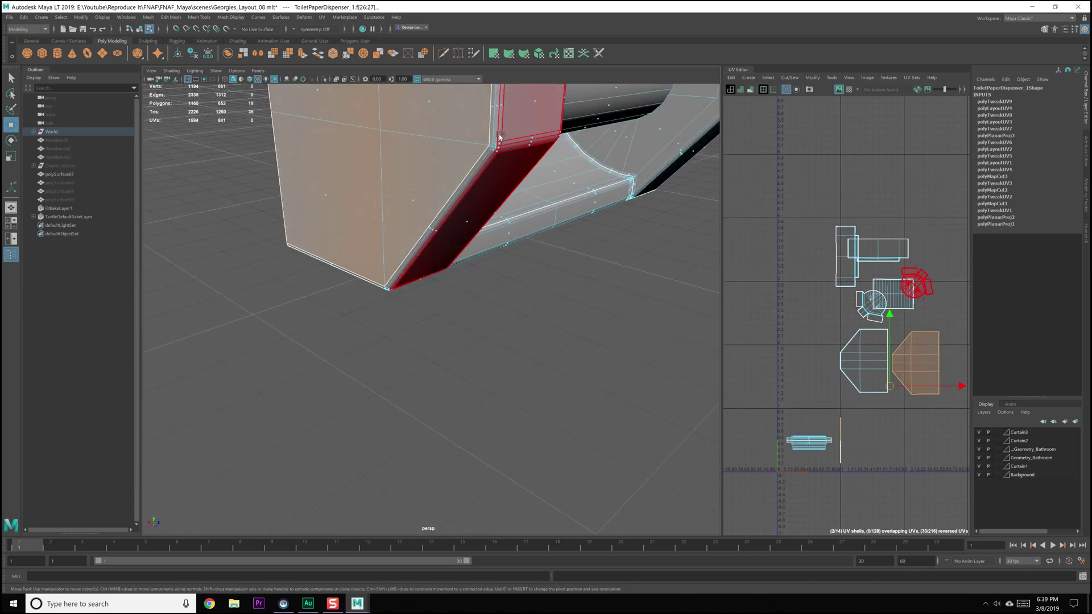
{"action": "left_click_drag", "start_coordinate": [465, 194], "coordinate": [537, 234], "text": "alt"}
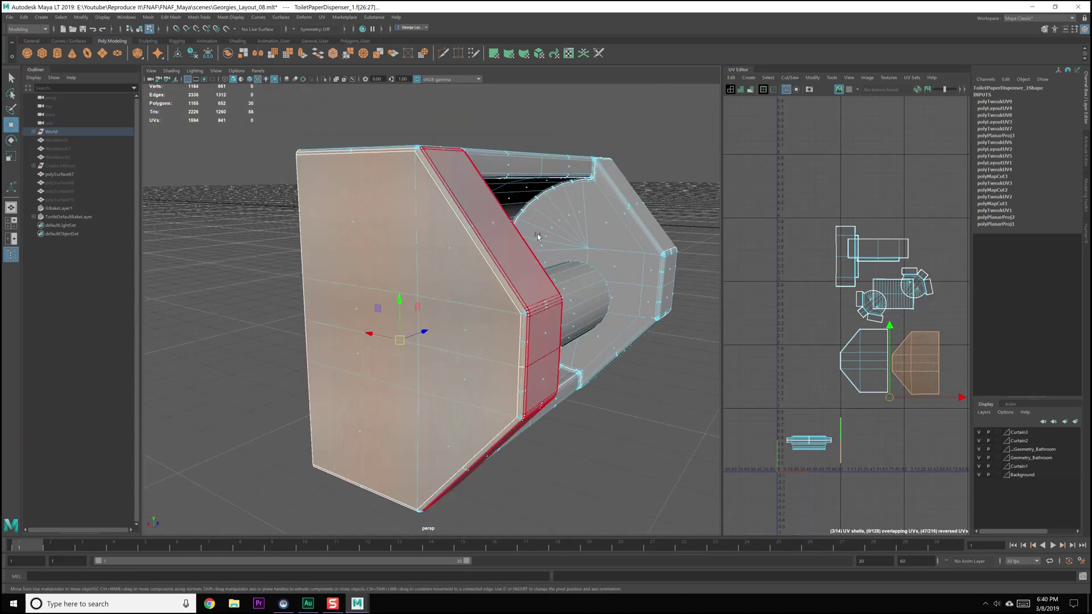
{"action": "left_click", "coordinate": [748, 80]}
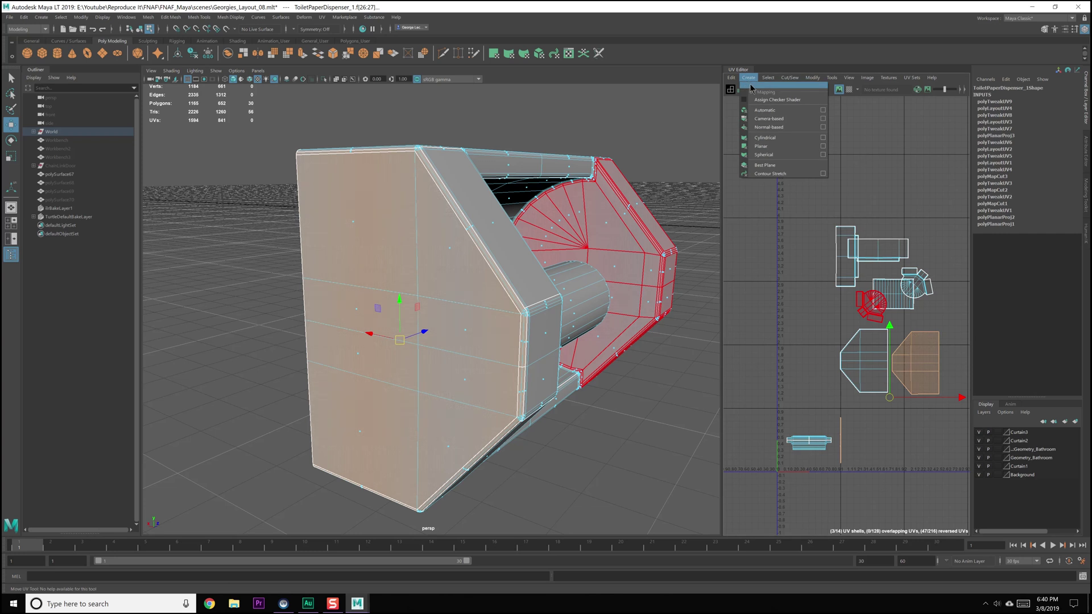
{"action": "left_click", "coordinate": [822, 146]}
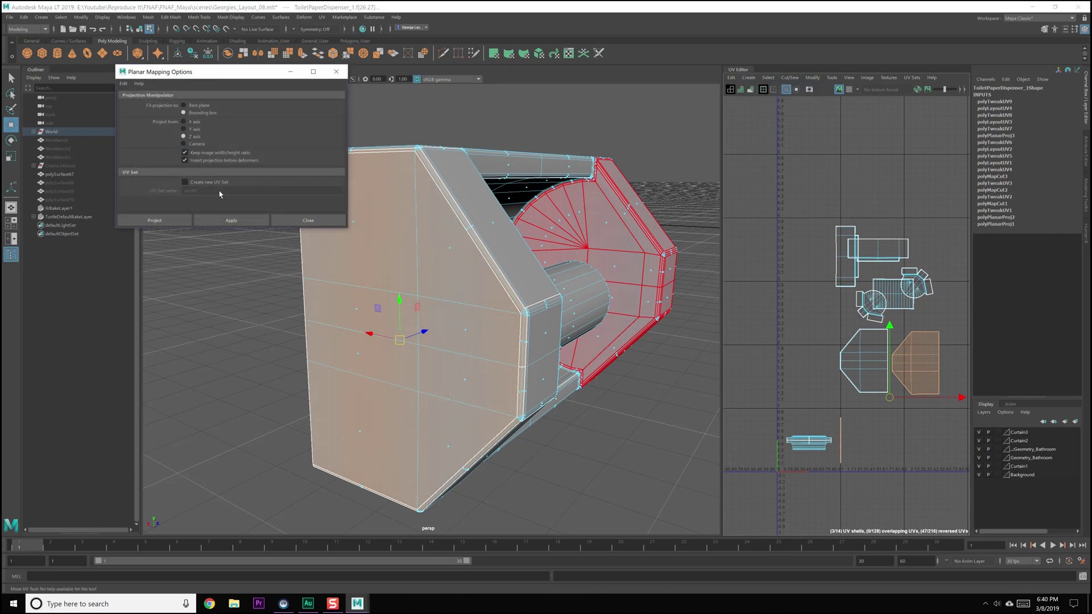
{"action": "left_click", "coordinate": [231, 220]}
{"action": "left_click", "coordinate": [307, 220]}
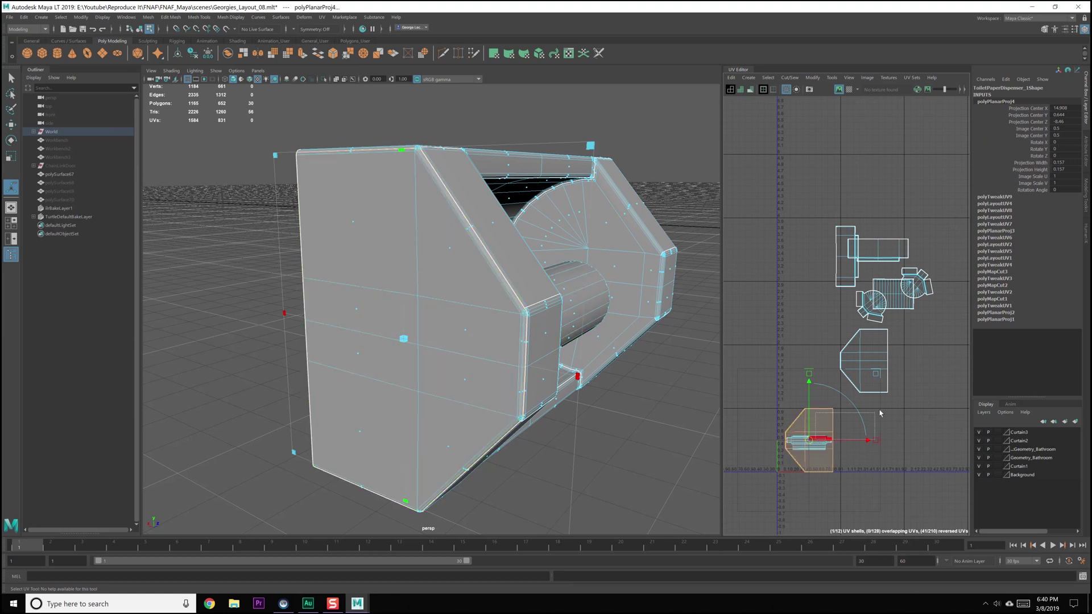
- Move the newly projected side panel UVs beside the other side panel shell
{"action": "key", "text": "t"}
{"action": "left_click_drag", "start_coordinate": [812, 444], "coordinate": [913, 369]}
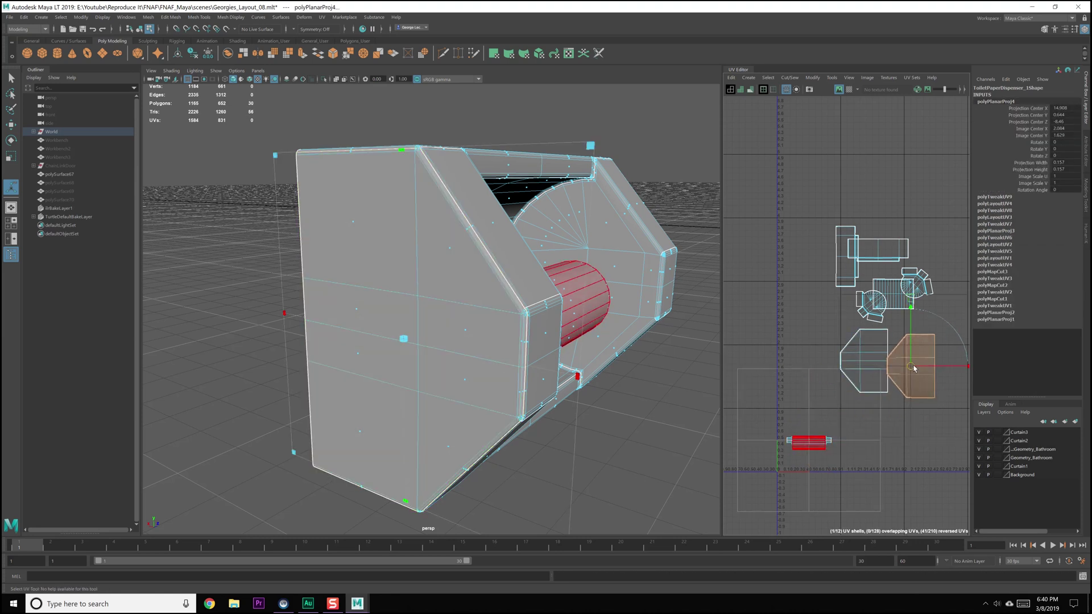
{"action": "left_click_drag", "start_coordinate": [472, 319], "coordinate": [541, 376], "text": "alt"}
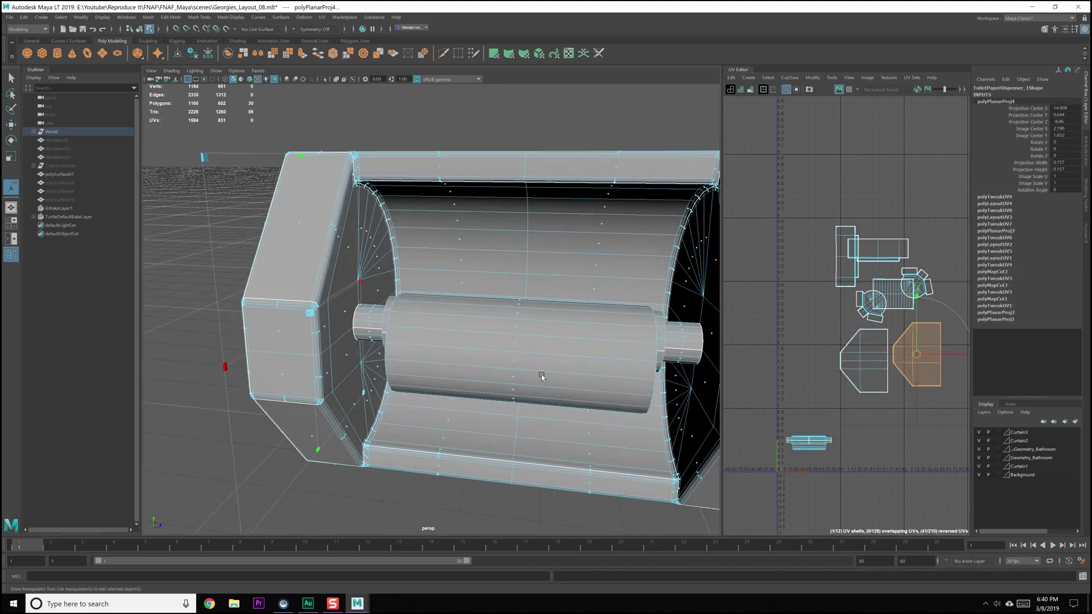
{"action": "left_click", "coordinate": [531, 358]}
{"action": "right_click_drag", "start_coordinate": [523, 346], "coordinate": [572, 389], "text": "alt"}
{"action": "key", "text": "q"}
- Select the roller cylinder and end pin faces and apply a planar projection, keeping the image width/height ratio
{"action": "left_click_drag", "start_coordinate": [546, 369], "coordinate": [495, 358], "text": "alt"}
{"action": "scroll", "coordinate": [489, 346], "scroll_direction": "up", "scroll_amount": 5}
{"action": "middle_click_drag", "start_coordinate": [495, 358], "coordinate": [506, 292], "text": "alt"}
{"action": "double_click", "coordinate": [531, 225]}
{"action": "key", "text": "["}
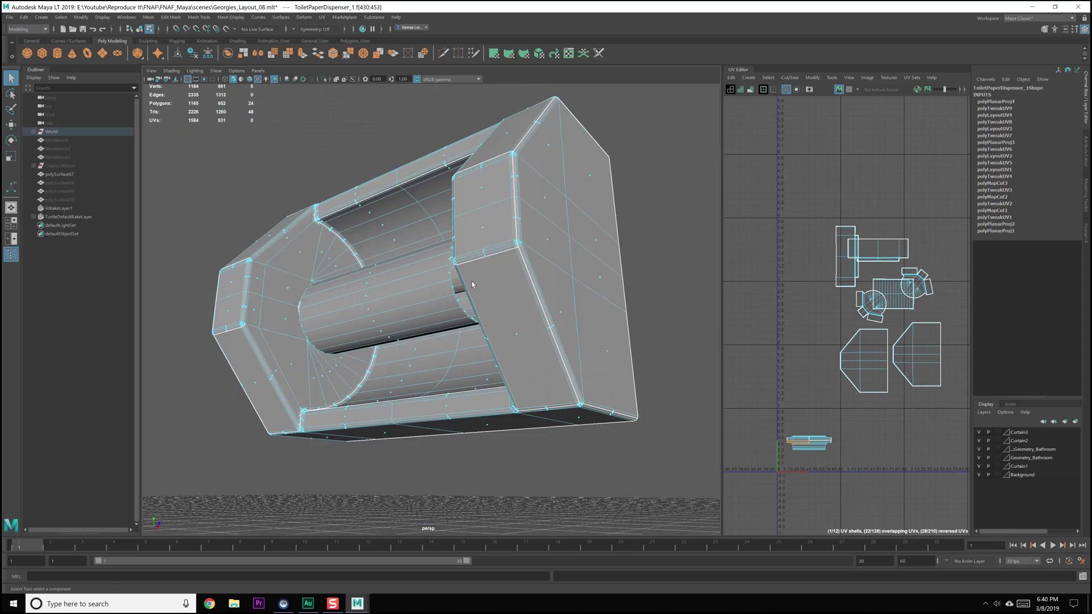
{"action": "double_click", "coordinate": [493, 316]}
{"action": "key", "text": "f"}
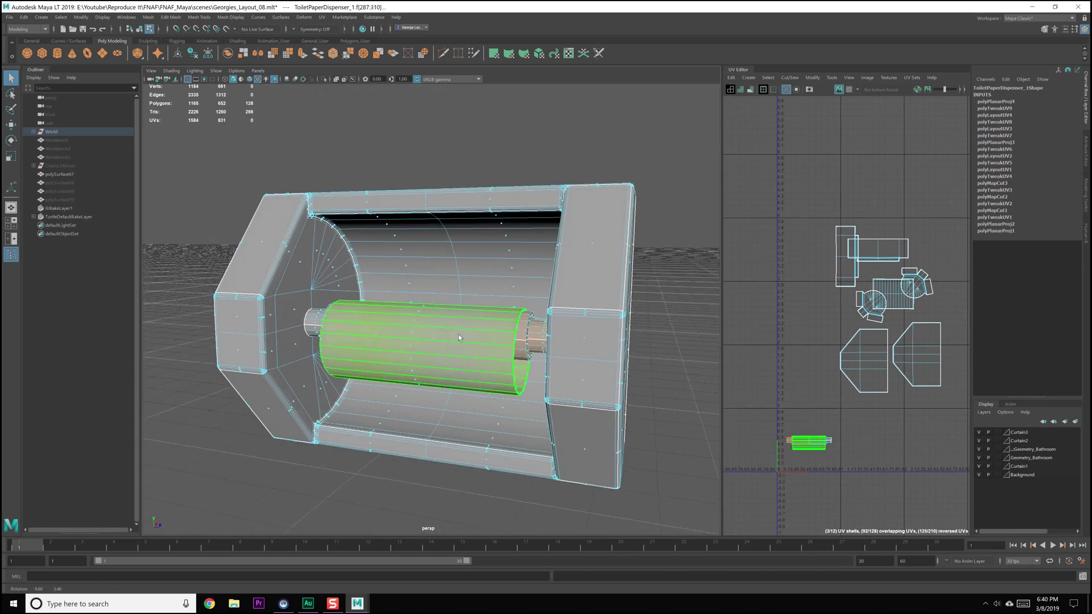
{"action": "middle_click_drag", "start_coordinate": [840, 455], "coordinate": [830, 424], "text": "alt"}
{"action": "right_click_drag", "start_coordinate": [830, 424], "coordinate": [761, 38]}
{"action": "left_click", "coordinate": [740, 73]}
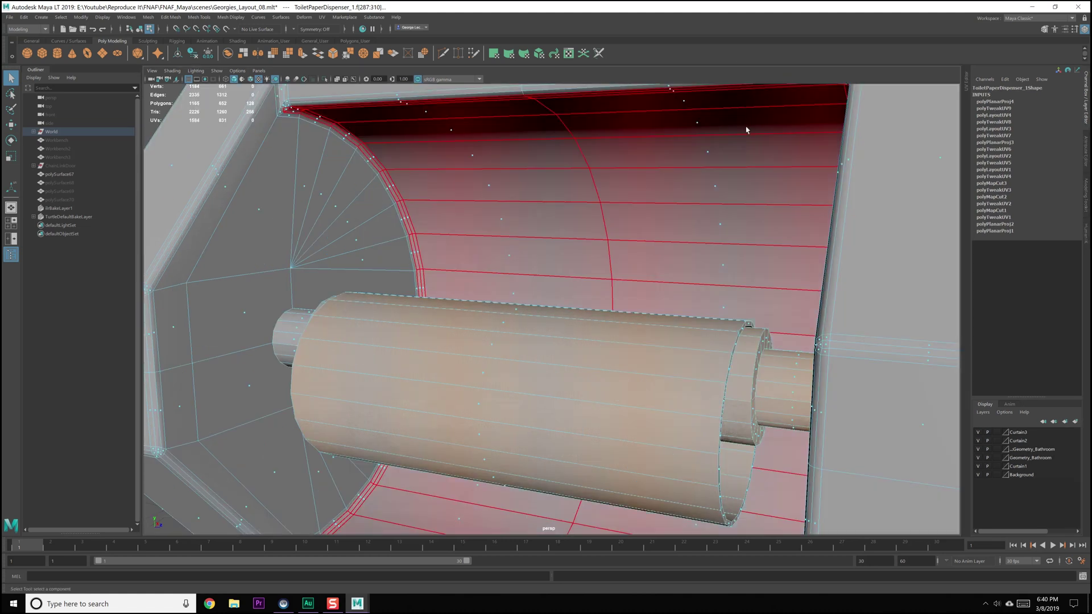
{"action": "left_click", "coordinate": [965, 87]}
{"action": "left_click", "coordinate": [744, 79]}
{"action": "left_click", "coordinate": [822, 149]}
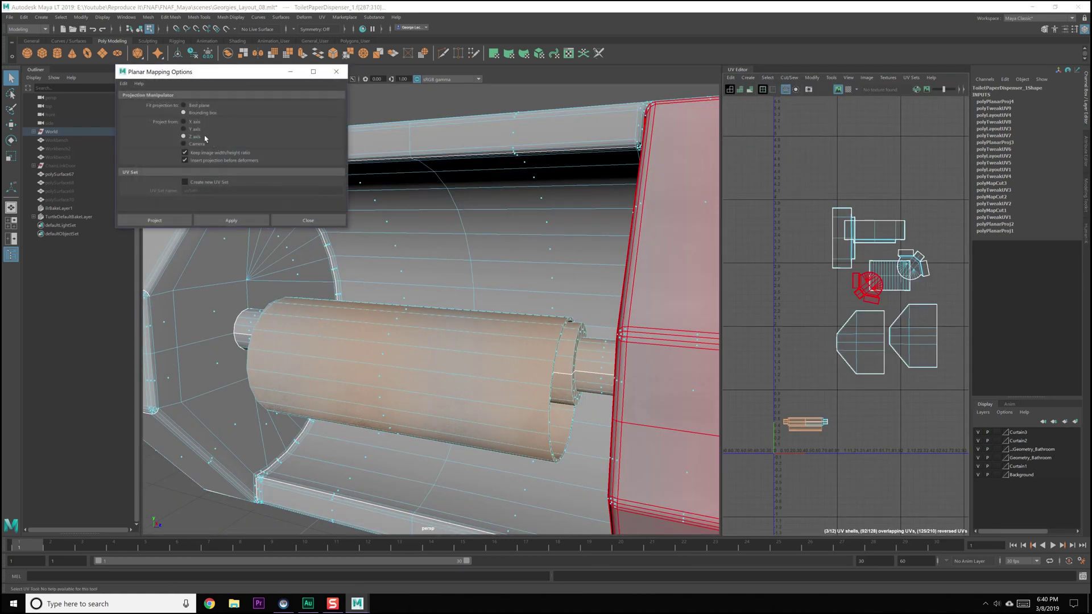
{"action": "left_click", "coordinate": [233, 221]}
{"action": "left_click", "coordinate": [307, 220]}
- Select all the overlapping roller shells and reproject them together with planar mapping
{"action": "scroll", "coordinate": [813, 420], "scroll_direction": "up", "scroll_amount": 5}
{"action": "left_click", "coordinate": [822, 392]}
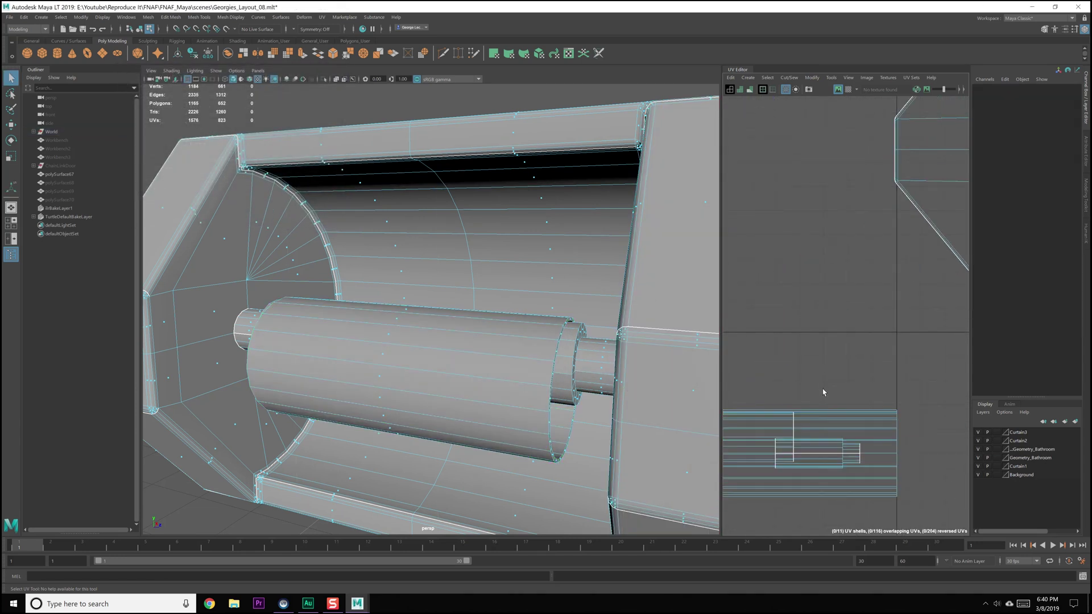
{"action": "scroll", "coordinate": [822, 393], "scroll_direction": "up", "scroll_amount": 2}
{"action": "left_click_drag", "start_coordinate": [769, 309], "coordinate": [906, 474]}
{"action": "scroll", "coordinate": [862, 431], "scroll_direction": "down", "scroll_amount": 2}
{"action": "left_click", "coordinate": [745, 78]}
{"action": "left_click", "coordinate": [761, 149]}
{"action": "left_click", "coordinate": [887, 373]}
- Cut the UVs along the edge loop at the end of the roller's outer sleeve
{"action": "scroll", "coordinate": [886, 381], "scroll_direction": "up", "scroll_amount": 3}
{"action": "middle_click_drag", "start_coordinate": [881, 455], "coordinate": [894, 373], "text": "alt"}
{"action": "left_click_drag", "start_coordinate": [541, 309], "coordinate": [404, 310], "text": "alt"}
{"action": "right_click_drag", "start_coordinate": [451, 298], "coordinate": [451, 278]}
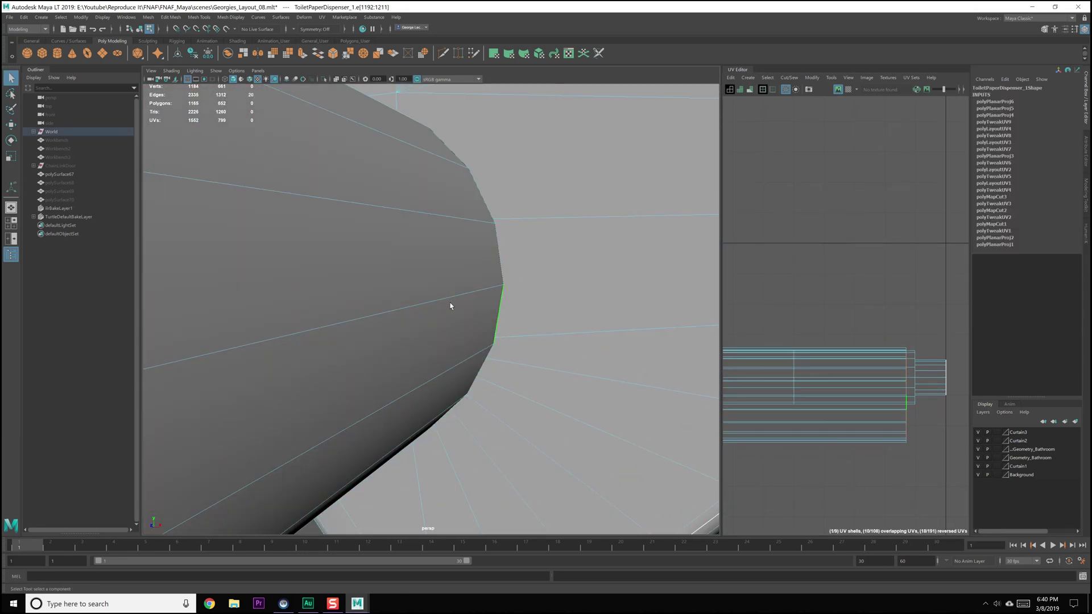
{"action": "left_click_drag", "start_coordinate": [435, 340], "coordinate": [433, 335], "text": "alt"}
{"action": "middle_click_drag", "start_coordinate": [784, 345], "coordinate": [779, 334], "text": "alt"}
{"action": "right_click_drag", "start_coordinate": [831, 286], "coordinate": [765, 307], "text": "shift"}
- Move the separated roller sleeve shell above the roller core UVs
{"action": "left_click", "coordinate": [684, 200]}
{"action": "scroll", "coordinate": [836, 359], "scroll_direction": "down", "scroll_amount": 3}
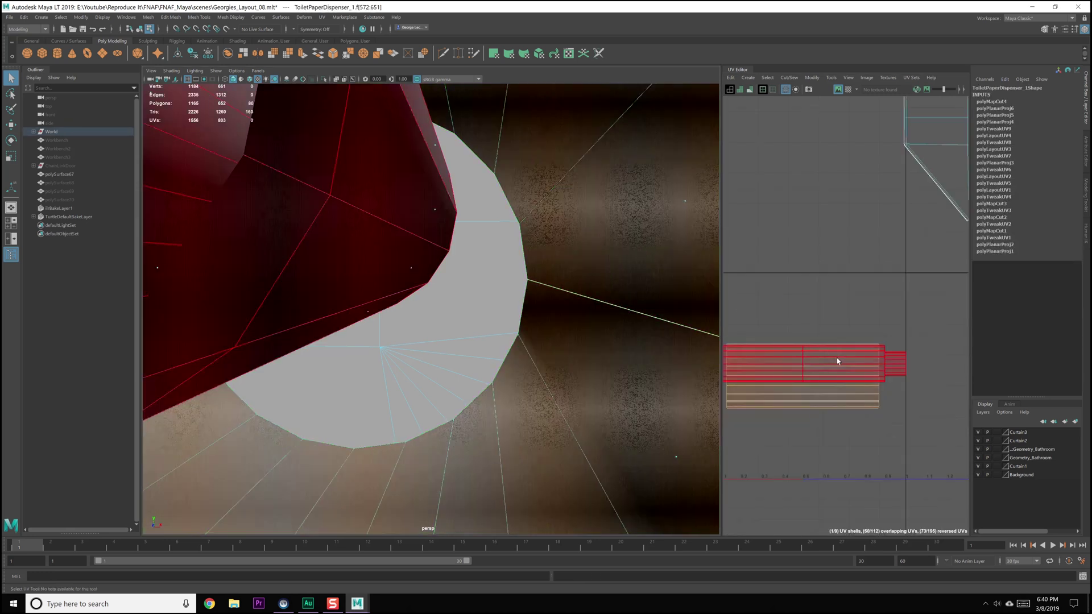
{"action": "scroll", "coordinate": [837, 358], "scroll_direction": "down", "scroll_amount": 2}
{"action": "key", "text": "w"}
{"action": "left_click_drag", "start_coordinate": [818, 302], "coordinate": [828, 233]}
- Try to unfold the roller sleeve shell
{"action": "right_click_drag", "start_coordinate": [787, 275], "coordinate": [711, 285], "text": "shift"}
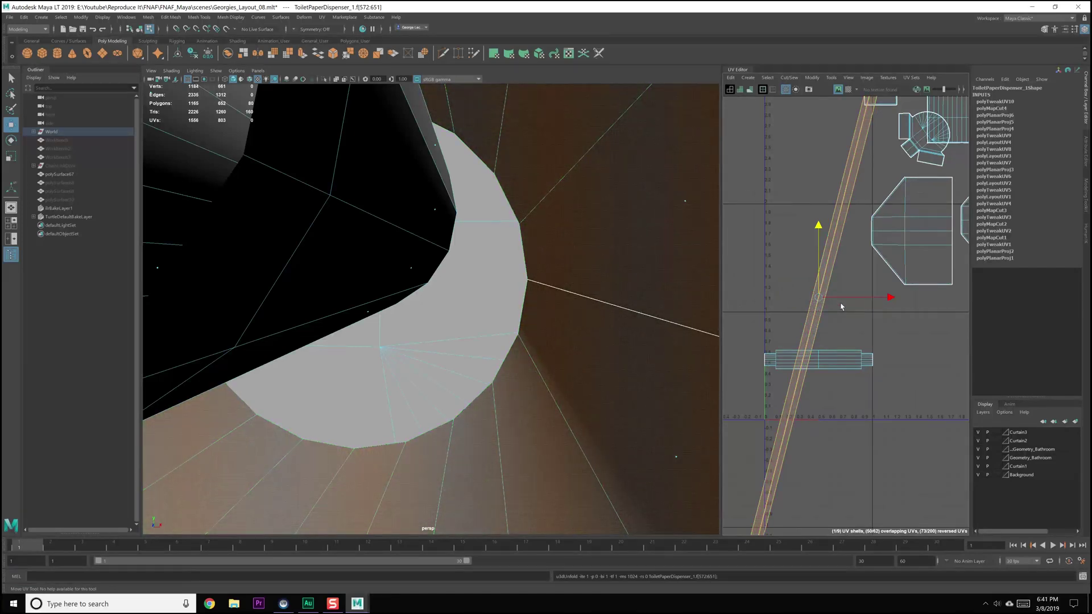
{"action": "key", "text": "ctrl+z"}
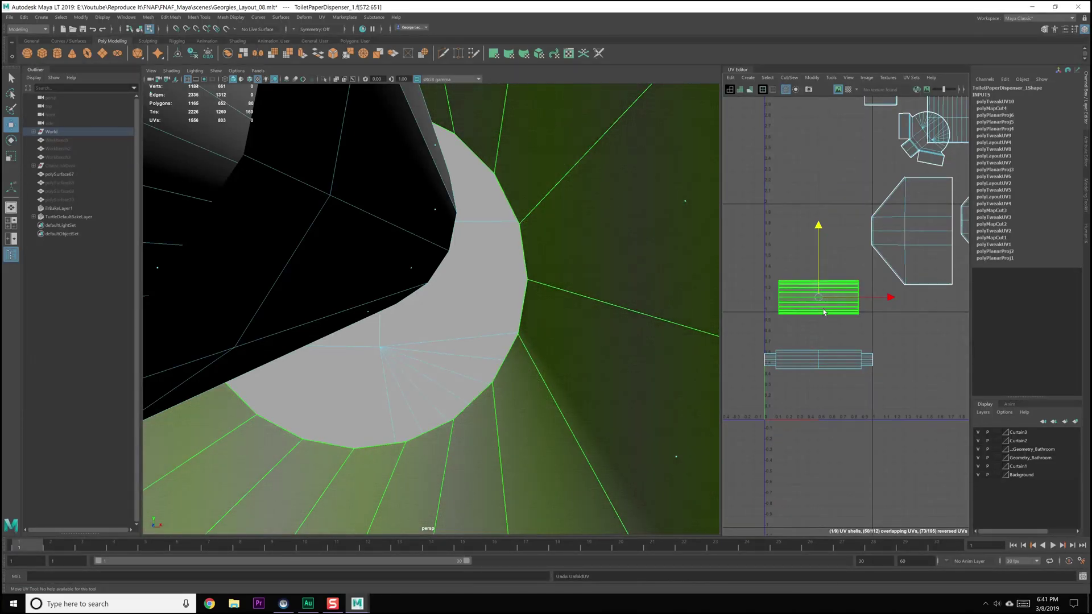
- Select the remaining rim edge loops of the roller sleeve and cut the UVs to separate its inner and outer surfaces
{"action": "mouse_move", "coordinate": [494, 345]}
{"action": "left_mouse_down", "text": "alt"}
{"action": "mouse_move", "coordinate": [509, 346]}
{"action": "mouse_move", "coordinate": [520, 401]}
{"action": "left_mouse_up", "text": "alt"}
{"action": "key", "text": "q"}
{"action": "right_click_drag", "start_coordinate": [517, 374], "coordinate": [519, 357]}
{"action": "double_click", "coordinate": [523, 387]}
{"action": "left_click_drag", "start_coordinate": [523, 387], "coordinate": [555, 396], "text": "alt"}
{"action": "middle_click_drag", "start_coordinate": [555, 397], "coordinate": [564, 397], "text": "alt"}
{"action": "left_click_drag", "start_coordinate": [564, 396], "coordinate": [518, 310], "text": "alt"}
{"action": "key", "text": "bracketleft"}
{"action": "key", "text": "bracketleft"}
{"action": "scroll", "coordinate": [538, 368], "scroll_direction": "down", "scroll_amount": 10}
{"action": "left_click_drag", "start_coordinate": [538, 368], "coordinate": [493, 375], "text": "alt"}
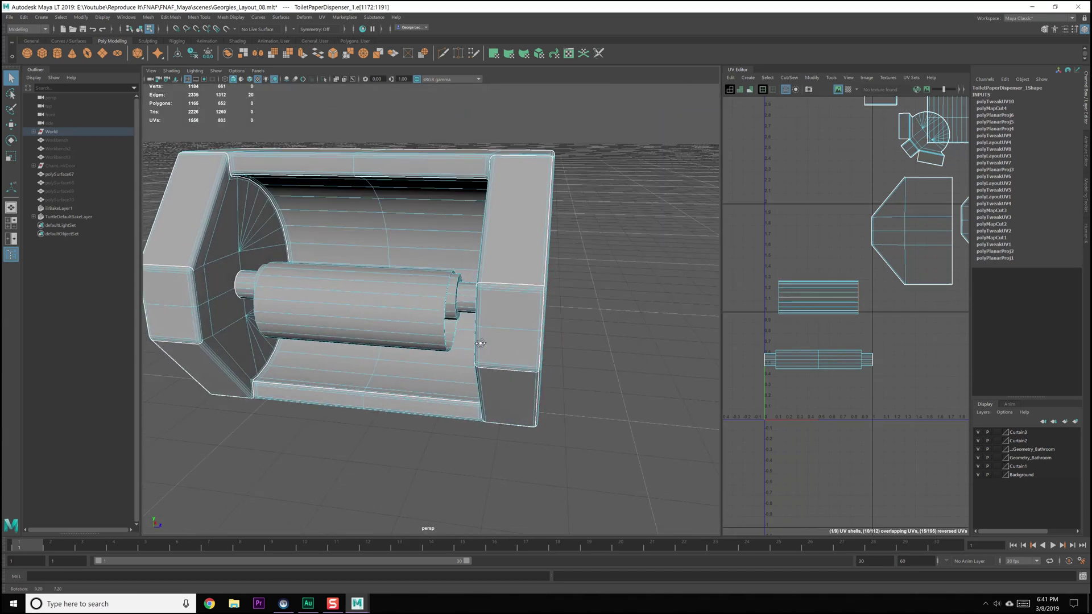
{"action": "scroll", "coordinate": [493, 375], "scroll_direction": "up", "scroll_amount": 10}
{"action": "scroll", "coordinate": [491, 377], "scroll_direction": "down", "scroll_amount": 1}
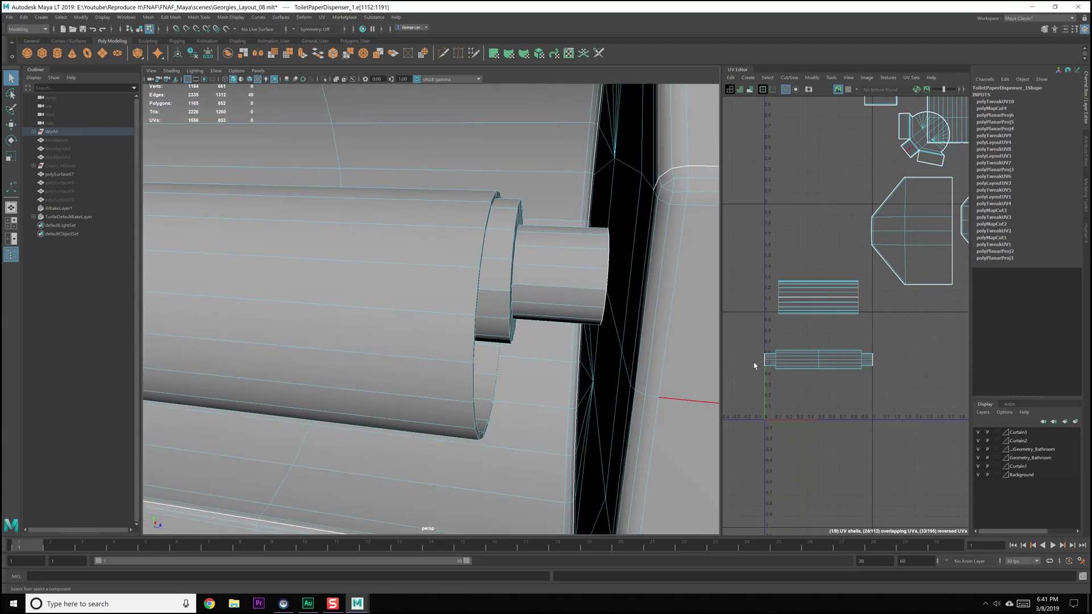
{"action": "middle_click_drag", "start_coordinate": [791, 366], "coordinate": [790, 373], "text": "alt"}
{"action": "right_click_drag", "start_coordinate": [808, 346], "coordinate": [722, 299], "text": "shift"}
- Unfold the two roller sleeve shells and orient them to the UV axes
{"action": "left_click", "coordinate": [813, 306]}
{"action": "left_click", "coordinate": [819, 284]}
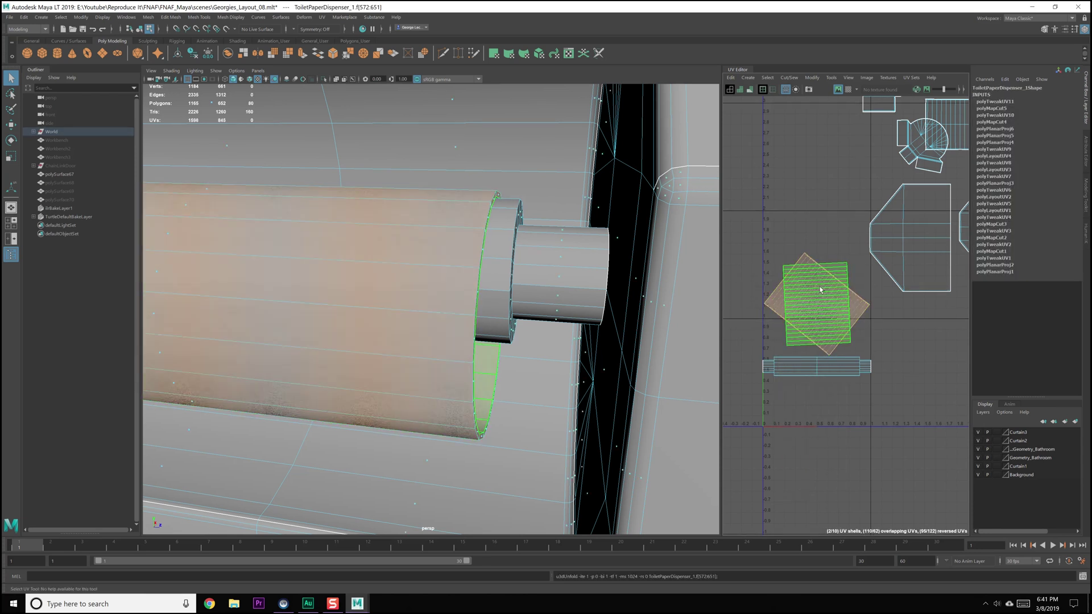
{"action": "right_click_drag", "start_coordinate": [815, 292], "coordinate": [804, 408], "text": "shift"}
- Move the two overlapping roller sleeve shells apart so they sit one above the other over the roller core UVs
{"action": "key", "text": "w"}
{"action": "left_click", "coordinate": [814, 215]}
{"action": "left_click", "coordinate": [816, 269]}
{"action": "left_click_drag", "start_coordinate": [823, 279], "coordinate": [824, 210]}
{"action": "left_click_drag", "start_coordinate": [817, 165], "coordinate": [817, 79]}
- Optimize the inner and outer roller sleeve shells together and orient them to the UV axes
{"action": "left_click_drag", "start_coordinate": [479, 276], "coordinate": [528, 298], "text": "alt"}
{"action": "left_click", "coordinate": [466, 246]}
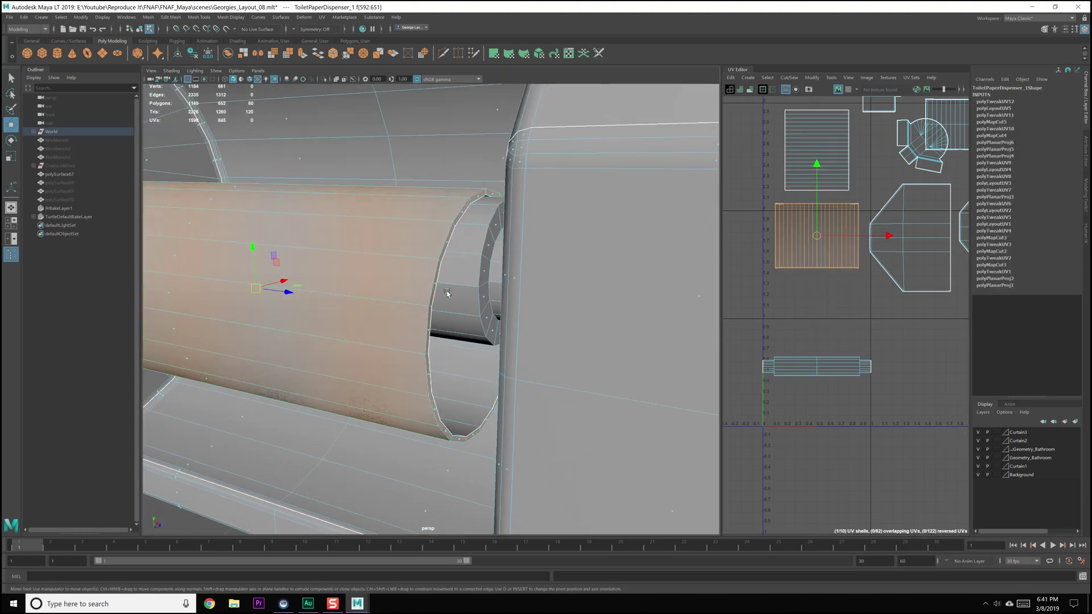
{"action": "scroll", "coordinate": [775, 263], "scroll_direction": "up", "scroll_amount": 8}
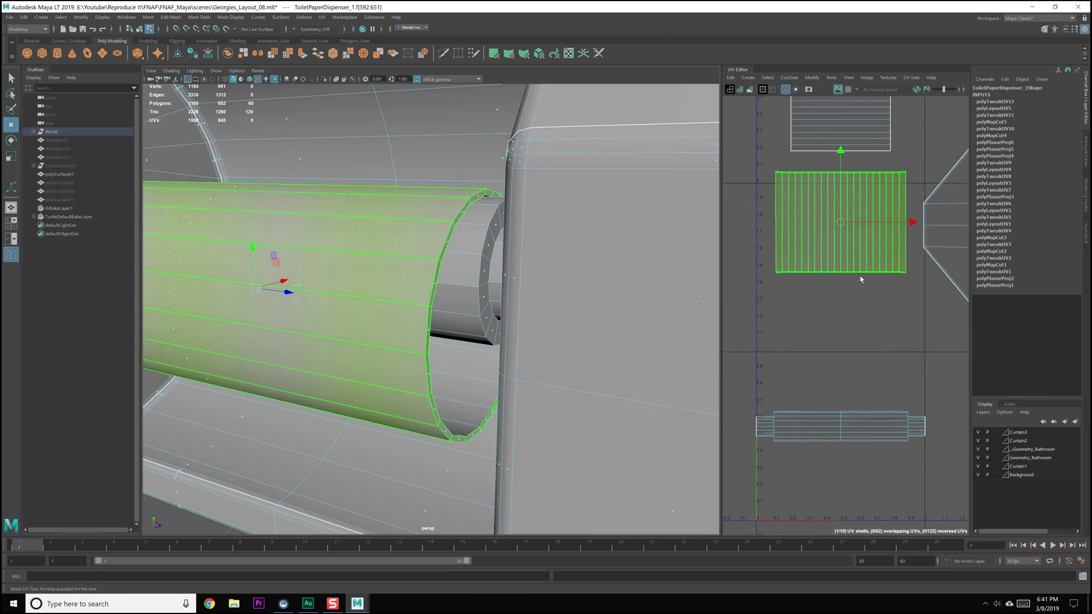
{"action": "middle_click_drag", "start_coordinate": [860, 271], "coordinate": [745, 304], "text": "alt"}
{"action": "scroll", "coordinate": [849, 294], "scroll_direction": "down", "scroll_amount": 10}
{"action": "left_click", "coordinate": [781, 223]}
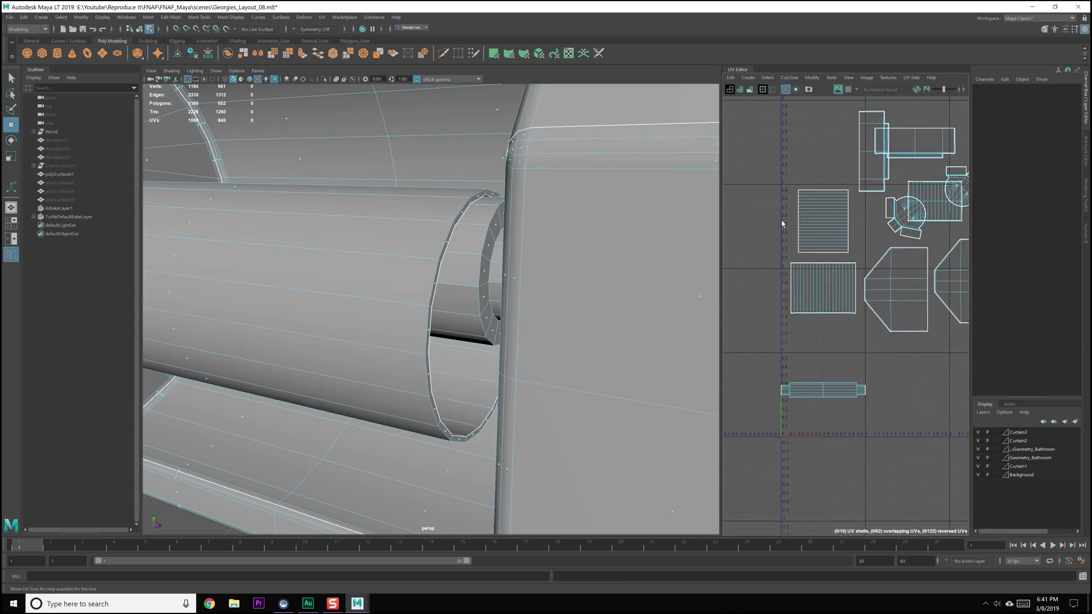
{"action": "left_click_drag", "start_coordinate": [782, 224], "coordinate": [824, 272]}
{"action": "right_click", "coordinate": [823, 252], "text": "shift"}
{"action": "left_click", "coordinate": [860, 248]}
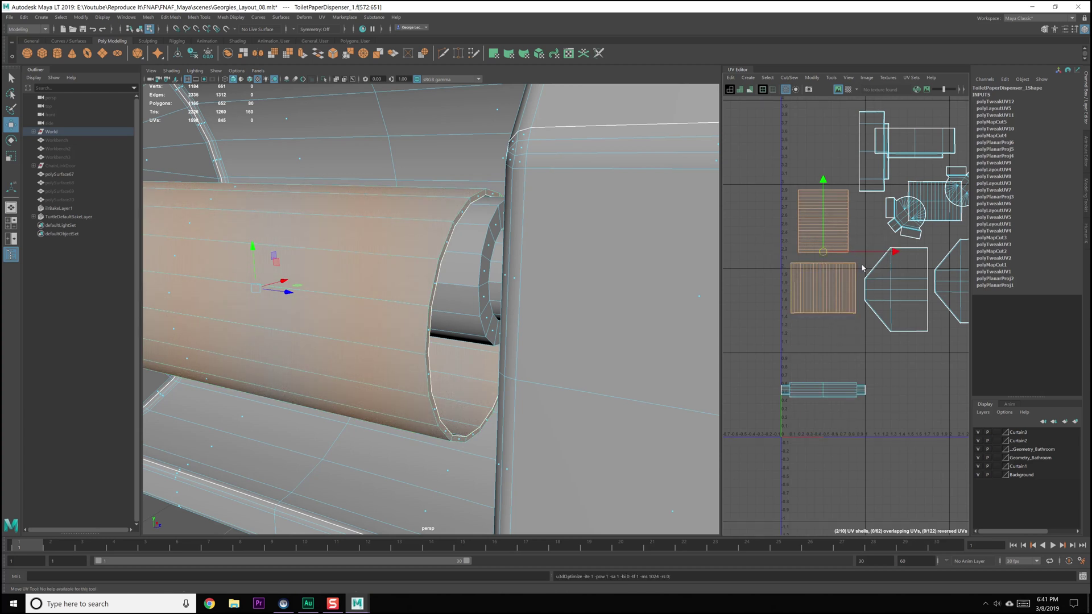
{"action": "left_click", "coordinate": [824, 287]}
{"action": "right_click", "coordinate": [824, 283], "text": "shift"}
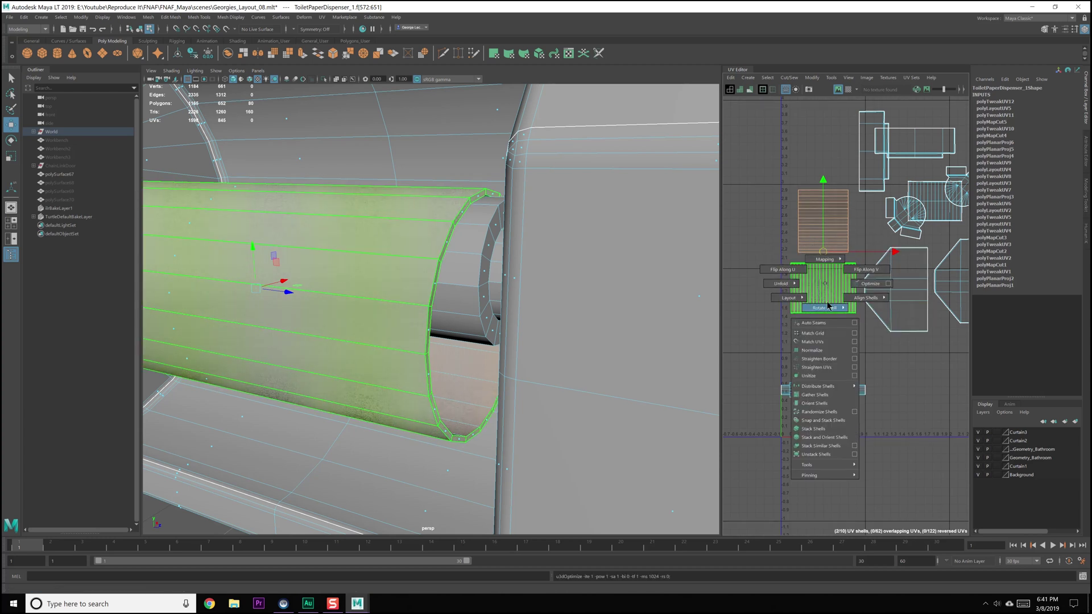
{"action": "left_click", "coordinate": [823, 405]}
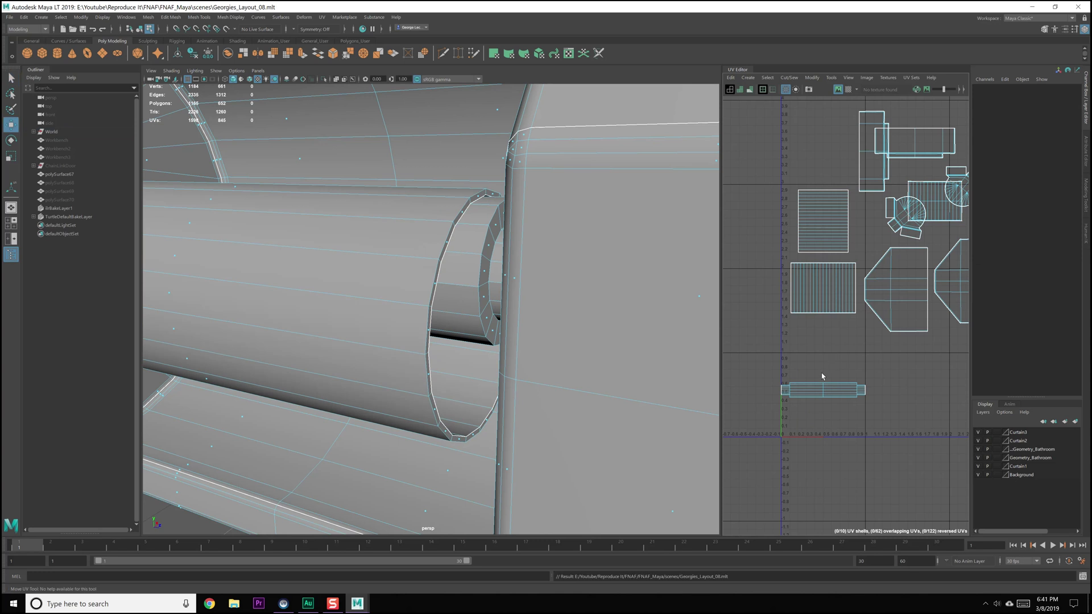
- Cut a lengthwise UV seam along the roller core and its end pins
{"action": "left_click", "coordinate": [823, 391]}
{"action": "mouse_move", "coordinate": [489, 316]}
{"action": "left_mouse_down", "text": "alt"}
{"action": "mouse_move", "coordinate": [419, 333]}
{"action": "mouse_move", "coordinate": [497, 312]}
{"action": "left_mouse_up", "text": "alt"}
{"action": "scroll", "coordinate": [421, 334], "scroll_direction": "up", "scroll_amount": 5}
{"action": "left_click_drag", "start_coordinate": [587, 309], "coordinate": [577, 306], "text": "alt"}
{"action": "right_click_drag", "start_coordinate": [577, 323], "coordinate": [577, 303]}
{"action": "left_click_drag", "start_coordinate": [583, 306], "coordinate": [546, 326], "text": "alt"}
{"action": "right_click_drag", "start_coordinate": [547, 325], "coordinate": [545, 349]}
{"action": "left_click_drag", "start_coordinate": [544, 349], "coordinate": [532, 304], "text": "alt"}
{"action": "right_click_drag", "start_coordinate": [532, 304], "coordinate": [505, 269]}
{"action": "left_click_drag", "start_coordinate": [505, 270], "coordinate": [647, 355], "text": "alt"}
{"action": "left_click", "coordinate": [575, 340]}
{"action": "double_click", "coordinate": [575, 340]}
{"action": "right_click_drag", "start_coordinate": [890, 350], "coordinate": [740, 395], "text": "shift"}
- Unfold and optimize the roller core shell, aligned to the UV axes
{"action": "left_click", "coordinate": [840, 393]}
{"action": "scroll", "coordinate": [832, 337], "scroll_direction": "up", "scroll_amount": 5}
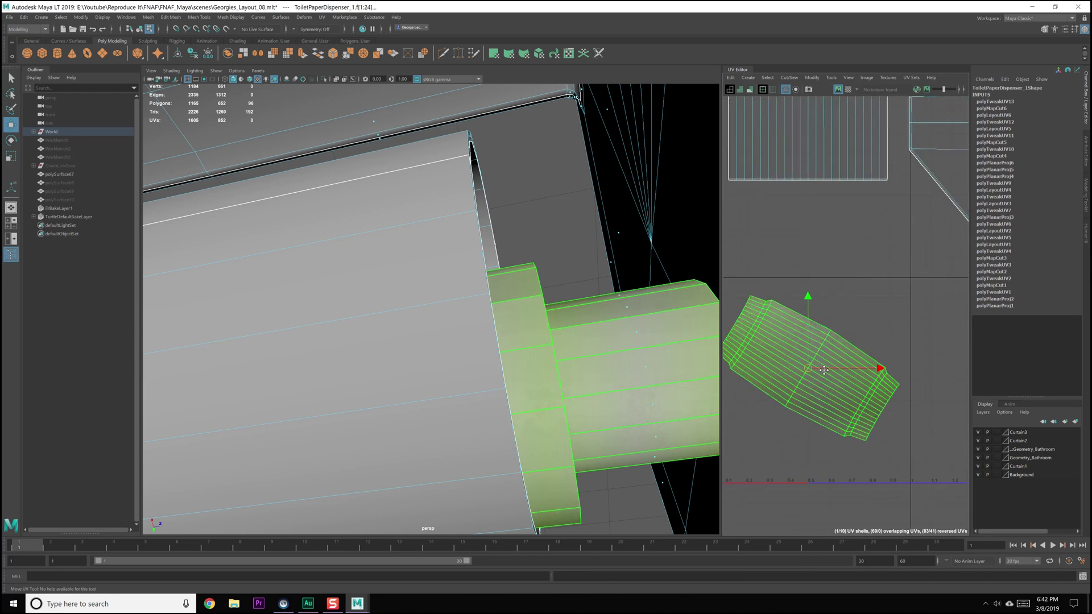
{"action": "right_click_drag", "start_coordinate": [832, 338], "coordinate": [874, 352], "text": "shift"}
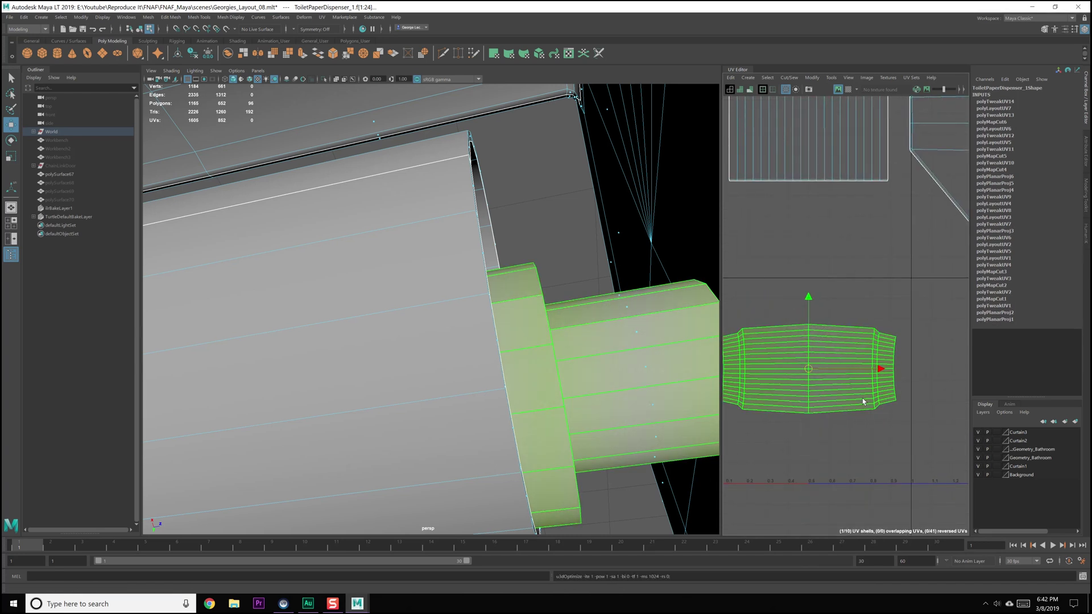
{"action": "right_click_drag", "start_coordinate": [846, 353], "coordinate": [833, 466], "text": "shift"}
- Switch back to object mode, select the whole toilet paper dispenser and delete its construction history
{"action": "scroll", "coordinate": [856, 377], "scroll_direction": "down", "scroll_amount": 3}
{"action": "scroll", "coordinate": [856, 377], "scroll_direction": "down", "scroll_amount": 5}
{"action": "left_click", "coordinate": [860, 401]}
{"action": "left_click_drag", "start_coordinate": [562, 390], "coordinate": [567, 357], "text": "alt"}
{"action": "scroll", "coordinate": [567, 356], "scroll_direction": "down", "scroll_amount": 8}
{"action": "scroll", "coordinate": [567, 356], "scroll_direction": "down", "scroll_amount": 3}
{"action": "left_click_drag", "start_coordinate": [445, 392], "coordinate": [453, 340], "text": "alt"}
{"action": "scroll", "coordinate": [457, 344], "scroll_direction": "up", "scroll_amount": 5}
{"action": "key", "text": "F8"}
{"action": "left_click", "coordinate": [472, 368]}
{"action": "left_click", "coordinate": [458, 325]}
{"action": "left_click", "coordinate": [24, 17]}
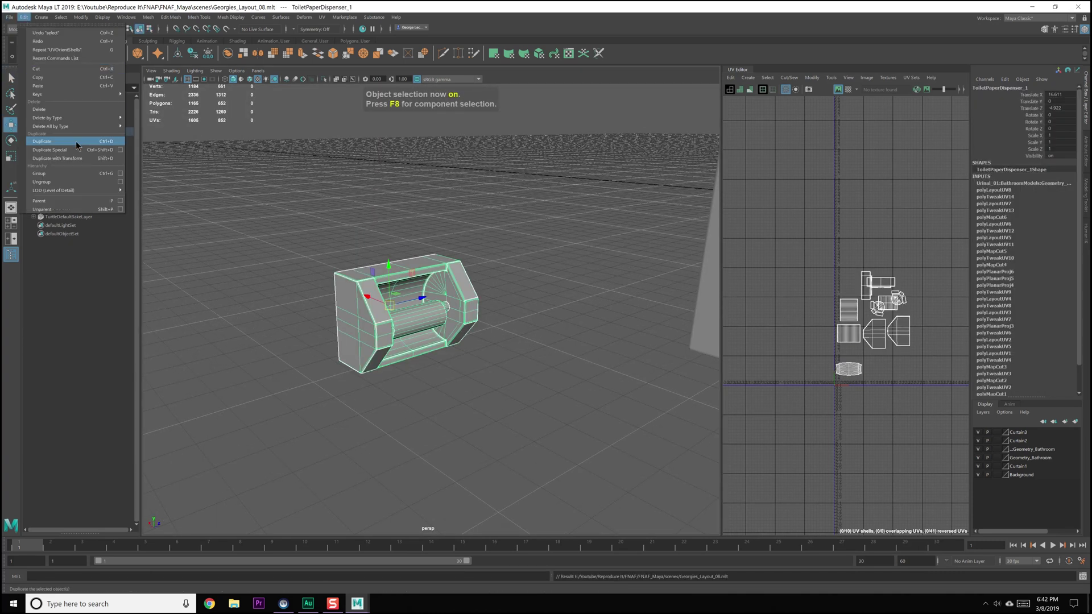
{"action": "mouse_move", "coordinate": [72, 121]}
{"action": "left_click", "coordinate": [141, 127]}
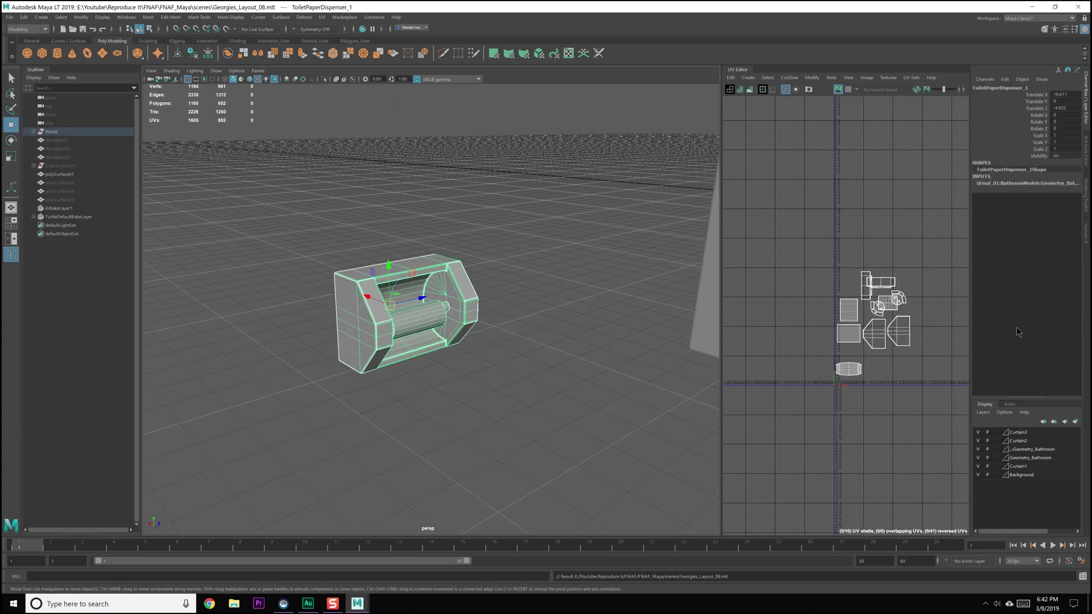
- Select all of the dispenser's UV shells and lay them out at a packing resolution of 2048, preserving 3D ratios
{"action": "right_click_drag", "start_coordinate": [869, 309], "coordinate": [847, 291]}
{"action": "left_click_drag", "start_coordinate": [809, 221], "coordinate": [933, 415]}
{"action": "right_click", "coordinate": [888, 226], "text": "shift"}
{"action": "right_click_drag", "start_coordinate": [888, 226], "coordinate": [843, 253], "text": "shift"}
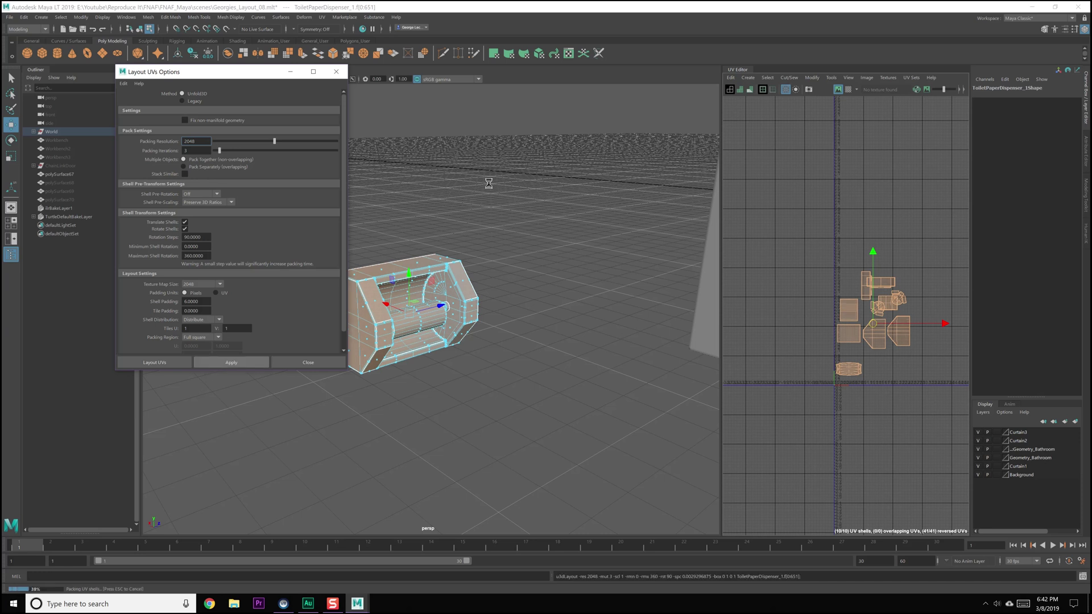
{"action": "scroll", "coordinate": [825, 330], "scroll_direction": "up", "scroll_amount": 6}
{"action": "middle_click_drag", "start_coordinate": [897, 414], "coordinate": [841, 266], "text": "alt"}
{"action": "scroll", "coordinate": [843, 330], "scroll_direction": "up", "scroll_amount": 3}
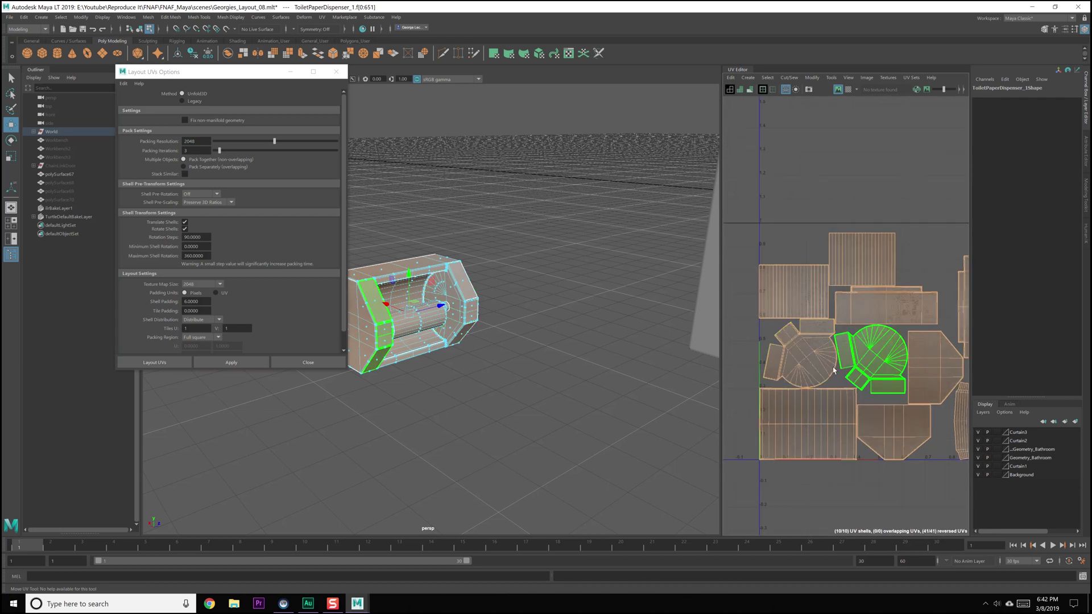
- Compare the two round end shells with their side flaps in the packed dispenser layout
{"action": "left_click", "coordinate": [820, 363]}
{"action": "left_click", "coordinate": [873, 363]}
{"action": "left_click", "coordinate": [822, 362]}
{"action": "left_click", "coordinate": [876, 363]}
{"action": "left_click", "coordinate": [824, 362]}
{"action": "scroll", "coordinate": [824, 363], "scroll_direction": "up", "scroll_amount": 4}
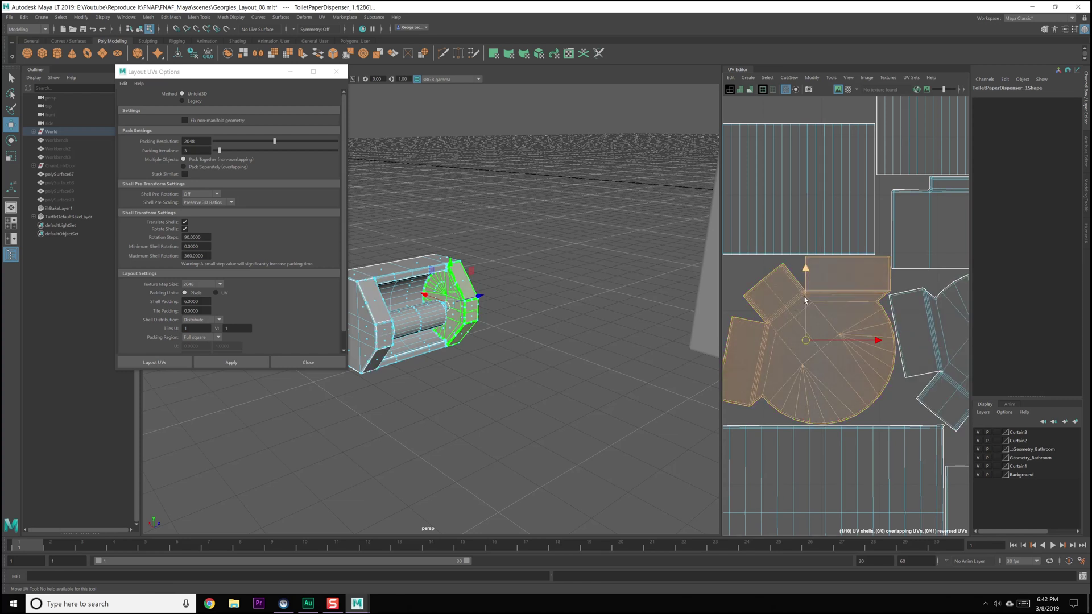
{"action": "scroll", "coordinate": [815, 361], "scroll_direction": "down", "scroll_amount": 2}
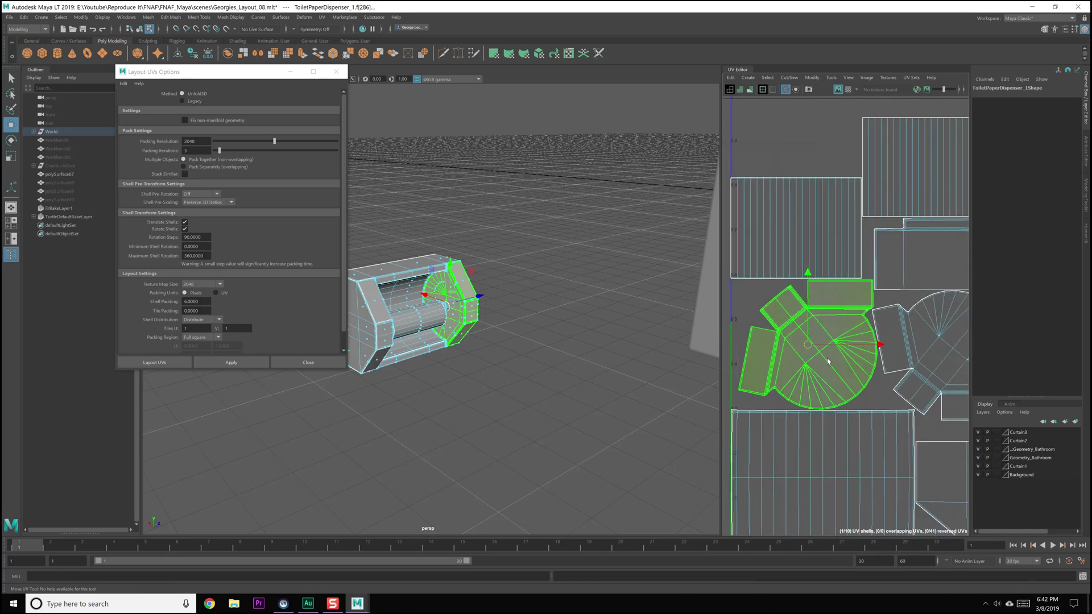
{"action": "scroll", "coordinate": [828, 361], "scroll_direction": "down", "scroll_amount": 4}
{"action": "left_click", "coordinate": [807, 276]}
- Save the scene and deselect the dispenser in object mode
{"action": "key", "text": "ctrl+s"}
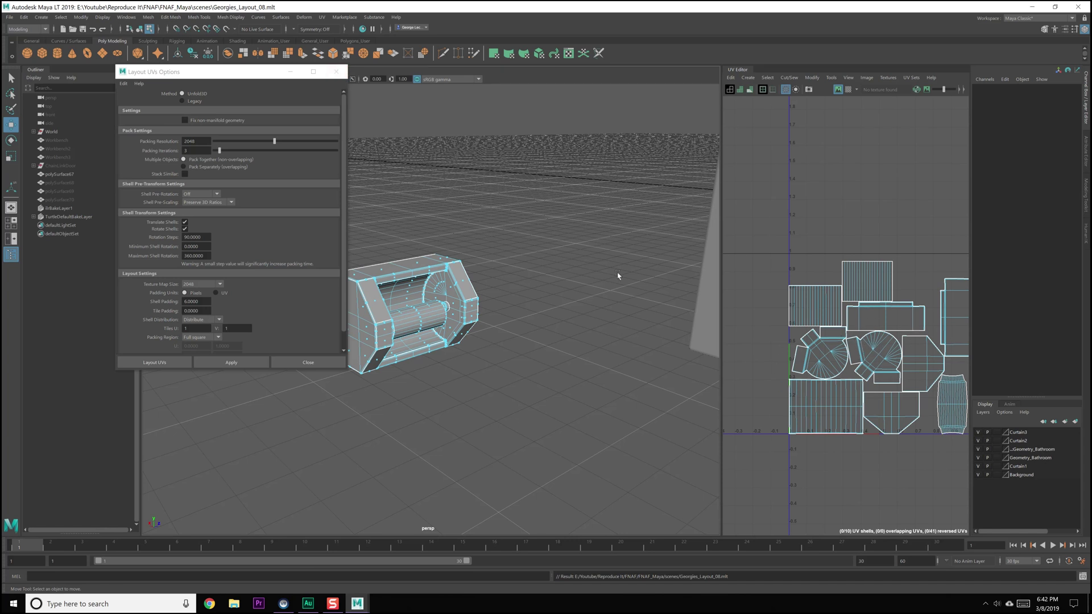
{"action": "left_click", "coordinate": [336, 71]}
{"action": "key", "text": "F8"}
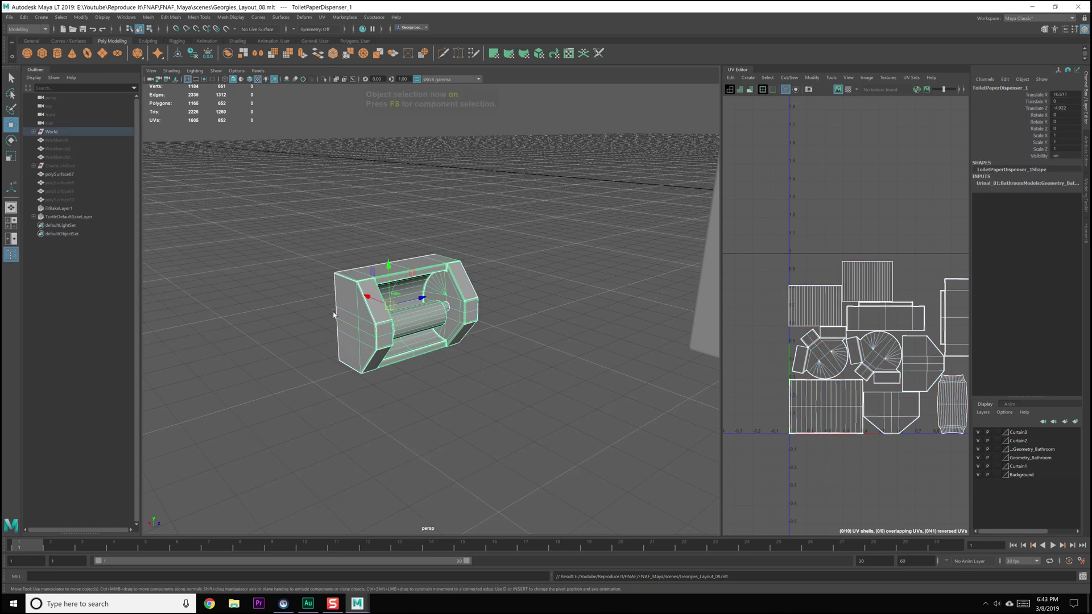
{"action": "left_click", "coordinate": [316, 246]}
- Select the dispenser and the large hinged stall panel, and lay out all their UV shells together at 2048 packing resolution
{"action": "left_click_drag", "start_coordinate": [316, 246], "coordinate": [341, 314], "text": "alt"}
{"action": "left_click_drag", "start_coordinate": [486, 328], "coordinate": [442, 334], "text": "alt"}
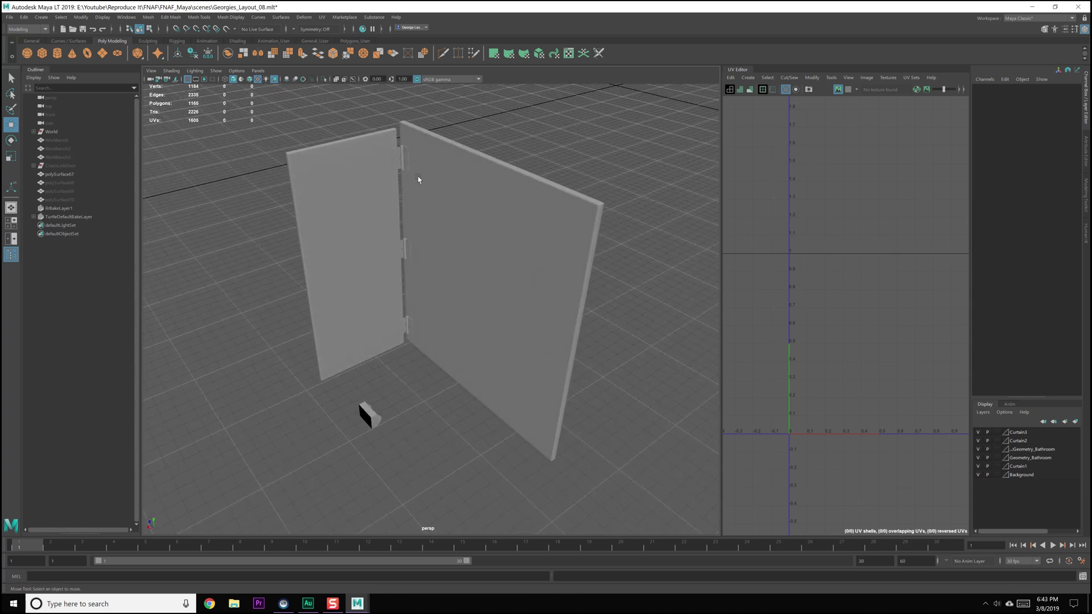
{"action": "left_click", "coordinate": [373, 416]}
{"action": "left_click", "coordinate": [492, 295]}
{"action": "scroll", "coordinate": [867, 340], "scroll_direction": "down", "scroll_amount": 5}
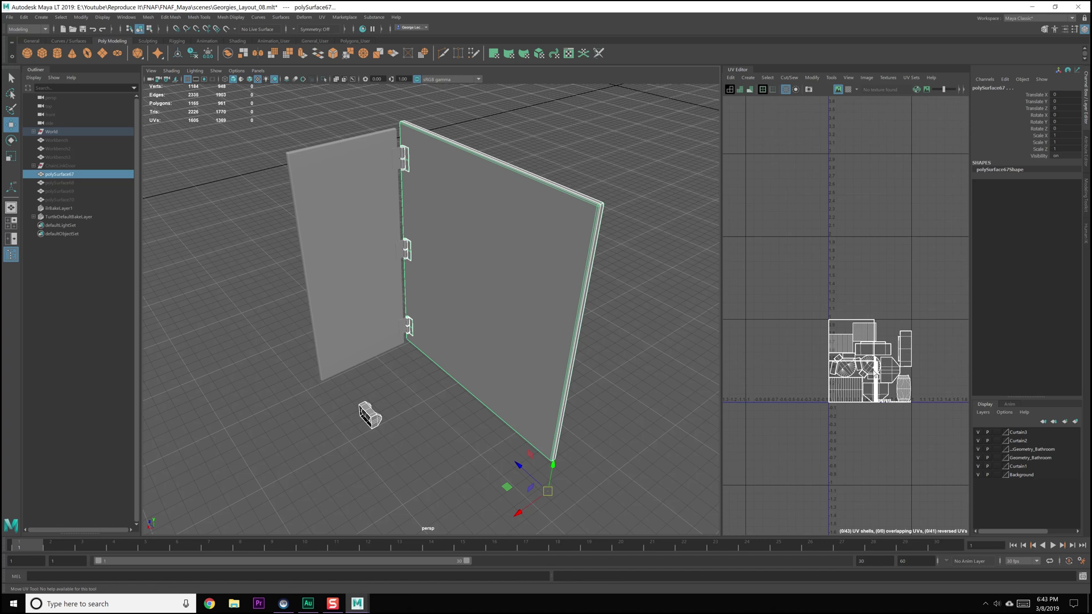
{"action": "right_click_drag", "start_coordinate": [847, 342], "coordinate": [847, 375]}
{"action": "left_click_drag", "start_coordinate": [808, 296], "coordinate": [910, 392]}
{"action": "right_click_drag", "start_coordinate": [881, 255], "coordinate": [804, 266], "text": "shift"}
{"action": "right_click", "coordinate": [885, 260], "text": "shift"}
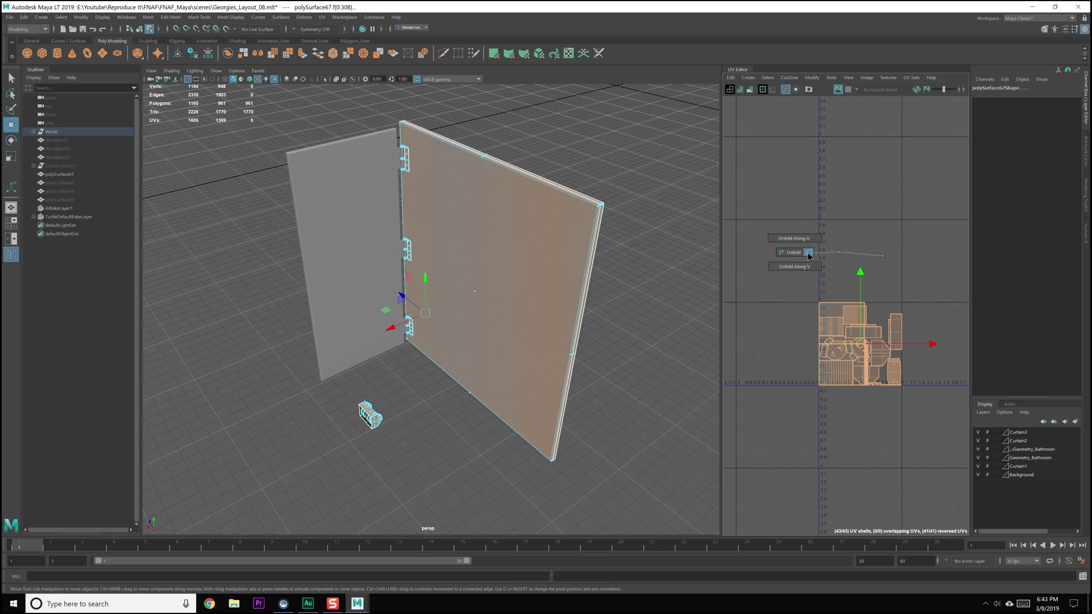
{"action": "right_click", "coordinate": [883, 257], "text": "shift"}
{"action": "left_click", "coordinate": [860, 271]}
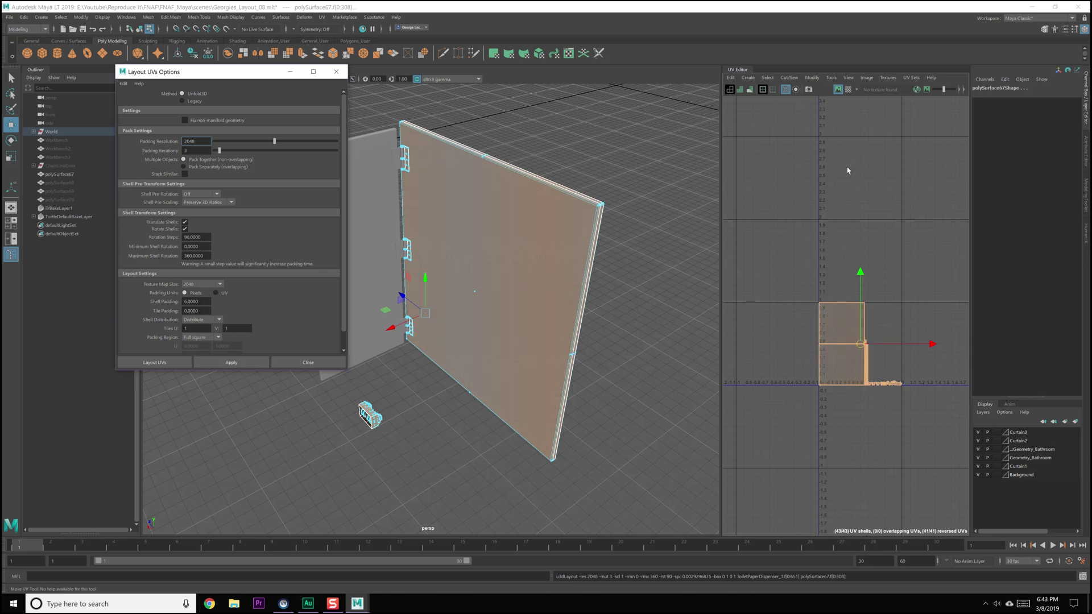
- Inspect the small hinge and dispenser shells packed along the lower edge of the combined UV layout
{"action": "scroll", "coordinate": [847, 264], "scroll_direction": "up", "scroll_amount": 4}
{"action": "left_click", "coordinate": [884, 408]}
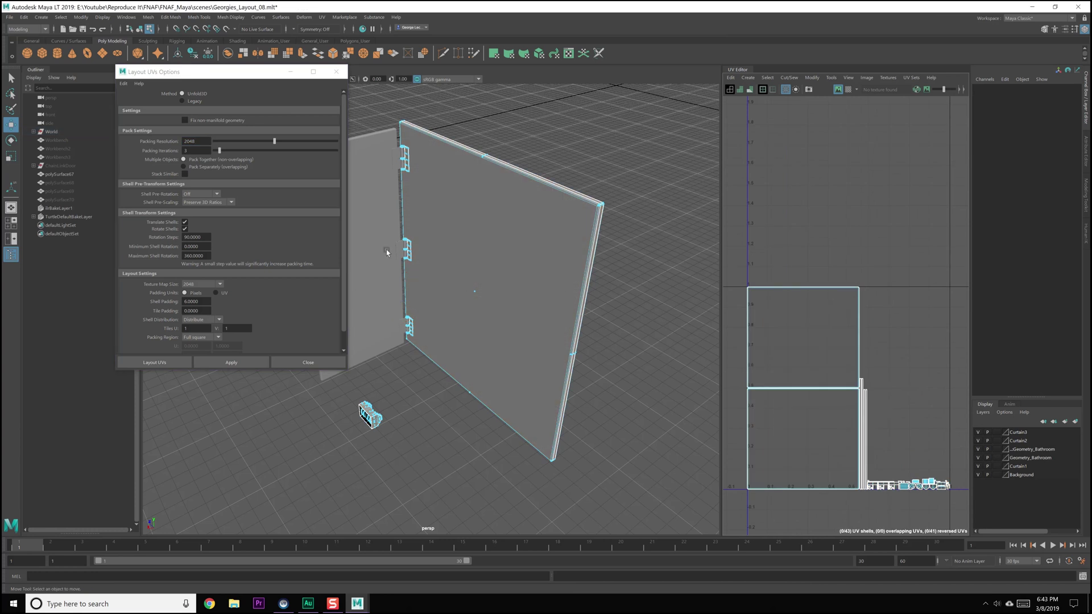
{"action": "scroll", "coordinate": [822, 349], "scroll_direction": "up", "scroll_amount": 5}
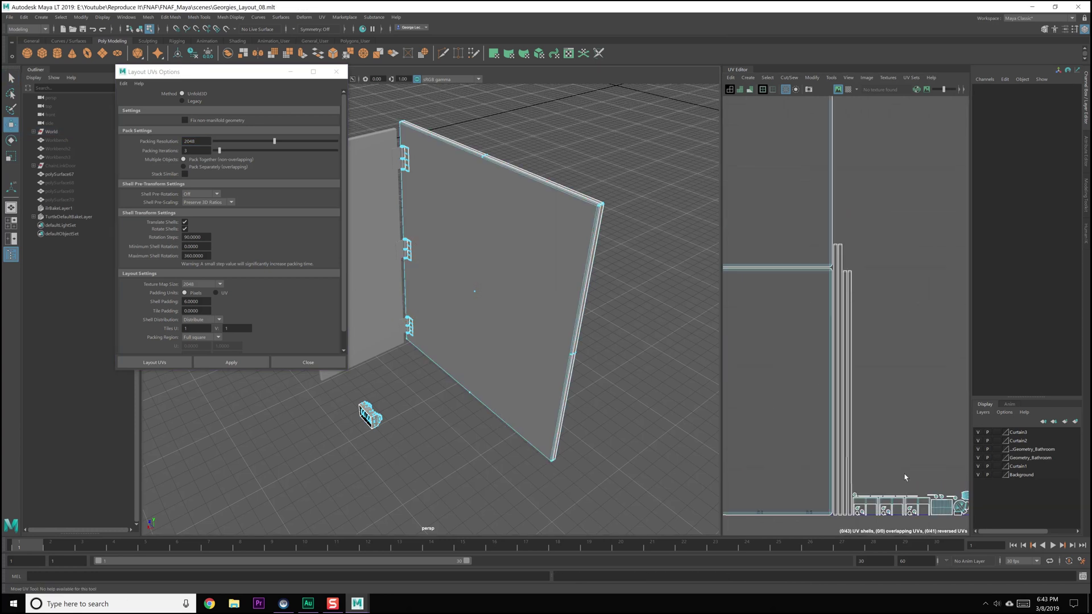
{"action": "scroll", "coordinate": [822, 349], "scroll_direction": "up", "scroll_amount": 4}
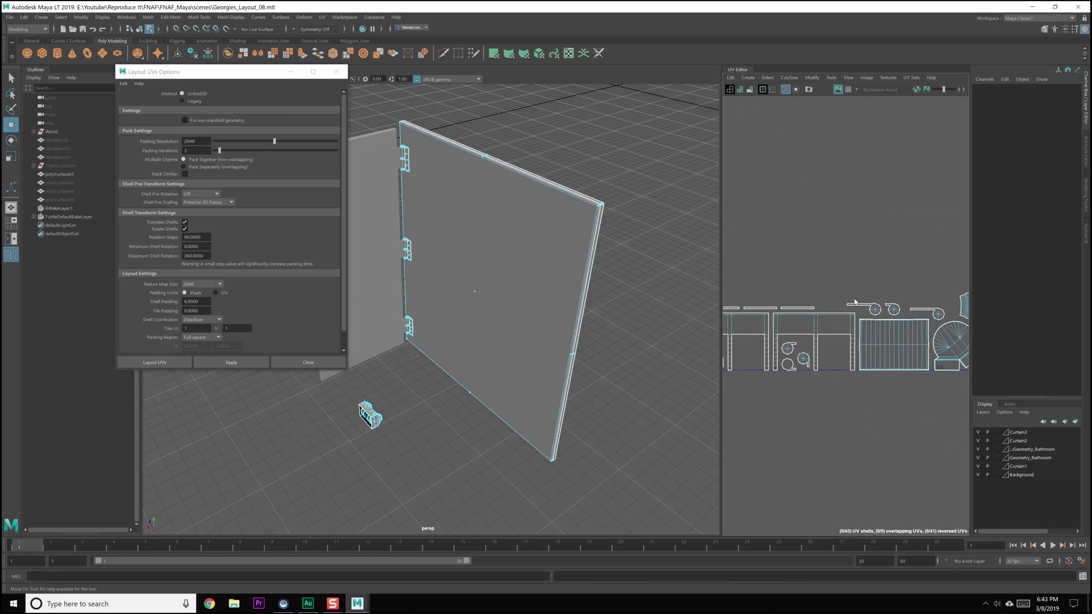
{"action": "scroll", "coordinate": [875, 341], "scroll_direction": "down", "scroll_amount": 6}
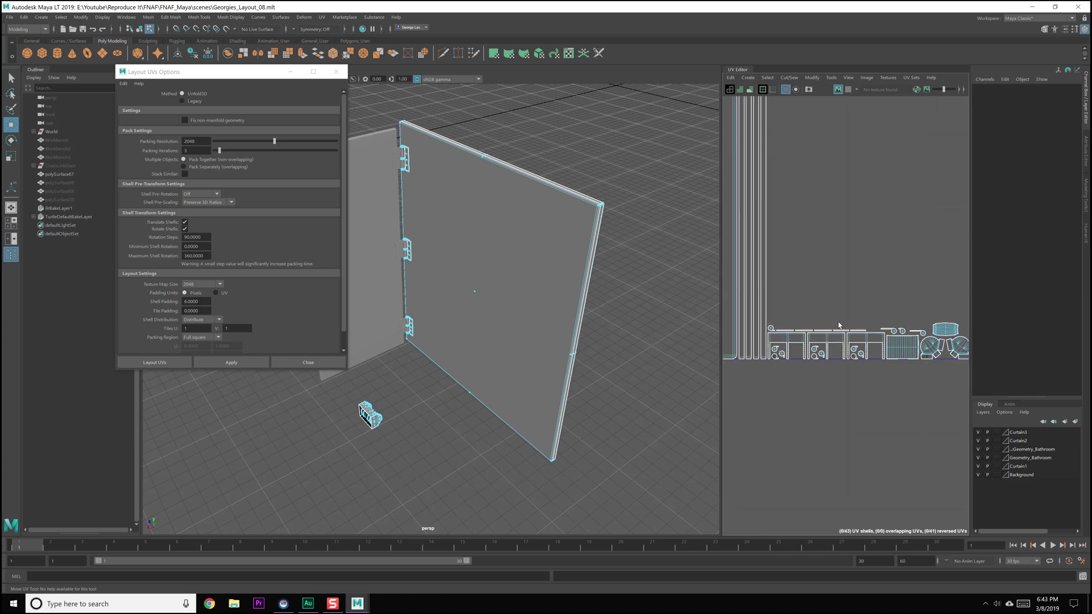
- Return to object mode and select the narrower door panel attached by the hinges
{"action": "key", "text": "F8"}
{"action": "key", "text": "F8"}
{"action": "key", "text": "F8"}
{"action": "scroll", "coordinate": [571, 276], "scroll_direction": "down", "scroll_amount": 3}
{"action": "left_click_drag", "start_coordinate": [512, 280], "coordinate": [480, 268], "text": "alt"}
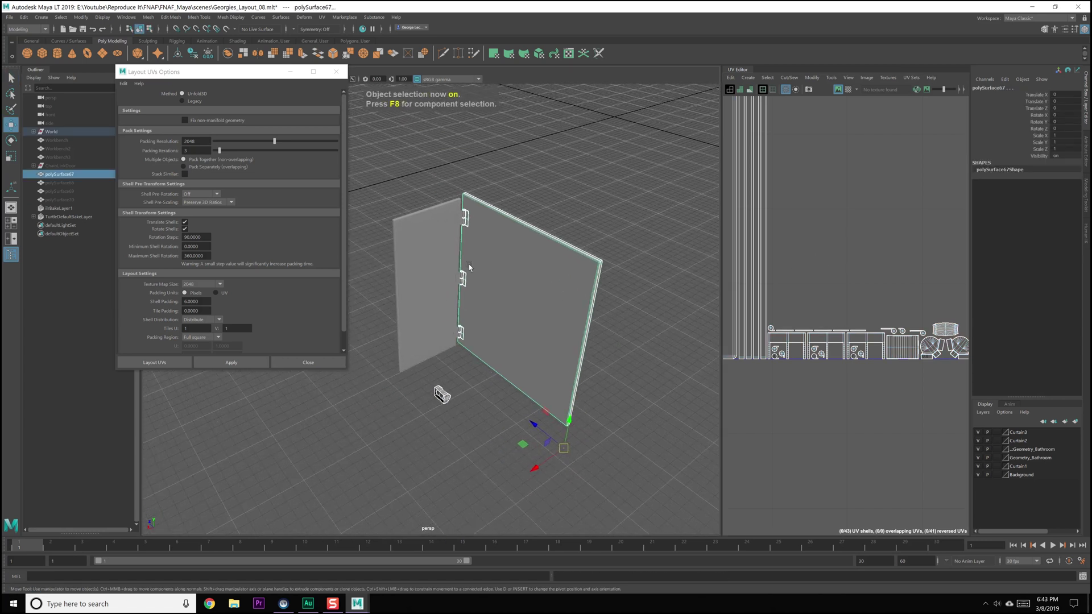
{"action": "left_click", "coordinate": [418, 295]}
{"action": "left_click_drag", "start_coordinate": [418, 295], "coordinate": [509, 301], "text": "alt"}
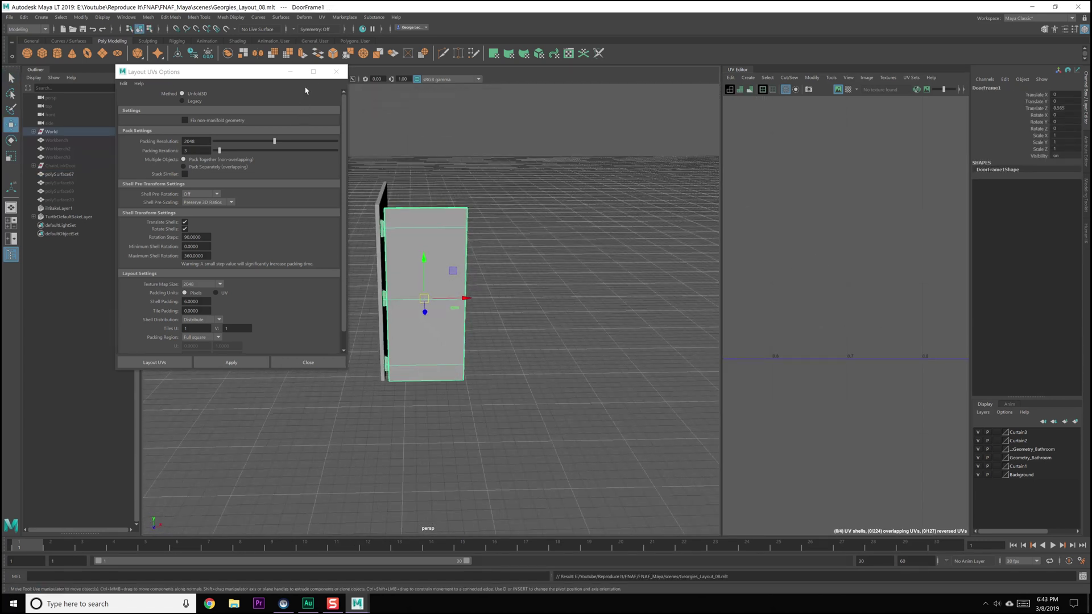